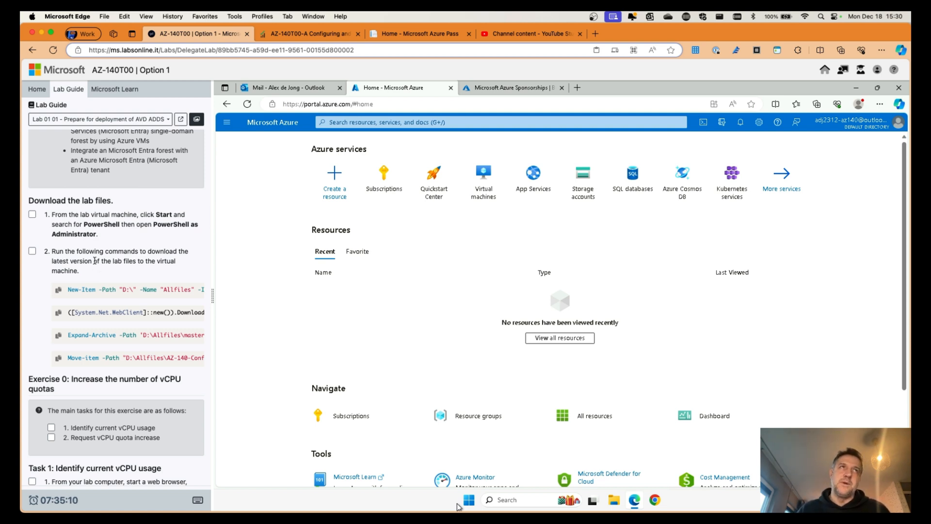
Step: Tick lab step 1 and open an elevated Windows Terminal (Admin), approving the UAC prompt
{"action": "left_click", "coordinate": [32, 215]}
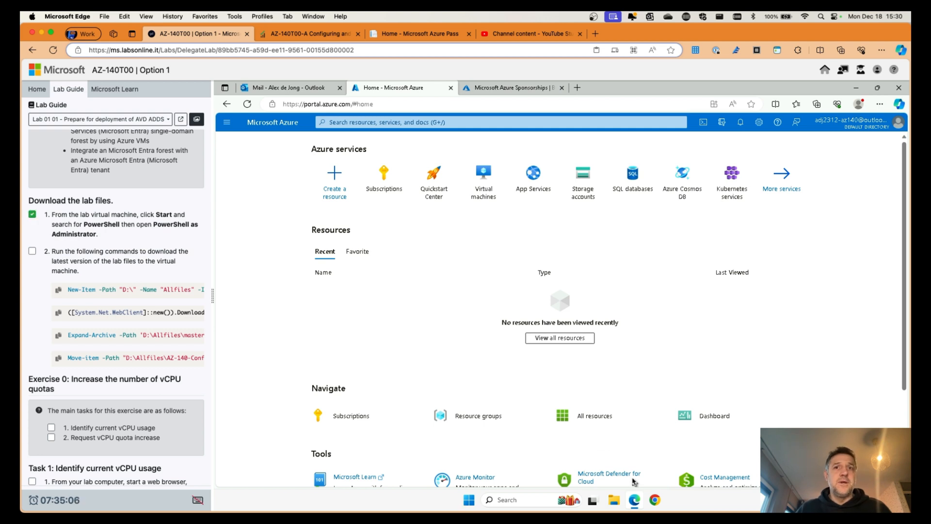
{"action": "right_click", "coordinate": [468, 500]}
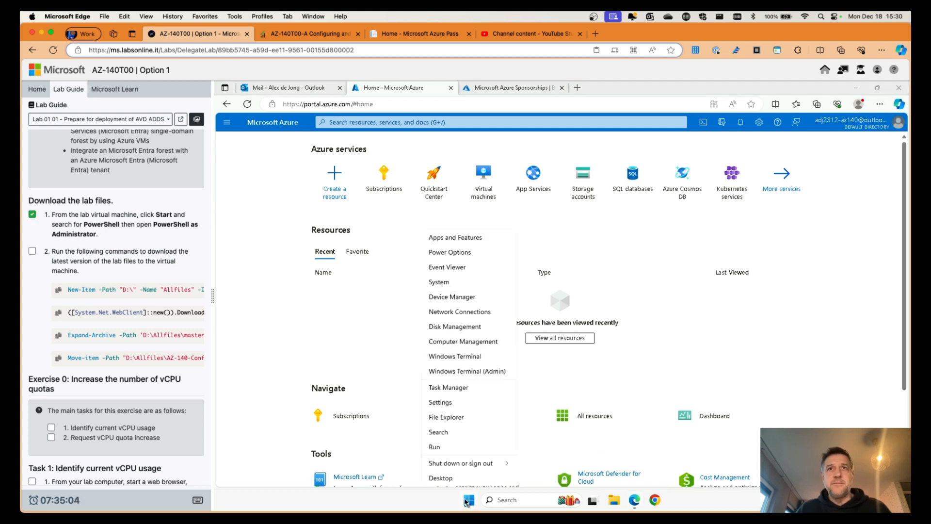
{"action": "left_click", "coordinate": [462, 372]}
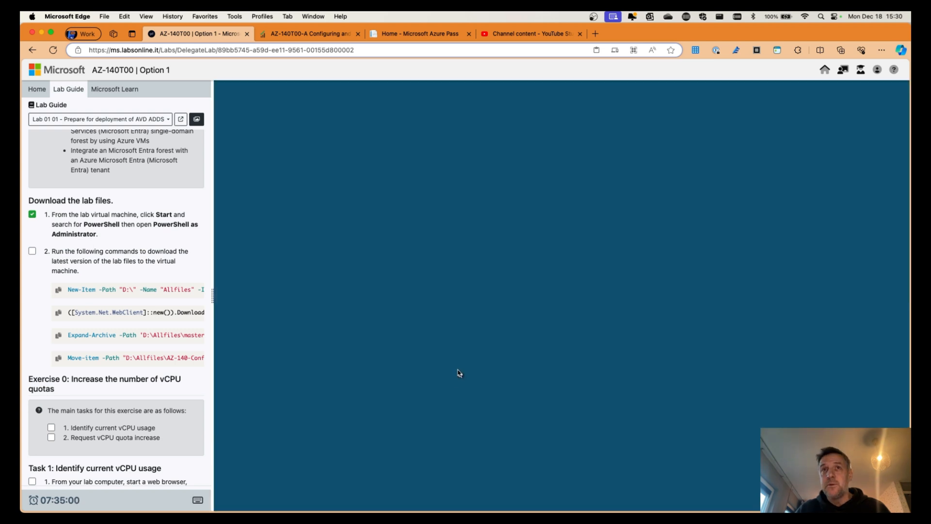
{"action": "left_click", "coordinate": [526, 367]}
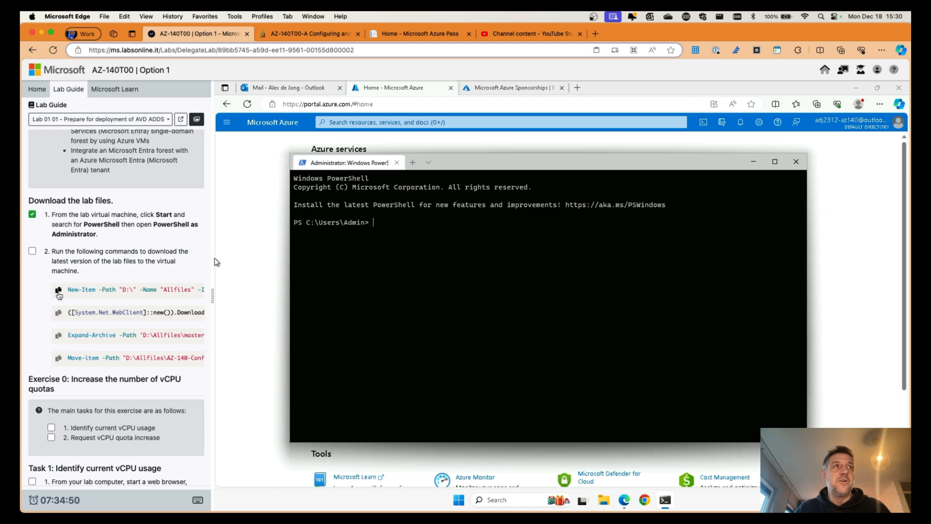
Step: Create D:\Allfiles, then download, extract and move the AZ-140 lab files into it
{"action": "left_click", "coordinate": [58, 291]}
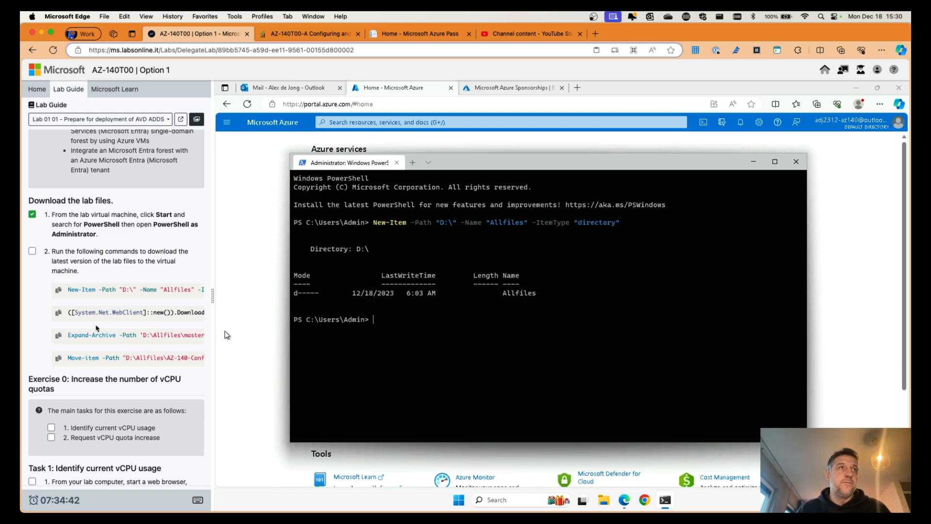
{"action": "left_click", "coordinate": [58, 313]}
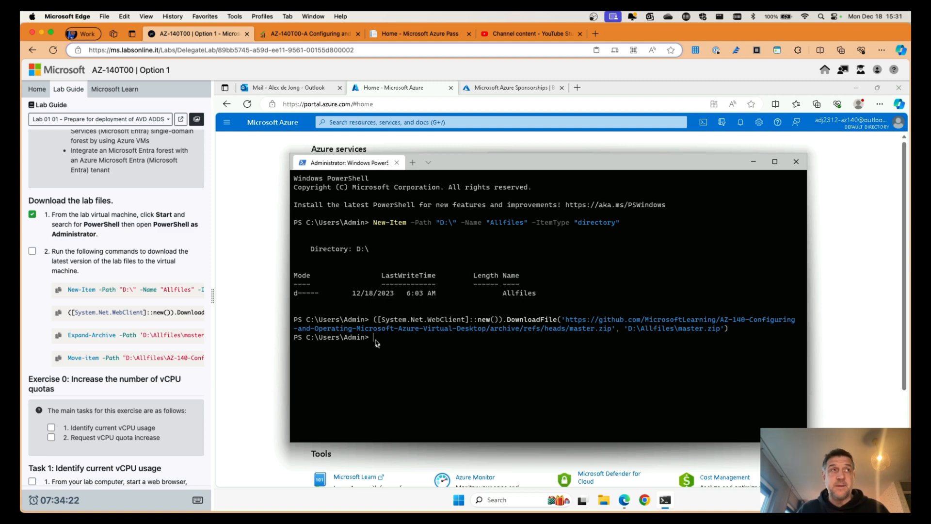
{"action": "left_click", "coordinate": [59, 335]}
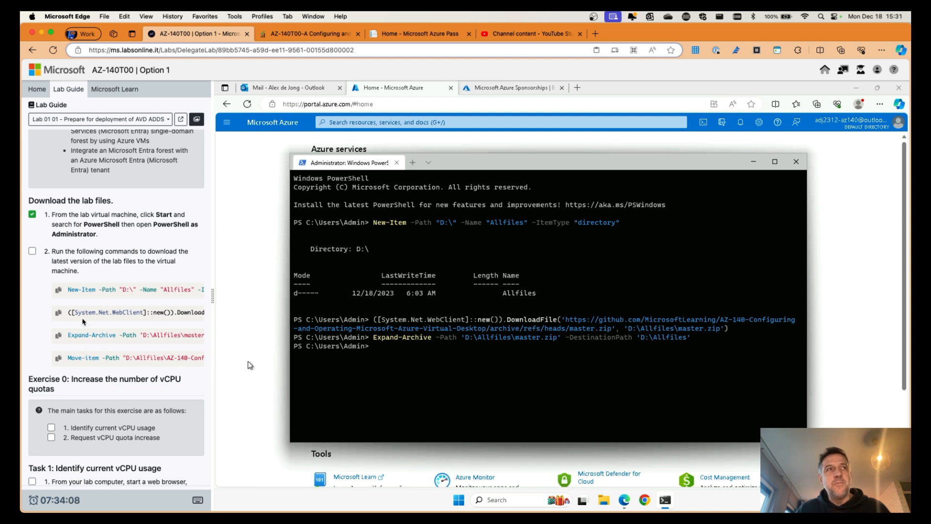
{"action": "left_click", "coordinate": [58, 358]}
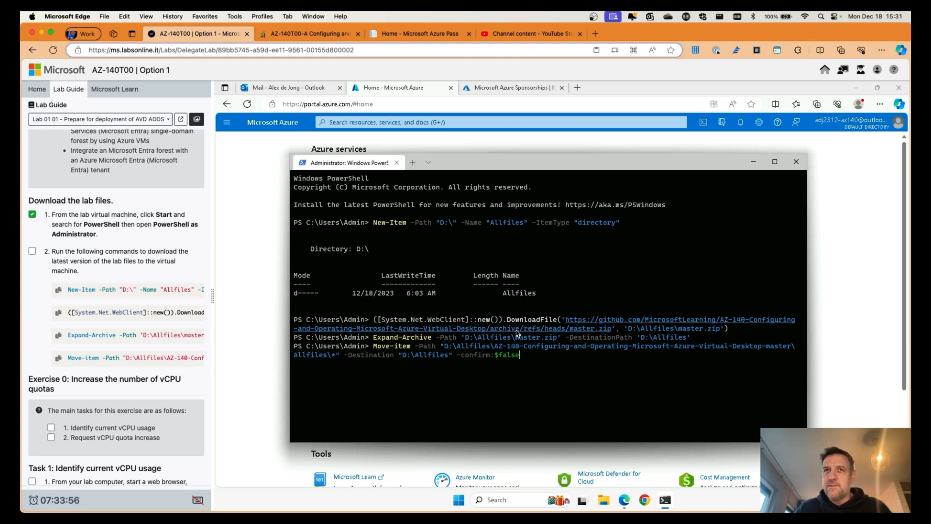
{"action": "key", "text": "Return"}
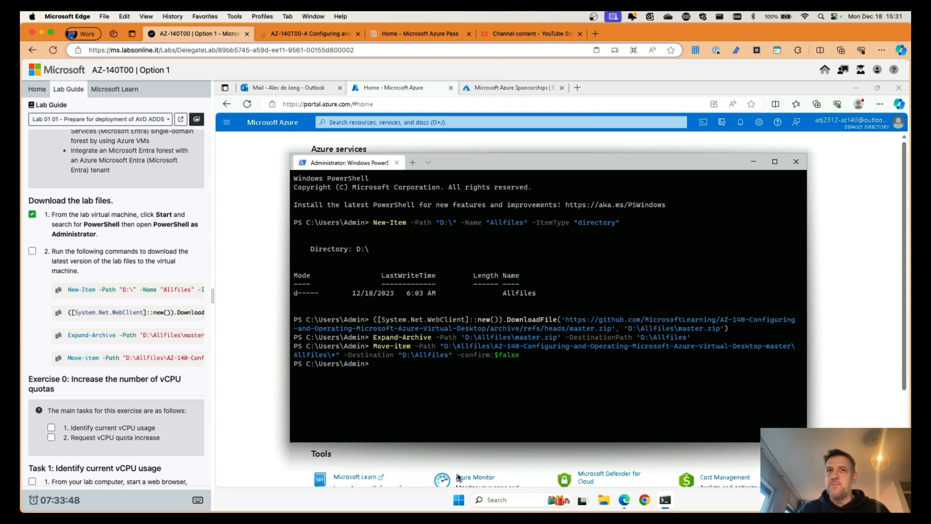
{"action": "left_click", "coordinate": [459, 500]}
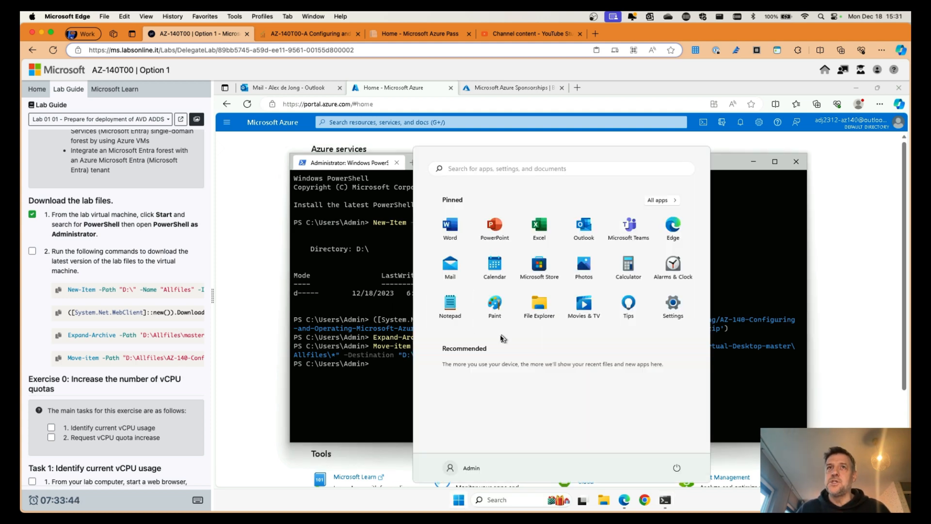
{"action": "left_click", "coordinate": [388, 398]}
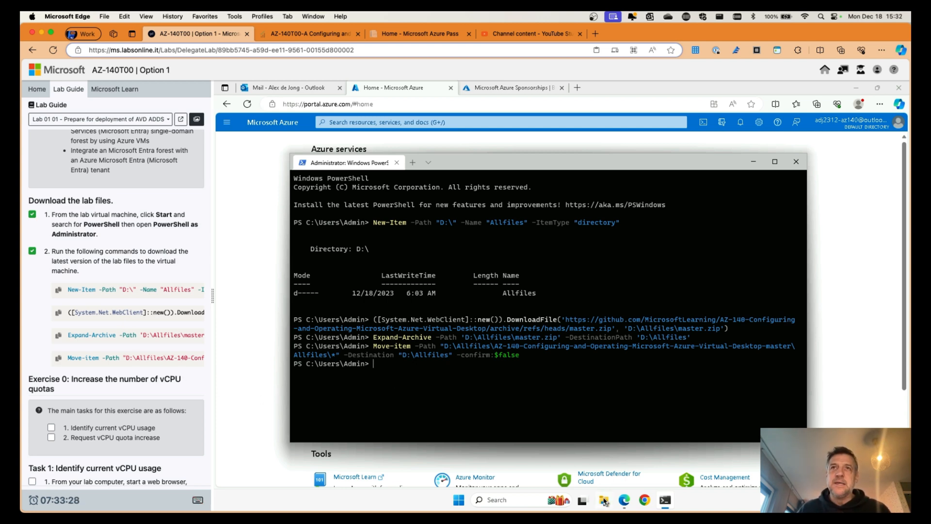
Step: Browse to D:\Allfiles\Labs\01, check the five az140-11 JSON files, then close File Explorer
{"action": "key", "text": "super+e"}
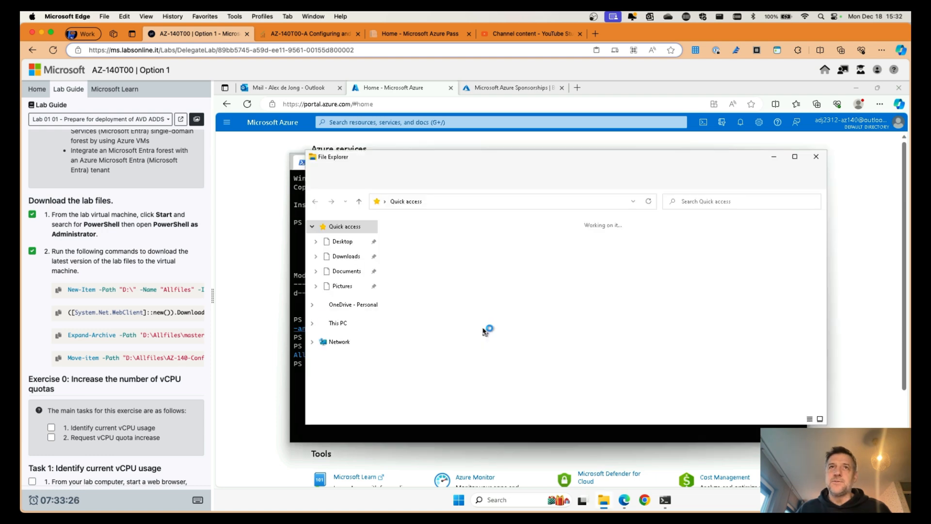
{"action": "left_click", "coordinate": [341, 324]}
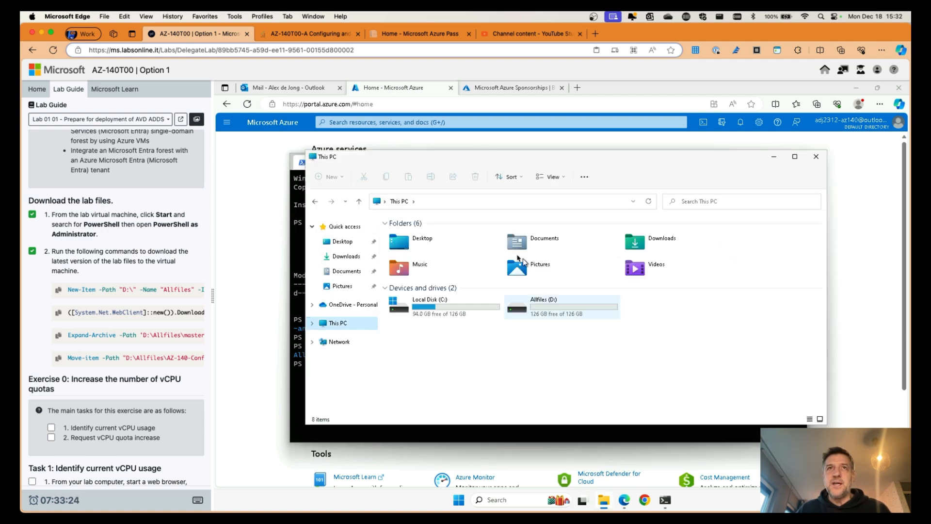
{"action": "left_click", "coordinate": [572, 311]}
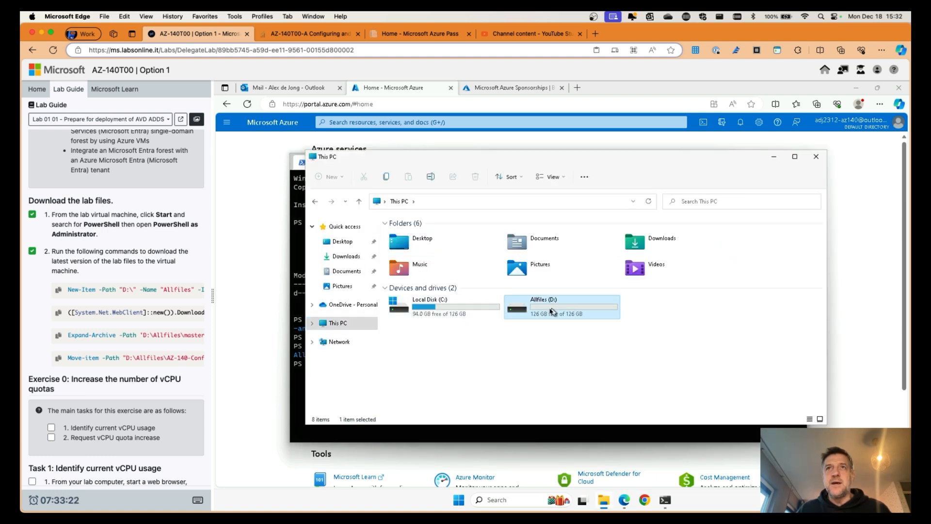
{"action": "double_click", "coordinate": [548, 312]}
{"action": "double_click", "coordinate": [402, 234]}
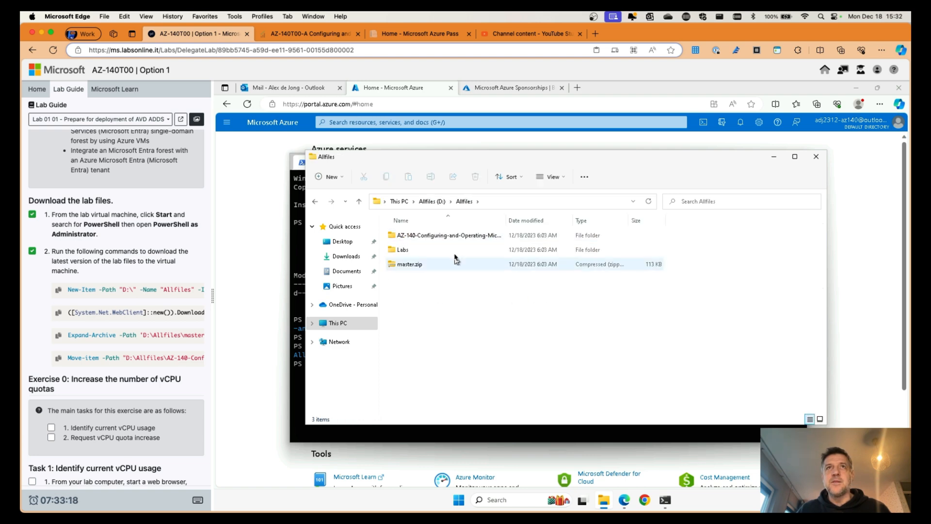
{"action": "left_click_drag", "start_coordinate": [506, 218], "coordinate": [627, 218]}
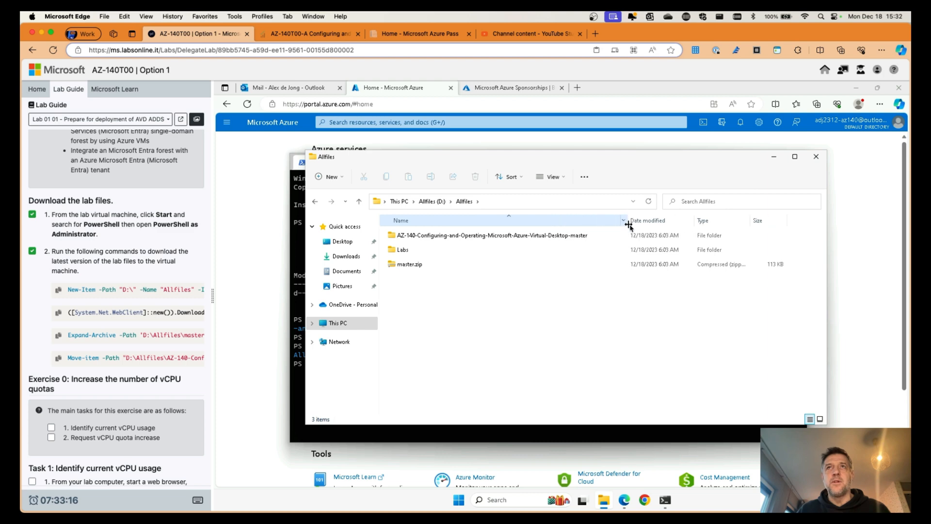
{"action": "left_click", "coordinate": [395, 253]}
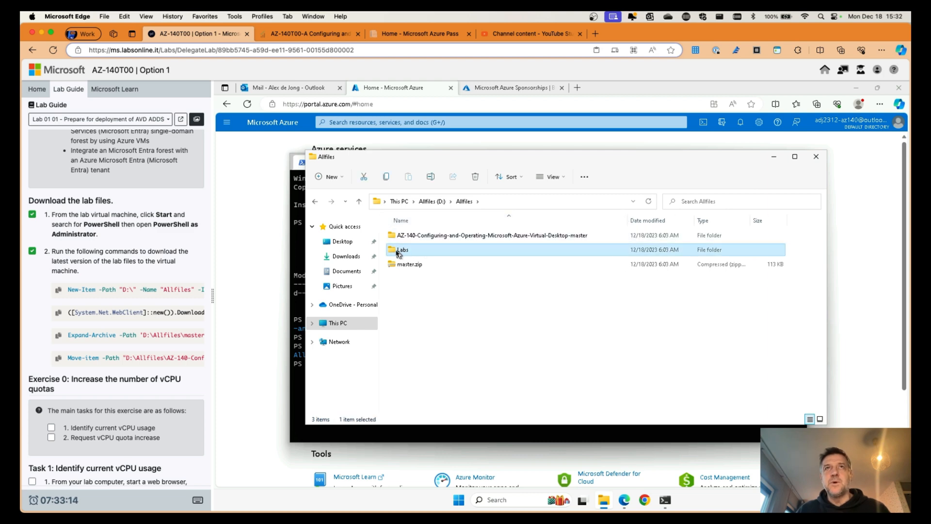
{"action": "double_click", "coordinate": [398, 251]}
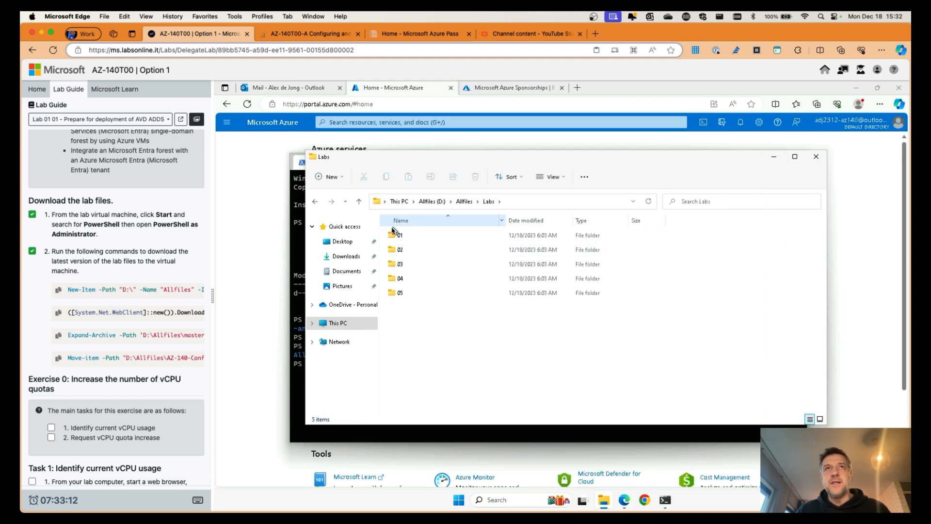
{"action": "double_click", "coordinate": [406, 236]}
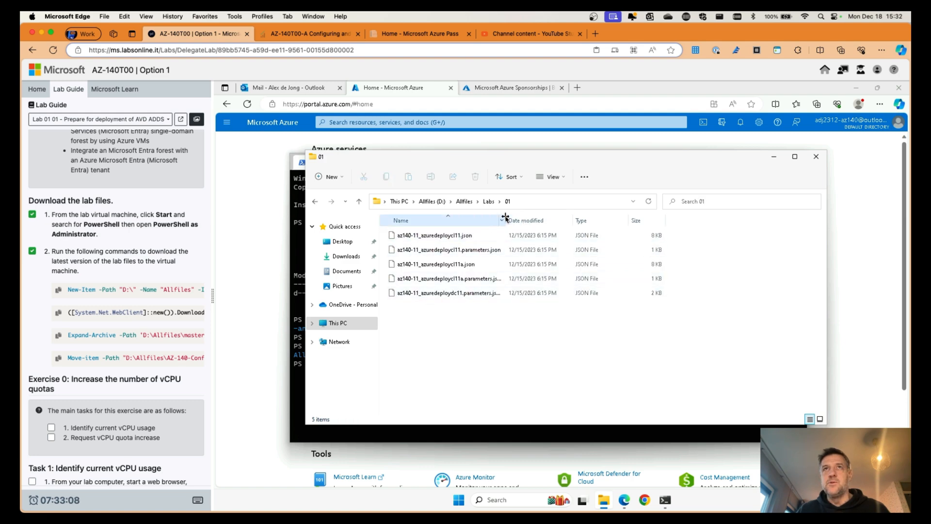
{"action": "left_click_drag", "start_coordinate": [506, 220], "coordinate": [589, 221]}
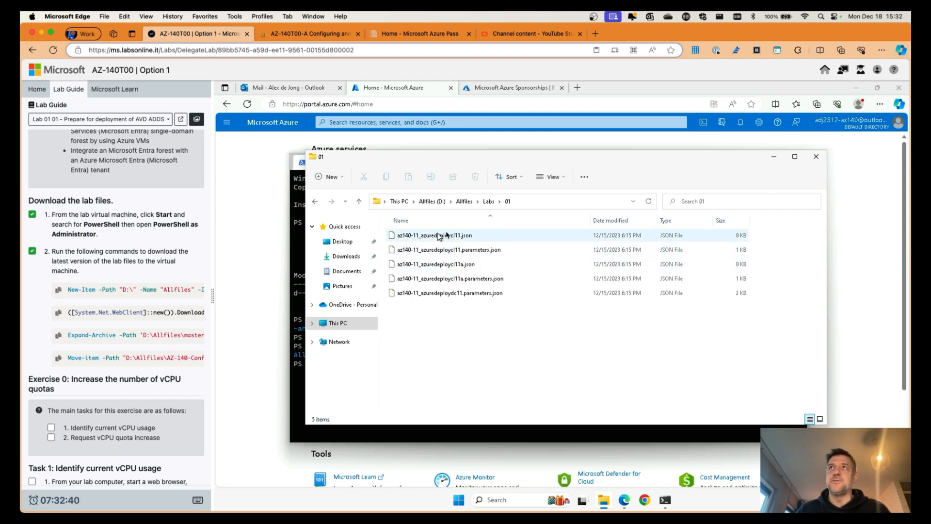
{"action": "left_click", "coordinate": [816, 157]}
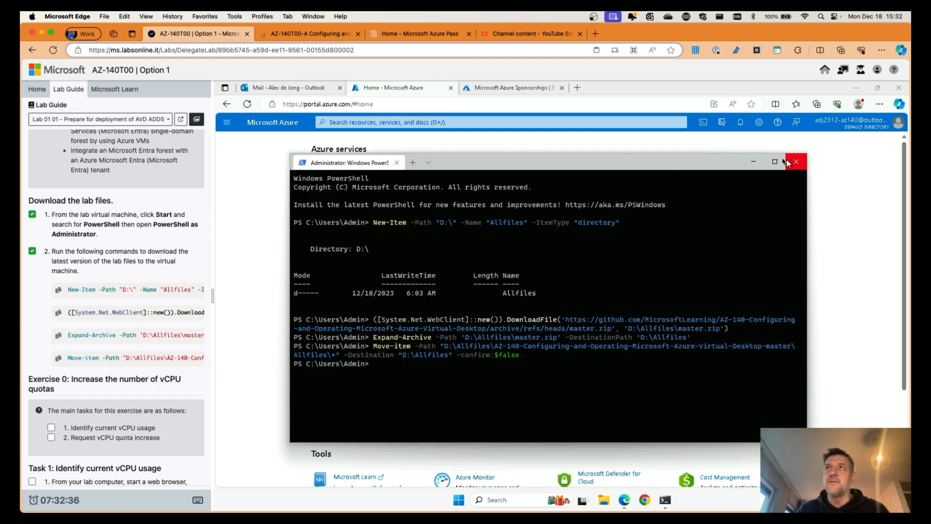
Step: Minimize PowerShell and open Subscriptions from the portal home to see Azure Pass - Sponsorship
{"action": "left_click", "coordinate": [753, 162]}
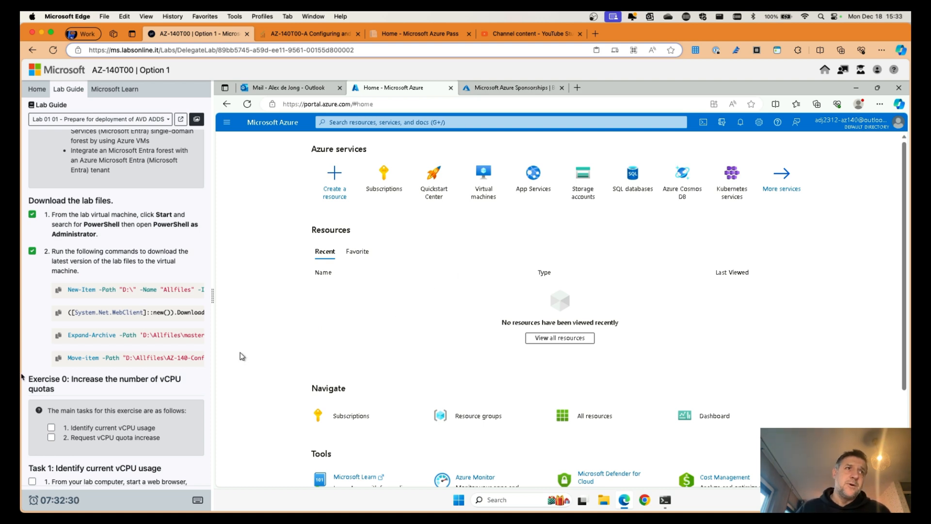
{"action": "scroll", "coordinate": [107, 334], "scroll_direction": "down", "scroll_amount": 5}
{"action": "scroll", "coordinate": [107, 334], "scroll_direction": "down", "scroll_amount": 3}
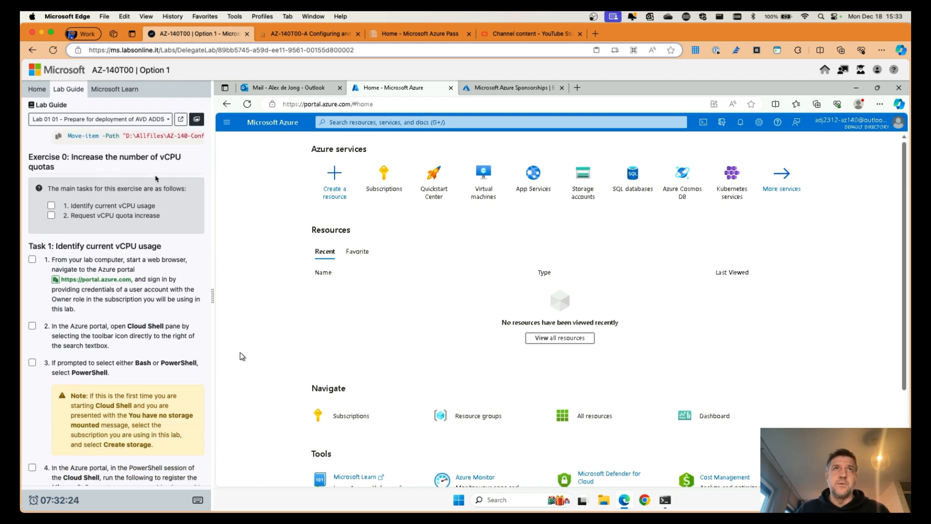
{"action": "left_click", "coordinate": [384, 187]}
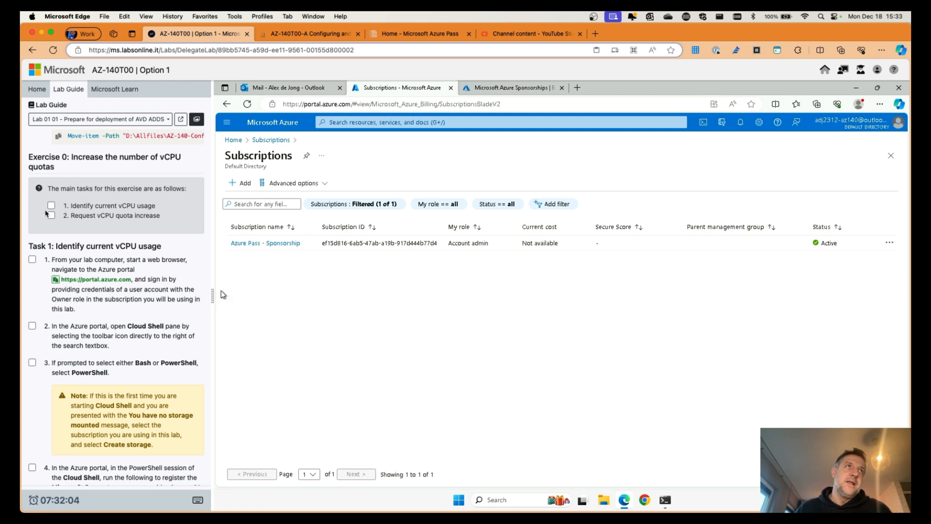
{"action": "scroll", "coordinate": [62, 234], "scroll_direction": "down", "scroll_amount": 4}
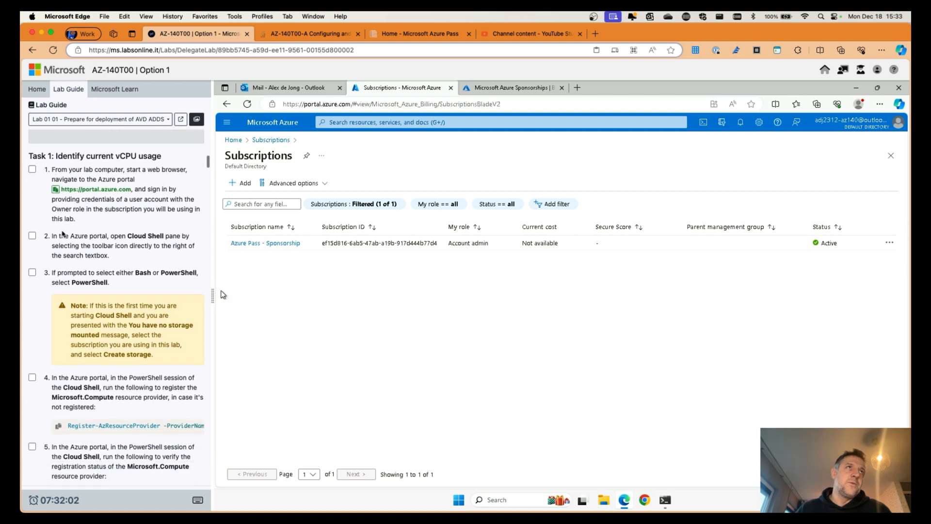
{"action": "scroll", "coordinate": [62, 235], "scroll_direction": "up", "scroll_amount": 2}
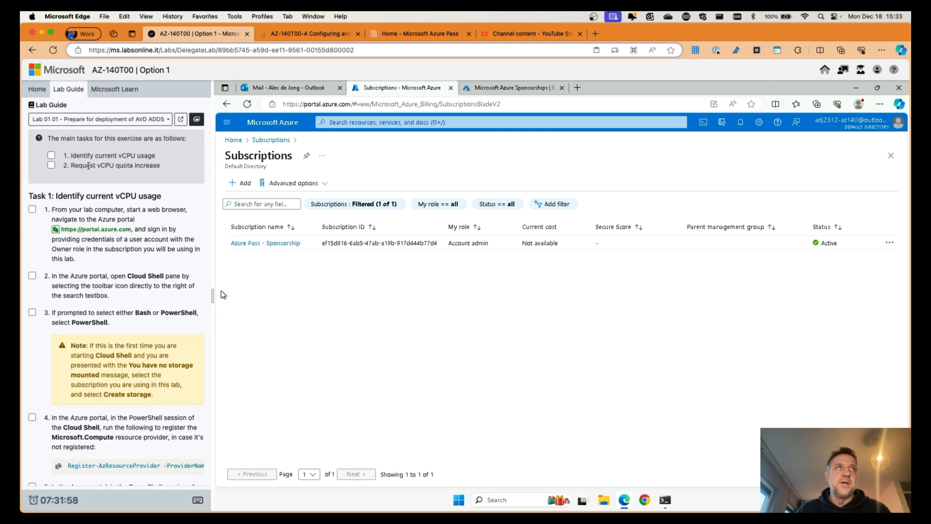
{"action": "left_click_drag", "start_coordinate": [74, 166], "coordinate": [136, 177]}
{"action": "left_click", "coordinate": [157, 166]}
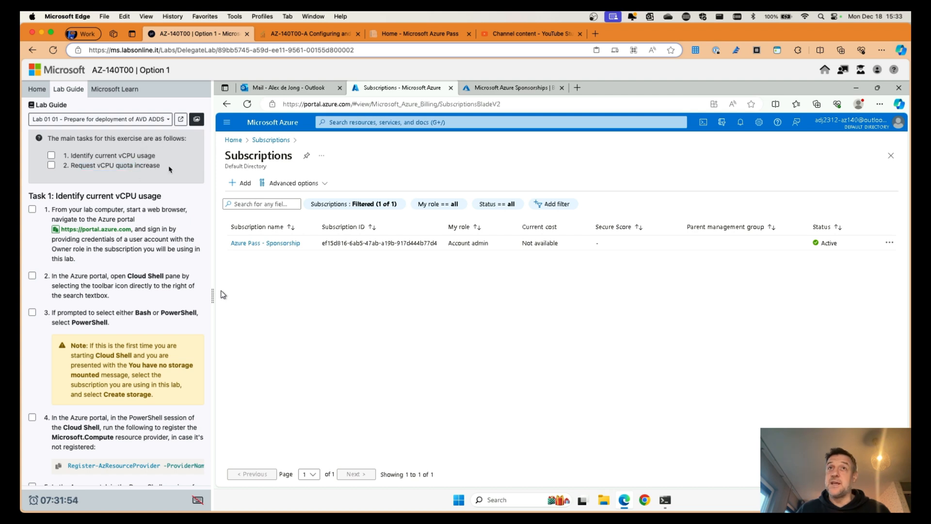
{"action": "scroll", "coordinate": [101, 236], "scroll_direction": "down", "scroll_amount": 1}
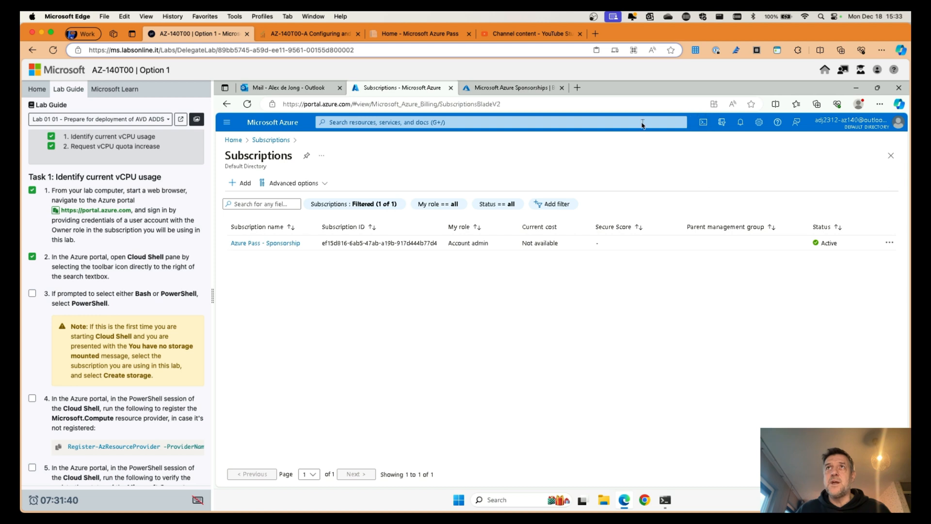
Step: Launch Cloud Shell in PowerShell mode, tick lab step 3, and show advanced storage settings
{"action": "left_click", "coordinate": [703, 122]}
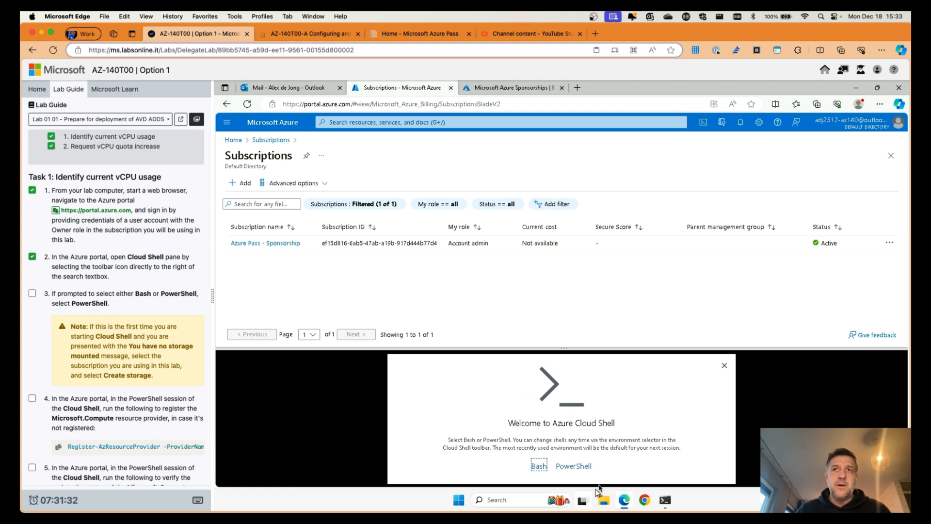
{"action": "left_click", "coordinate": [573, 467]}
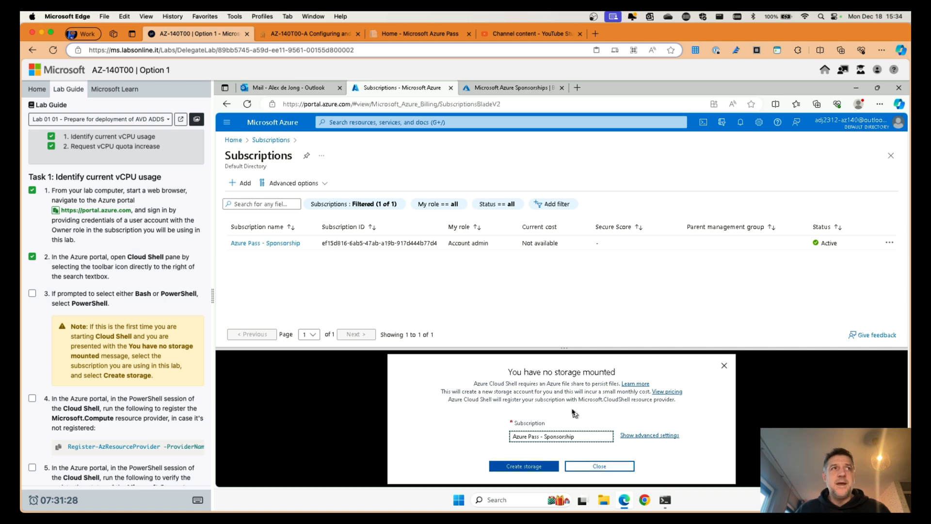
{"action": "left_click", "coordinate": [32, 293]}
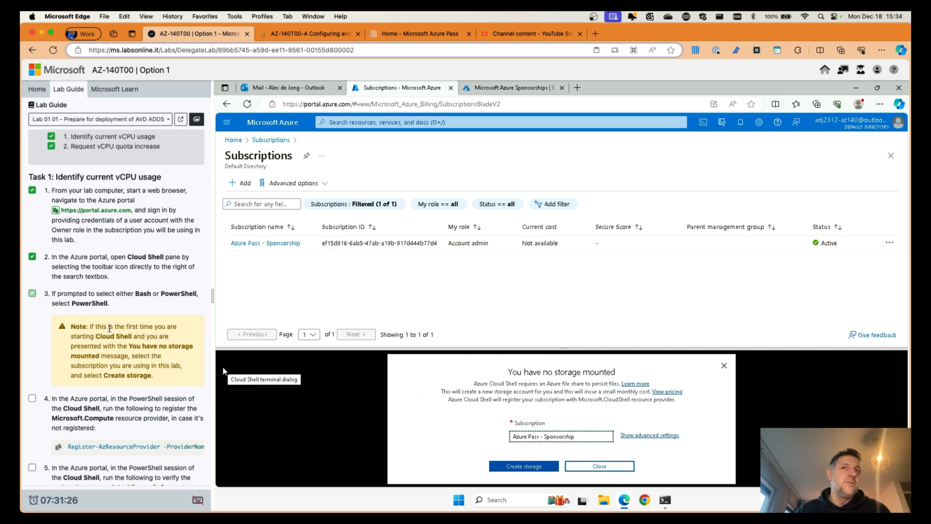
{"action": "scroll", "coordinate": [133, 358], "scroll_direction": "down", "scroll_amount": 2}
{"action": "scroll", "coordinate": [132, 359], "scroll_direction": "down", "scroll_amount": 2}
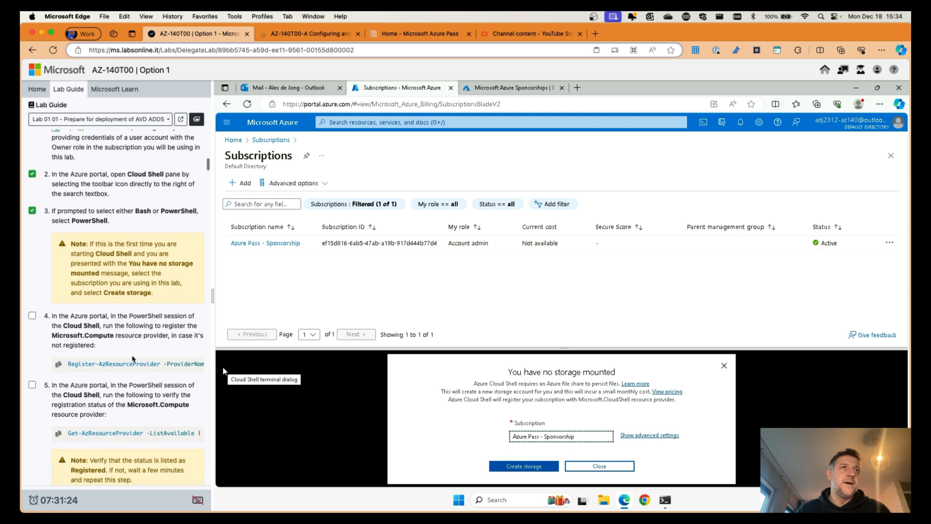
{"action": "left_click", "coordinate": [508, 468]}
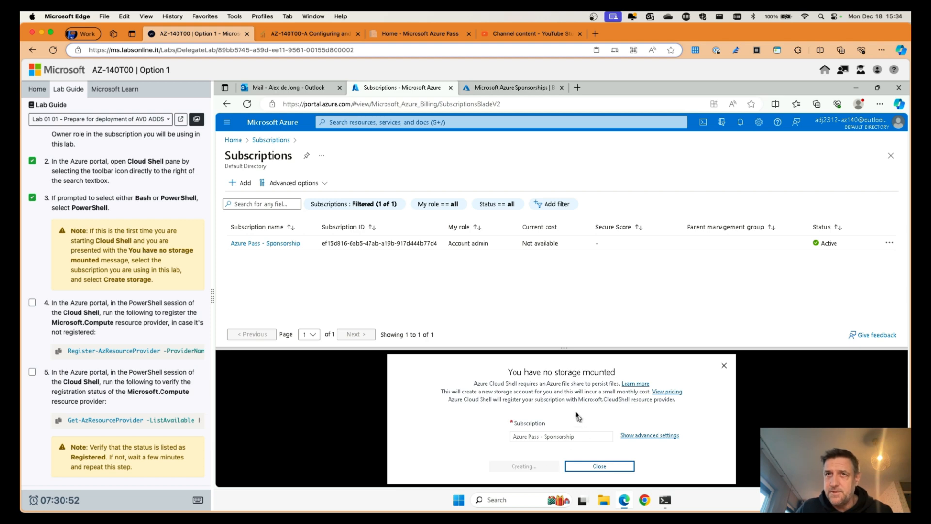
{"action": "left_click", "coordinate": [655, 436]}
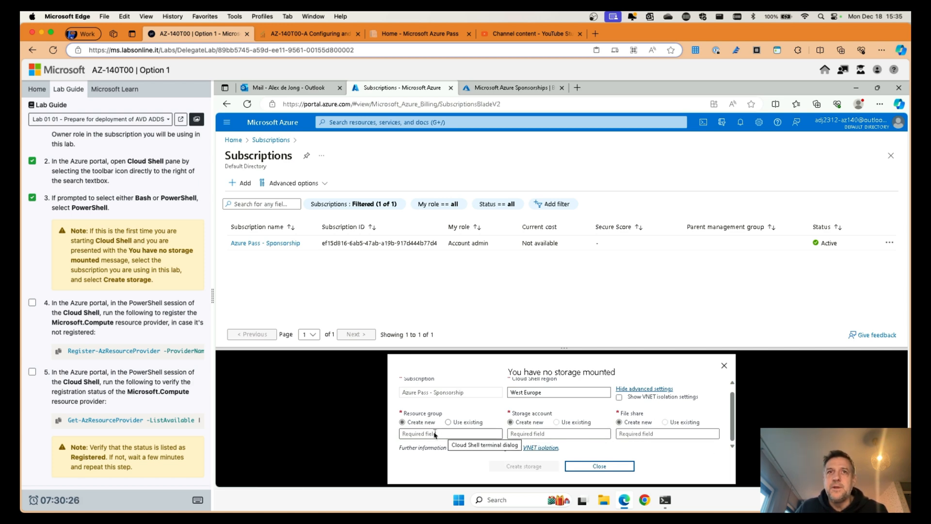
Step: Look up the cloud-shell-storage-westeurope resource group under the Azure Pass - Sponsorship subscription
{"action": "left_click", "coordinate": [448, 422]}
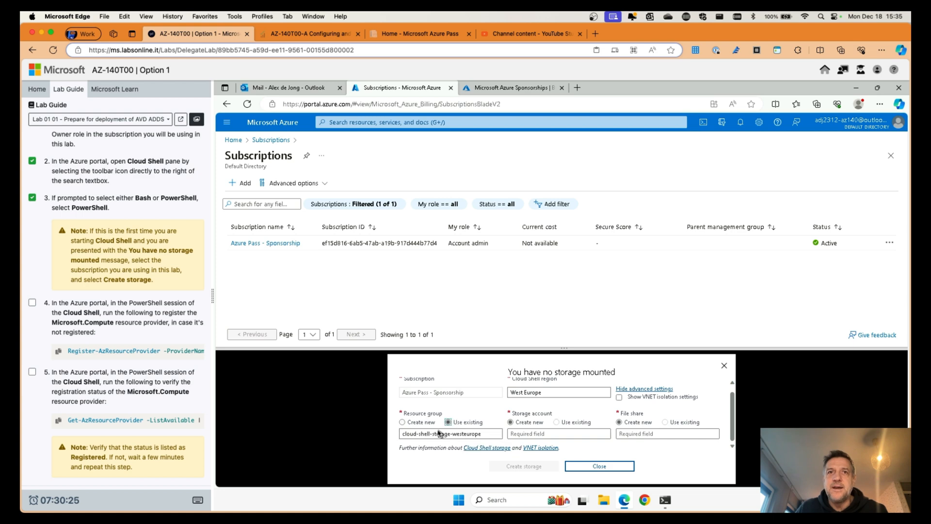
{"action": "left_click", "coordinate": [409, 423]}
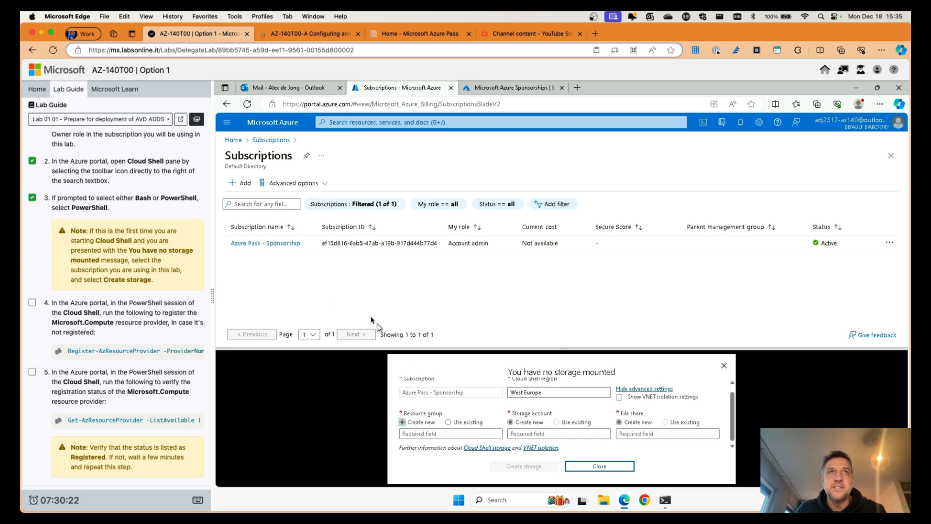
{"action": "left_click", "coordinate": [266, 244]}
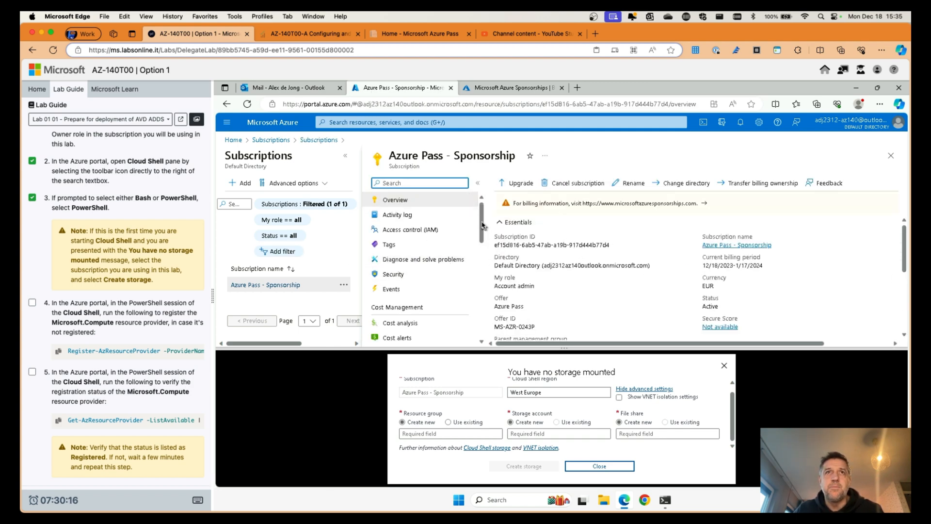
{"action": "left_click_drag", "start_coordinate": [483, 225], "coordinate": [482, 286]}
{"action": "left_click", "coordinate": [417, 276]}
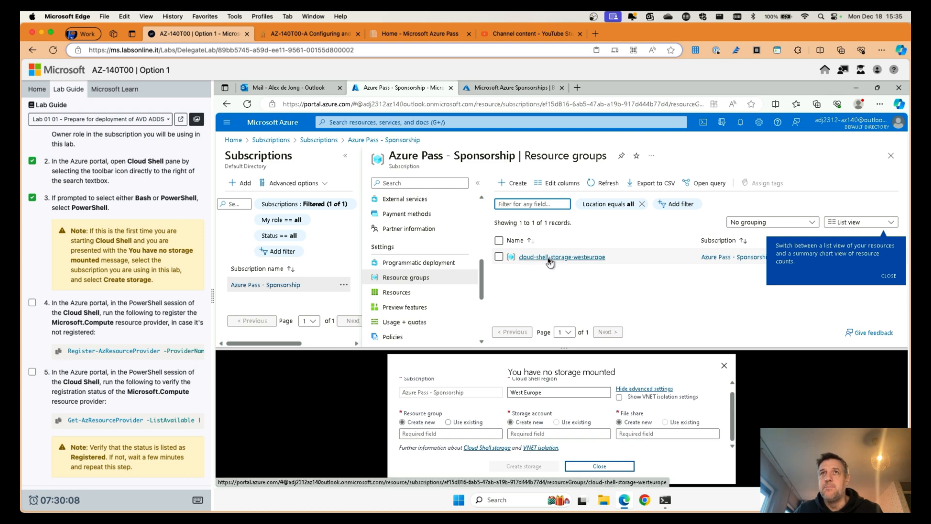
{"action": "left_click", "coordinate": [890, 278]}
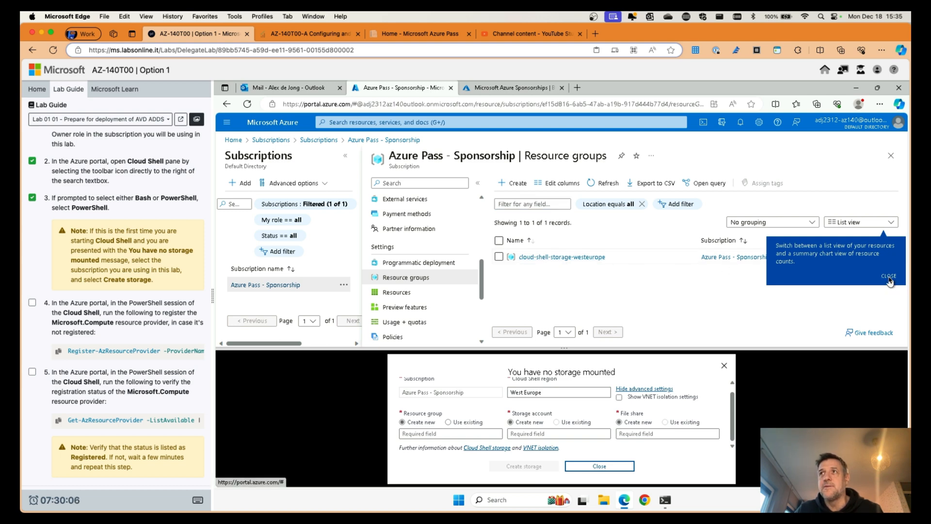
{"action": "left_click", "coordinate": [557, 261]}
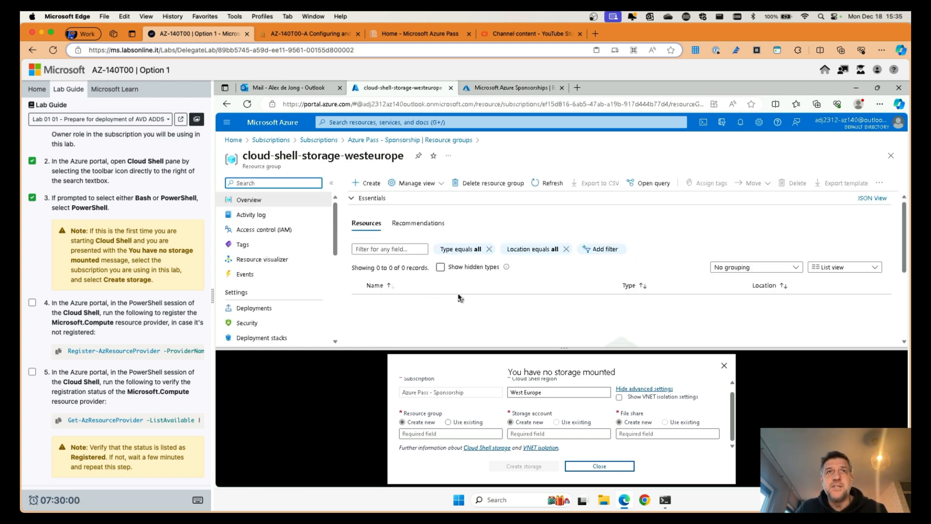
{"action": "scroll", "coordinate": [460, 298], "scroll_direction": "down", "scroll_amount": 2}
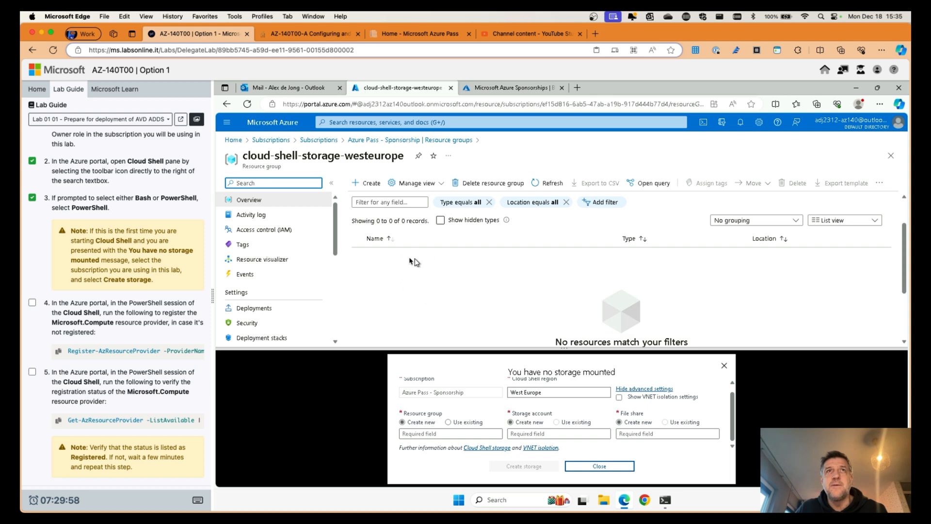
{"action": "scroll", "coordinate": [416, 260], "scroll_direction": "up", "scroll_amount": 2}
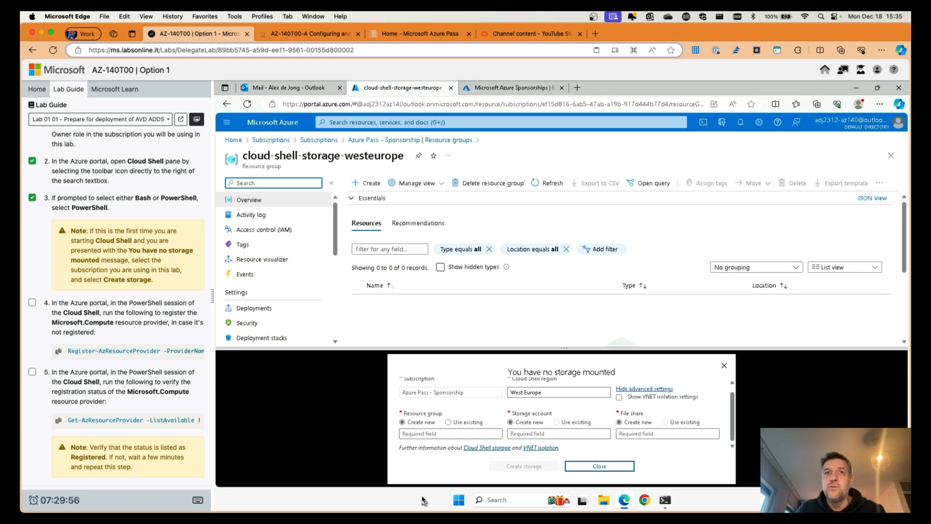
Step: Try typing a resource group name in the storage form, deleting stray characters
{"action": "left_click", "coordinate": [432, 434]}
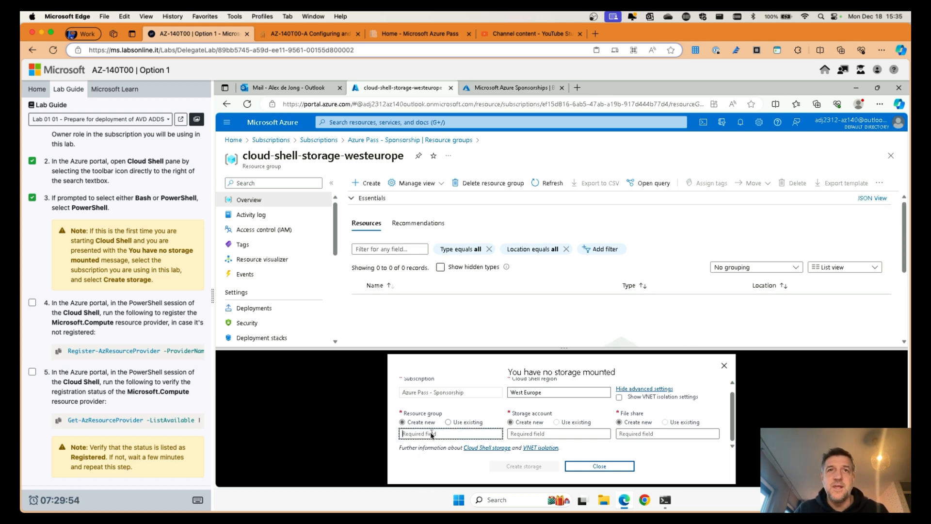
{"action": "type", "text": "stgaccnt2312cloud"}
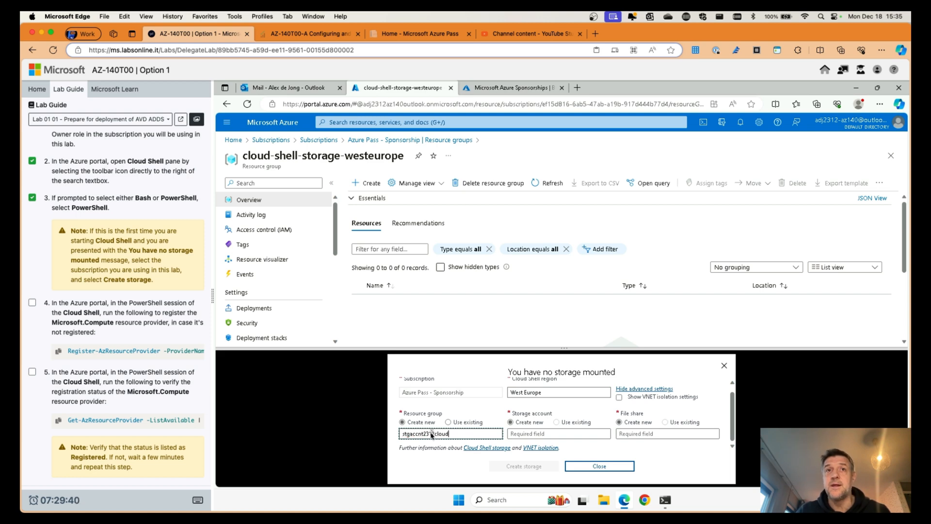
{"action": "type", "text": "shell"}
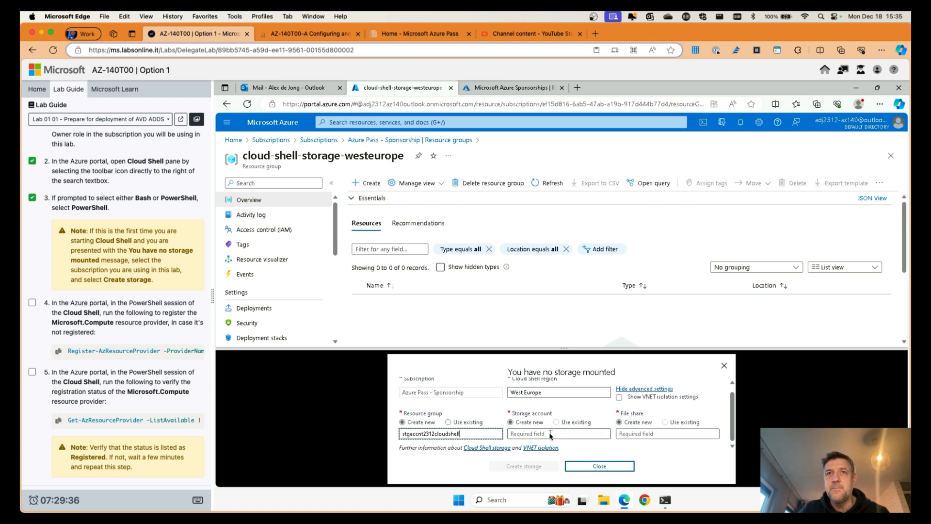
{"action": "left_click_drag", "start_coordinate": [461, 434], "coordinate": [379, 437]}
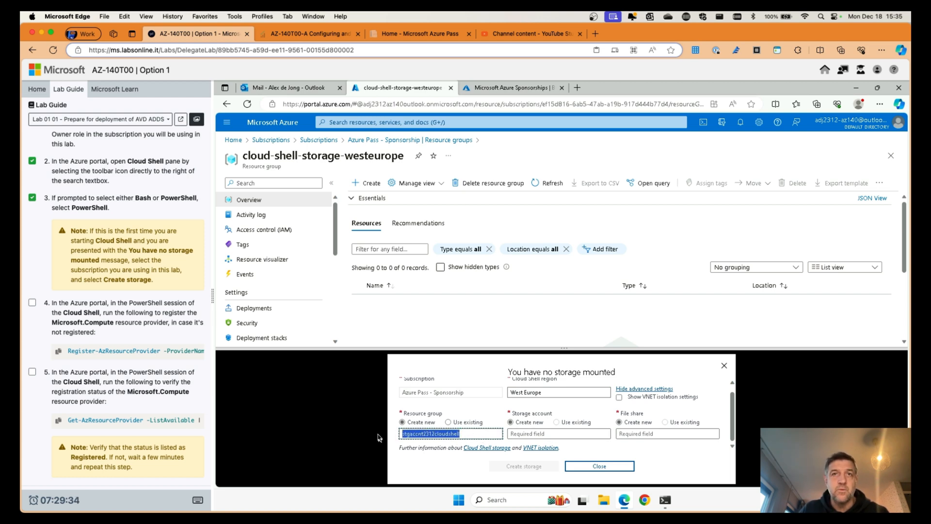
{"action": "type", "text": "c"}
{"action": "left_click", "coordinate": [543, 436]}
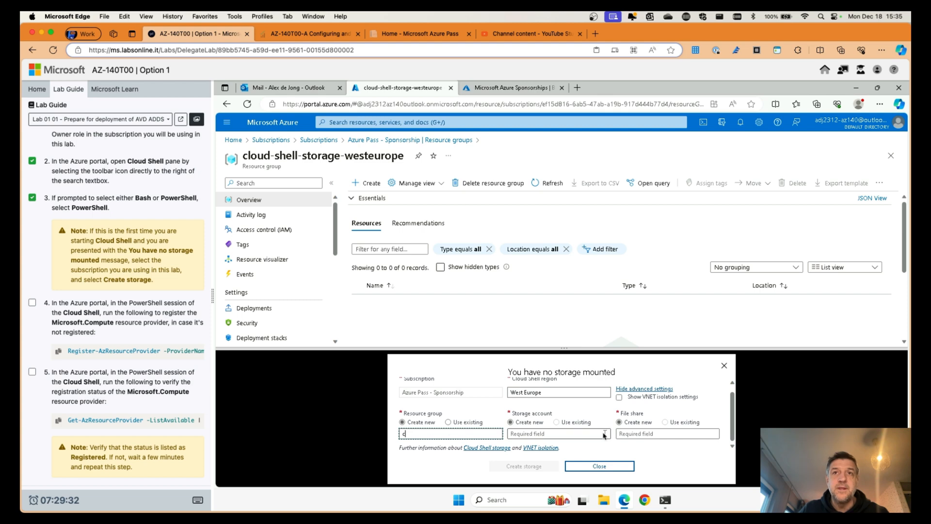
{"action": "type", "text": "v"}
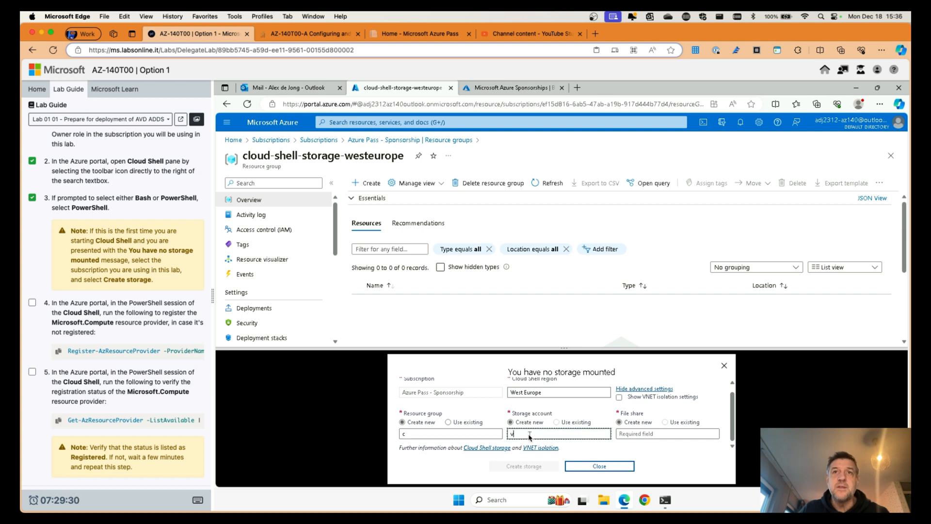
{"action": "left_click_drag", "start_coordinate": [528, 435], "coordinate": [510, 435]}
{"action": "key", "text": "BackSpace"}
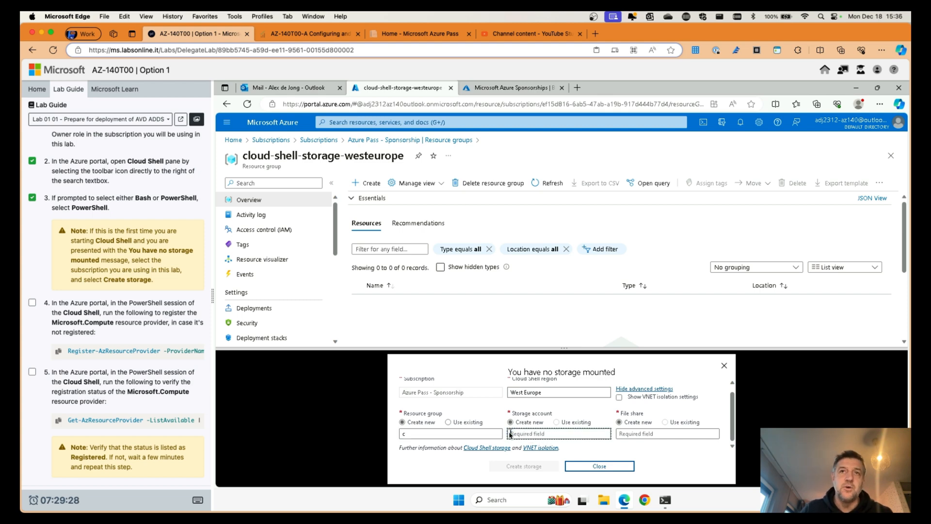
Step: Use existing group cloud-shell-storage-westeurope, storage account stgaccnt2312cloudshell and file share fileshare
{"action": "left_click", "coordinate": [448, 422]}
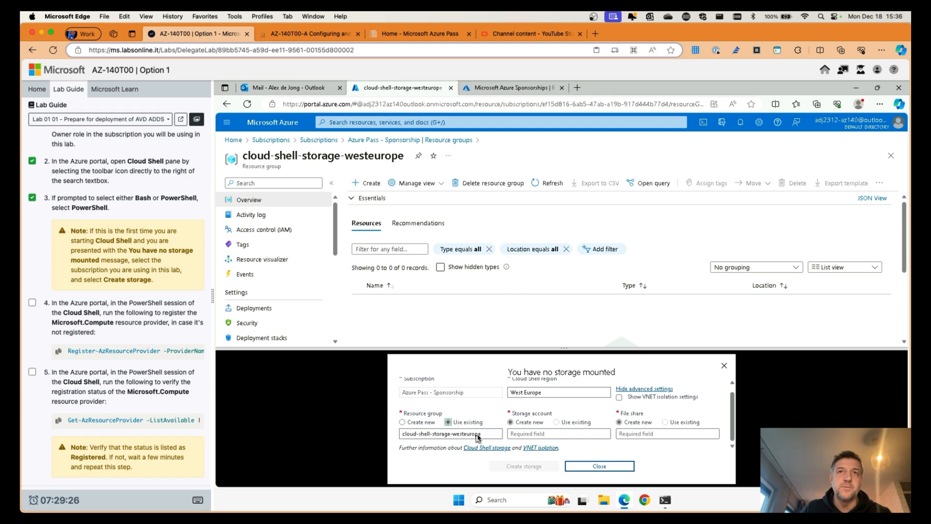
{"action": "left_click", "coordinate": [553, 435]}
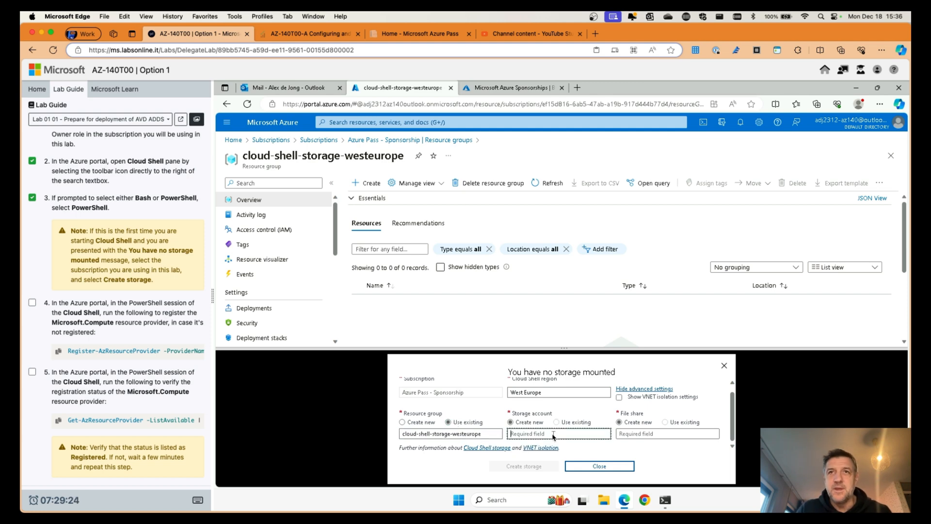
{"action": "type", "text": "a"}
{"action": "key", "text": "BackSpace"}
{"action": "type", "text": "stgacc"}
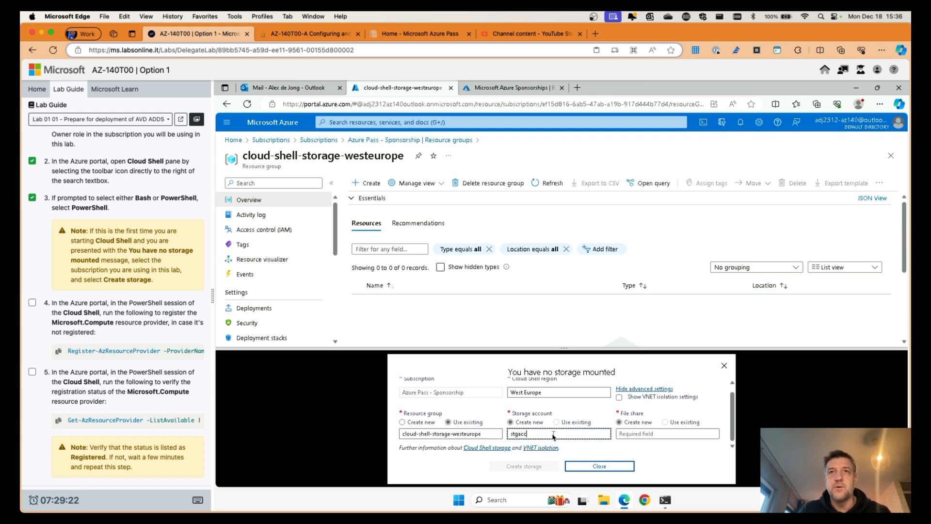
{"action": "type", "text": "nt231"}
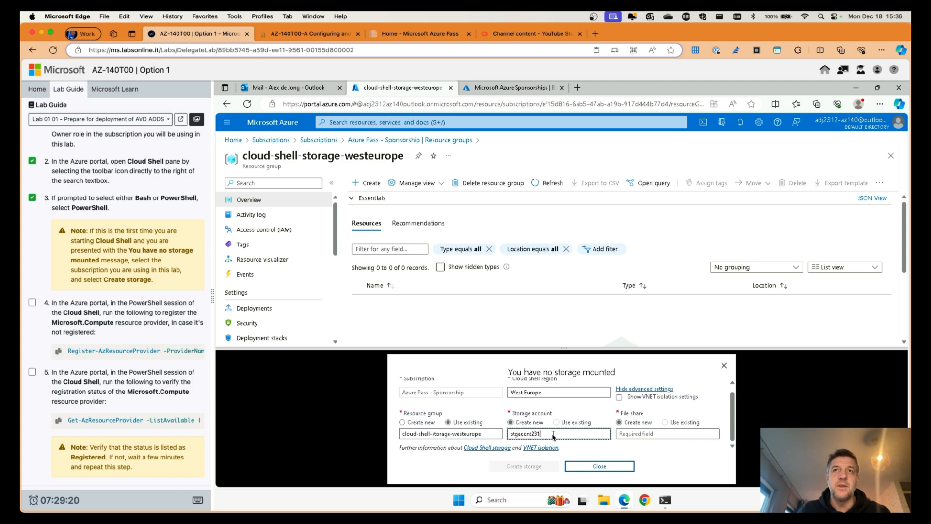
{"action": "type", "text": "2cloudshell"}
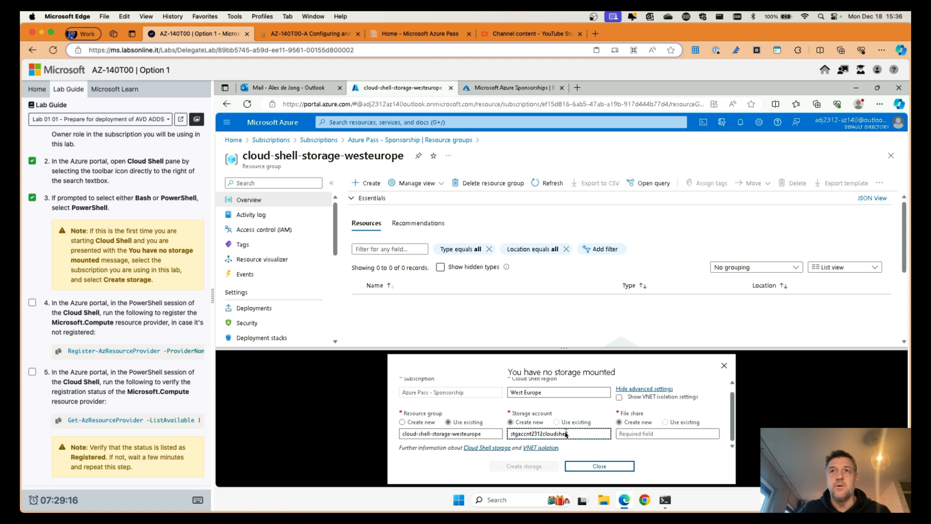
{"action": "left_click", "coordinate": [633, 433]}
{"action": "type", "text": "fileshare"}
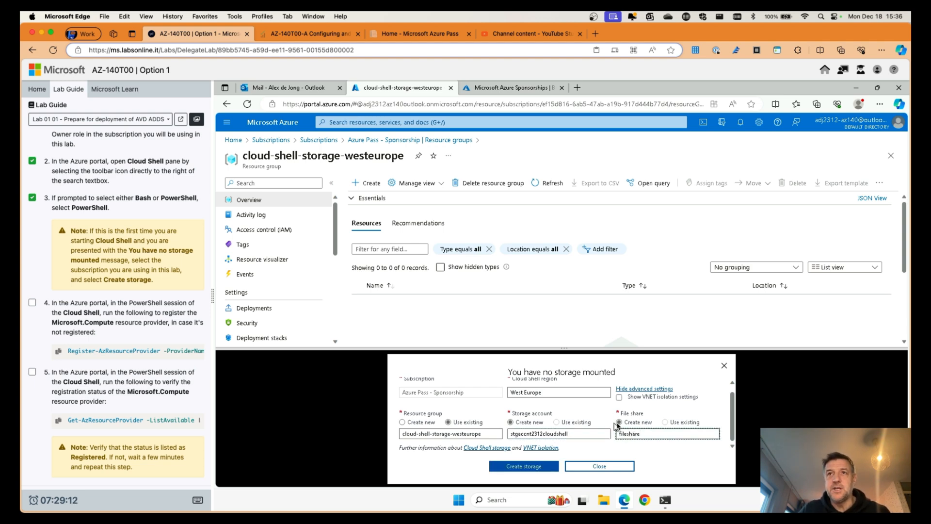
Step: Create the Cloud Shell storage and enlarge the connected PowerShell terminal pane
{"action": "left_click", "coordinate": [529, 466]}
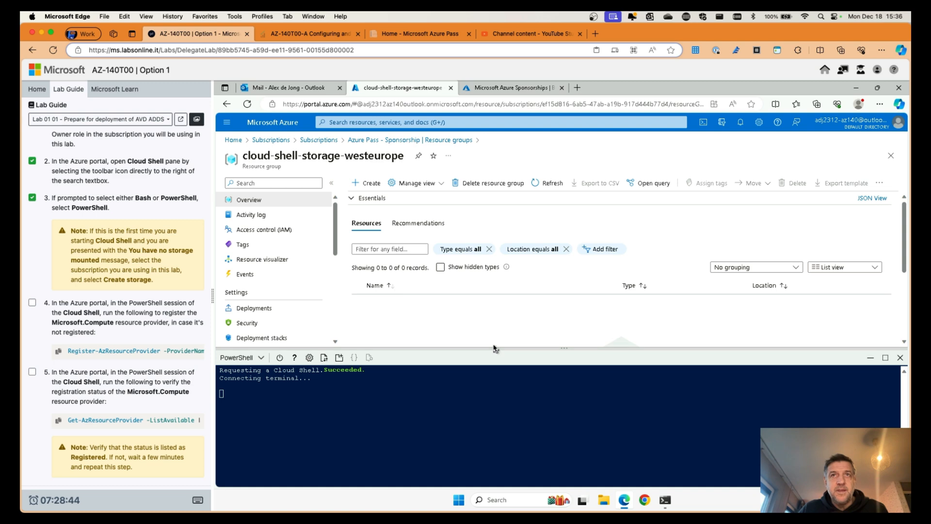
{"action": "scroll", "coordinate": [495, 346], "scroll_direction": "down", "scroll_amount": 3}
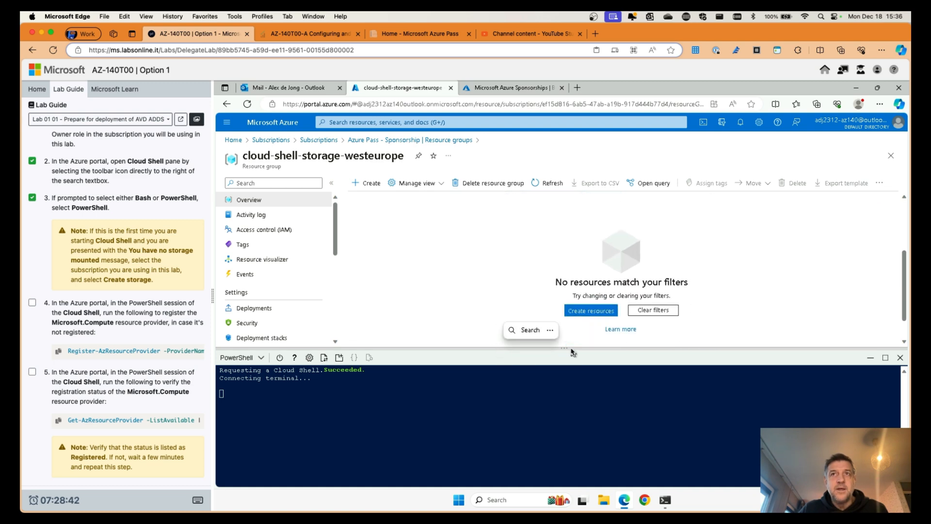
{"action": "left_click_drag", "start_coordinate": [565, 348], "coordinate": [553, 330]}
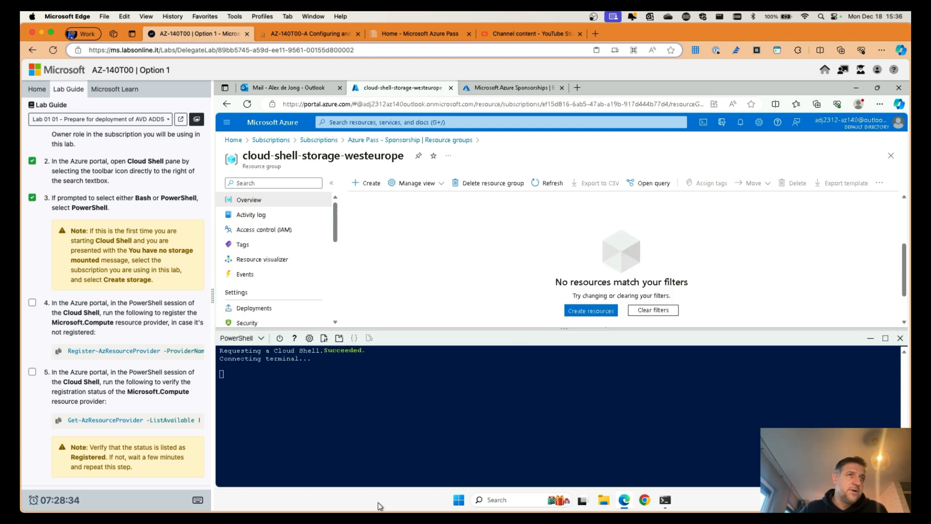
{"action": "scroll", "coordinate": [110, 315], "scroll_direction": "down", "scroll_amount": 3}
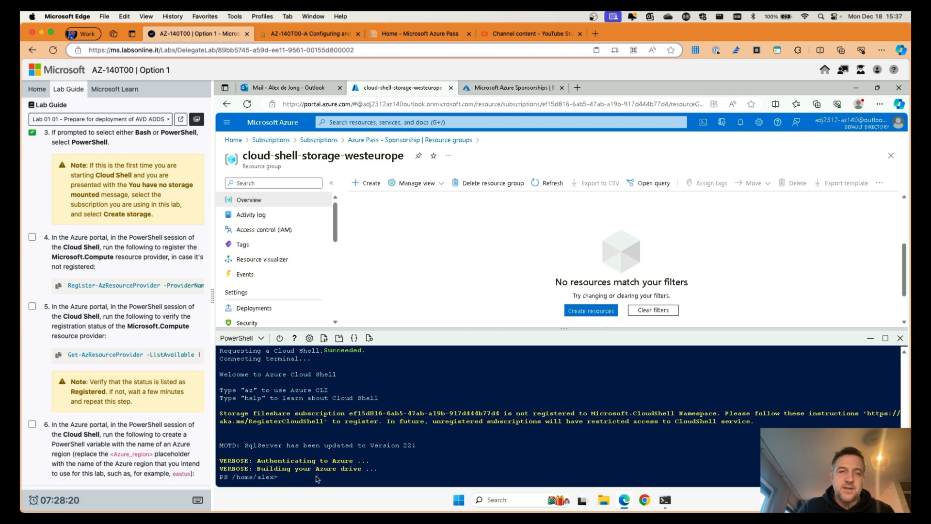
Step: Clear the shell, run Register-AzResourceProvider for Microsoft.Compute, and tick lab step 4
{"action": "type", "text": "cls"}
{"action": "key", "text": "Return"}
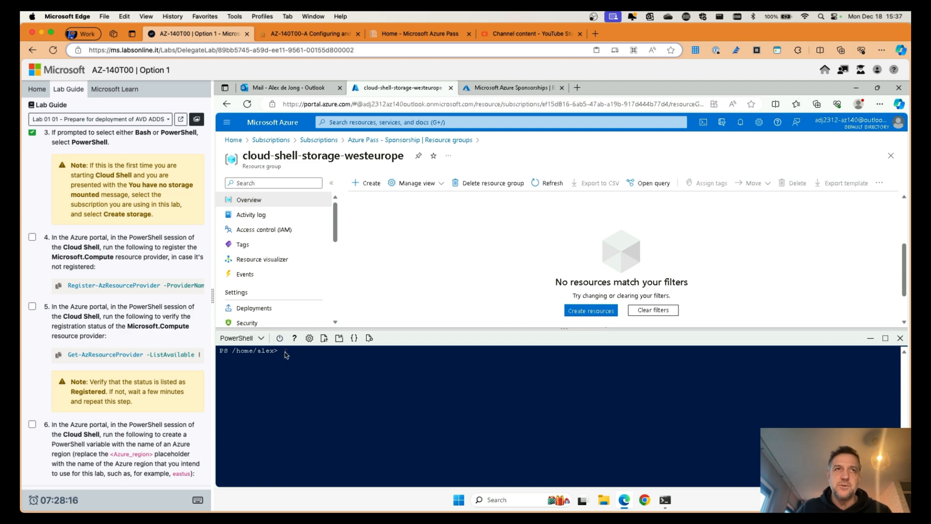
{"action": "scroll", "coordinate": [47, 280], "scroll_direction": "up", "scroll_amount": 2}
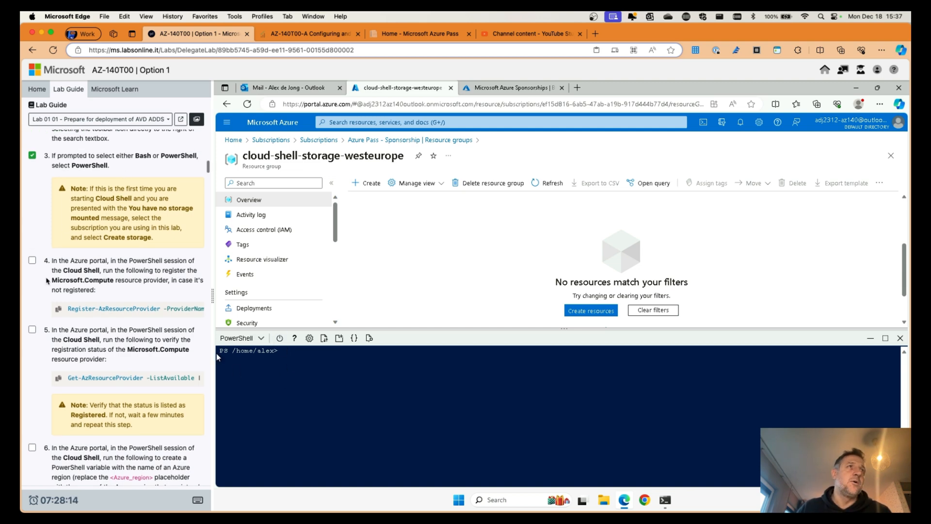
{"action": "left_click", "coordinate": [57, 309]}
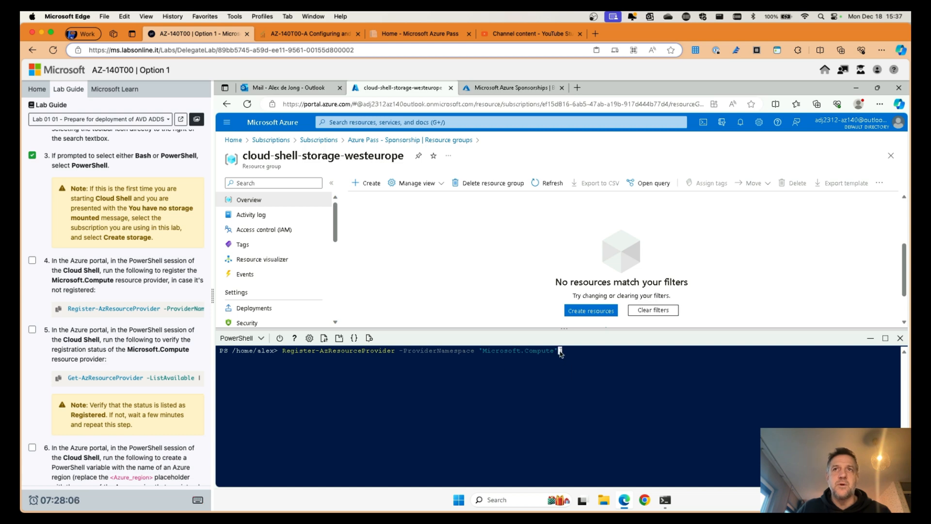
{"action": "key", "text": "Return"}
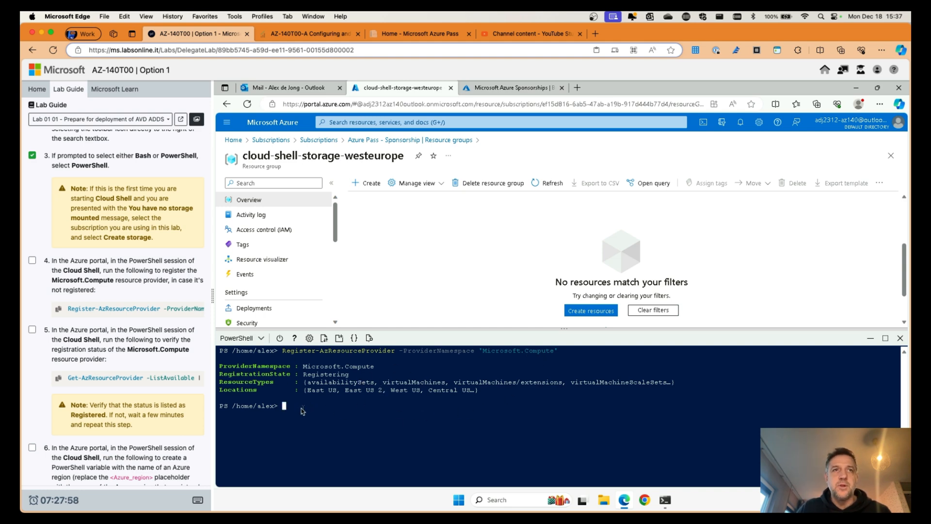
{"action": "left_click", "coordinate": [32, 260]}
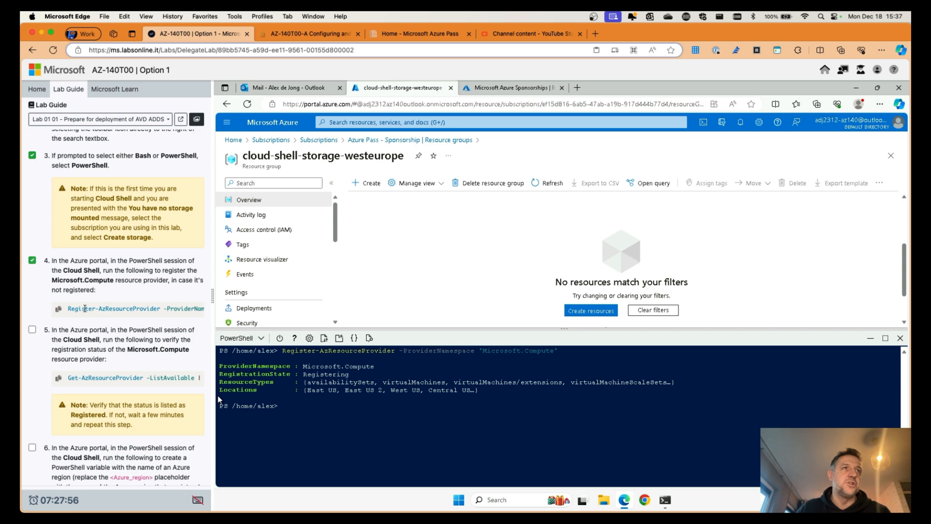
Step: Tick step 5 and run Get-AzResourceProvider to check Microsoft.Compute's registration state
{"action": "scroll", "coordinate": [44, 301], "scroll_direction": "down", "scroll_amount": 1}
{"action": "left_click", "coordinate": [32, 297]}
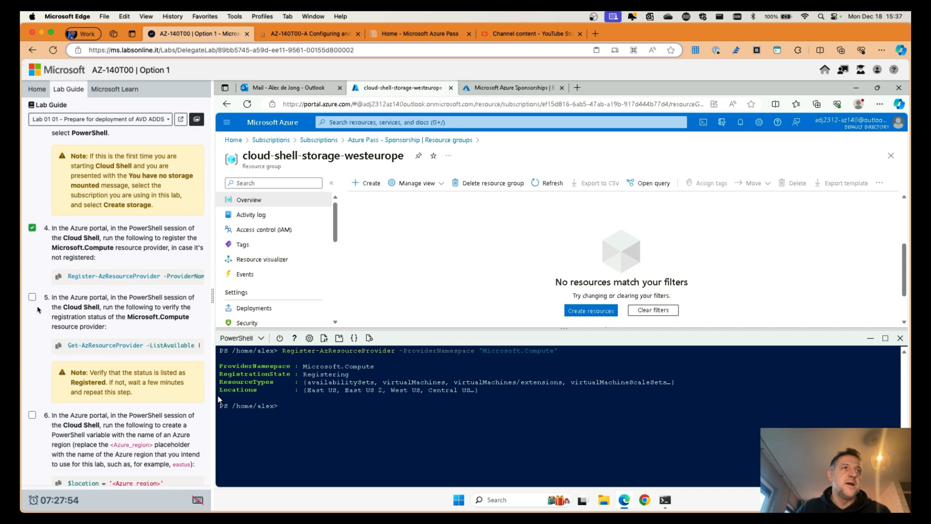
{"action": "left_click", "coordinate": [59, 346]}
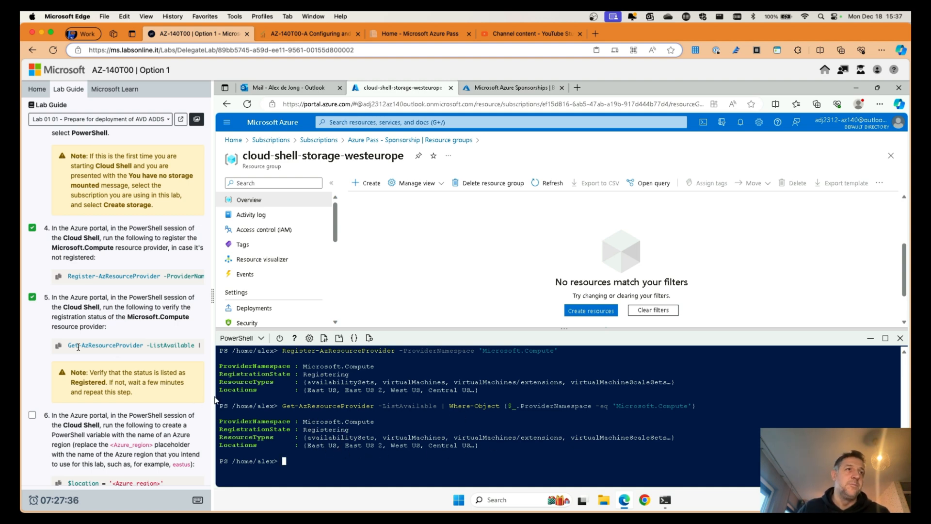
Step: Tick step 6 and paste the $location = '<Azure_region>' assignment into Cloud Shell
{"action": "scroll", "coordinate": [85, 350], "scroll_direction": "down", "scroll_amount": 5}
{"action": "scroll", "coordinate": [84, 350], "scroll_direction": "down", "scroll_amount": 1}
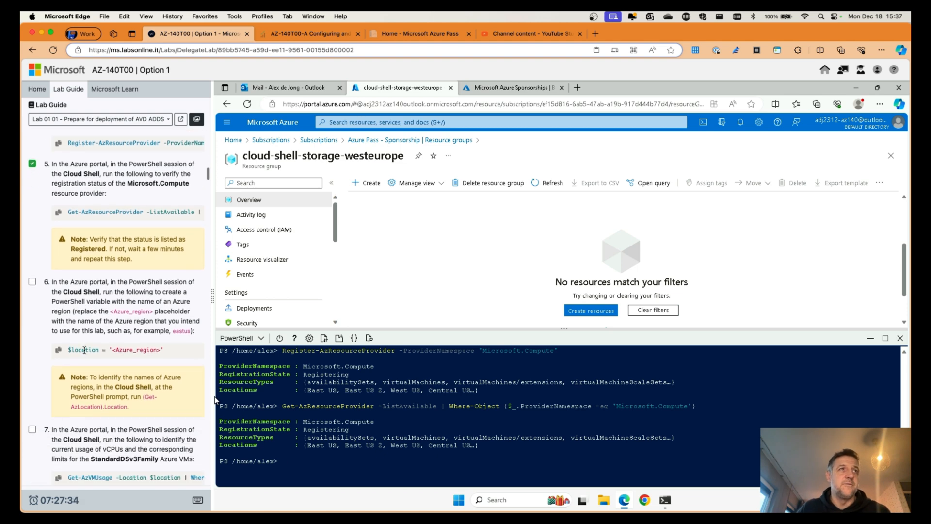
{"action": "scroll", "coordinate": [85, 349], "scroll_direction": "down", "scroll_amount": 2}
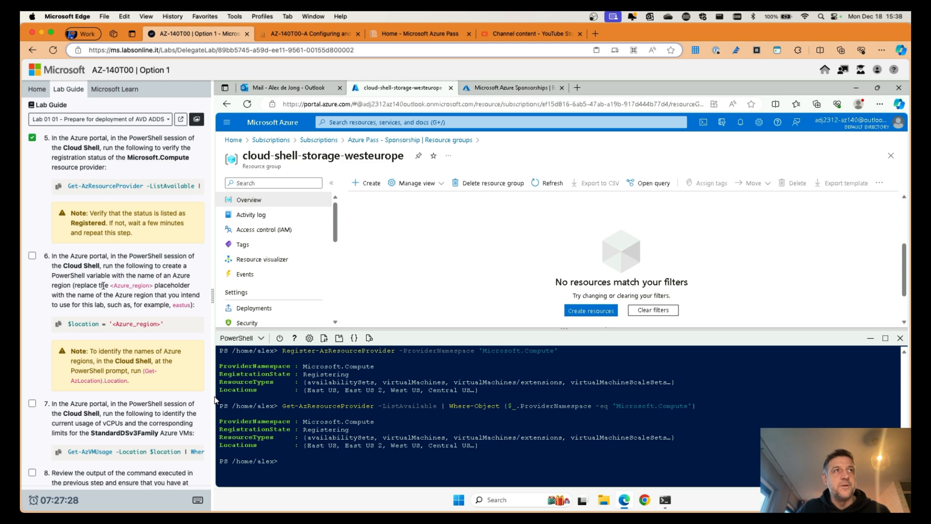
{"action": "scroll", "coordinate": [103, 286], "scroll_direction": "down", "scroll_amount": 6}
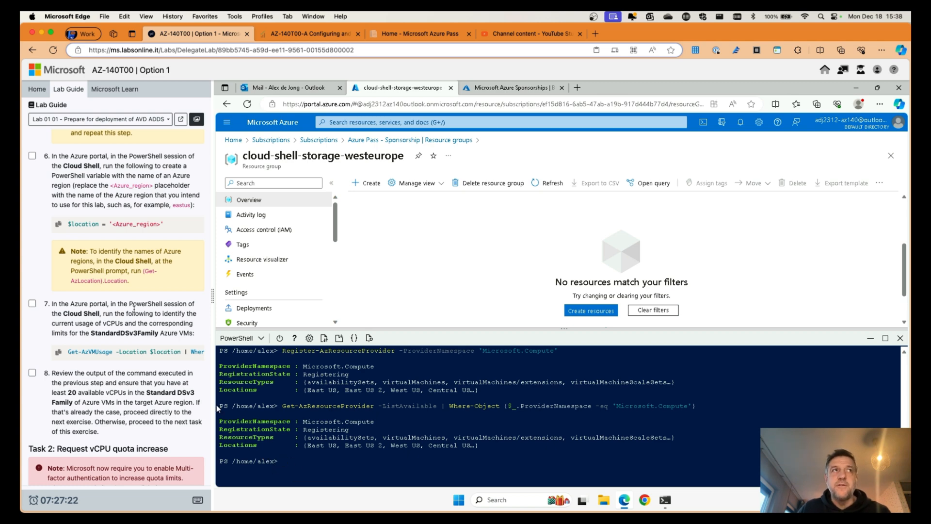
{"action": "left_click", "coordinate": [32, 156]}
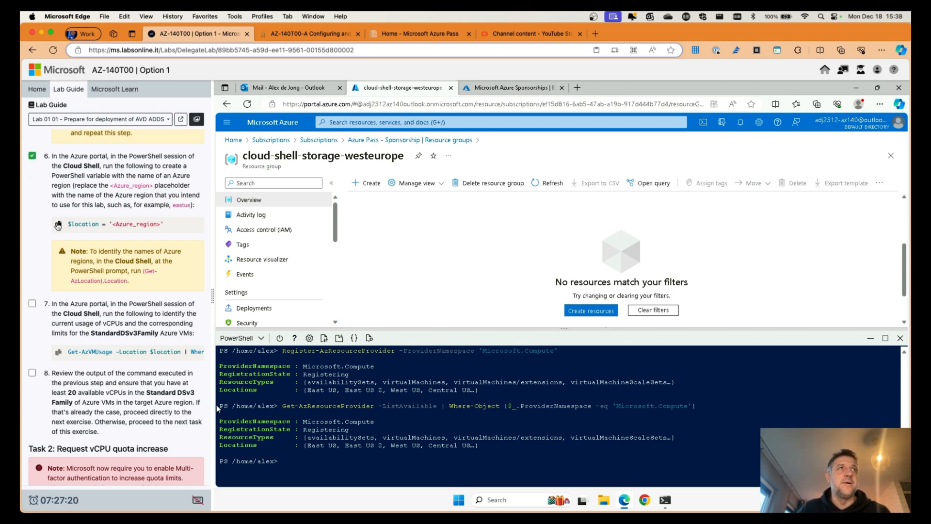
{"action": "left_click", "coordinate": [58, 224]}
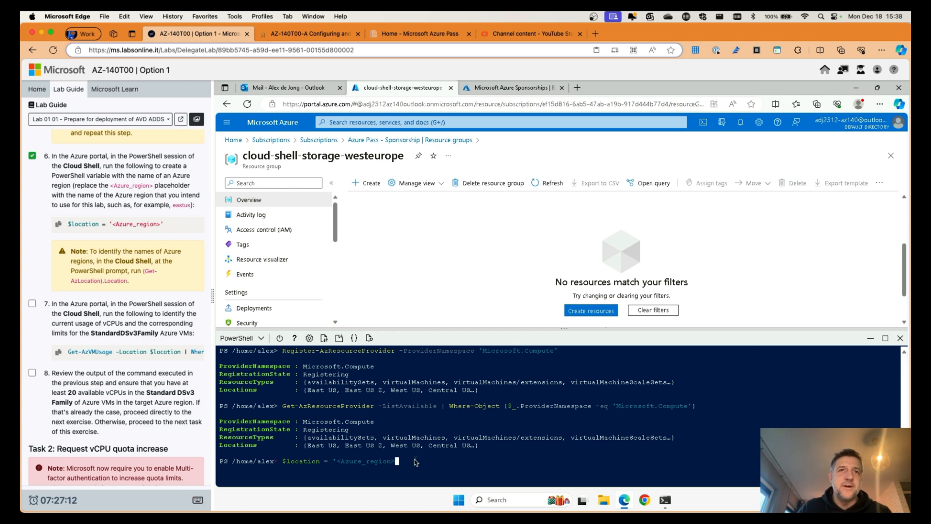
Step: Set $location to 'eastus' in Cloud Shell
{"action": "key", "text": "BackSpace"}
{"action": "key", "text": "BackSpace"}
{"action": "key", "text": "BackSpace"}
{"action": "key", "text": "BackSpace"}
{"action": "key", "text": "BackSpace"}
{"action": "key", "text": "BackSpace"}
{"action": "key", "text": "BackSpace"}
{"action": "key", "text": "BackSpace"}
{"action": "key", "text": "BackSpace"}
{"action": "key", "text": "BackSpace"}
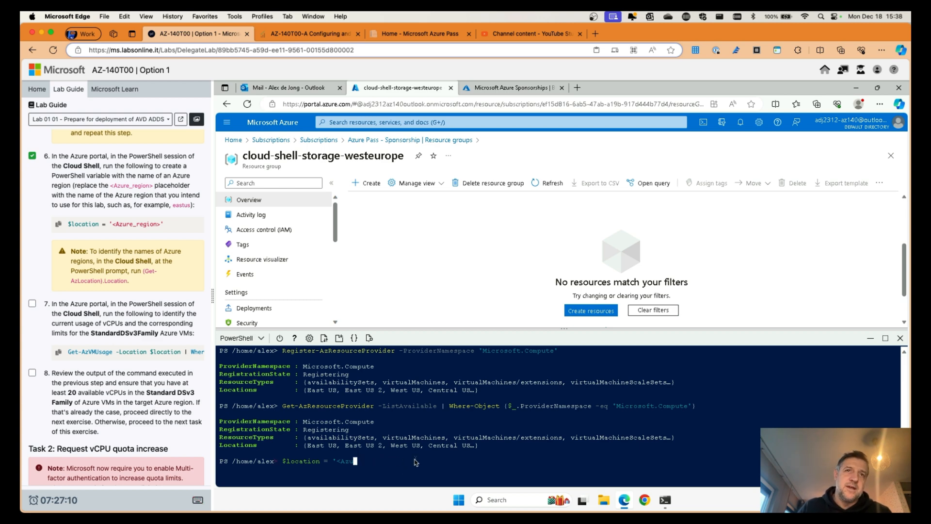
{"action": "type", "text": "ea"}
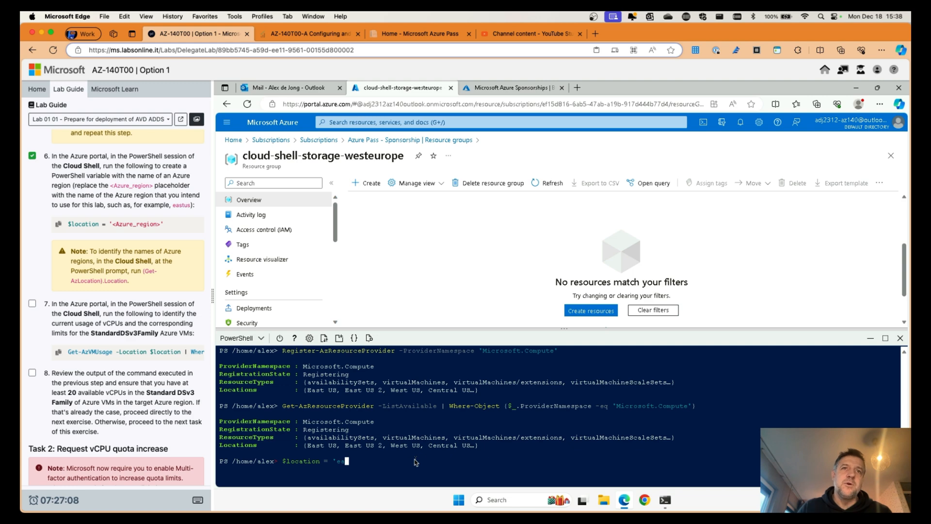
{"action": "type", "text": "stu"}
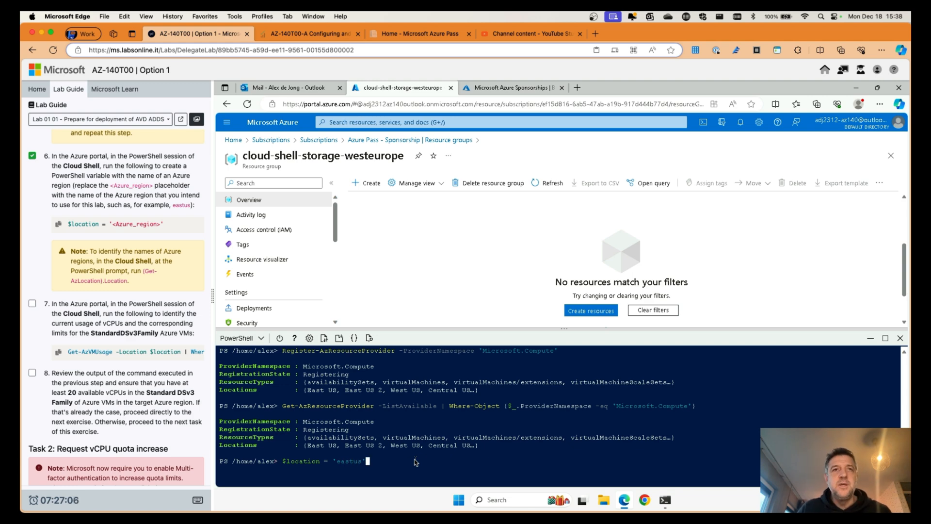
{"action": "type", "text": "s'"}
{"action": "key", "text": "Return"}
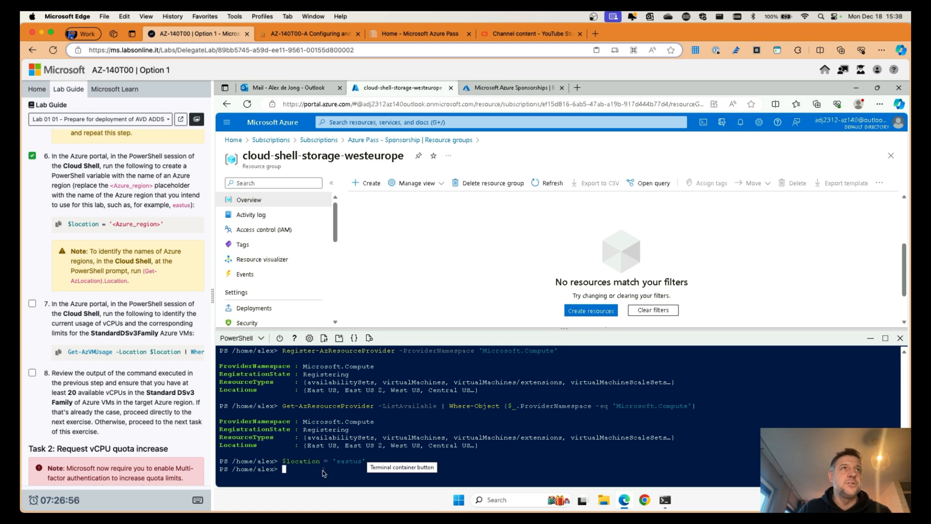
Step: Run Get-AzLocation.location, which fails with a not-recognized error
{"action": "type", "text": "get"}
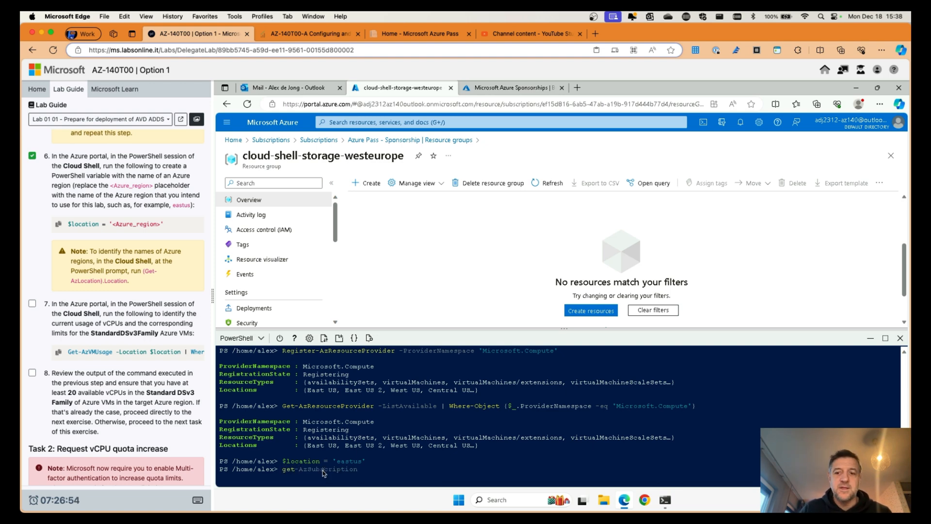
{"action": "type", "text": "-azloc"}
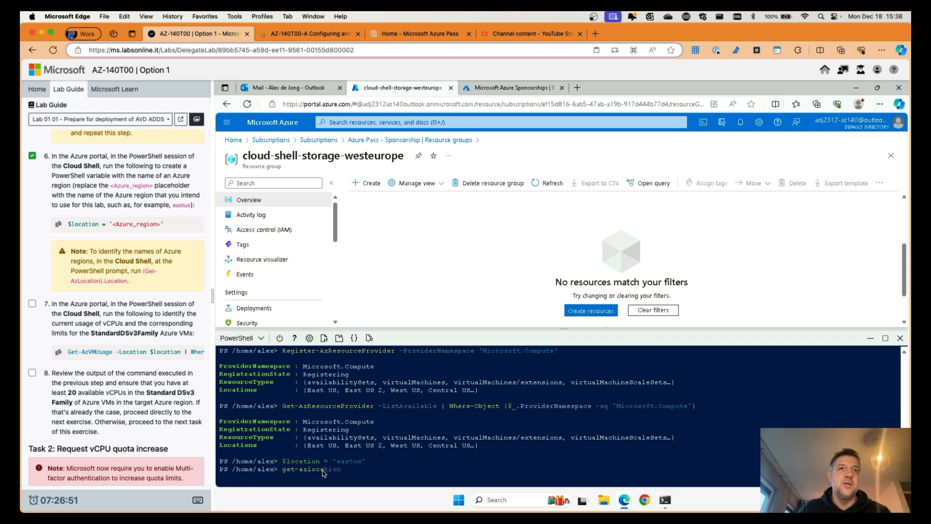
{"action": "key", "text": "Tab"}
{"action": "type", "text": "ation."}
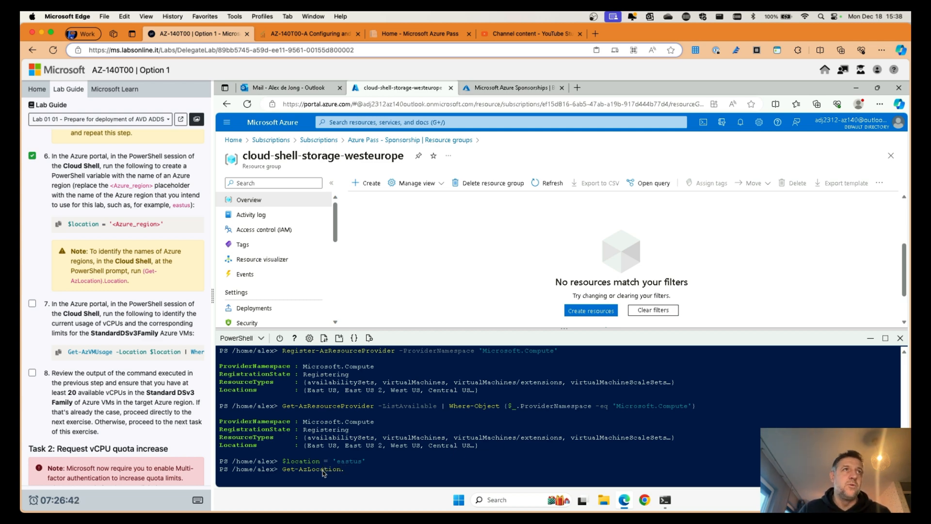
{"action": "type", "text": "location"}
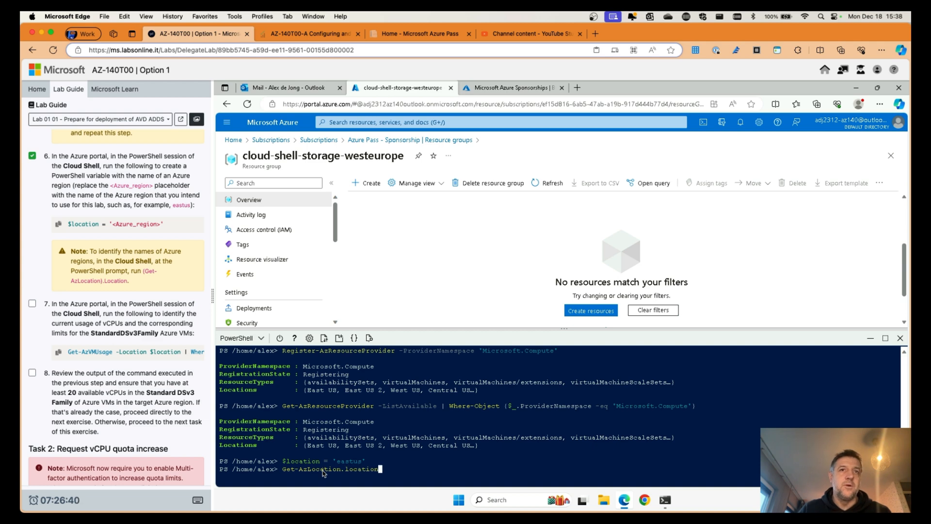
{"action": "key", "text": "Return"}
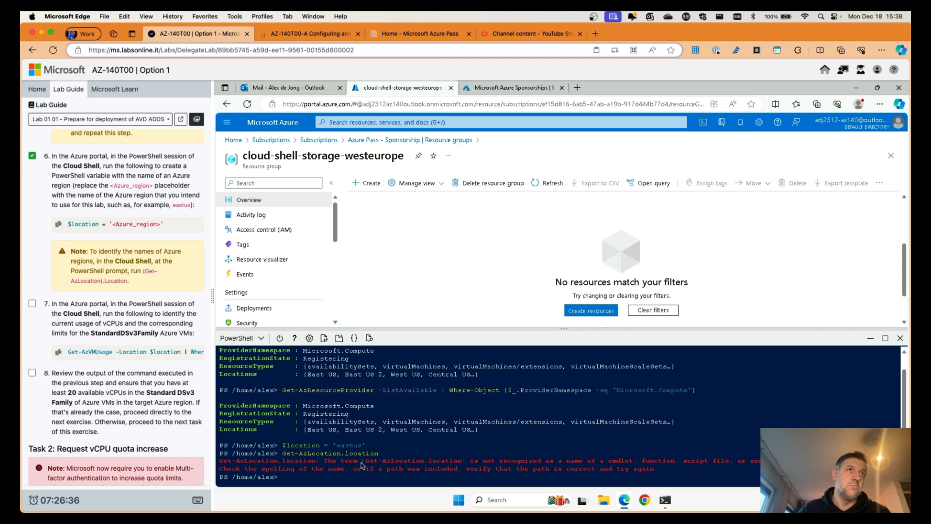
Step: Rerun the failed command with Get-AzLocation wrapped in parentheses to list all Azure region names
{"action": "key", "text": "Up"}
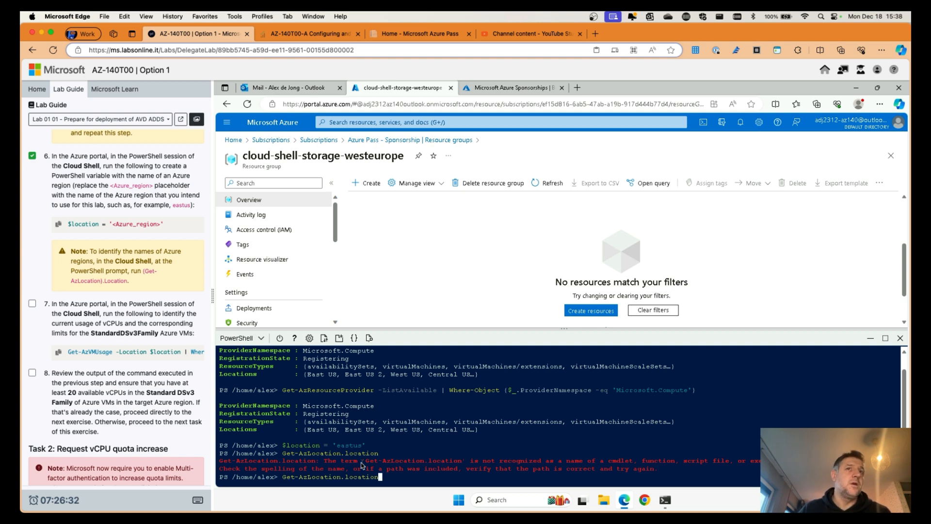
{"action": "key", "text": "Left"}
{"action": "key", "text": "Left"}
{"action": "key", "text": "Left"}
{"action": "key", "text": "Left"}
{"action": "key", "text": "Left"}
{"action": "key", "text": "Left"}
{"action": "key", "text": "Left"}
{"action": "key", "text": "Left"}
{"action": "key", "text": "Left"}
{"action": "key", "text": "Left"}
{"action": "key", "text": "Left"}
{"action": "key", "text": "Left"}
{"action": "key", "text": "Left"}
{"action": "key", "text": "Left"}
{"action": "key", "text": "Left"}
{"action": "key", "text": "Left"}
{"action": "key", "text": "Left"}
{"action": "key", "text": "Left"}
{"action": "key", "text": "Left"}
{"action": "key", "text": "Left"}
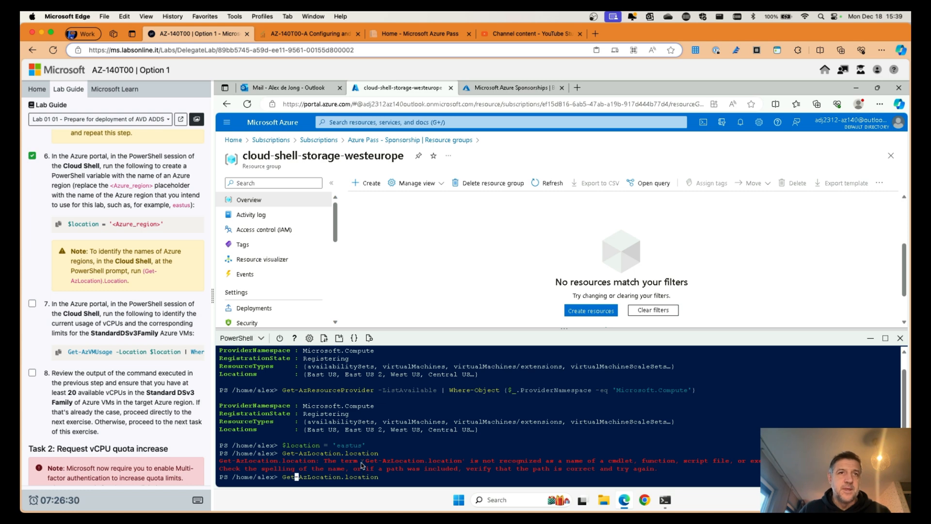
{"action": "key", "text": "Left"}
{"action": "key", "text": "Left"}
{"action": "key", "text": "Left"}
{"action": "type", "text": "("}
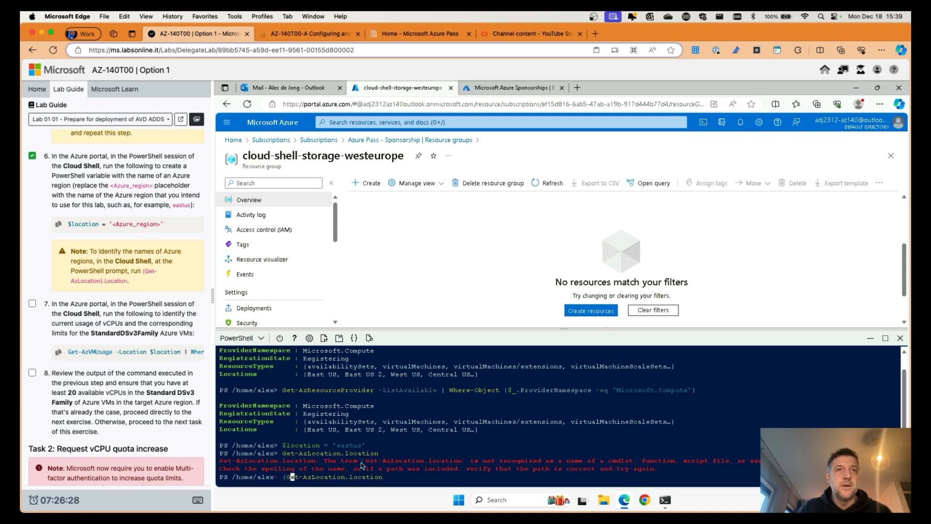
{"action": "key", "text": "Right"}
{"action": "key", "text": "Right"}
{"action": "key", "text": "Right"}
{"action": "key", "text": "Right"}
{"action": "key", "text": "Right"}
{"action": "key", "text": "Right"}
{"action": "key", "text": "Right"}
{"action": "key", "text": "Right"}
{"action": "key", "text": "Right"}
{"action": "key", "text": "Right"}
{"action": "key", "text": "Right"}
{"action": "key", "text": "Right"}
{"action": "key", "text": "Right"}
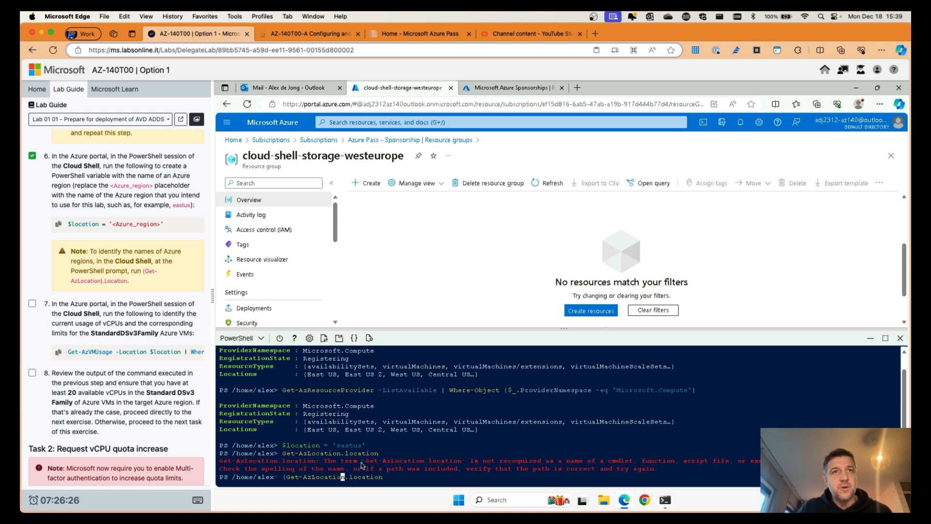
{"action": "type", "text": ")"}
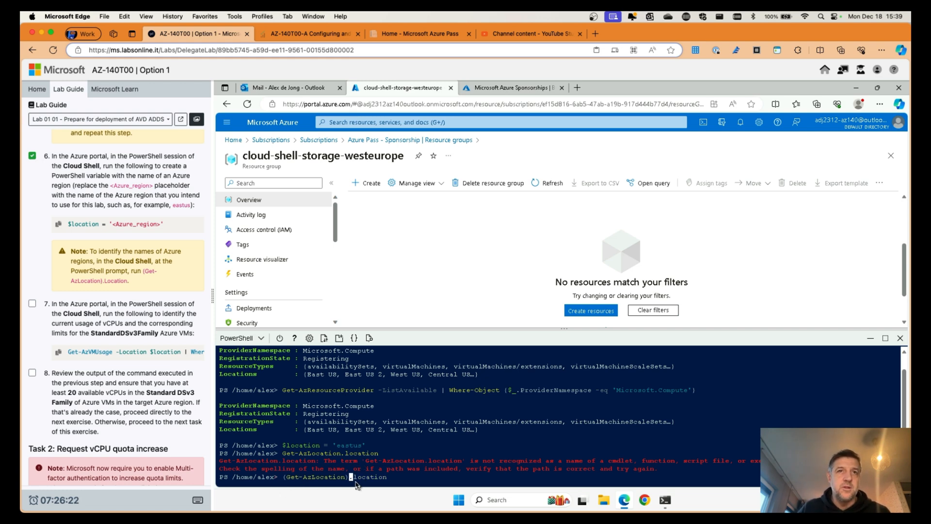
{"action": "key", "text": "Return"}
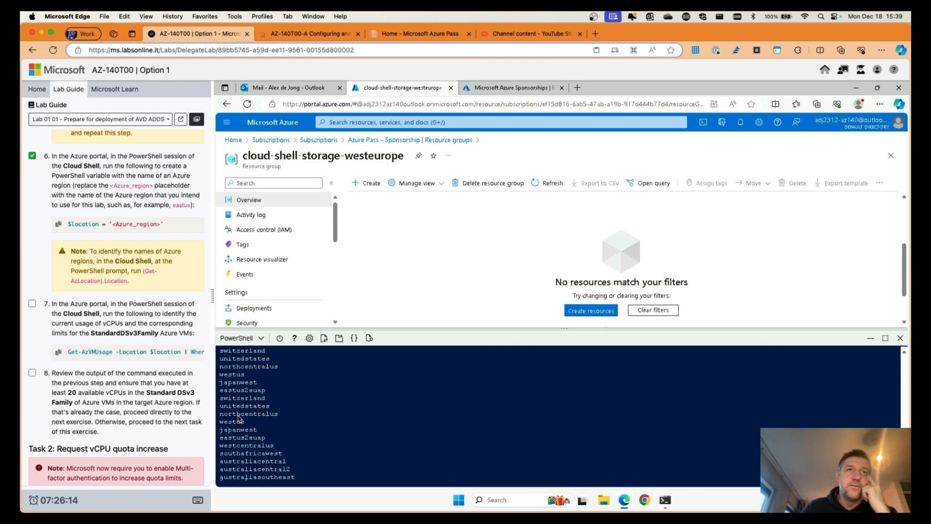
Step: Find and highlight eastus in the region list, then clear the terminal
{"action": "scroll", "coordinate": [239, 418], "scroll_direction": "up", "scroll_amount": 4}
{"action": "scroll", "coordinate": [240, 410], "scroll_direction": "up", "scroll_amount": 10}
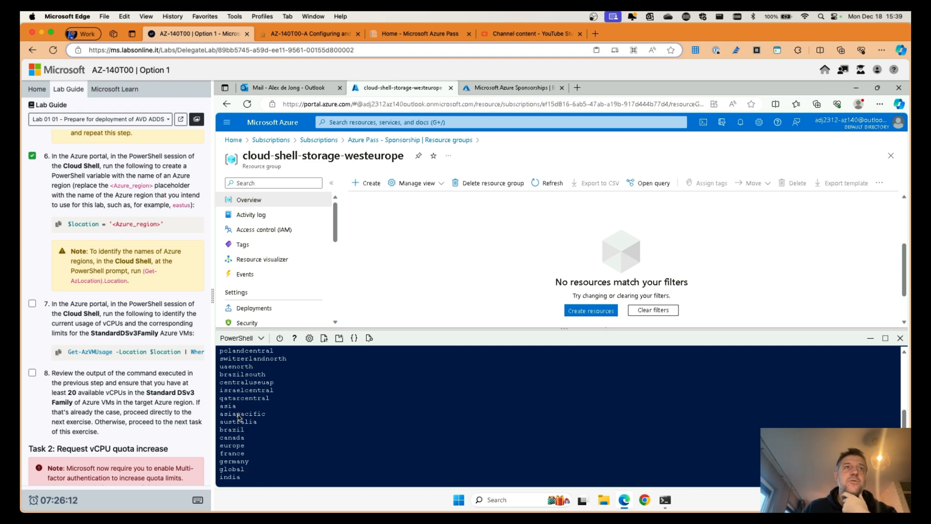
{"action": "scroll", "coordinate": [243, 399], "scroll_direction": "up", "scroll_amount": 6}
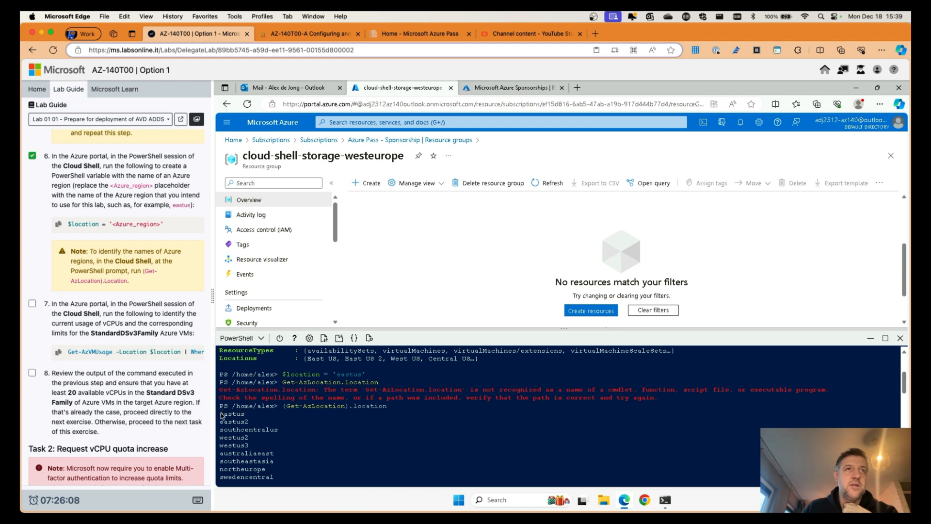
{"action": "left_click_drag", "start_coordinate": [221, 416], "coordinate": [251, 417]}
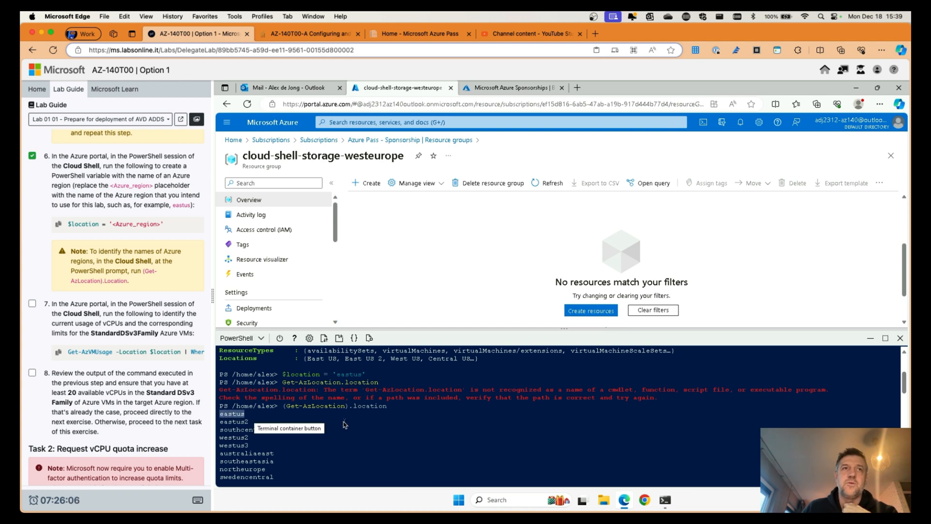
{"action": "scroll", "coordinate": [343, 425], "scroll_direction": "down", "scroll_amount": 15}
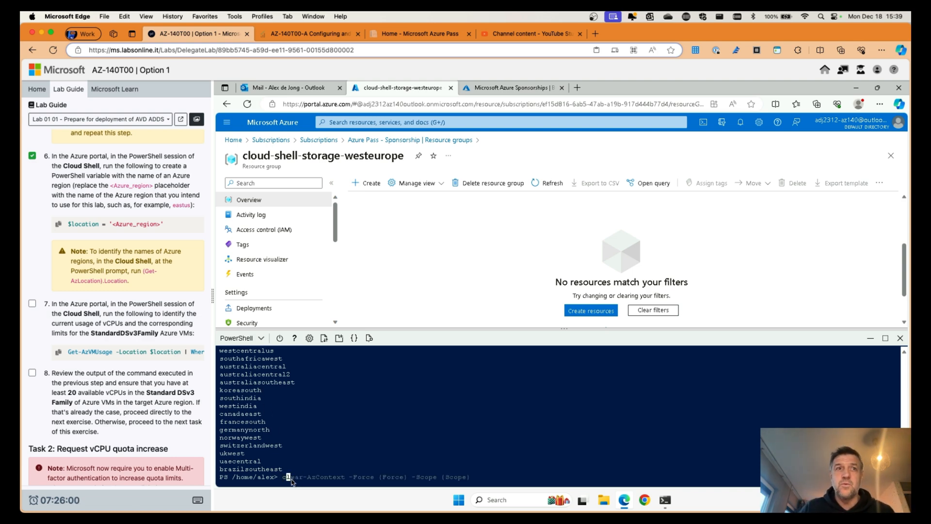
{"action": "key", "text": "ctrl+l"}
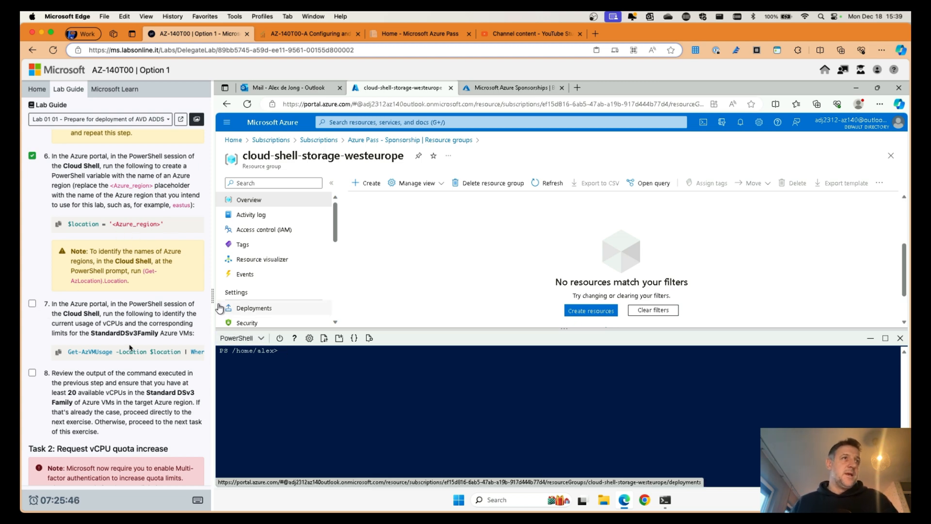
Step: Run the Get-AzVMUsage query showing Standard DSv3 Family at 0 of 10 vCPUs, and tick lab step 7
{"action": "scroll", "coordinate": [36, 306], "scroll_direction": "down", "scroll_amount": 1}
{"action": "left_click", "coordinate": [77, 346]}
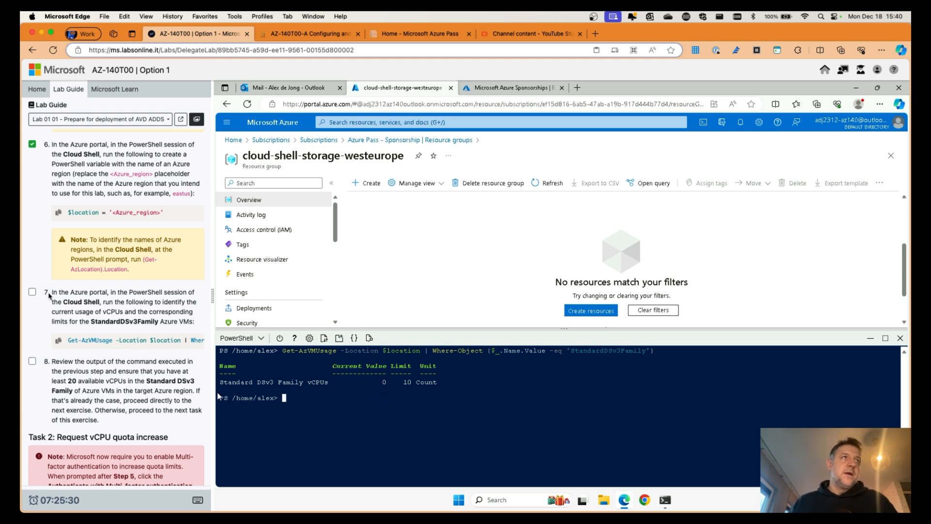
{"action": "left_click", "coordinate": [32, 292]}
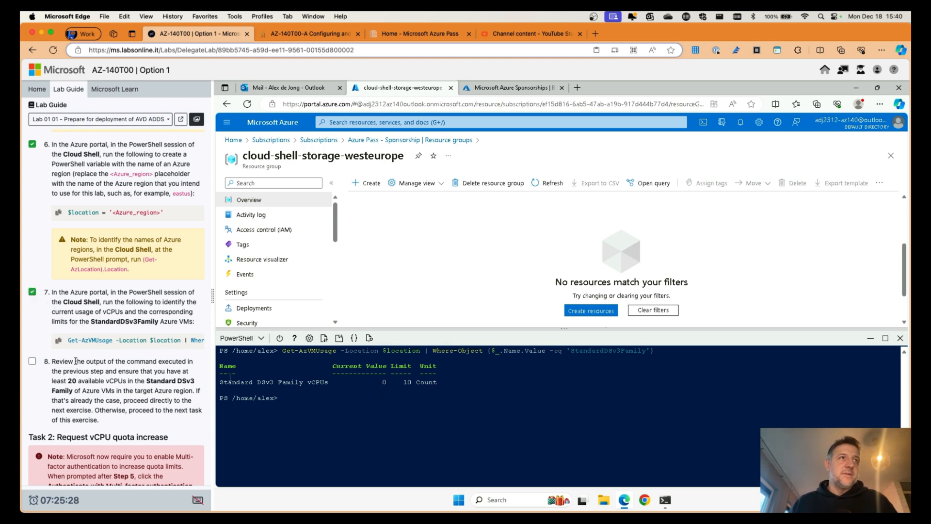
Step: Toggle lab step 8 and scroll the lab guide down to Task 2
{"action": "scroll", "coordinate": [75, 361], "scroll_direction": "down", "scroll_amount": 5}
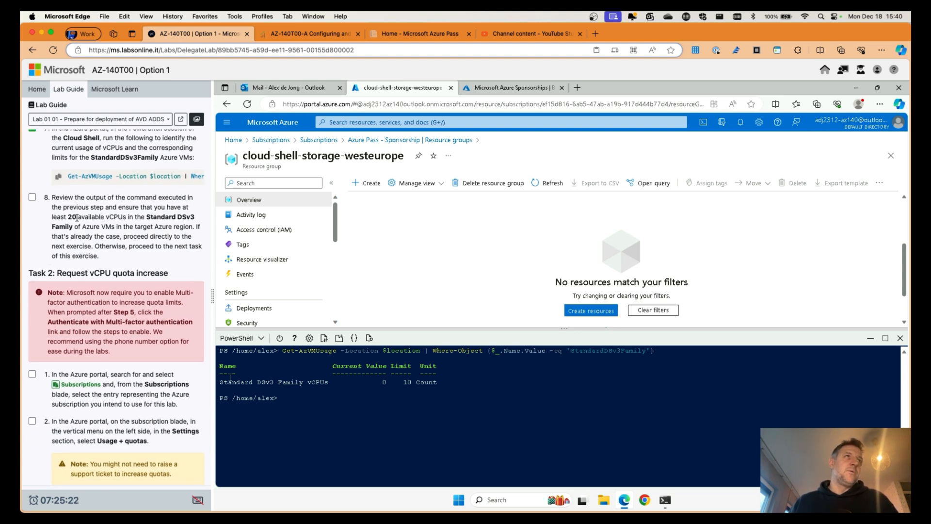
{"action": "left_click", "coordinate": [32, 198]}
{"action": "left_click", "coordinate": [32, 198]}
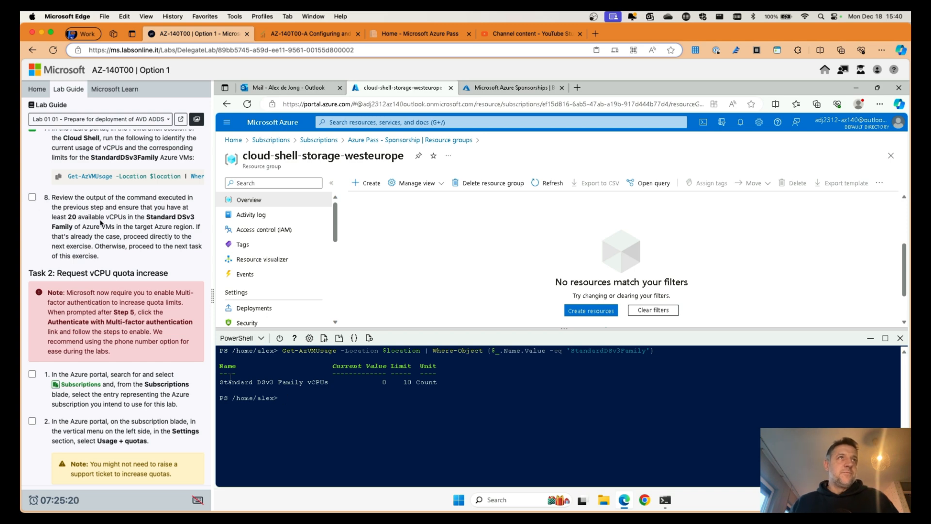
{"action": "scroll", "coordinate": [102, 222], "scroll_direction": "down", "scroll_amount": 3}
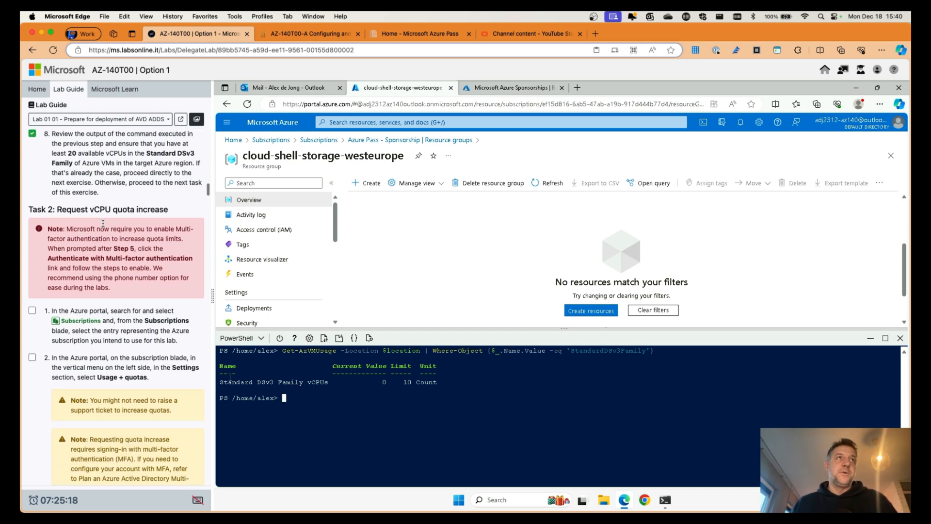
{"action": "scroll", "coordinate": [136, 274], "scroll_direction": "down", "scroll_amount": 2}
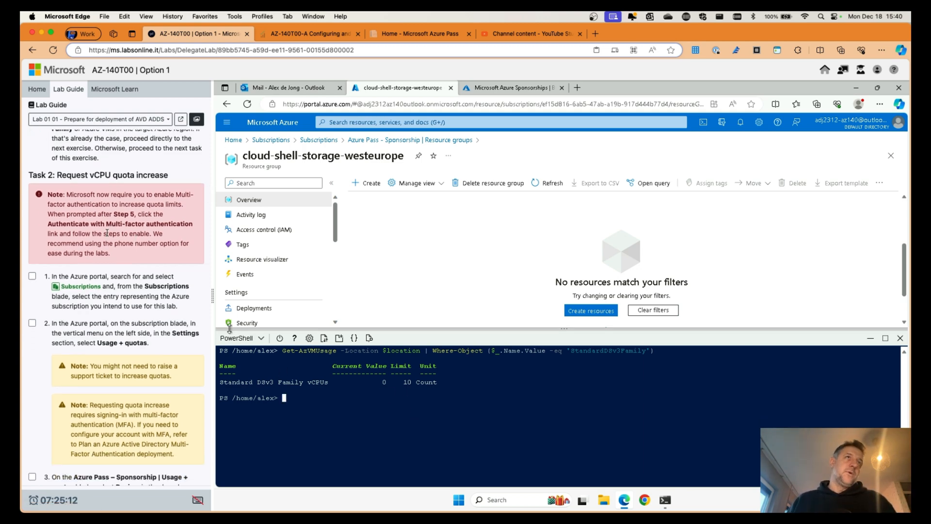
{"action": "scroll", "coordinate": [112, 229], "scroll_direction": "down", "scroll_amount": 2}
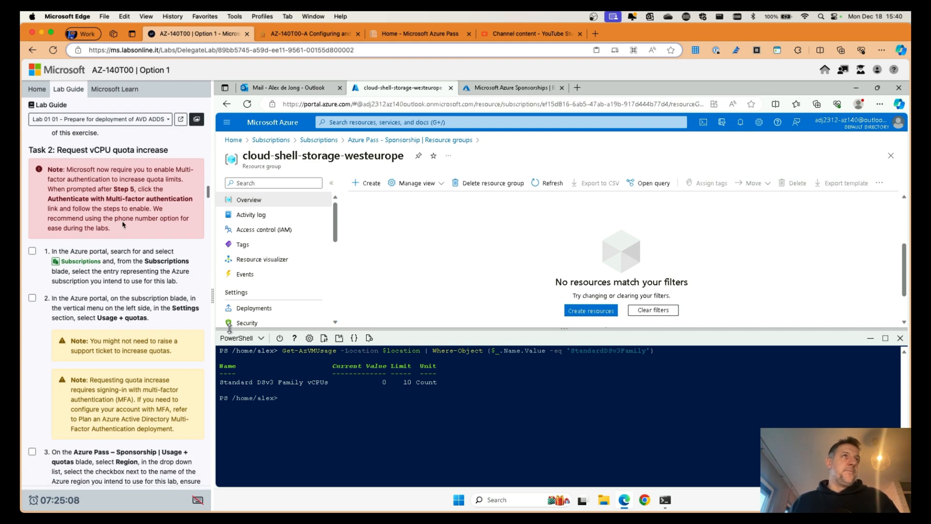
{"action": "scroll", "coordinate": [106, 230], "scroll_direction": "down", "scroll_amount": 2}
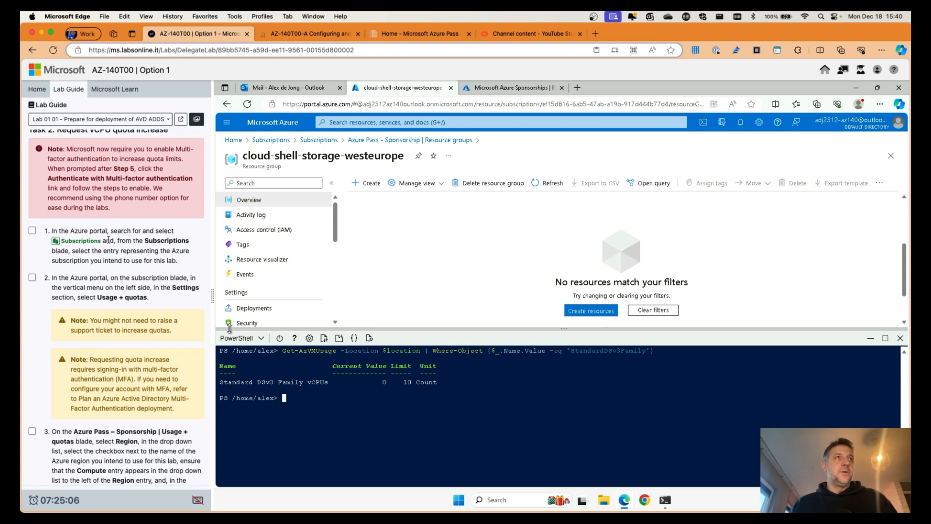
{"action": "scroll", "coordinate": [281, 273], "scroll_direction": "down", "scroll_amount": 2}
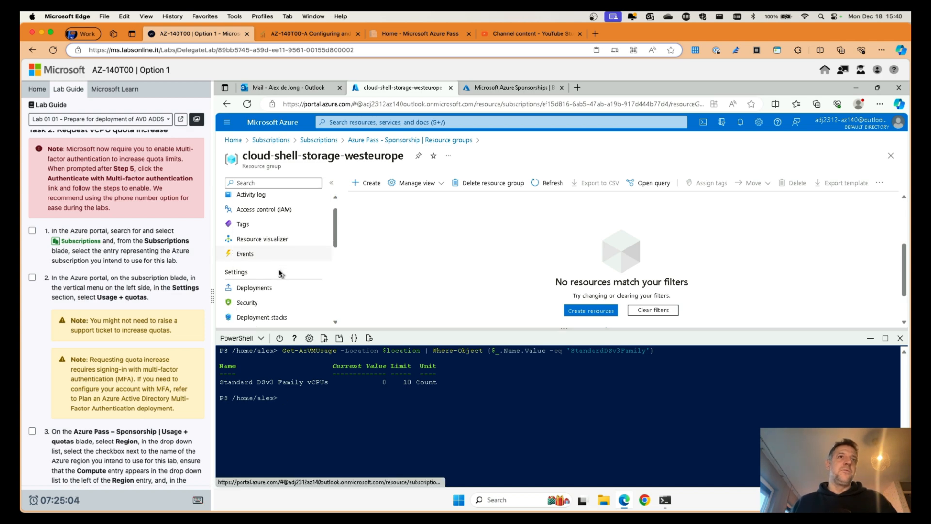
{"action": "scroll", "coordinate": [279, 273], "scroll_direction": "up", "scroll_amount": 2}
Step: Open the Subscriptions service through portal search and shrink Cloud Shell to a few lines
{"action": "left_click", "coordinate": [319, 140]}
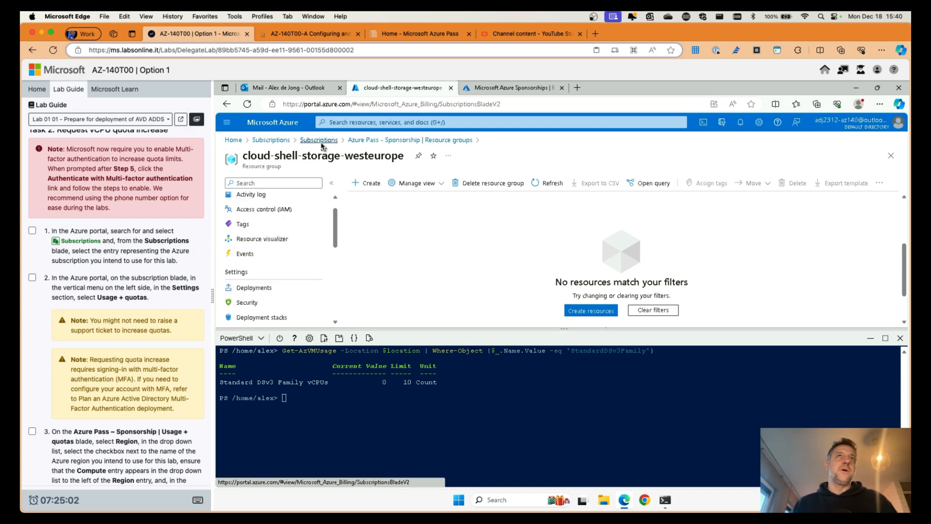
{"action": "left_click", "coordinate": [385, 122]}
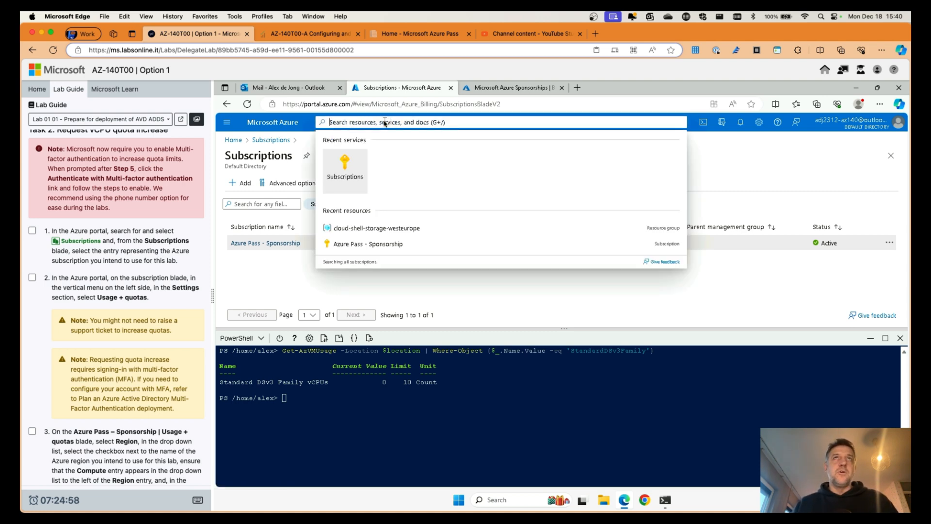
{"action": "type", "text": "sub"}
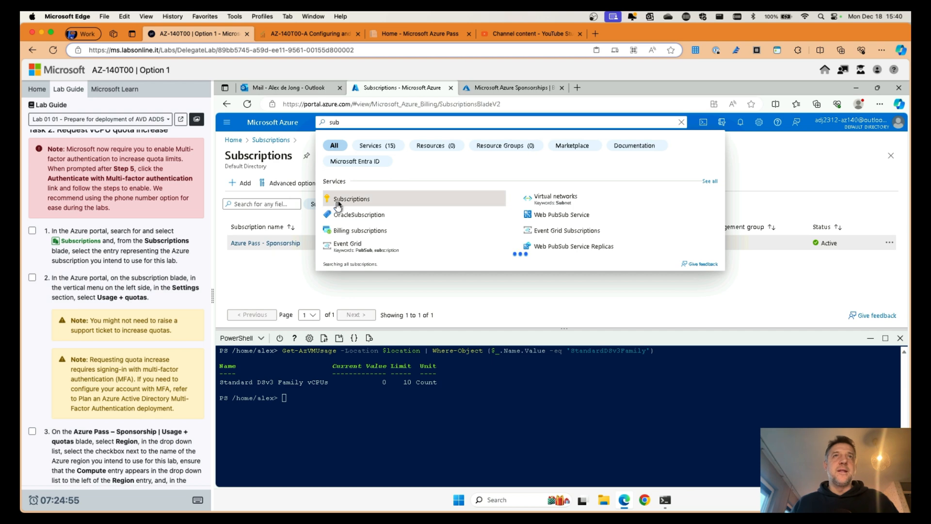
{"action": "left_click", "coordinate": [348, 199]}
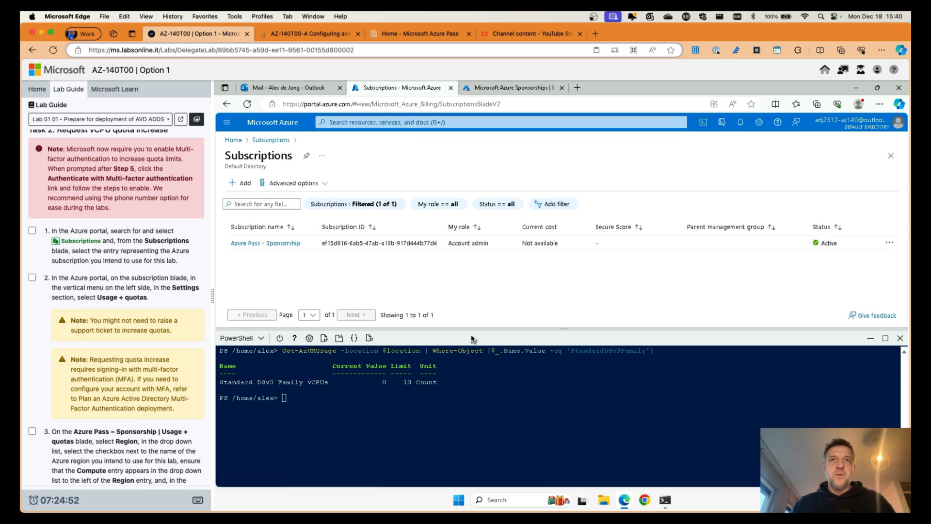
{"action": "left_click_drag", "start_coordinate": [475, 330], "coordinate": [471, 425]}
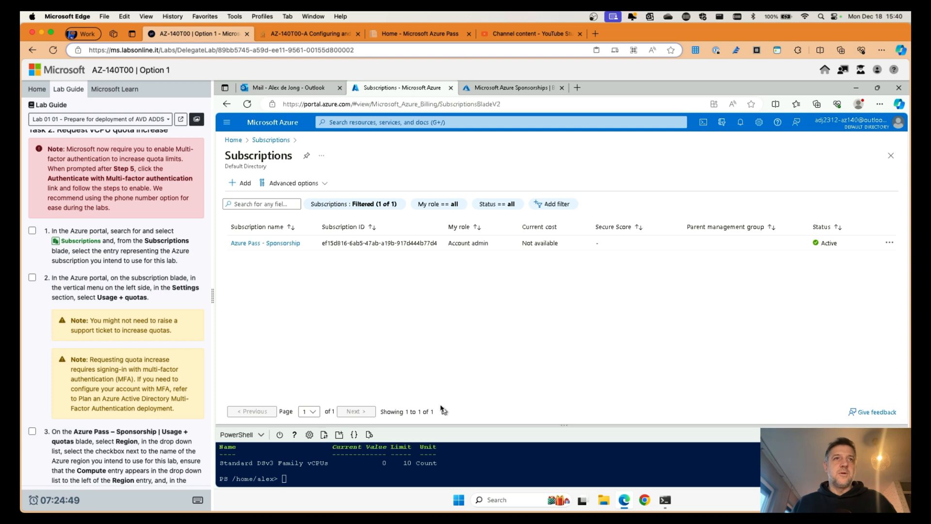
Step: Open Azure Pass - Sponsorship's Usage + quotas page, ticking lab steps 1 and 2
{"action": "left_click", "coordinate": [285, 244]}
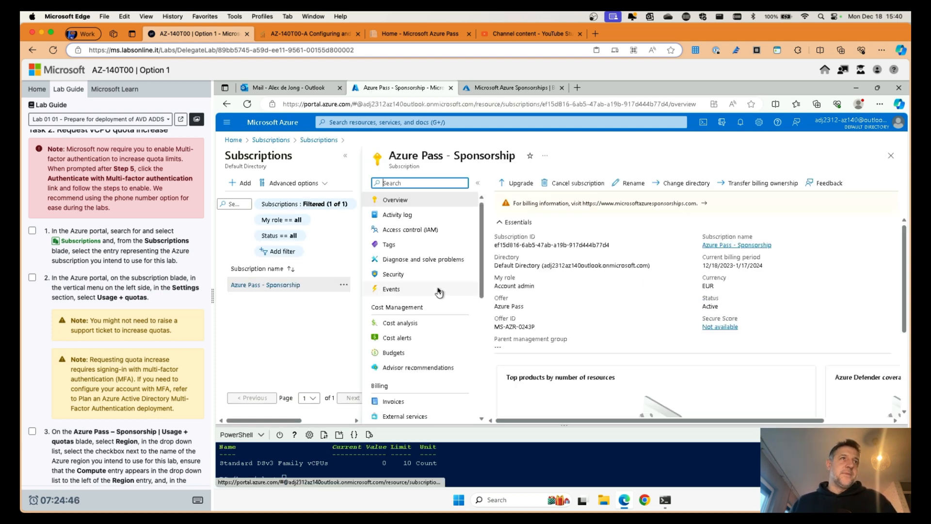
{"action": "left_click", "coordinate": [33, 278]}
{"action": "scroll", "coordinate": [428, 324], "scroll_direction": "down", "scroll_amount": 3}
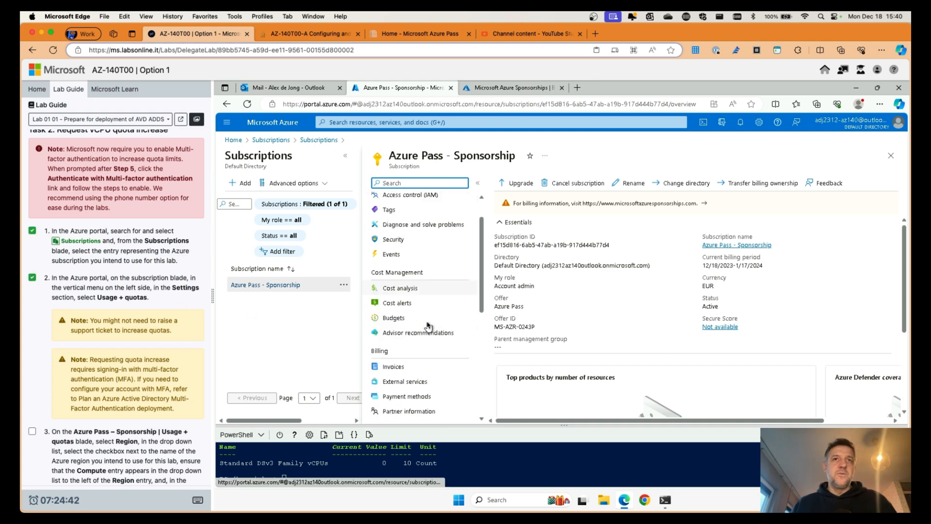
{"action": "scroll", "coordinate": [427, 324], "scroll_direction": "down", "scroll_amount": 3}
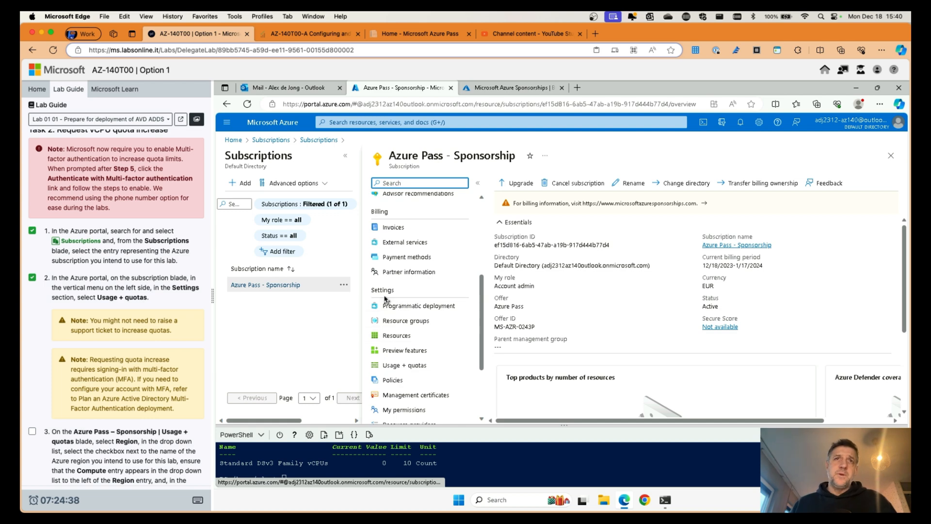
{"action": "left_click", "coordinate": [414, 364]}
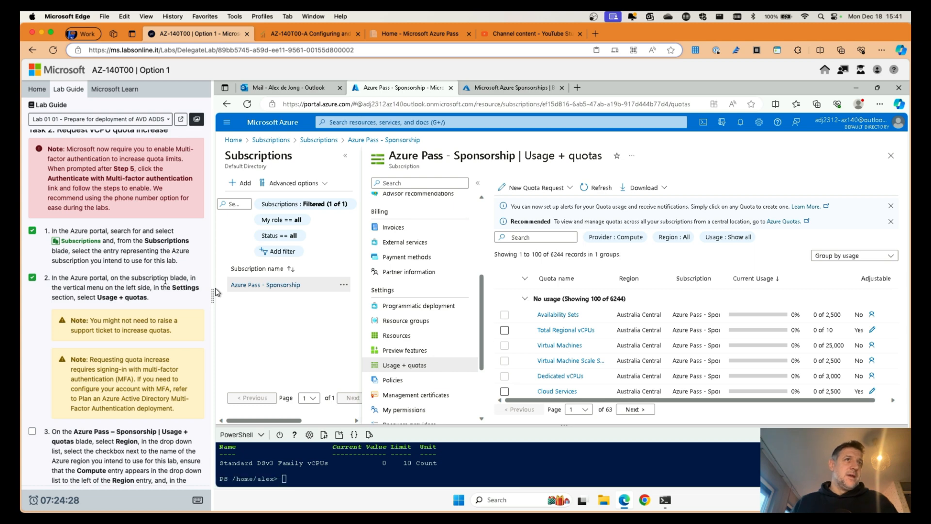
Step: Filter the compute quota list to the East US region only
{"action": "scroll", "coordinate": [169, 284], "scroll_direction": "down", "scroll_amount": 5}
{"action": "scroll", "coordinate": [156, 280], "scroll_direction": "down", "scroll_amount": 1}
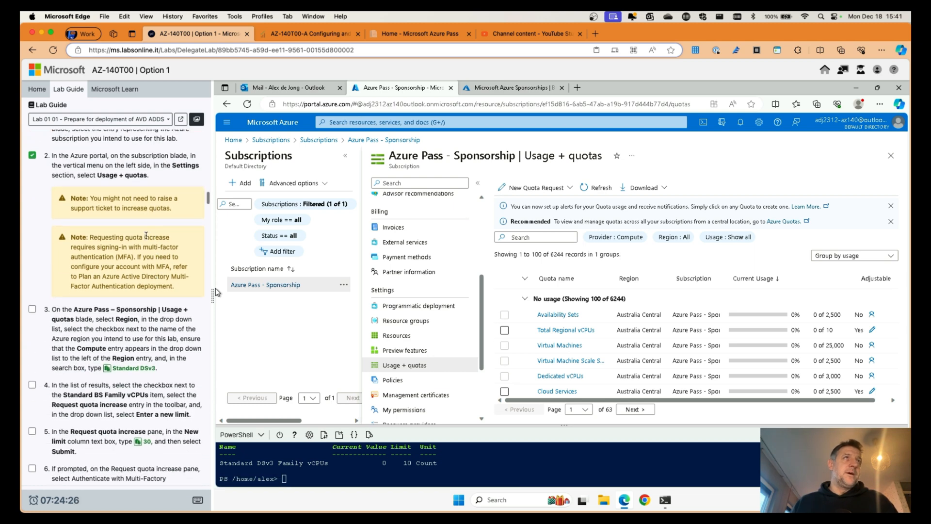
{"action": "scroll", "coordinate": [144, 233], "scroll_direction": "down", "scroll_amount": 3}
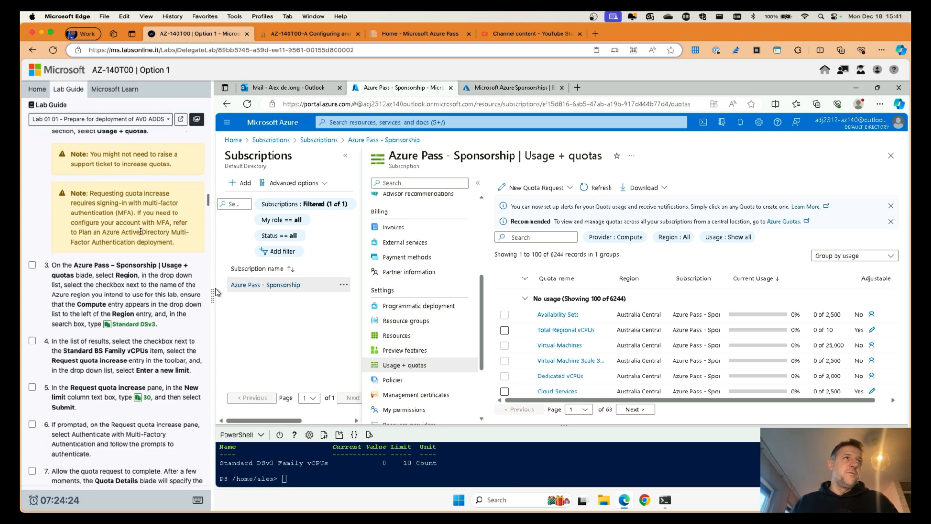
{"action": "scroll", "coordinate": [141, 234], "scroll_direction": "down", "scroll_amount": 1}
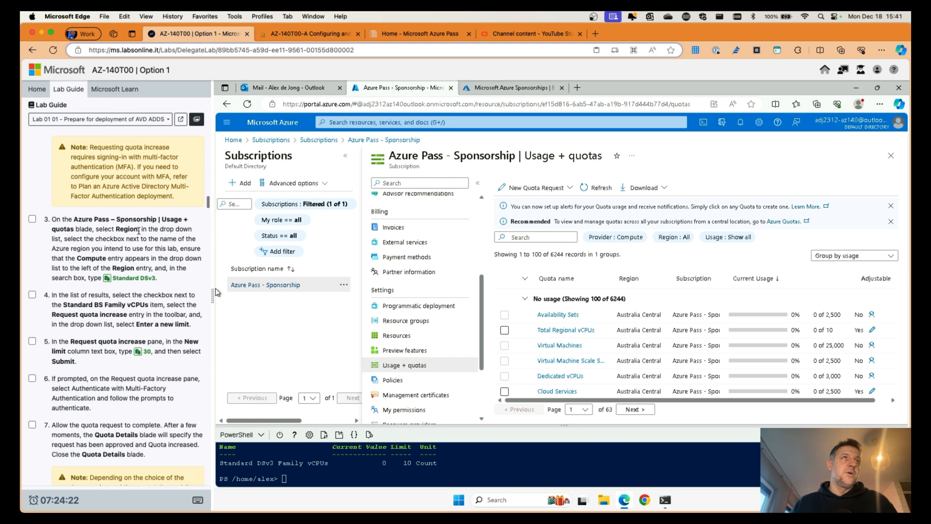
{"action": "left_click", "coordinate": [674, 237]}
{"action": "left_click", "coordinate": [714, 277]}
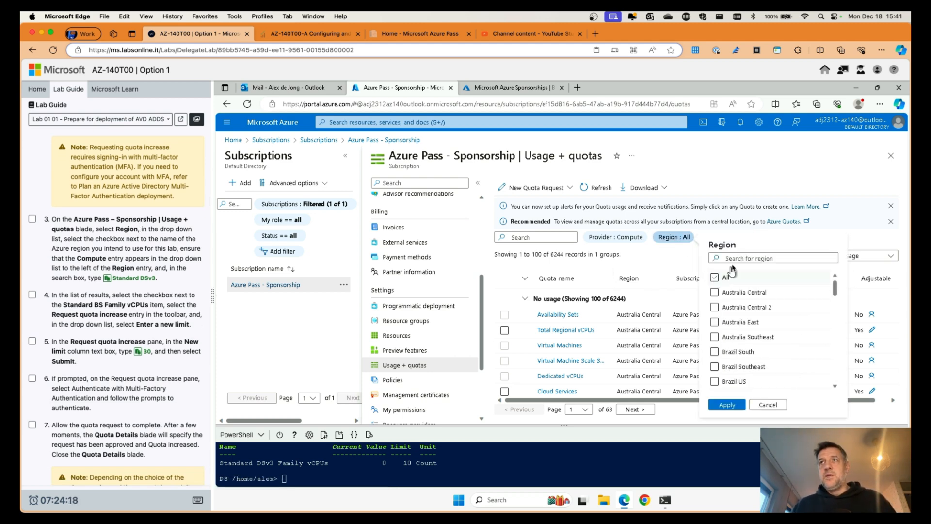
{"action": "left_click", "coordinate": [741, 258]}
{"action": "type", "text": "east"}
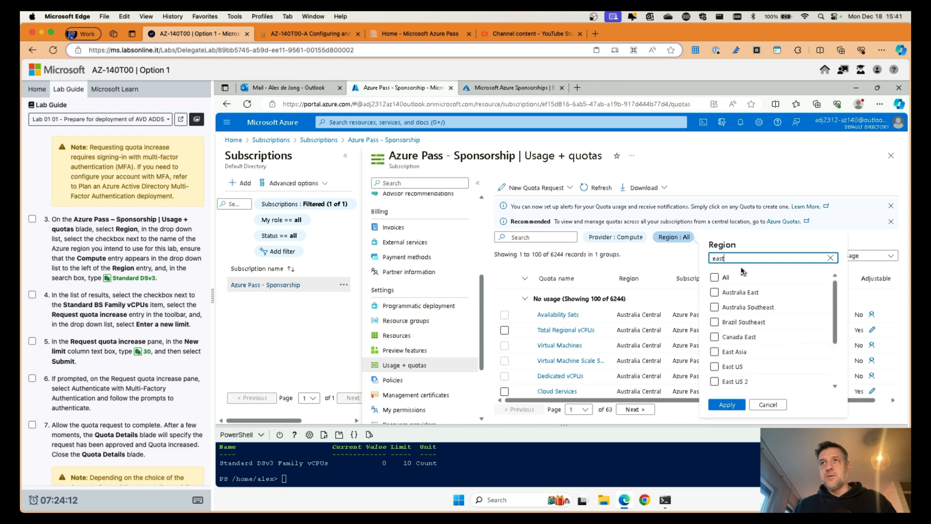
{"action": "left_click", "coordinate": [716, 367]}
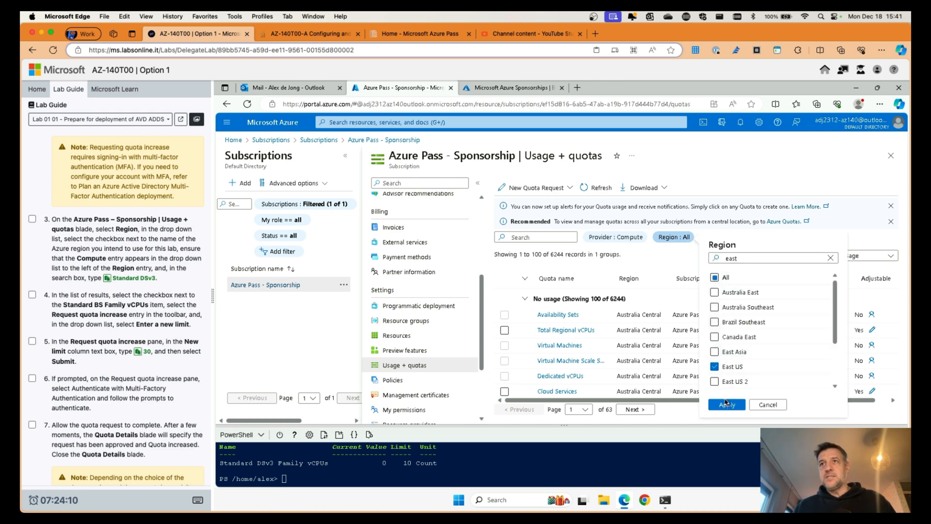
{"action": "left_click", "coordinate": [726, 406]}
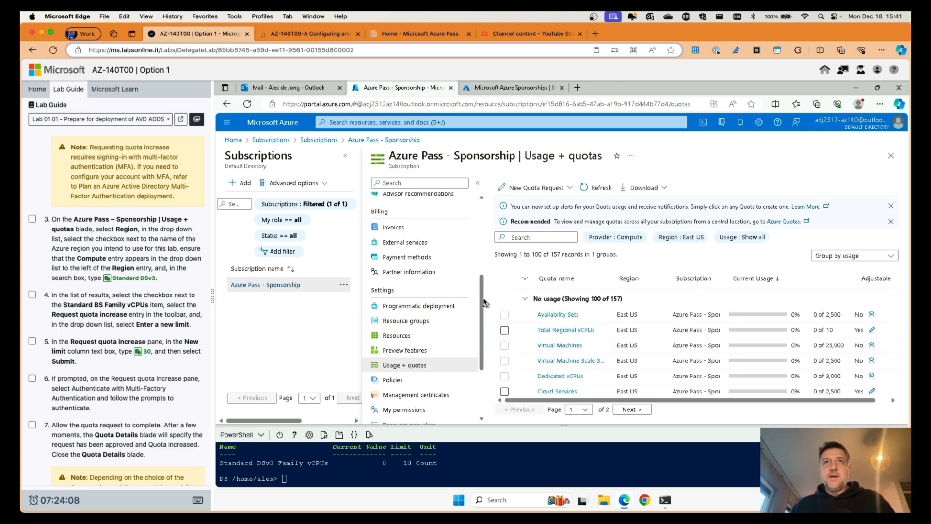
Step: Collapse the subscriptions list and browse the 157 East US compute quota records
{"action": "left_click", "coordinate": [346, 155]}
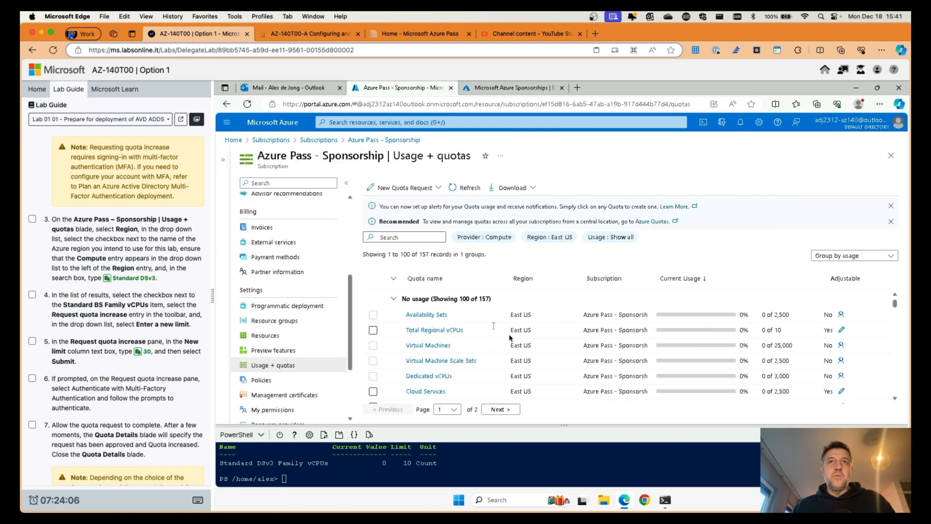
{"action": "scroll", "coordinate": [529, 356], "scroll_direction": "down", "scroll_amount": 5}
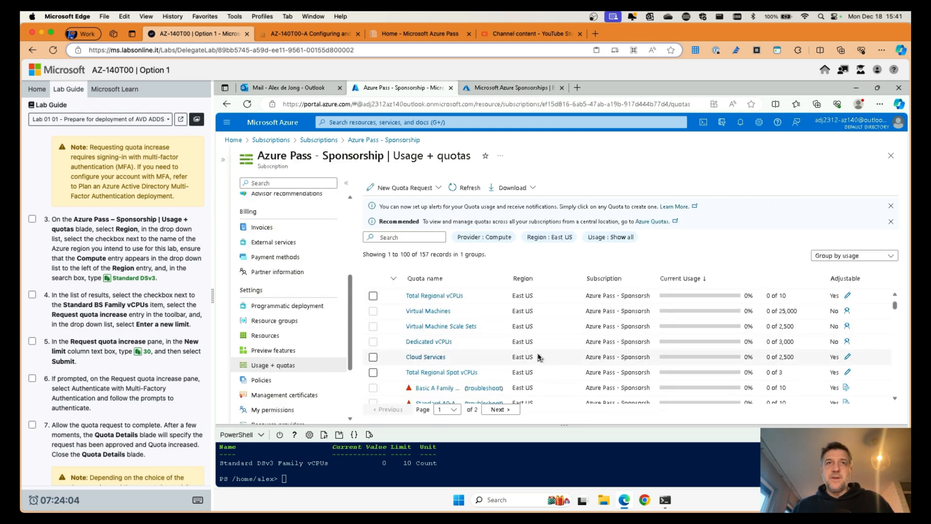
{"action": "scroll", "coordinate": [441, 357], "scroll_direction": "down", "scroll_amount": 3}
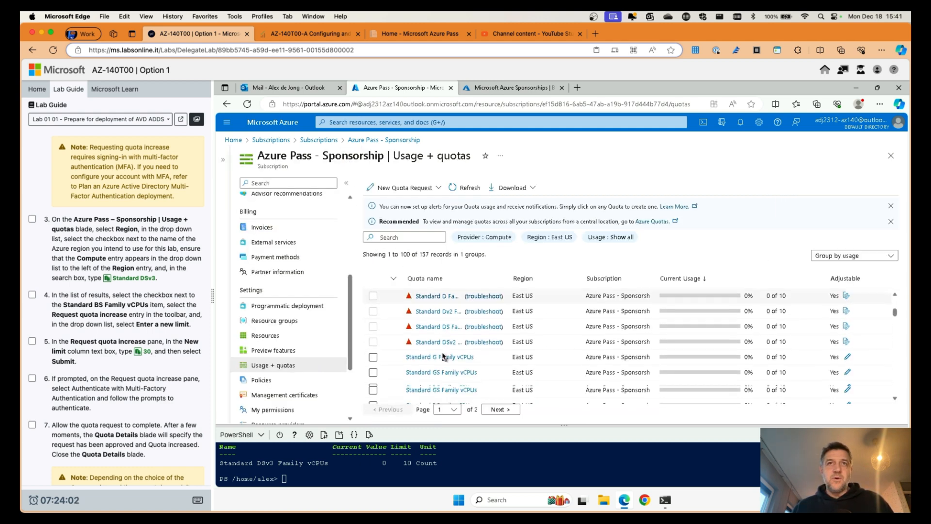
{"action": "scroll", "coordinate": [443, 358], "scroll_direction": "down", "scroll_amount": 2}
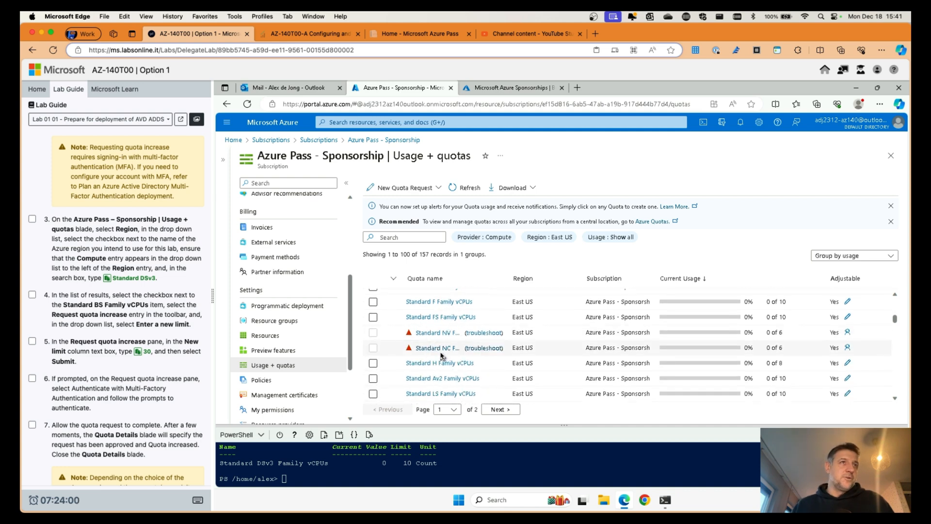
{"action": "scroll", "coordinate": [220, 363], "scroll_direction": "down", "scroll_amount": 5}
{"action": "scroll", "coordinate": [220, 363], "scroll_direction": "up", "scroll_amount": 5}
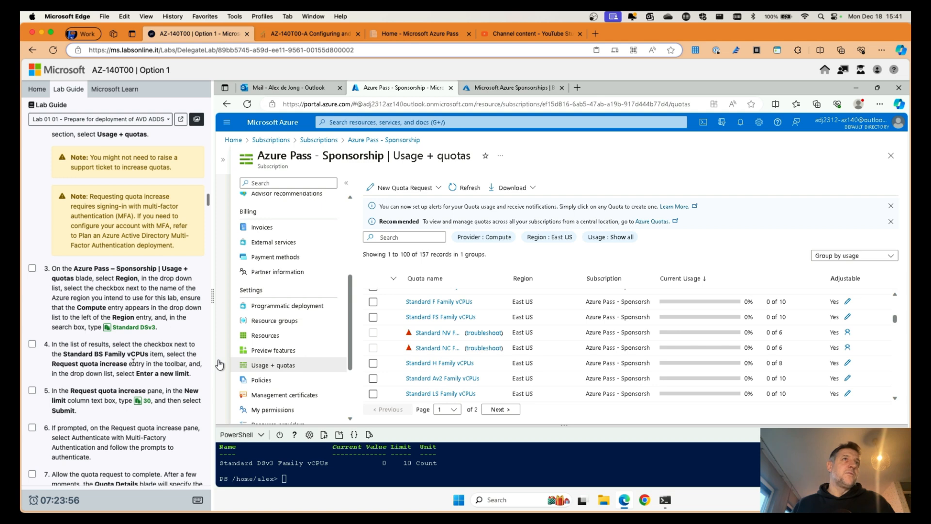
{"action": "scroll", "coordinate": [220, 364], "scroll_direction": "up", "scroll_amount": 3}
{"action": "scroll", "coordinate": [134, 365], "scroll_direction": "down", "scroll_amount": 3}
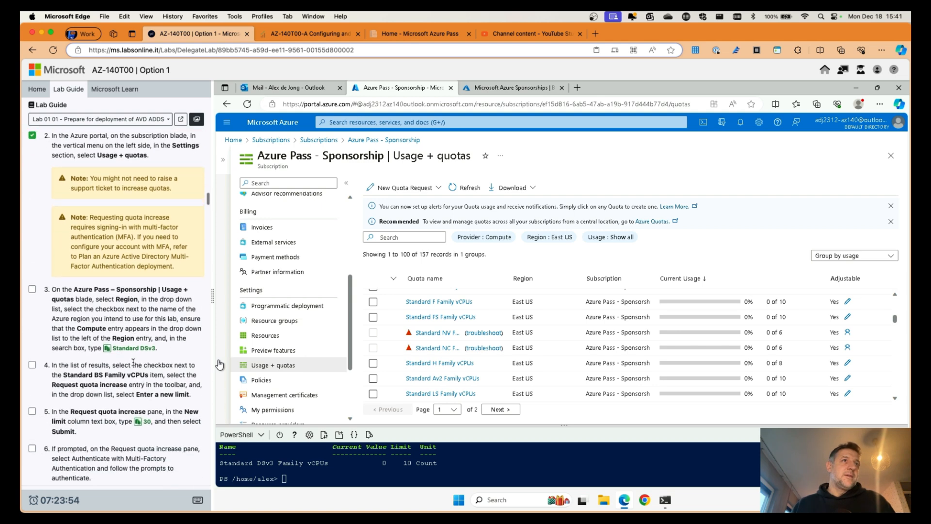
{"action": "scroll", "coordinate": [135, 366], "scroll_direction": "up", "scroll_amount": 4}
{"action": "scroll", "coordinate": [134, 365], "scroll_direction": "up", "scroll_amount": 5}
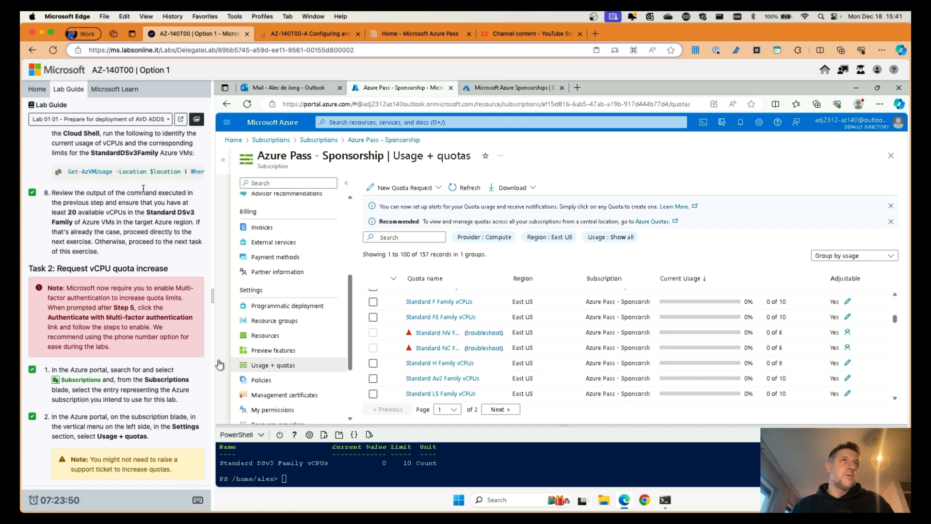
{"action": "scroll", "coordinate": [153, 170], "scroll_direction": "right", "scroll_amount": 5}
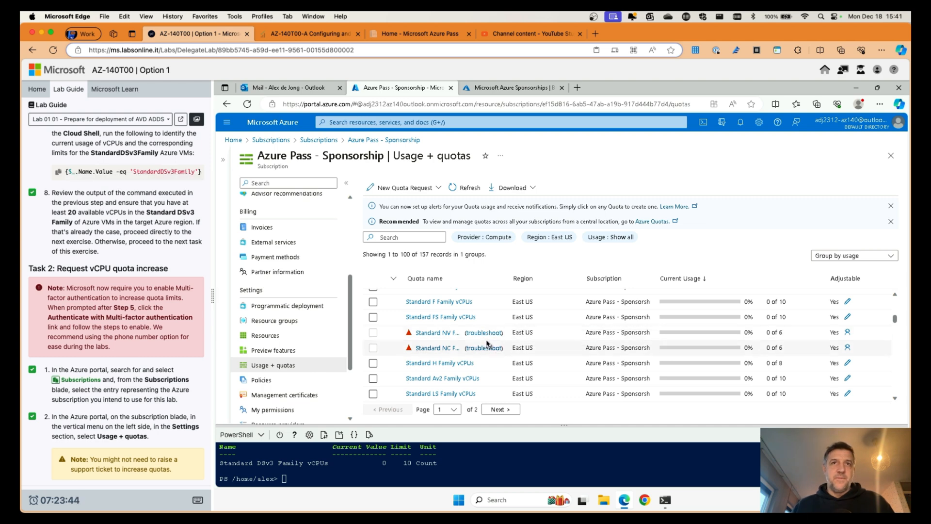
{"action": "scroll", "coordinate": [464, 311], "scroll_direction": "down", "scroll_amount": 1}
Step: Filter quotas by 'Standar' and request a Standard DSv3 Family vCPU limit of 20 in East US
{"action": "left_click", "coordinate": [414, 237]}
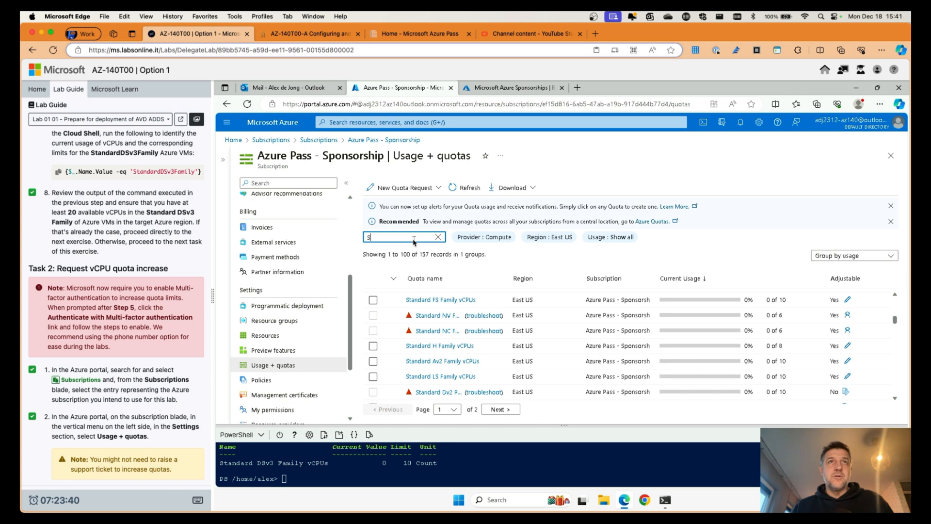
{"action": "type", "text": "Standard"}
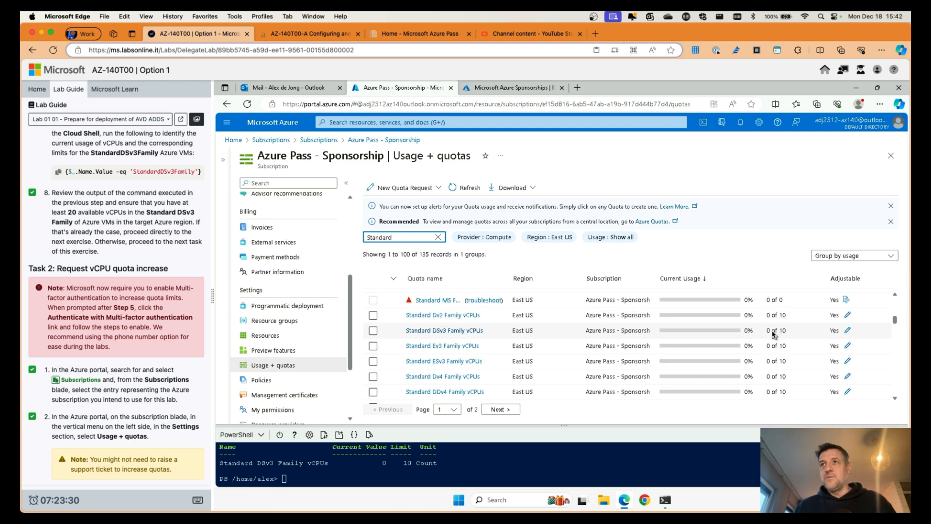
{"action": "left_click", "coordinate": [848, 332]}
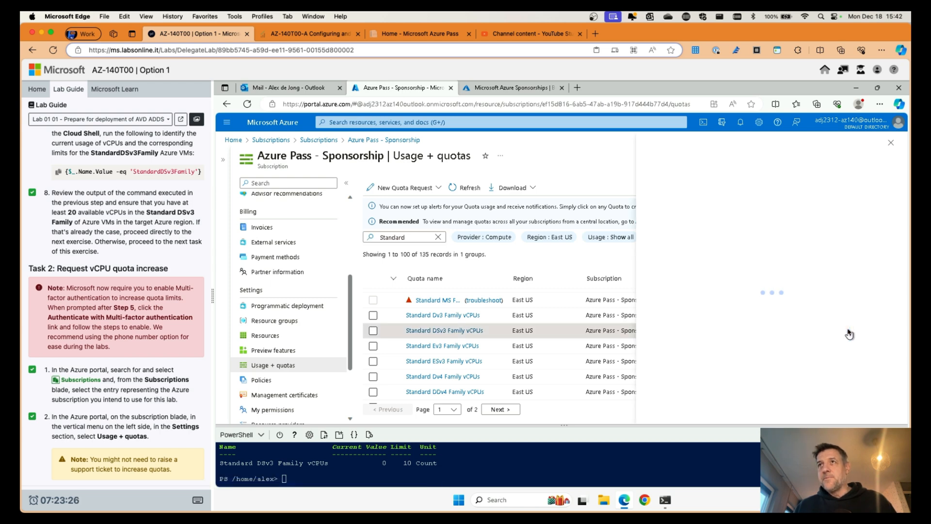
{"action": "left_click", "coordinate": [842, 310]}
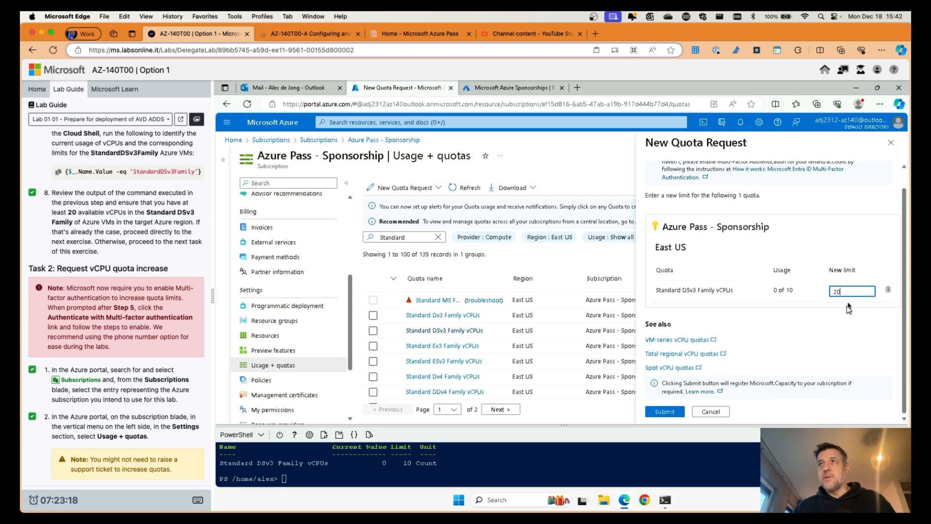
{"action": "left_click", "coordinate": [665, 412]}
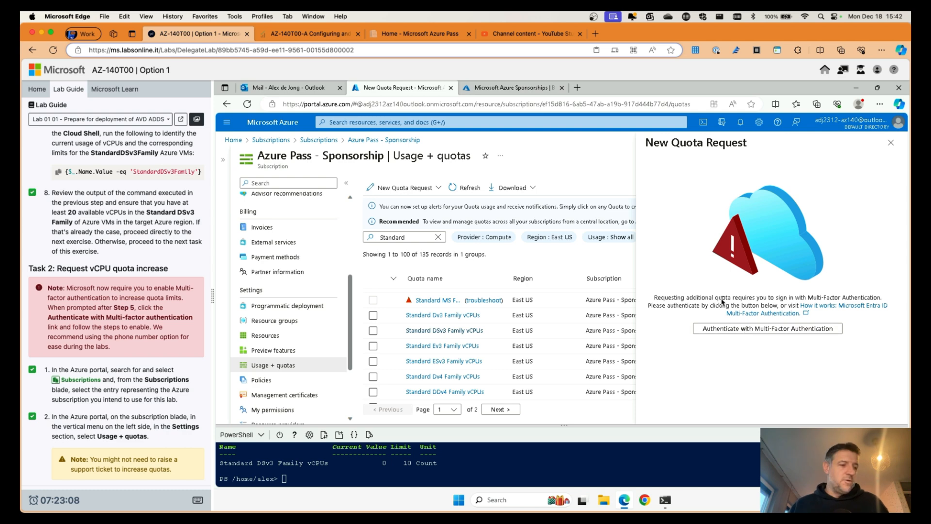
Step: Start multi-factor sign-in, choose text-message verification, and enter the requested phone-number digits
{"action": "left_click", "coordinate": [732, 328]}
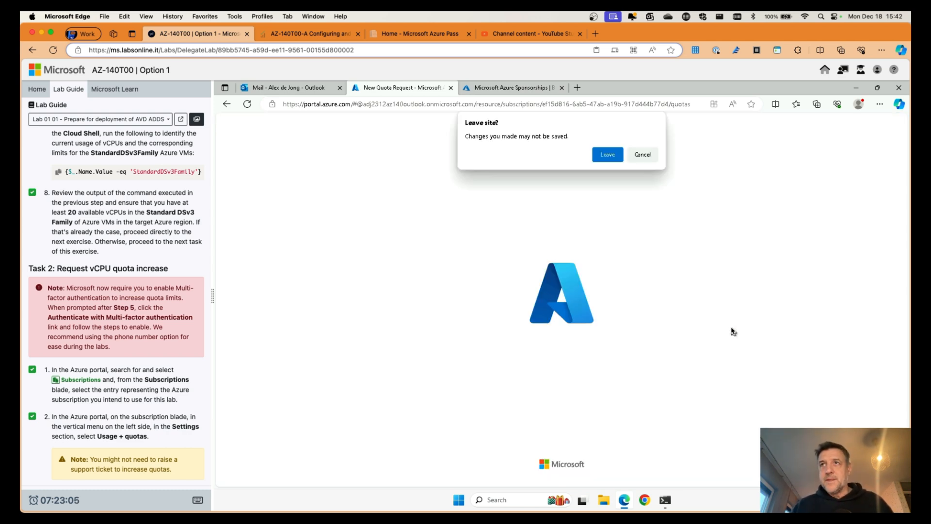
{"action": "left_click", "coordinate": [607, 155]}
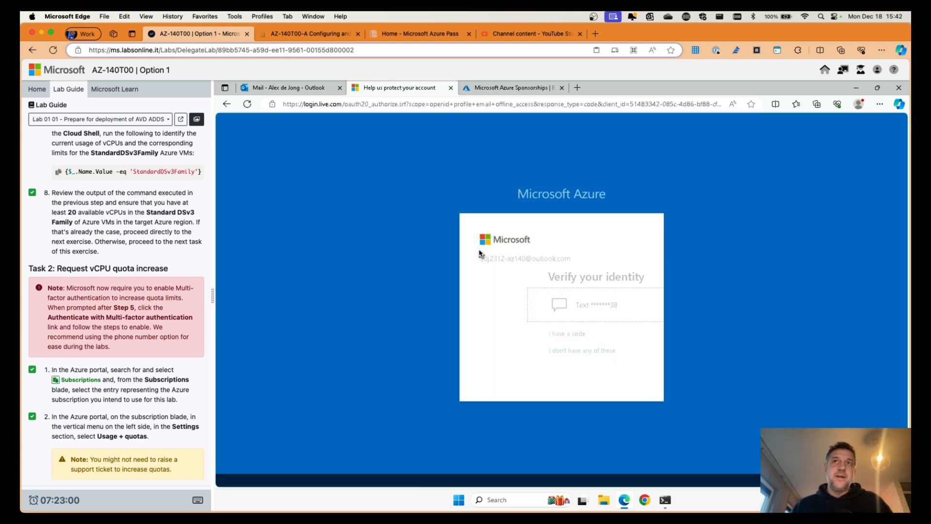
{"action": "left_click", "coordinate": [515, 305]}
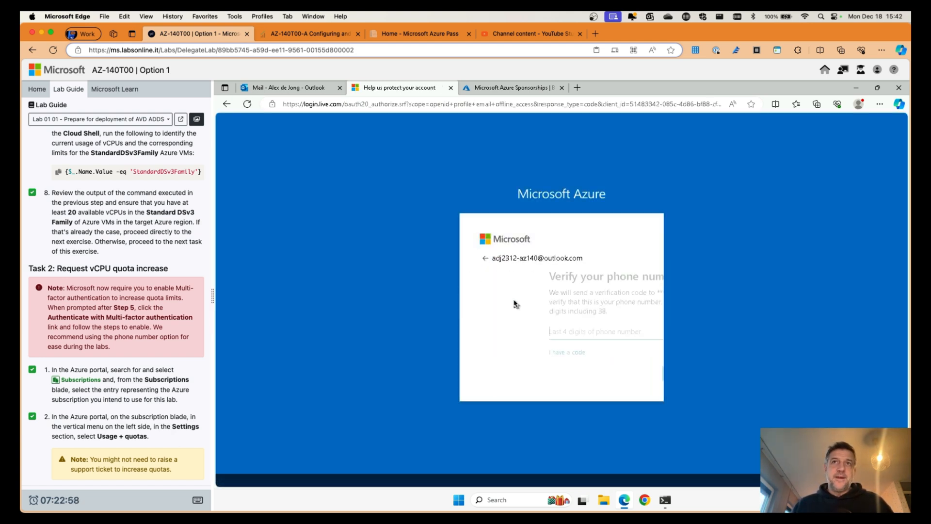
{"action": "left_click", "coordinate": [511, 333]}
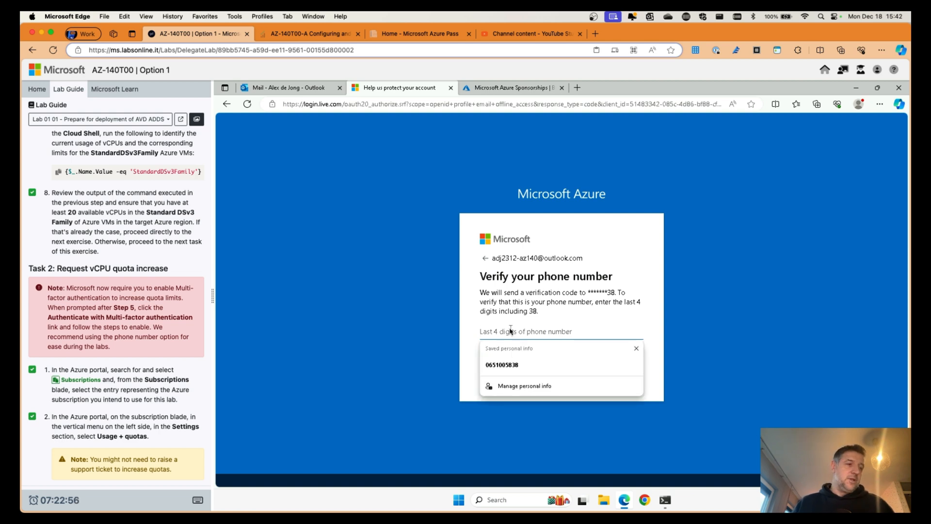
{"action": "left_click", "coordinate": [529, 322]}
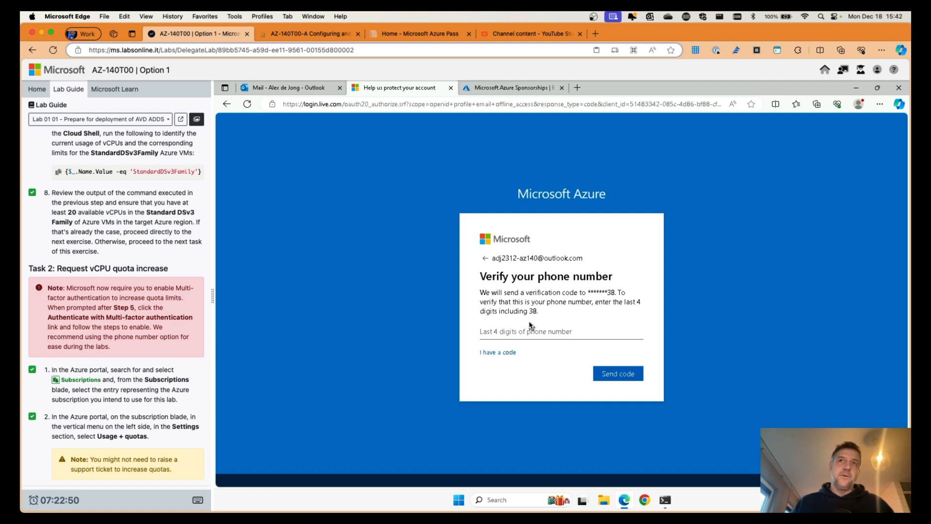
{"action": "left_click", "coordinate": [523, 333]}
{"action": "type", "text": "5838"}
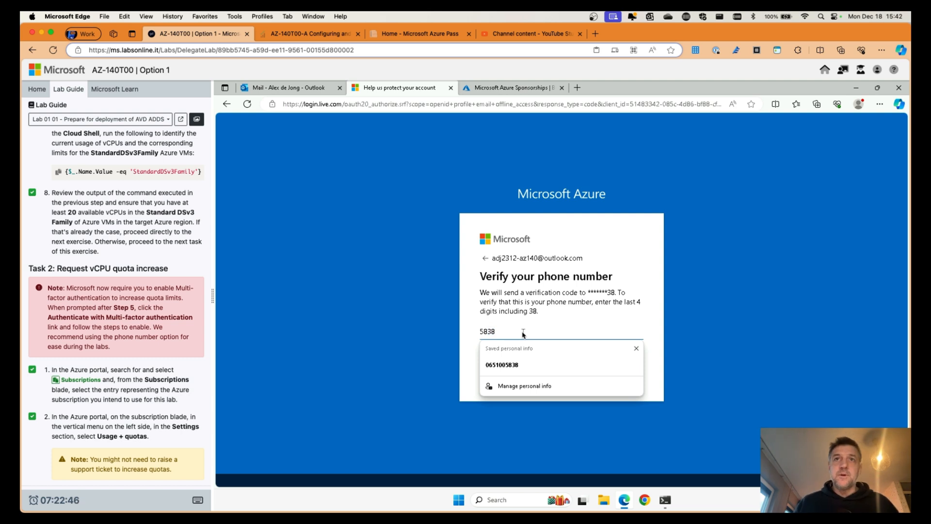
Step: Send and verify the text-message code, then decline the authenticator app setup
{"action": "left_click", "coordinate": [636, 349]}
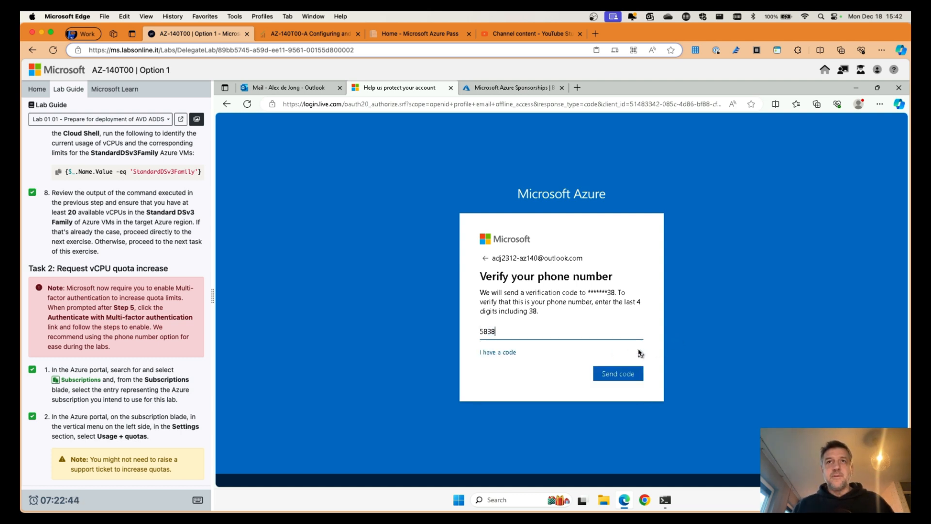
{"action": "left_click", "coordinate": [619, 374]}
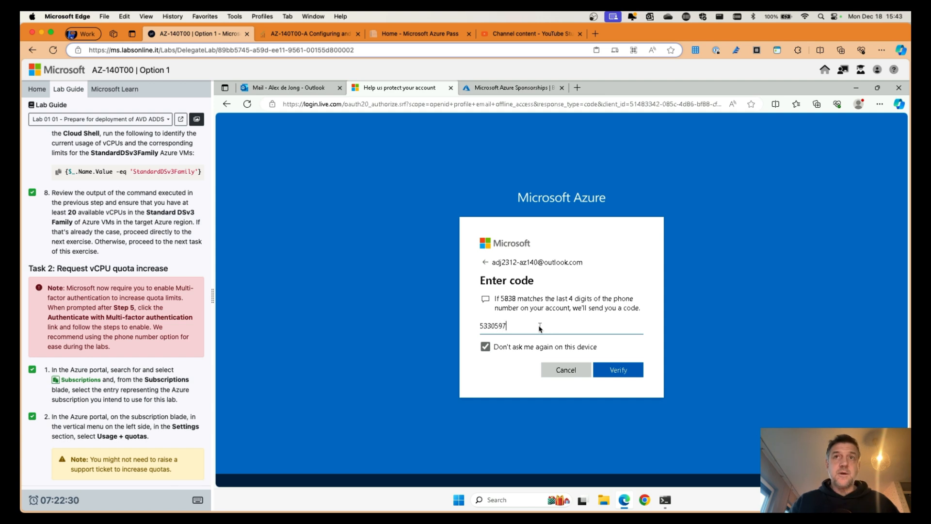
{"action": "left_click", "coordinate": [608, 371]}
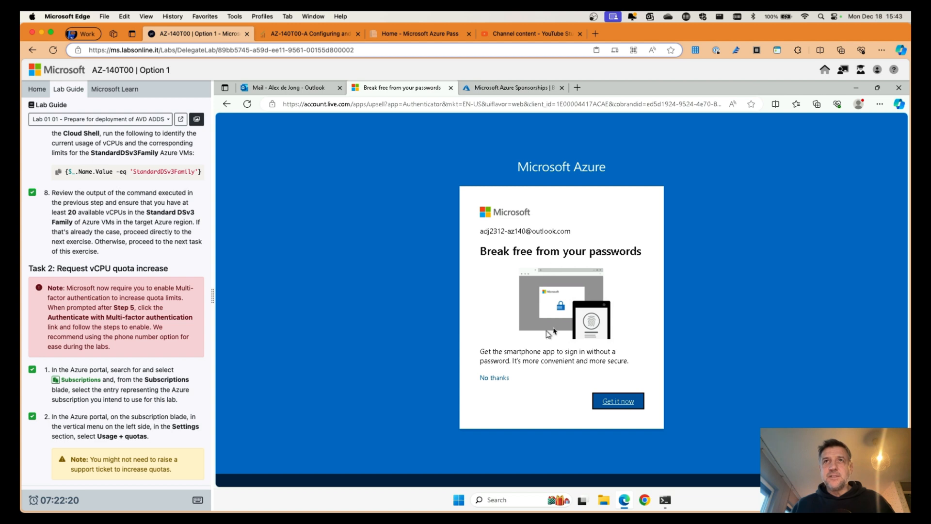
{"action": "left_click", "coordinate": [495, 379]}
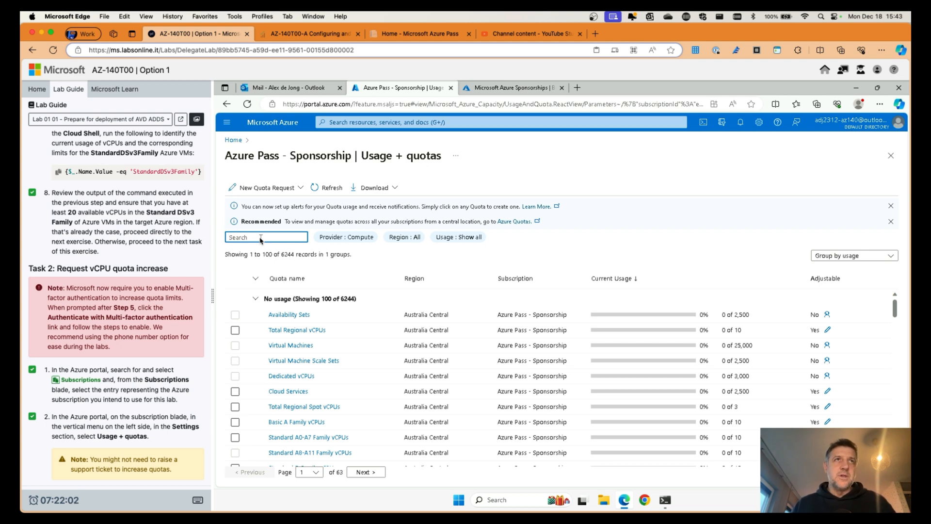
Step: Filter quotas to 'standard DSv3' in East US and open its New Quota Request pane
{"action": "type", "text": "sta"}
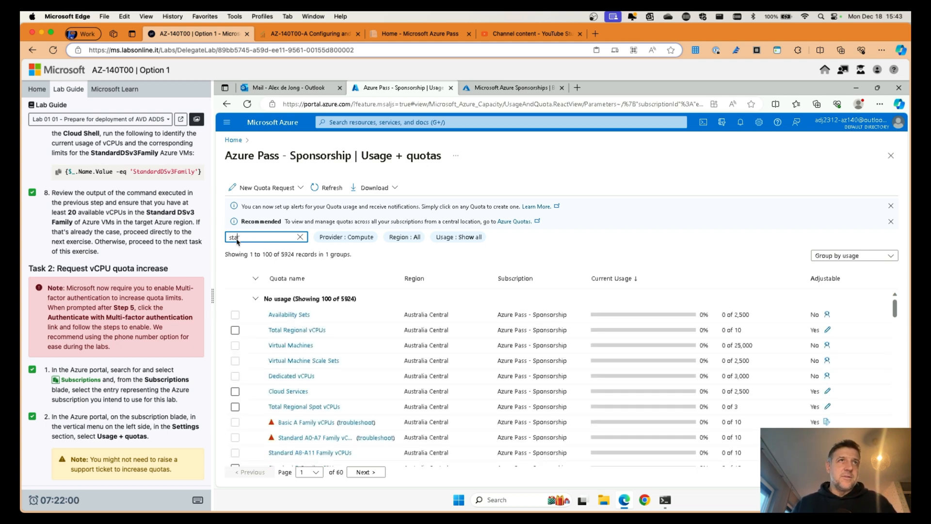
{"action": "type", "text": "ndard"}
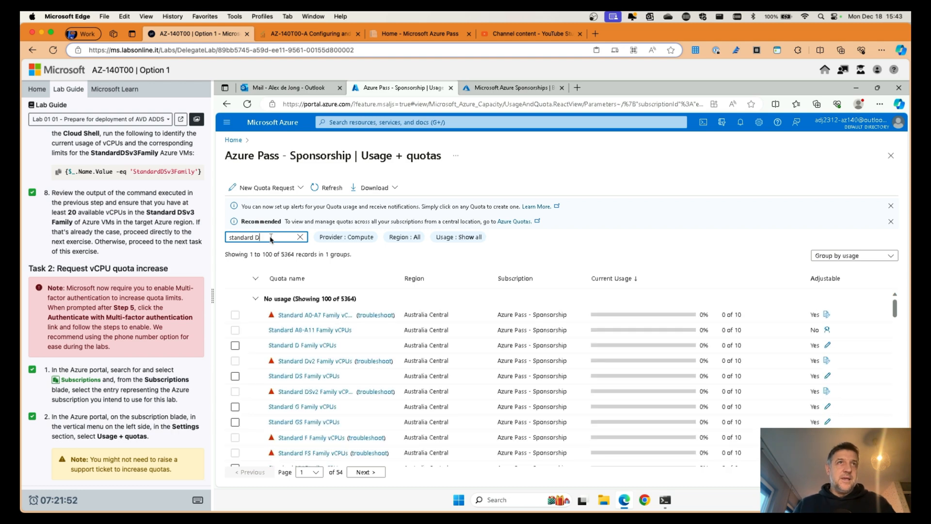
{"action": "type", "text": "DSv3"}
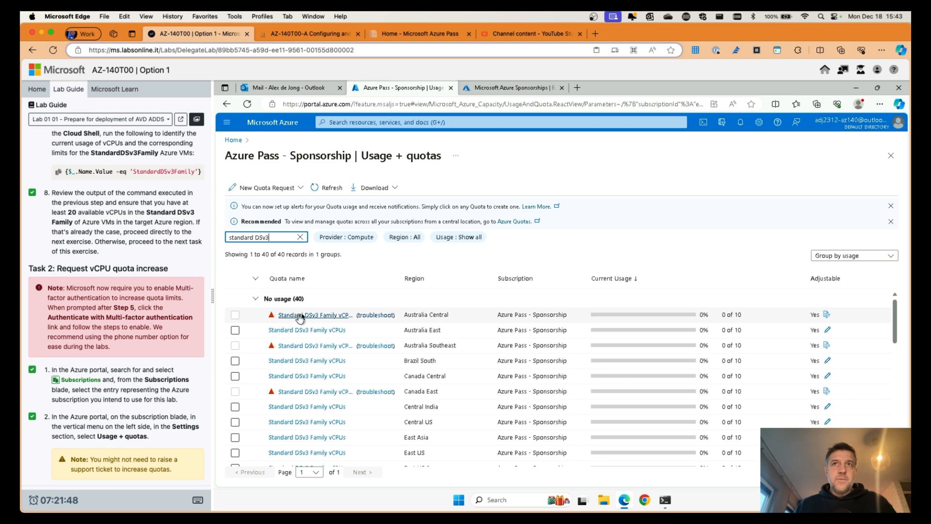
{"action": "left_click", "coordinate": [401, 238]}
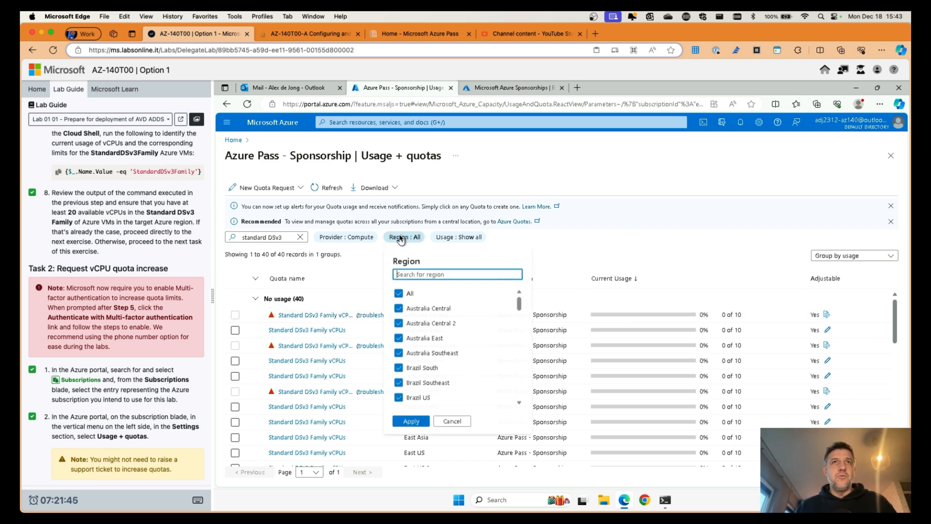
{"action": "left_click", "coordinate": [418, 275]}
{"action": "type", "text": "east"}
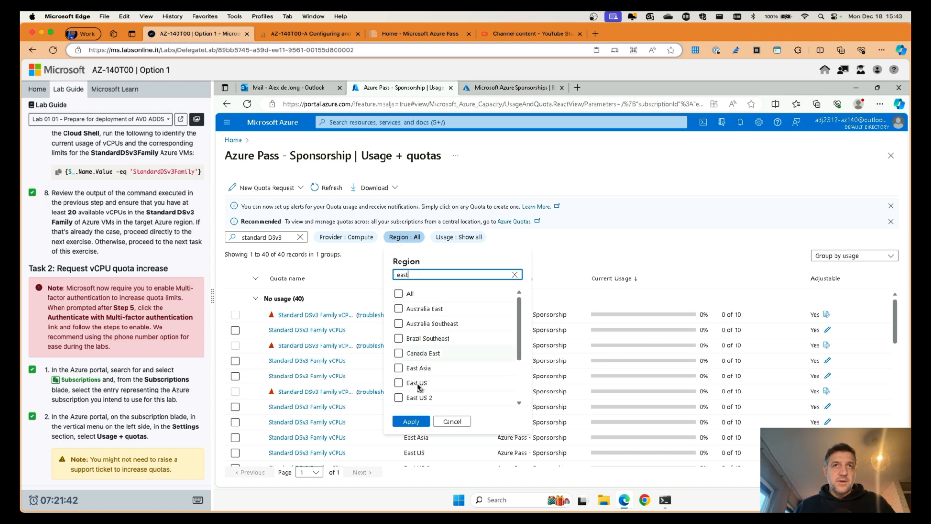
{"action": "left_click", "coordinate": [416, 383]}
{"action": "left_click", "coordinate": [411, 421]}
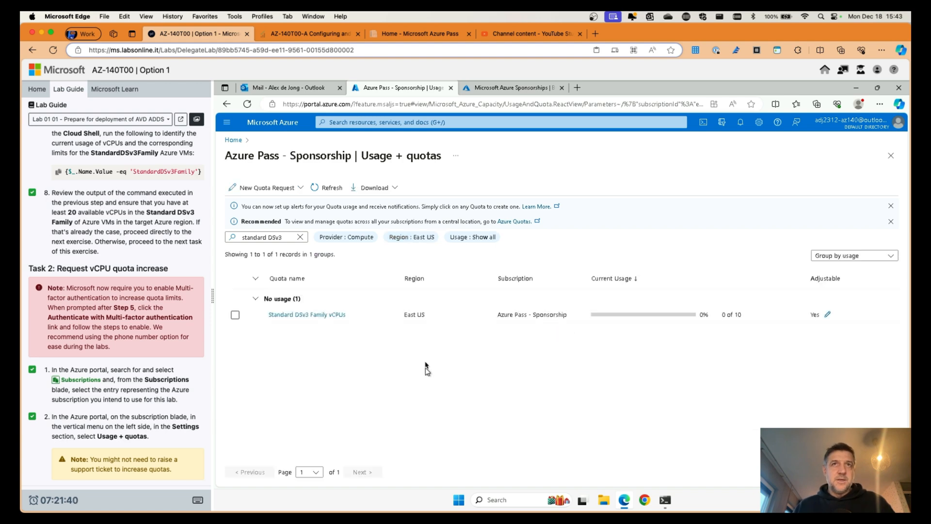
{"action": "left_click", "coordinate": [827, 314]}
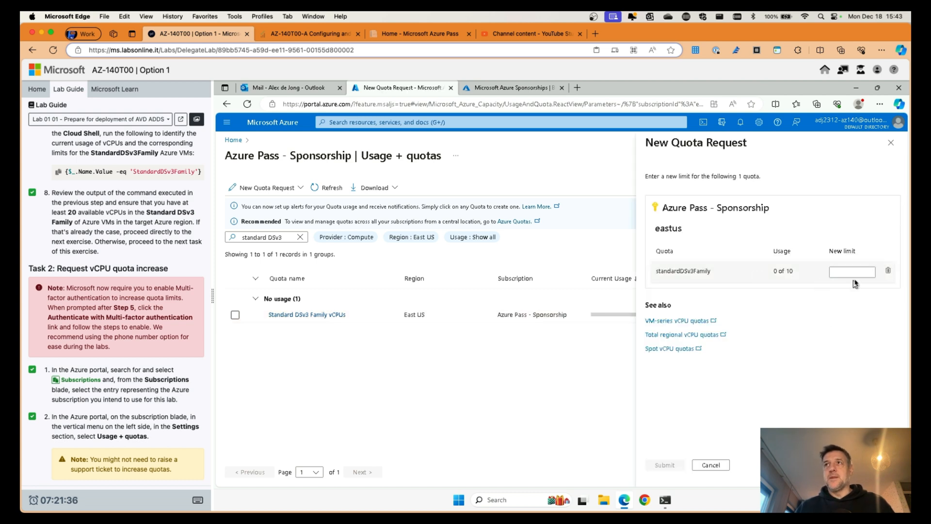
Step: Submit a new limit of 20 for East US Standard DSv3 Family vCPUs and check lab step 3
{"action": "left_click", "coordinate": [851, 272]}
{"action": "type", "text": "20"}
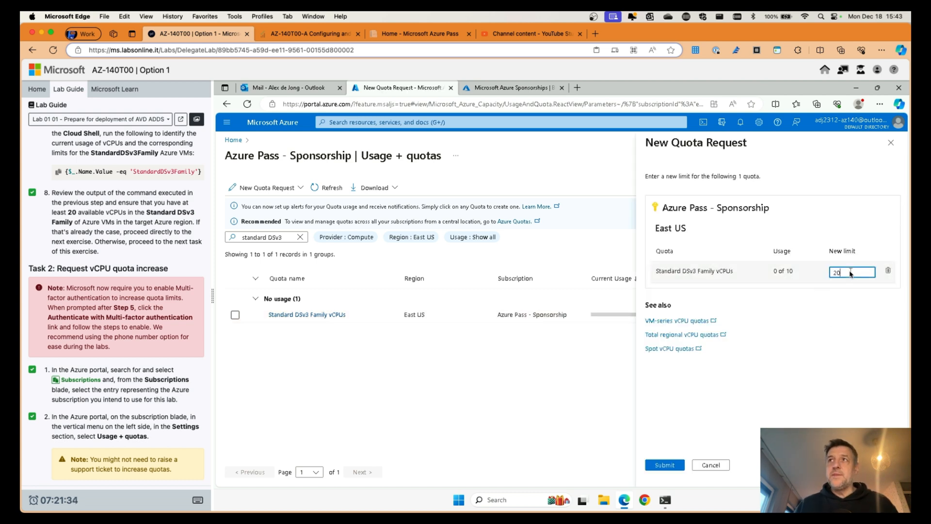
{"action": "left_click", "coordinate": [665, 465]}
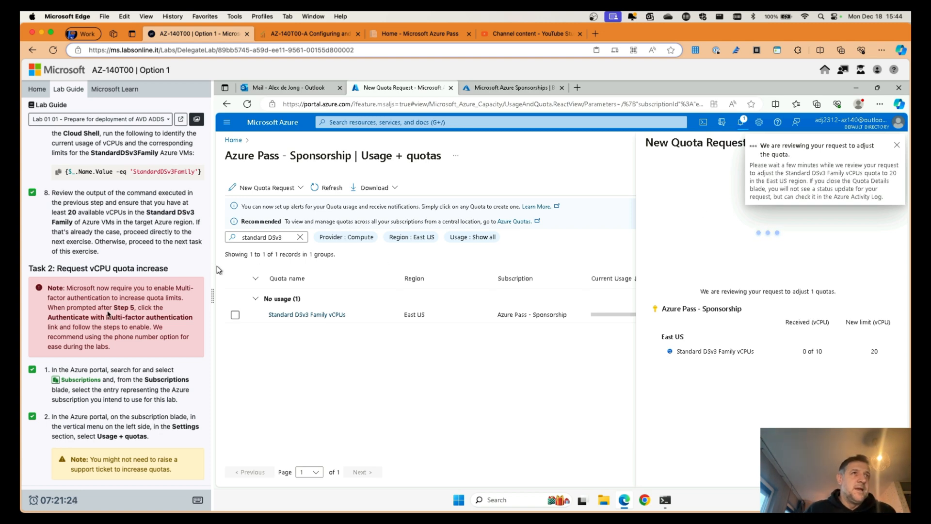
{"action": "scroll", "coordinate": [114, 314], "scroll_direction": "down", "scroll_amount": 1}
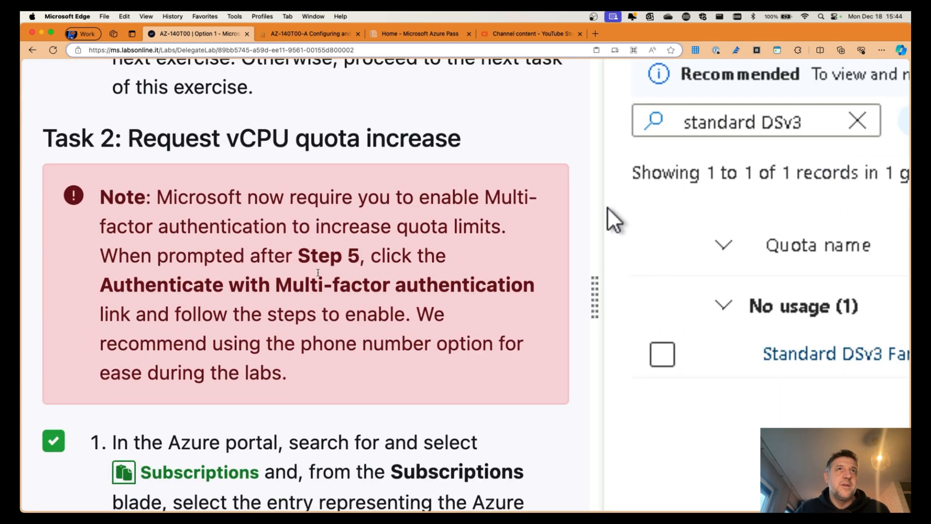
{"action": "scroll", "coordinate": [293, 270], "scroll_direction": "down", "scroll_amount": 5}
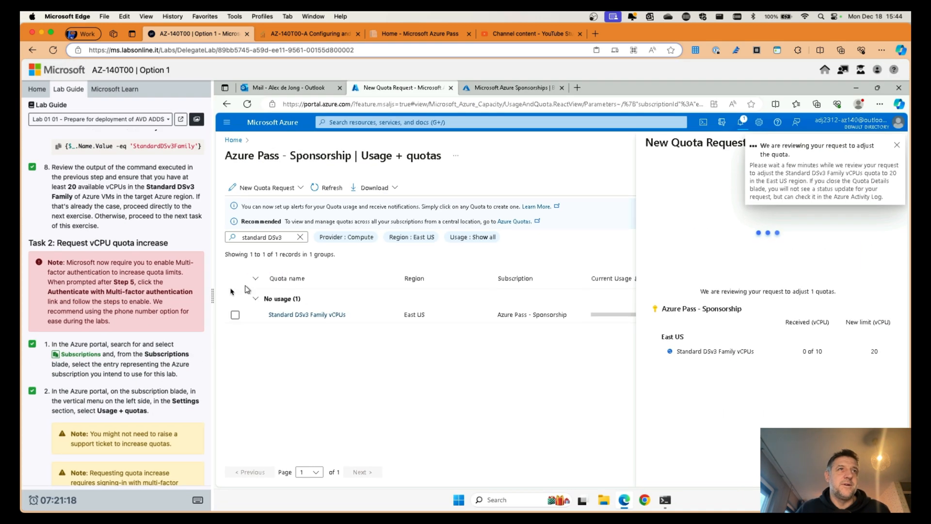
{"action": "scroll", "coordinate": [129, 312], "scroll_direction": "down", "scroll_amount": 4}
{"action": "scroll", "coordinate": [130, 312], "scroll_direction": "down", "scroll_amount": 4}
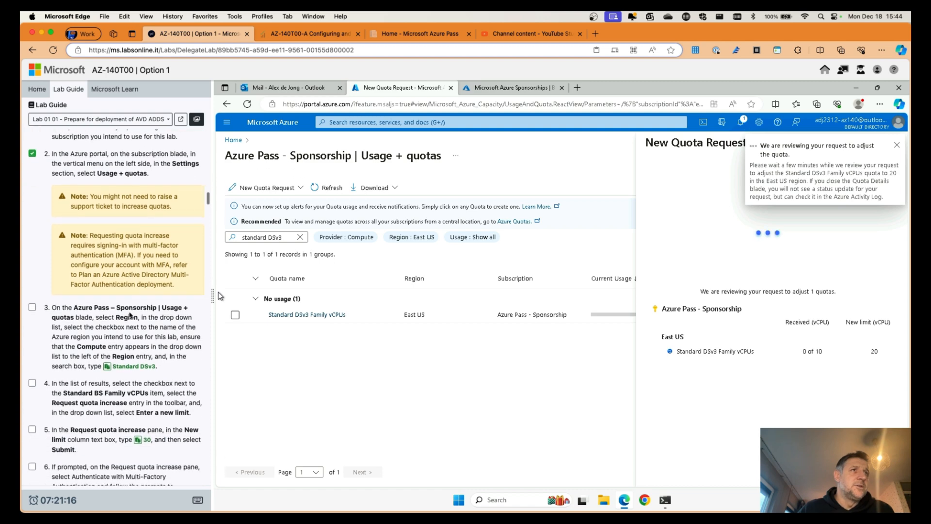
{"action": "scroll", "coordinate": [138, 307], "scroll_direction": "down", "scroll_amount": 3}
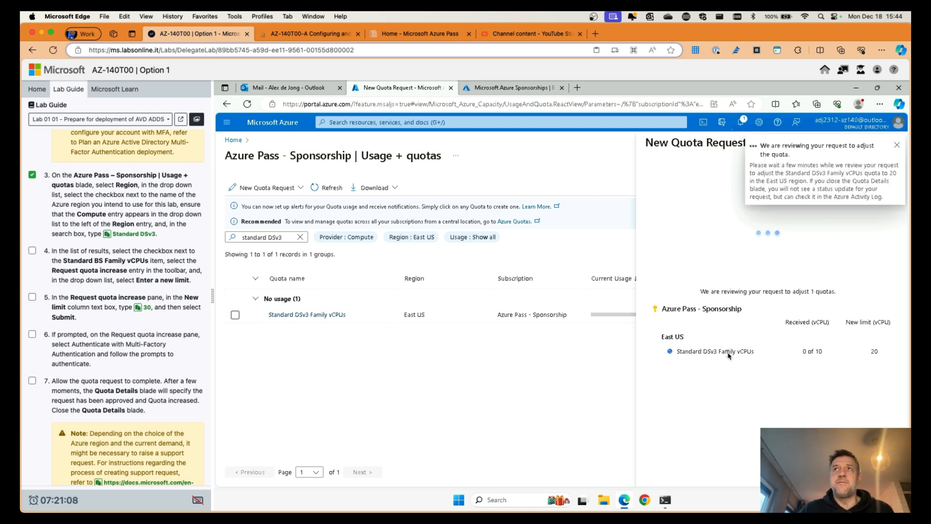
Step: Change the quota name filter to 'Standard BS', dismiss the notification, and keep the pending request open
{"action": "left_click", "coordinate": [297, 241]}
{"action": "left_click", "coordinate": [299, 238]}
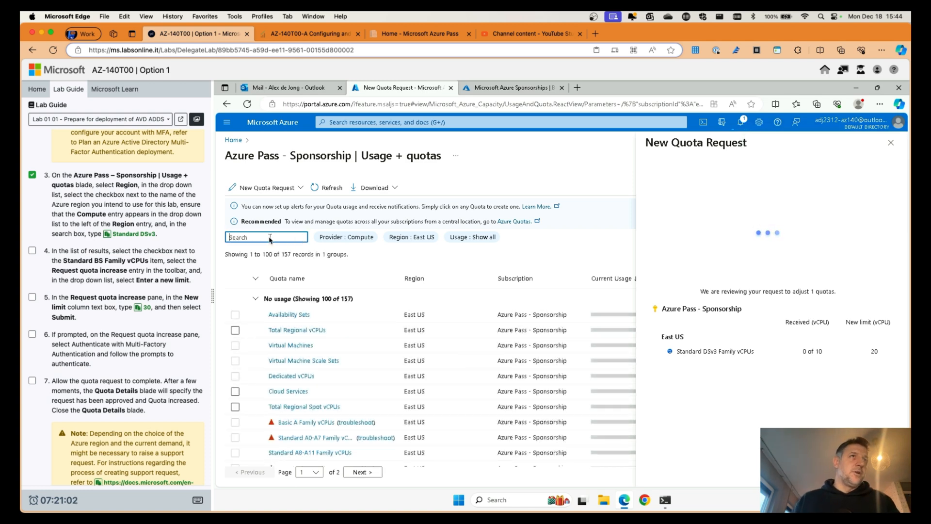
{"action": "type", "text": "S"}
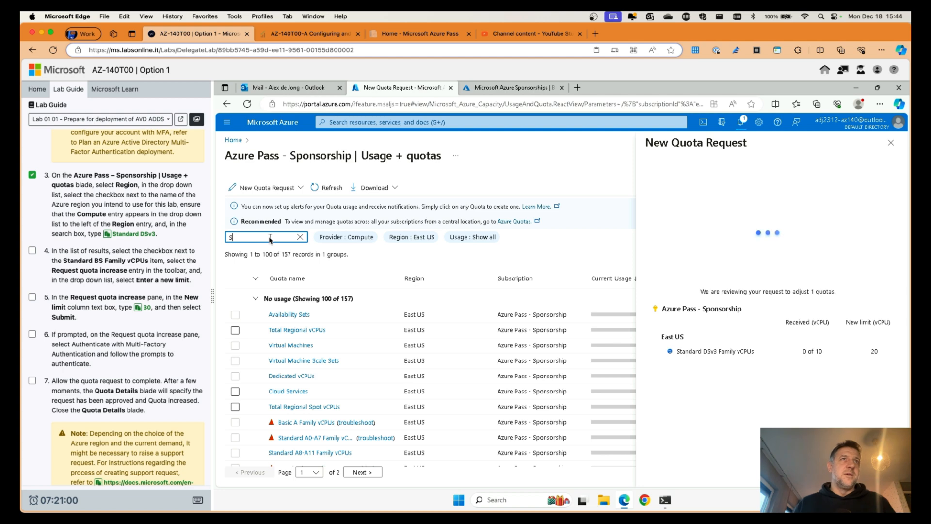
{"action": "type", "text": "tandard"}
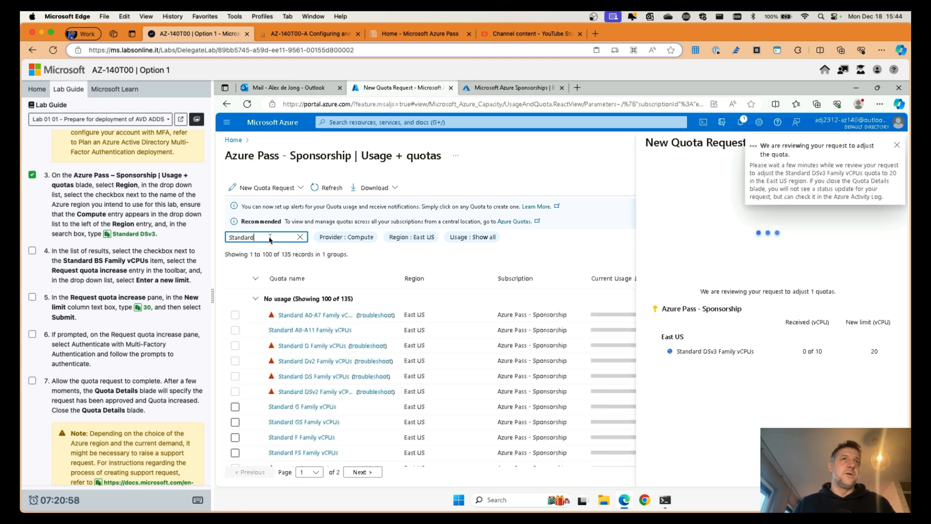
{"action": "type", "text": " BS"}
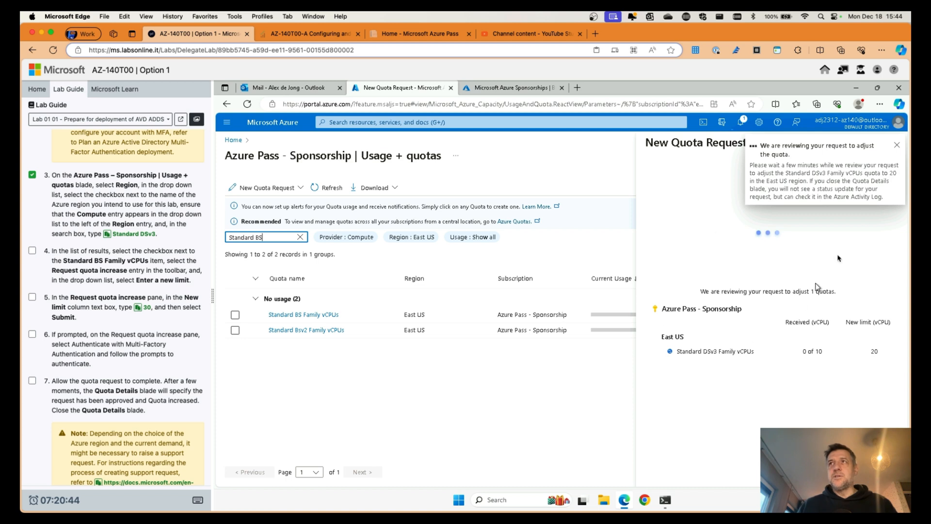
{"action": "left_click", "coordinate": [897, 146]}
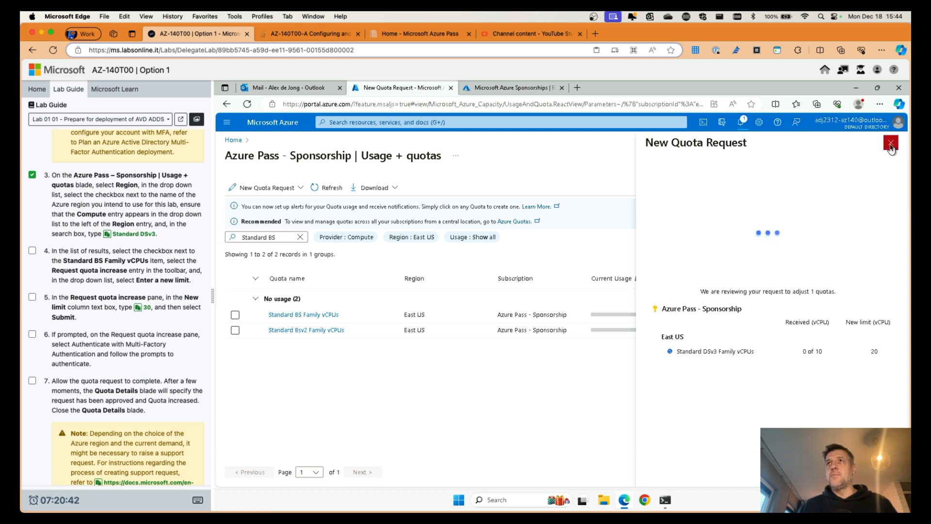
{"action": "left_click", "coordinate": [892, 144]}
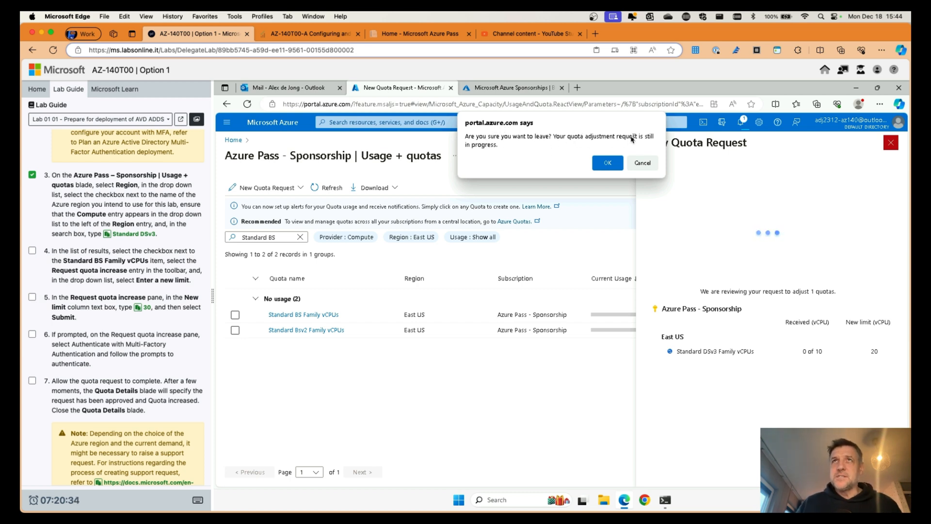
{"action": "left_click", "coordinate": [642, 163]}
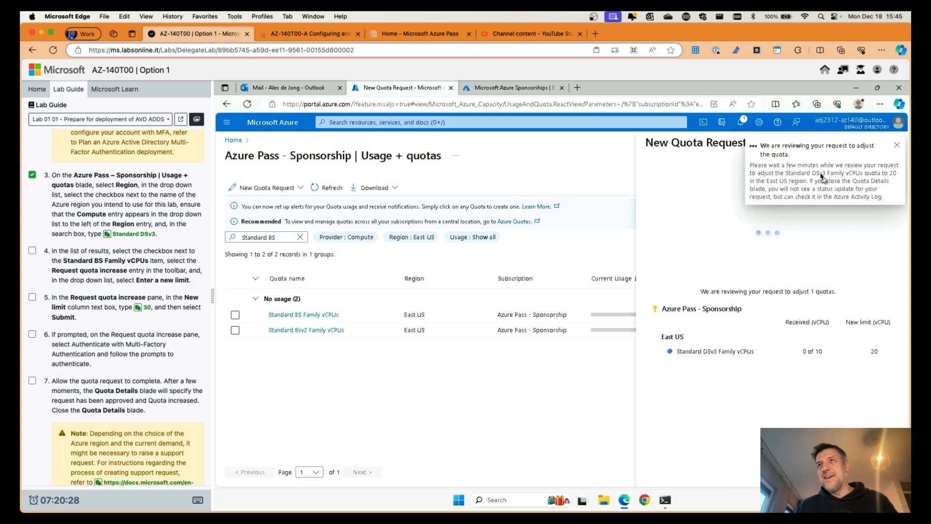
Step: Load portal.azure.com in a new browser tab
{"action": "left_click", "coordinate": [577, 88]}
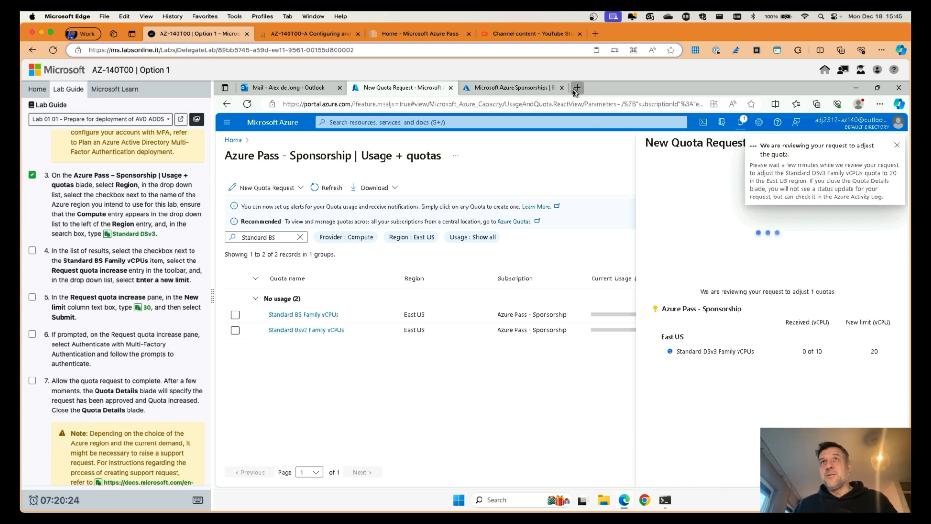
{"action": "left_click", "coordinate": [533, 104]}
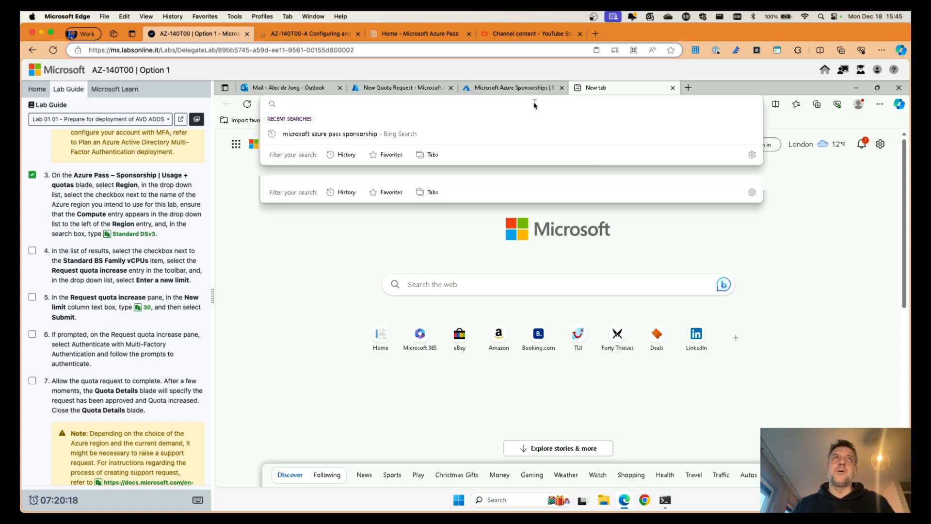
{"action": "type", "text": "portal"}
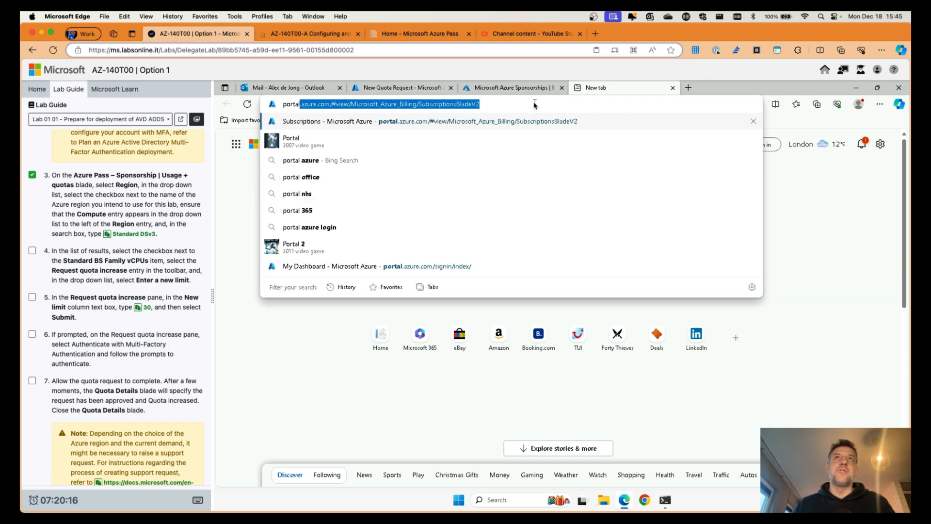
{"action": "type", "text": ".a"}
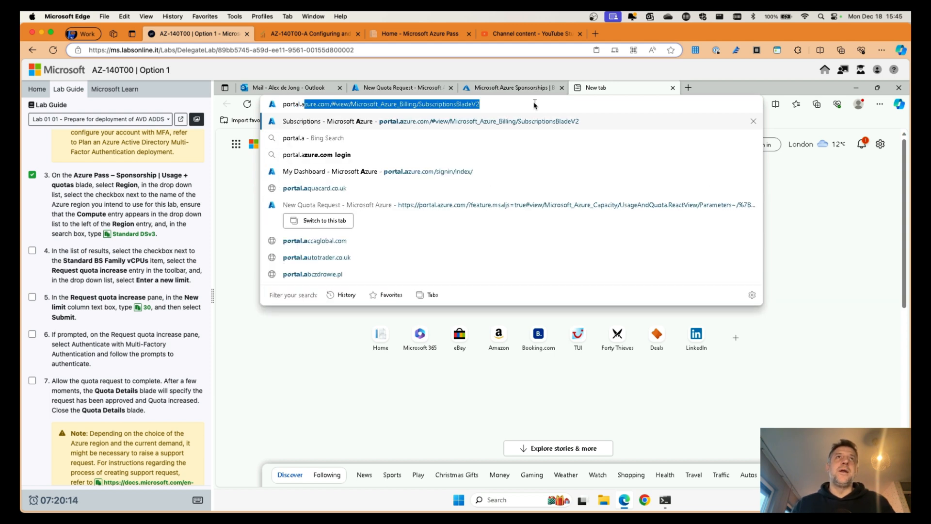
{"action": "type", "text": "zure.com"}
{"action": "key", "text": "Return"}
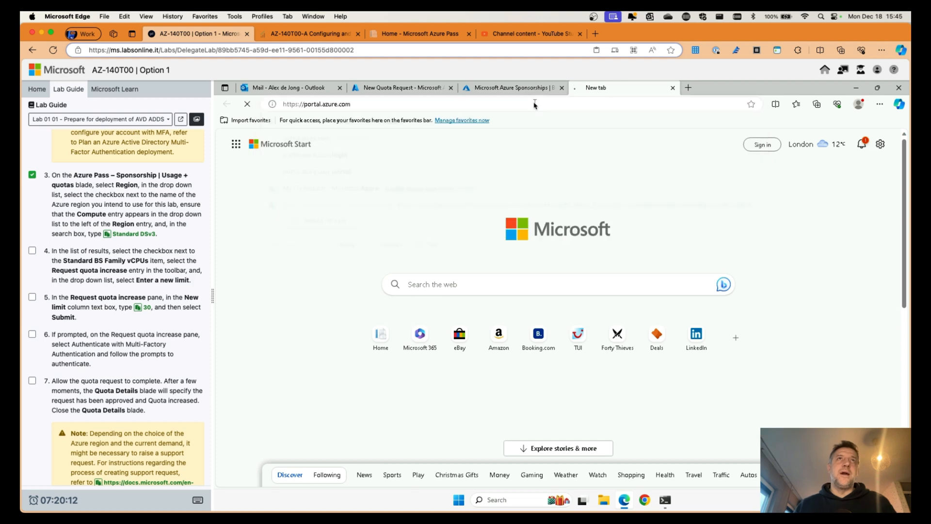
{"action": "left_click", "coordinate": [418, 90]}
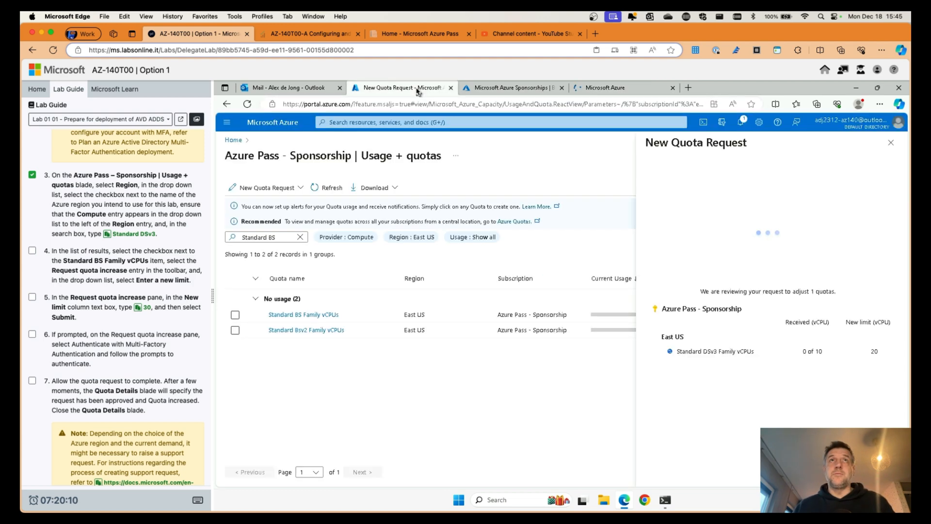
{"action": "left_click", "coordinate": [614, 93]}
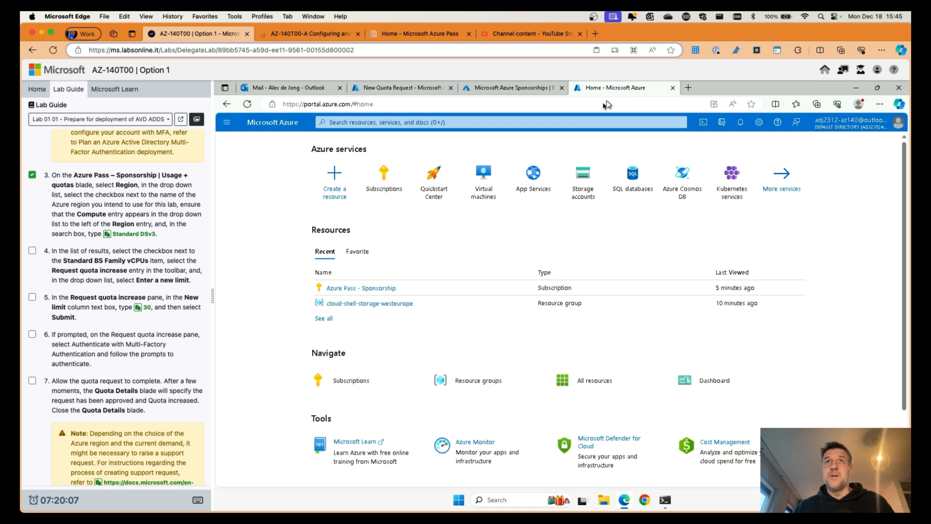
Step: Open Azure Pass - Sponsorship's Usage + quotas page from the Subscriptions list
{"action": "left_click", "coordinate": [385, 181]}
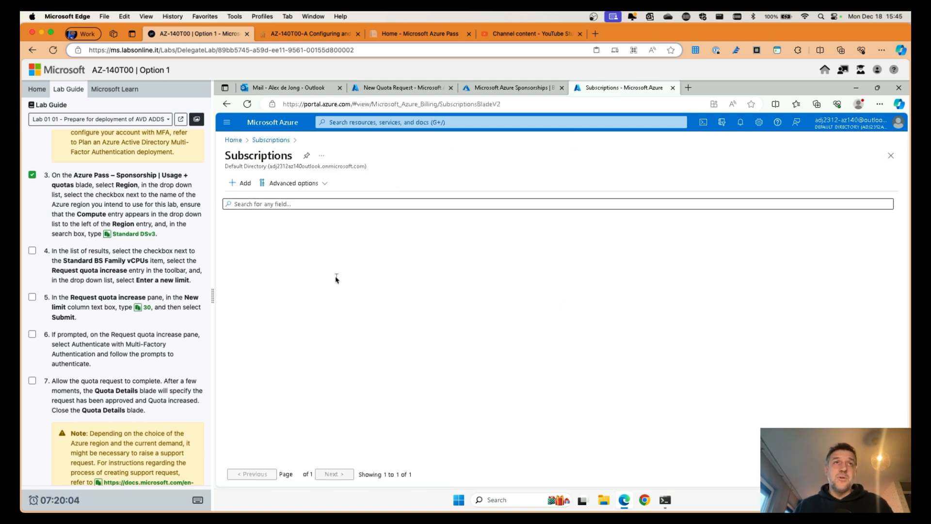
{"action": "left_click", "coordinate": [288, 244]}
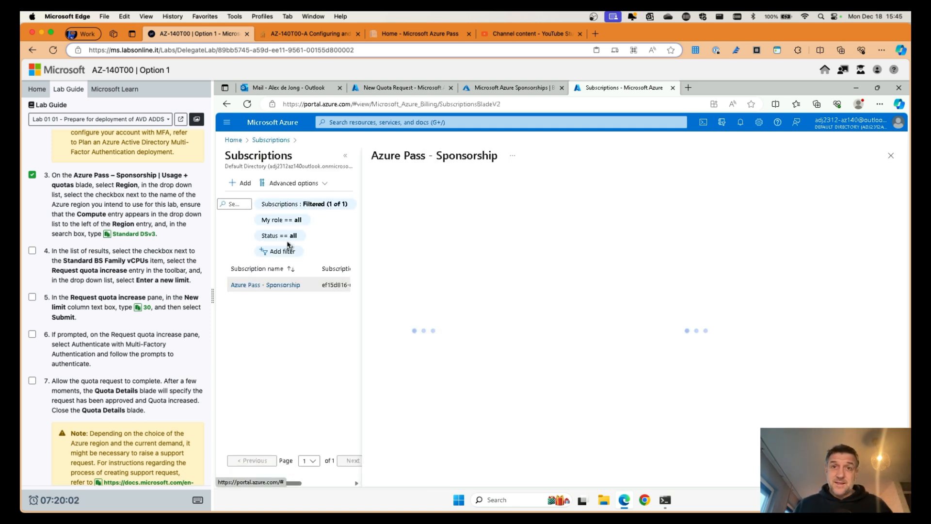
{"action": "left_click", "coordinate": [347, 154]}
{"action": "scroll", "coordinate": [301, 338], "scroll_direction": "down", "scroll_amount": 5}
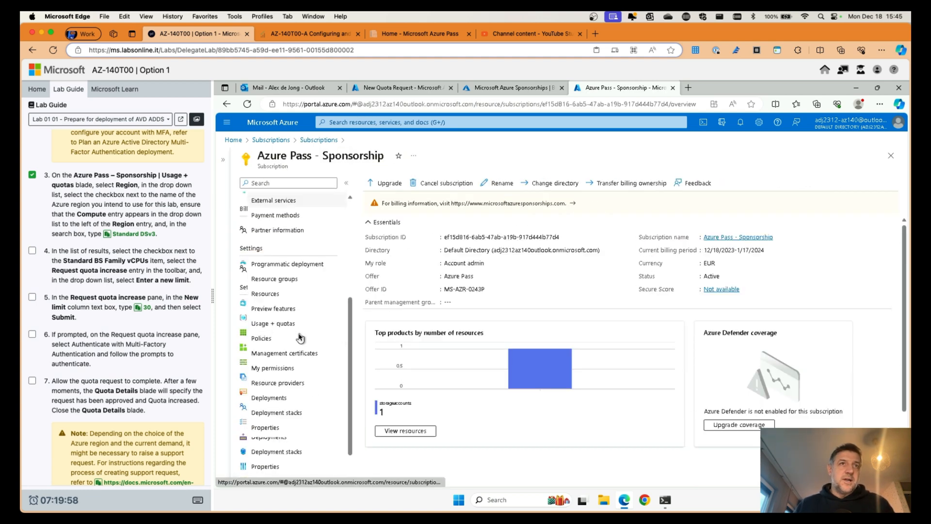
{"action": "left_click", "coordinate": [285, 324]}
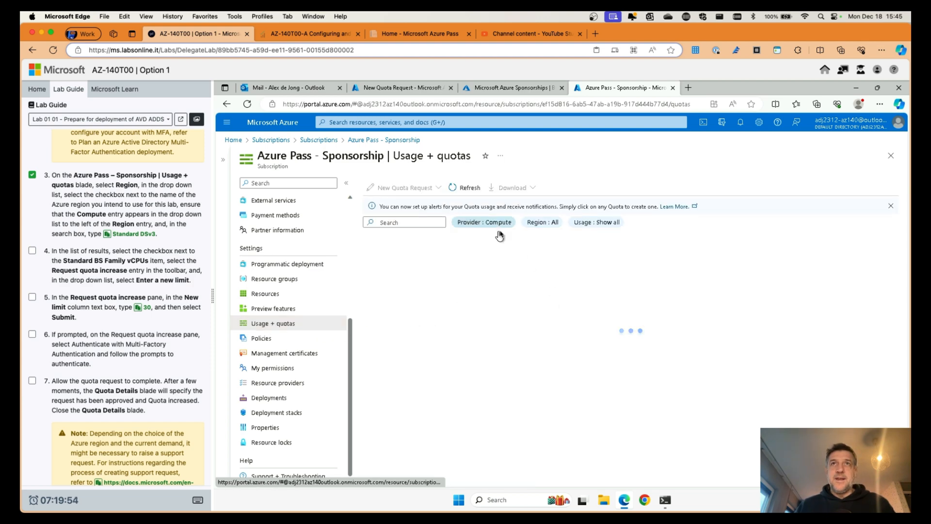
Step: Filter the Usage + quotas list to the East US region only
{"action": "left_click", "coordinate": [542, 222]}
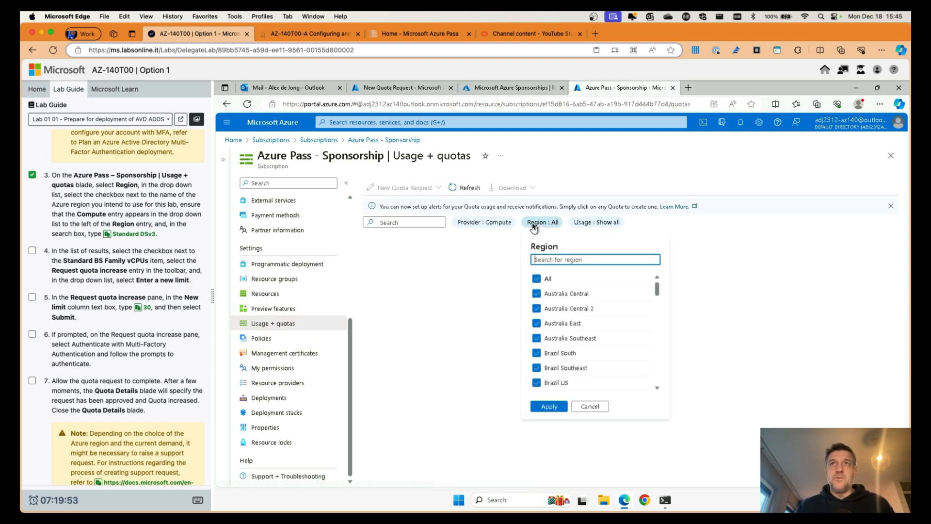
{"action": "left_click", "coordinate": [537, 280]}
{"action": "type", "text": "east"}
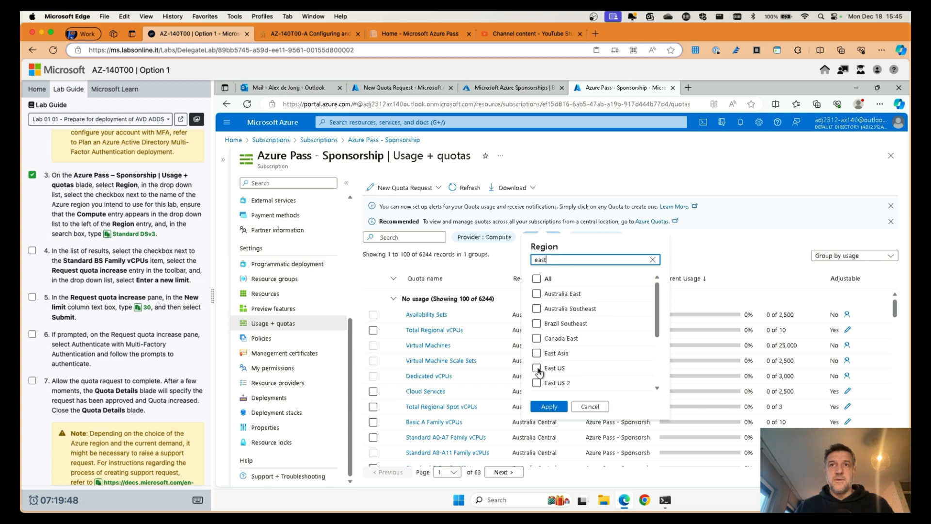
{"action": "left_click", "coordinate": [538, 369]}
{"action": "left_click", "coordinate": [537, 368]}
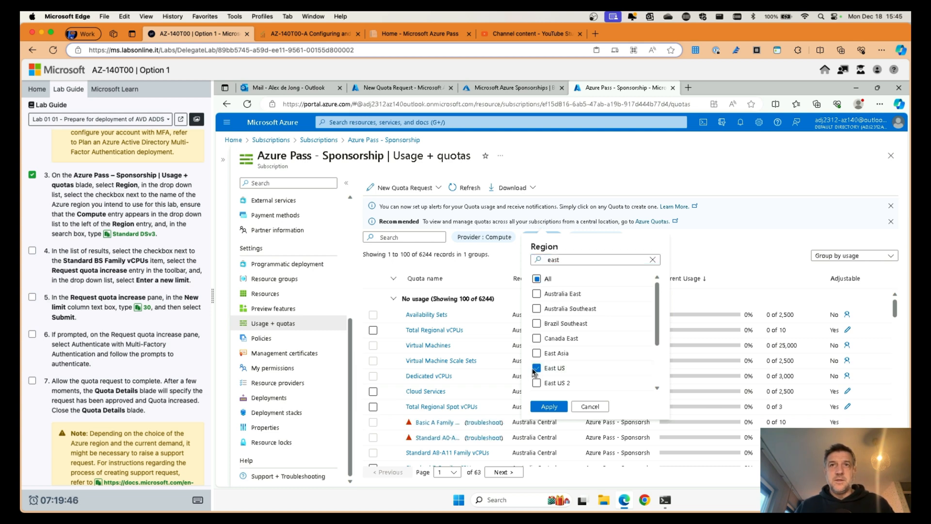
{"action": "left_click", "coordinate": [549, 406]}
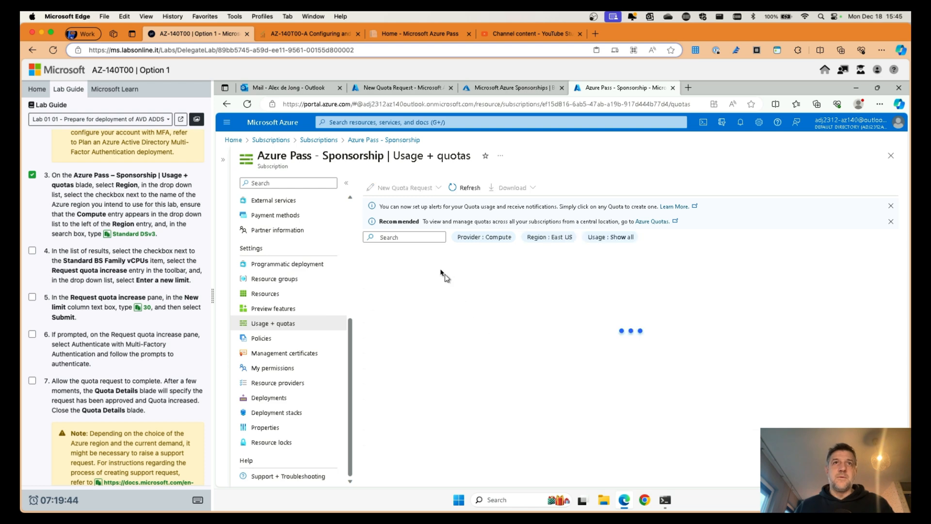
Step: Select the Standard BS Family vCPUs quota and start an adjustment request for it
{"action": "left_click", "coordinate": [411, 237]}
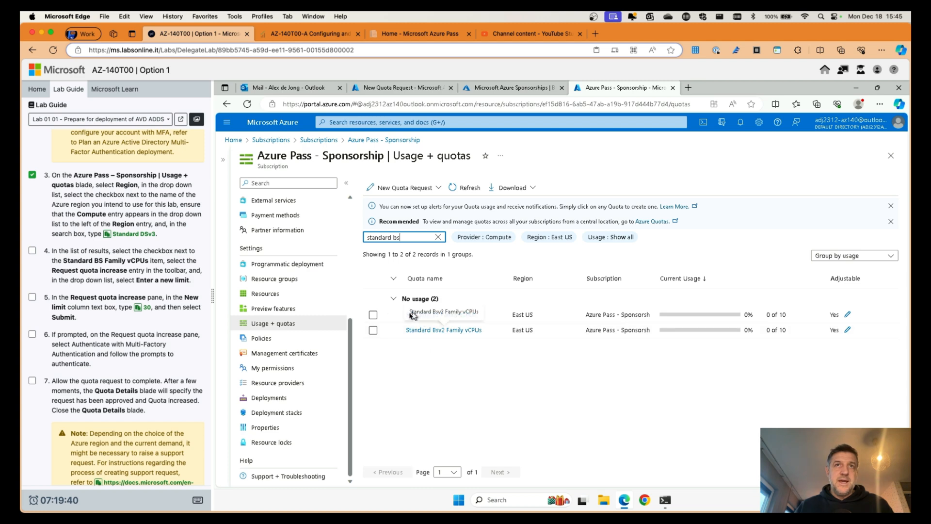
{"action": "left_click", "coordinate": [374, 315]}
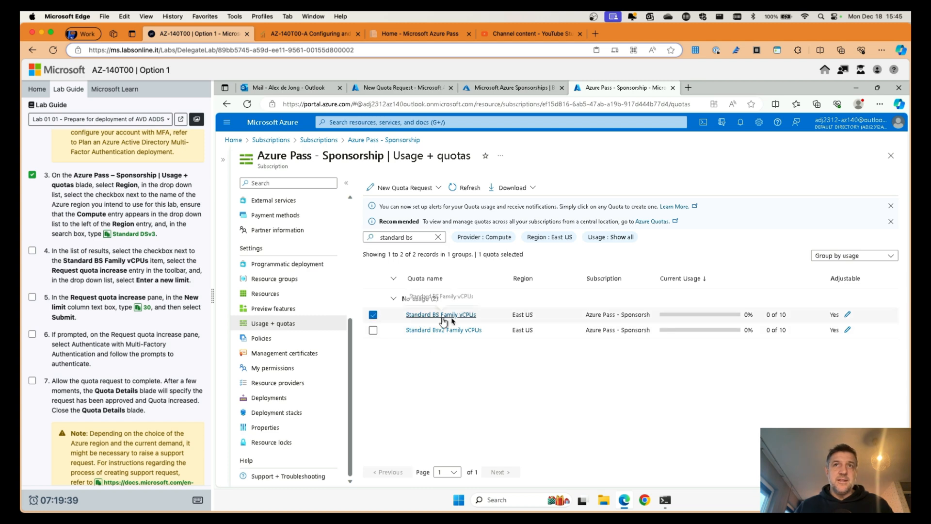
{"action": "left_click", "coordinate": [849, 315]}
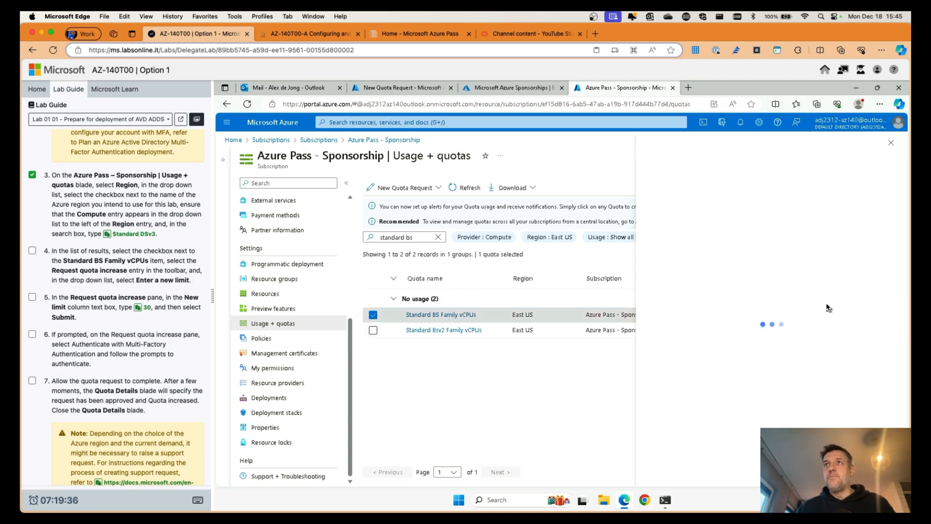
Step: Submit a new limit of 20 for the East US Standard DSv3 Family vCPUs quota
{"action": "left_click", "coordinate": [850, 272]}
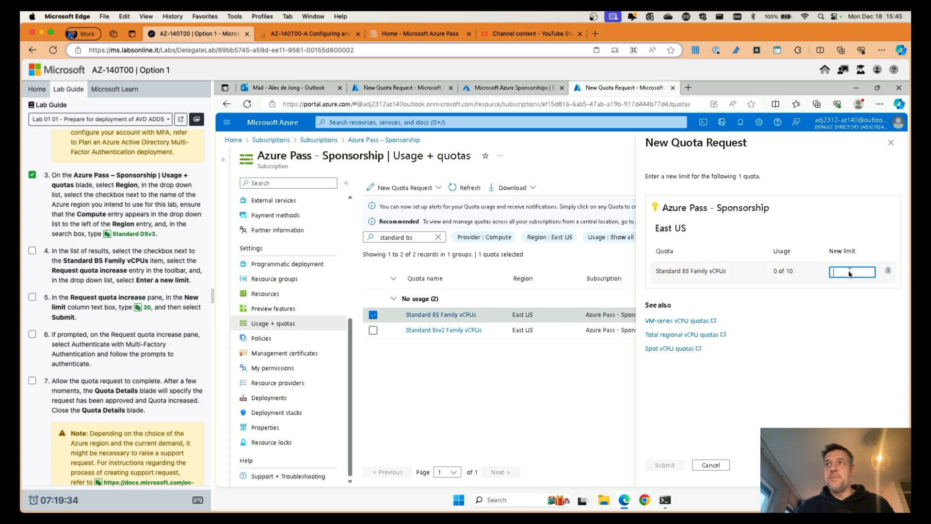
{"action": "type", "text": "20"}
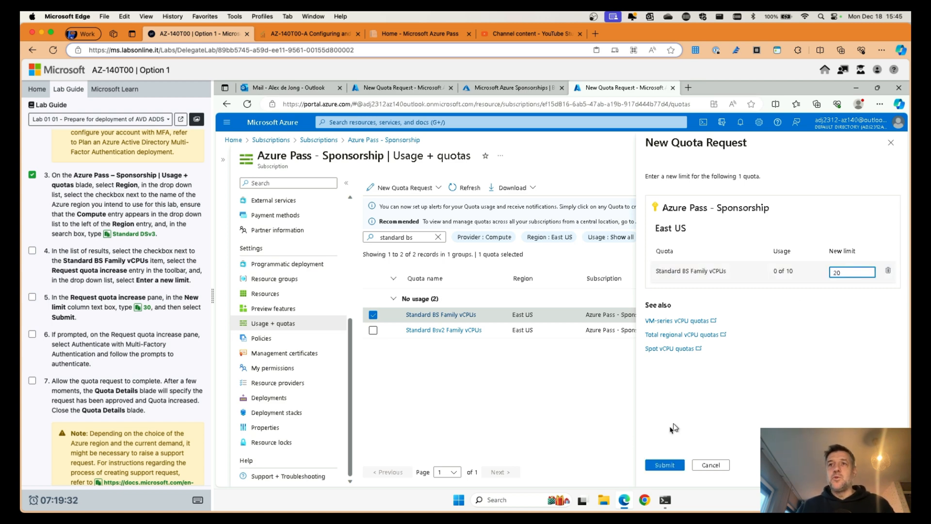
{"action": "left_click", "coordinate": [664, 465]}
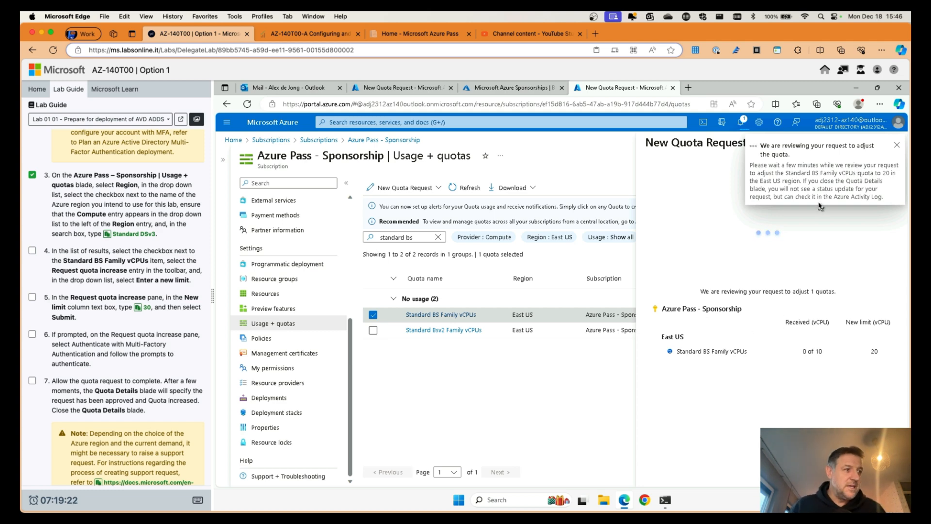
{"action": "scroll", "coordinate": [93, 306], "scroll_direction": "down", "scroll_amount": 5}
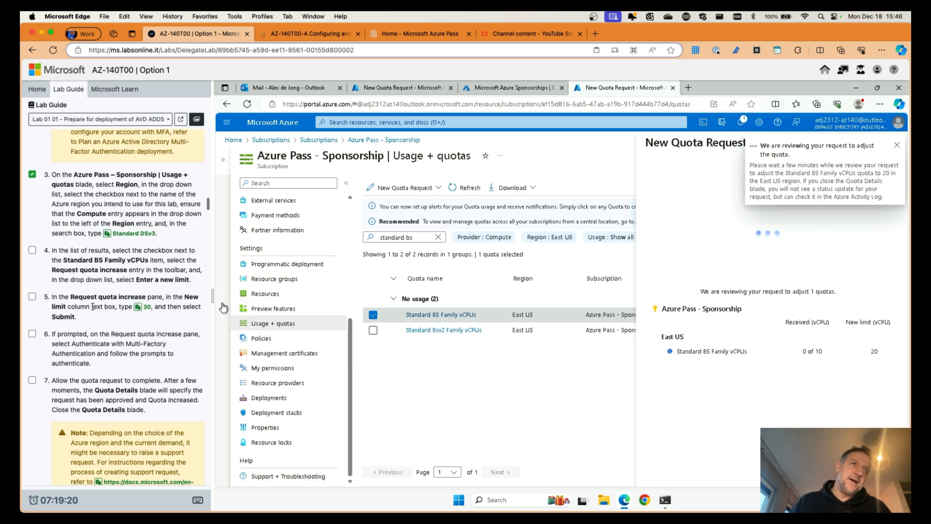
{"action": "scroll", "coordinate": [59, 271], "scroll_direction": "up", "scroll_amount": 3}
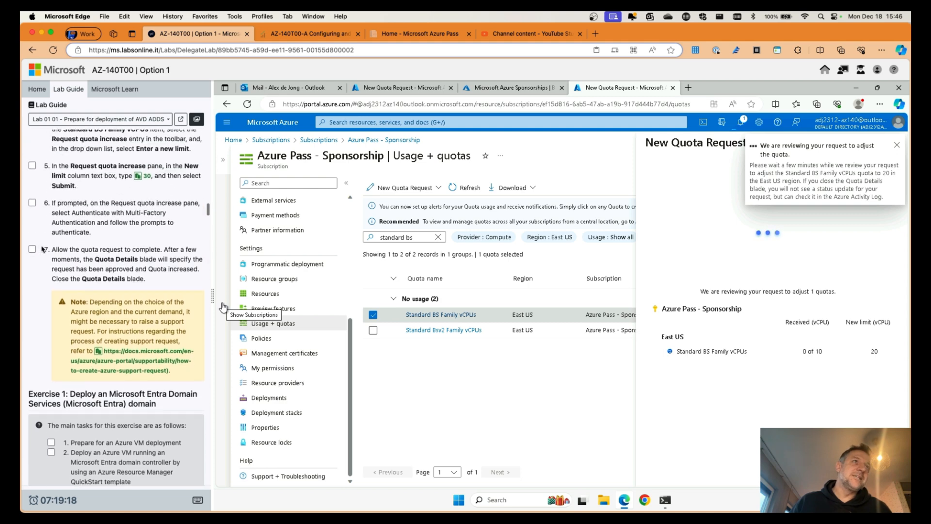
Step: Tick lab step 7 and review the succeeded quota request showing the new limit of 20
{"action": "left_click", "coordinate": [33, 249]}
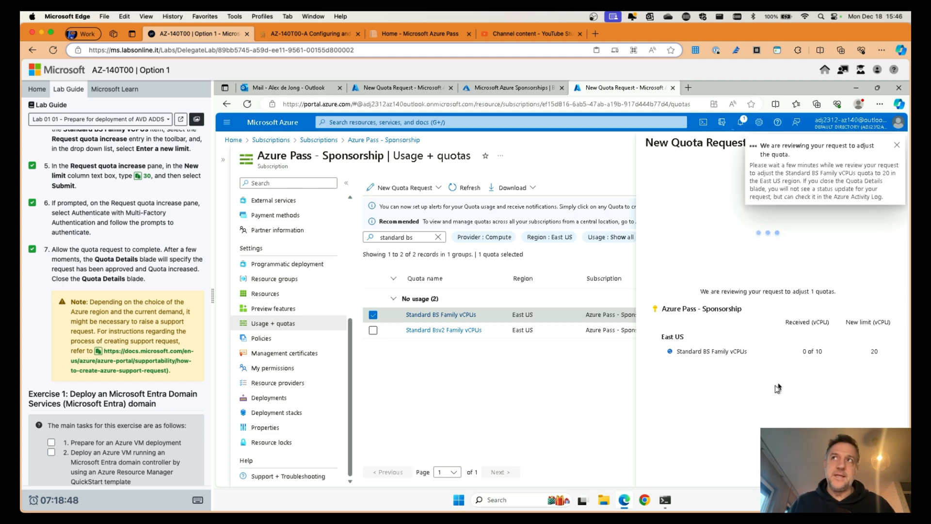
{"action": "left_click", "coordinate": [513, 93]}
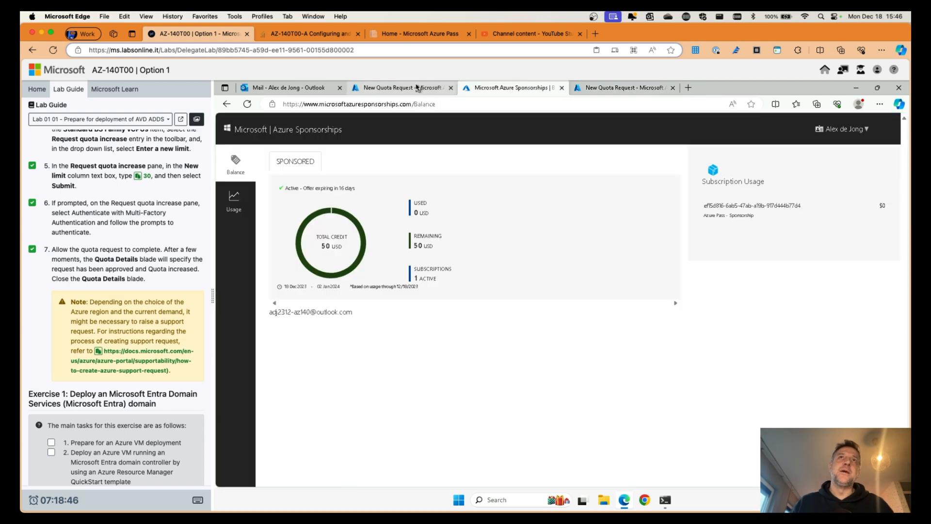
{"action": "left_click", "coordinate": [419, 89]}
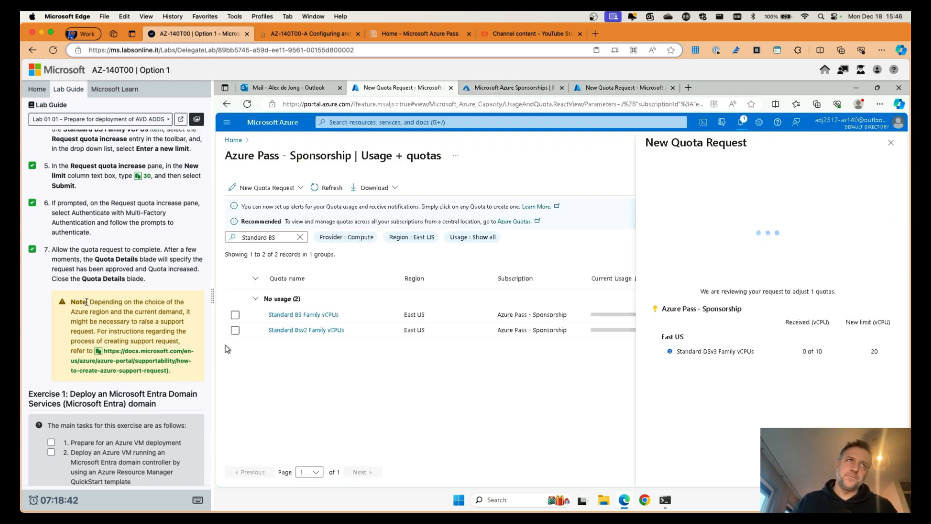
{"action": "scroll", "coordinate": [89, 303], "scroll_direction": "down", "scroll_amount": 5}
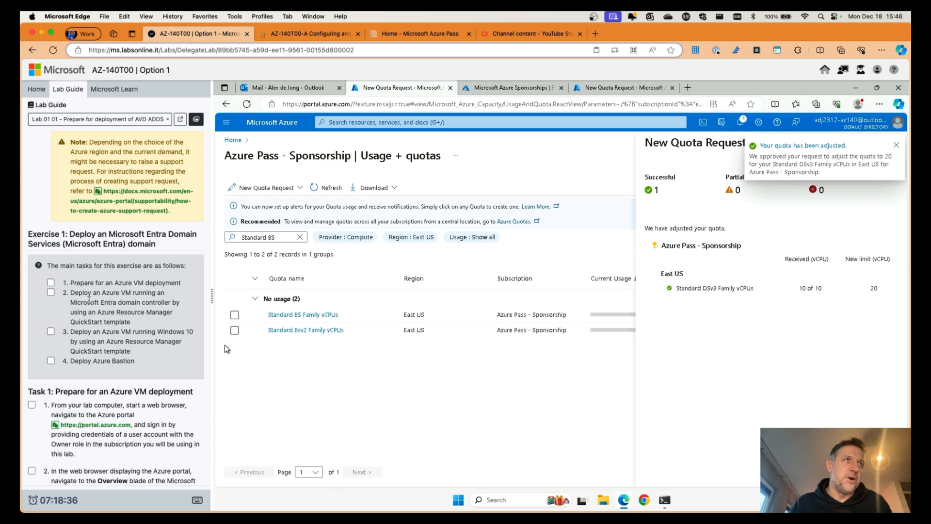
{"action": "scroll", "coordinate": [86, 302], "scroll_direction": "down", "scroll_amount": 15}
{"action": "scroll", "coordinate": [93, 248], "scroll_direction": "up", "scroll_amount": 15}
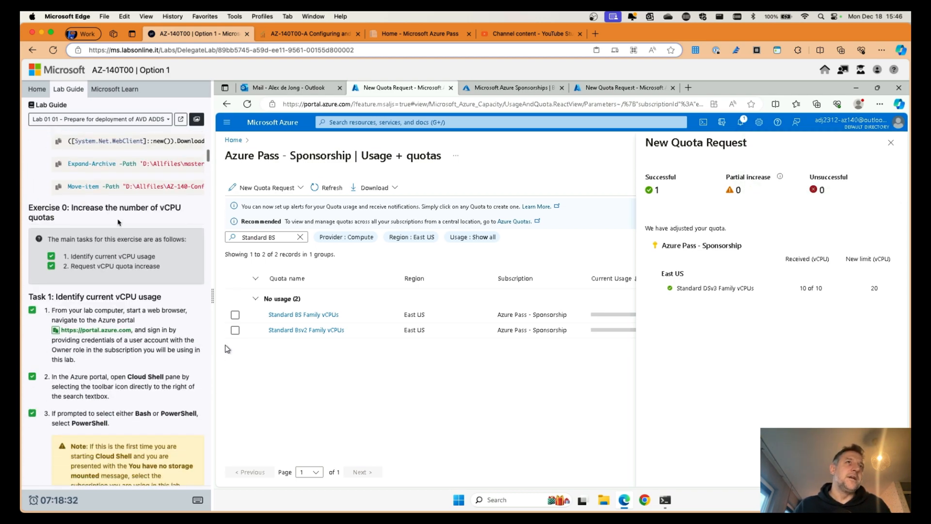
{"action": "scroll", "coordinate": [118, 223], "scroll_direction": "down", "scroll_amount": 12}
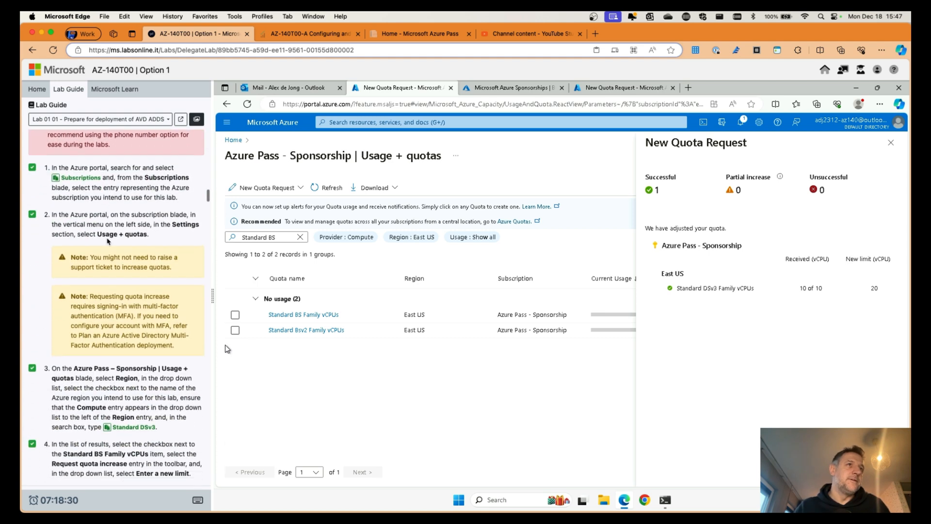
{"action": "scroll", "coordinate": [107, 240], "scroll_direction": "down", "scroll_amount": 10}
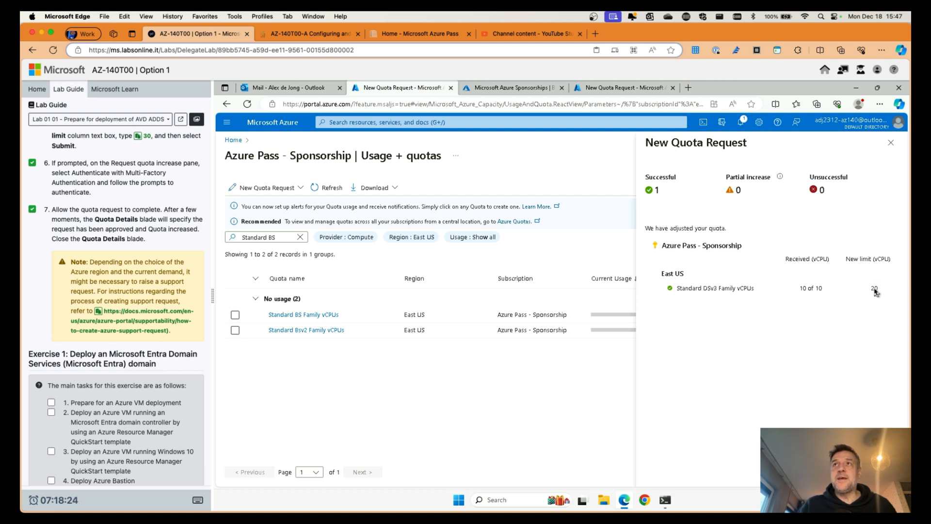
Step: Close the New Quota Request blade and return from Usage + quotas to the Azure Home page
{"action": "left_click", "coordinate": [891, 143]}
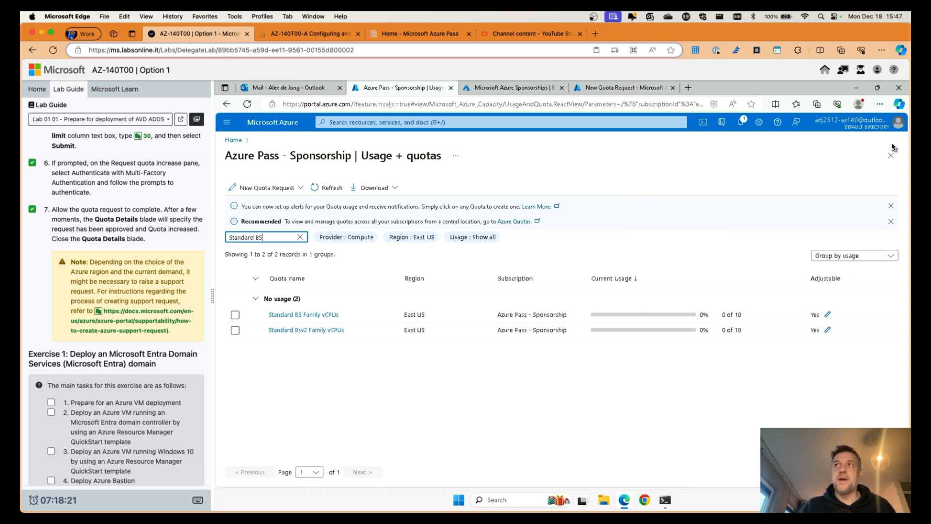
{"action": "left_click", "coordinate": [610, 89]}
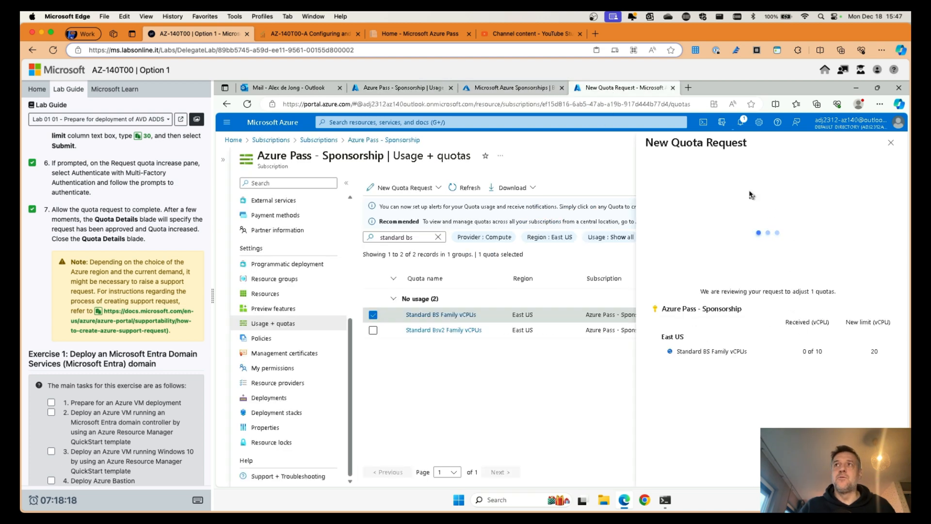
{"action": "left_click", "coordinate": [442, 91]}
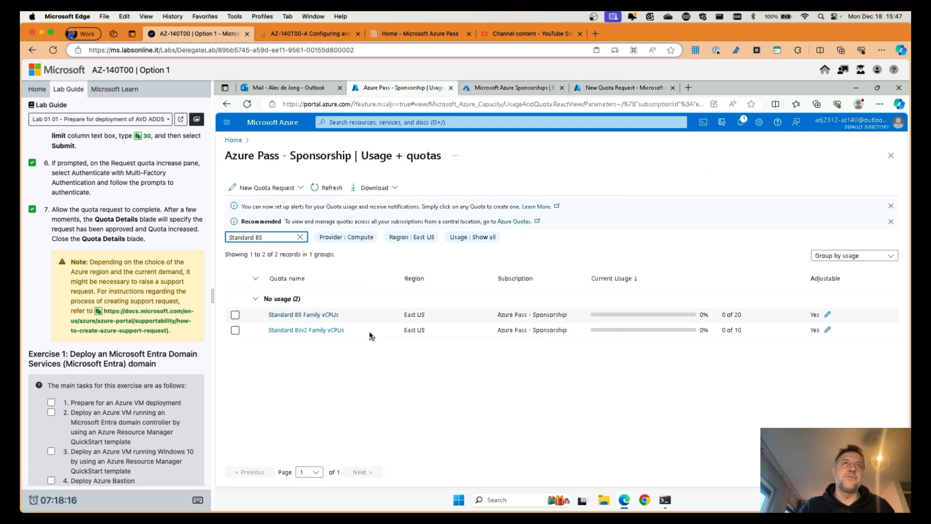
{"action": "left_click", "coordinate": [272, 123]}
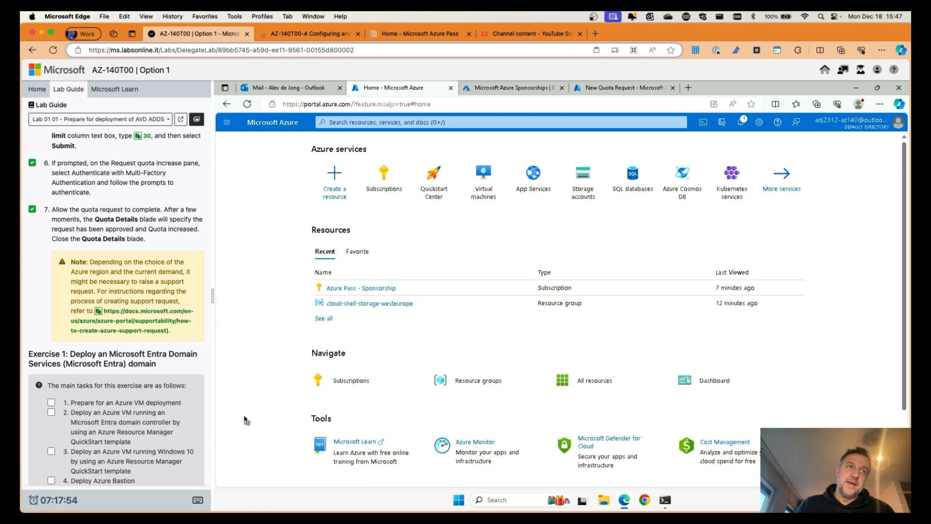
Step: Confirm the Standard BS Family quota request reached 20, then close its blade and tab
{"action": "scroll", "coordinate": [146, 409], "scroll_direction": "down", "scroll_amount": 5}
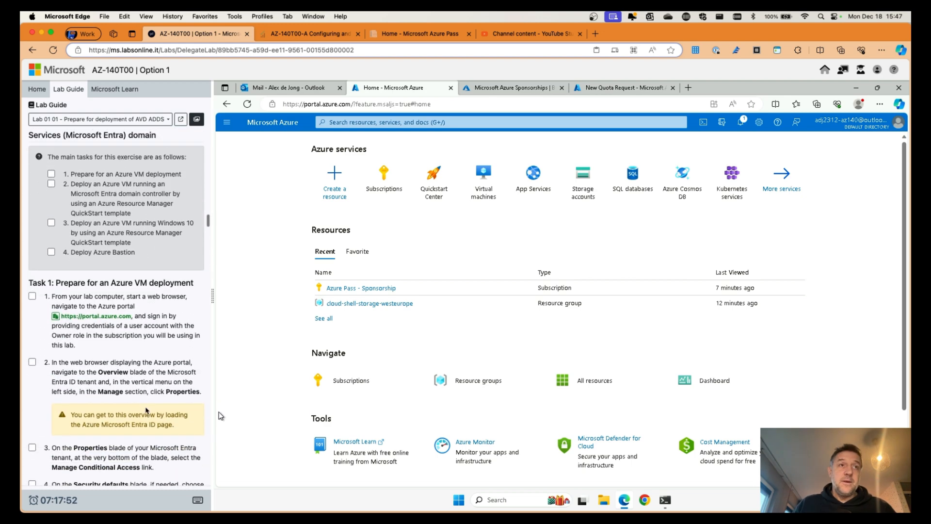
{"action": "scroll", "coordinate": [146, 409], "scroll_direction": "up", "scroll_amount": 1}
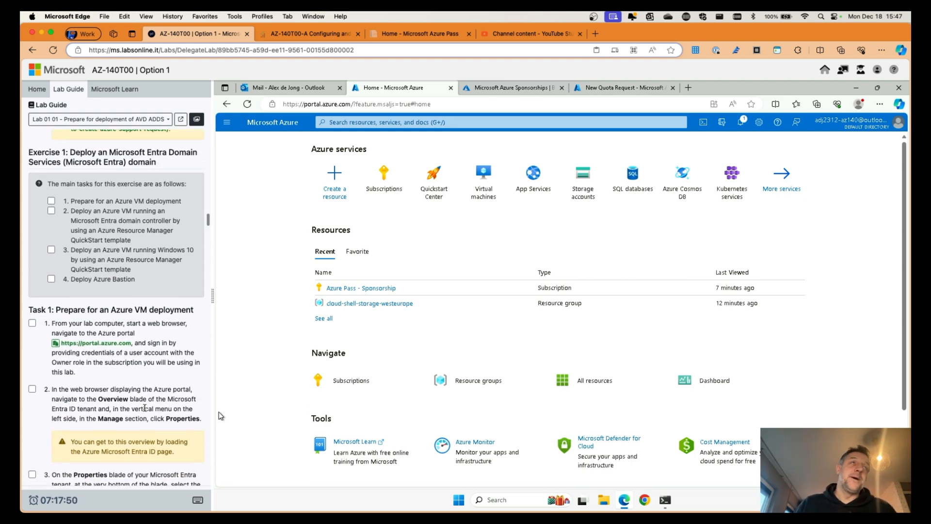
{"action": "left_click", "coordinate": [639, 89]}
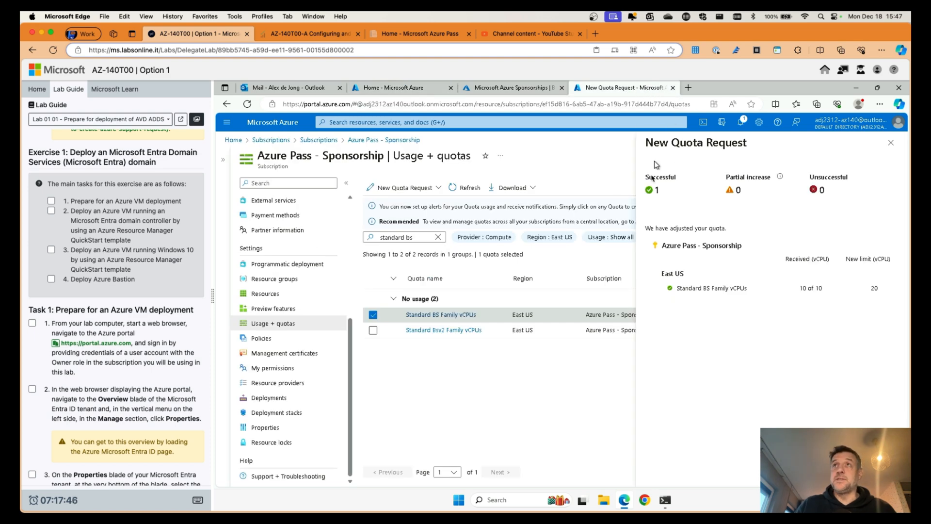
{"action": "left_click", "coordinate": [891, 143]}
{"action": "left_click", "coordinate": [672, 88]}
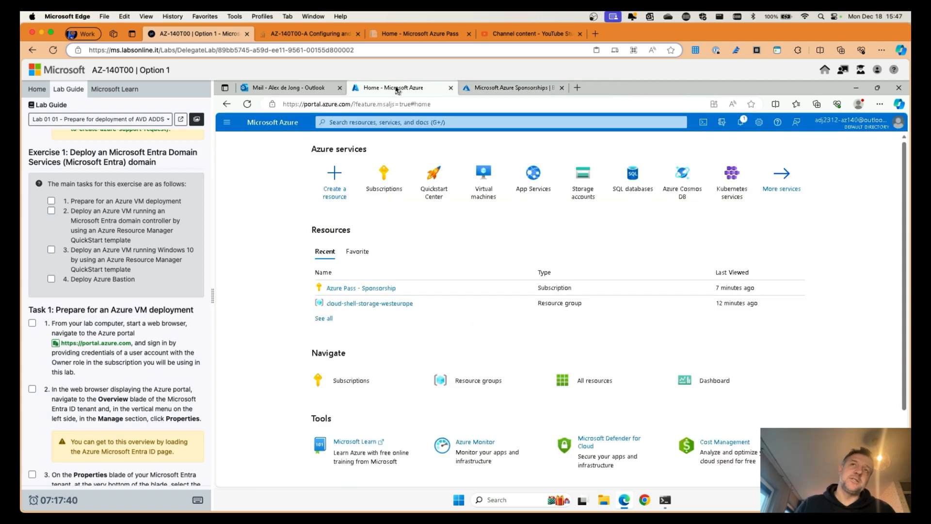
Step: Tick Task 1 step 1 in the Lab Guide
{"action": "scroll", "coordinate": [144, 308], "scroll_direction": "down", "scroll_amount": 3}
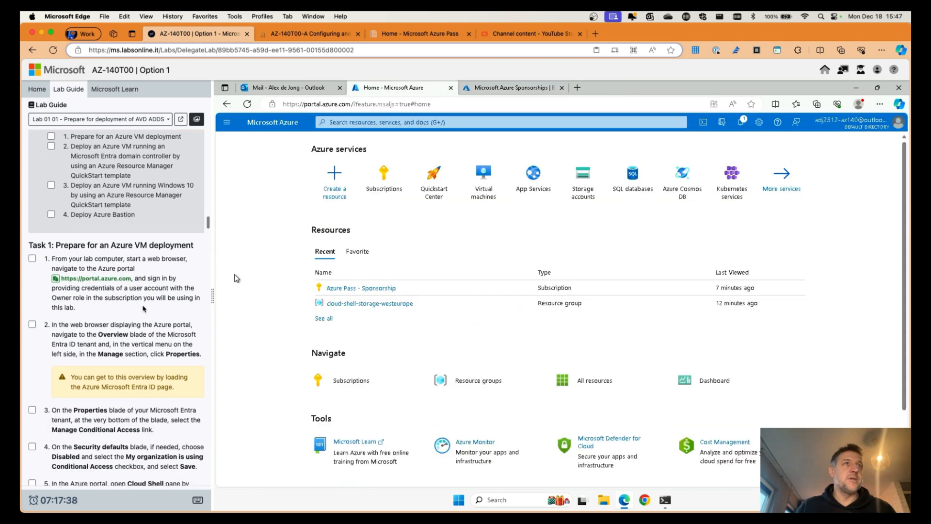
{"action": "scroll", "coordinate": [144, 308], "scroll_direction": "down", "scroll_amount": 2}
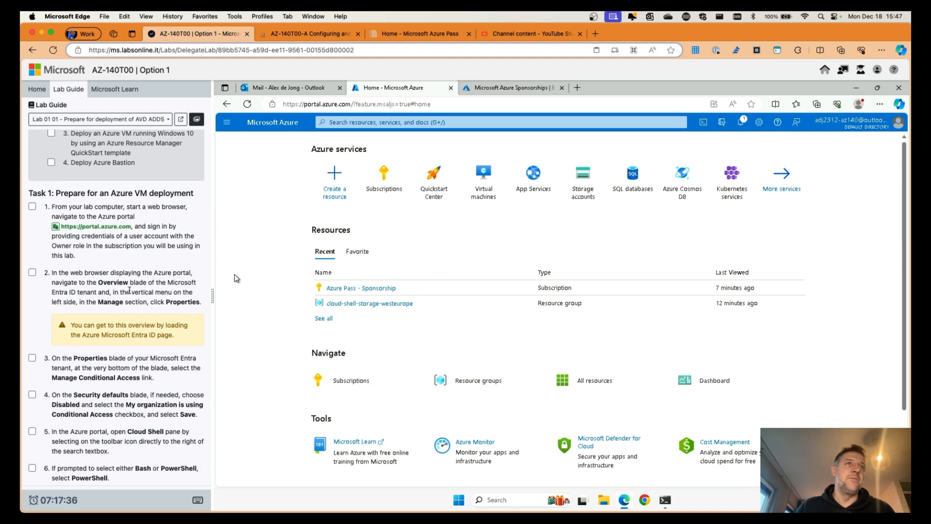
{"action": "scroll", "coordinate": [129, 290], "scroll_direction": "down", "scroll_amount": 1}
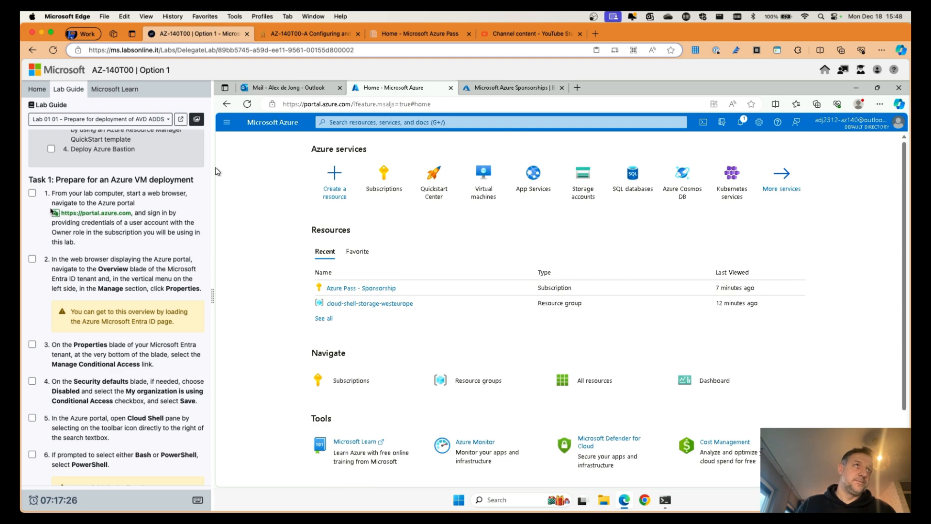
{"action": "left_click", "coordinate": [32, 193]}
{"action": "scroll", "coordinate": [162, 243], "scroll_direction": "down", "scroll_amount": 3}
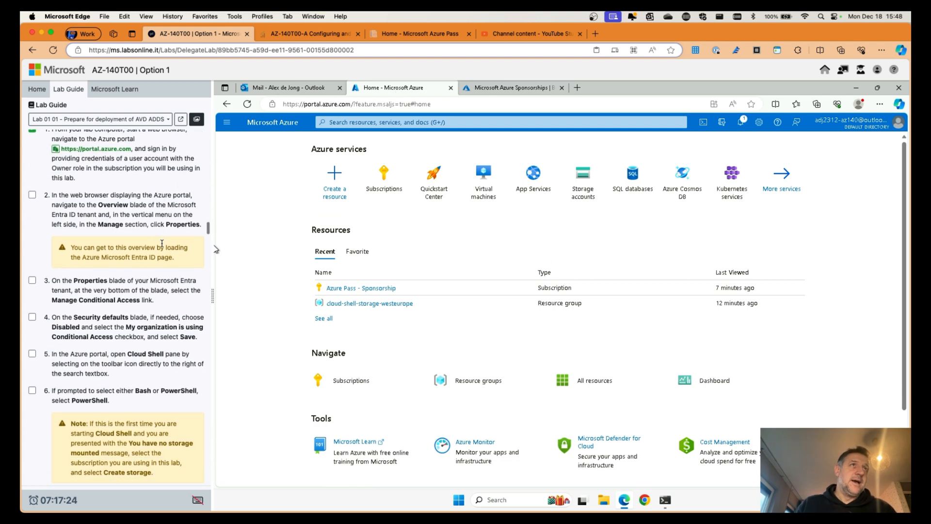
{"action": "scroll", "coordinate": [162, 244], "scroll_direction": "down", "scroll_amount": 1}
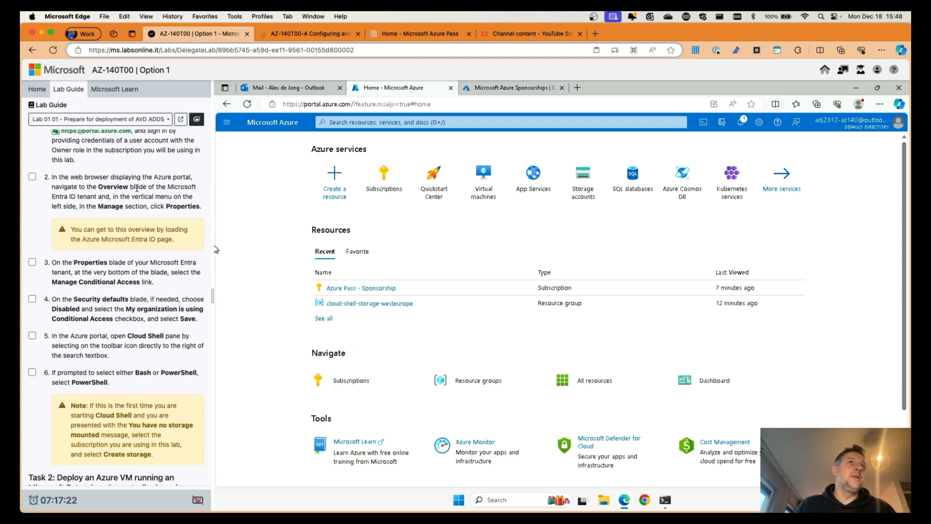
{"action": "scroll", "coordinate": [135, 188], "scroll_direction": "down", "scroll_amount": 1}
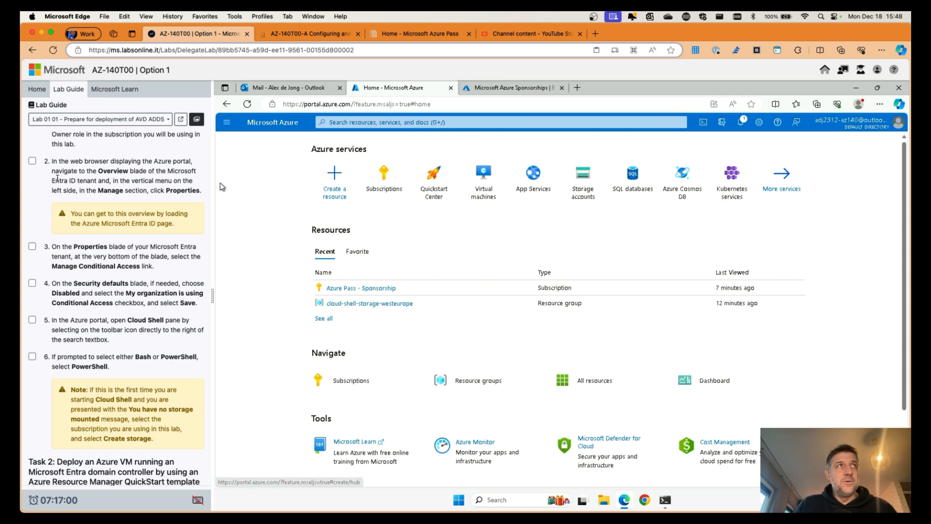
Step: Tick lab step 2, then search 'entra' and open Microsoft Entra ID Properties down to Security defaults
{"action": "left_click", "coordinate": [32, 161]}
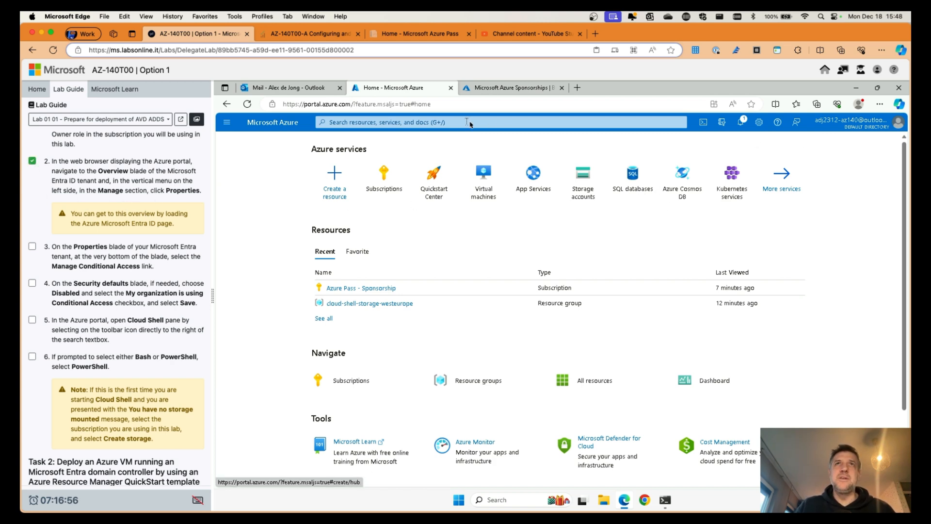
{"action": "left_click", "coordinate": [485, 125]}
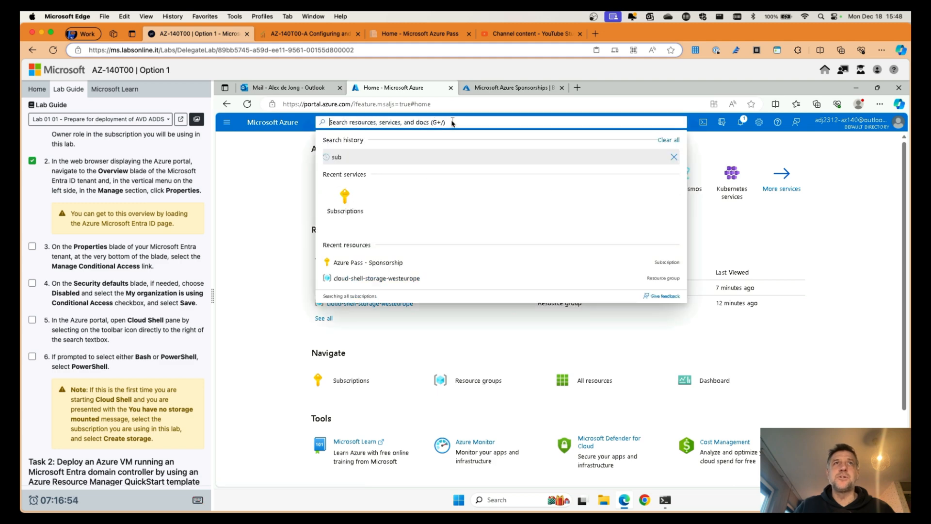
{"action": "type", "text": "entra"}
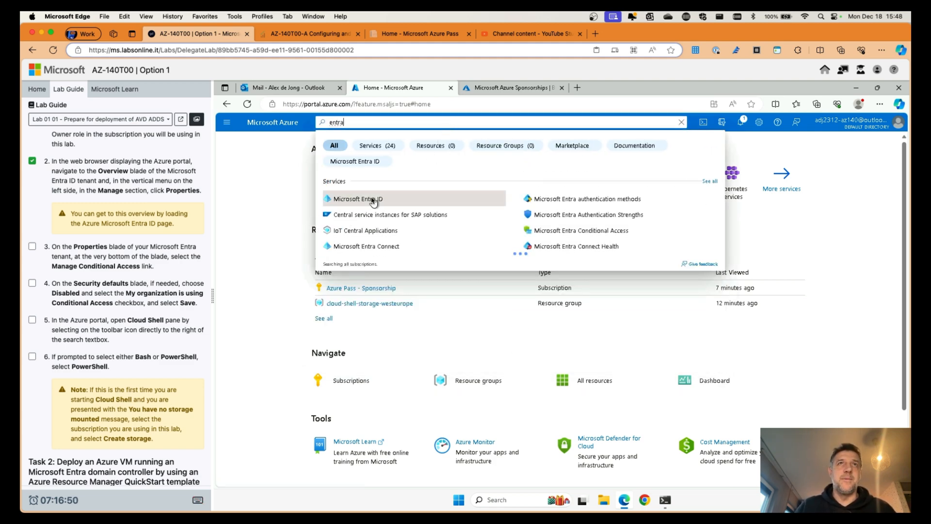
{"action": "left_click", "coordinate": [369, 199]}
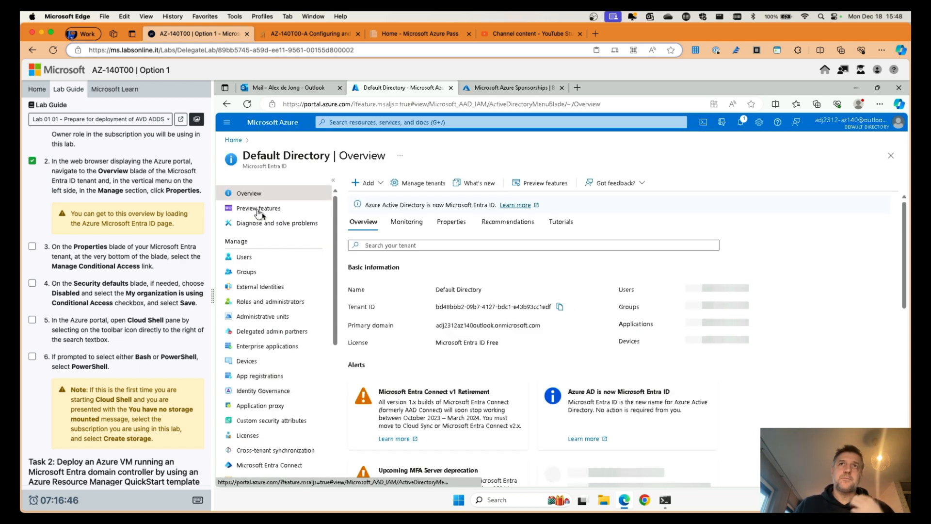
{"action": "left_click", "coordinate": [452, 223]}
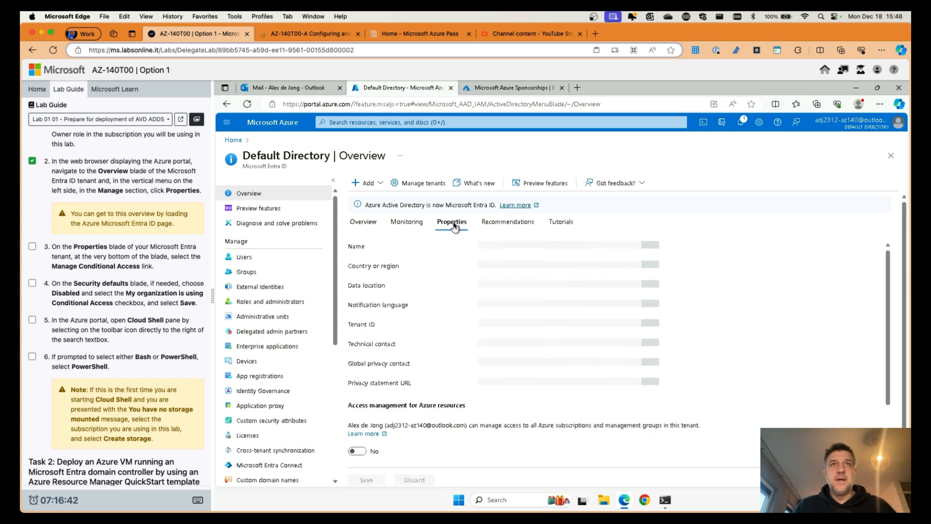
{"action": "scroll", "coordinate": [450, 318], "scroll_direction": "down", "scroll_amount": 3}
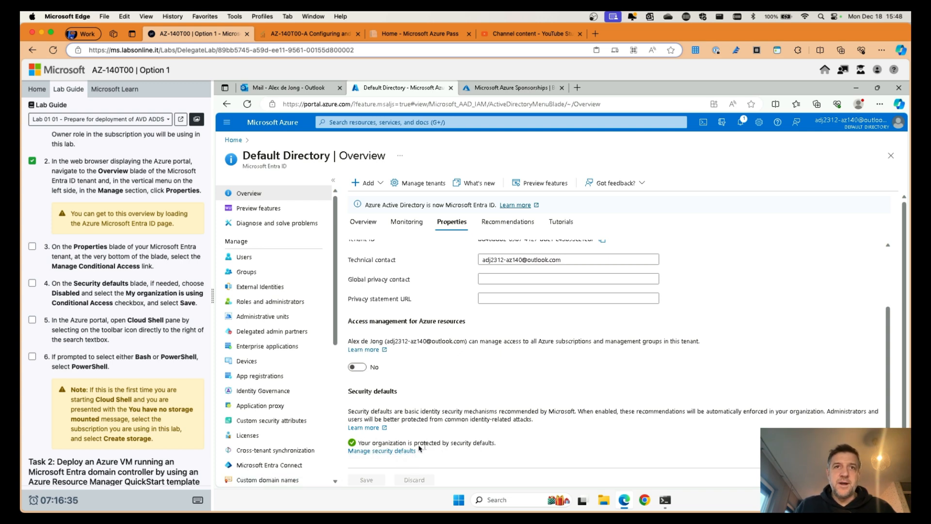
Step: Set security defaults to Disabled citing 'My organization is using Conditional Access', then tick lab steps 3–4
{"action": "left_click", "coordinate": [393, 452]}
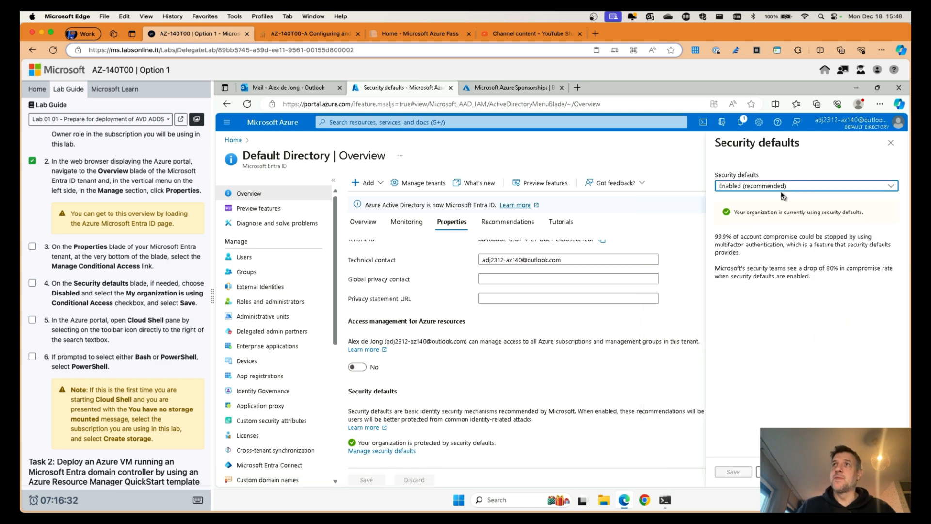
{"action": "left_click", "coordinate": [771, 186]}
{"action": "left_click", "coordinate": [739, 215]}
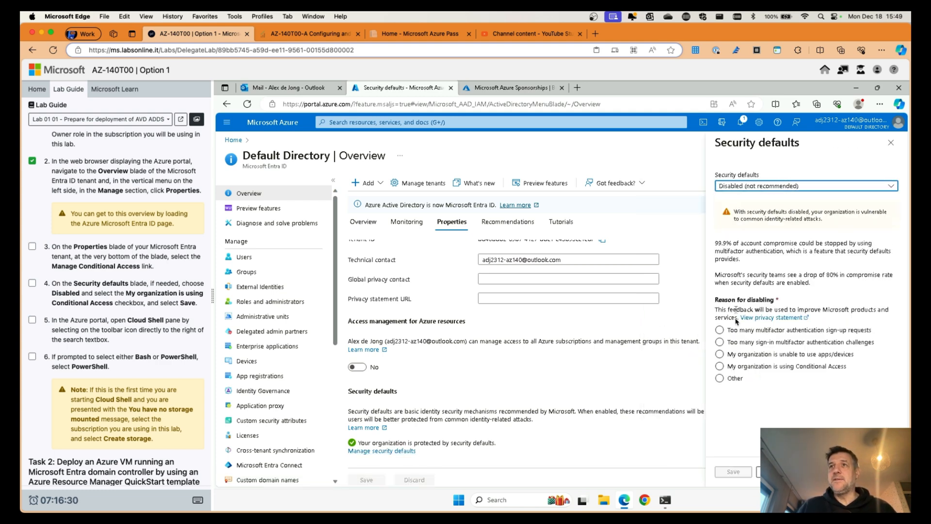
{"action": "left_click", "coordinate": [721, 367]}
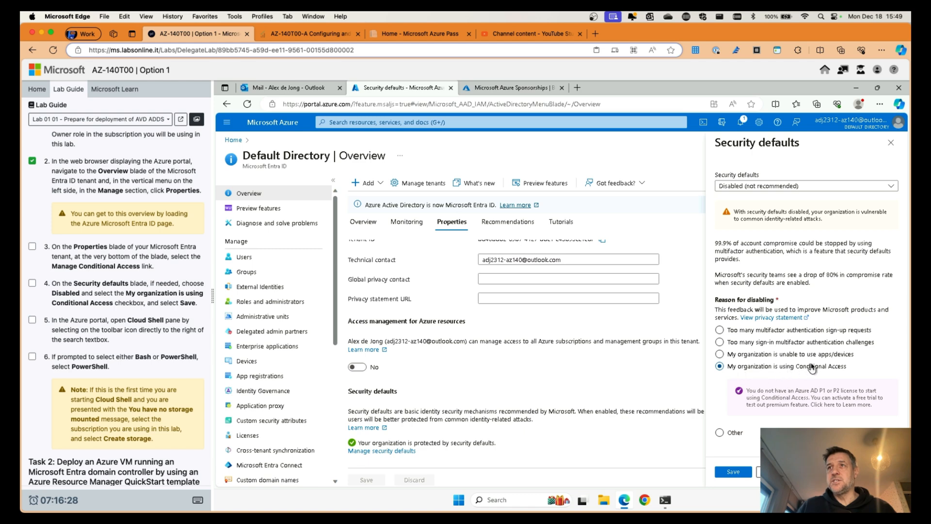
{"action": "left_click", "coordinate": [733, 472]}
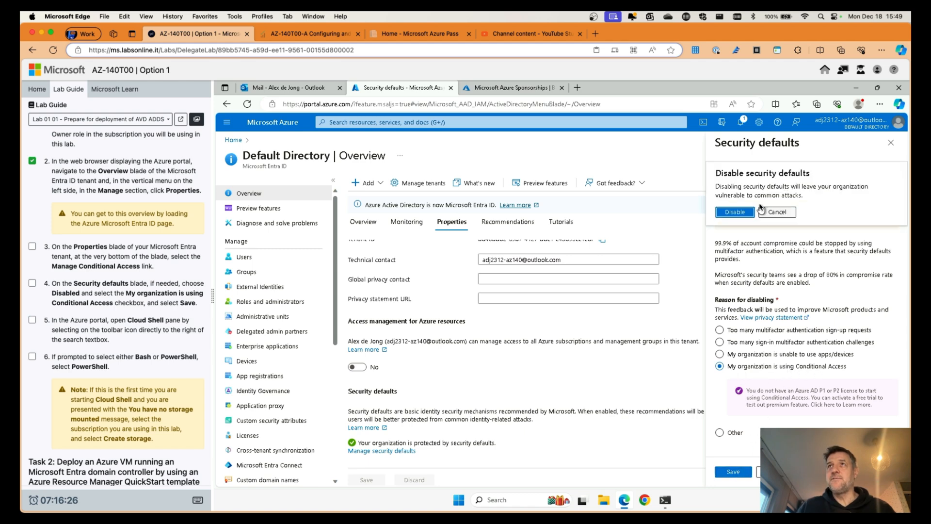
{"action": "left_click", "coordinate": [743, 214]}
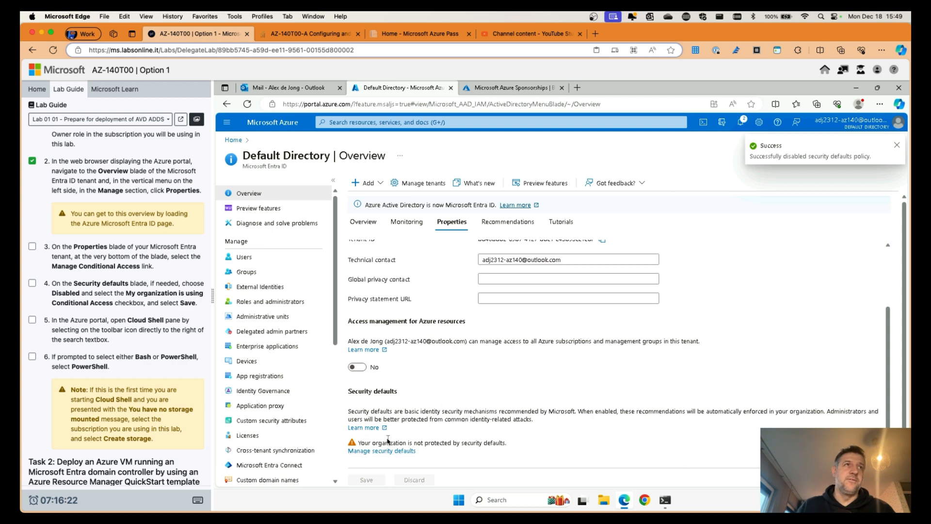
{"action": "left_click", "coordinate": [32, 283]}
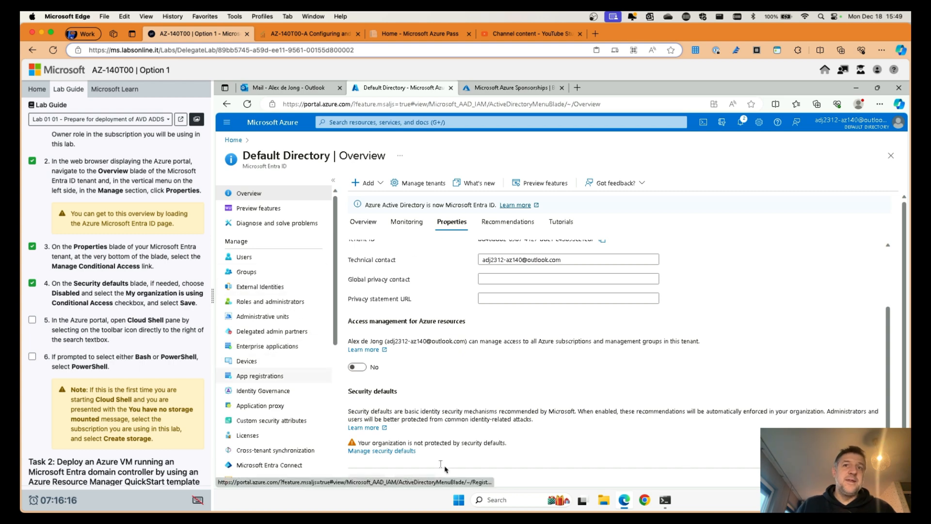
Step: Sign in again, leave the Default Directory properties page, and return to the Azure Home page
{"action": "left_click", "coordinate": [704, 122]}
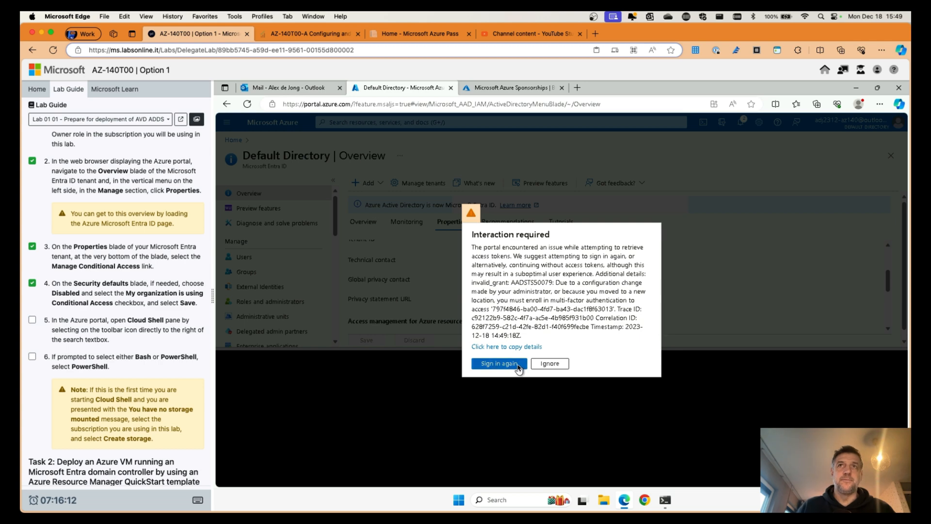
{"action": "left_click", "coordinate": [512, 364]}
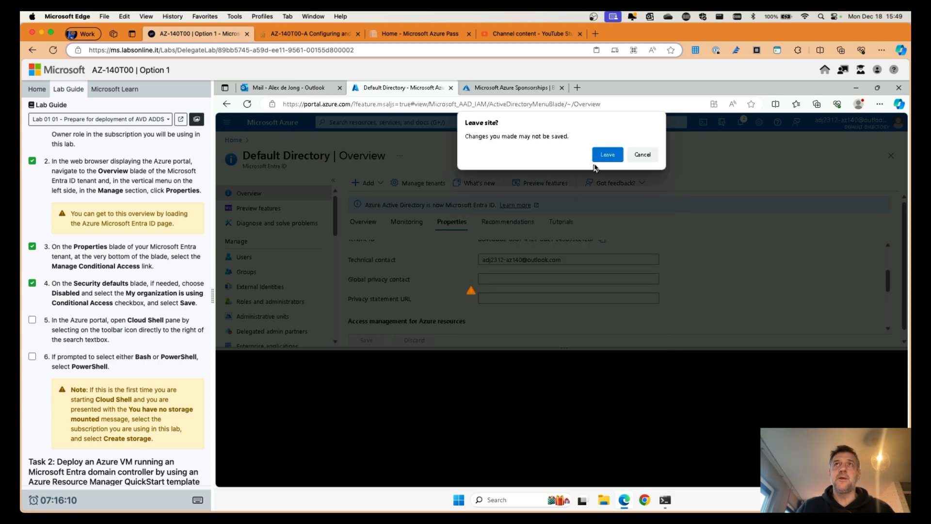
{"action": "left_click", "coordinate": [604, 155]}
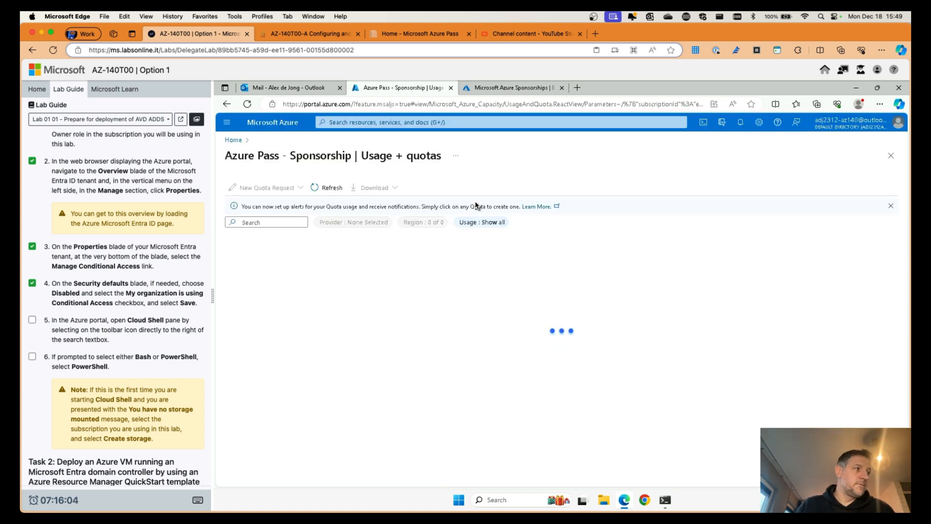
{"action": "left_click", "coordinate": [481, 222]}
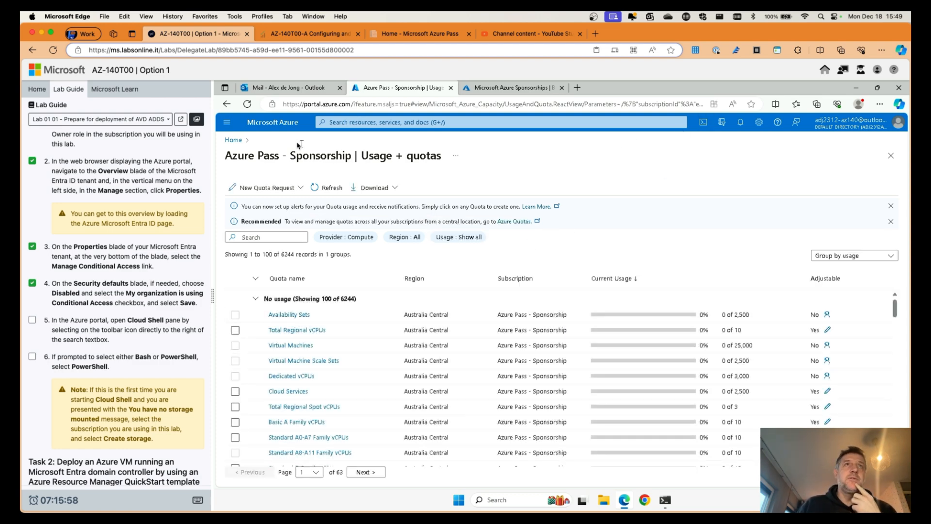
{"action": "left_click", "coordinate": [274, 124]}
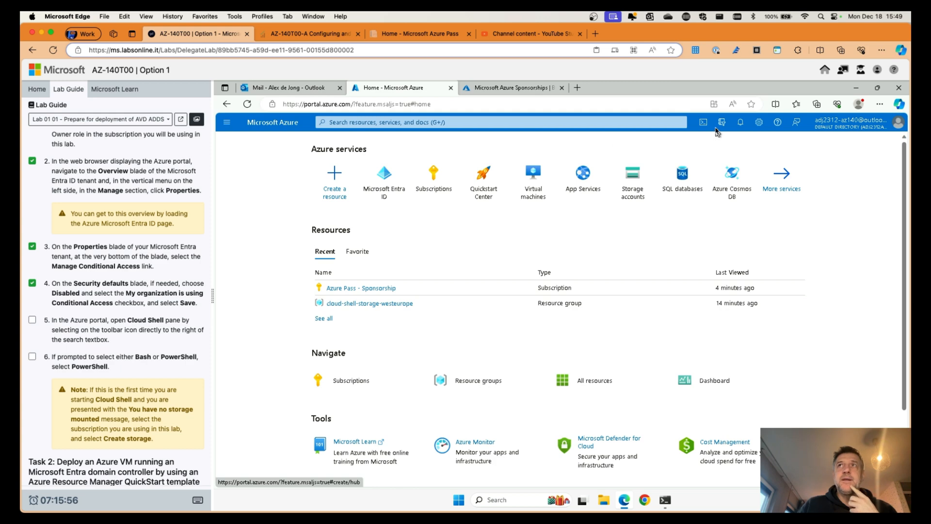
Step: Launch a PowerShell Cloud Shell session and tick the Cloud Shell lab step
{"action": "left_click", "coordinate": [705, 124]}
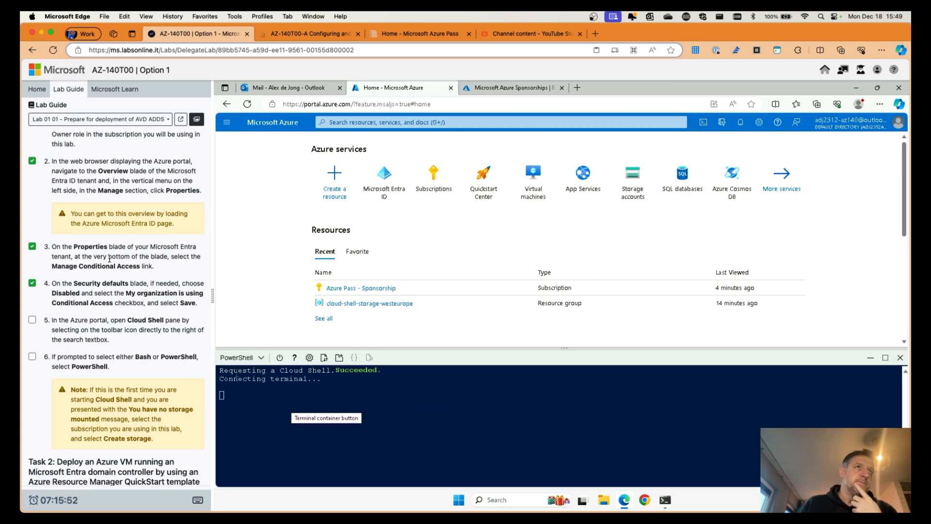
{"action": "scroll", "coordinate": [117, 290], "scroll_direction": "down", "scroll_amount": 3}
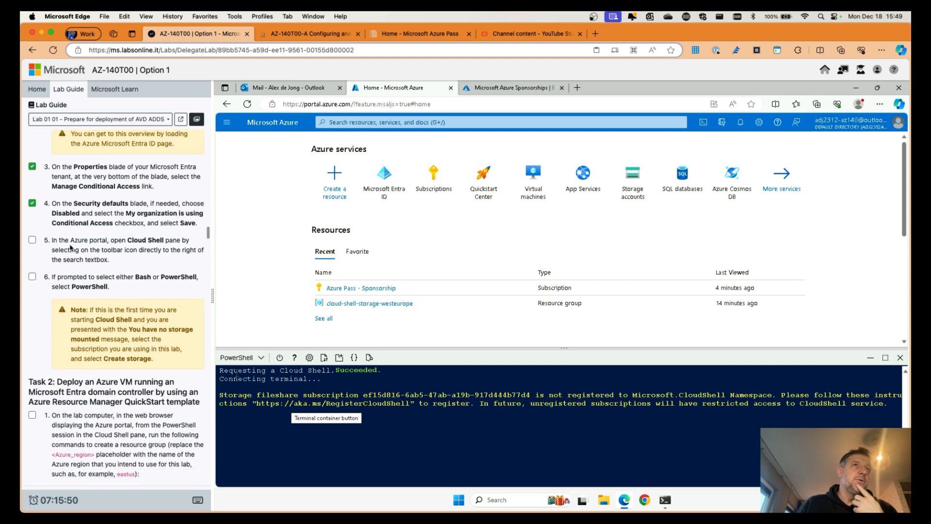
{"action": "left_click", "coordinate": [31, 240]}
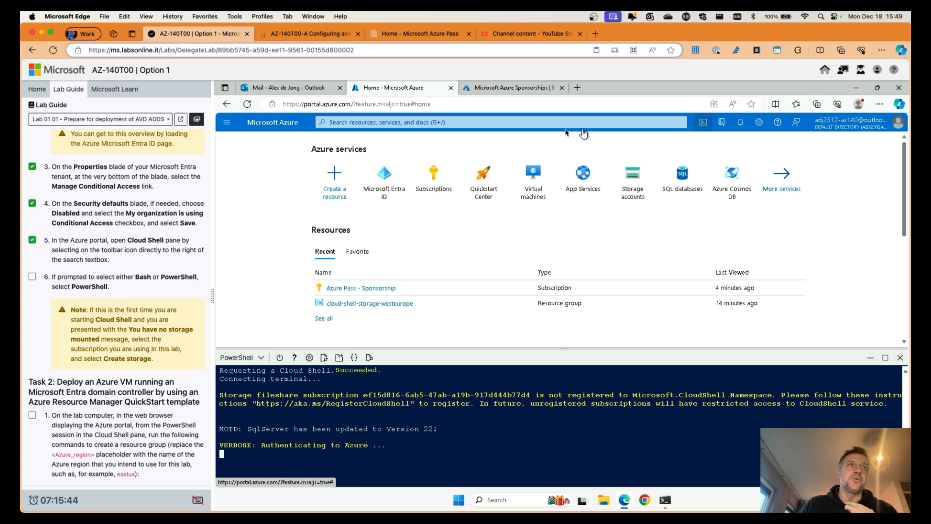
{"action": "scroll", "coordinate": [85, 250], "scroll_direction": "down", "scroll_amount": 4}
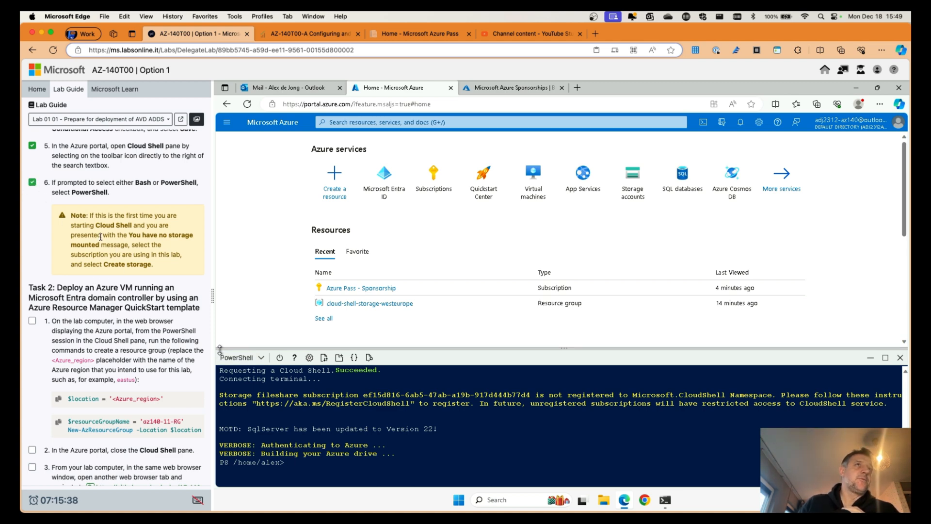
{"action": "scroll", "coordinate": [100, 236], "scroll_direction": "down", "scroll_amount": 2}
{"action": "scroll", "coordinate": [130, 204], "scroll_direction": "down", "scroll_amount": 3}
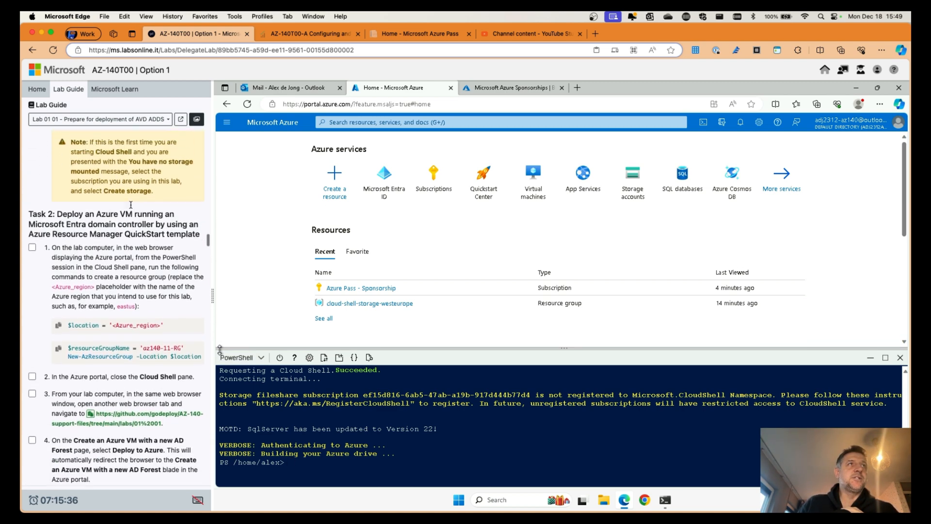
{"action": "scroll", "coordinate": [117, 199], "scroll_direction": "down", "scroll_amount": 3}
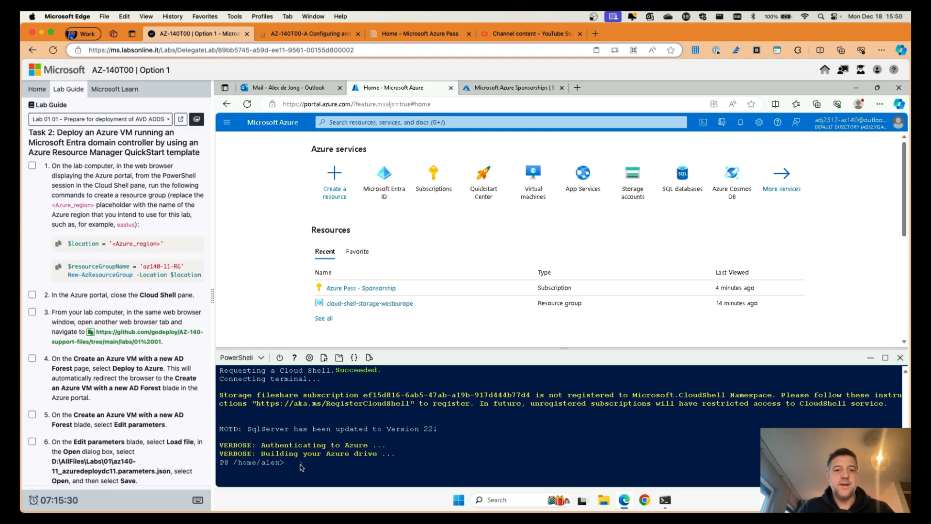
Step: Set $location = 'eastus' in PowerShell, then clear the screen with cls
{"action": "type", "text": "$loca"}
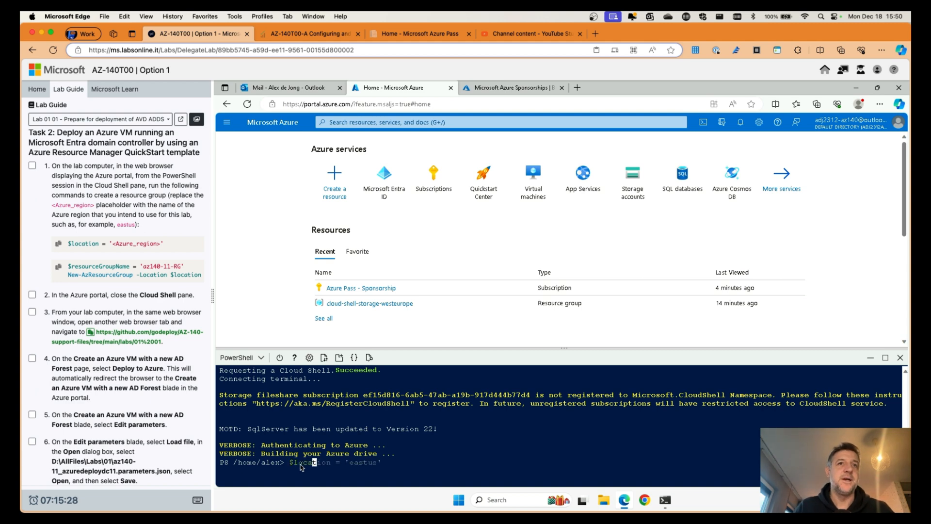
{"action": "type", "text": "ation"}
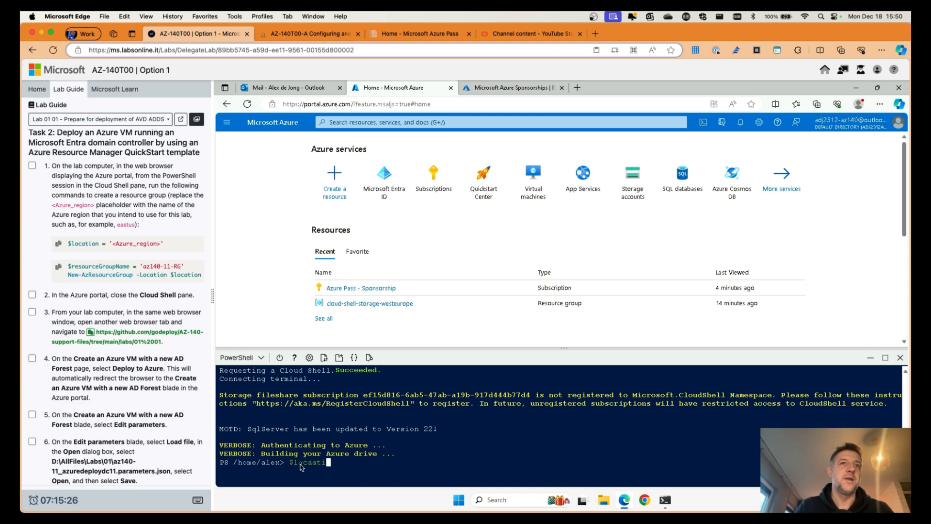
{"action": "key", "text": "BackSpace"}
{"action": "key", "text": "BackSpace"}
{"action": "key", "text": "BackSpace"}
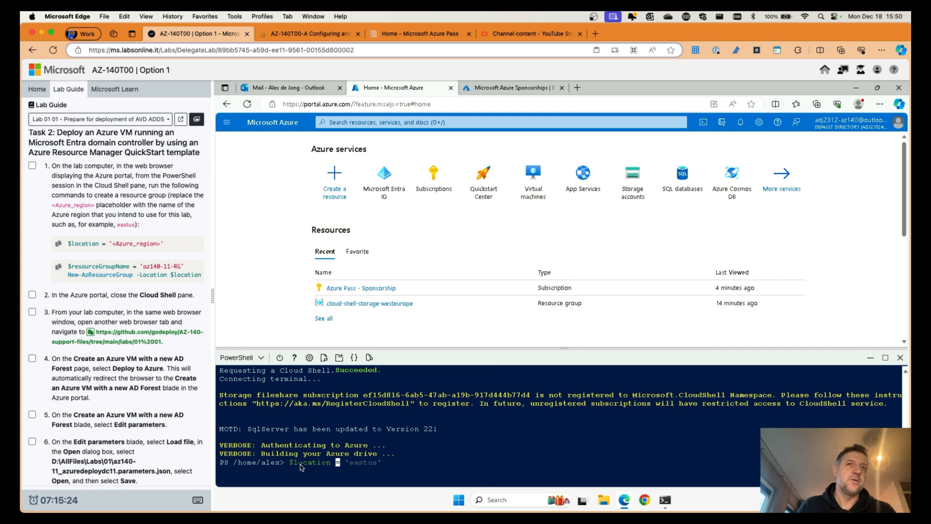
{"action": "key", "text": "Return"}
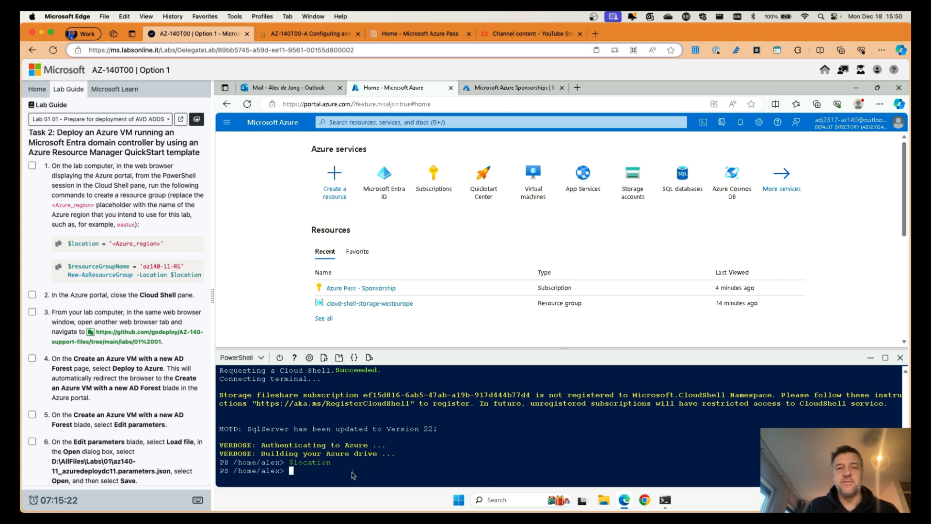
{"action": "key", "text": "Up"}
{"action": "type", "text": "="}
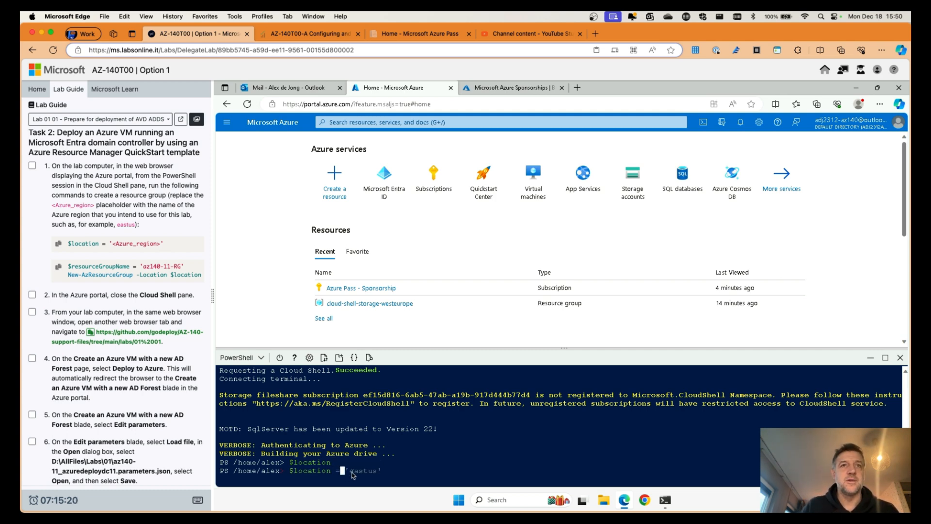
{"action": "key", "text": "Return"}
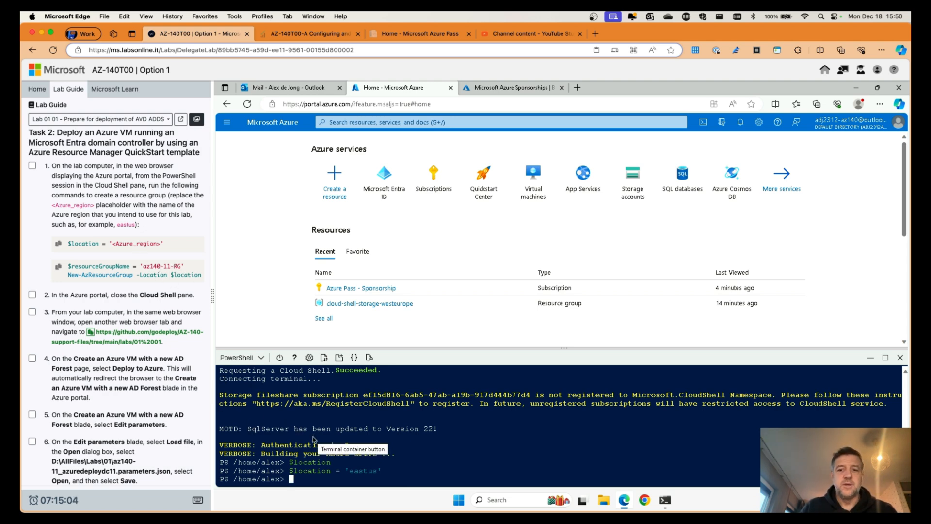
{"action": "type", "text": "cls"}
{"action": "key", "text": "Return"}
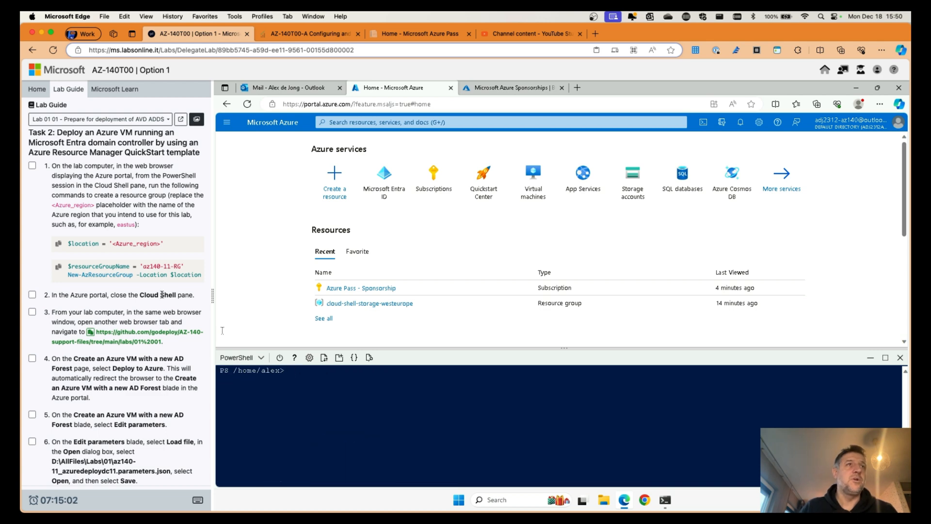
Step: Run $resourceGroupName = 'az140-11-RG' and New-AzResourceGroup to create the group in eastus
{"action": "left_click", "coordinate": [60, 268]}
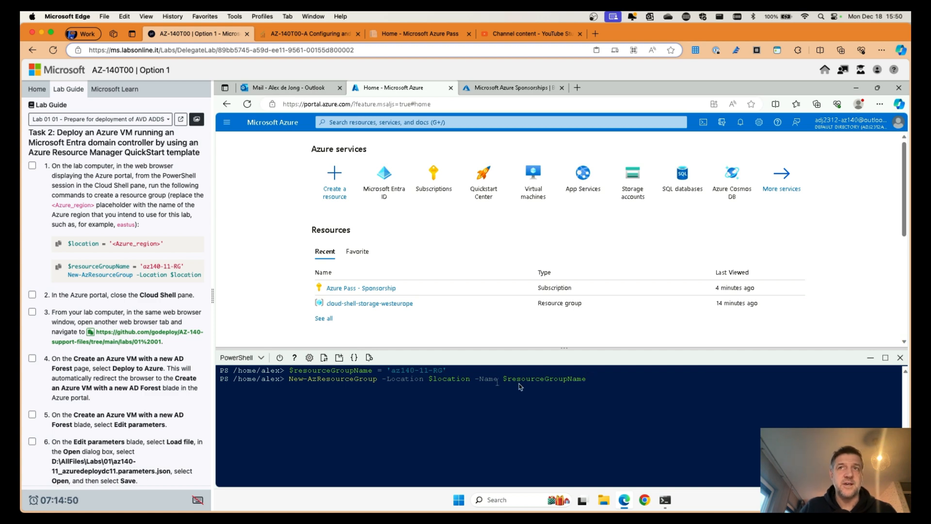
{"action": "left_click", "coordinate": [613, 383]}
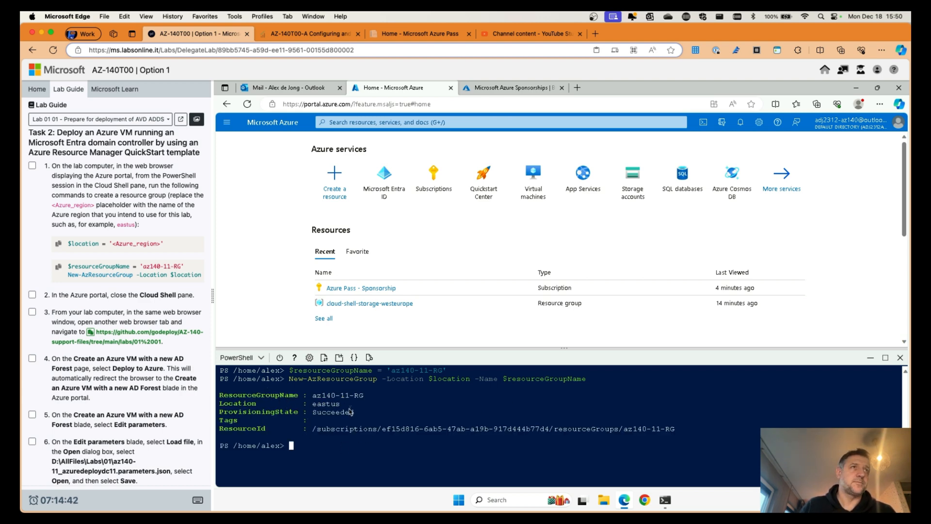
{"action": "left_click", "coordinate": [415, 122]}
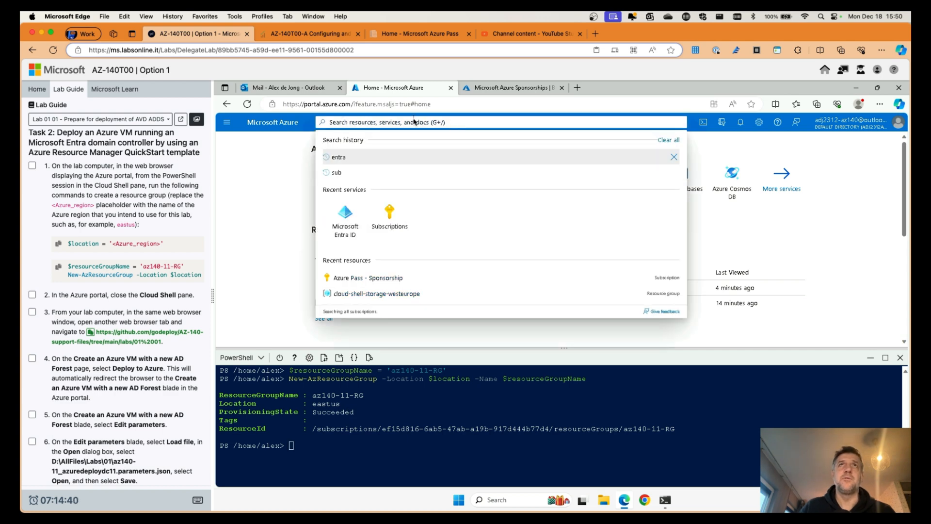
Step: Search 'resource' to list Resource groups, close Cloud Shell, and tick Task 2 steps 1–2
{"action": "type", "text": "resource"}
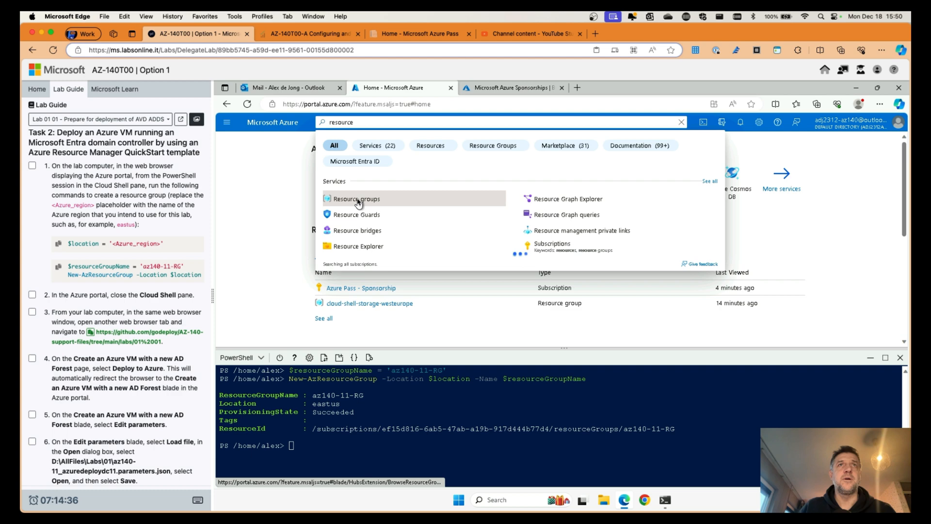
{"action": "left_click", "coordinate": [358, 200]}
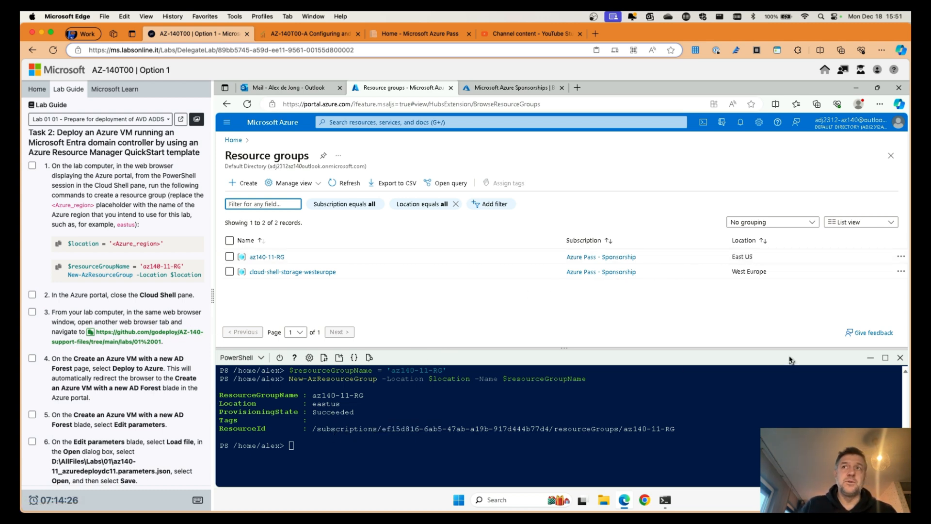
{"action": "left_click", "coordinate": [900, 359]}
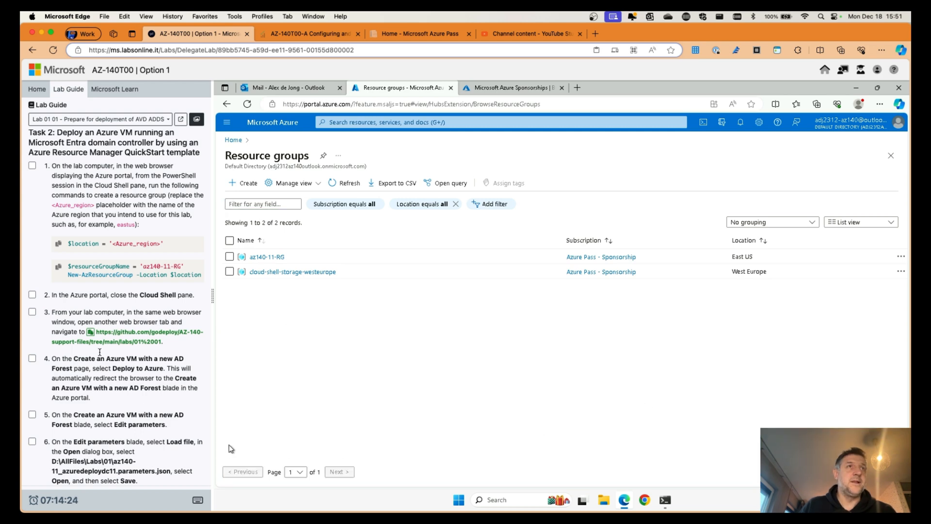
{"action": "left_click", "coordinate": [34, 297]}
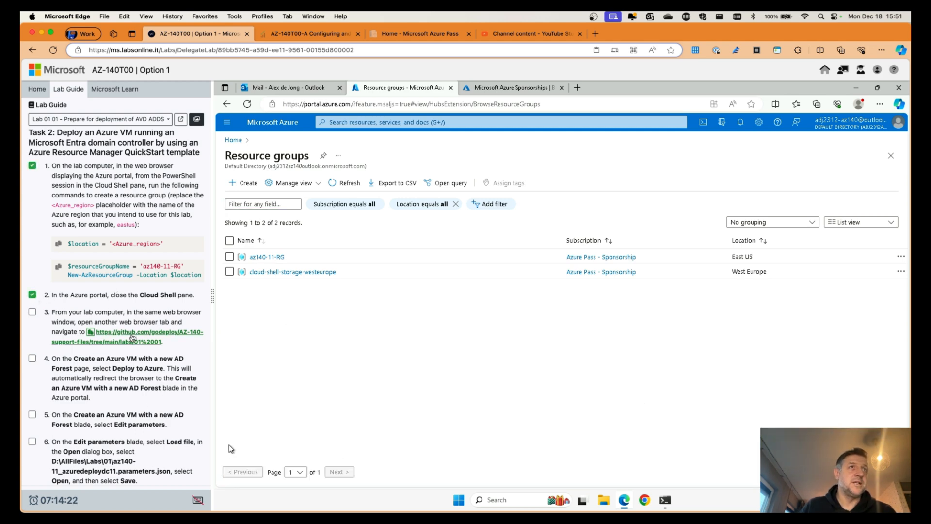
Step: In a new tab, open the GitHub AZ-140-support-files labs/01 01 folder and launch its Deploy to Azure template
{"action": "left_click", "coordinate": [576, 88]}
{"action": "left_click", "coordinate": [128, 337]}
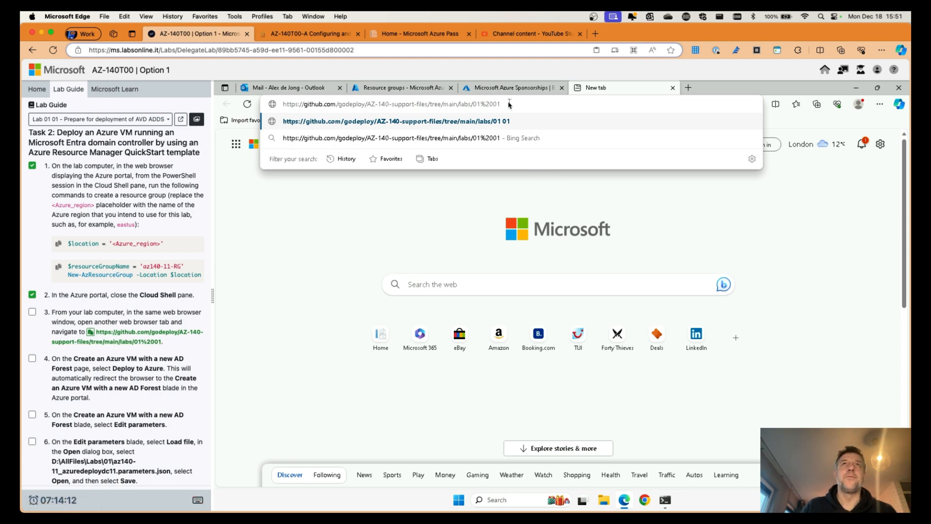
{"action": "key", "text": "Return"}
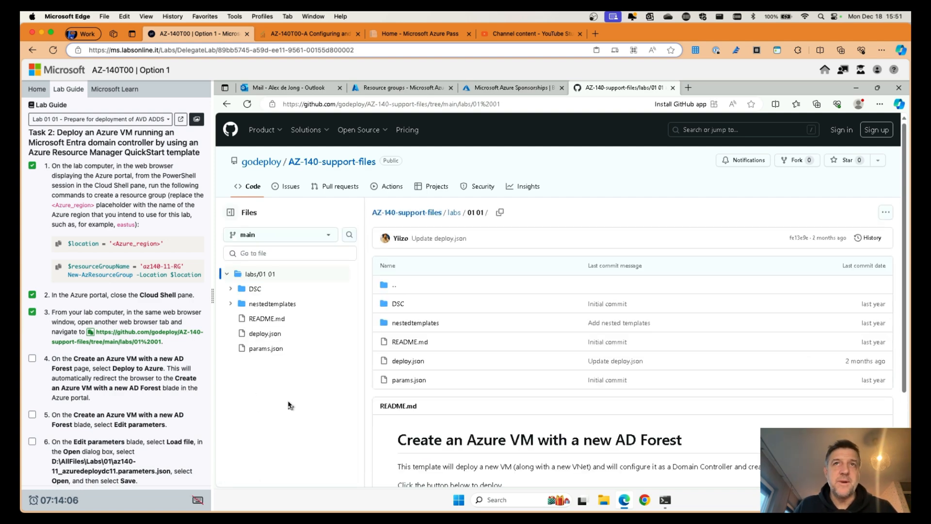
{"action": "scroll", "coordinate": [289, 405], "scroll_direction": "down", "scroll_amount": 3}
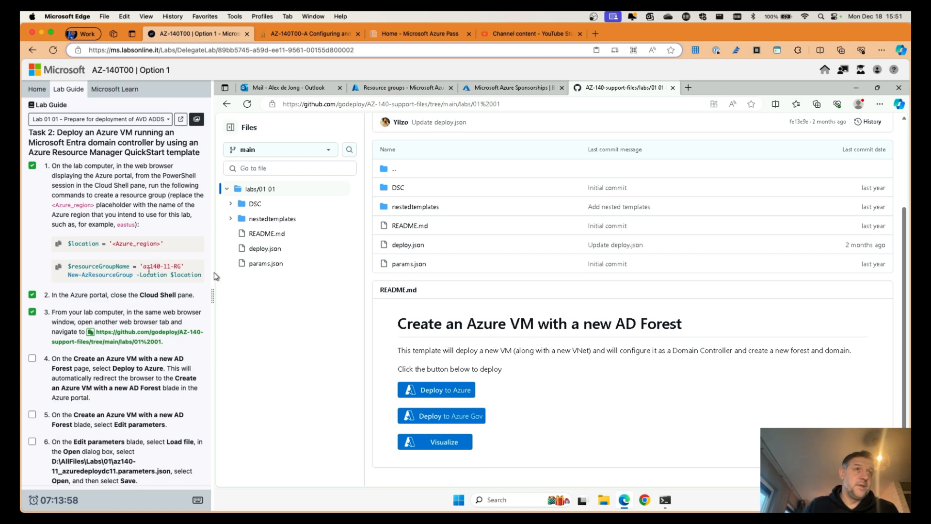
{"action": "scroll", "coordinate": [120, 310], "scroll_direction": "down", "scroll_amount": 3}
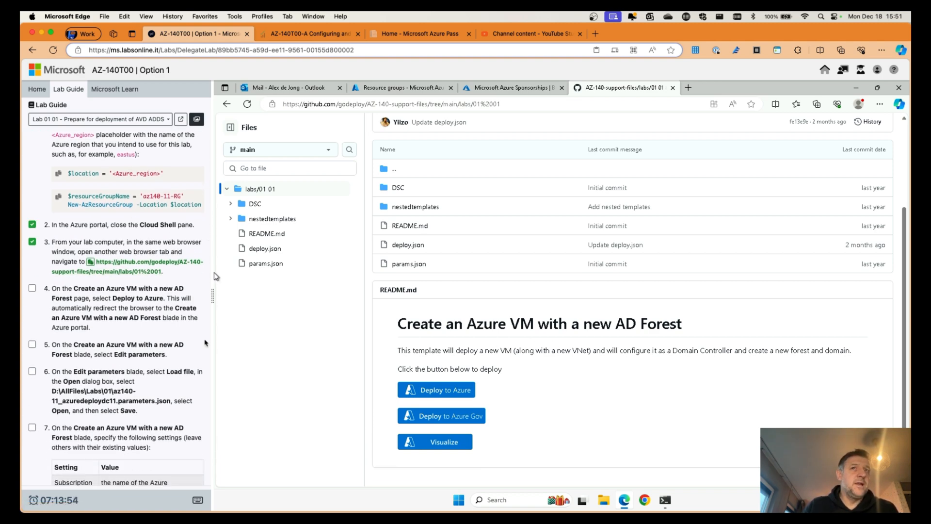
{"action": "left_click", "coordinate": [450, 394]}
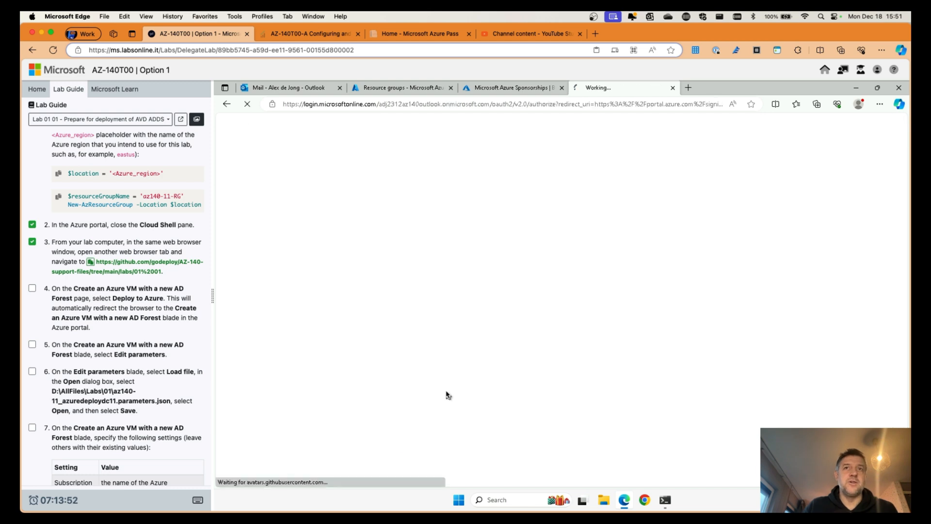
Step: Tick lab steps 4 and 5 as done in the lab guide
{"action": "left_click", "coordinate": [32, 288]}
{"action": "scroll", "coordinate": [88, 314], "scroll_direction": "down", "scroll_amount": 5}
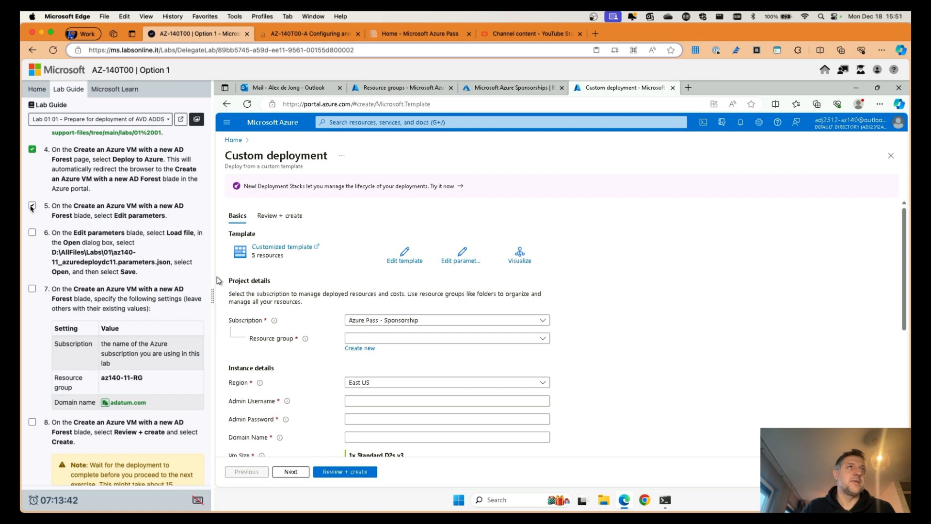
{"action": "left_click", "coordinate": [32, 206]}
Step: Load az140-11_azuredeploydc11.parameters.json from D:\AllFiles\Labs\01 into the template parameter editor
{"action": "left_click", "coordinate": [463, 254]}
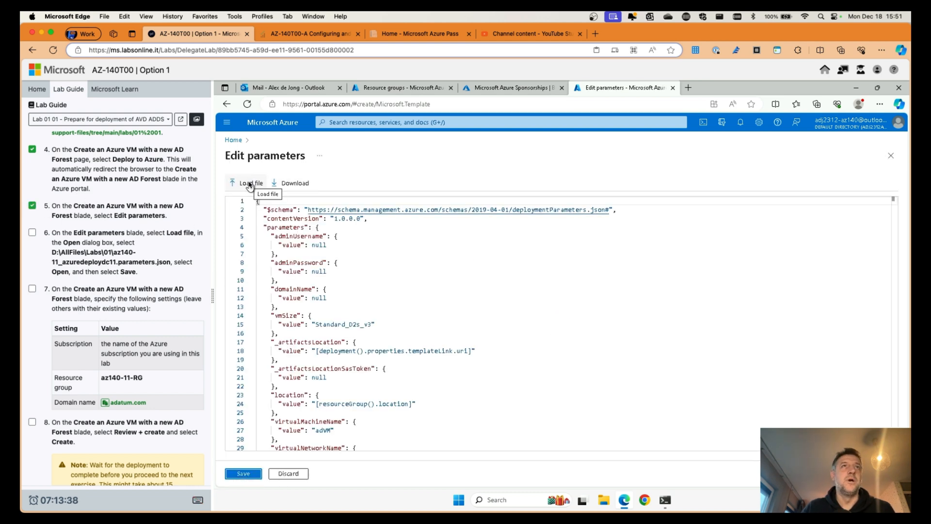
{"action": "left_click", "coordinate": [249, 184]}
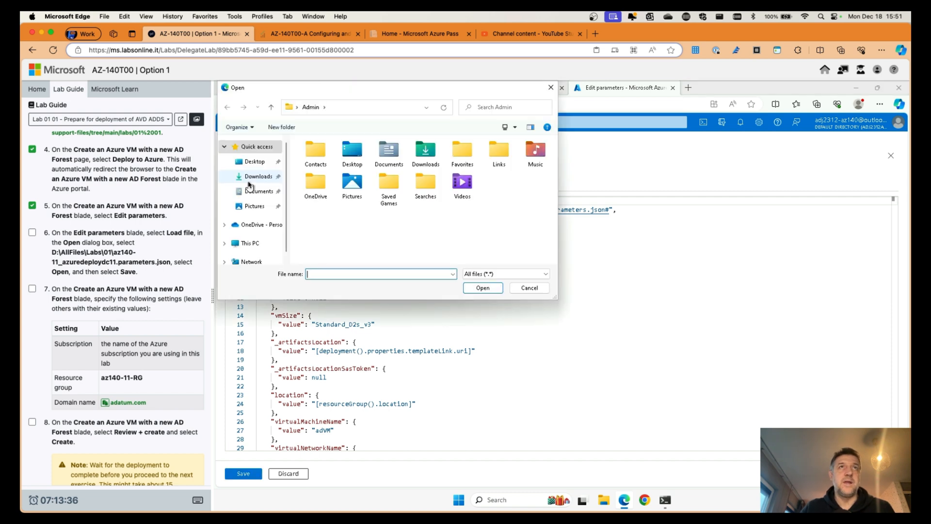
{"action": "left_click", "coordinate": [250, 243]}
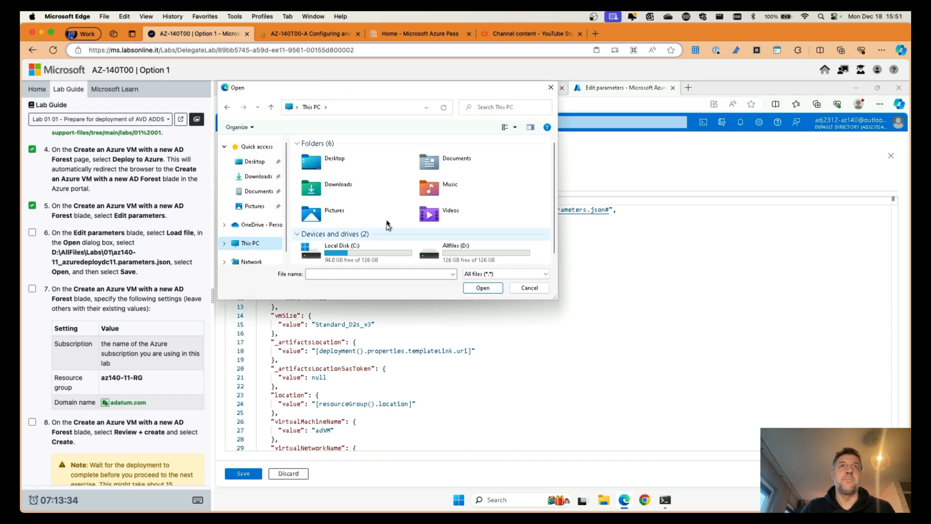
{"action": "double_click", "coordinate": [459, 257]}
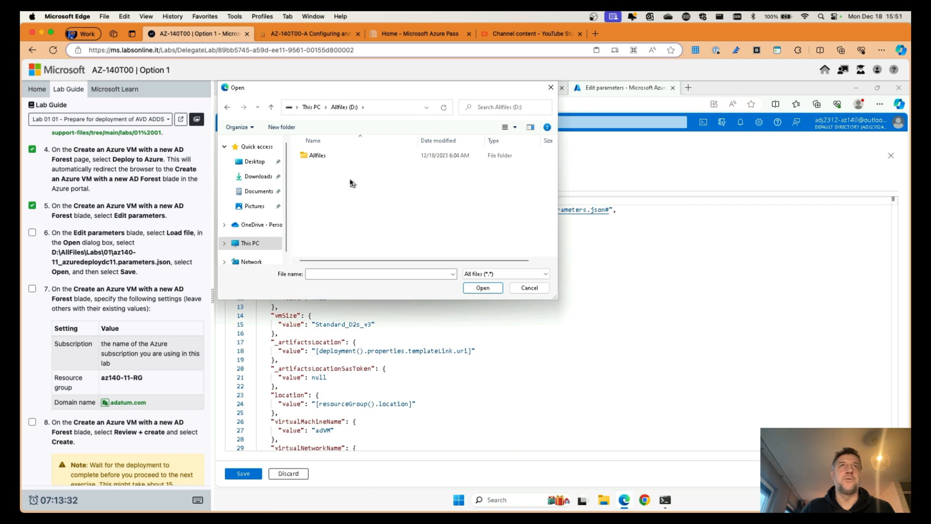
{"action": "double_click", "coordinate": [319, 155]}
{"action": "double_click", "coordinate": [315, 169]}
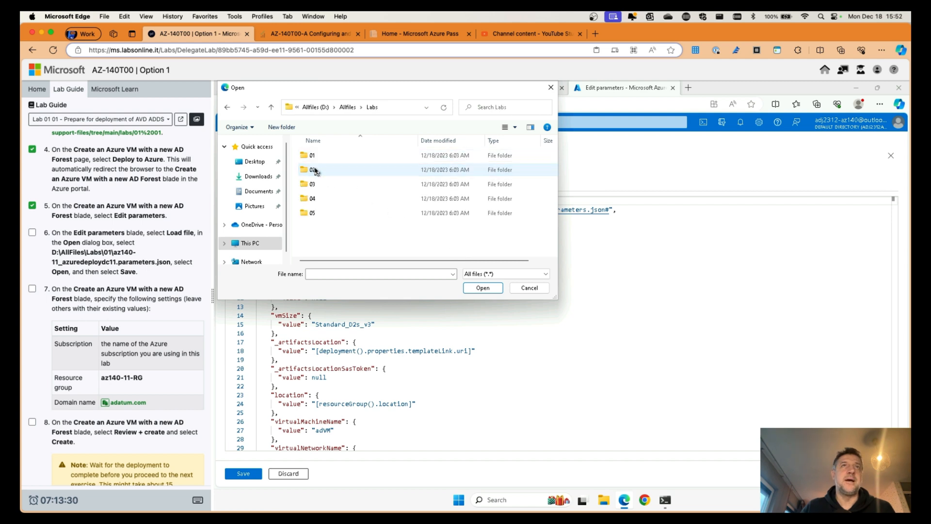
{"action": "double_click", "coordinate": [312, 155]}
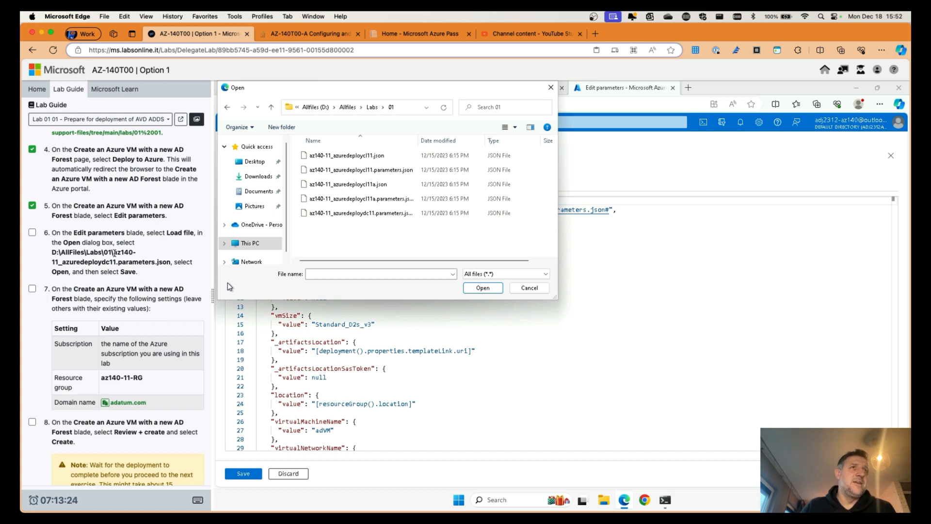
{"action": "left_click_drag", "start_coordinate": [114, 252], "coordinate": [172, 263]}
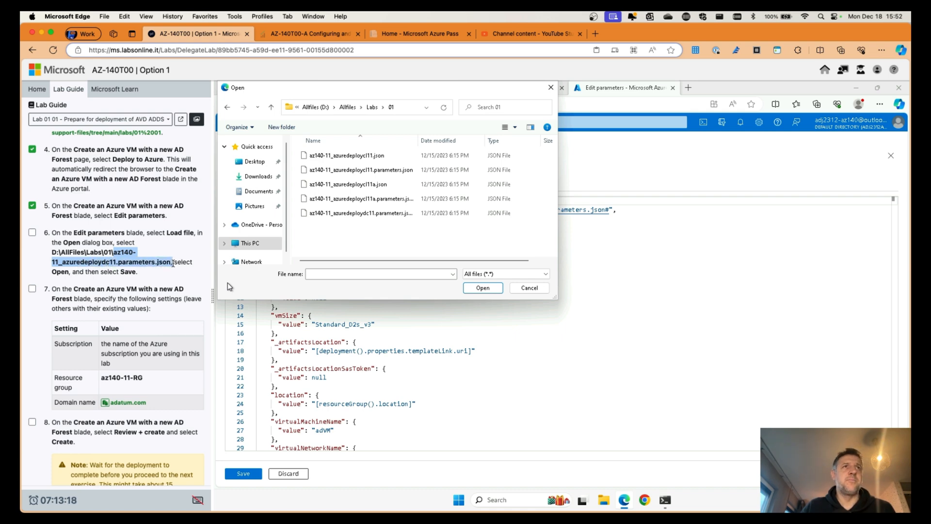
{"action": "left_click", "coordinate": [372, 213]}
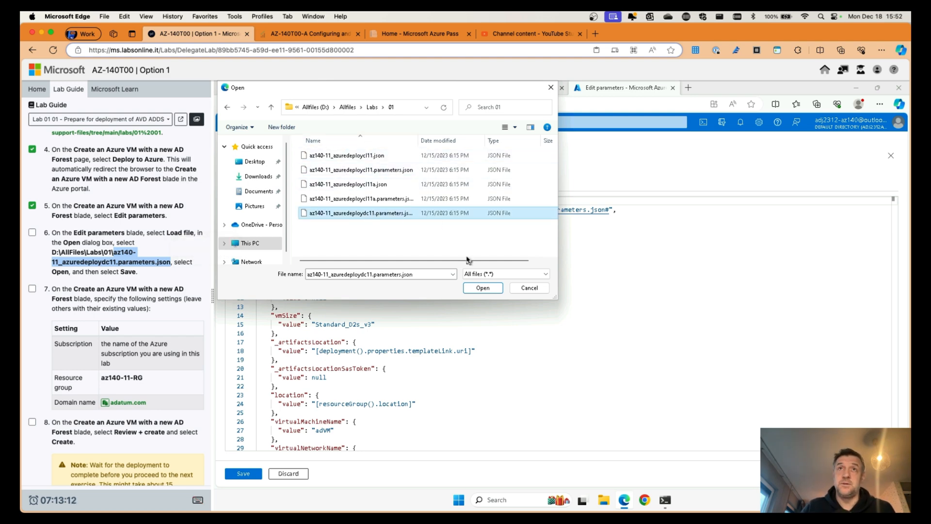
{"action": "left_click", "coordinate": [482, 288]}
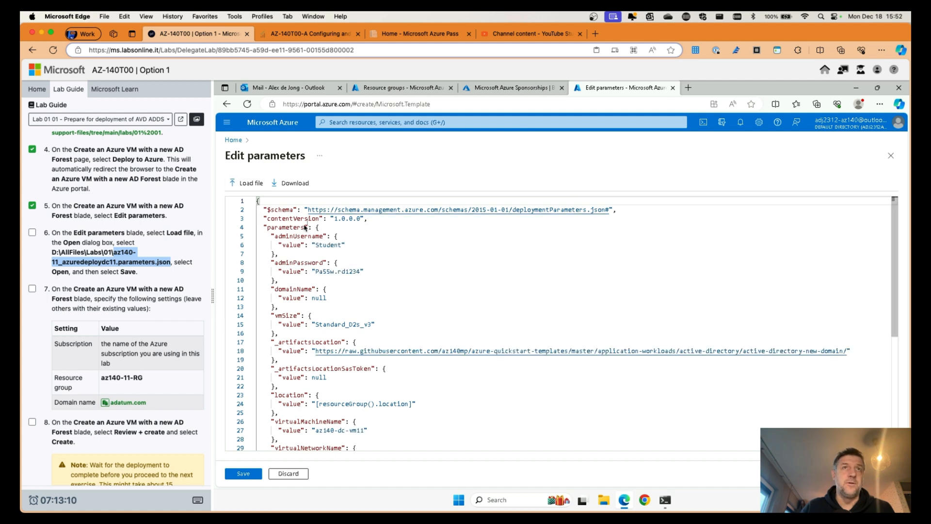
Step: Review the loaded parameter values and save them to the Custom deployment form
{"action": "left_click", "coordinate": [169, 273]}
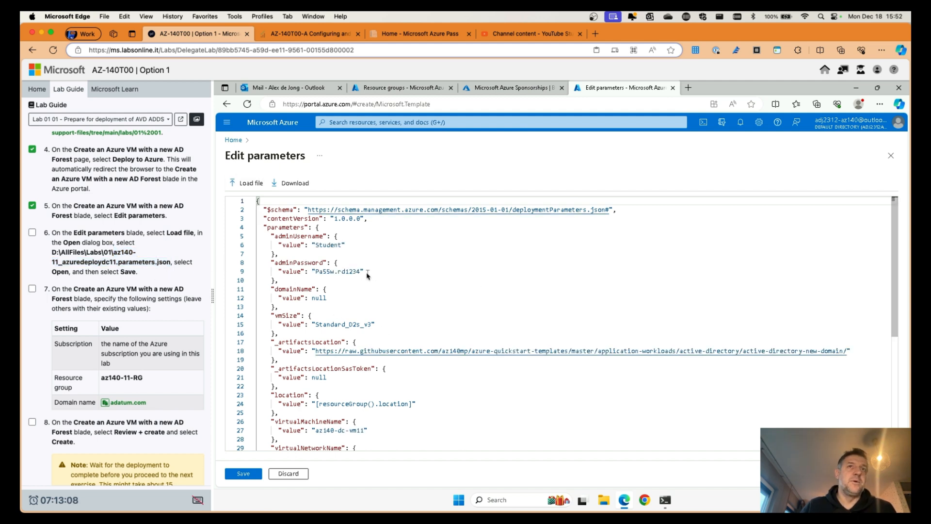
{"action": "scroll", "coordinate": [360, 276], "scroll_direction": "down", "scroll_amount": 5}
{"action": "scroll", "coordinate": [361, 277], "scroll_direction": "down", "scroll_amount": 3}
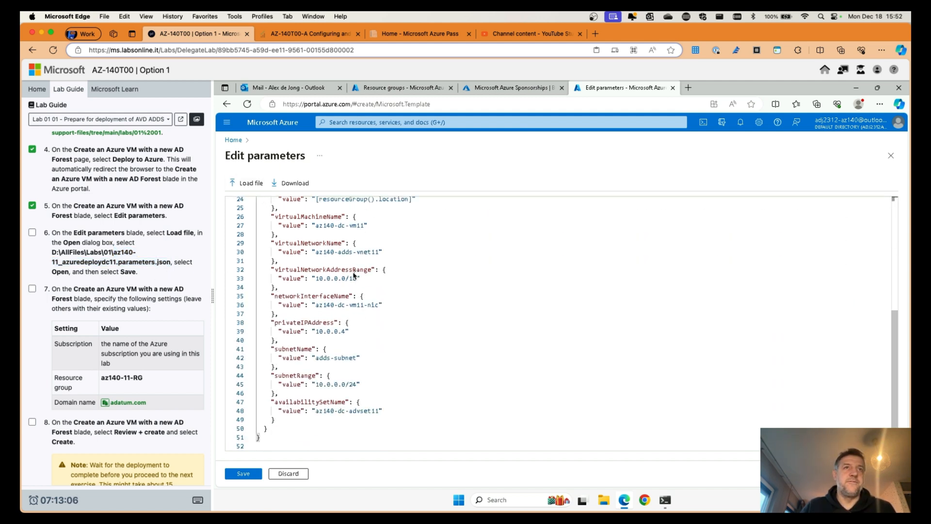
{"action": "scroll", "coordinate": [354, 275], "scroll_direction": "up", "scroll_amount": 8}
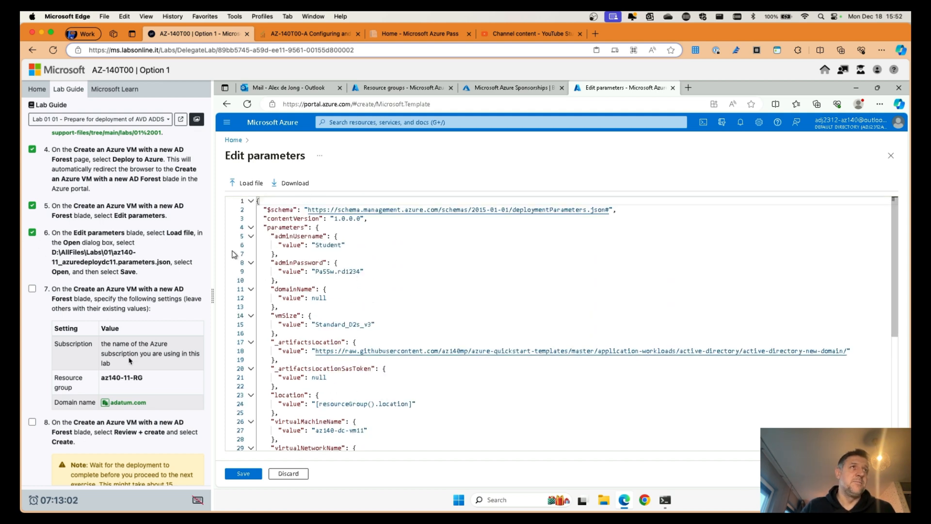
{"action": "left_click", "coordinate": [245, 473]}
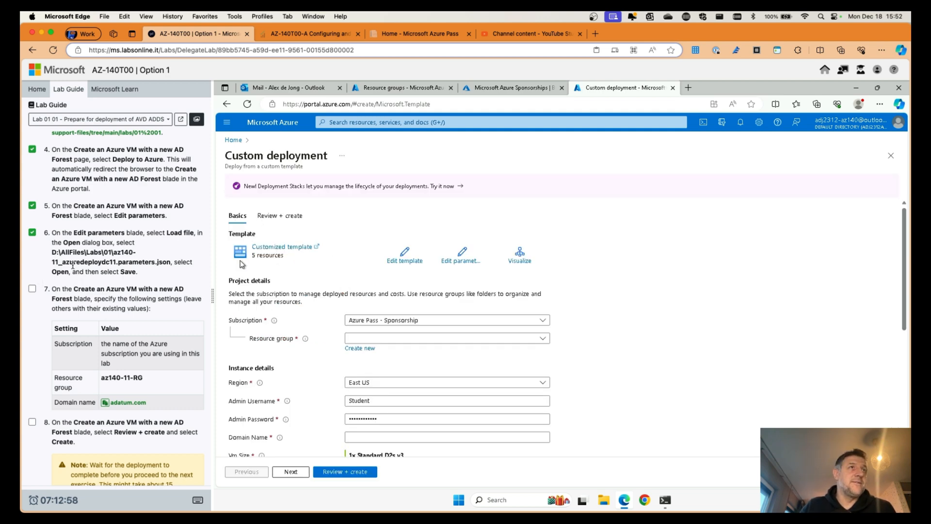
Step: Select az140-11-RG as the deployment's resource group
{"action": "scroll", "coordinate": [73, 265], "scroll_direction": "down", "scroll_amount": 5}
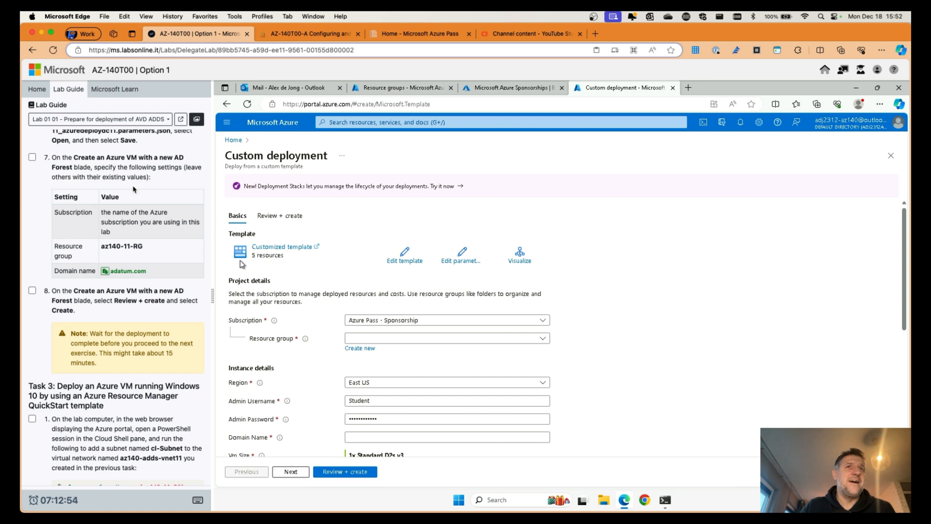
{"action": "left_click", "coordinate": [542, 338]}
{"action": "left_click", "coordinate": [377, 371]}
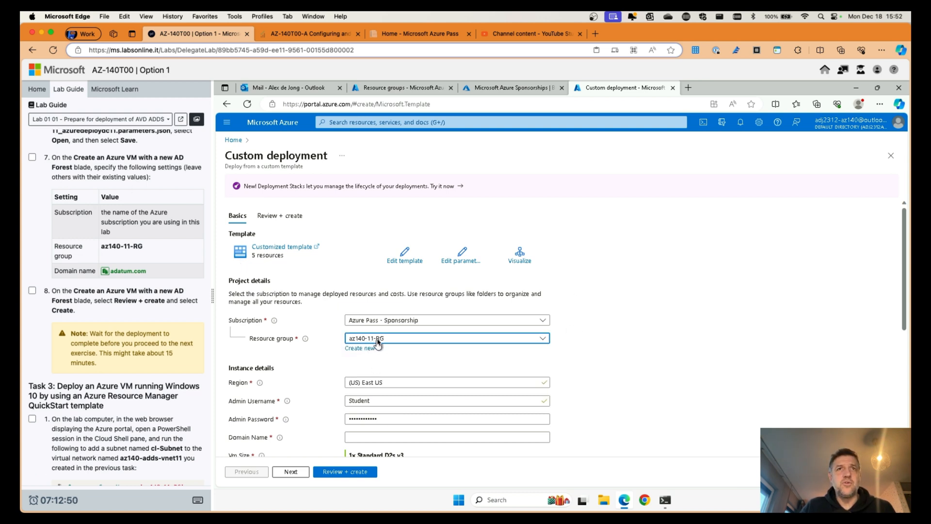
Step: Enter adatum.com as the Domain Name in the instance details
{"action": "scroll", "coordinate": [665, 346], "scroll_direction": "down", "scroll_amount": 3}
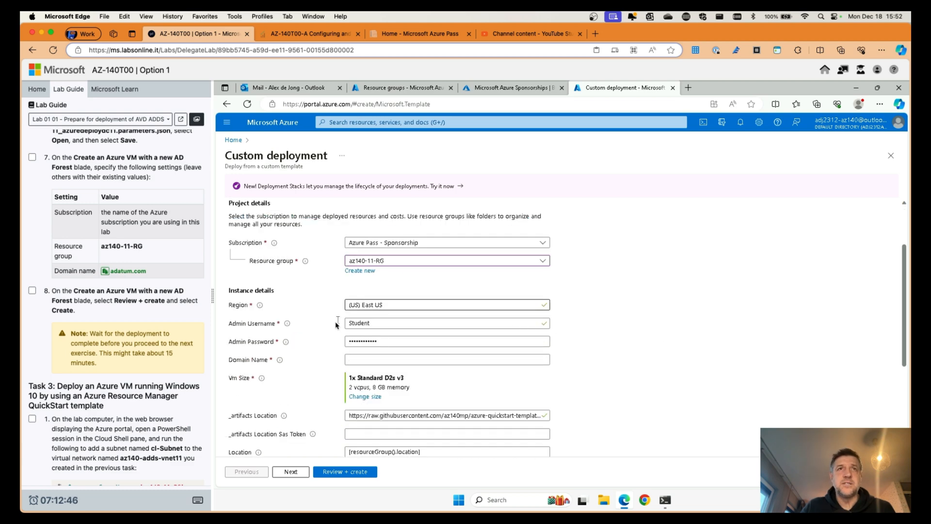
{"action": "left_click", "coordinate": [380, 343]}
{"action": "left_click", "coordinate": [376, 361]}
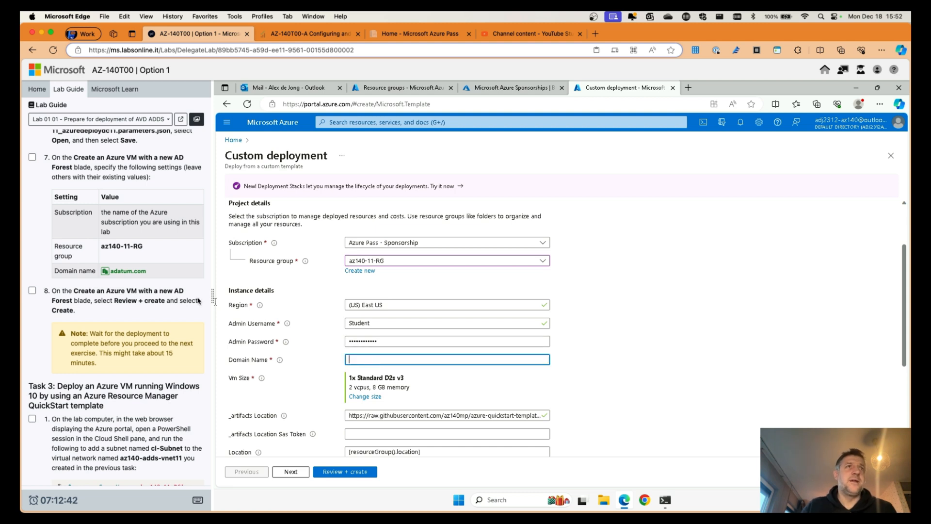
{"action": "left_click", "coordinate": [128, 271]}
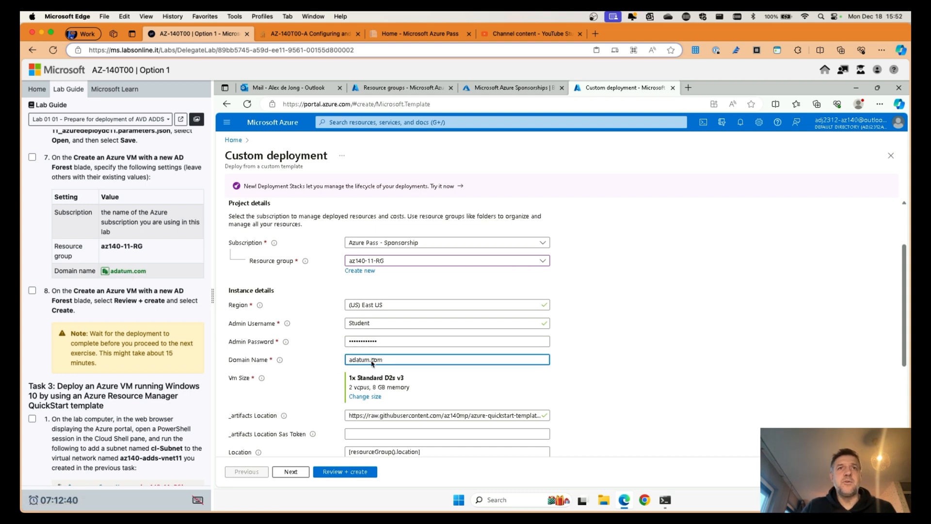
{"action": "left_click", "coordinate": [674, 367]}
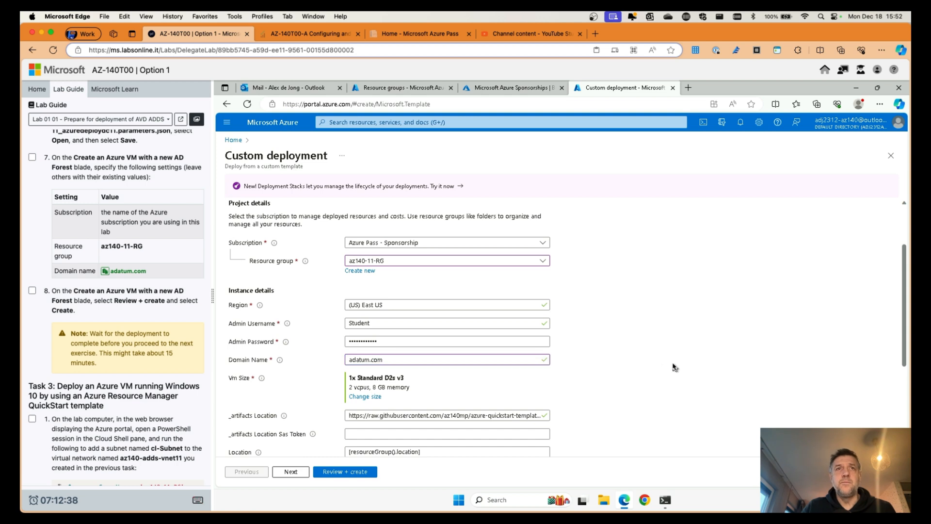
Step: Tick step 8 as done in the lab guide
{"action": "scroll", "coordinate": [674, 367], "scroll_direction": "down", "scroll_amount": 2}
{"action": "scroll", "coordinate": [111, 317], "scroll_direction": "down", "scroll_amount": 2}
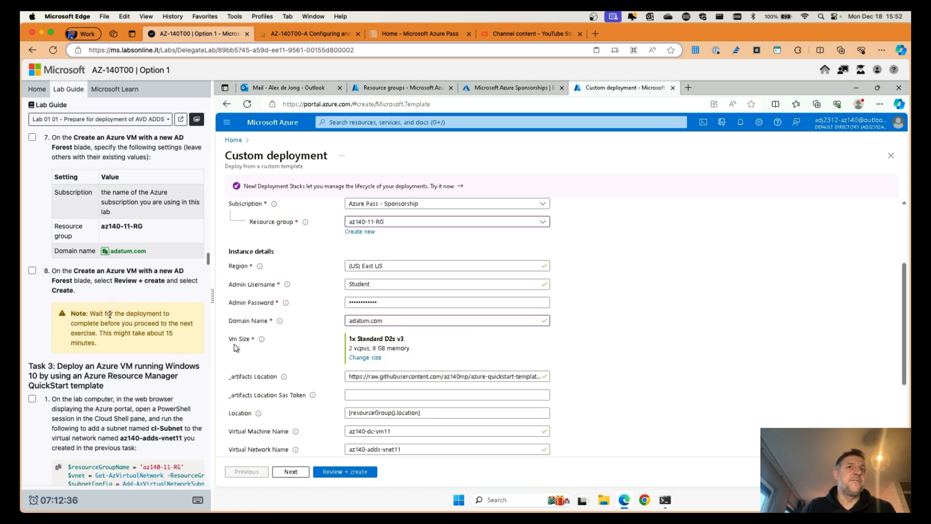
{"action": "left_click", "coordinate": [31, 262]}
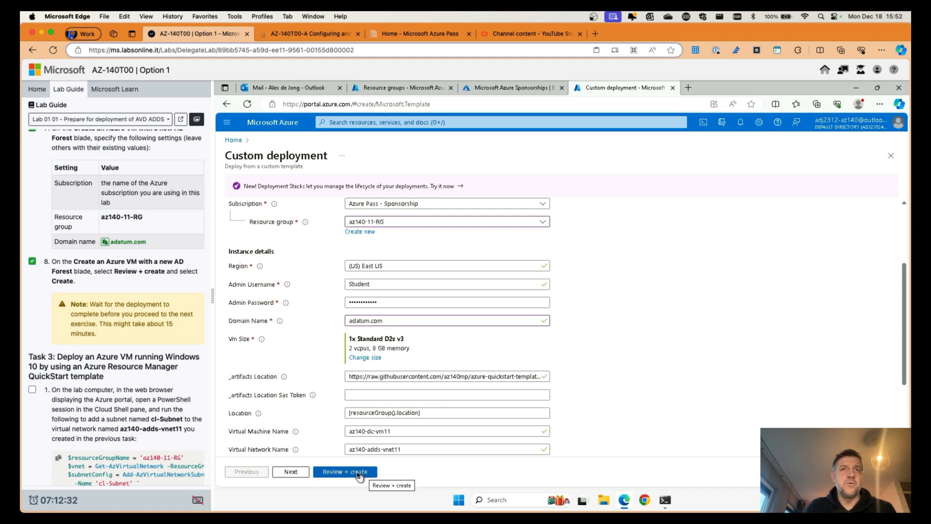
{"action": "left_click_drag", "start_coordinate": [905, 307], "coordinate": [904, 379]}
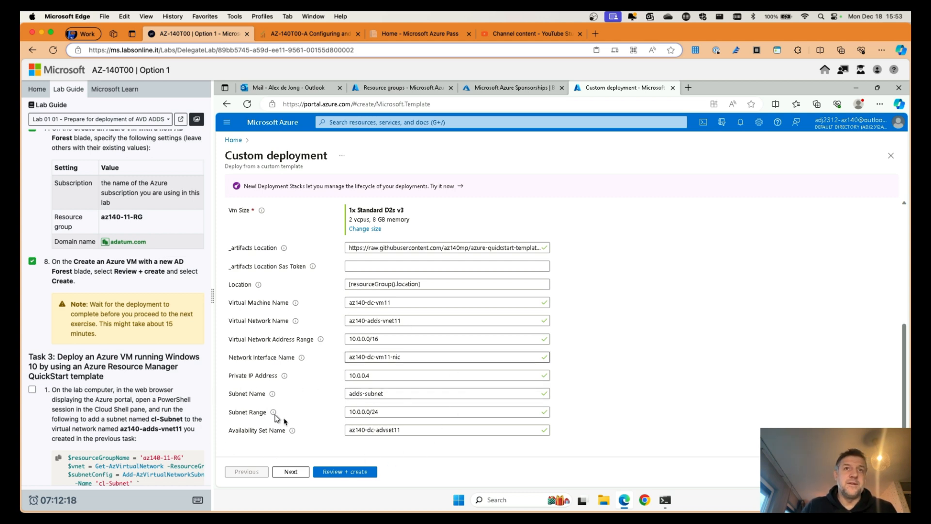
{"action": "left_click", "coordinate": [346, 472]}
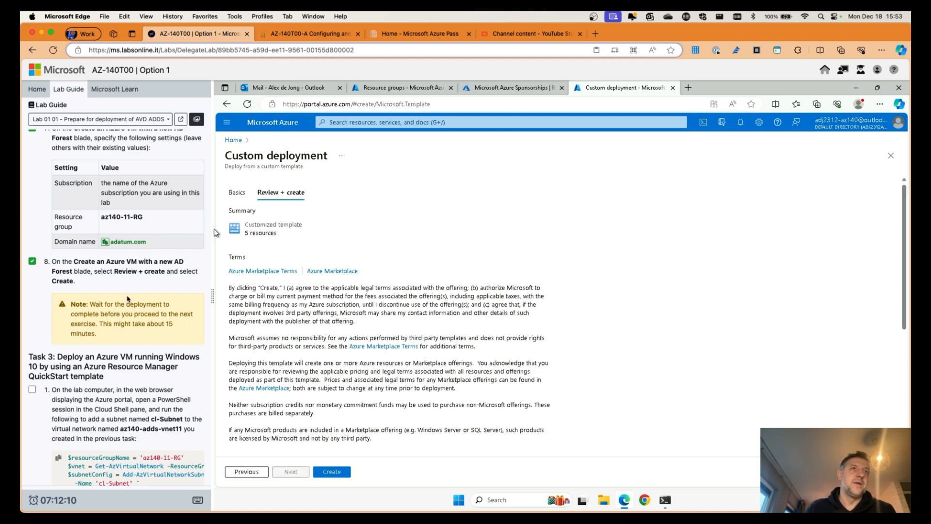
{"action": "scroll", "coordinate": [374, 341], "scroll_direction": "down", "scroll_amount": 5}
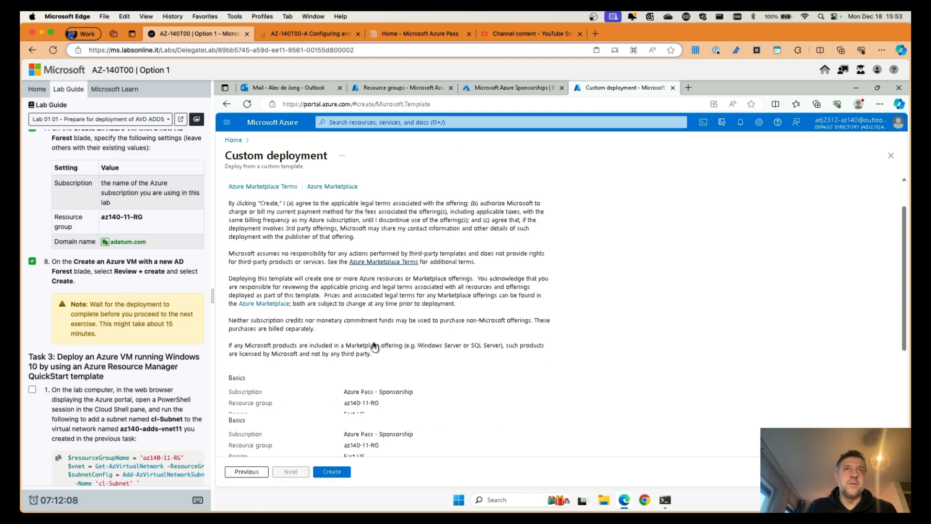
{"action": "left_click", "coordinate": [342, 469]}
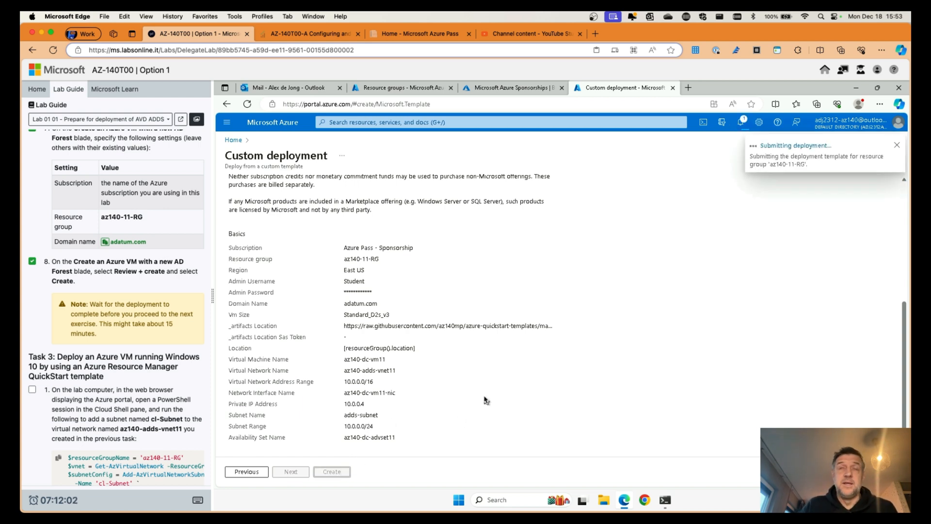
{"action": "scroll", "coordinate": [105, 316], "scroll_direction": "up", "scroll_amount": 5}
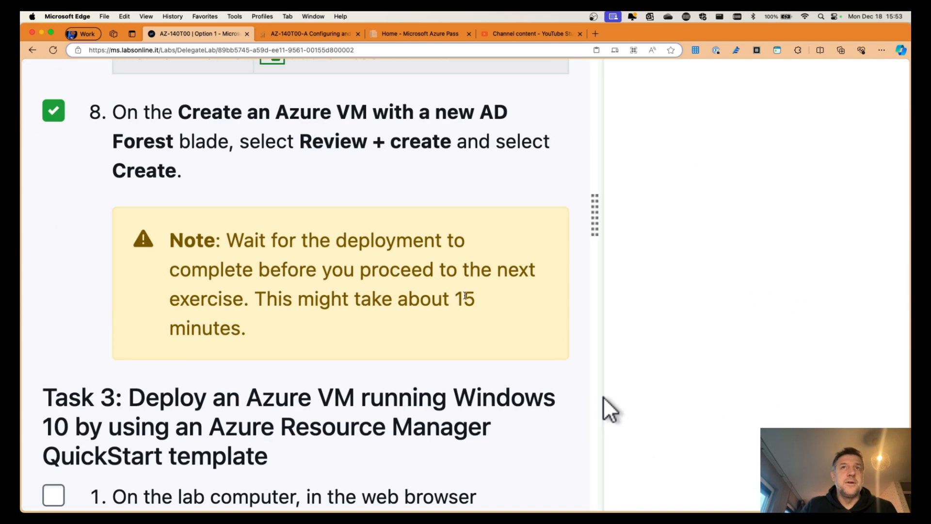
{"action": "scroll", "coordinate": [604, 397], "scroll_direction": "down", "scroll_amount": 5}
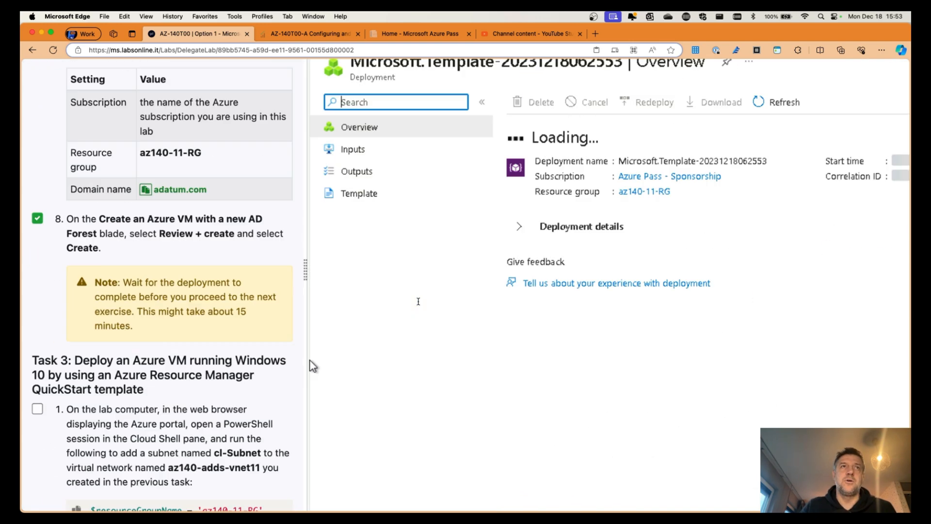
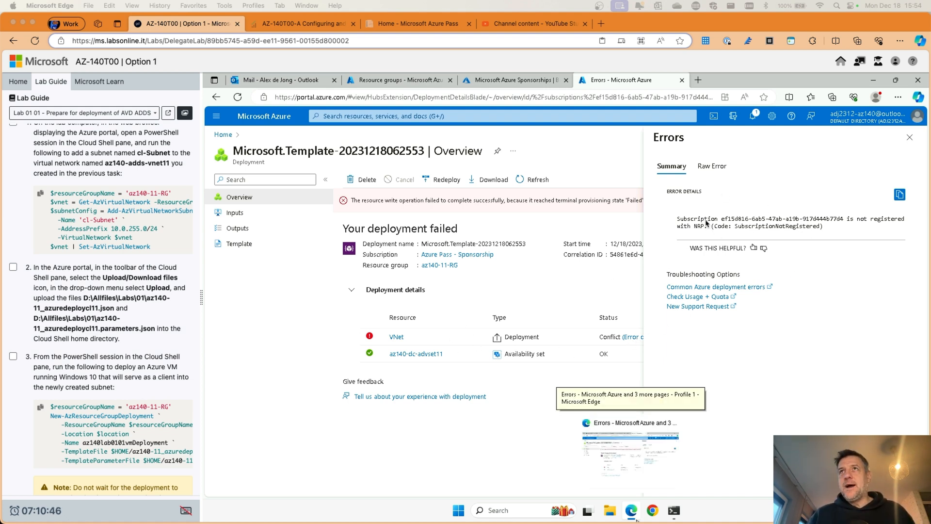
Step: Read the failed VNet's operation details to find its 'not registered with NRP' error
{"action": "left_click", "coordinate": [910, 137]}
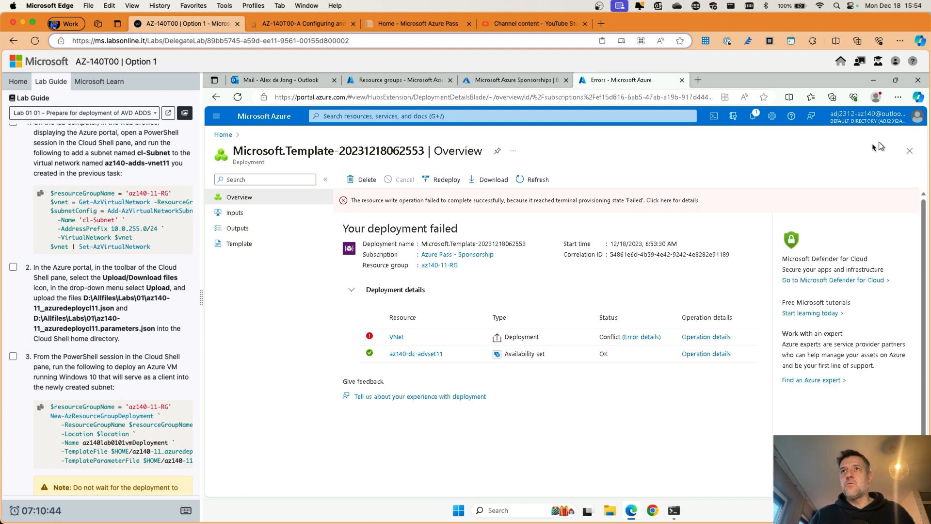
{"action": "left_click", "coordinate": [691, 338]}
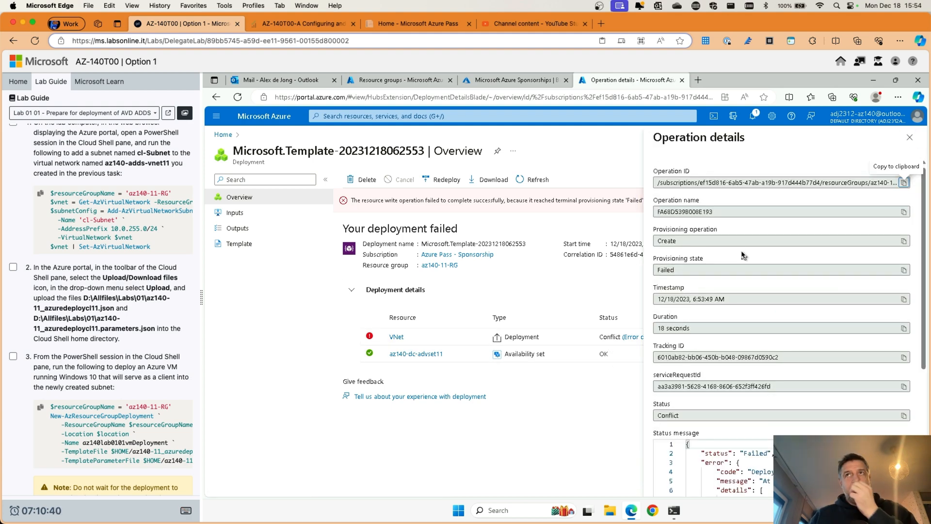
{"action": "scroll", "coordinate": [747, 264], "scroll_direction": "down", "scroll_amount": 4}
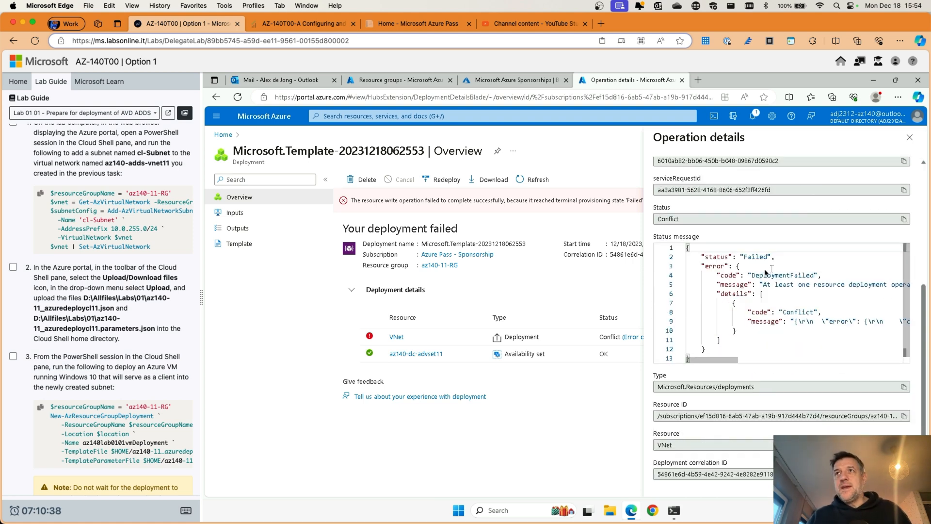
{"action": "scroll", "coordinate": [784, 290], "scroll_direction": "down", "scroll_amount": 1}
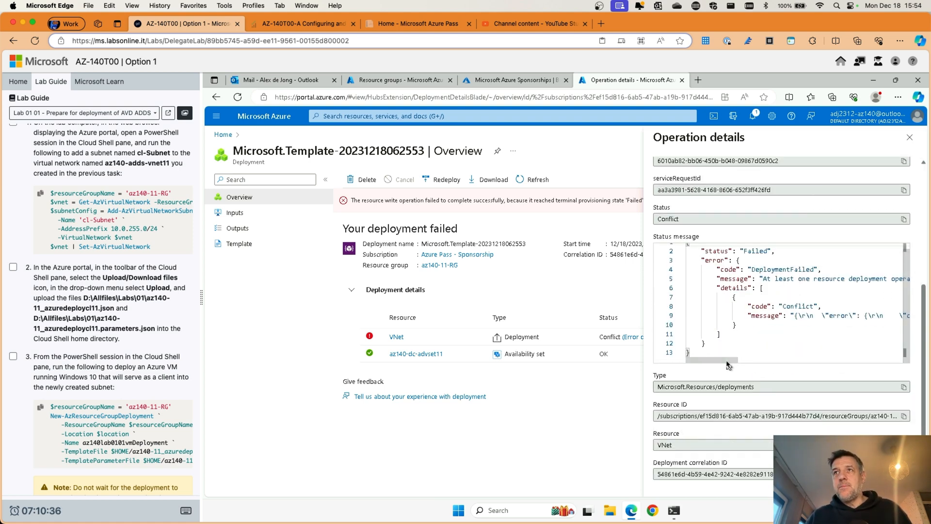
{"action": "left_click_drag", "start_coordinate": [738, 364], "coordinate": [867, 365]}
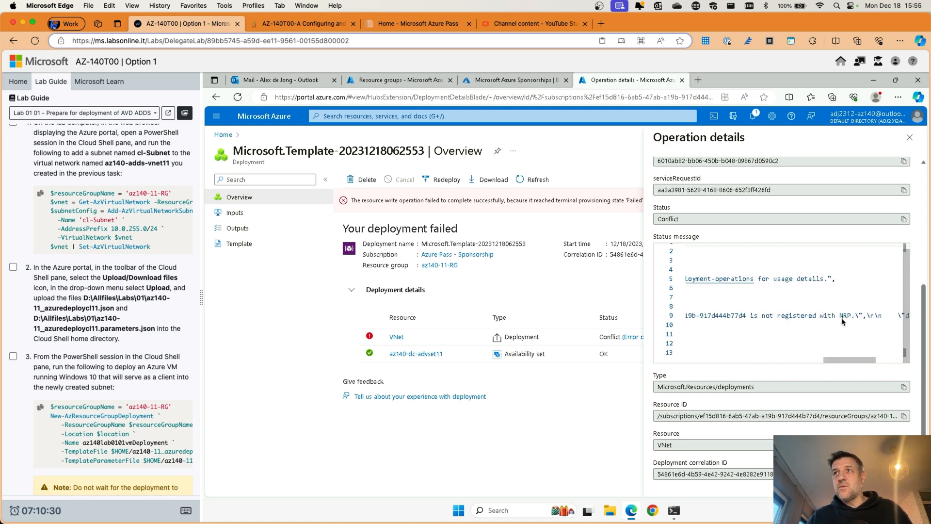
{"action": "left_click_drag", "start_coordinate": [839, 319], "coordinate": [845, 318]}
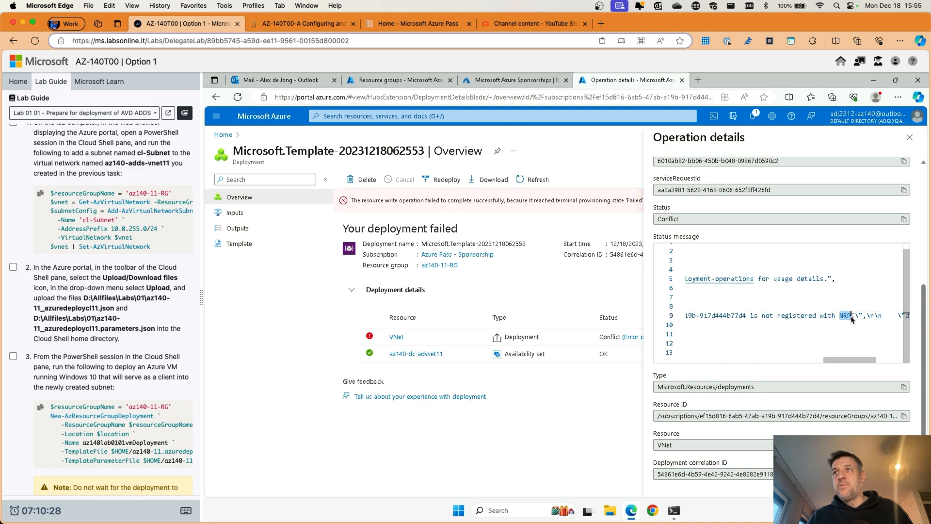
{"action": "scroll", "coordinate": [844, 359], "scroll_direction": "left", "scroll_amount": 5}
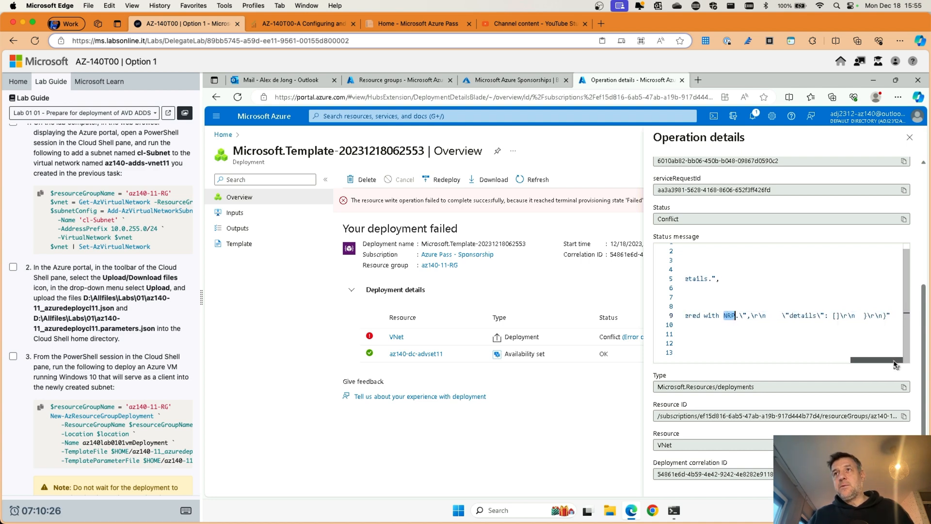
{"action": "left_click_drag", "start_coordinate": [759, 362], "coordinate": [678, 365]}
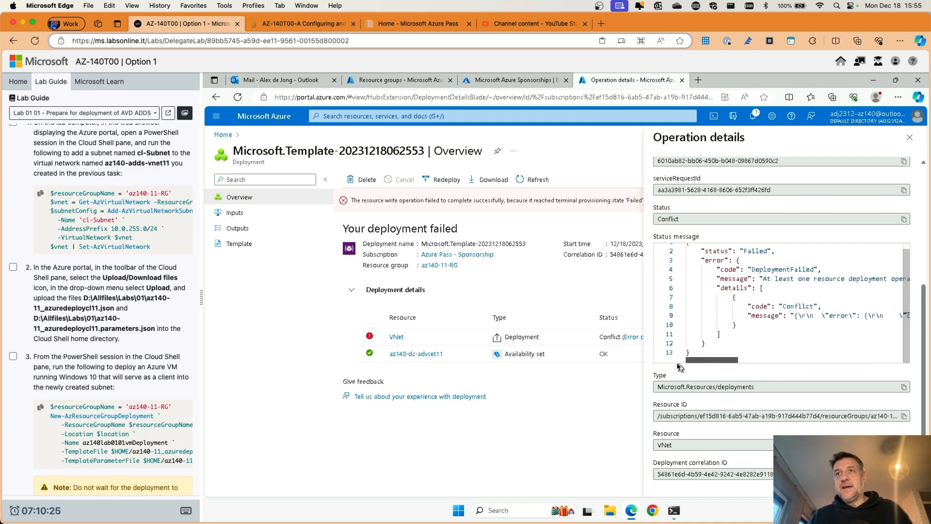
{"action": "left_click", "coordinate": [909, 138]}
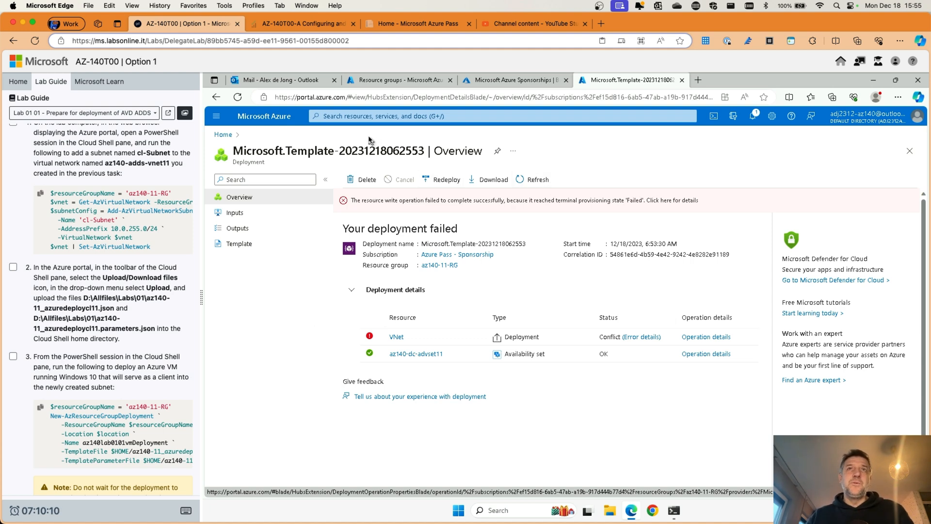
Step: Check the Azure Pass - Sponsorship resource providers, confirming Microsoft.Network is Registered
{"action": "left_click", "coordinate": [351, 117]}
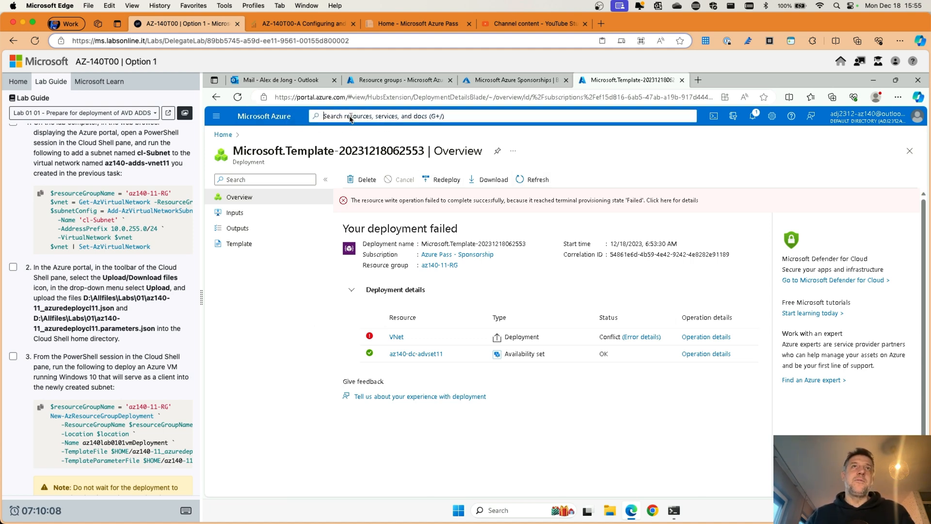
{"action": "left_click", "coordinate": [432, 230]}
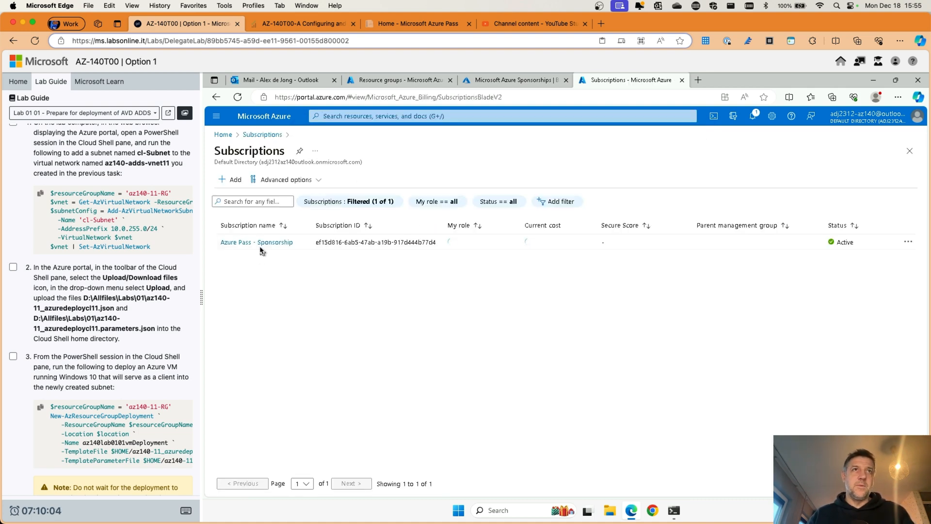
{"action": "left_click", "coordinate": [261, 243]}
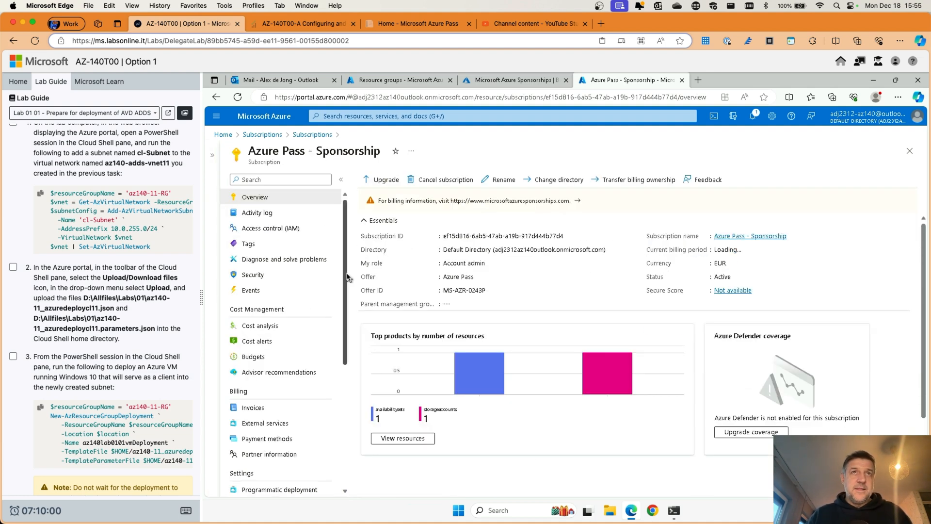
{"action": "scroll", "coordinate": [346, 333], "scroll_direction": "down", "scroll_amount": 3}
{"action": "scroll", "coordinate": [346, 334], "scroll_direction": "down", "scroll_amount": 5}
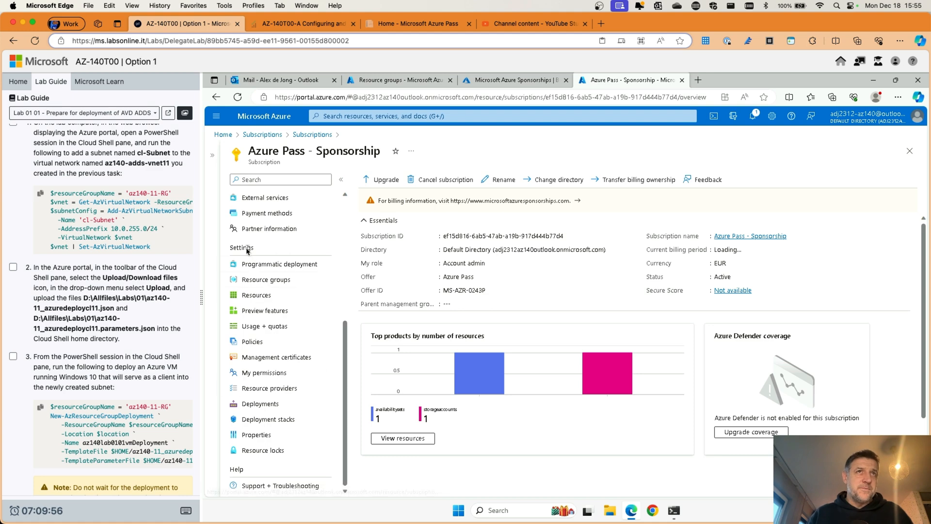
{"action": "left_click", "coordinate": [268, 388]}
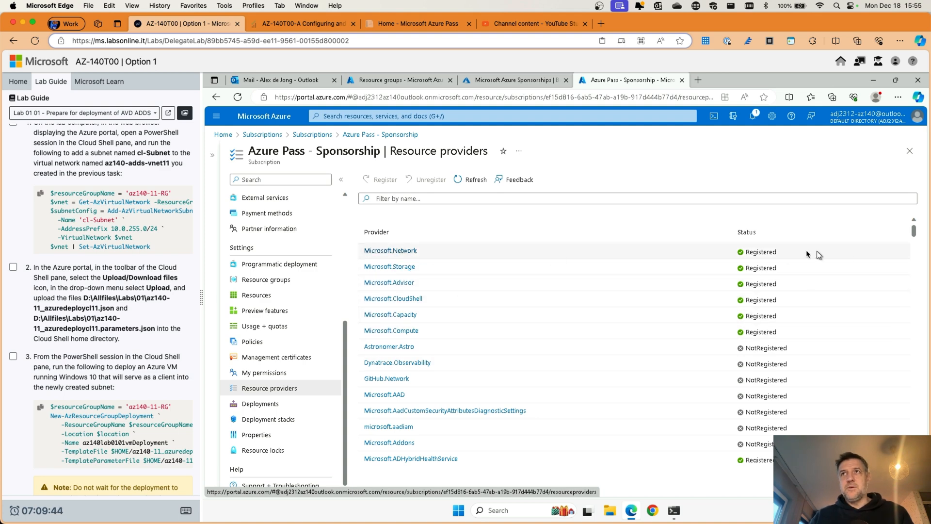
{"action": "scroll", "coordinate": [670, 294], "scroll_direction": "down", "scroll_amount": 1}
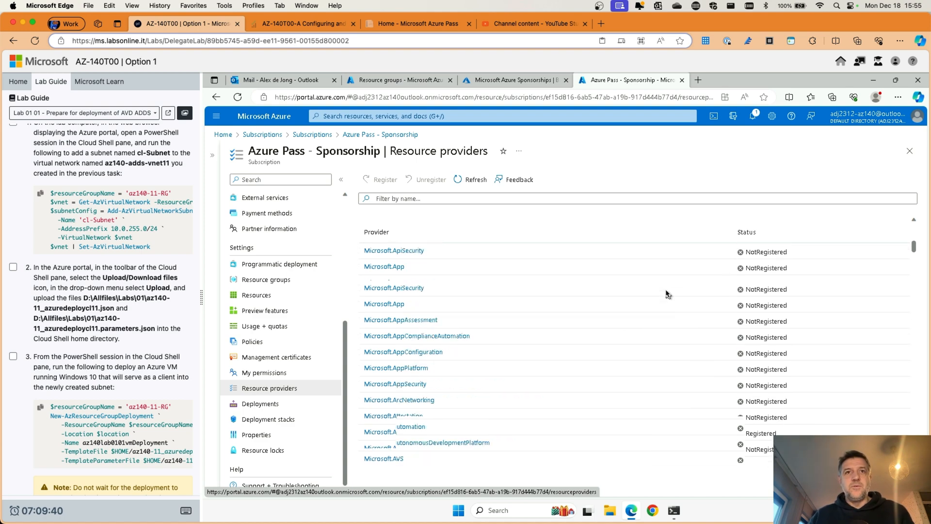
{"action": "scroll", "coordinate": [667, 293], "scroll_direction": "up", "scroll_amount": 1}
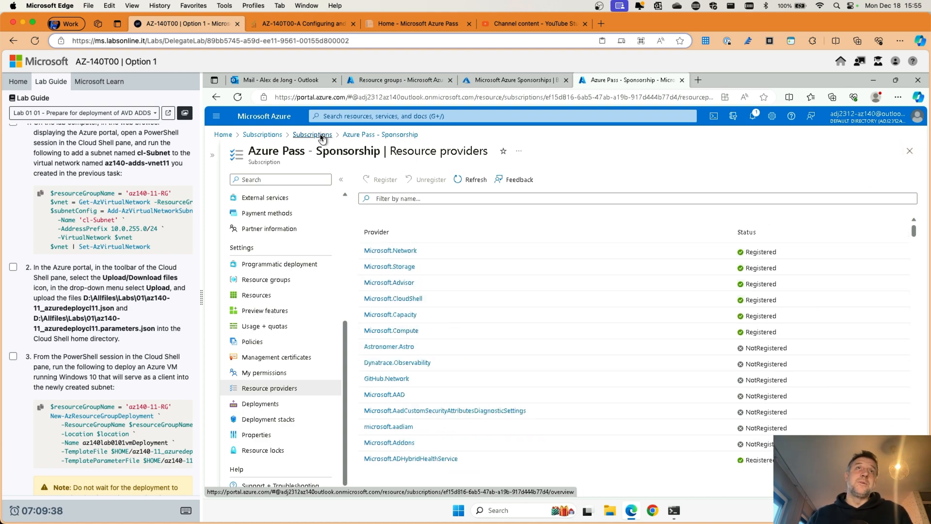
{"action": "left_click", "coordinate": [289, 118]}
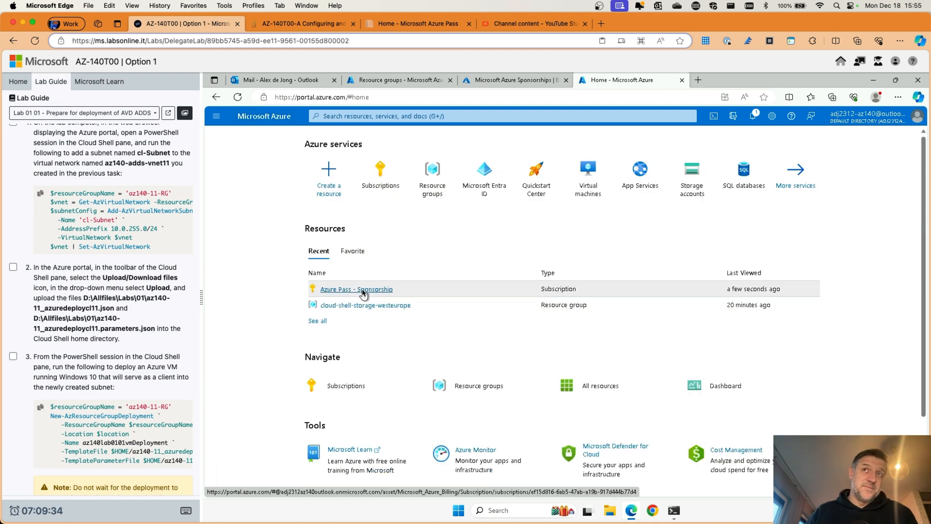
Step: Open the az140-11-RG resource group from the Resource groups list
{"action": "left_click", "coordinate": [361, 290]}
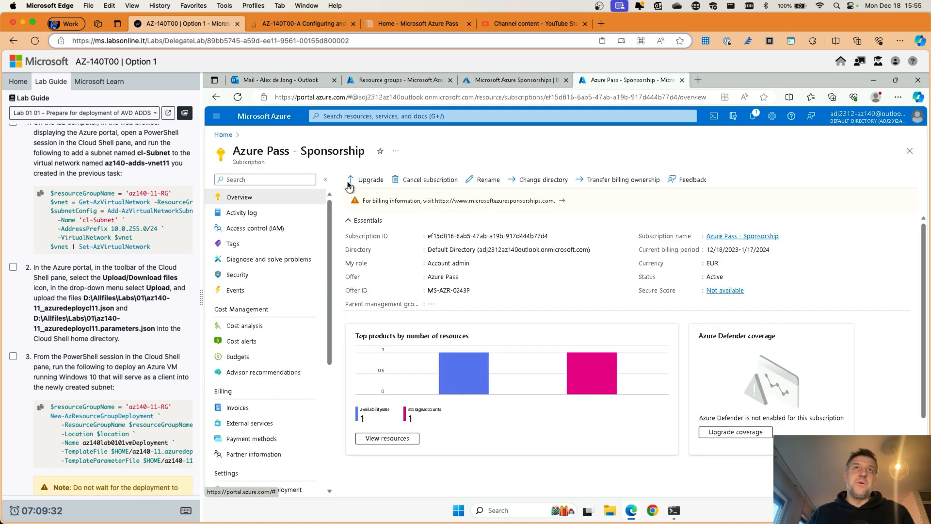
{"action": "left_click", "coordinate": [280, 124]}
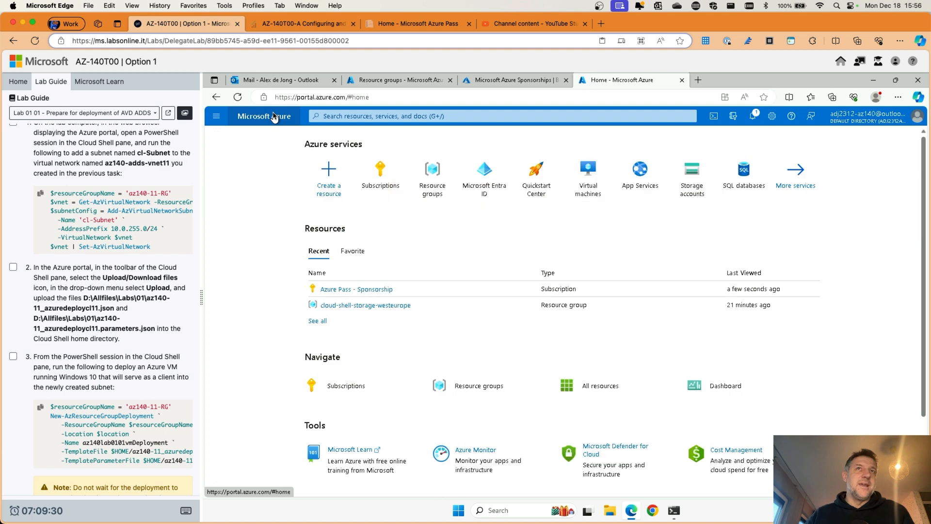
{"action": "left_click", "coordinate": [438, 190]}
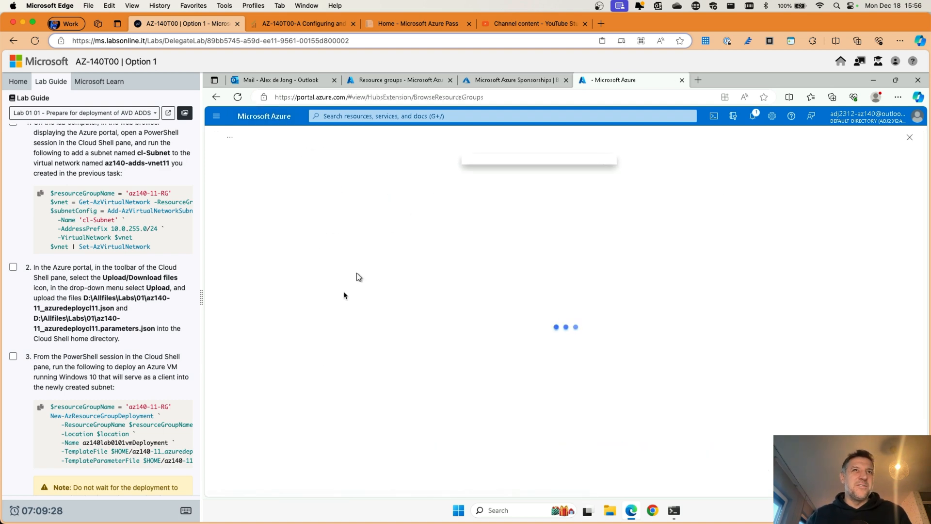
{"action": "left_click", "coordinate": [265, 259]}
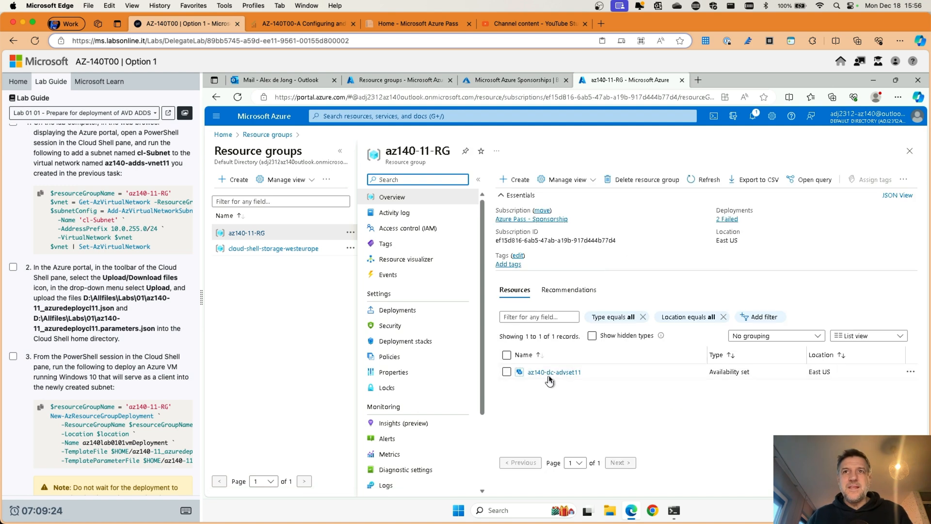
Step: Select the az140-dc-advset11 availability set and bring up the toolbar's extra actions
{"action": "left_click", "coordinate": [507, 372]}
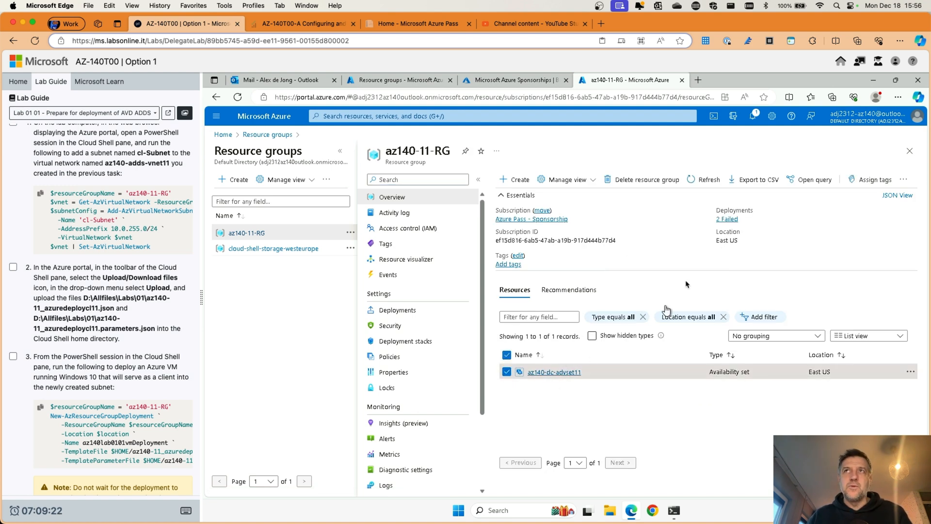
{"action": "left_click", "coordinate": [657, 181]}
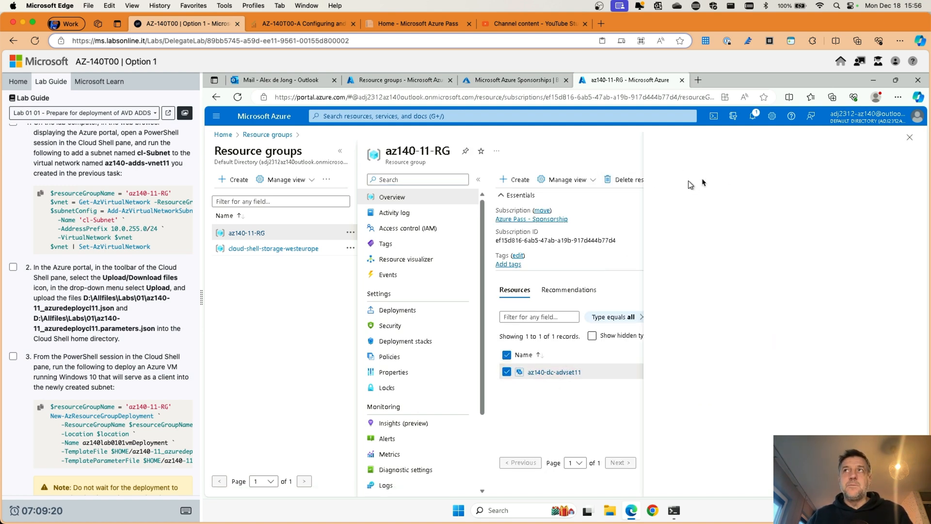
{"action": "left_click", "coordinate": [911, 139]}
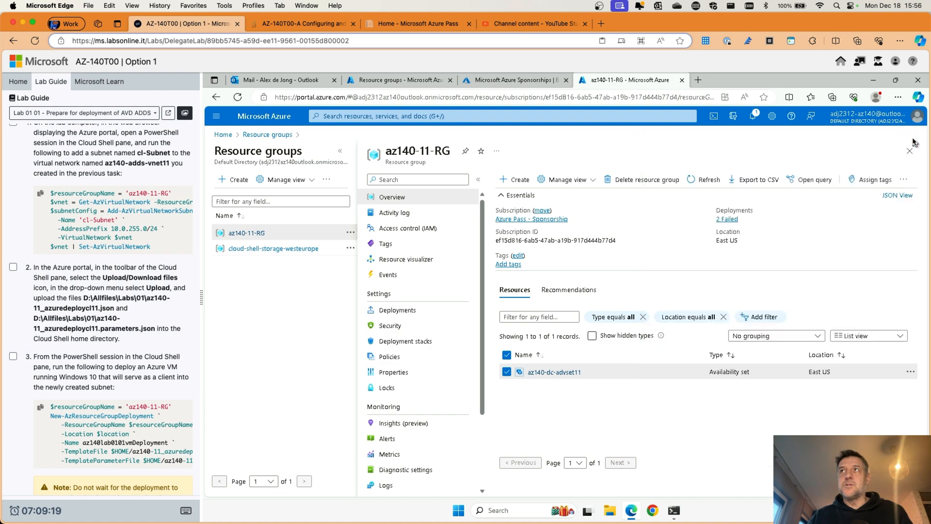
{"action": "left_click", "coordinate": [908, 180]}
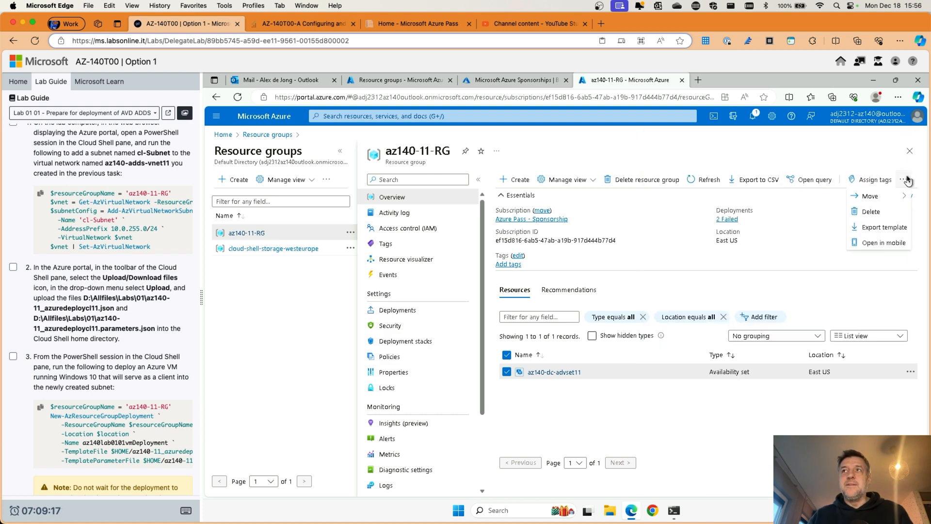
Step: Delete az140-dc-advset11, confirming with 'delete', leaving az140-11-RG with 0 resources
{"action": "left_click", "coordinate": [871, 212]}
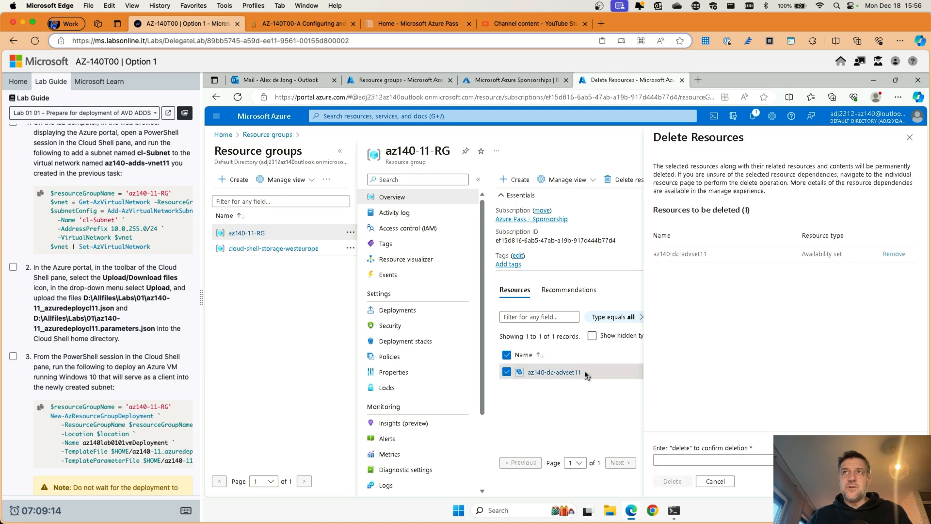
{"action": "left_click", "coordinate": [699, 461]}
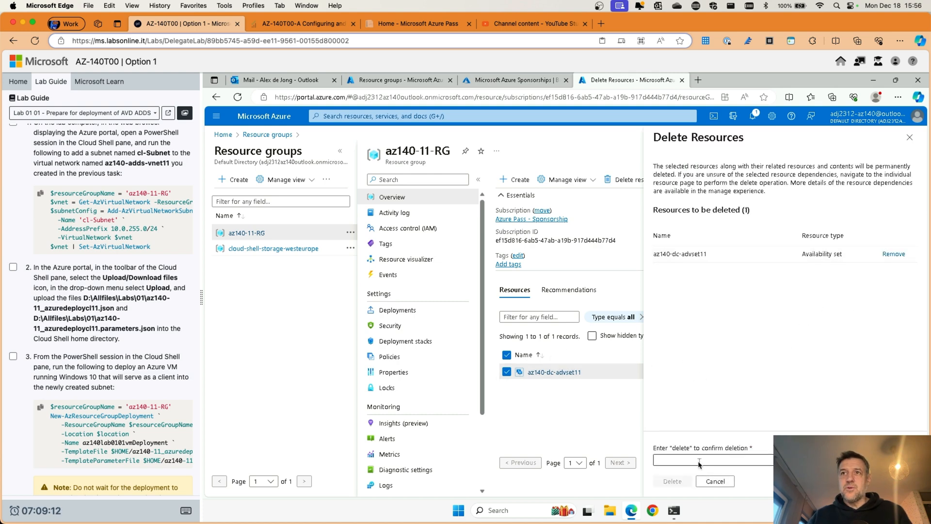
{"action": "type", "text": "delete"}
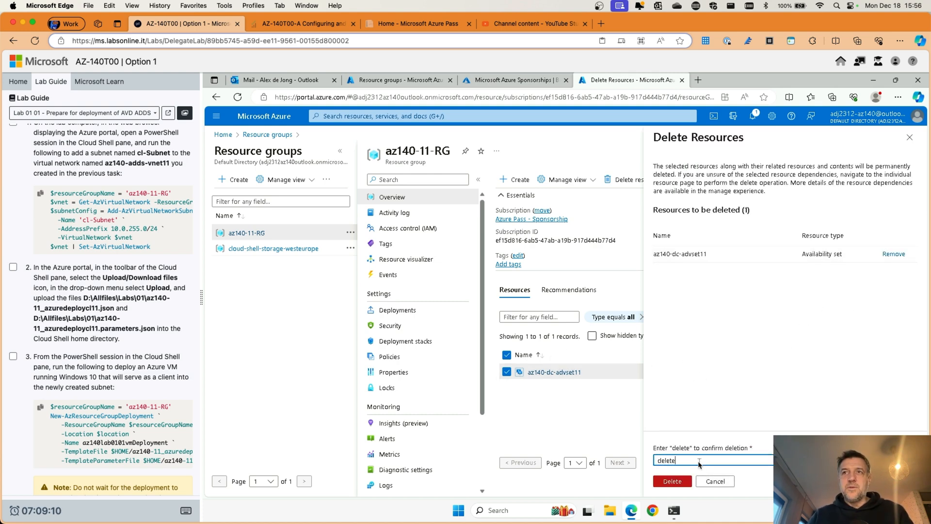
{"action": "left_click", "coordinate": [672, 481]}
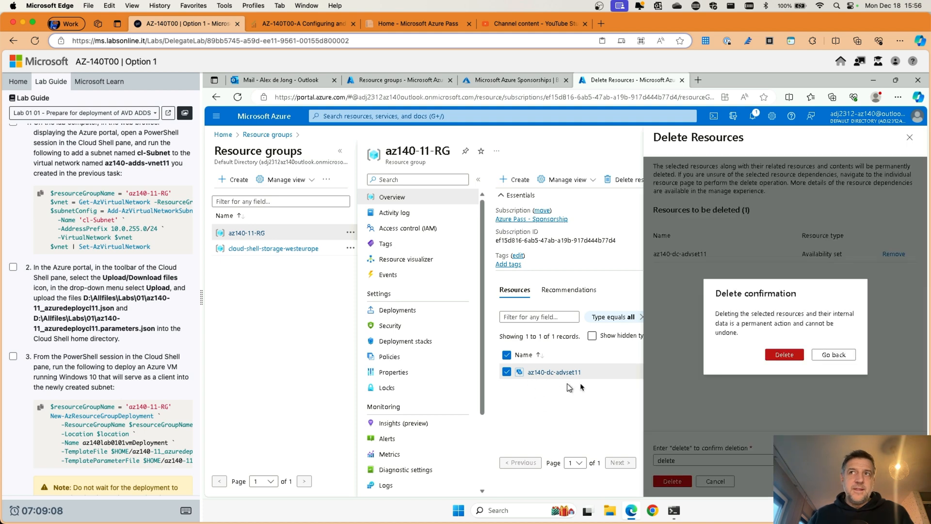
{"action": "left_click", "coordinate": [788, 357]}
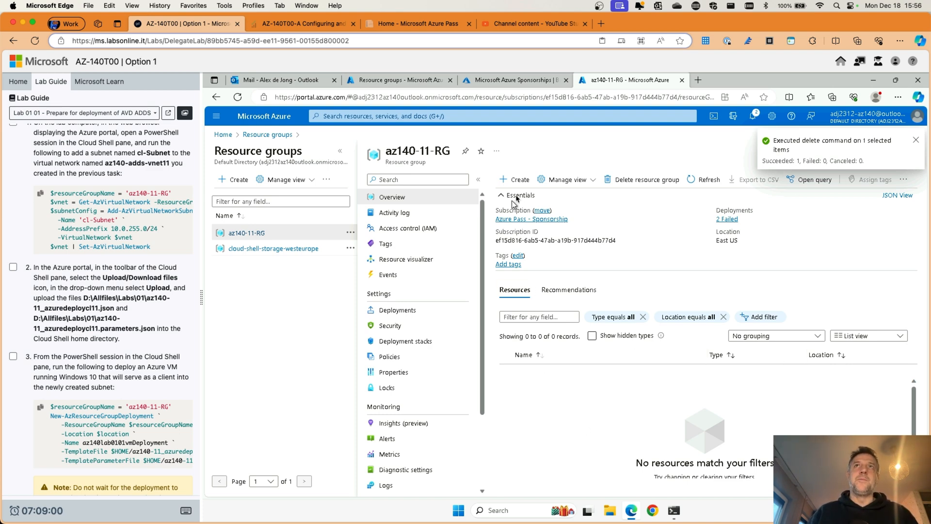
{"action": "scroll", "coordinate": [142, 316], "scroll_direction": "up", "scroll_amount": 10}
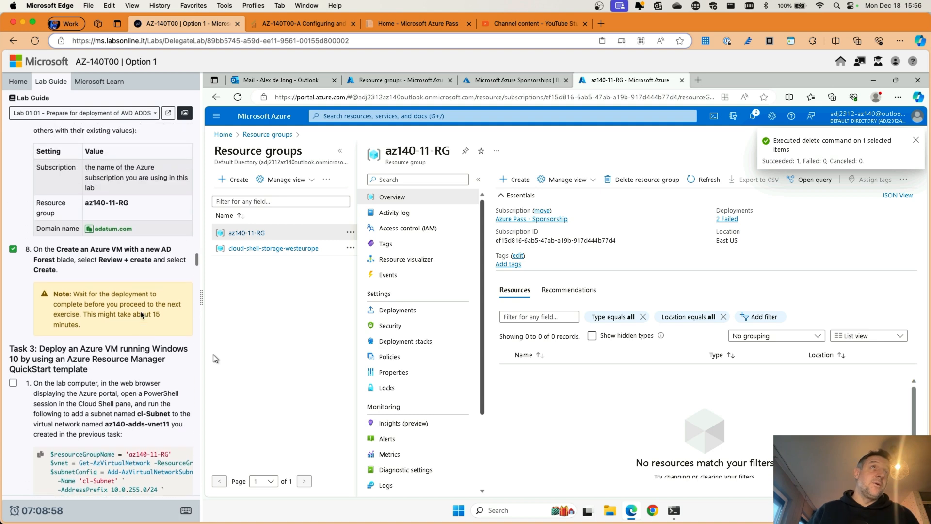
{"action": "scroll", "coordinate": [142, 315], "scroll_direction": "up", "scroll_amount": 10}
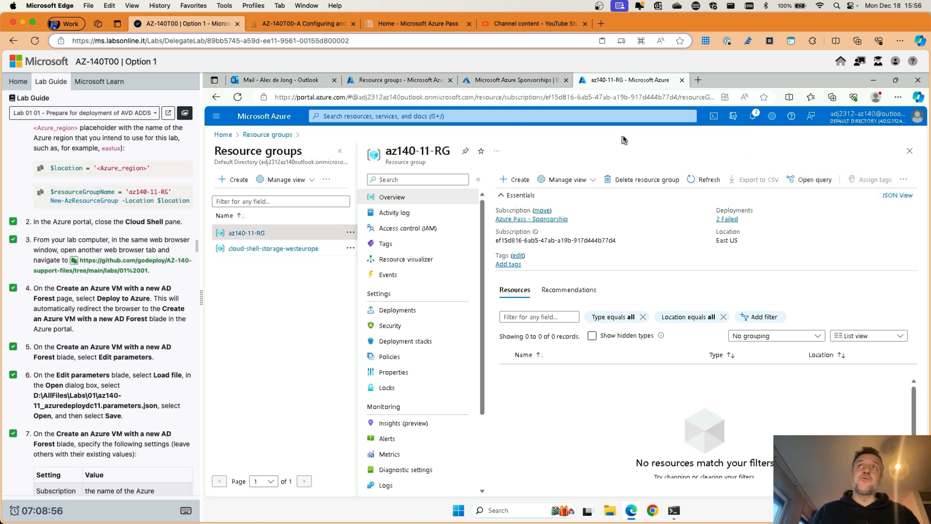
Step: Open the AZ-140-support-files labs/01 01 GitHub page in a new tab and choose Deploy to Azure
{"action": "left_click", "coordinate": [699, 81]}
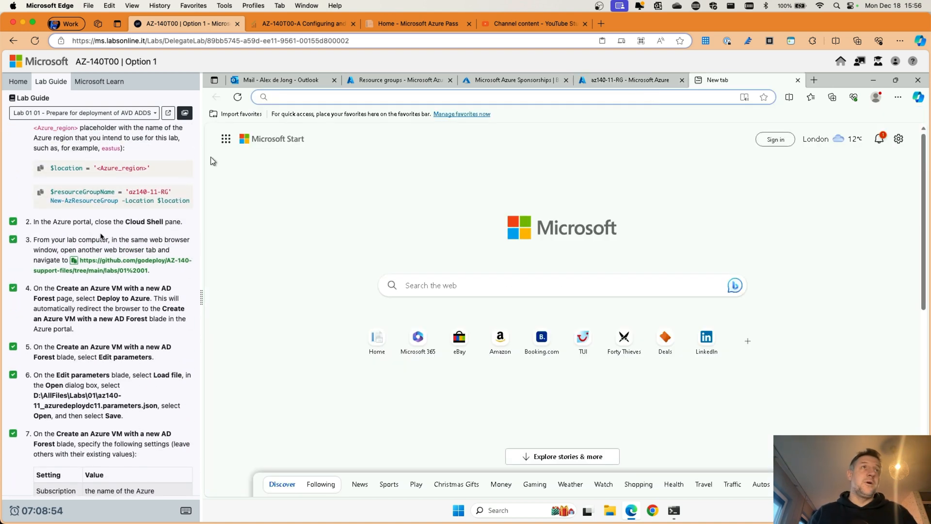
{"action": "left_click", "coordinate": [106, 266]}
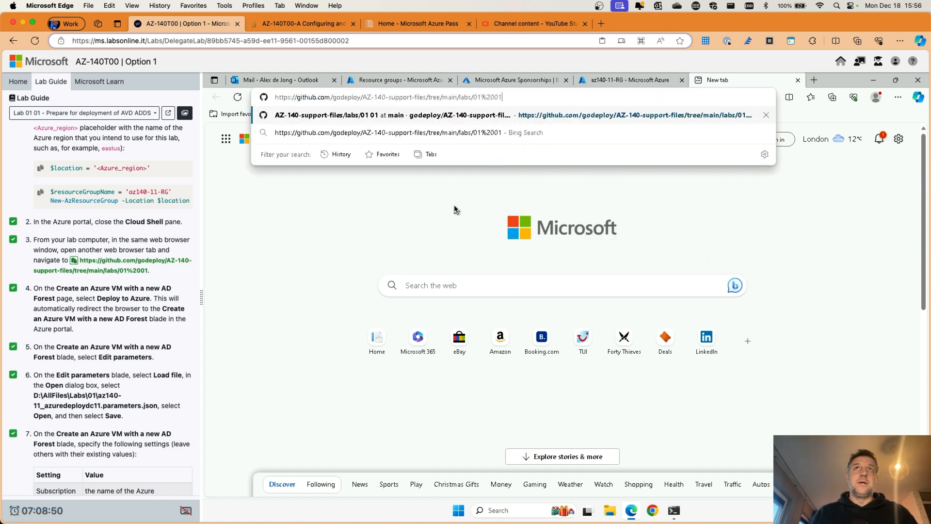
{"action": "key", "text": "Return"}
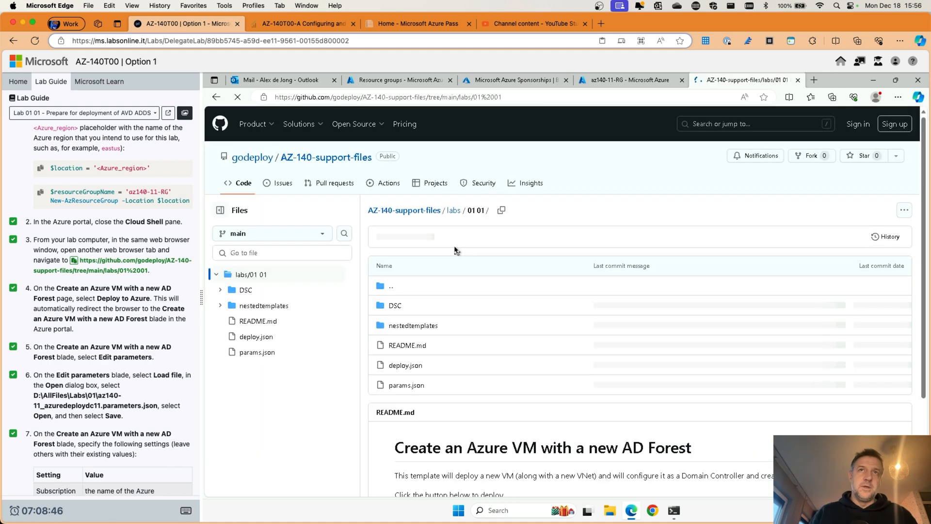
{"action": "scroll", "coordinate": [479, 374], "scroll_direction": "down", "scroll_amount": 3}
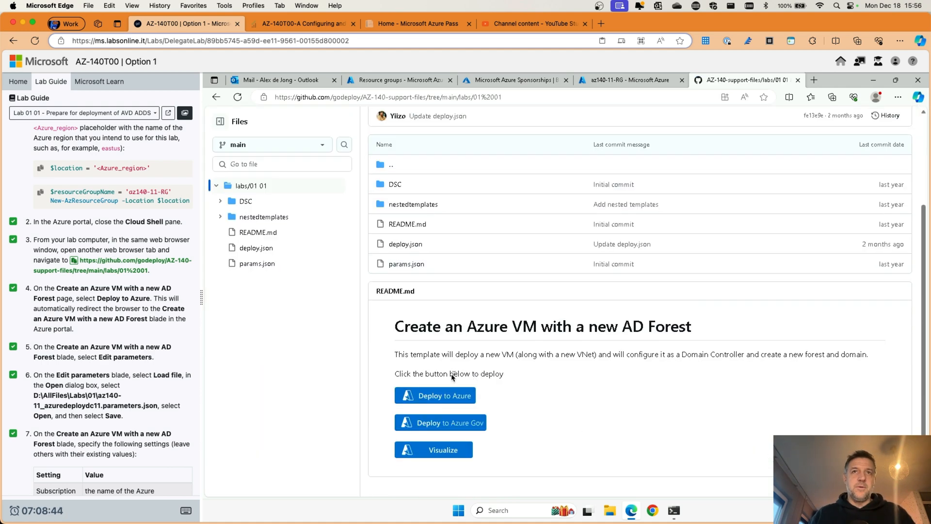
{"action": "left_click", "coordinate": [430, 395]}
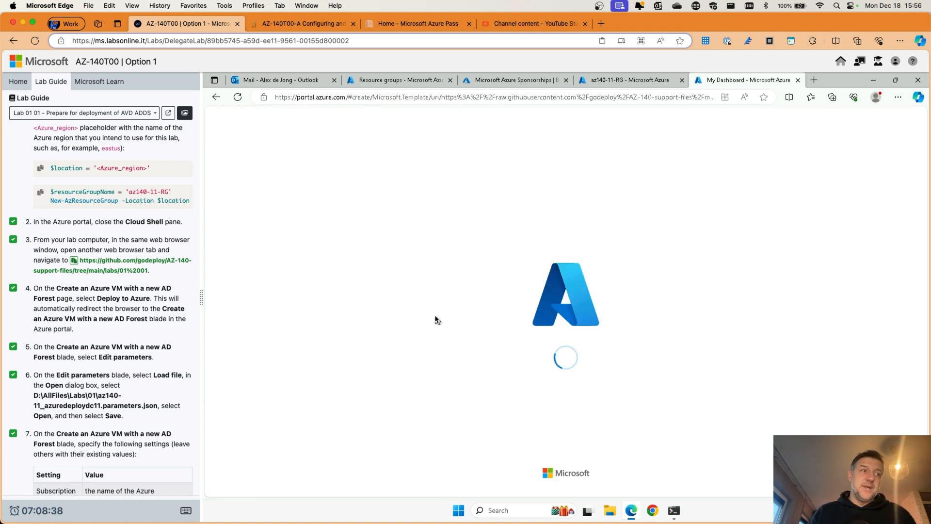
Step: Load az140-11_azuredeploydc11.parameters.json into the custom deployment's parameter editor
{"action": "scroll", "coordinate": [66, 346], "scroll_direction": "down", "scroll_amount": 10}
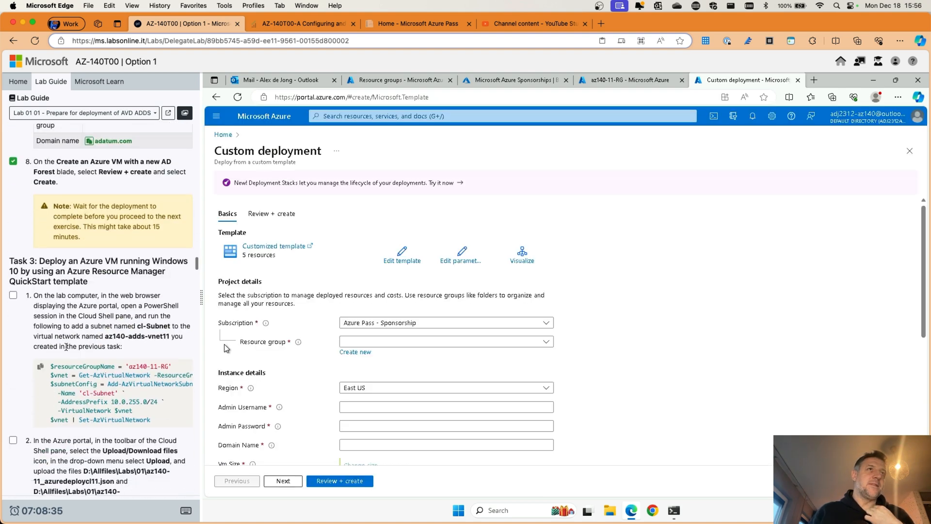
{"action": "left_click", "coordinate": [463, 257]}
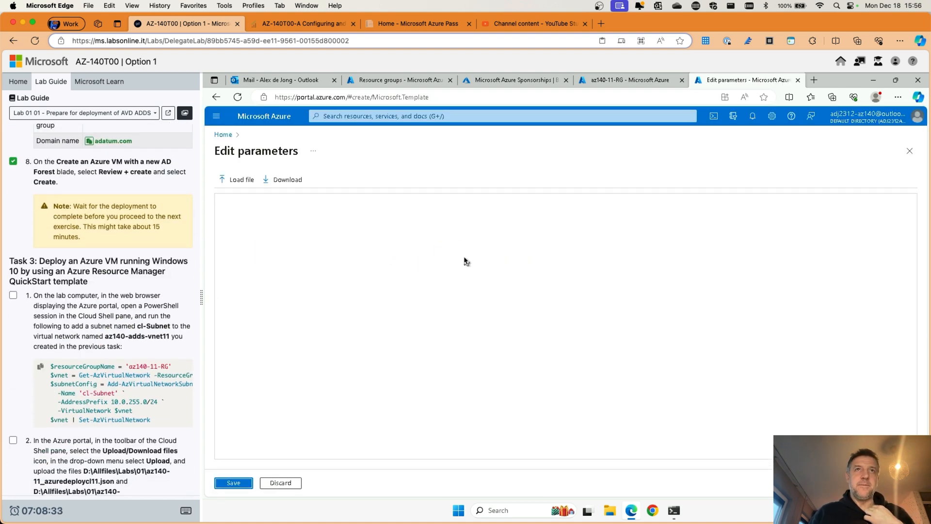
{"action": "left_click", "coordinate": [237, 179]}
{"action": "left_click", "coordinate": [364, 213]}
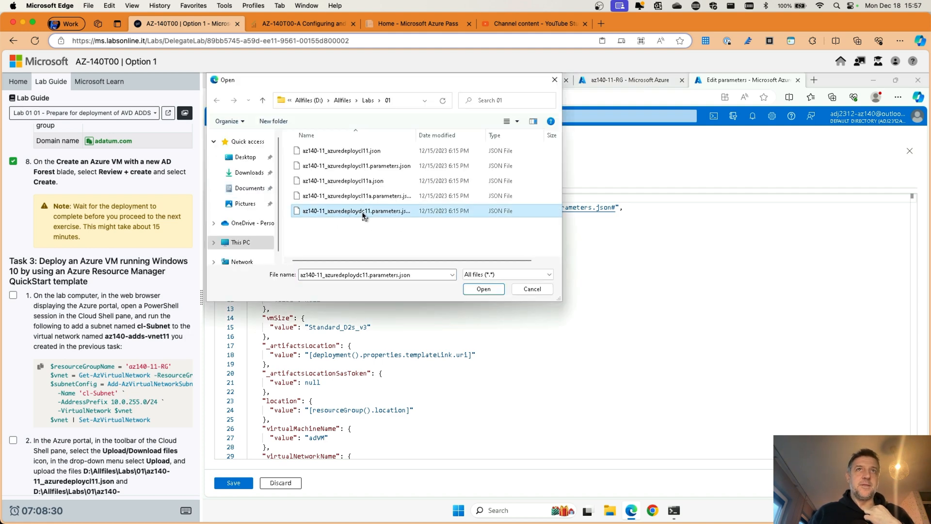
{"action": "left_click", "coordinate": [471, 288]}
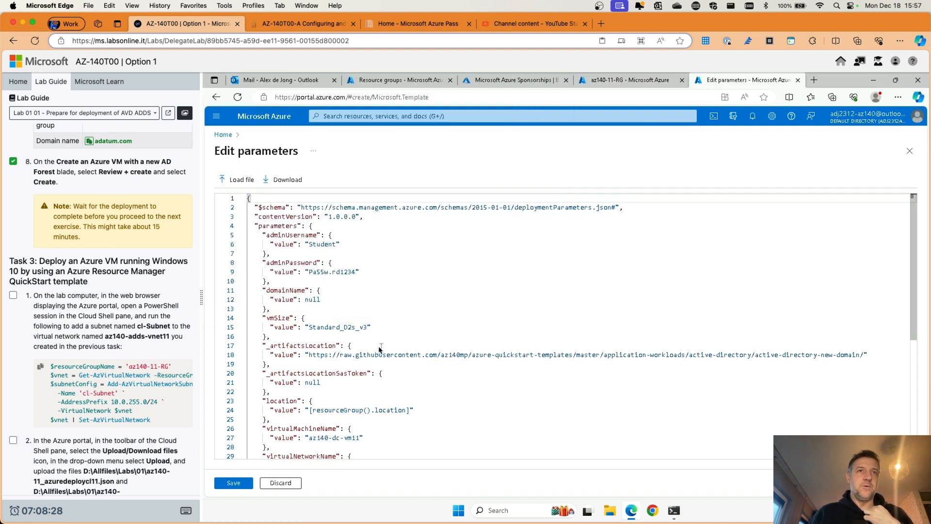
Step: Save the loaded parameters and enter adatum.com as the Domain Name
{"action": "left_click", "coordinate": [235, 483]}
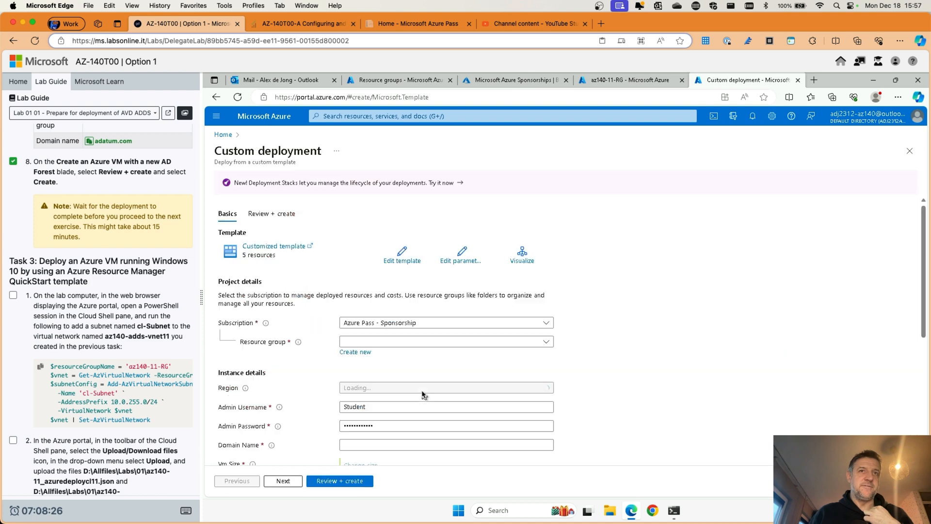
{"action": "scroll", "coordinate": [668, 301], "scroll_direction": "down", "scroll_amount": 3}
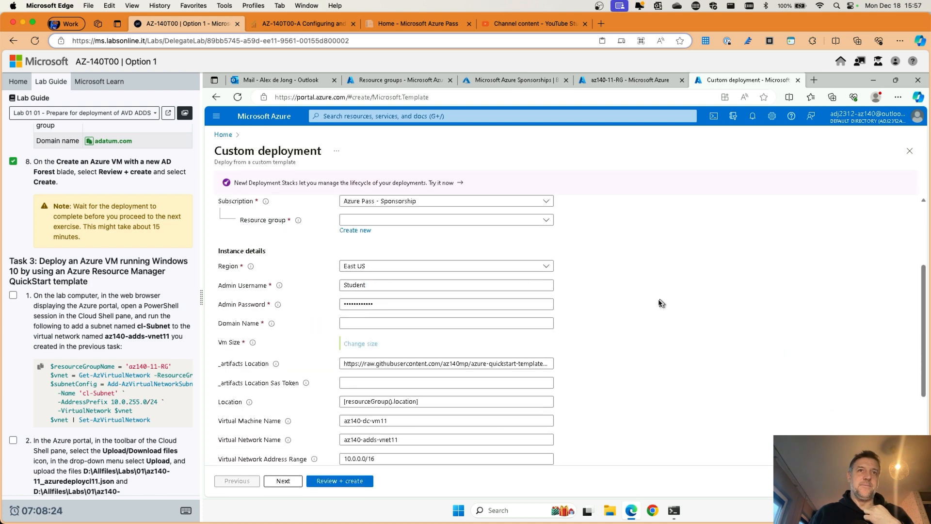
{"action": "left_click", "coordinate": [357, 283]}
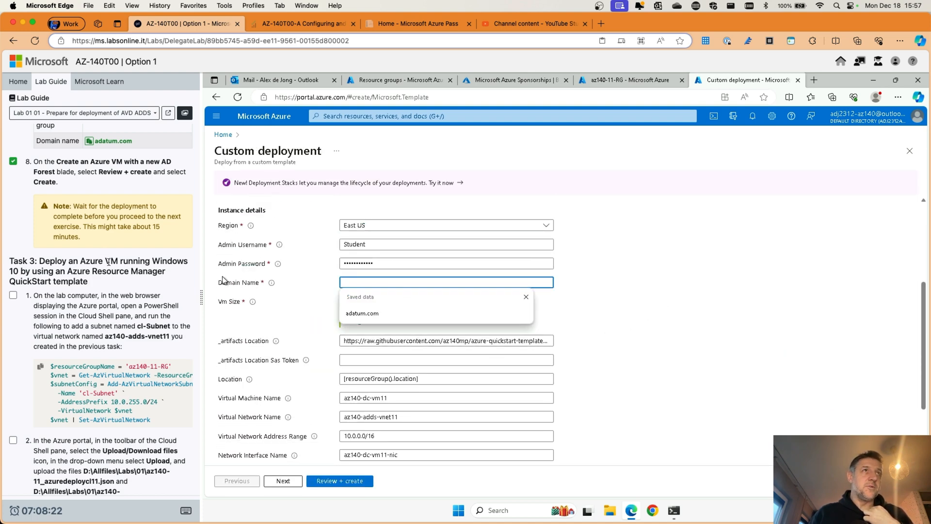
{"action": "scroll", "coordinate": [110, 300], "scroll_direction": "up", "scroll_amount": 5}
{"action": "left_click", "coordinate": [109, 295]}
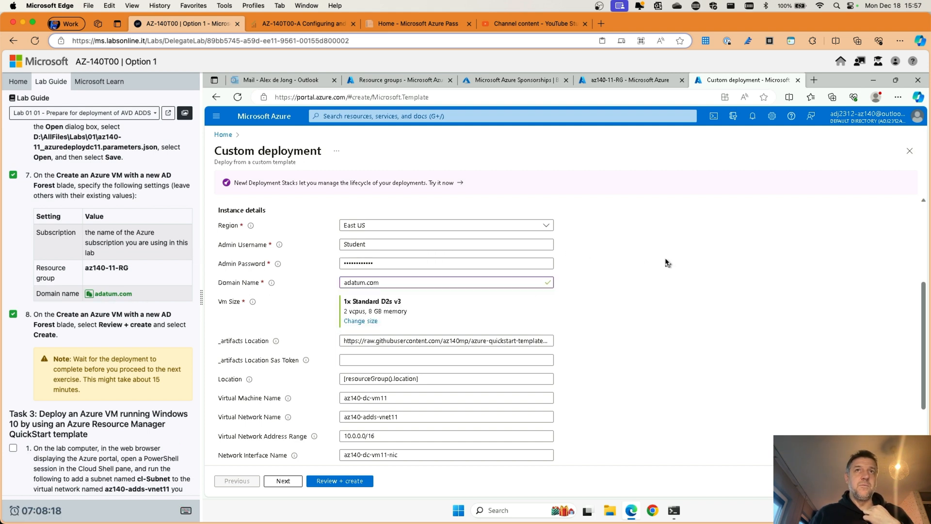
Step: Choose az140-11-RG as the resource group and proceed to Review + create
{"action": "scroll", "coordinate": [667, 263], "scroll_direction": "up", "scroll_amount": 3}
{"action": "left_click", "coordinate": [439, 301]}
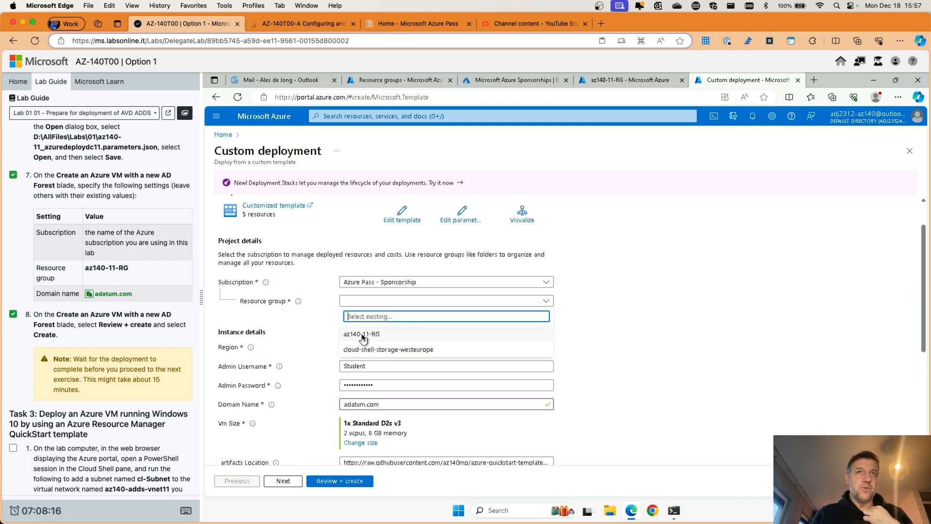
{"action": "left_click", "coordinate": [364, 334]}
{"action": "scroll", "coordinate": [652, 342], "scroll_direction": "down", "scroll_amount": 5}
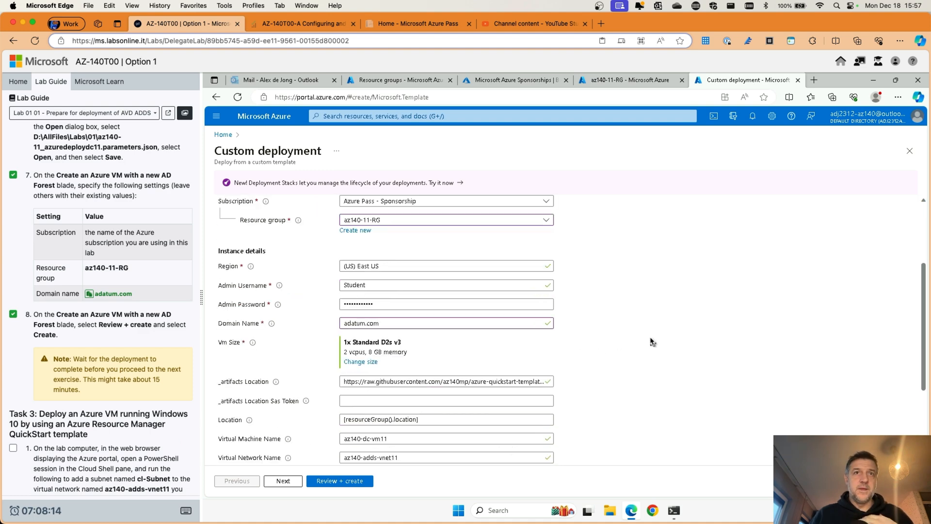
{"action": "left_click", "coordinate": [327, 481]}
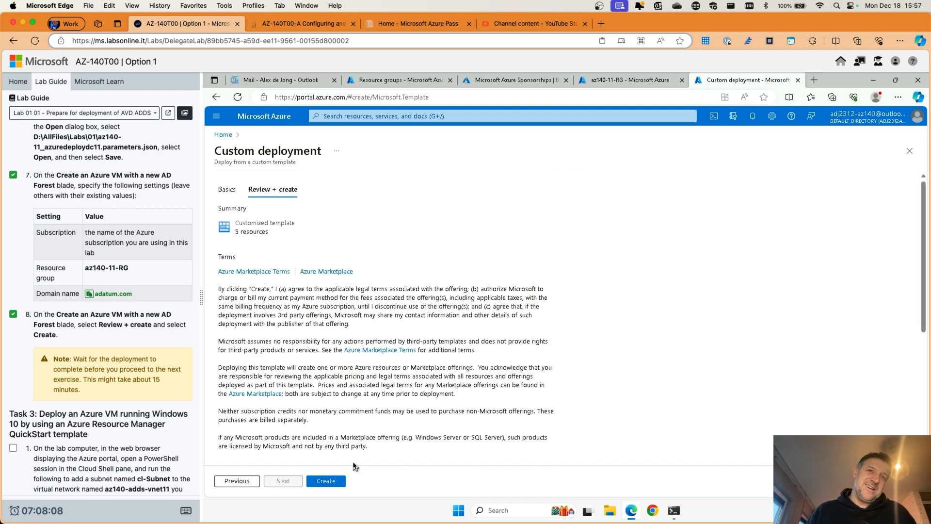
{"action": "left_click", "coordinate": [333, 481]}
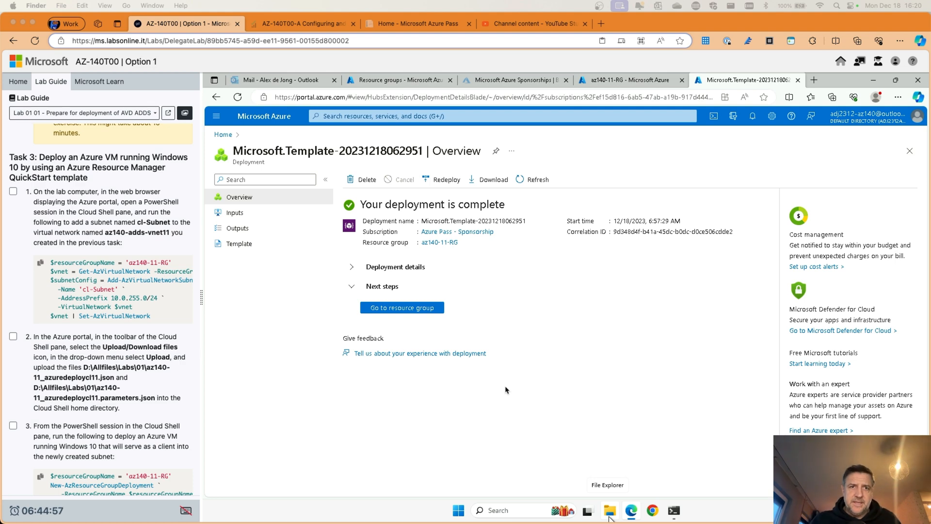
Step: Inspect az140-11-RG's six resources and az140-adds-vnet11's adds-subnet, then return Home
{"action": "left_click", "coordinate": [445, 312]}
{"action": "left_click", "coordinate": [437, 310]}
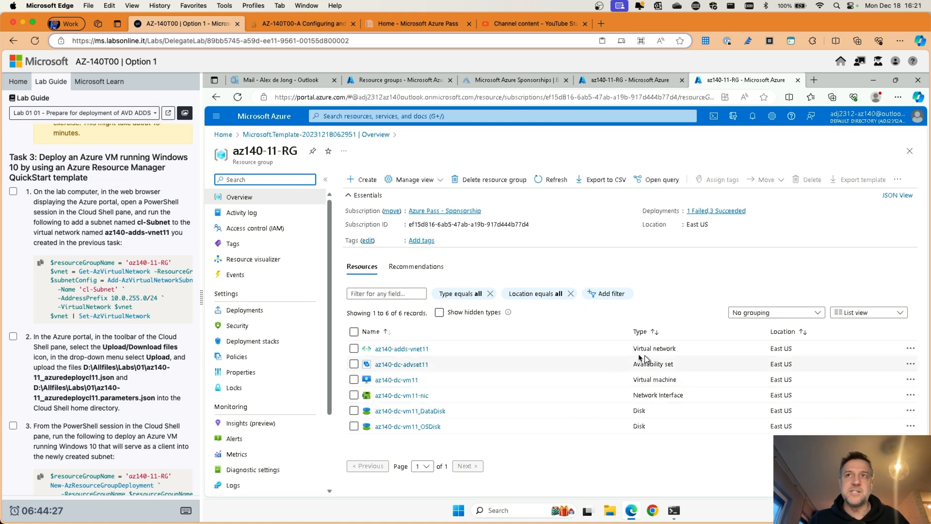
{"action": "left_click", "coordinate": [396, 350]}
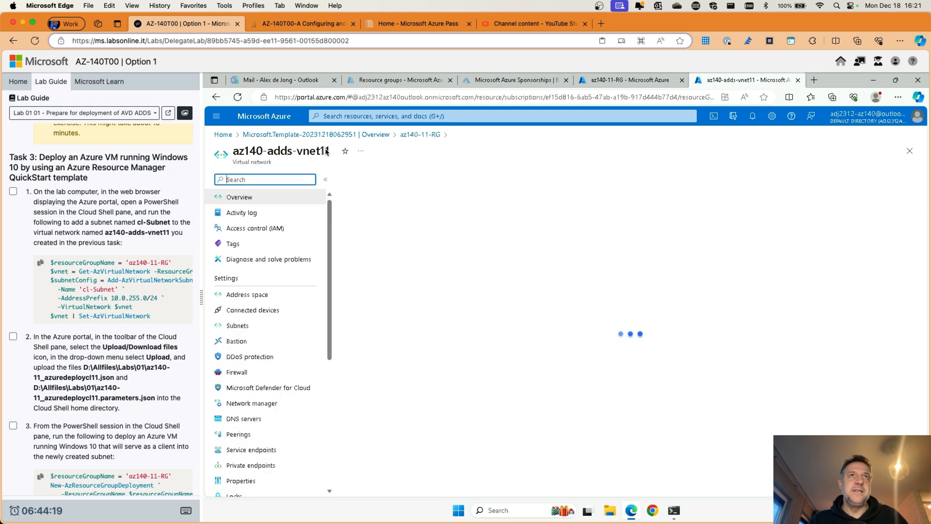
{"action": "left_click", "coordinate": [259, 295]}
{"action": "left_click", "coordinate": [261, 311]}
{"action": "left_click", "coordinate": [280, 328]}
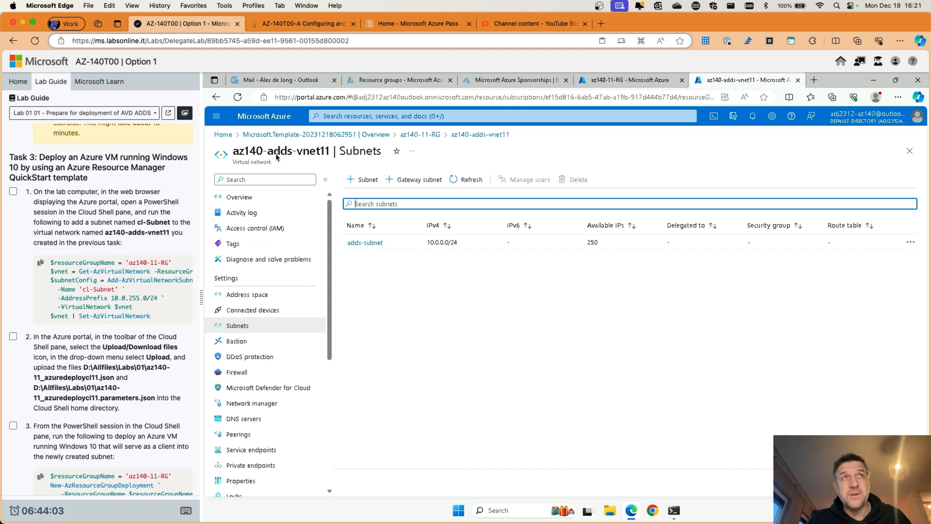
{"action": "left_click_drag", "start_coordinate": [292, 155], "coordinate": [270, 156]}
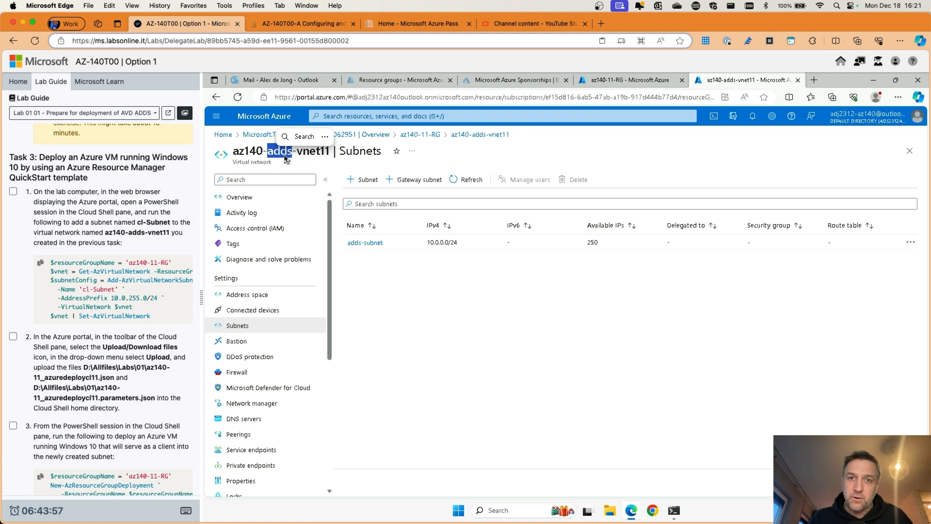
{"action": "left_click", "coordinate": [274, 156]}
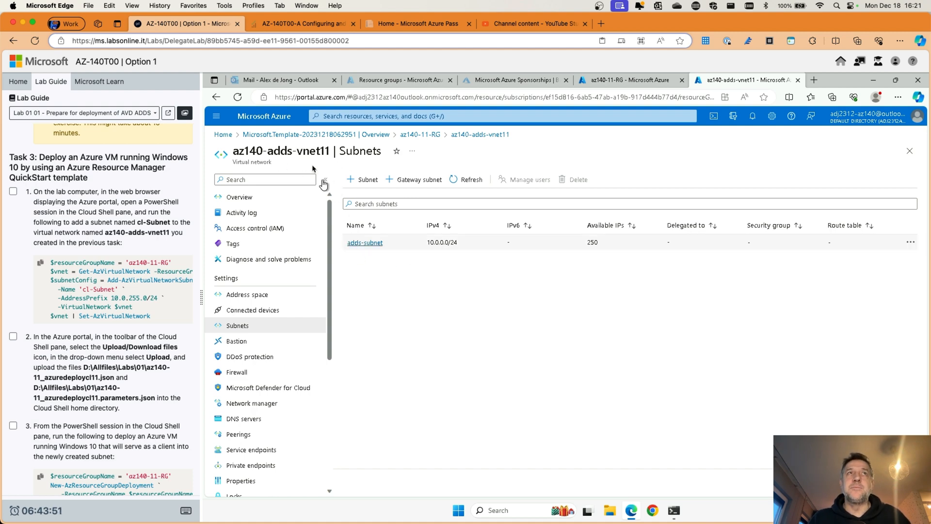
{"action": "left_click", "coordinate": [277, 120]}
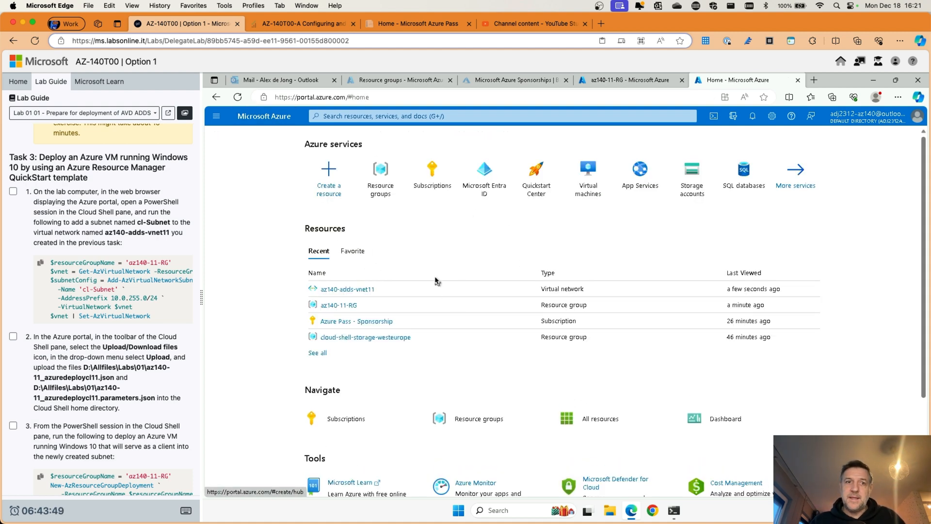
Step: Open a PowerShell Cloud Shell session and run a first $location command
{"action": "scroll", "coordinate": [109, 260], "scroll_direction": "down", "scroll_amount": 2}
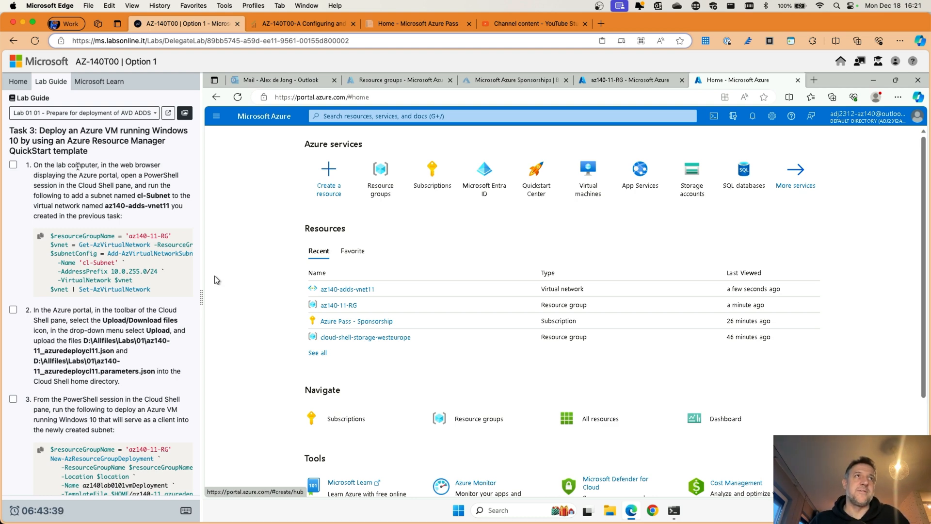
{"action": "scroll", "coordinate": [83, 165], "scroll_direction": "down", "scroll_amount": 1}
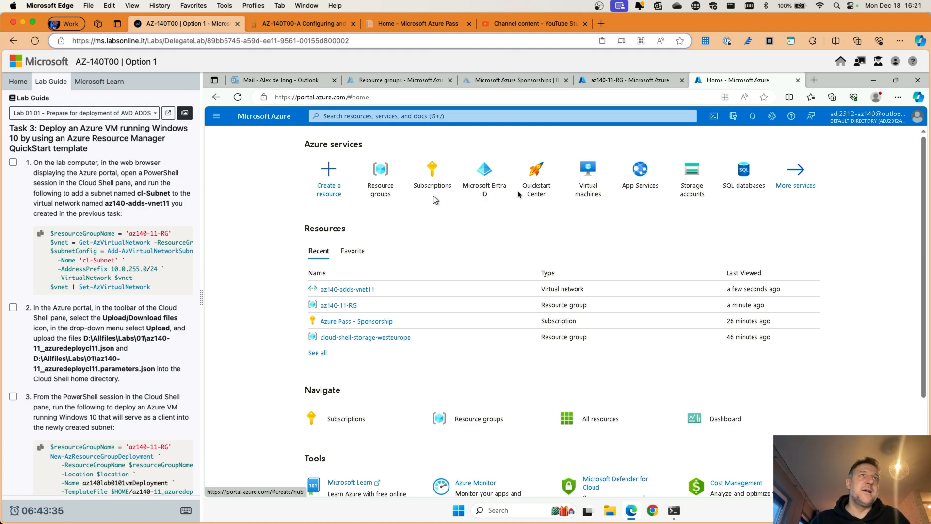
{"action": "left_click", "coordinate": [713, 118]}
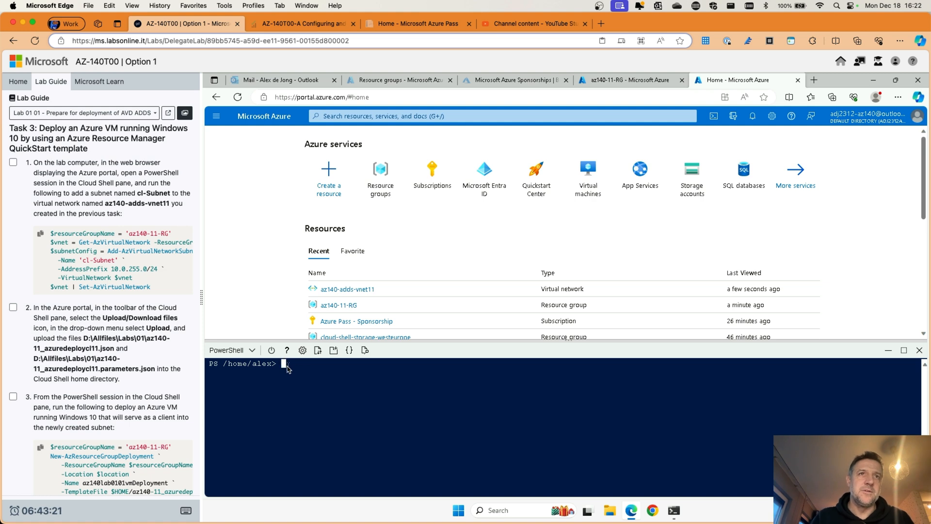
{"action": "type", "text": "$location"}
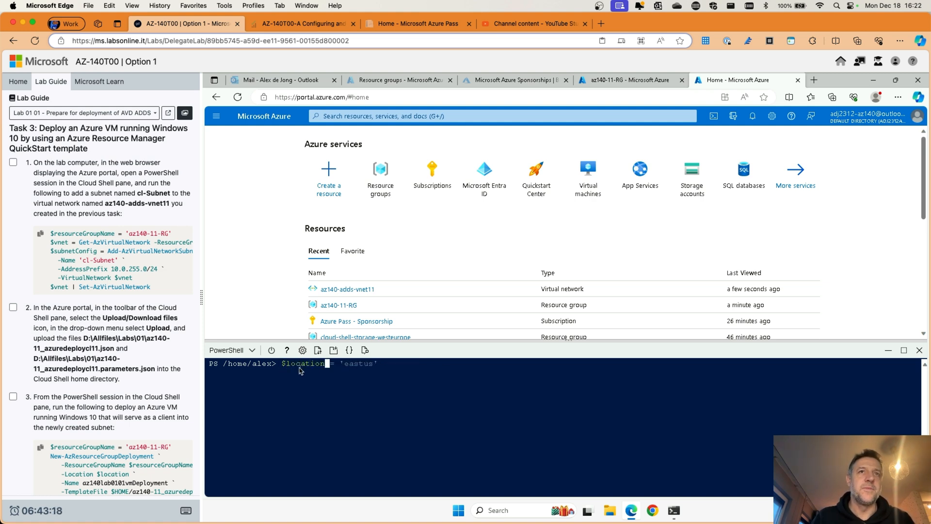
{"action": "key", "text": "Right"}
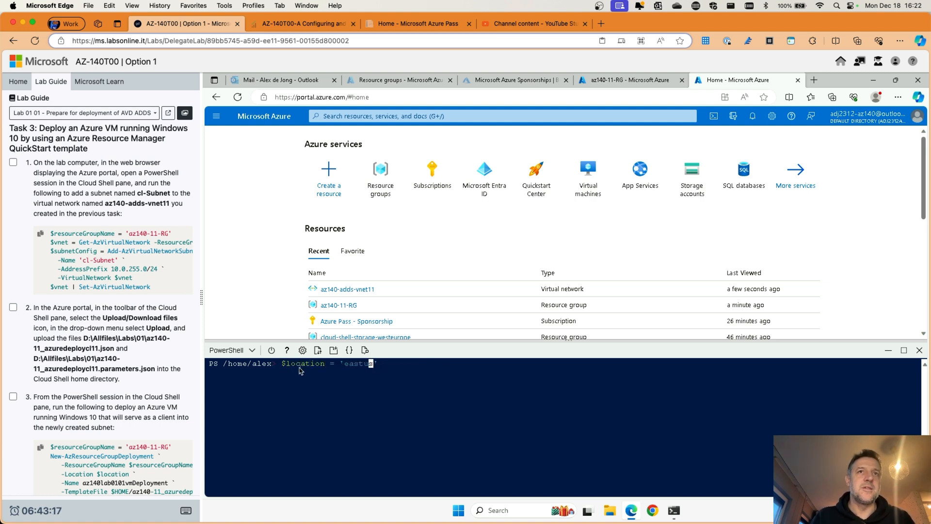
{"action": "key", "text": "Left"}
{"action": "key", "text": "Left"}
{"action": "key", "text": "Left"}
{"action": "key", "text": "Left"}
{"action": "key", "text": "Left"}
{"action": "key", "text": "Return"}
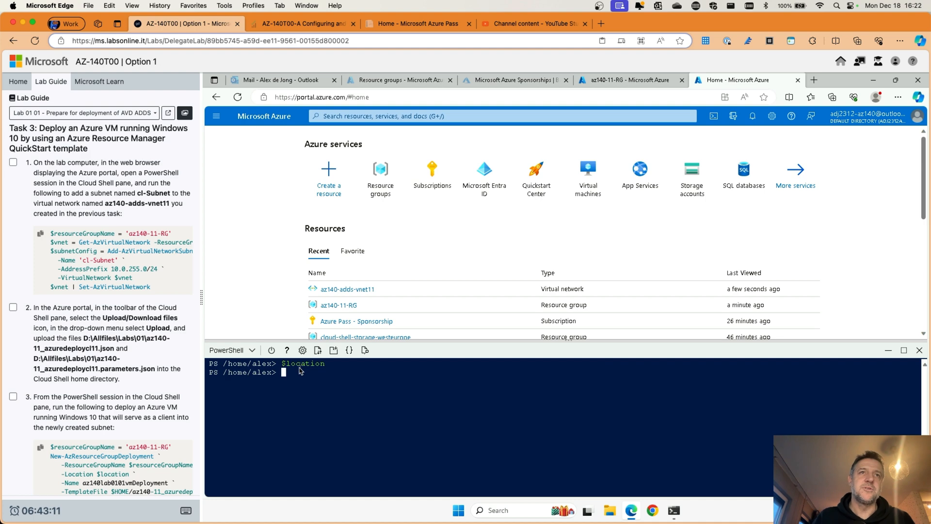
Step: Set $location to 'eastus' and clear the terminal with cls
{"action": "type", "text": "$location"}
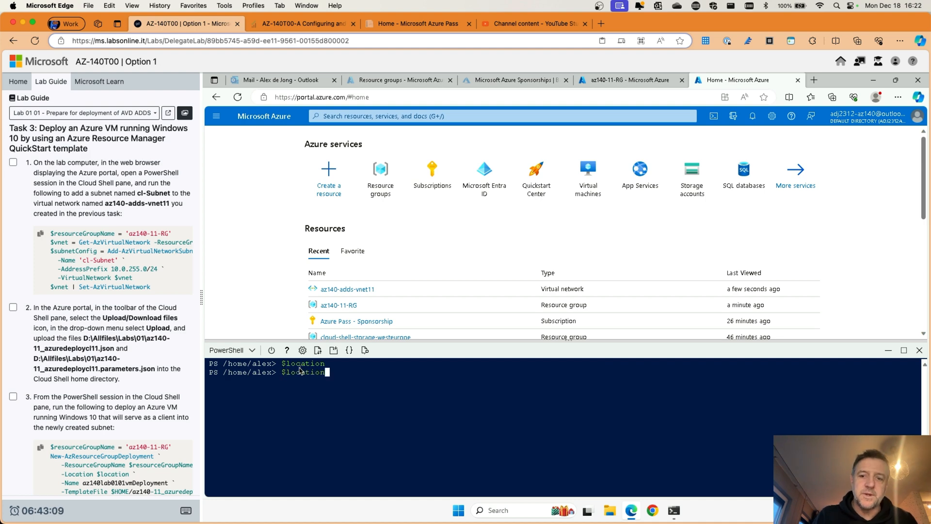
{"action": "type", "text": " -"}
{"action": "key", "text": "BackSpace"}
{"action": "key", "text": "BackSpace"}
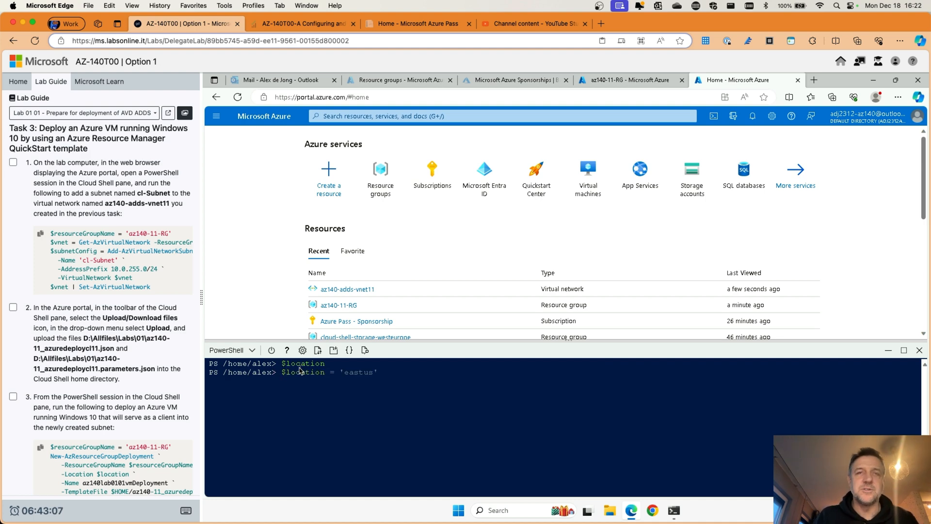
{"action": "key", "text": "Right"}
{"action": "key", "text": "Return"}
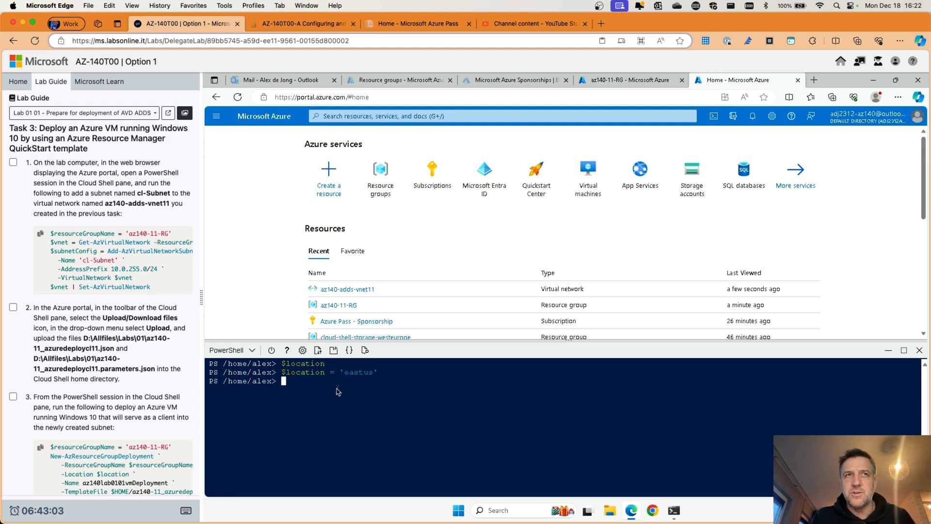
{"action": "type", "text": "cls"}
{"action": "key", "text": "Return"}
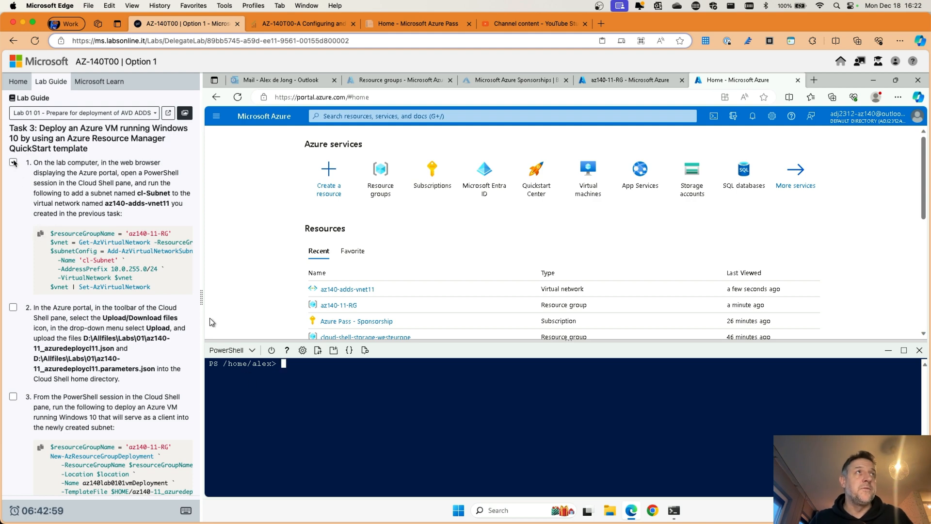
Step: Paste and run the commands adding cl-Subnet (10.0.255.0/24) to az140-adds-vnet11 via Set-AzVirtualNetwork
{"action": "left_click", "coordinate": [13, 162]}
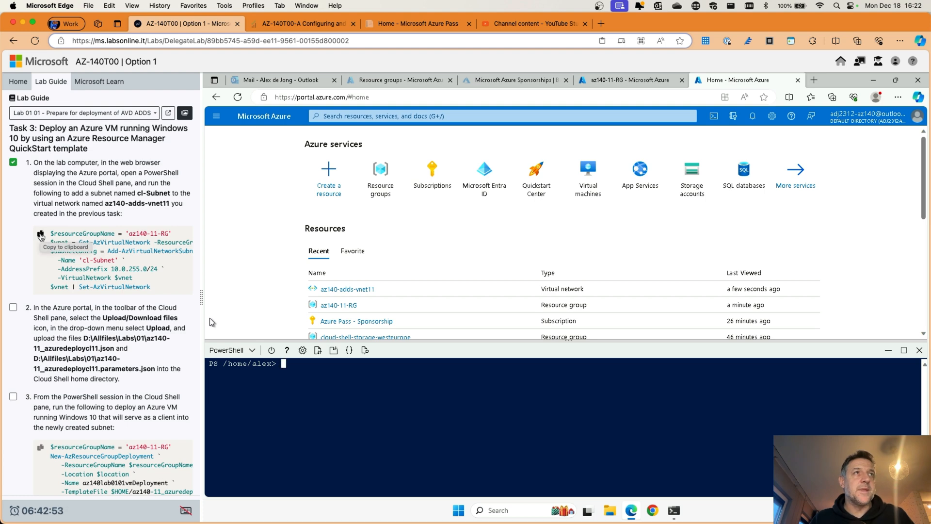
{"action": "left_click", "coordinate": [41, 236]}
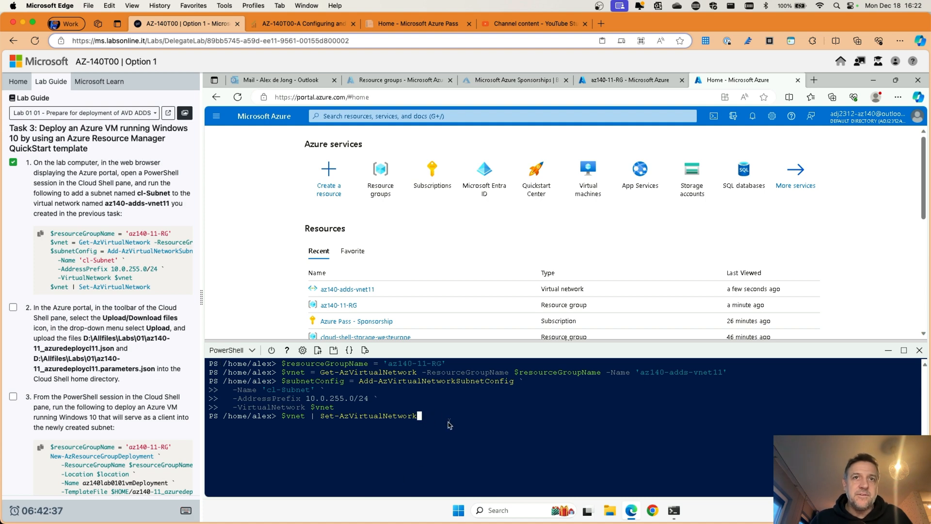
{"action": "key", "text": "Return"}
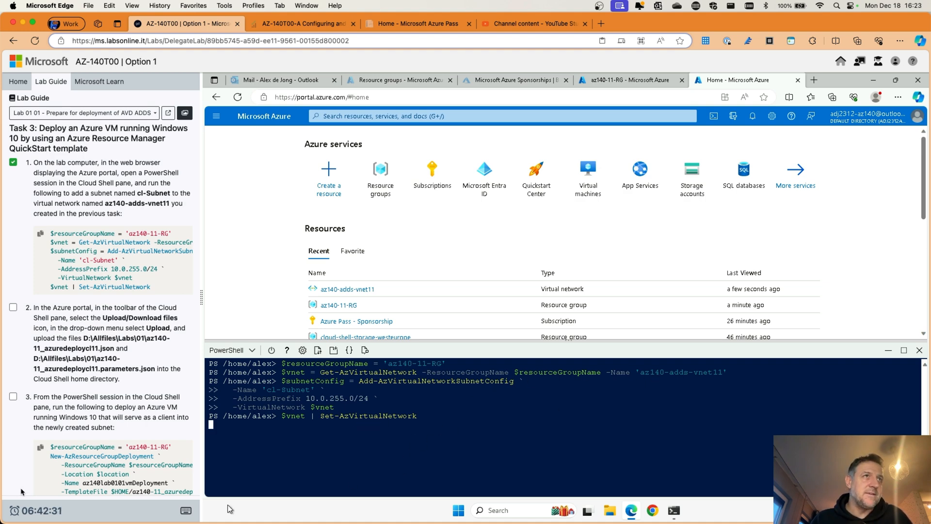
{"action": "scroll", "coordinate": [106, 317], "scroll_direction": "down", "scroll_amount": 2}
{"action": "scroll", "coordinate": [106, 317], "scroll_direction": "down", "scroll_amount": 1}
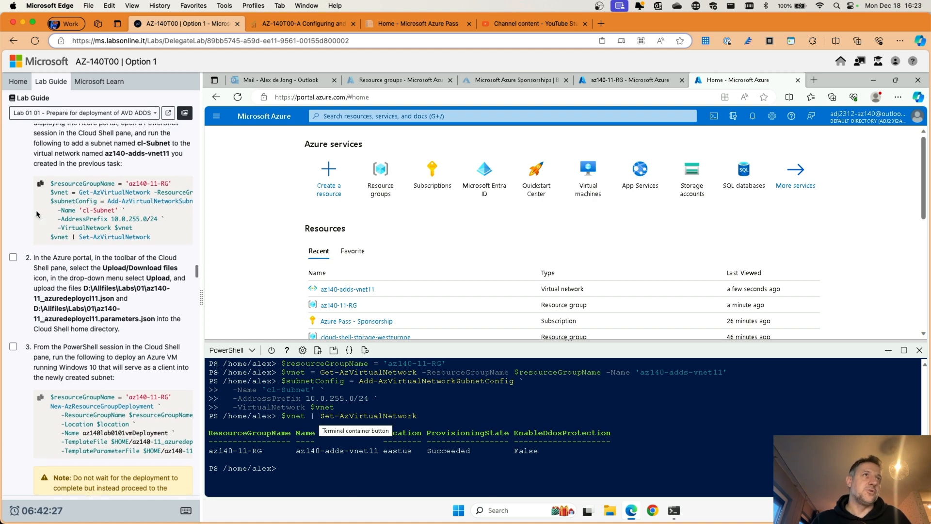
{"action": "scroll", "coordinate": [39, 262], "scroll_direction": "up", "scroll_amount": 1}
{"action": "scroll", "coordinate": [50, 258], "scroll_direction": "down", "scroll_amount": 3}
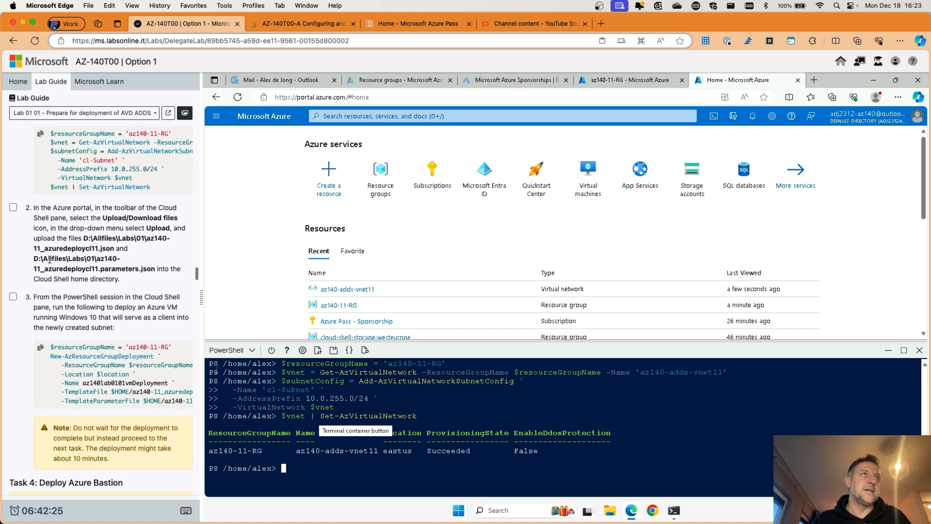
{"action": "scroll", "coordinate": [49, 262], "scroll_direction": "up", "scroll_amount": 4}
{"action": "scroll", "coordinate": [50, 261], "scroll_direction": "down", "scroll_amount": 6}
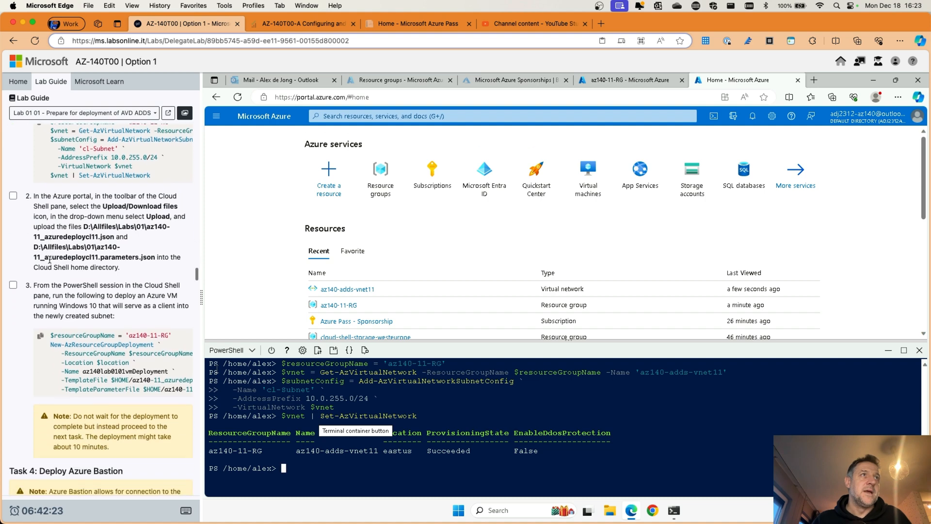
Step: Show az140-adds-vnet11's Subnets page with cl-Subnet beside adds-subnet, then clear the shell with cls
{"action": "left_click", "coordinate": [356, 290]}
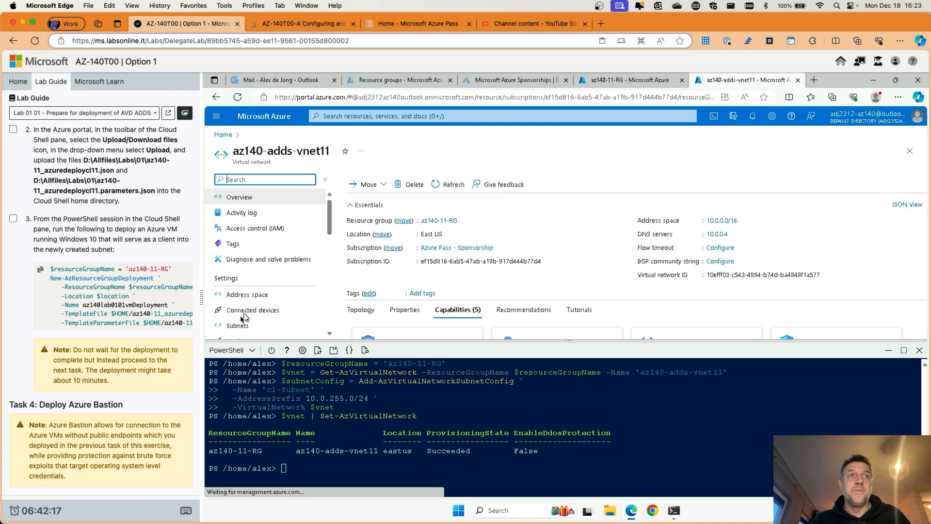
{"action": "left_click", "coordinate": [236, 325]}
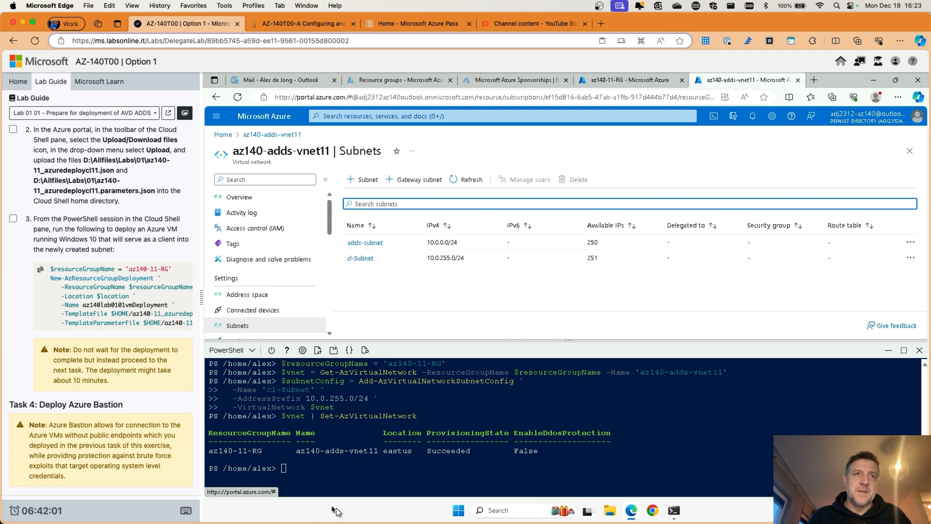
{"action": "left_click", "coordinate": [284, 469]}
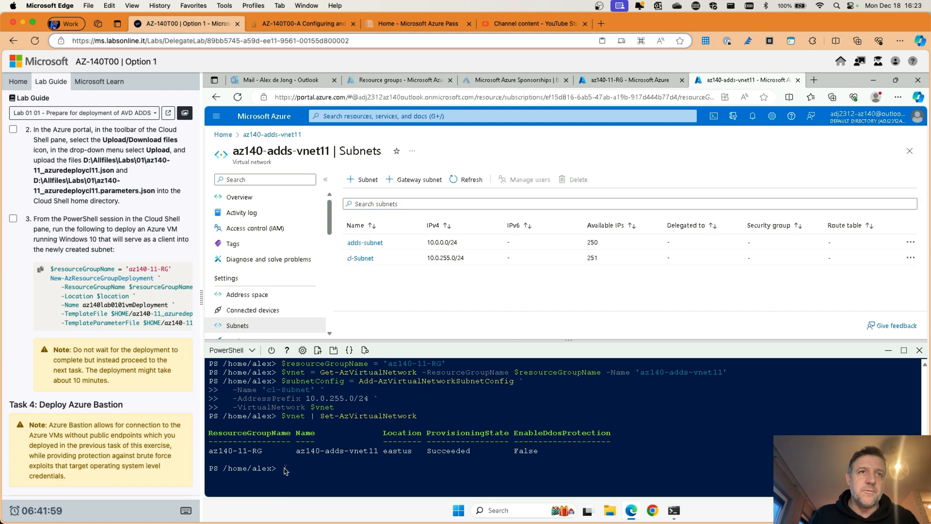
{"action": "type", "text": "cls"}
{"action": "key", "text": "Return"}
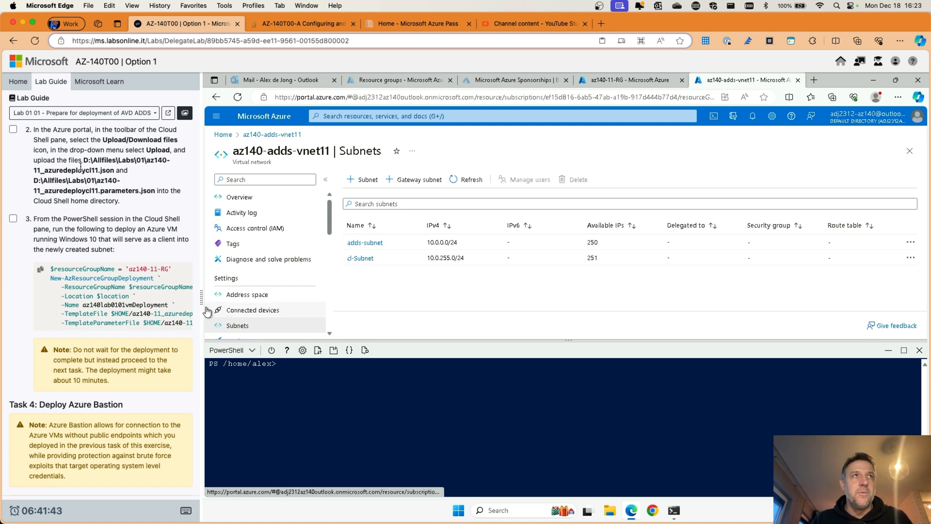
Step: Upload az140-11_azuredeploycl11.json from D:\Allfiles\Labs\01 to the Cloud Shell home directory
{"action": "left_click", "coordinate": [318, 351]}
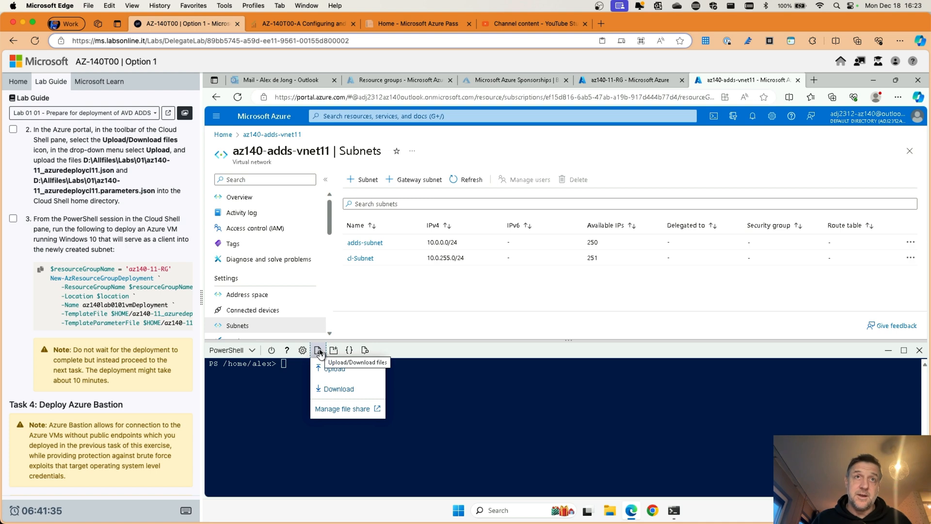
{"action": "left_click", "coordinate": [339, 370]}
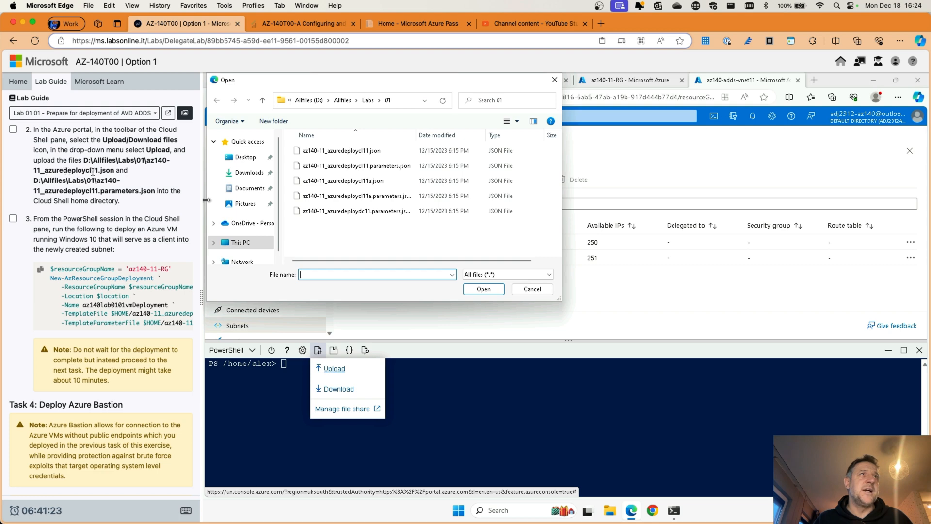
{"action": "left_click", "coordinate": [371, 154]}
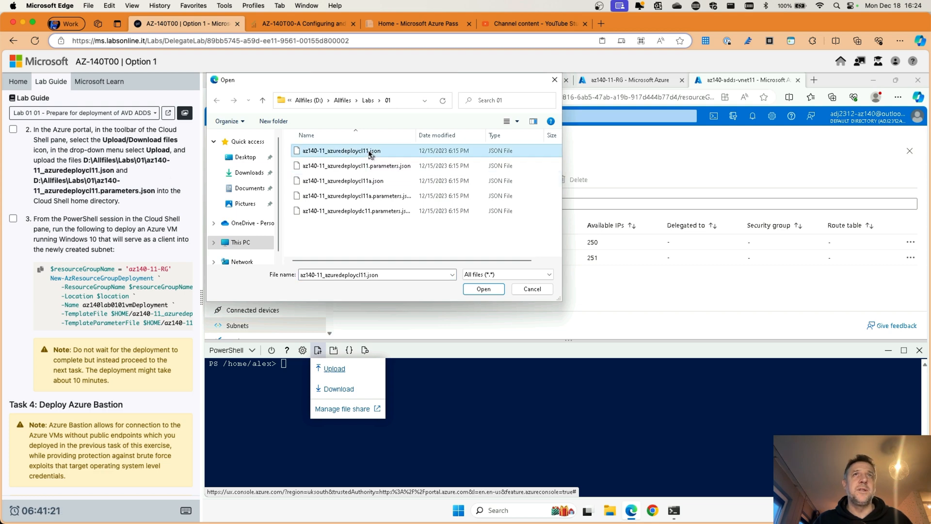
{"action": "left_click", "coordinate": [480, 289]}
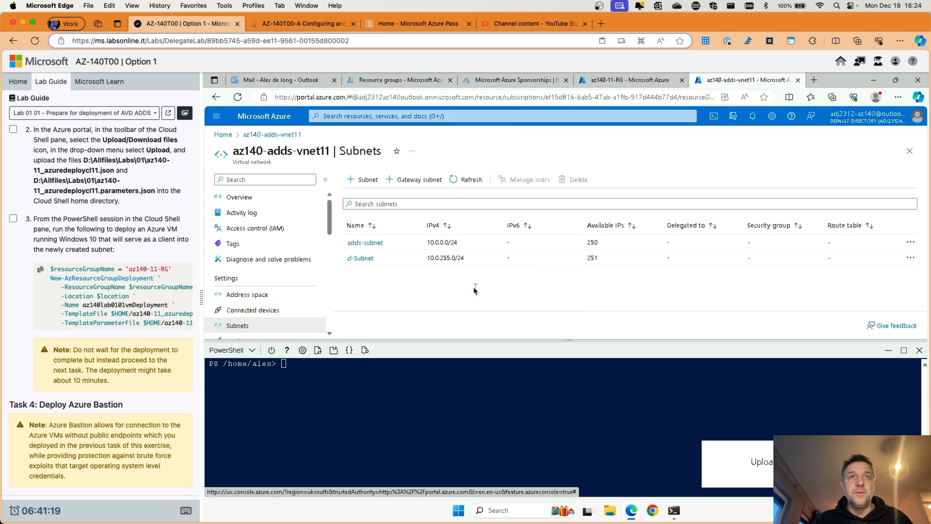
Step: Upload az140-11_azuredeploycl11.parameters.json to the Cloud Shell home directory as well
{"action": "left_click", "coordinate": [319, 350]}
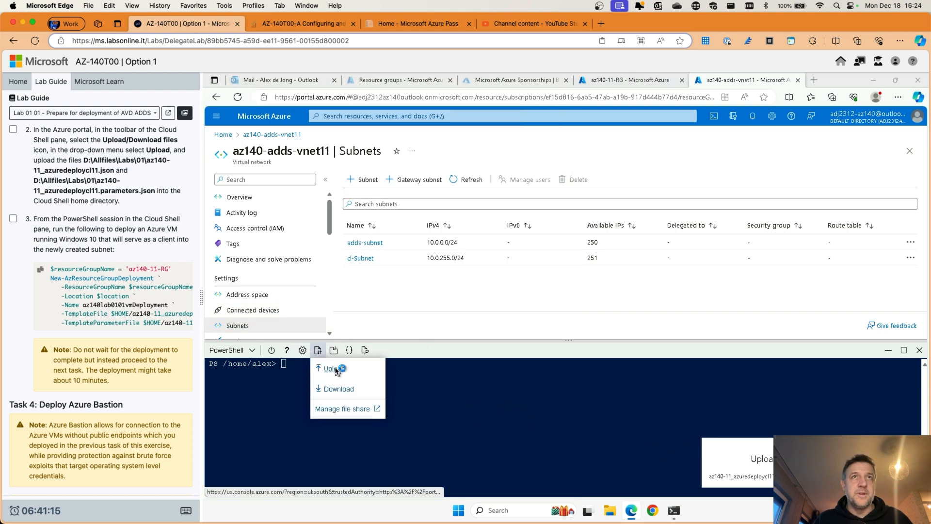
{"action": "left_click", "coordinate": [336, 370]}
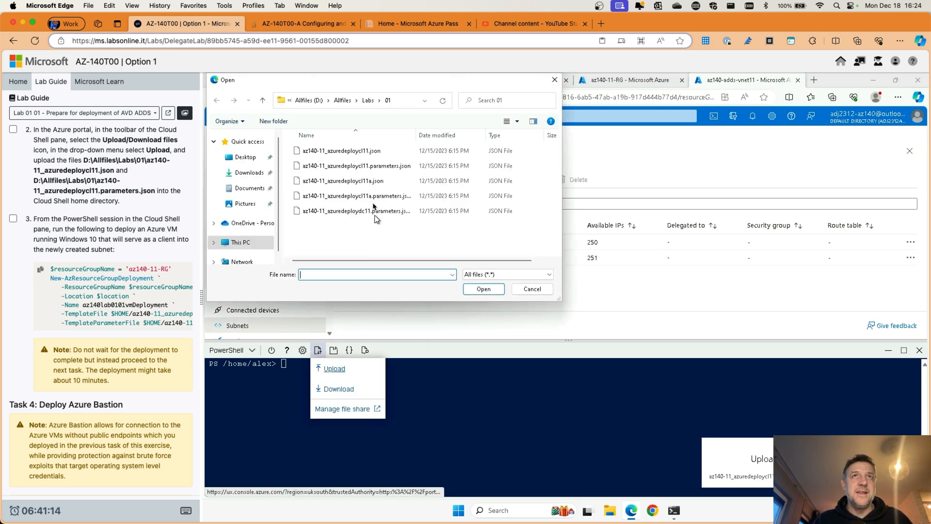
{"action": "left_click", "coordinate": [365, 167]}
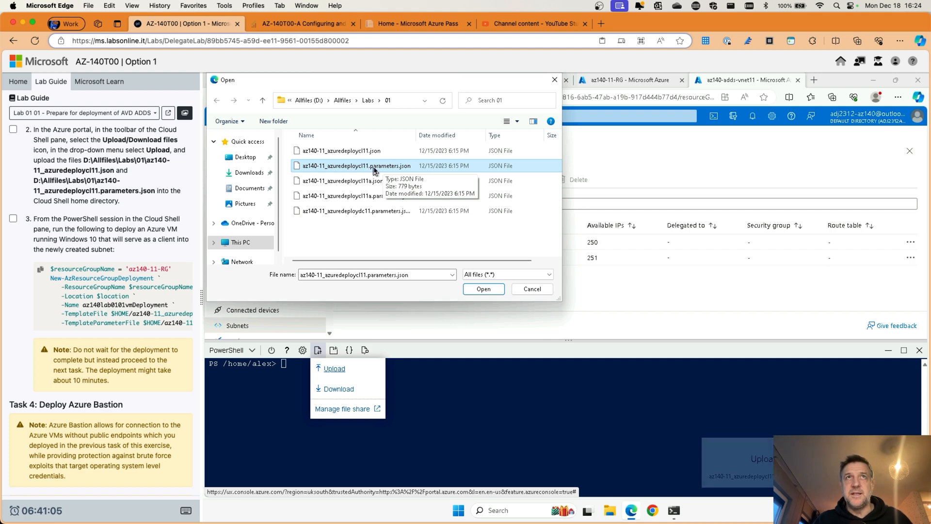
{"action": "left_click", "coordinate": [495, 291]}
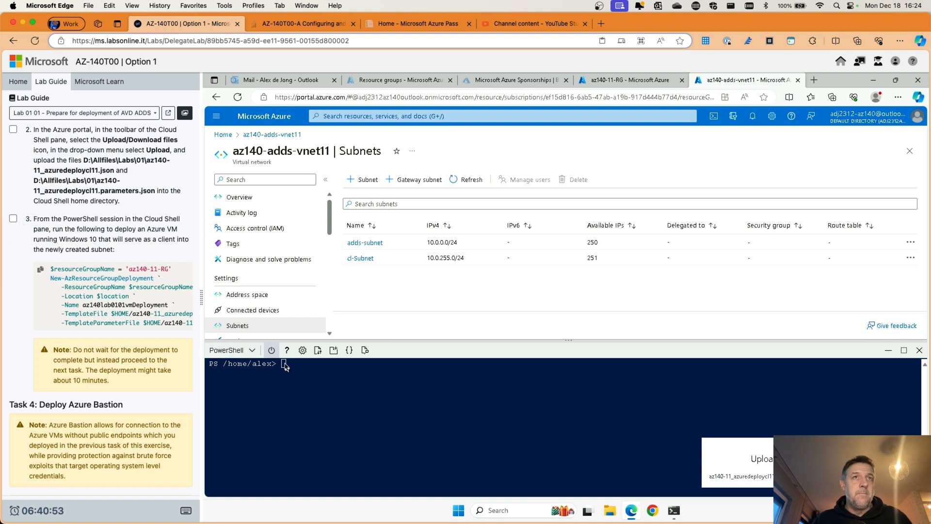
Step: Run New-AzResourceGroupDeployment az140lab0101vmDeployment in az140-11-RG with the uploaded cl11 template and parameters
{"action": "left_click", "coordinate": [41, 270]}
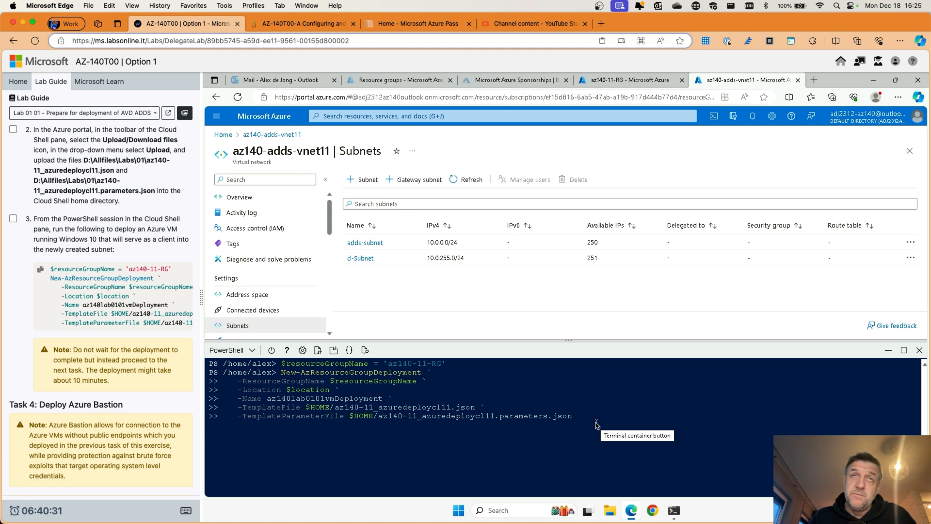
{"action": "key", "text": "Return"}
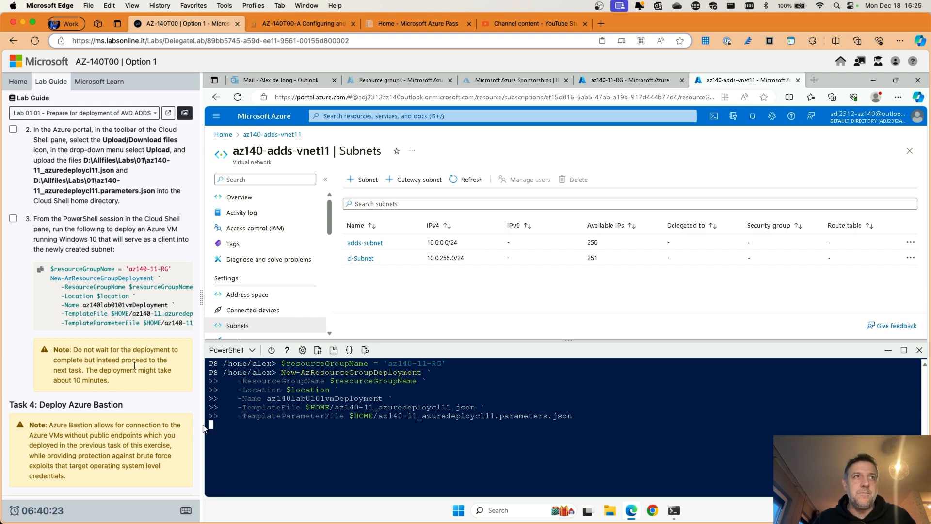
{"action": "scroll", "coordinate": [134, 364], "scroll_direction": "down", "scroll_amount": 5}
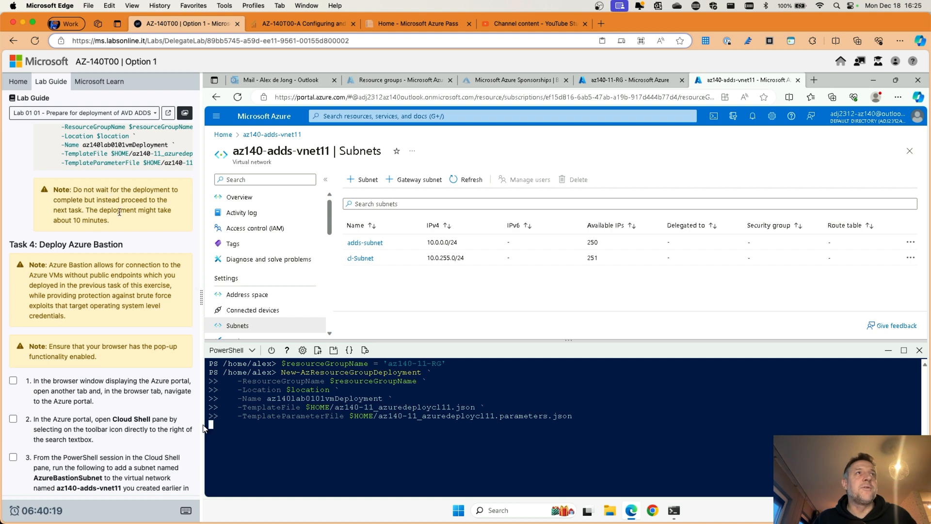
{"action": "scroll", "coordinate": [102, 191], "scroll_direction": "down", "scroll_amount": 1}
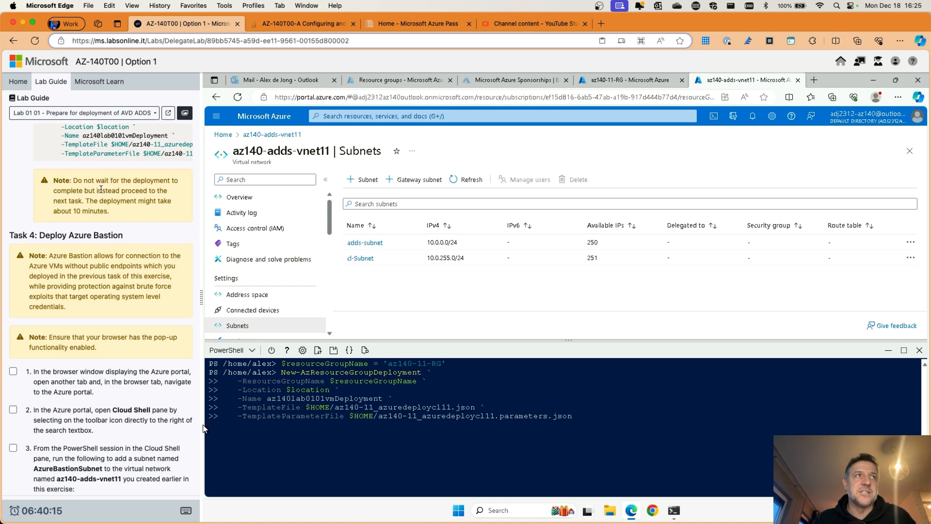
{"action": "scroll", "coordinate": [101, 191], "scroll_direction": "down", "scroll_amount": 3}
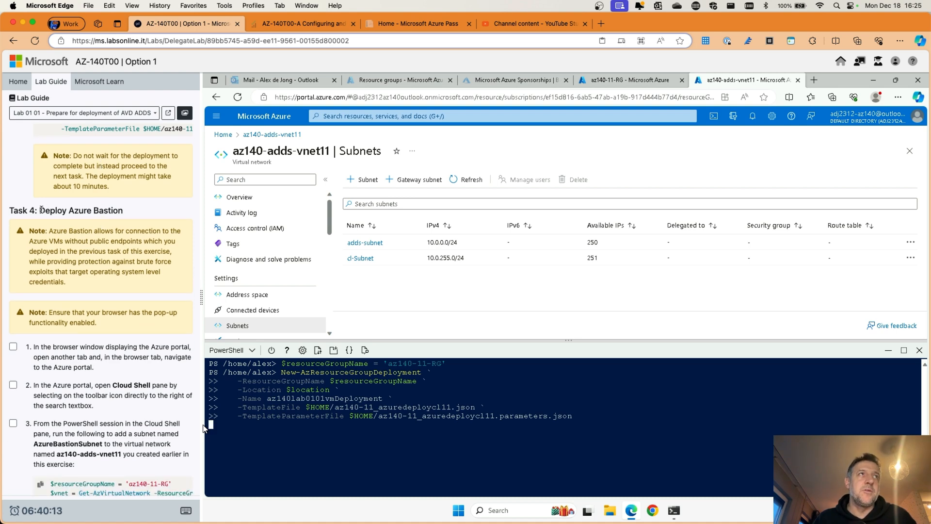
{"action": "left_click_drag", "start_coordinate": [39, 210], "coordinate": [123, 211]}
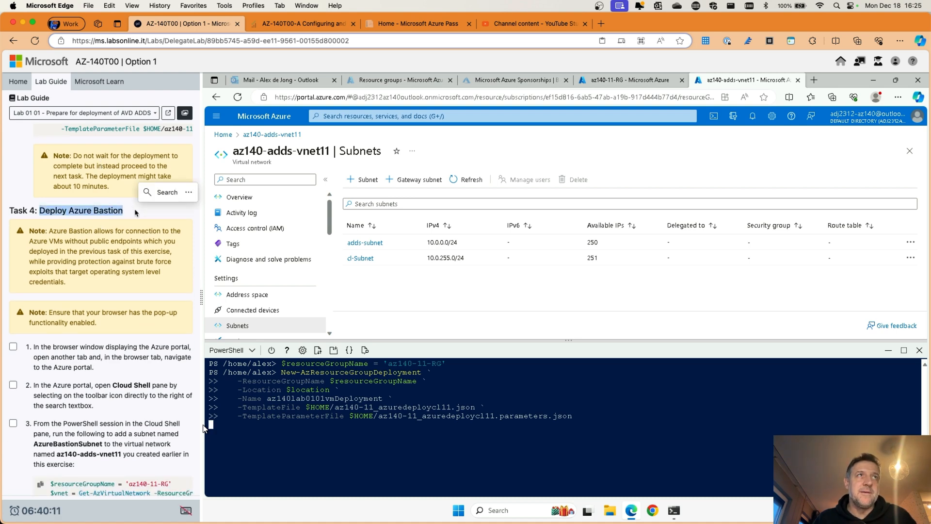
{"action": "left_click", "coordinate": [124, 211]}
{"action": "scroll", "coordinate": [119, 212], "scroll_direction": "down", "scroll_amount": 12}
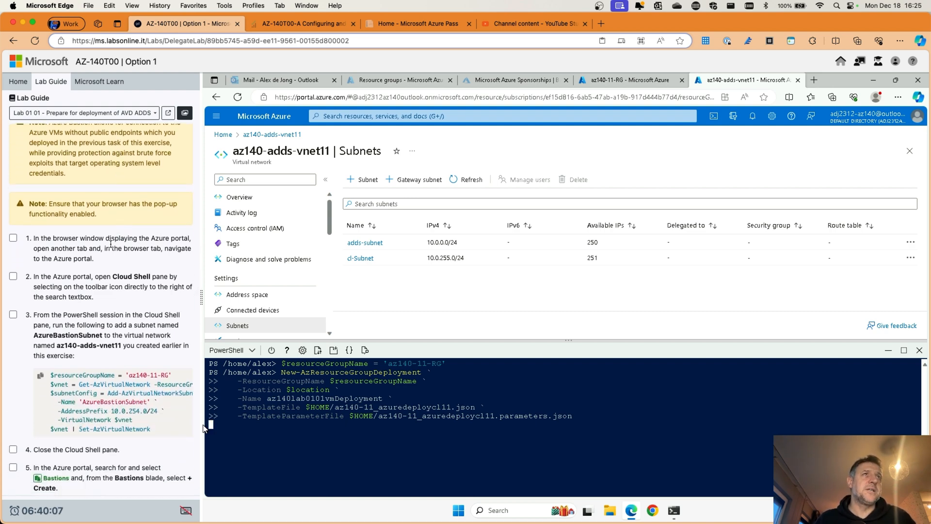
{"action": "scroll", "coordinate": [112, 240], "scroll_direction": "up", "scroll_amount": 1}
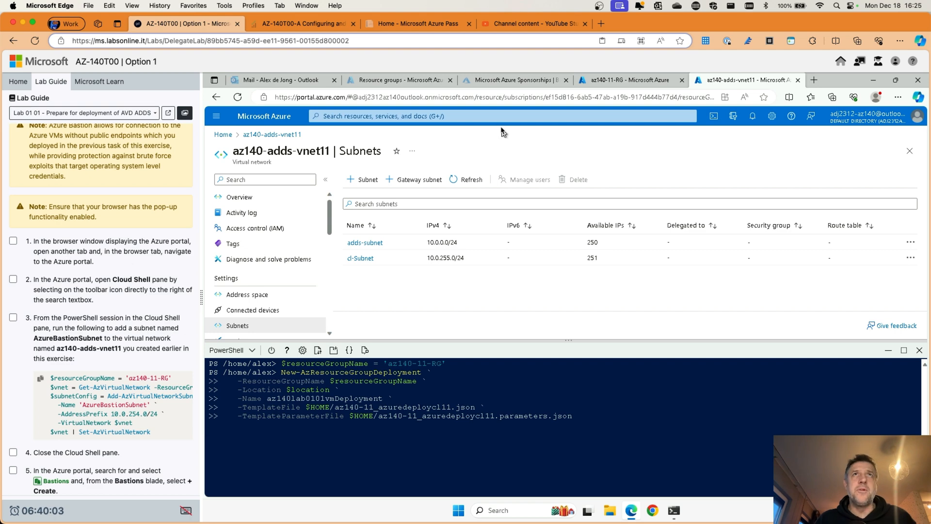
Step: Open the Azure portal in a new tab and start a PowerShell Cloud Shell session
{"action": "left_click", "coordinate": [815, 81]}
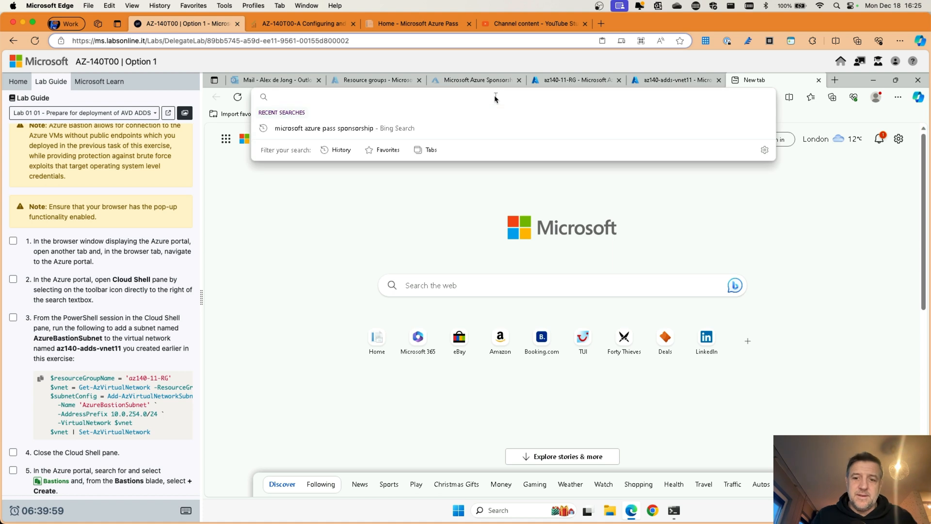
{"action": "type", "text": "portal"}
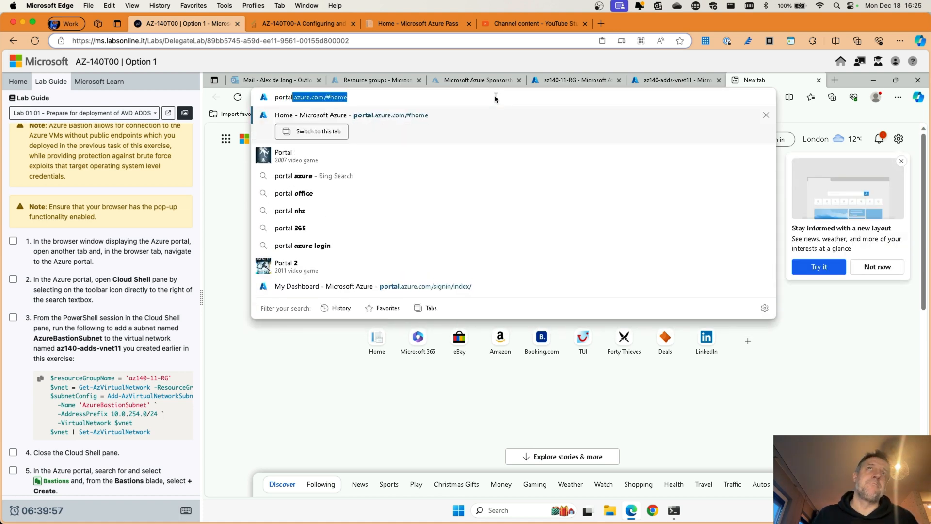
{"action": "key", "text": "Return"}
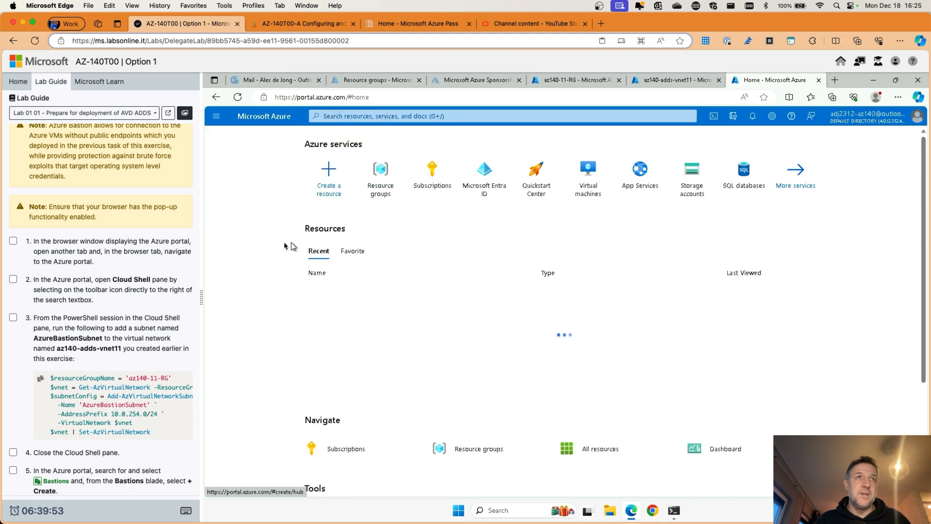
{"action": "scroll", "coordinate": [90, 256], "scroll_direction": "down", "scroll_amount": 1}
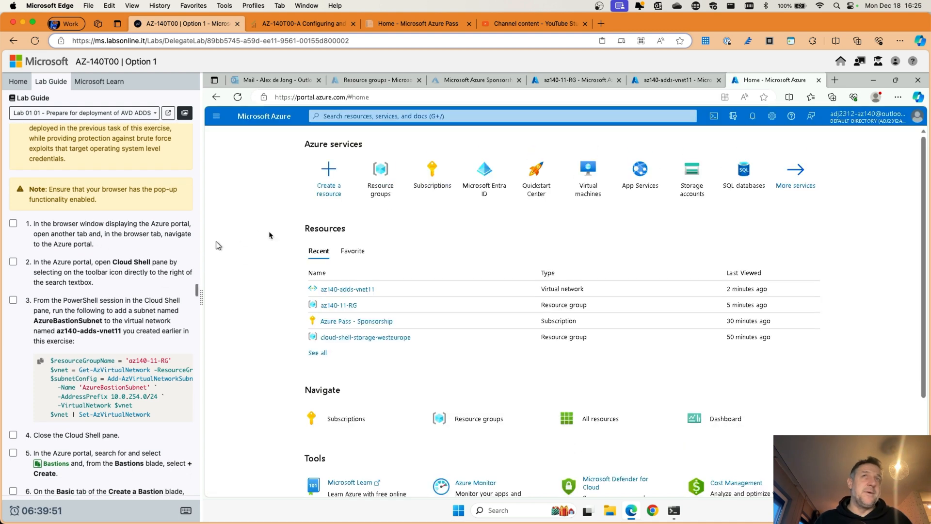
{"action": "left_click", "coordinate": [713, 117]}
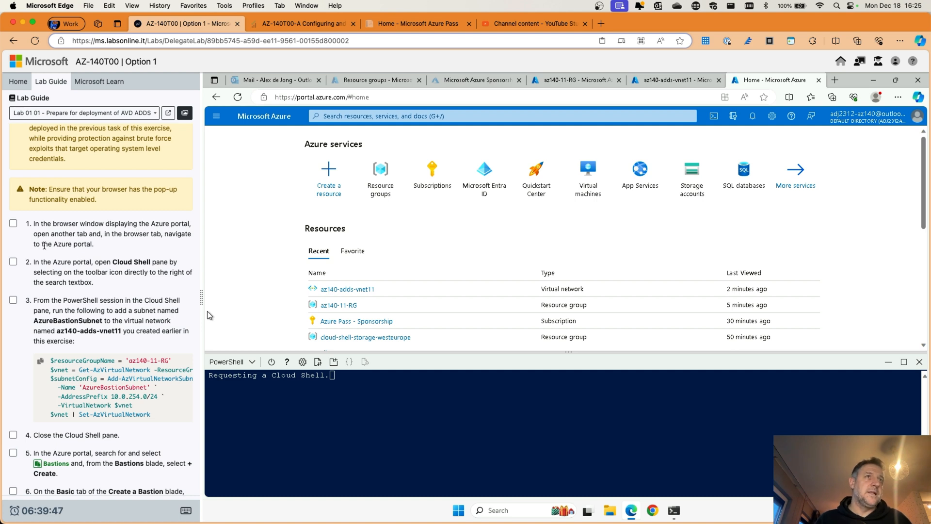
{"action": "scroll", "coordinate": [64, 257], "scroll_direction": "down", "scroll_amount": 4}
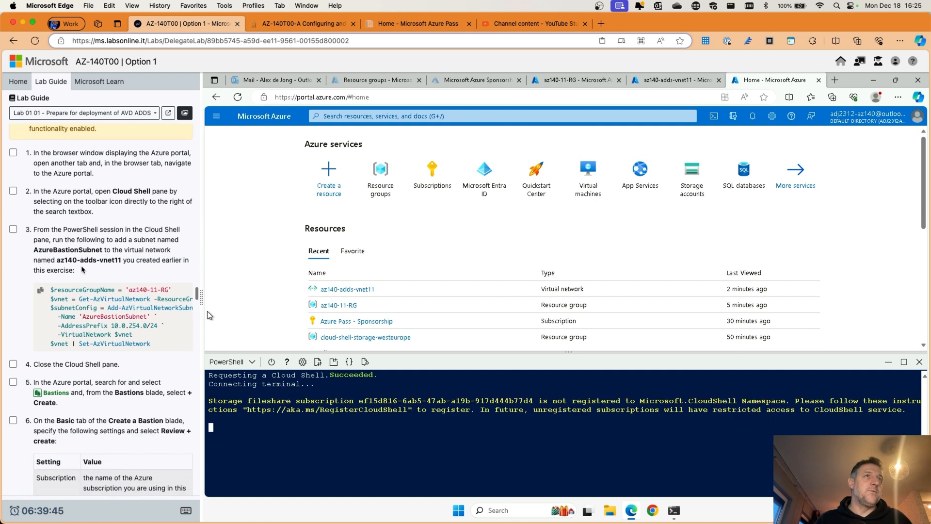
{"action": "scroll", "coordinate": [59, 247], "scroll_direction": "down", "scroll_amount": 1}
{"action": "left_click", "coordinate": [15, 190]}
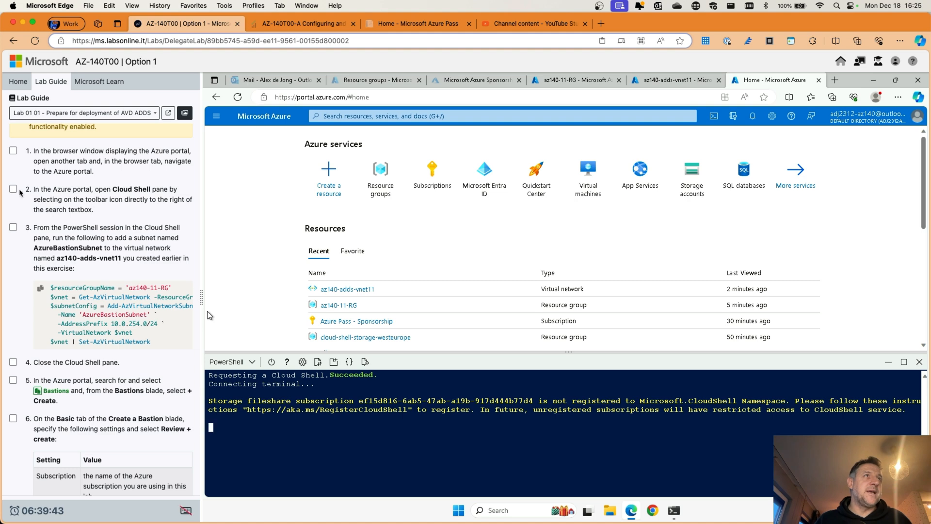
{"action": "left_click", "coordinate": [13, 189]}
{"action": "left_click", "coordinate": [13, 227]}
{"action": "left_click", "coordinate": [13, 150]}
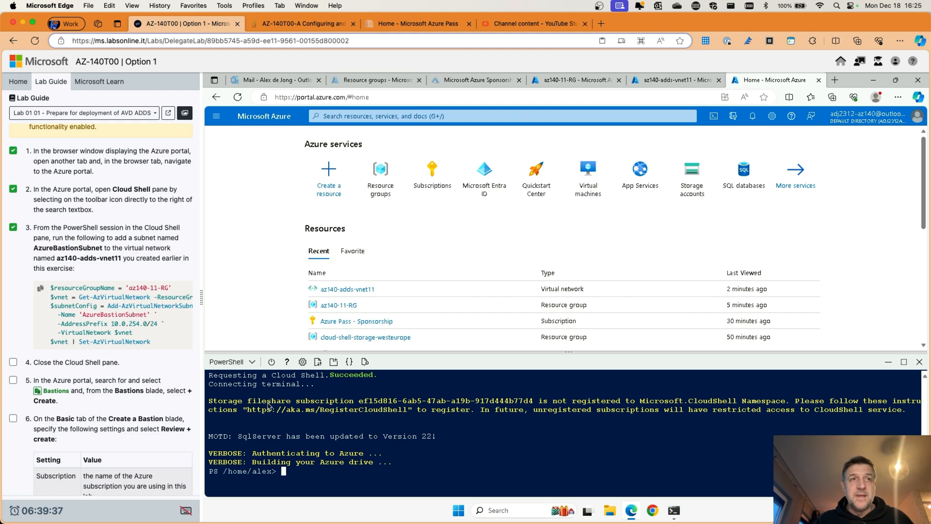
Step: Clear the shell and run the script adding AzureBastionSubnet (10.0.254.0/24) to az140-adds-vnet11
{"action": "type", "text": "cls"}
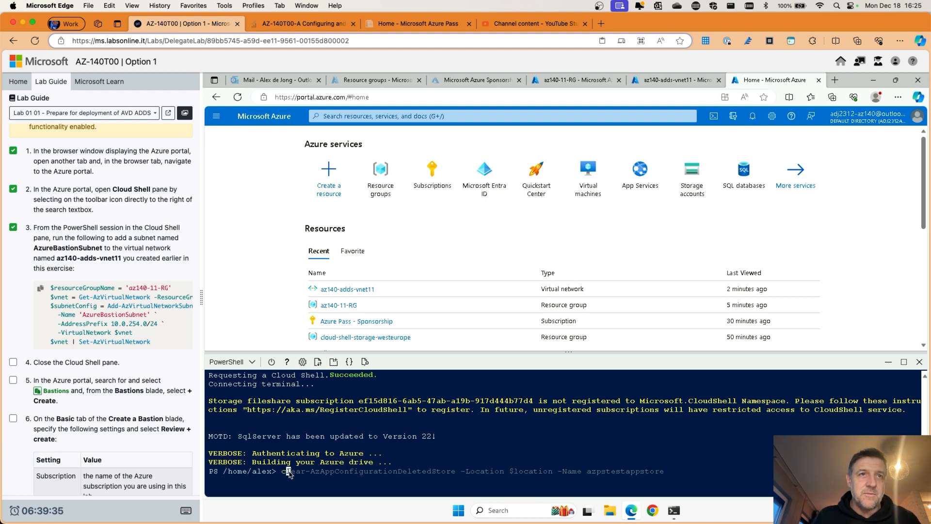
{"action": "key", "text": "Return"}
{"action": "left_click", "coordinate": [39, 288]}
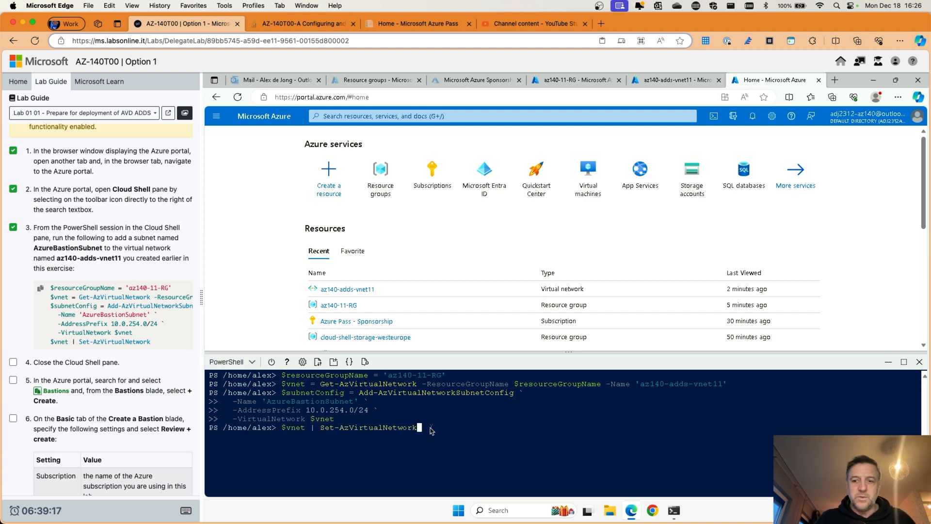
{"action": "key", "text": "Return"}
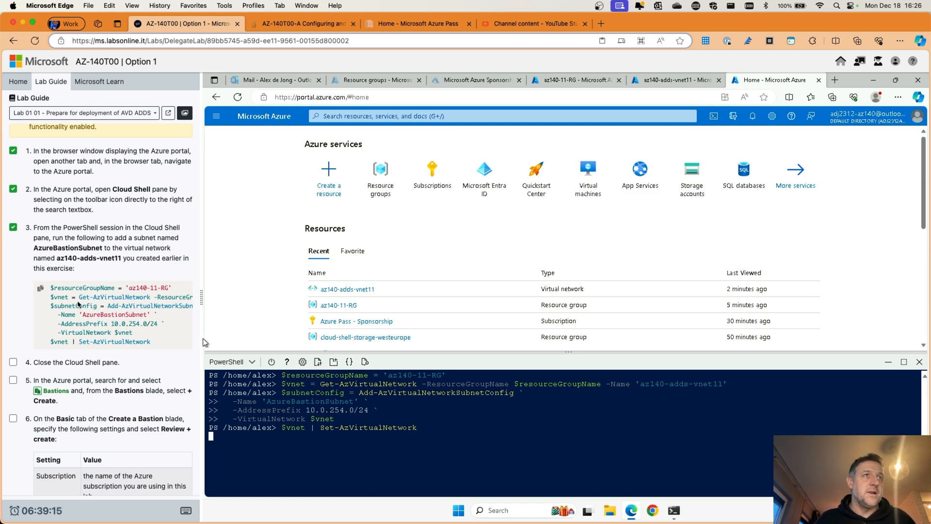
{"action": "scroll", "coordinate": [78, 305], "scroll_direction": "down", "scroll_amount": 3}
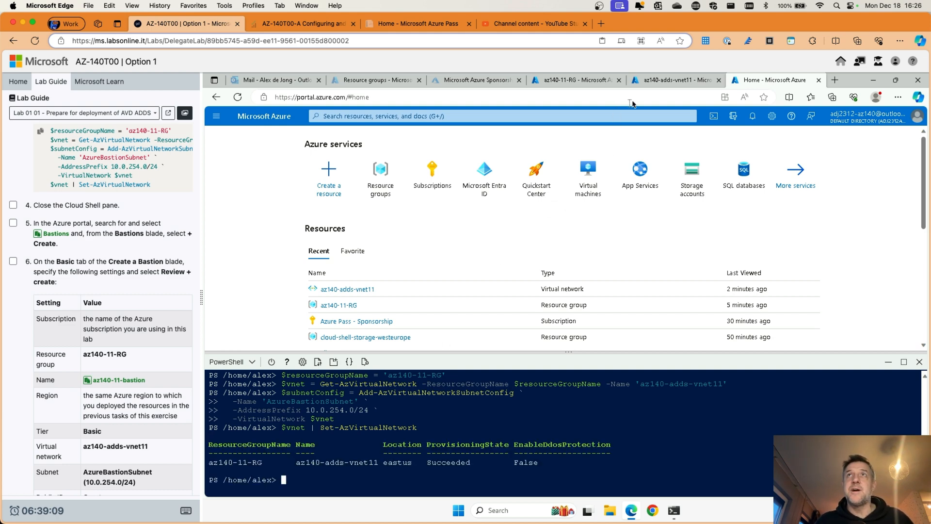
Step: Check the virtual network's subnets, then close Cloud Shell from Azure Home
{"action": "left_click", "coordinate": [668, 85]}
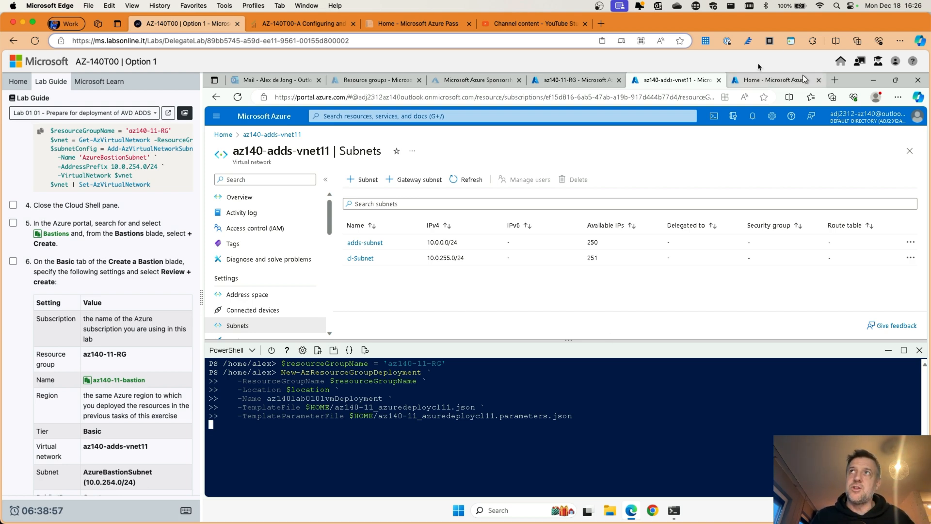
{"action": "left_click", "coordinate": [765, 81]}
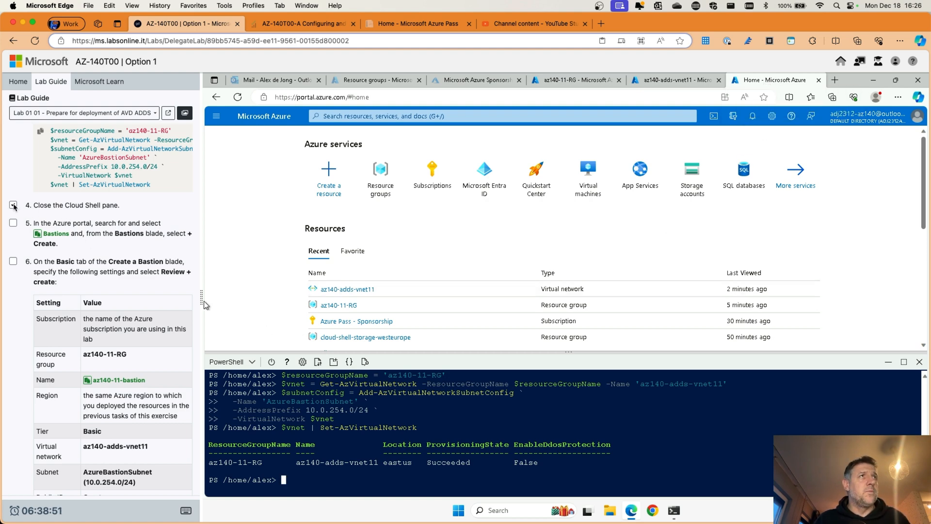
{"action": "left_click", "coordinate": [919, 362]}
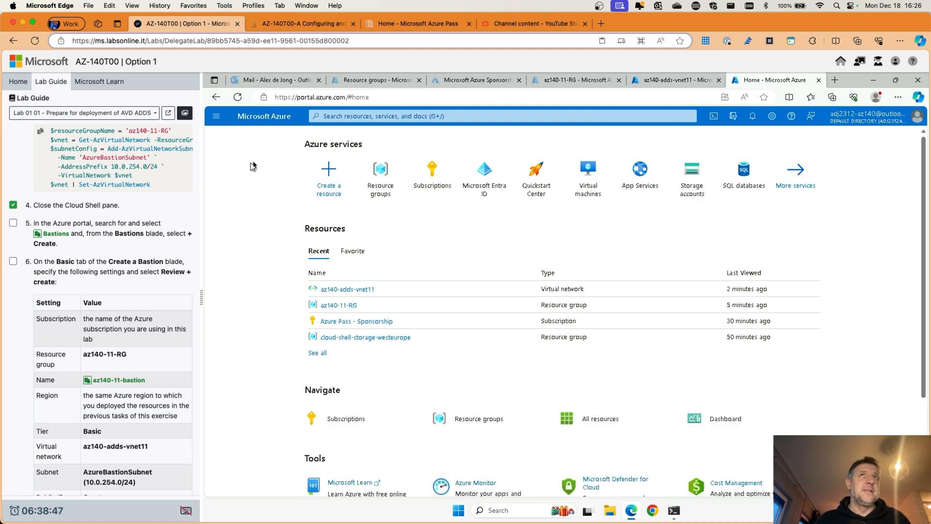
{"action": "left_click", "coordinate": [342, 117]}
Step: Find Bastions through the portal search and start creating a new Bastion
{"action": "left_click", "coordinate": [56, 234]}
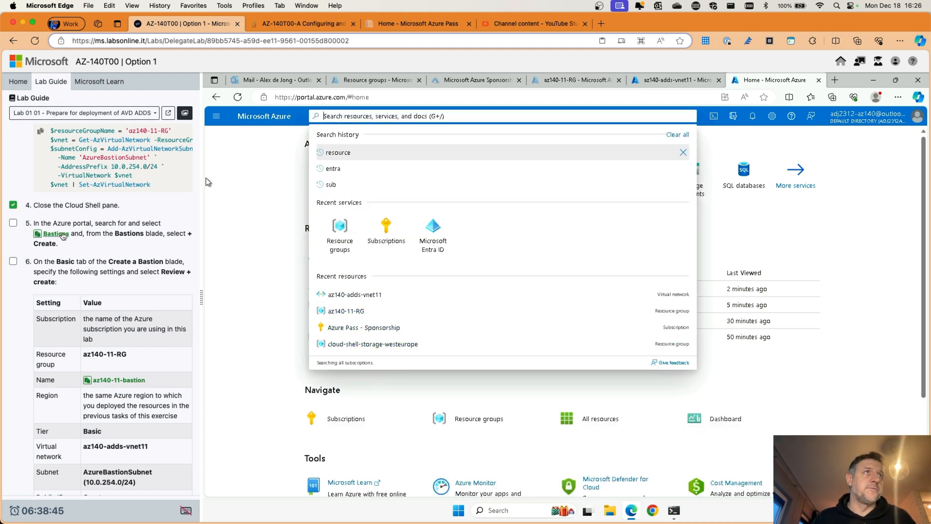
{"action": "left_click", "coordinate": [350, 204]}
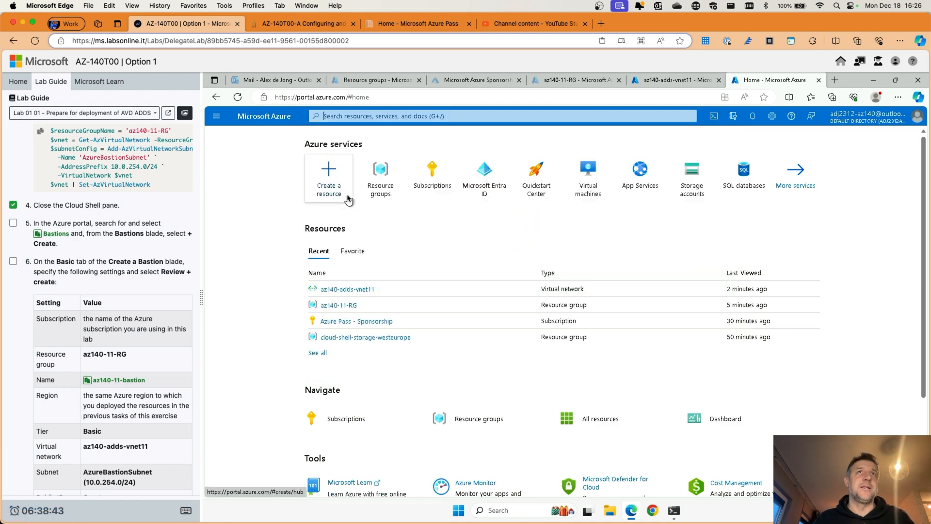
{"action": "left_click", "coordinate": [13, 222]}
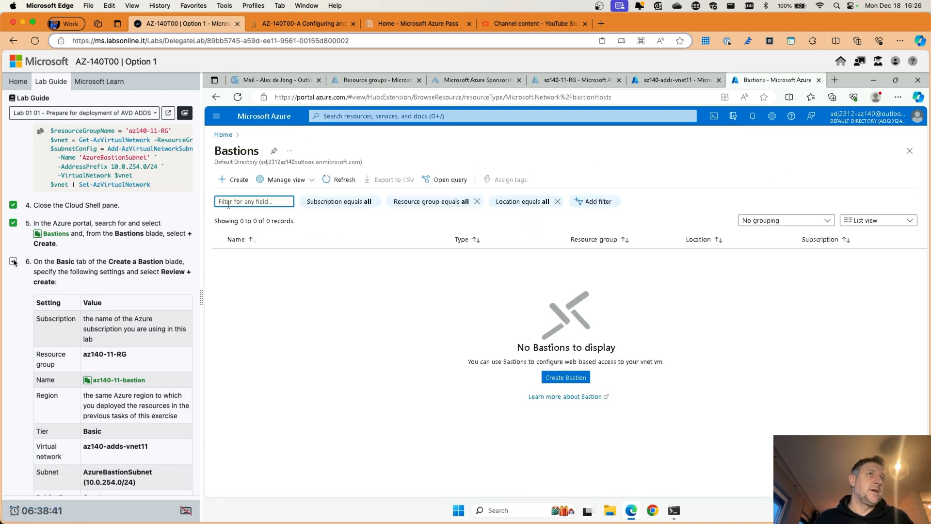
{"action": "left_click", "coordinate": [13, 262]}
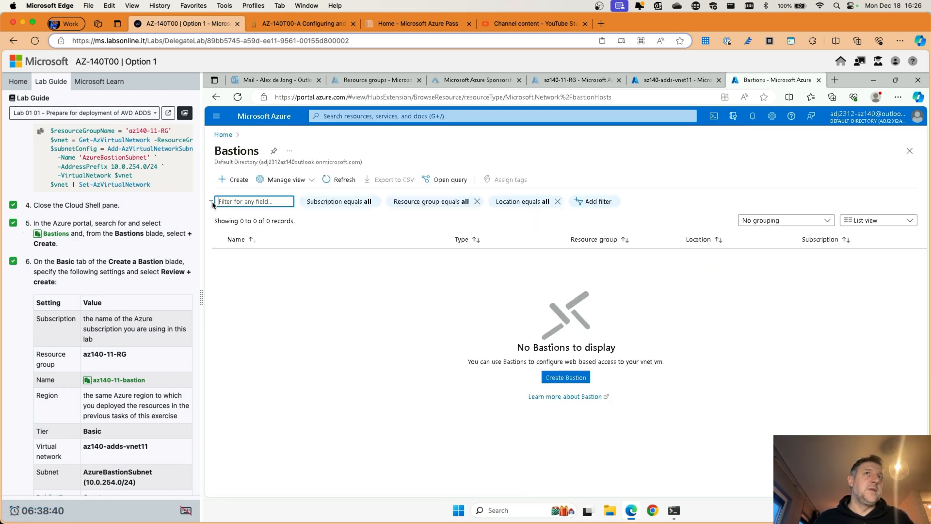
{"action": "left_click", "coordinate": [231, 183]}
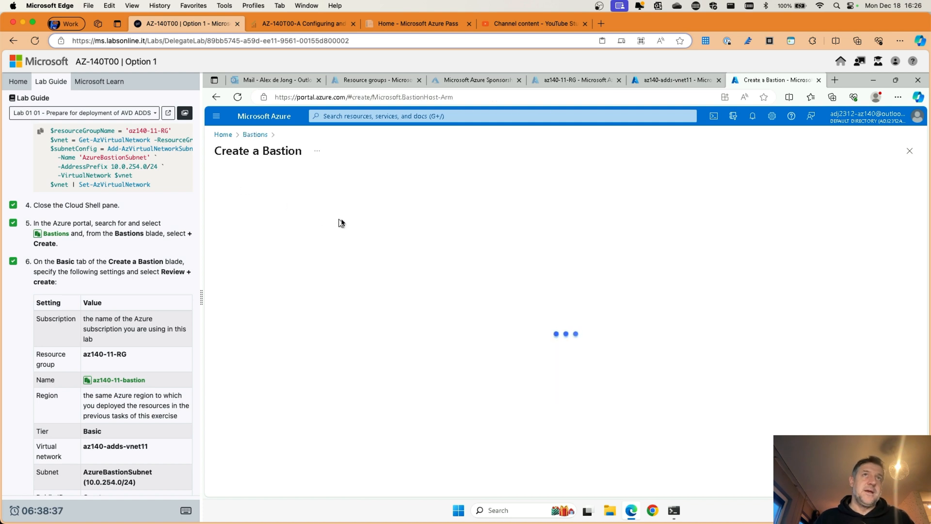
{"action": "scroll", "coordinate": [66, 268], "scroll_direction": "down", "scroll_amount": 2}
{"action": "scroll", "coordinate": [66, 268], "scroll_direction": "down", "scroll_amount": 1}
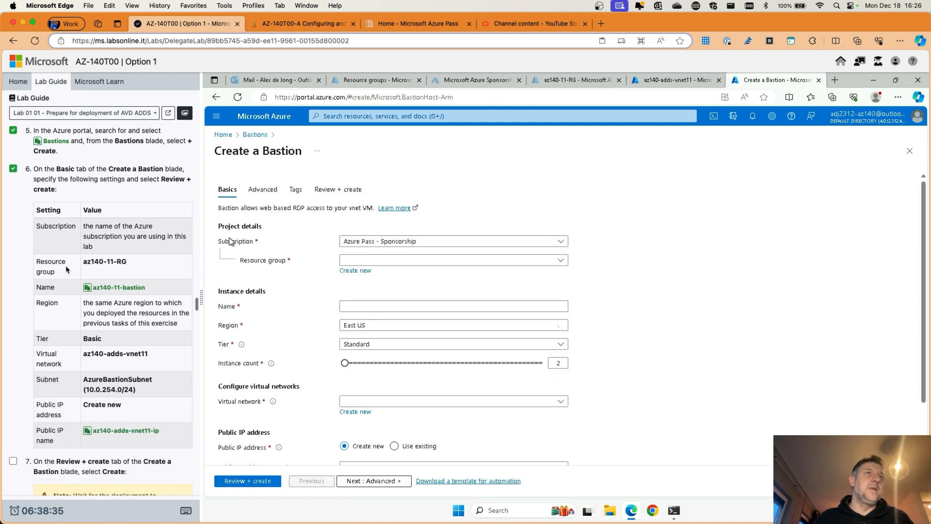
Step: Set resource group az140-11-RG, name az140-11-bastion and tier Basic
{"action": "left_click", "coordinate": [402, 264]}
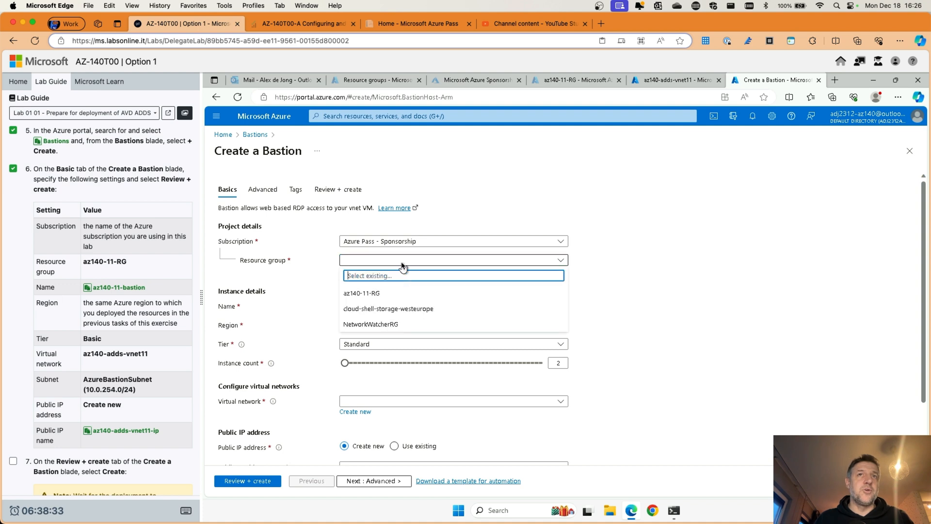
{"action": "left_click", "coordinate": [363, 293]}
{"action": "left_click", "coordinate": [377, 261]}
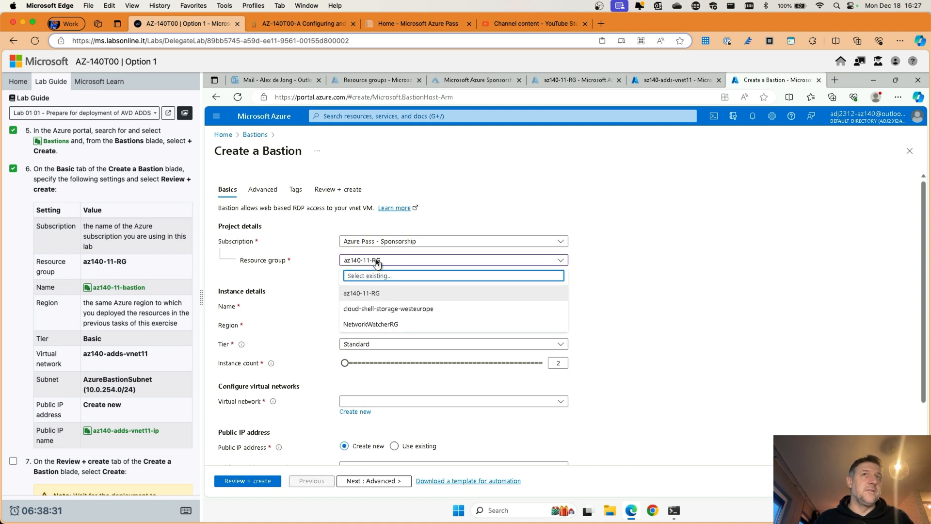
{"action": "left_click", "coordinate": [377, 262]}
{"action": "scroll", "coordinate": [116, 264], "scroll_direction": "down", "scroll_amount": 1}
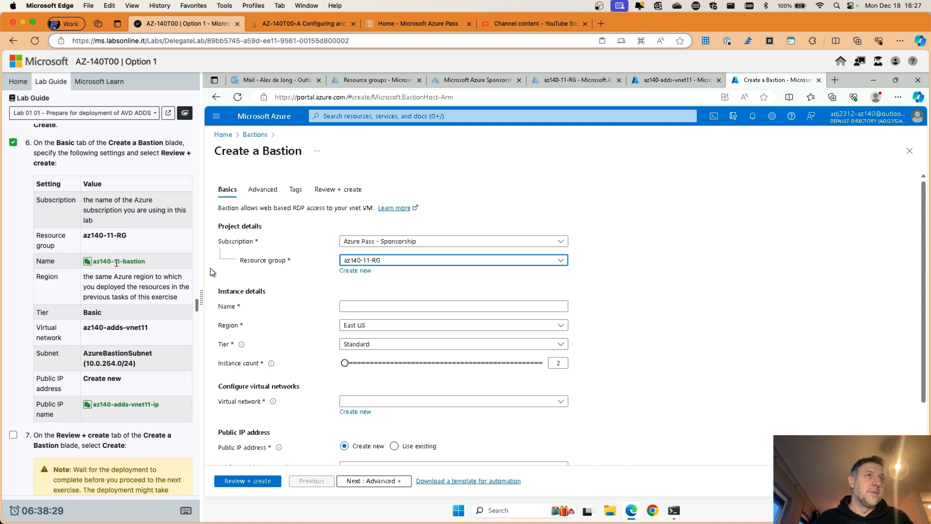
{"action": "left_click", "coordinate": [345, 307]}
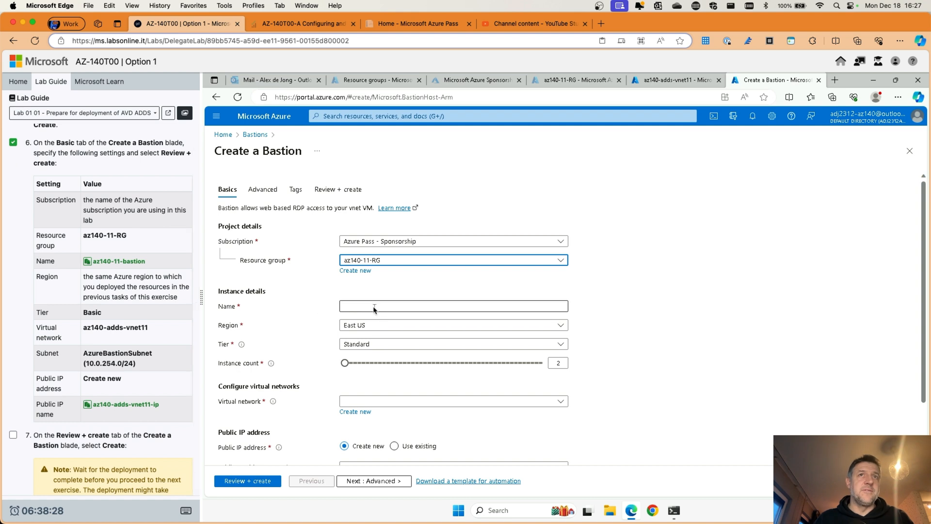
{"action": "left_click", "coordinate": [123, 263]}
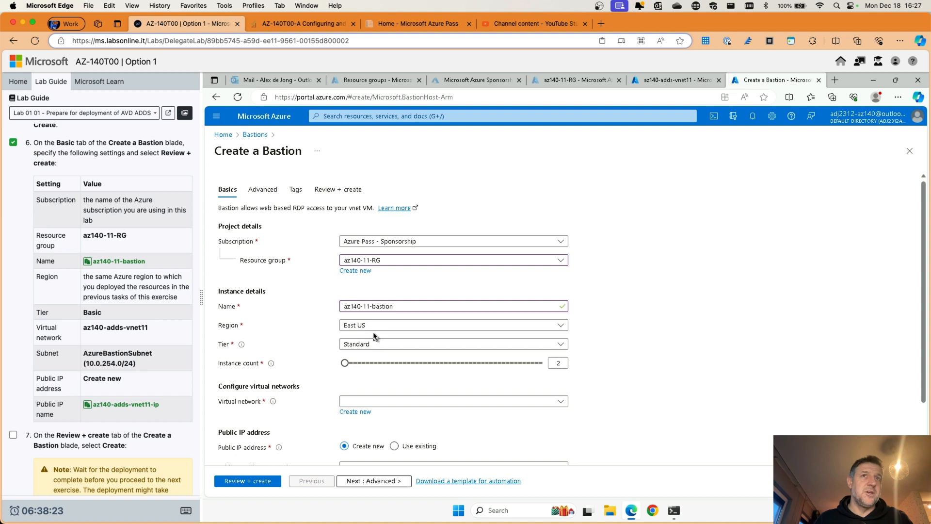
{"action": "left_click", "coordinate": [366, 345]}
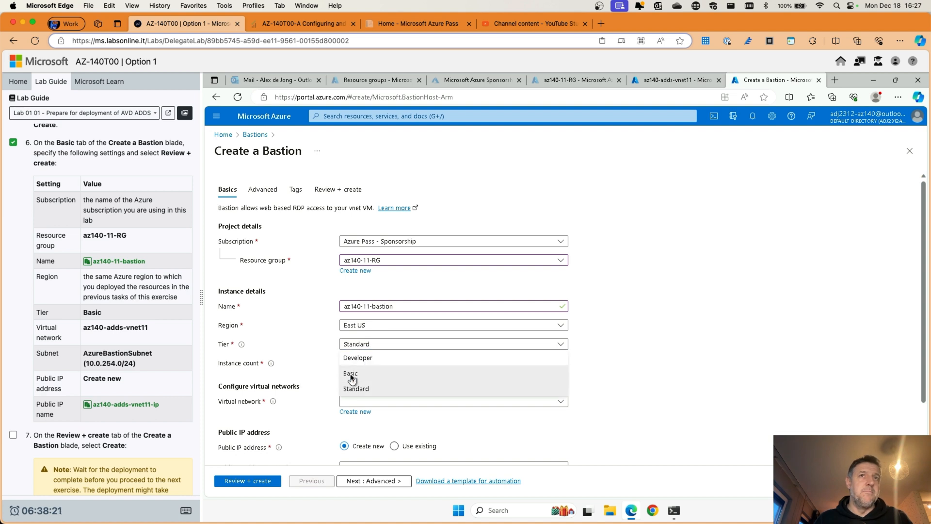
{"action": "left_click", "coordinate": [352, 376]}
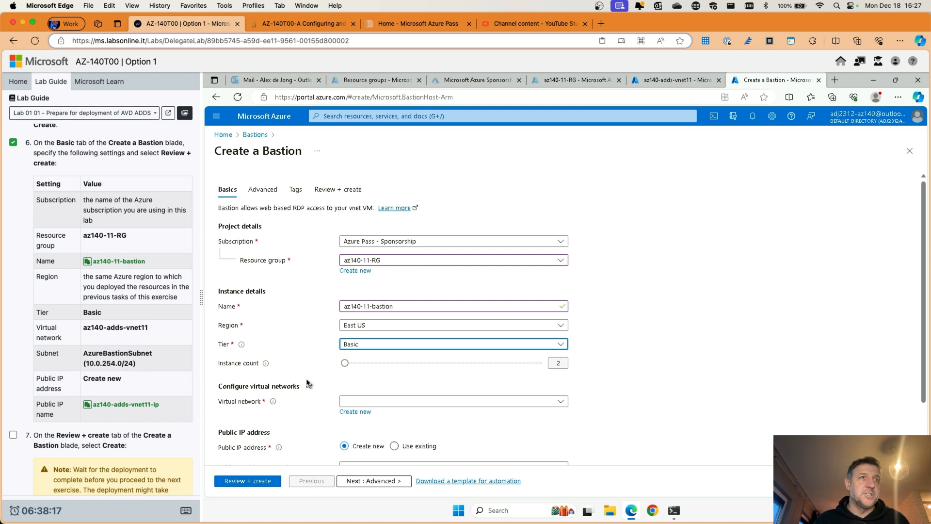
Step: Attach the Bastion to az140-adds-vnet11 and name the new public IP az140-adds-vnet11-ip
{"action": "left_click", "coordinate": [350, 403]}
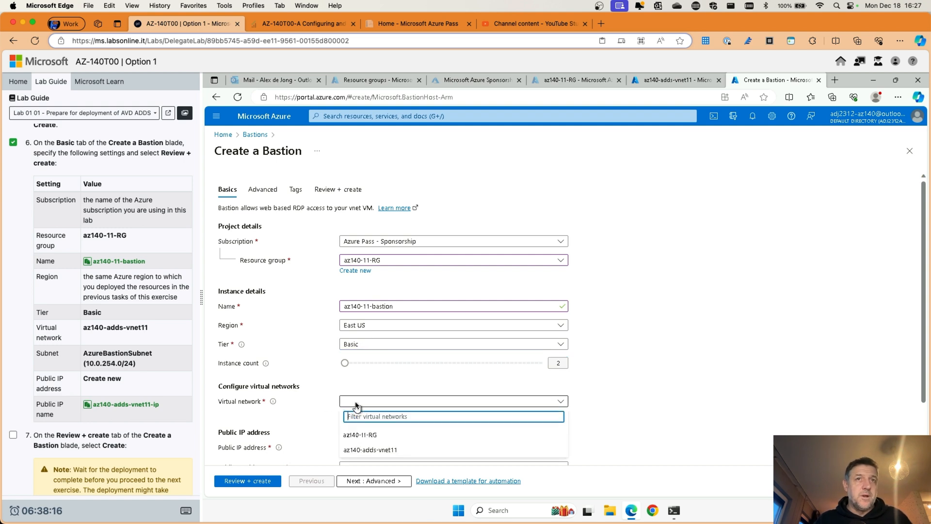
{"action": "left_click", "coordinate": [367, 451]}
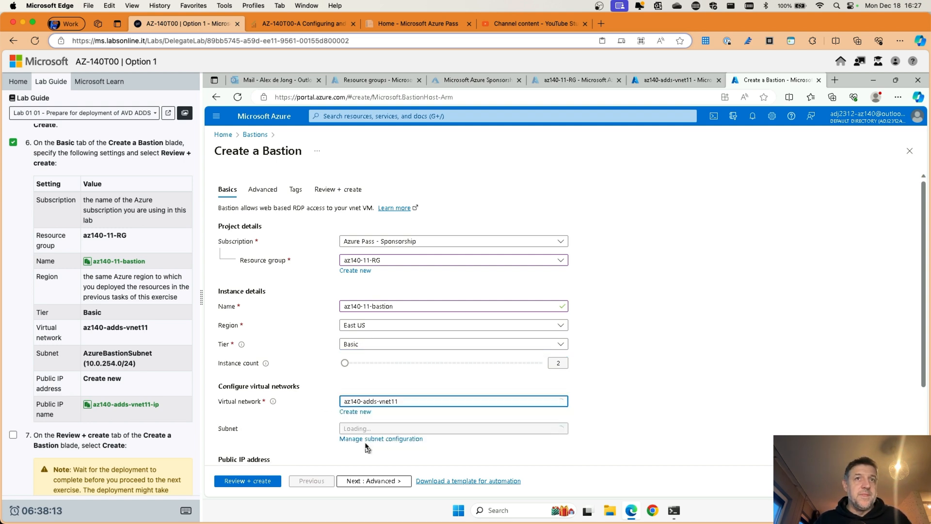
{"action": "left_click", "coordinate": [358, 404]}
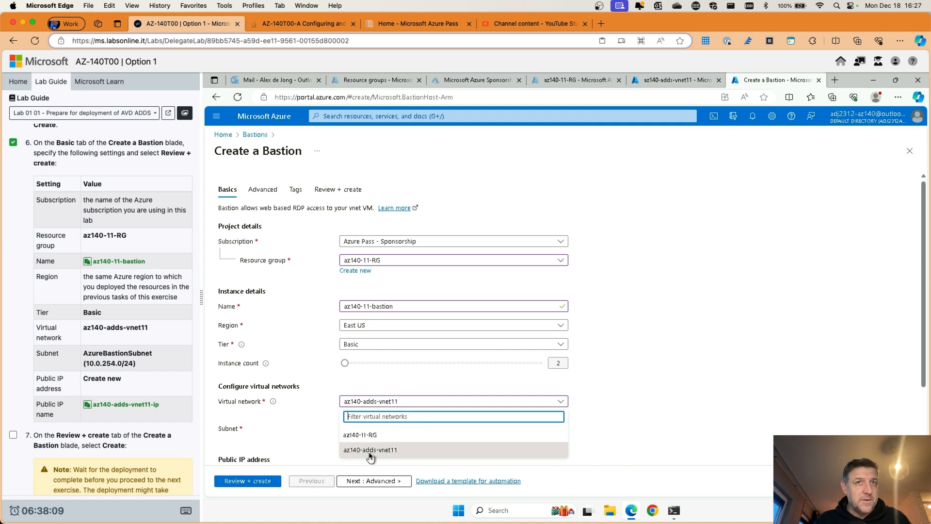
{"action": "left_click", "coordinate": [394, 453]}
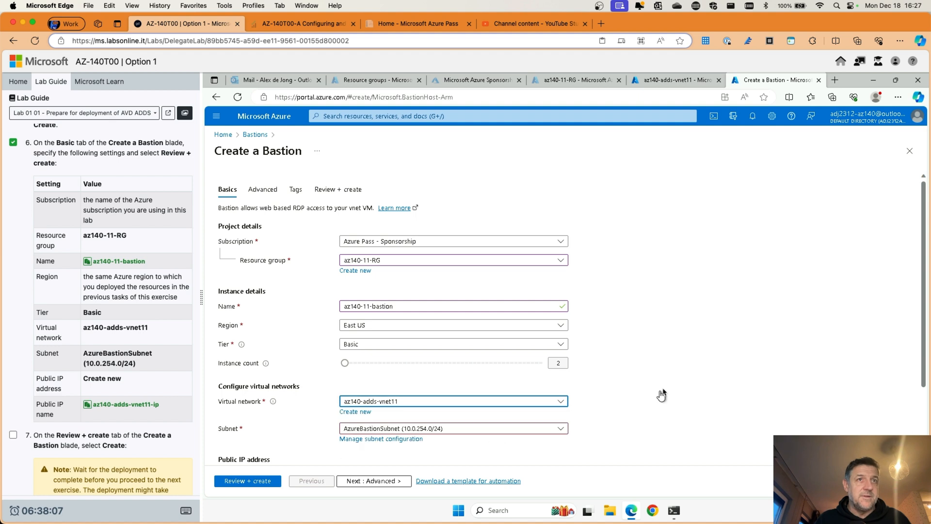
{"action": "scroll", "coordinate": [709, 367], "scroll_direction": "down", "scroll_amount": 3}
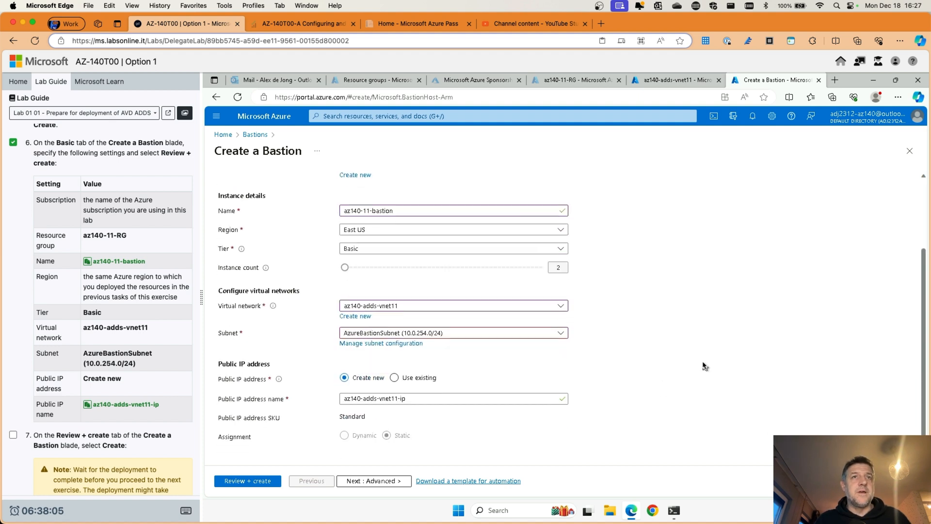
{"action": "scroll", "coordinate": [131, 365], "scroll_direction": "down", "scroll_amount": 1}
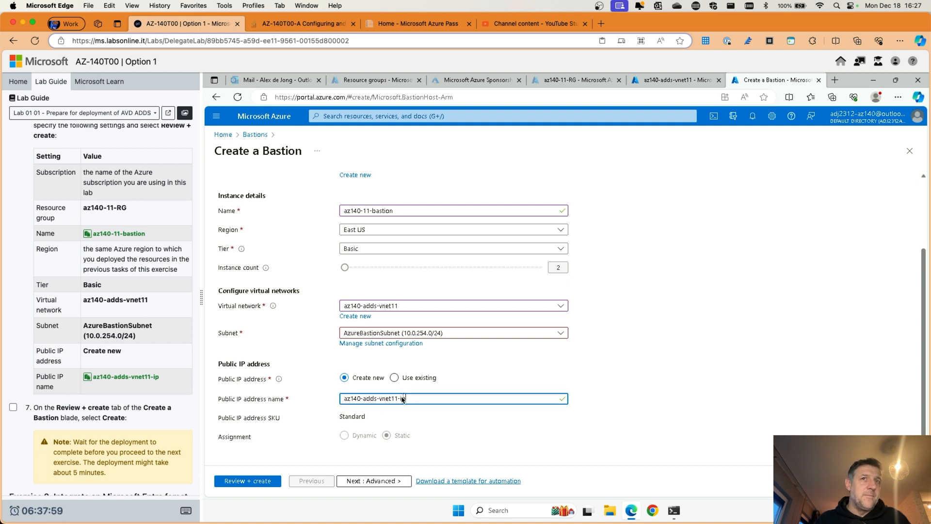
{"action": "left_click_drag", "start_coordinate": [412, 399], "coordinate": [338, 403]}
{"action": "left_click", "coordinate": [122, 383]}
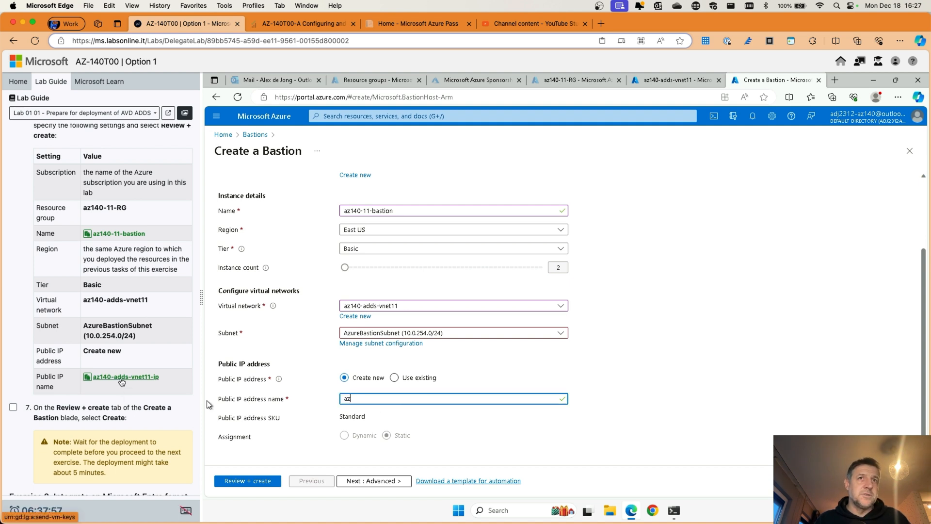
{"action": "left_click", "coordinate": [442, 414]}
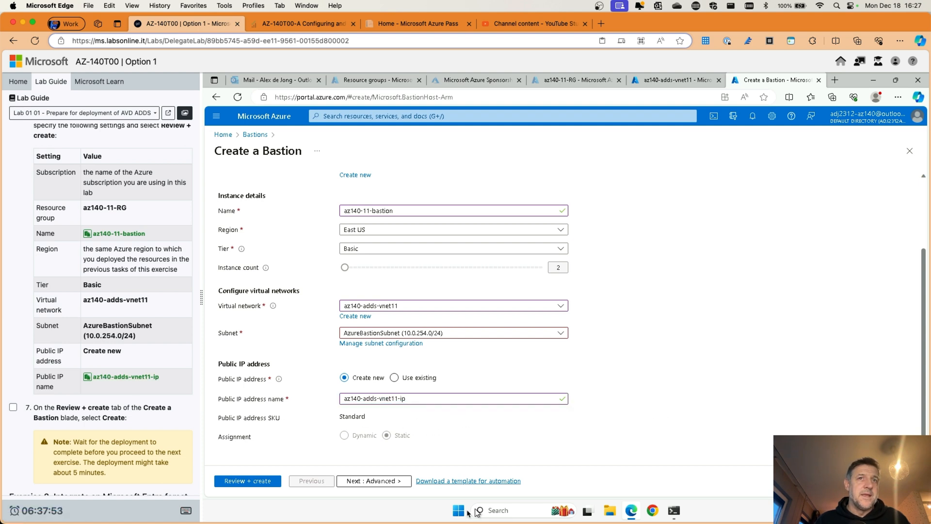
{"action": "scroll", "coordinate": [91, 400], "scroll_direction": "down", "scroll_amount": 2}
{"action": "scroll", "coordinate": [95, 364], "scroll_direction": "down", "scroll_amount": 3}
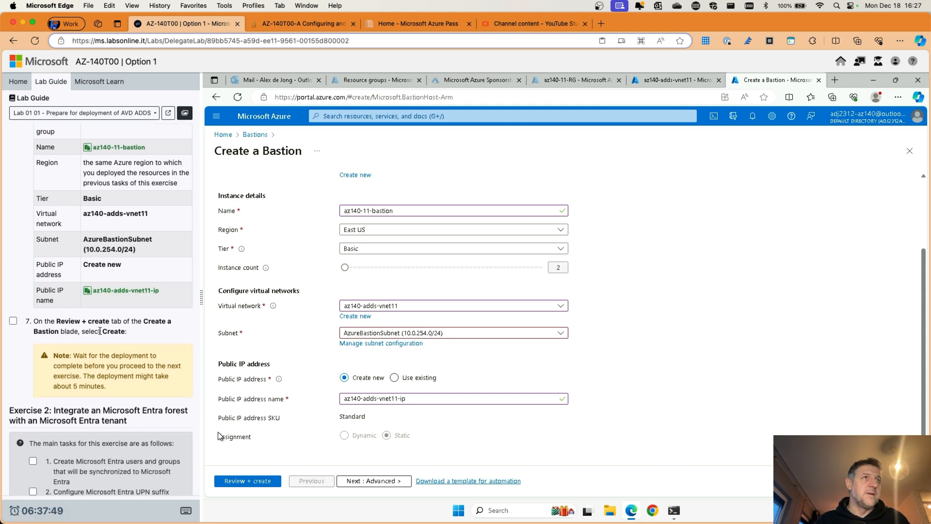
{"action": "left_click", "coordinate": [219, 481]}
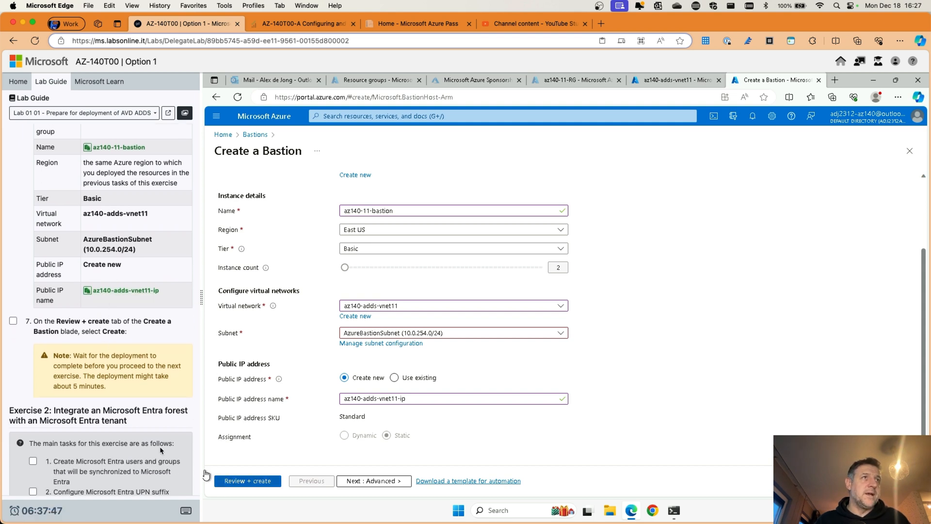
{"action": "left_click", "coordinate": [13, 321]}
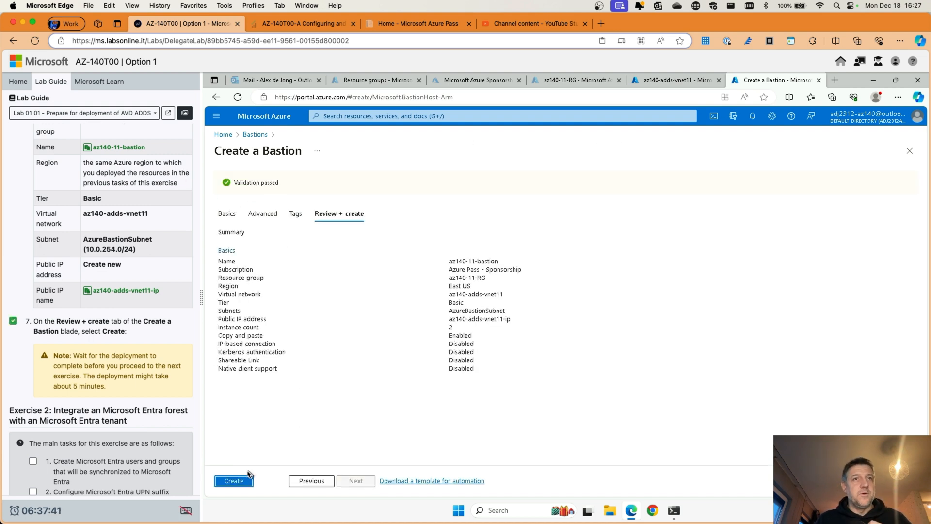
{"action": "left_click", "coordinate": [234, 481]}
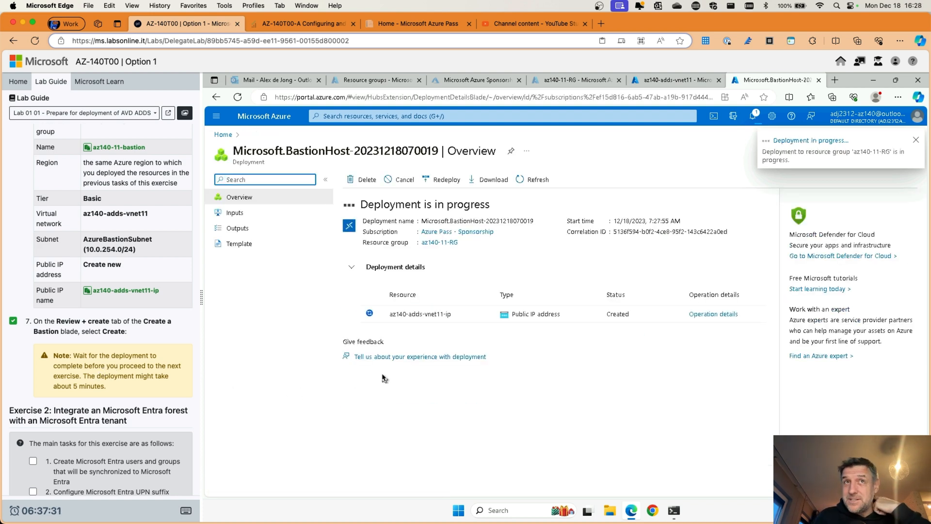
{"action": "scroll", "coordinate": [109, 357], "scroll_direction": "down", "scroll_amount": 6}
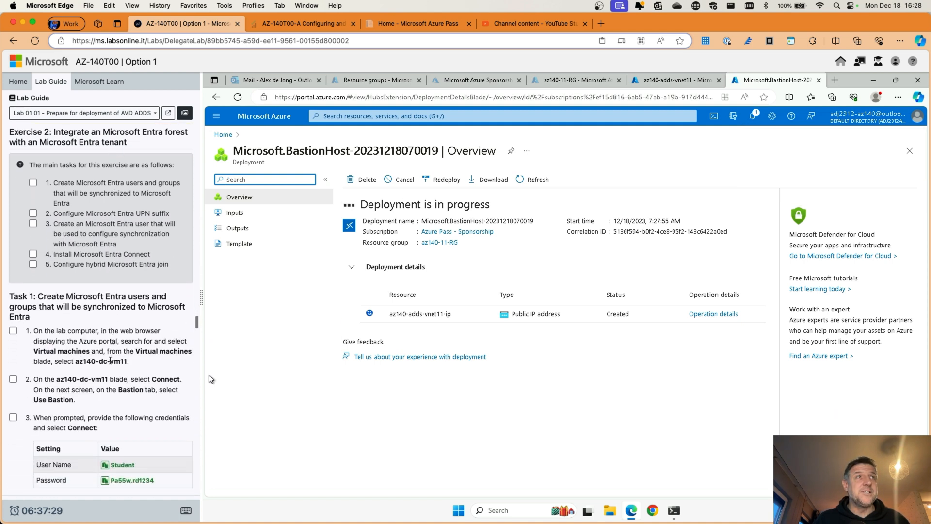
{"action": "scroll", "coordinate": [108, 357], "scroll_direction": "up", "scroll_amount": 1}
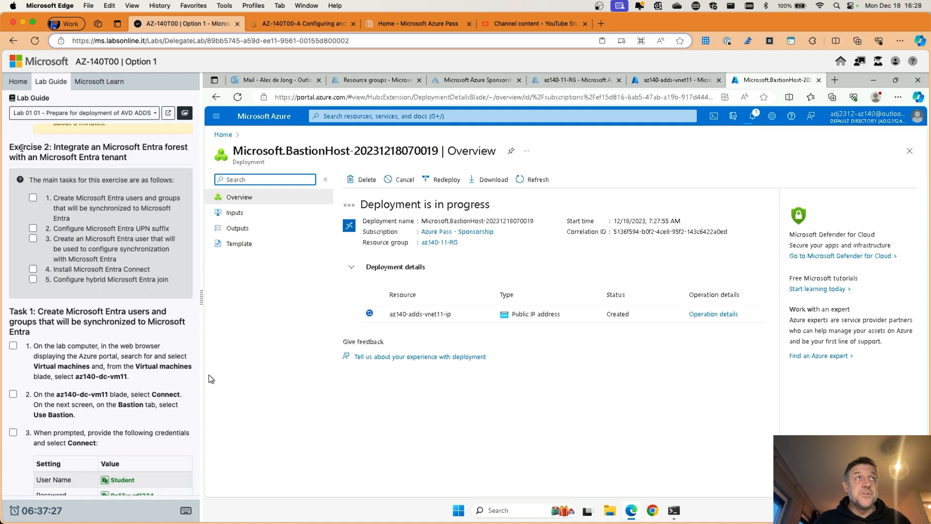
{"action": "scroll", "coordinate": [21, 147], "scroll_direction": "down", "scroll_amount": 1}
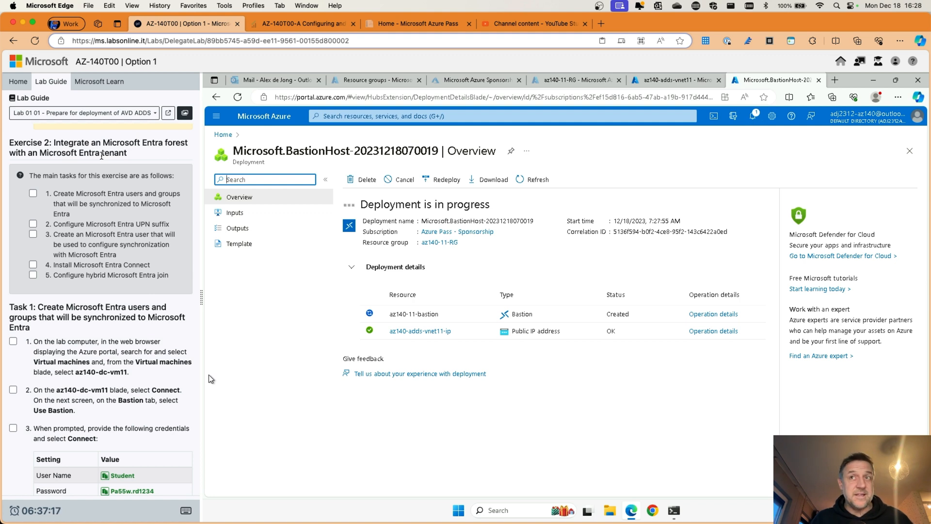
{"action": "scroll", "coordinate": [102, 155], "scroll_direction": "down", "scroll_amount": 5}
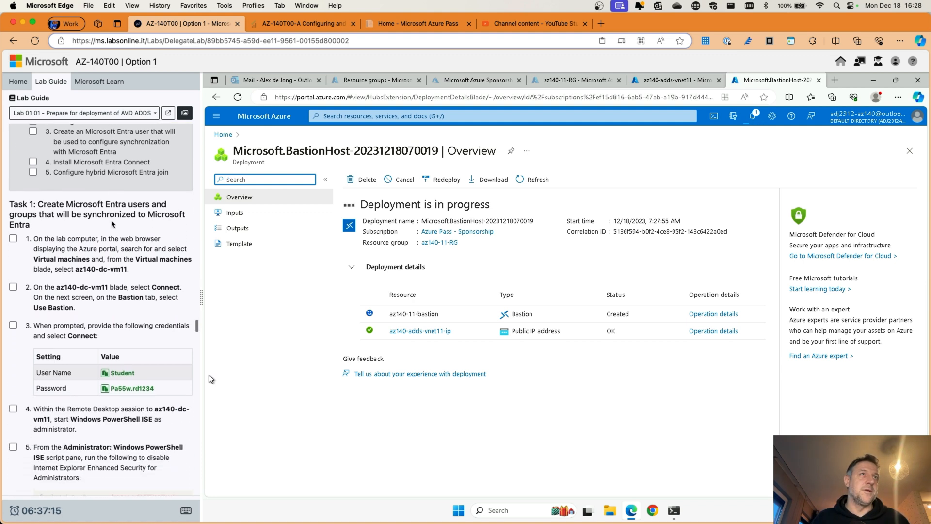
{"action": "scroll", "coordinate": [107, 210], "scroll_direction": "down", "scroll_amount": 1}
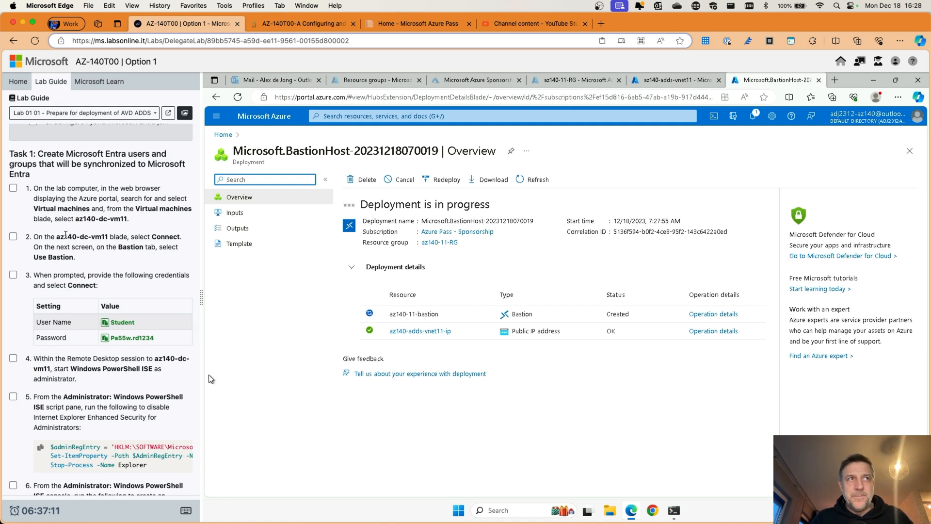
{"action": "scroll", "coordinate": [72, 231], "scroll_direction": "down", "scroll_amount": 11}
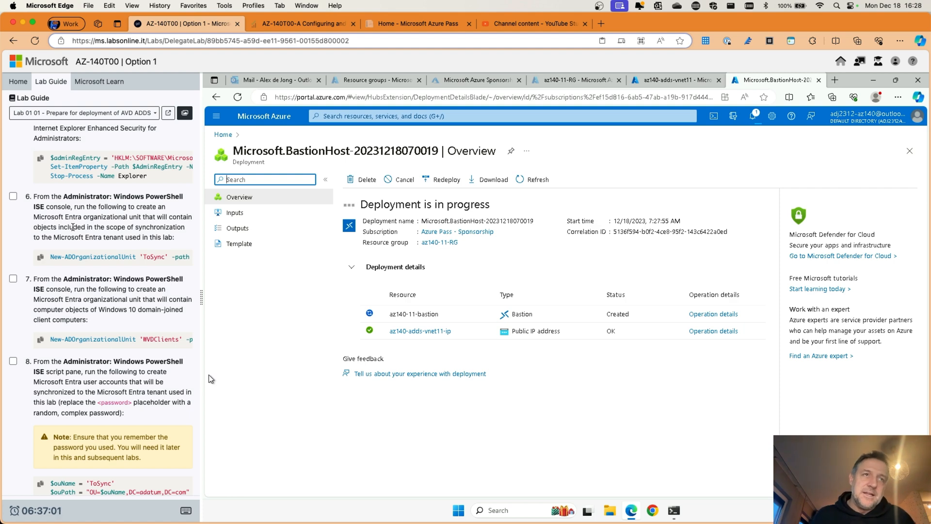
{"action": "scroll", "coordinate": [72, 227], "scroll_direction": "down", "scroll_amount": 10}
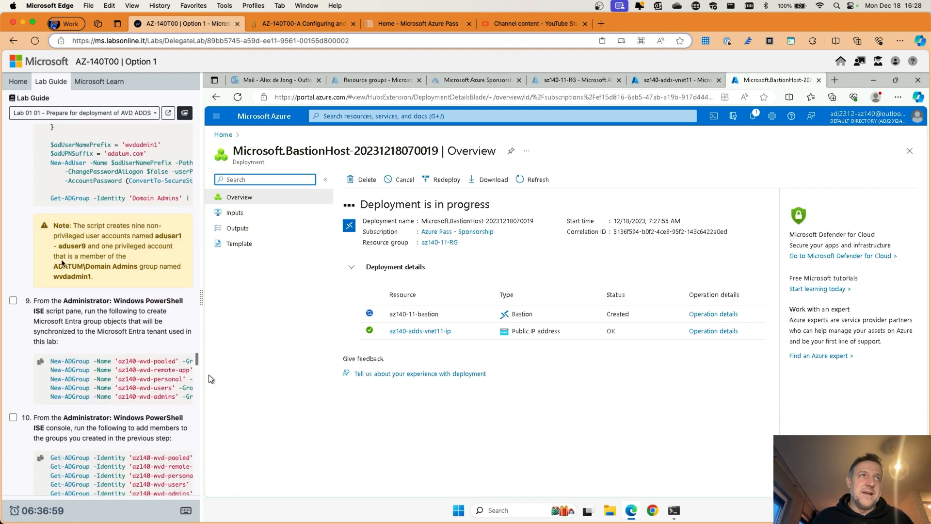
{"action": "scroll", "coordinate": [62, 264], "scroll_direction": "down", "scroll_amount": 15}
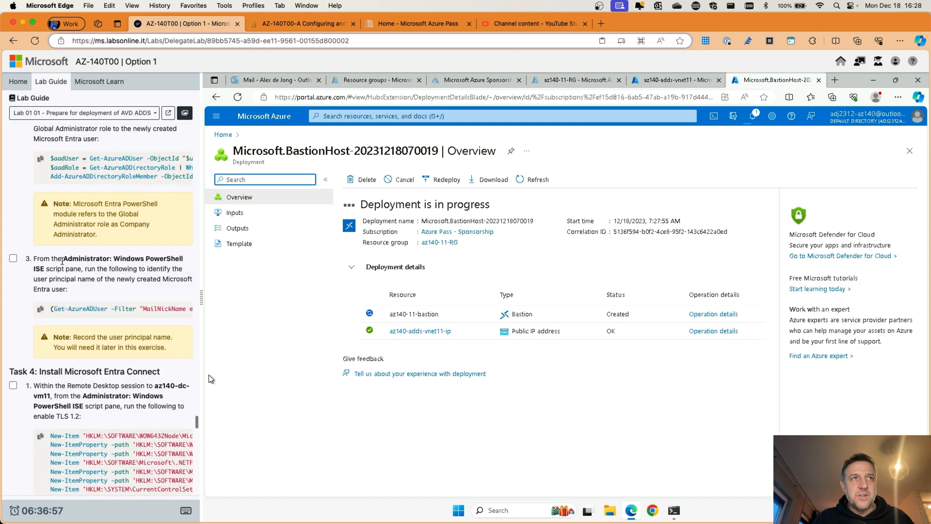
{"action": "scroll", "coordinate": [62, 262], "scroll_direction": "up", "scroll_amount": 15}
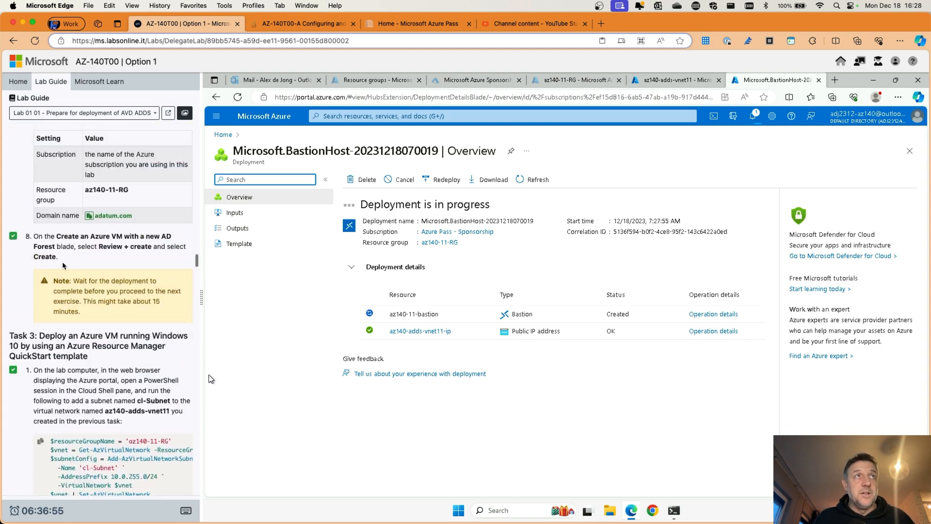
{"action": "scroll", "coordinate": [63, 266], "scroll_direction": "up", "scroll_amount": 10}
{"action": "scroll", "coordinate": [63, 266], "scroll_direction": "down", "scroll_amount": 15}
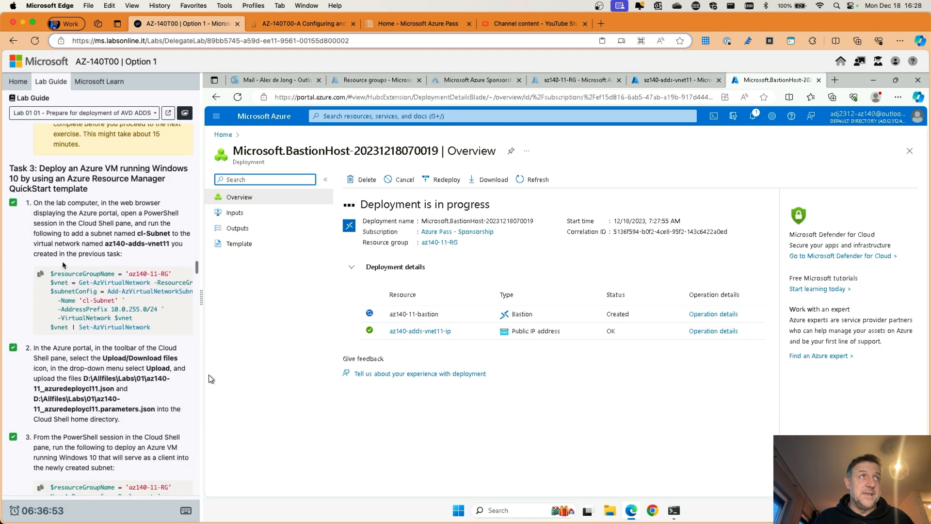
{"action": "scroll", "coordinate": [63, 265], "scroll_direction": "down", "scroll_amount": 10}
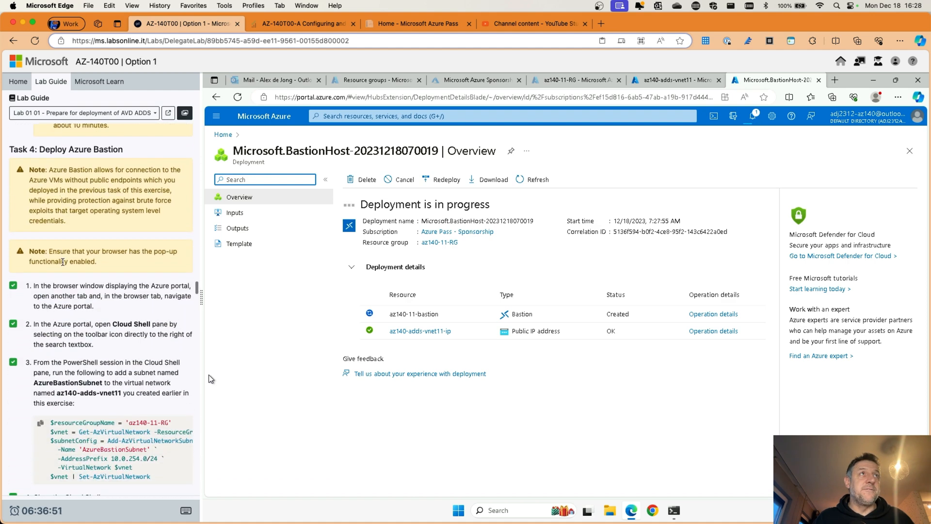
{"action": "scroll", "coordinate": [63, 262], "scroll_direction": "down", "scroll_amount": 2}
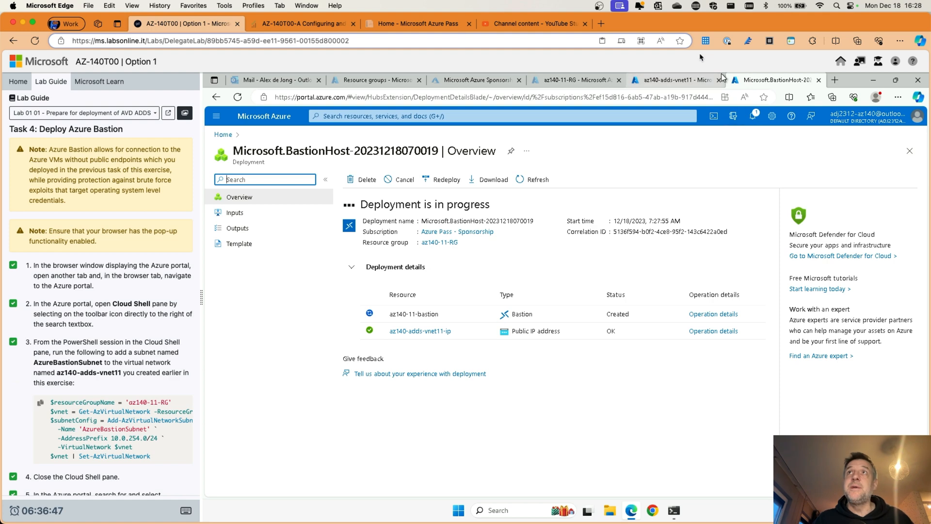
Step: Compare the az140-adds-vnet11 Subnets tab with the deployment tab until it reports complete
{"action": "left_click", "coordinate": [672, 81]}
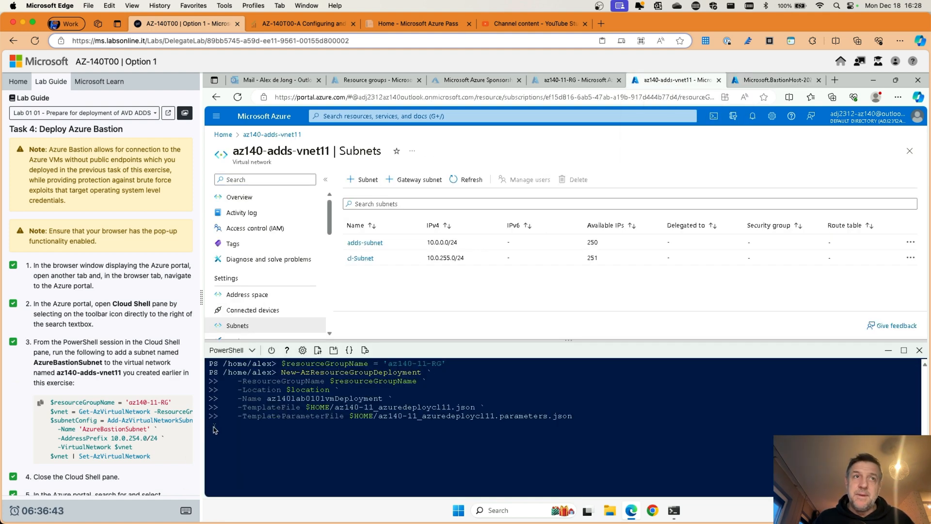
{"action": "left_click", "coordinate": [765, 83]}
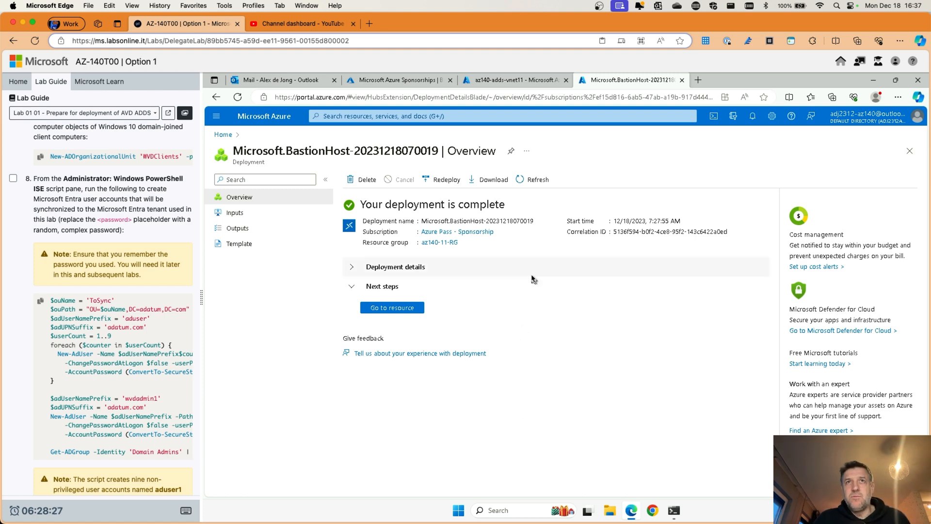
{"action": "left_click", "coordinate": [508, 82]}
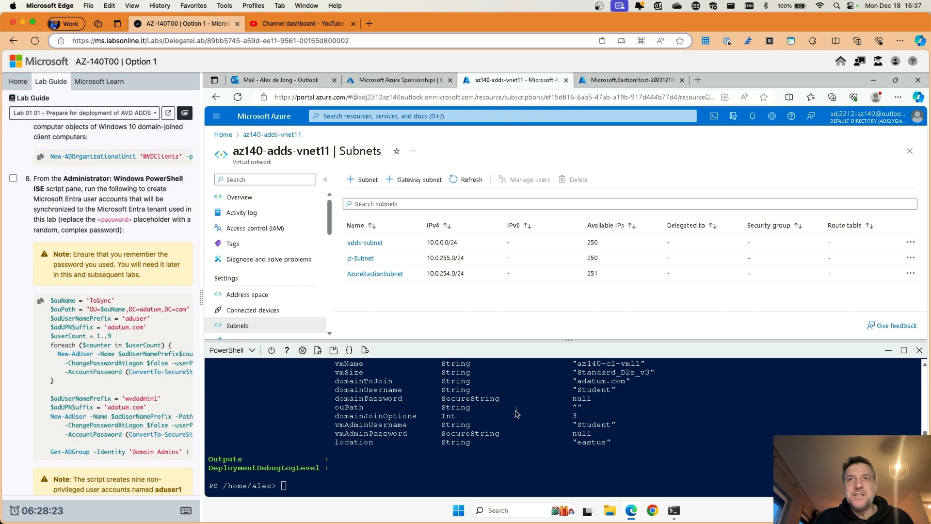
{"action": "scroll", "coordinate": [517, 414], "scroll_direction": "up", "scroll_amount": 2}
{"action": "scroll", "coordinate": [517, 413], "scroll_direction": "down", "scroll_amount": 2}
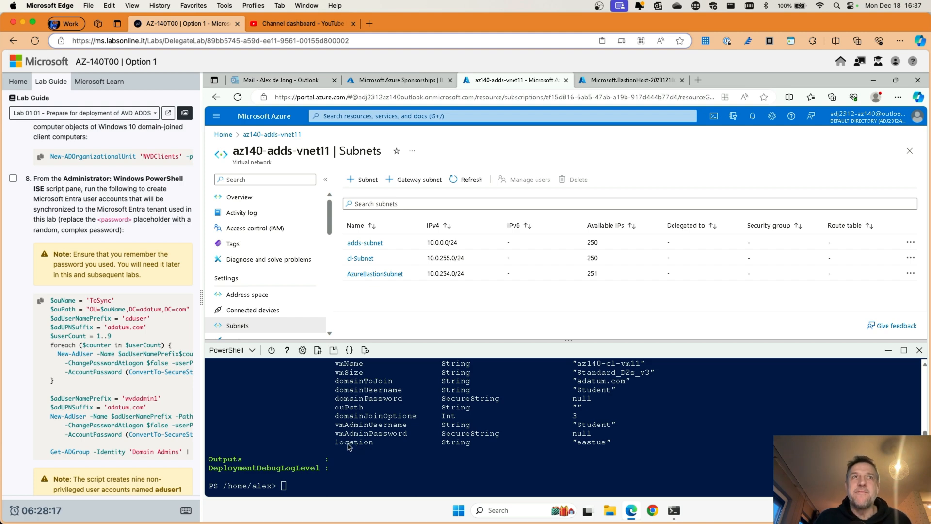
{"action": "left_click", "coordinate": [620, 83]}
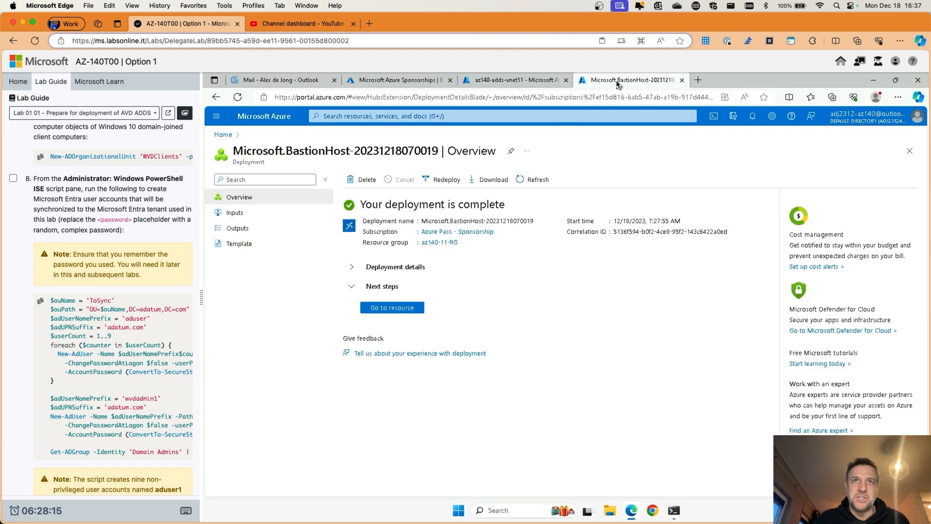
{"action": "left_click", "coordinate": [276, 122]}
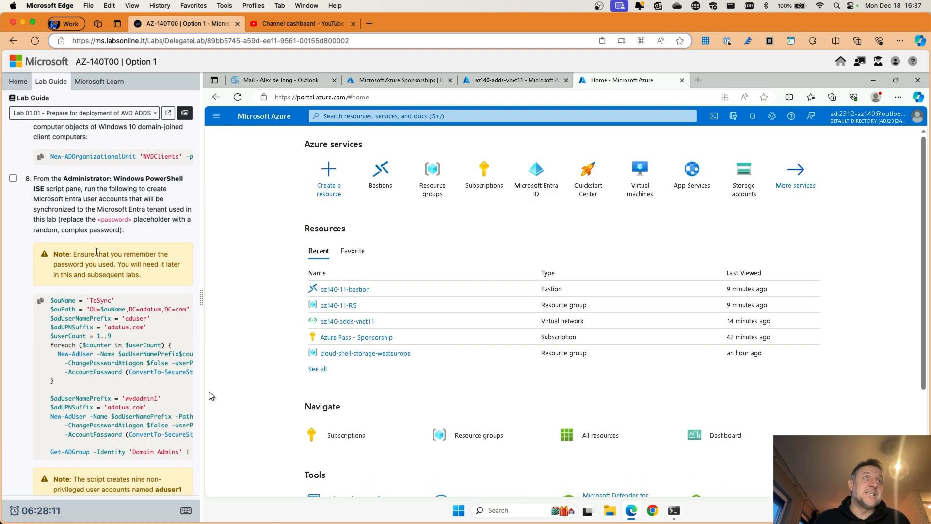
{"action": "scroll", "coordinate": [97, 252], "scroll_direction": "up", "scroll_amount": 15}
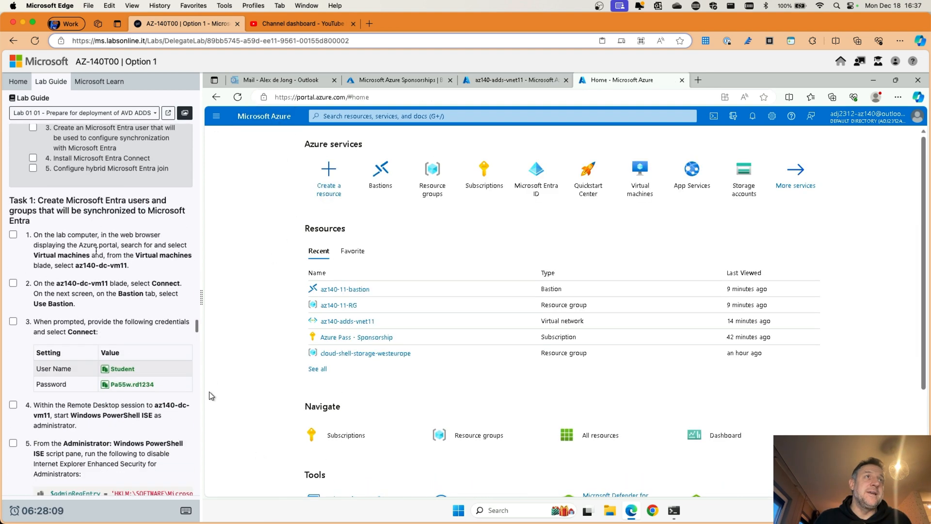
{"action": "scroll", "coordinate": [96, 252], "scroll_direction": "down", "scroll_amount": 3}
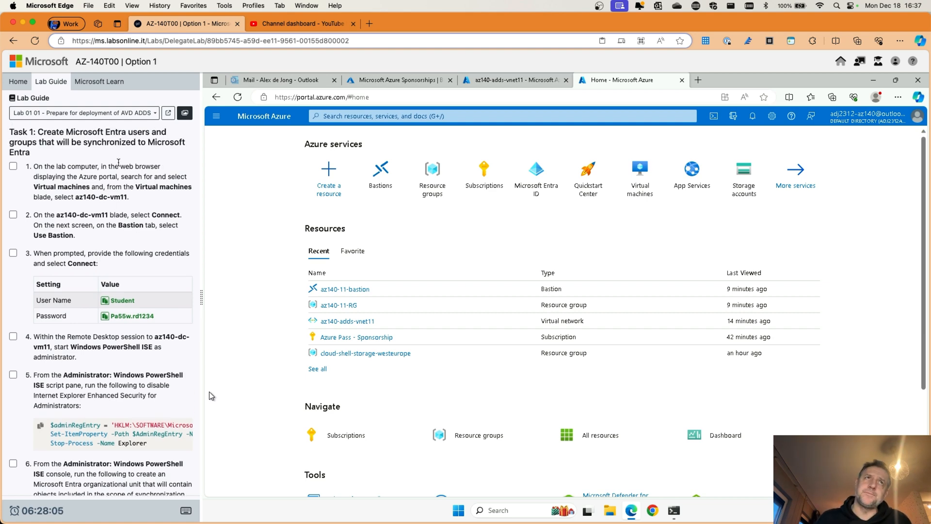
{"action": "scroll", "coordinate": [96, 210], "scroll_direction": "down", "scroll_amount": 15}
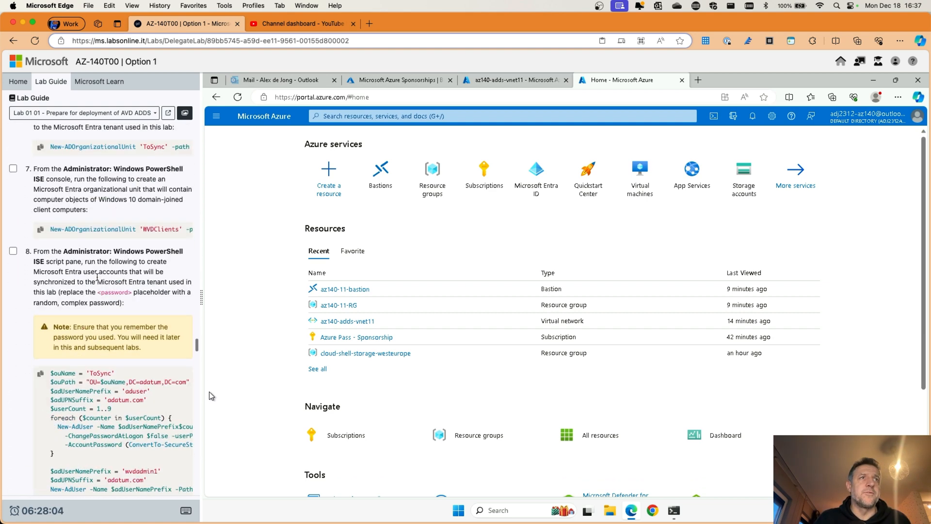
{"action": "scroll", "coordinate": [97, 276], "scroll_direction": "down", "scroll_amount": 15}
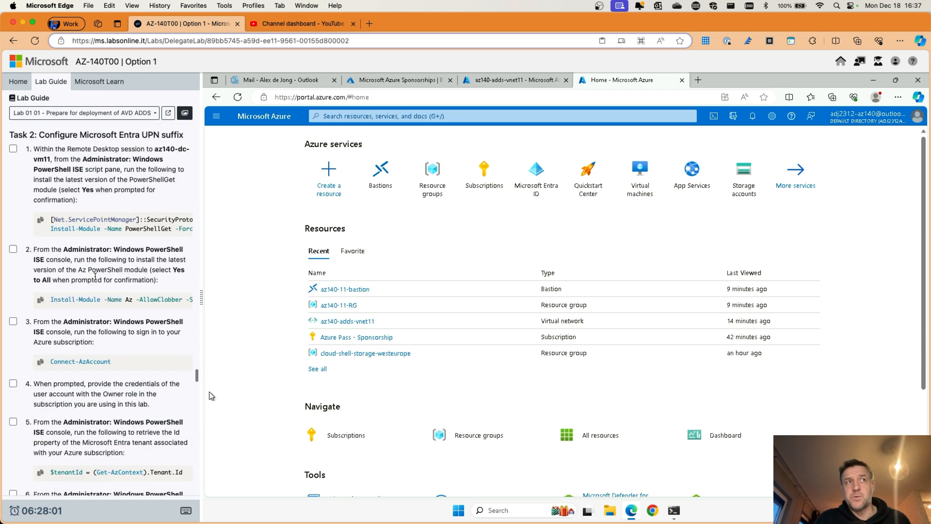
{"action": "scroll", "coordinate": [95, 279], "scroll_direction": "down", "scroll_amount": 15}
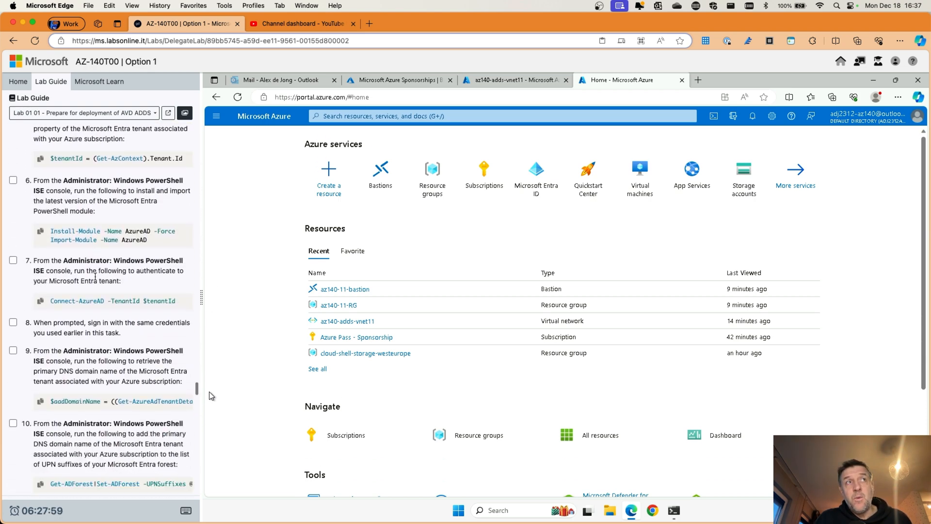
{"action": "scroll", "coordinate": [96, 277], "scroll_direction": "down", "scroll_amount": 15}
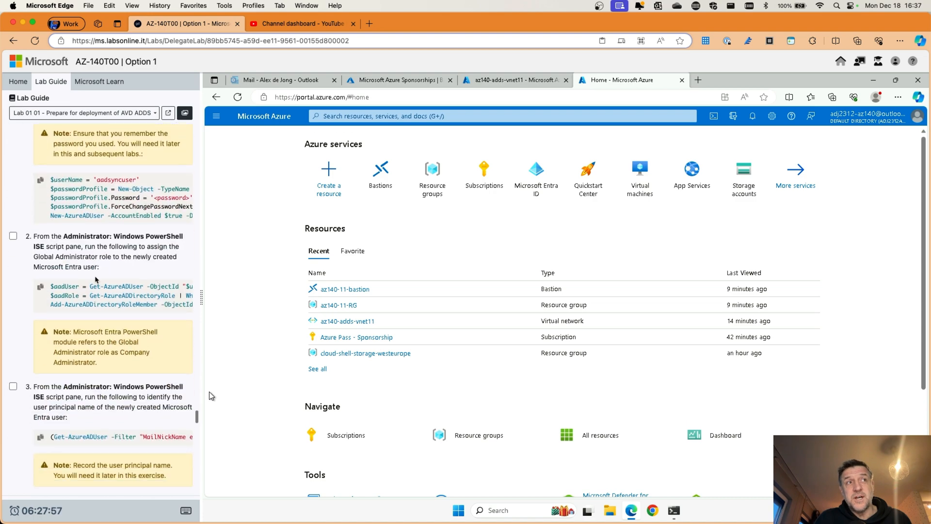
{"action": "scroll", "coordinate": [95, 279], "scroll_direction": "down", "scroll_amount": 10}
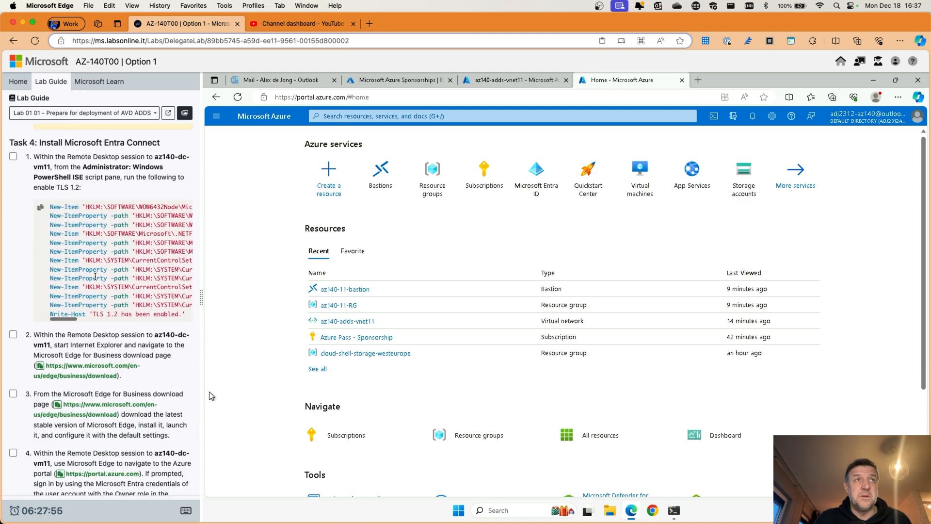
{"action": "scroll", "coordinate": [120, 247], "scroll_direction": "up", "scroll_amount": 8}
{"action": "scroll", "coordinate": [120, 247], "scroll_direction": "up", "scroll_amount": 15}
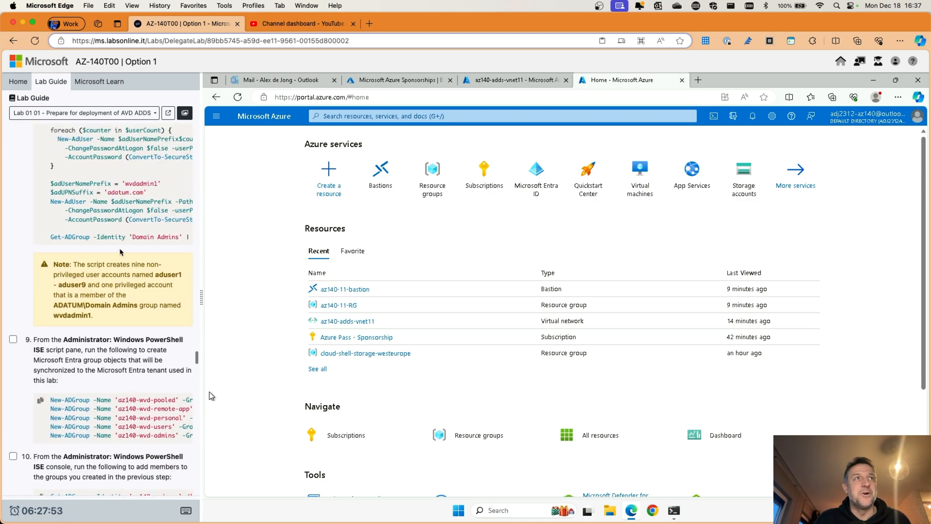
{"action": "scroll", "coordinate": [120, 251], "scroll_direction": "up", "scroll_amount": 15}
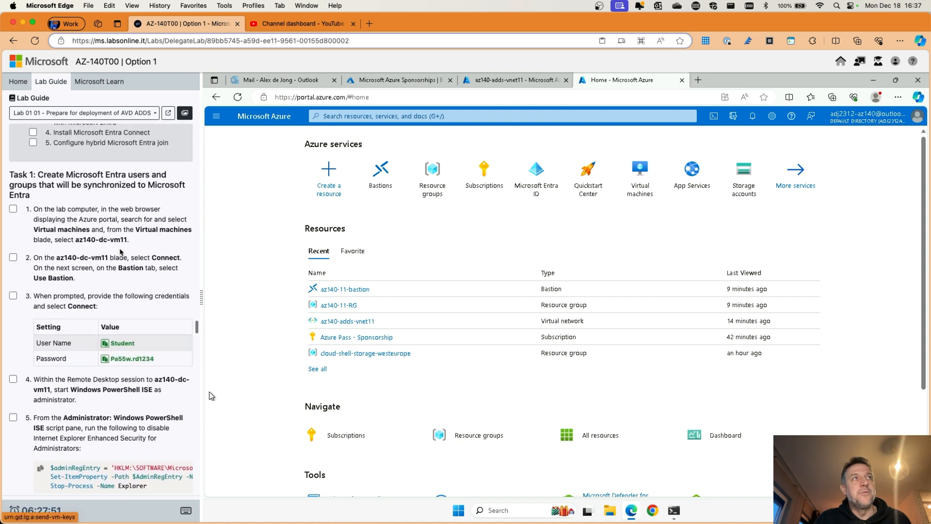
{"action": "scroll", "coordinate": [120, 252], "scroll_direction": "up", "scroll_amount": 6}
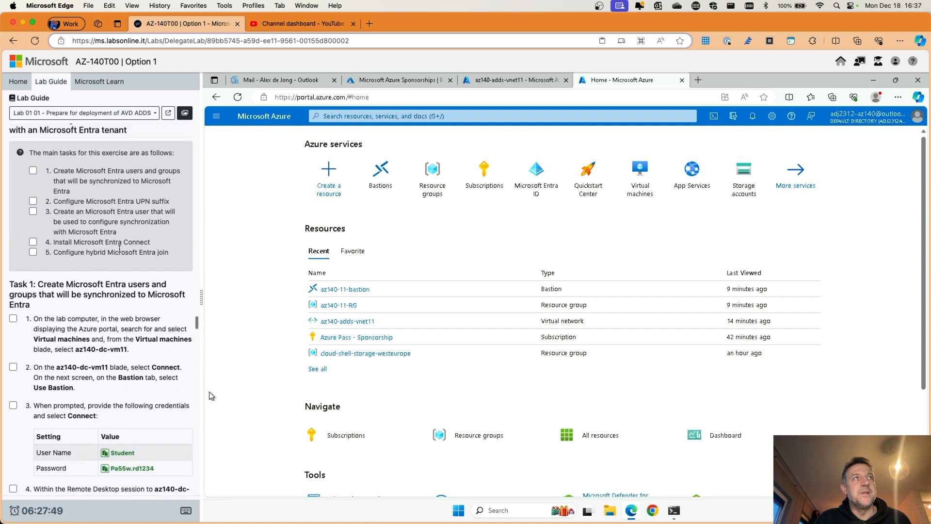
{"action": "scroll", "coordinate": [120, 248], "scroll_direction": "up", "scroll_amount": 2}
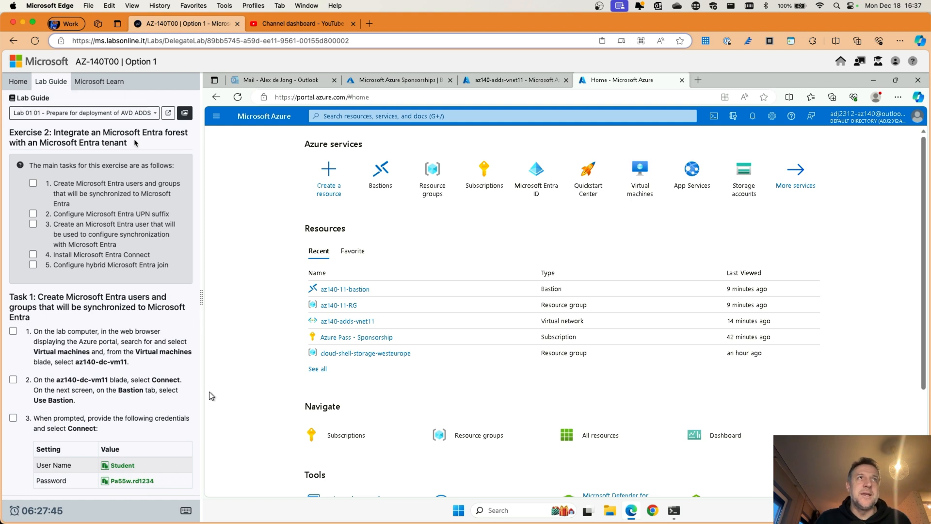
{"action": "scroll", "coordinate": [126, 141], "scroll_direction": "down", "scroll_amount": 5}
{"action": "scroll", "coordinate": [155, 150], "scroll_direction": "up", "scroll_amount": 6}
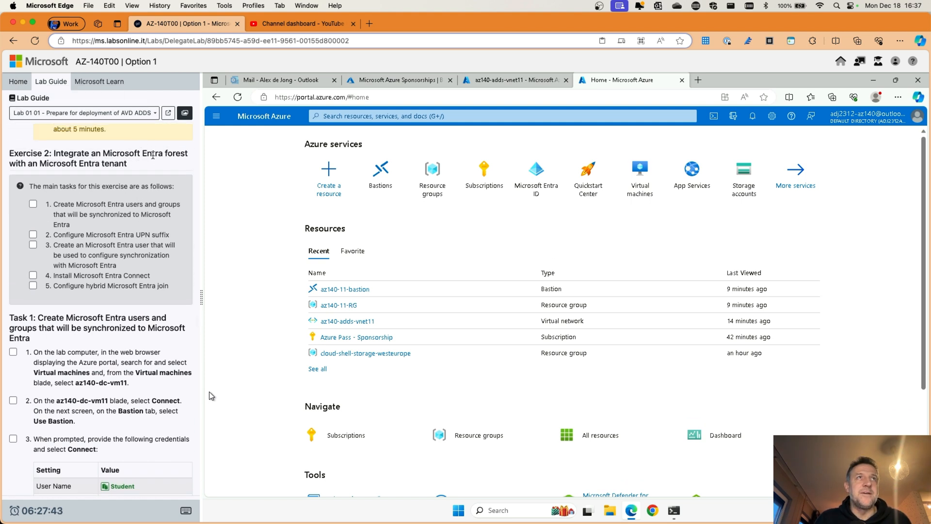
{"action": "scroll", "coordinate": [153, 155], "scroll_direction": "down", "scroll_amount": 1}
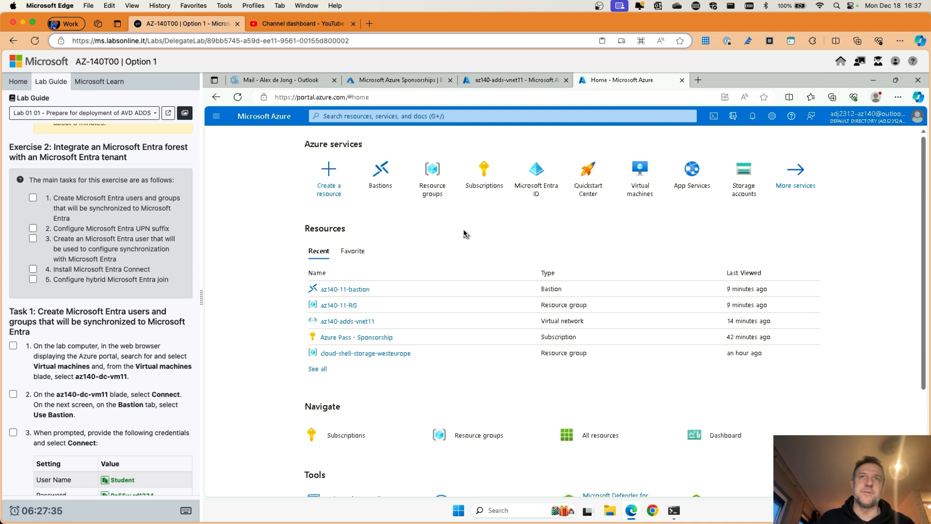
Step: Stop az140-cl-vm11 from the Virtual machines list and confirm with Yes
{"action": "left_click", "coordinate": [650, 187]}
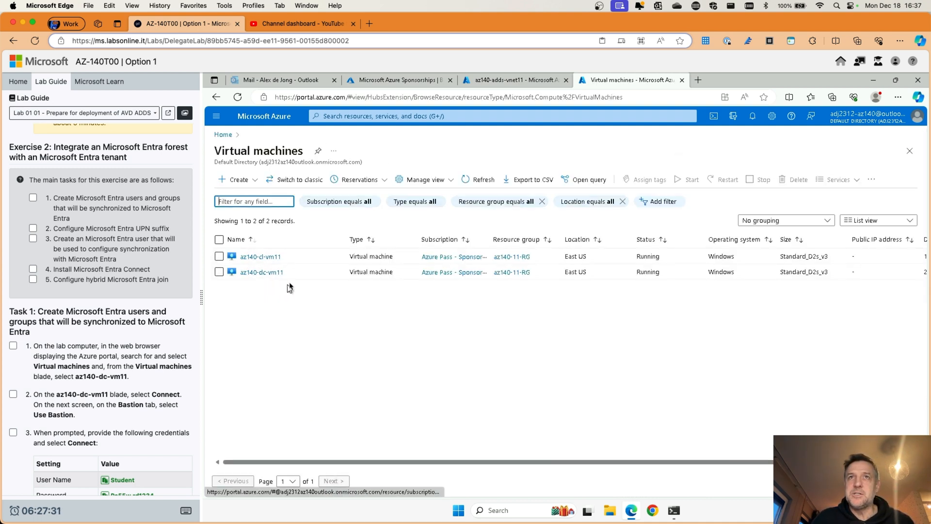
{"action": "left_click", "coordinate": [272, 257]}
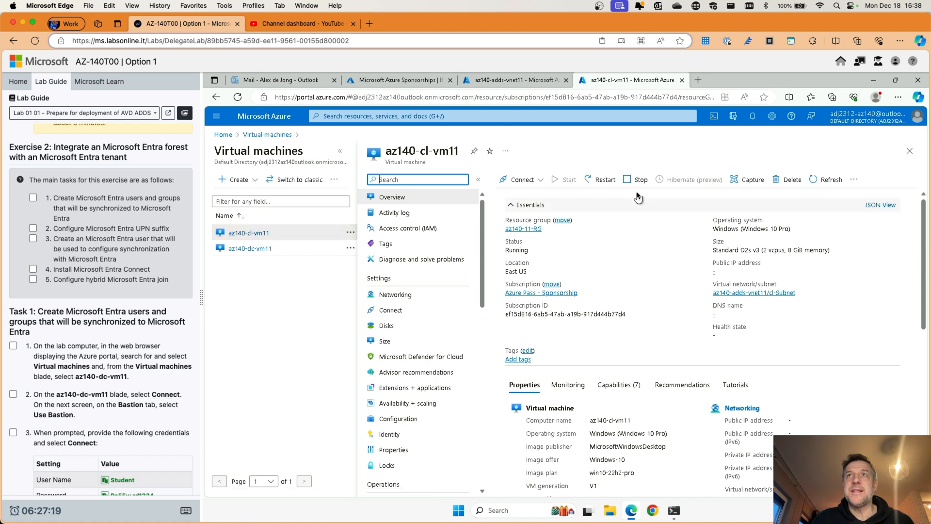
{"action": "left_click", "coordinate": [636, 182]}
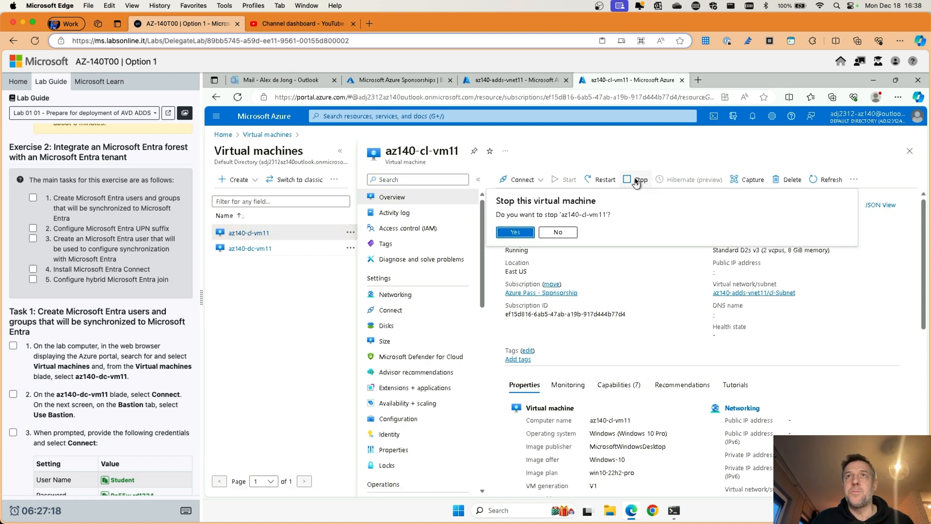
{"action": "left_click", "coordinate": [515, 231]}
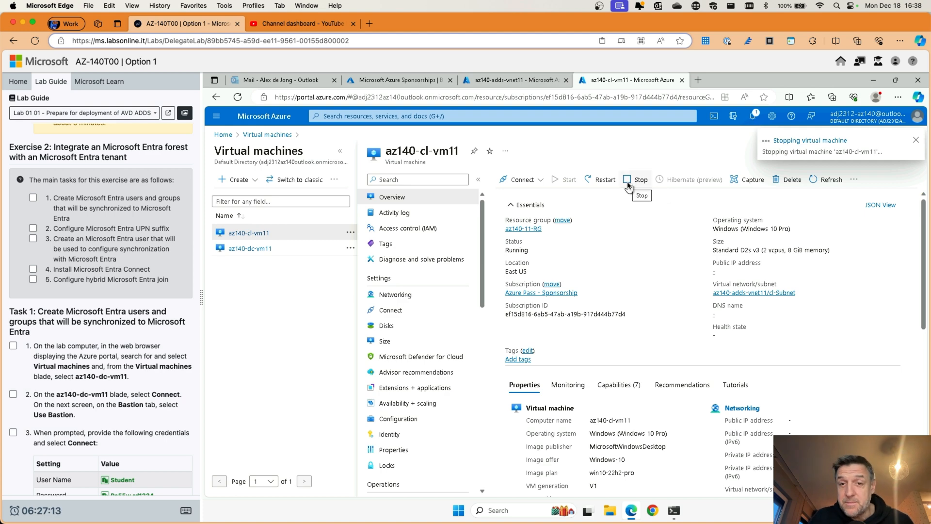
Step: Open az140-dc-vm11 full width and choose Connect to reach its Bastion page
{"action": "left_click", "coordinate": [247, 249]}
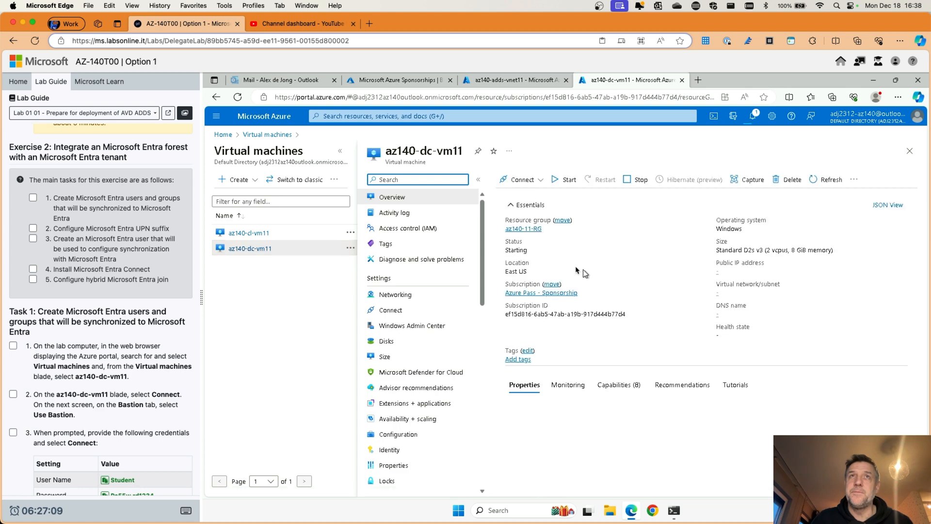
{"action": "left_click", "coordinate": [340, 151]}
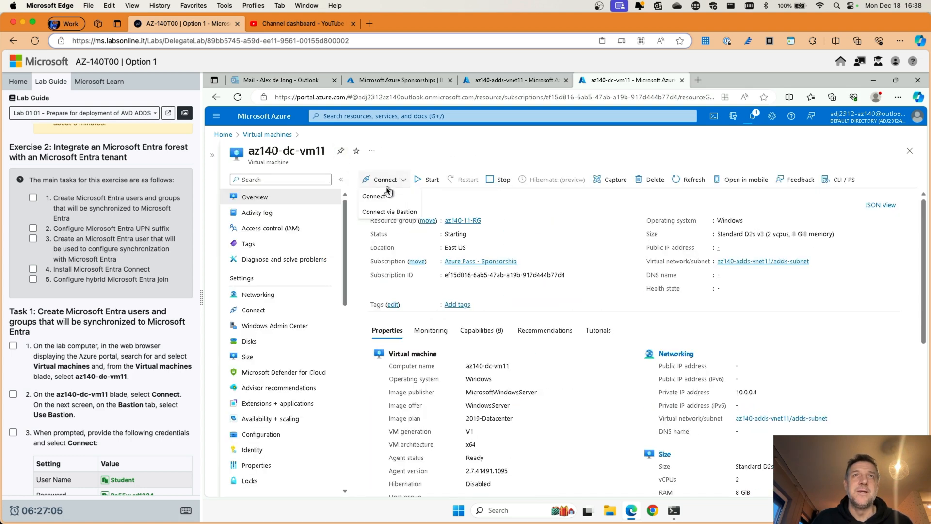
{"action": "left_click", "coordinate": [403, 180]}
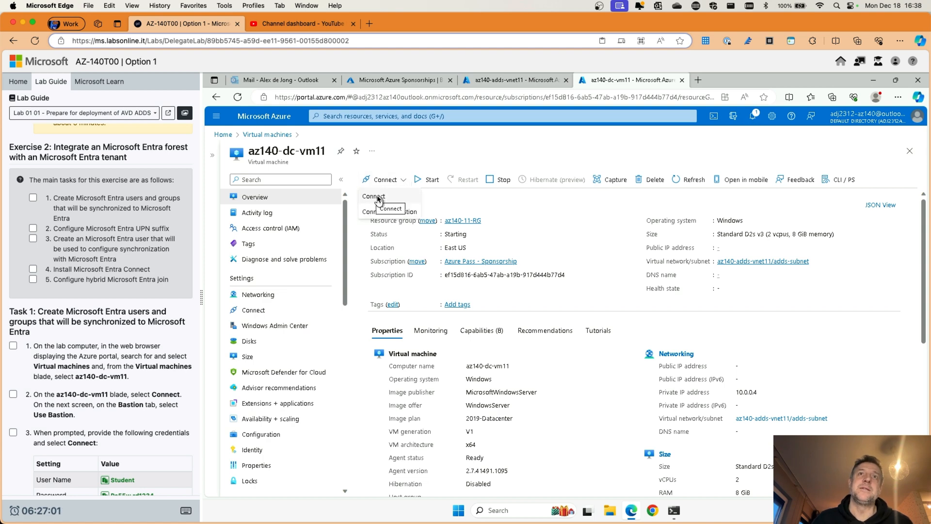
{"action": "left_click", "coordinate": [379, 198]}
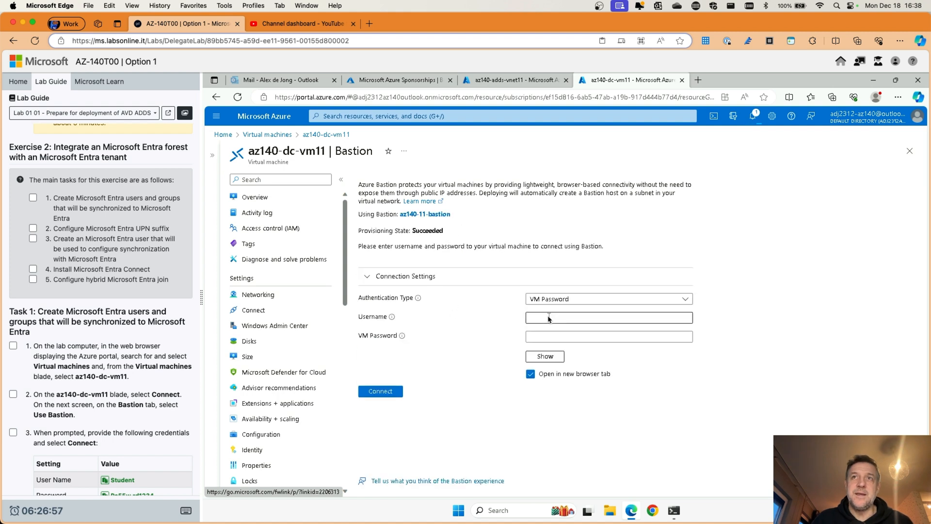
Step: Enter the lab username and password for az140-dc-vm11 in the Bastion connection form
{"action": "left_click", "coordinate": [549, 319]}
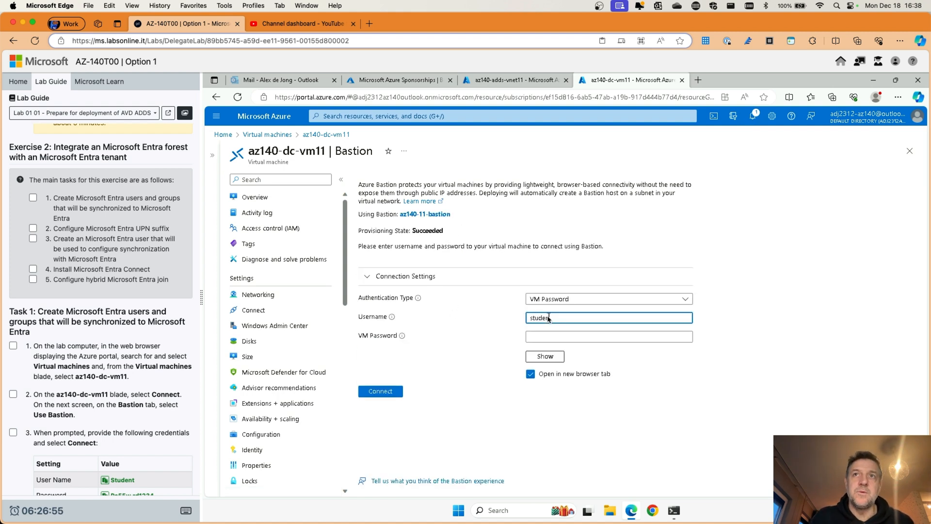
{"action": "left_click", "coordinate": [547, 337]}
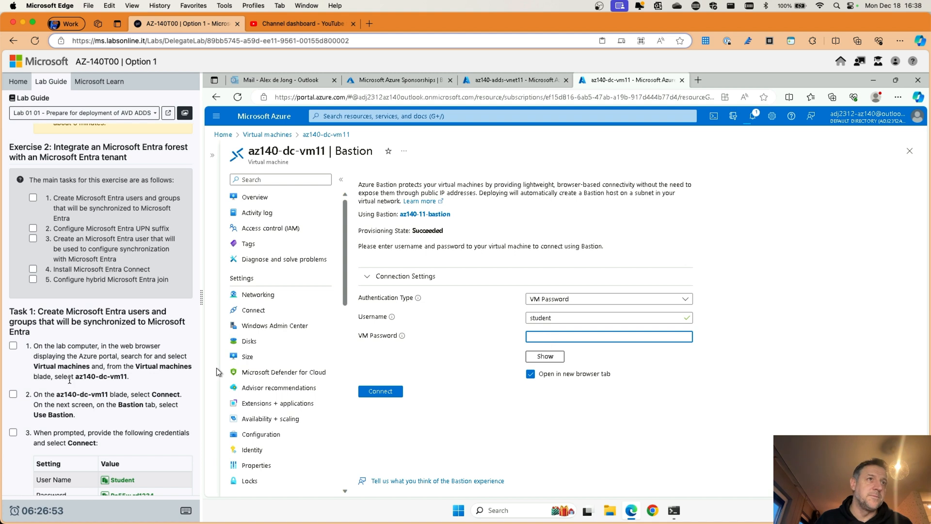
{"action": "scroll", "coordinate": [69, 380], "scroll_direction": "down", "scroll_amount": 3}
{"action": "left_click", "coordinate": [132, 444]}
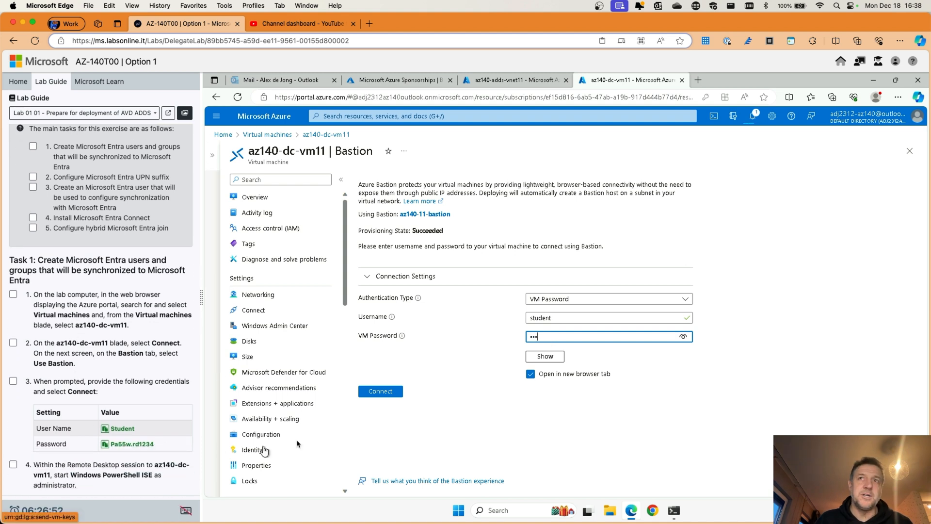
Step: Start the Bastion session, allowing the portal's pop-ups so the session tab can open
{"action": "left_click", "coordinate": [377, 395]}
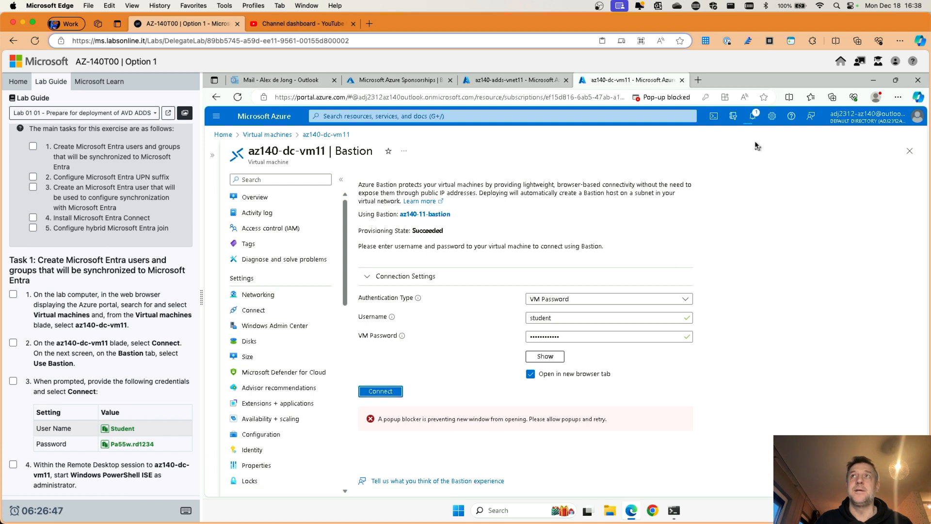
{"action": "left_click", "coordinate": [671, 98]}
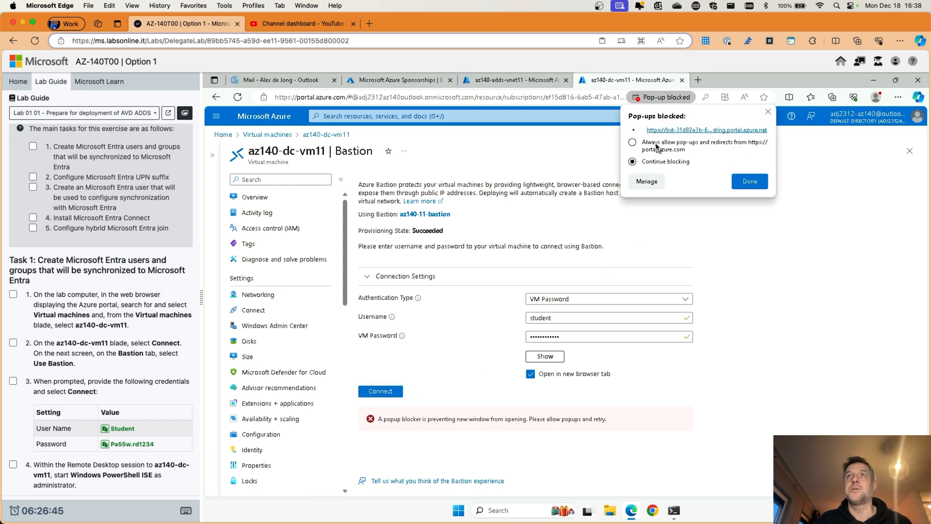
{"action": "left_click", "coordinate": [747, 182]}
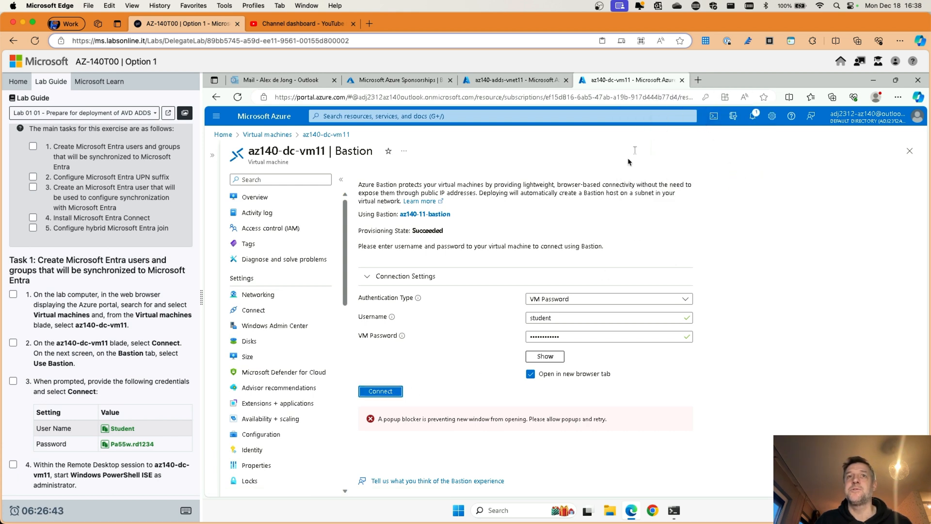
{"action": "left_click", "coordinate": [381, 391]}
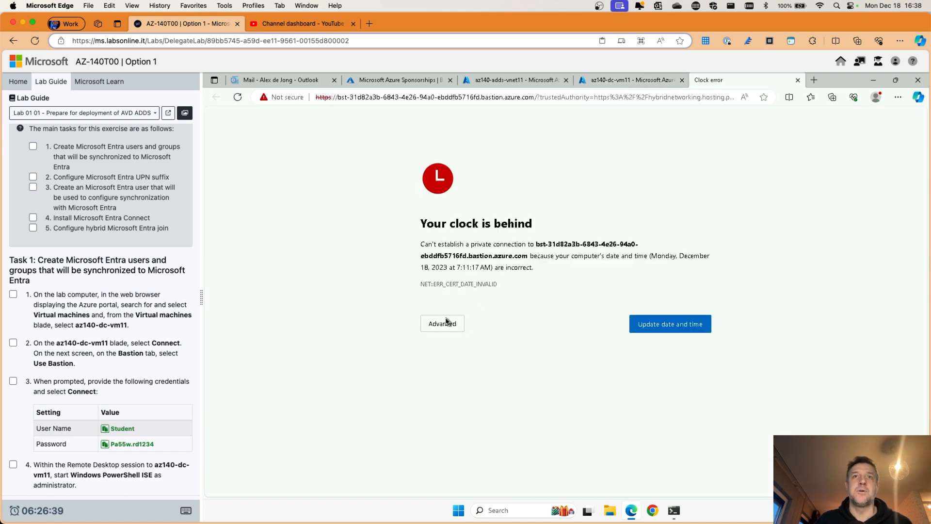
Step: Sync the VM's clock with the time server, then close Settings and the clock-error tab
{"action": "left_click", "coordinate": [673, 329]}
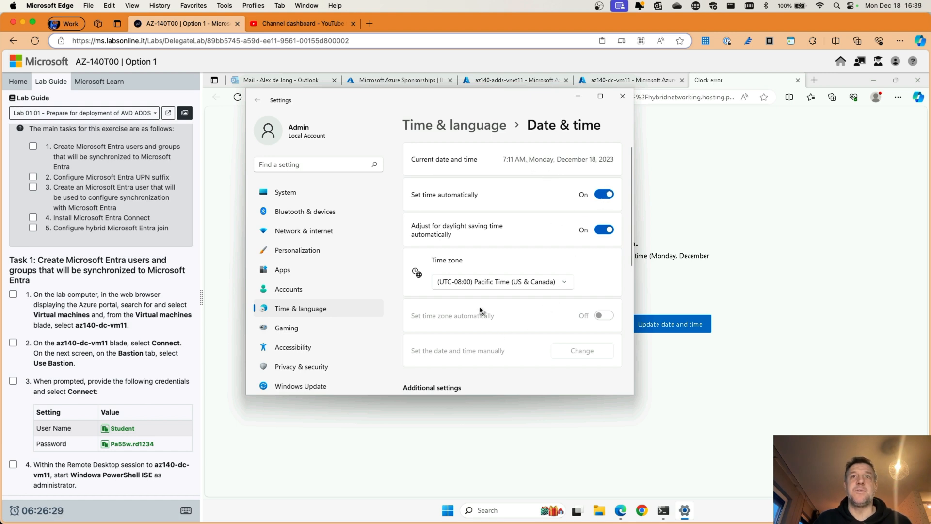
{"action": "scroll", "coordinate": [480, 310], "scroll_direction": "down", "scroll_amount": 2}
{"action": "scroll", "coordinate": [480, 310], "scroll_direction": "down", "scroll_amount": 3}
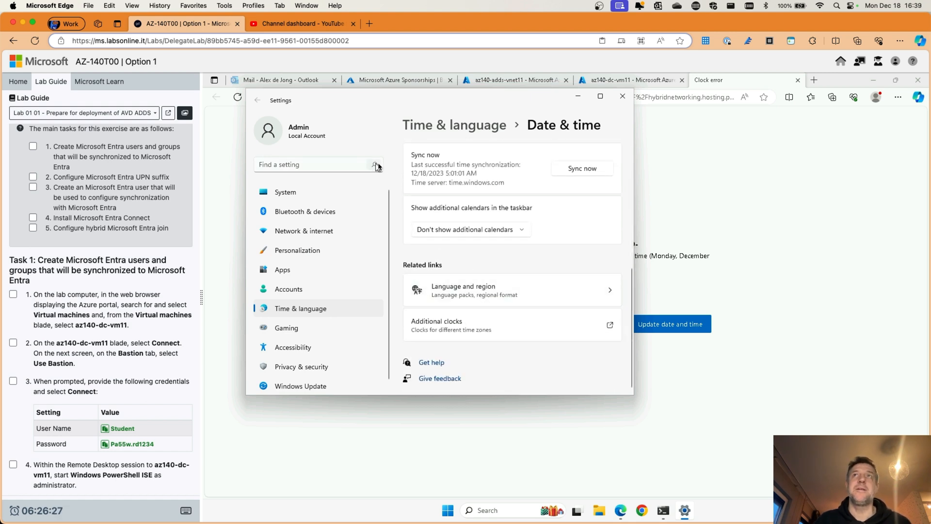
{"action": "scroll", "coordinate": [451, 162], "scroll_direction": "up", "scroll_amount": 5}
{"action": "scroll", "coordinate": [455, 164], "scroll_direction": "down", "scroll_amount": 4}
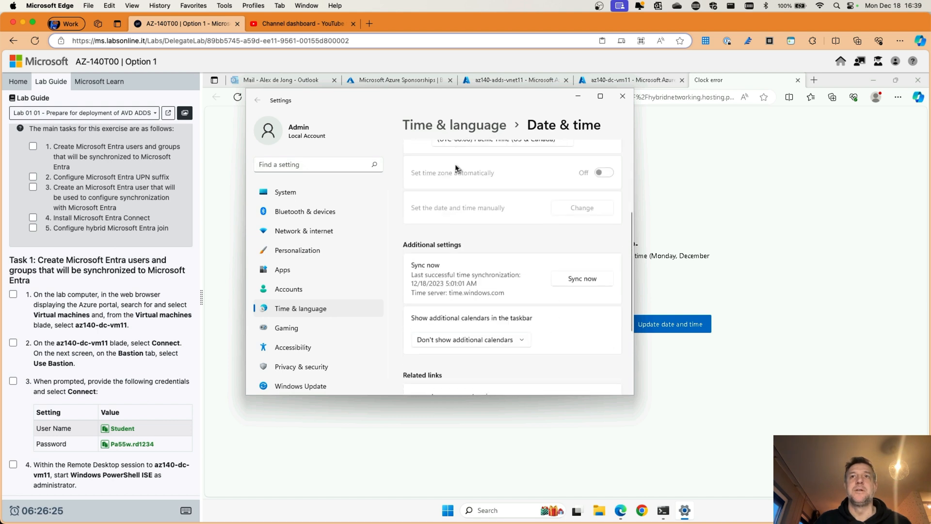
{"action": "left_click", "coordinate": [585, 231]}
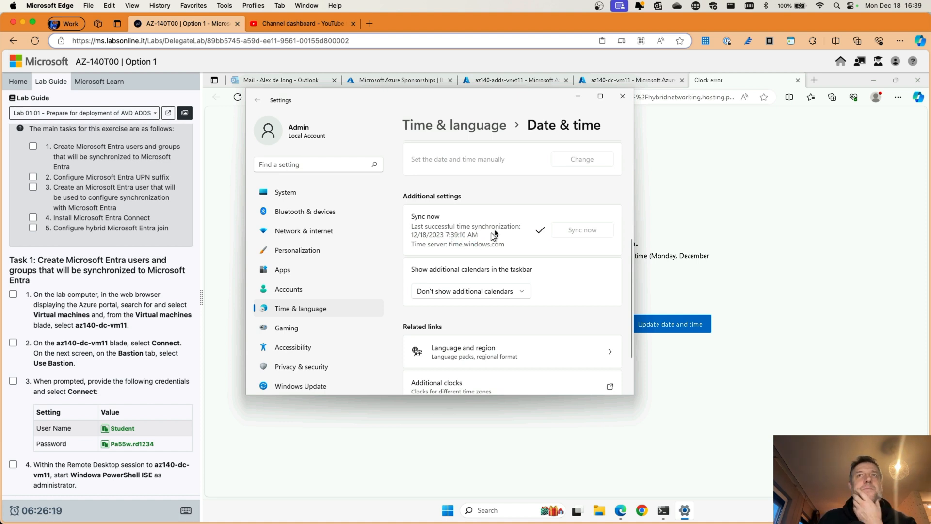
{"action": "left_click", "coordinate": [623, 96]}
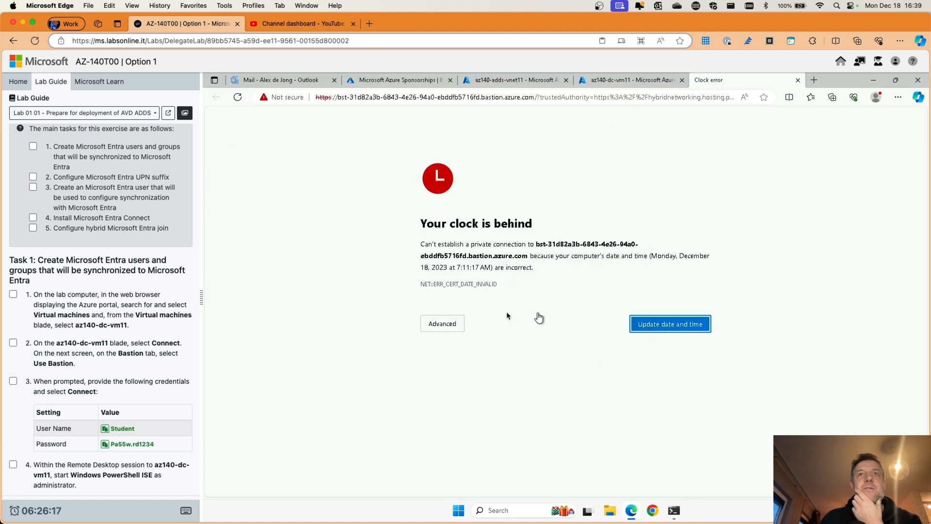
{"action": "left_click", "coordinate": [797, 80]}
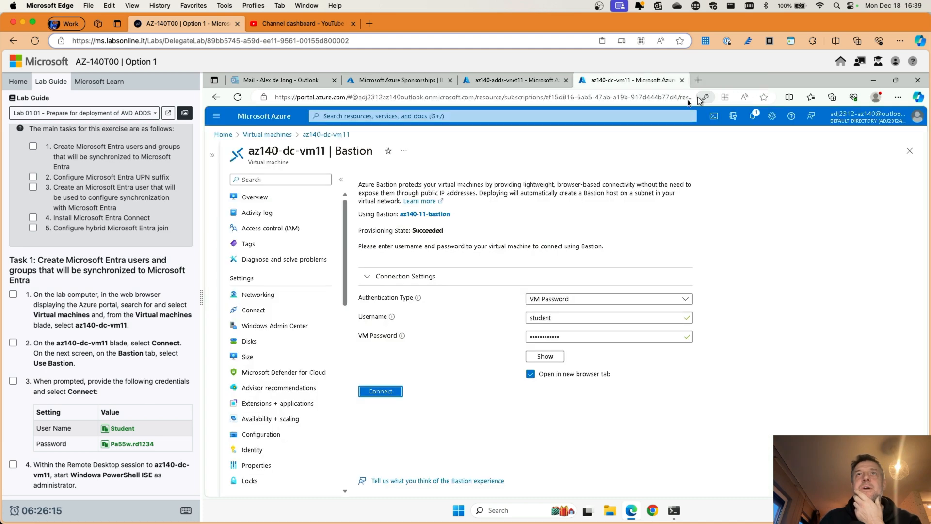
Step: Retry the az140-dc-vm11 Bastion connection and continue past the privacy error warning
{"action": "left_click", "coordinate": [380, 392]}
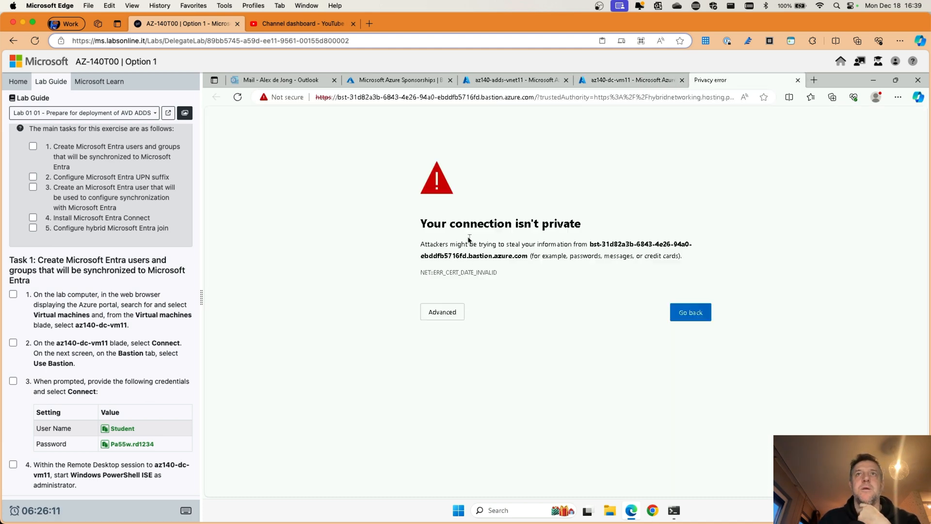
{"action": "left_click", "coordinate": [441, 315]}
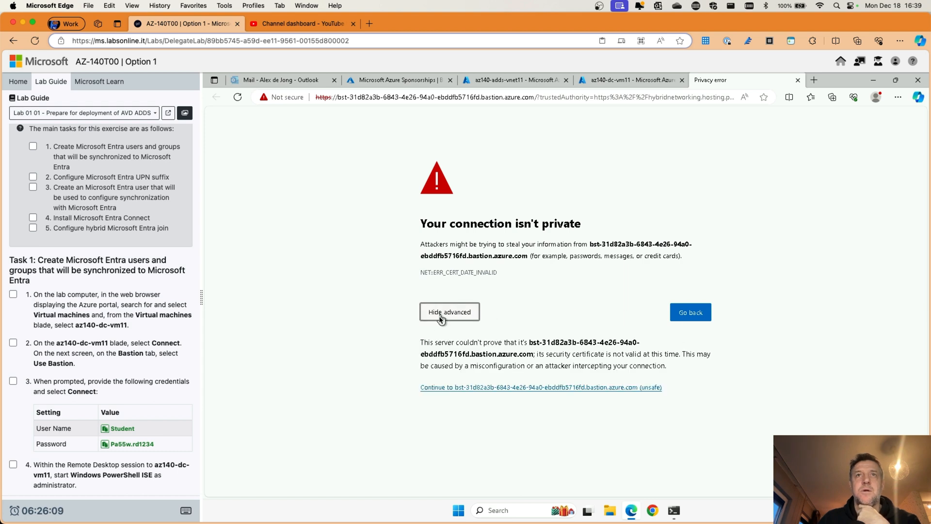
{"action": "left_click", "coordinate": [570, 388]}
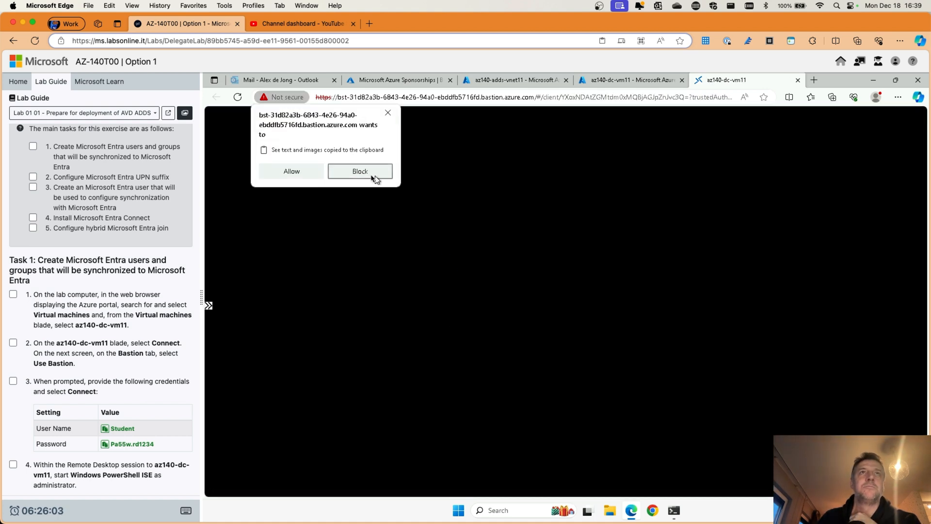
Step: Allow clipboard access for the remote session and find the step 4 PowerShell ISE instruction in the guide
{"action": "left_click", "coordinate": [297, 168]}
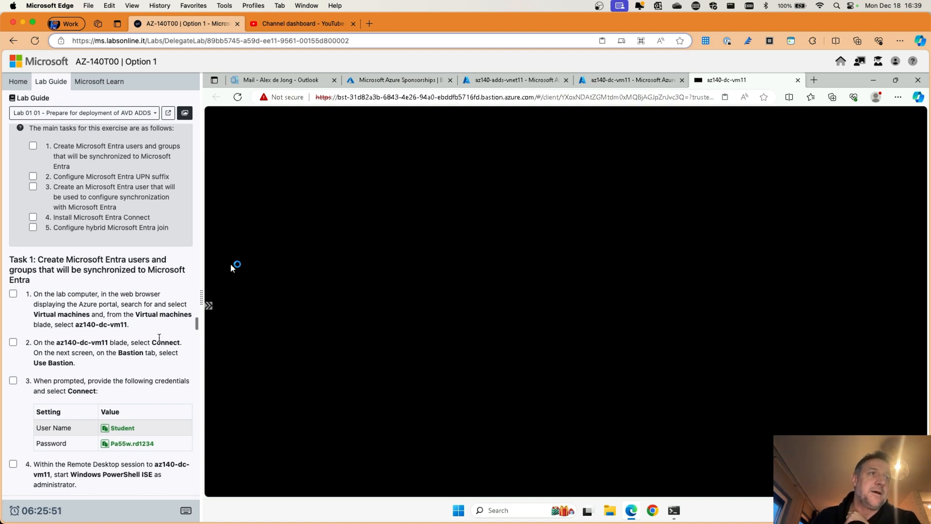
{"action": "scroll", "coordinate": [157, 340], "scroll_direction": "down", "scroll_amount": 4}
{"action": "scroll", "coordinate": [157, 341], "scroll_direction": "down", "scroll_amount": 1}
{"action": "scroll", "coordinate": [13, 243], "scroll_direction": "down", "scroll_amount": 2}
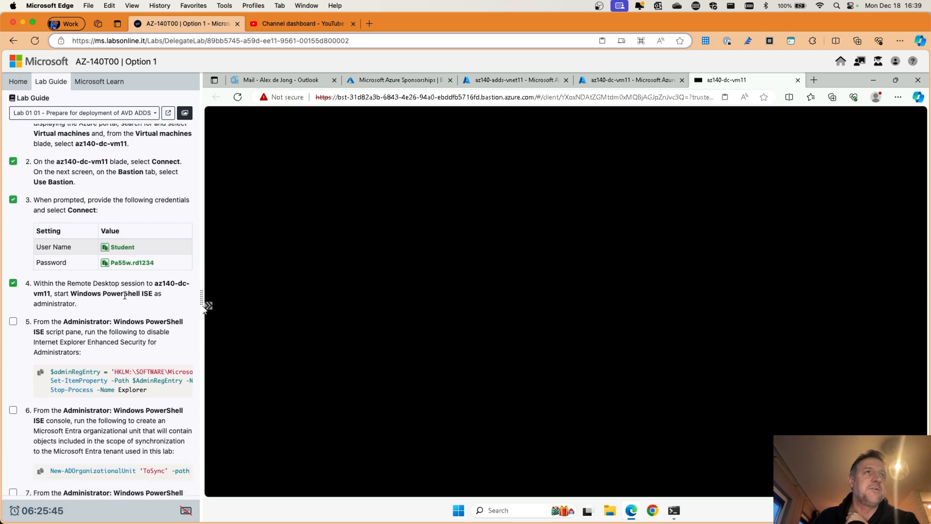
{"action": "left_click_drag", "start_coordinate": [73, 294], "coordinate": [153, 293]}
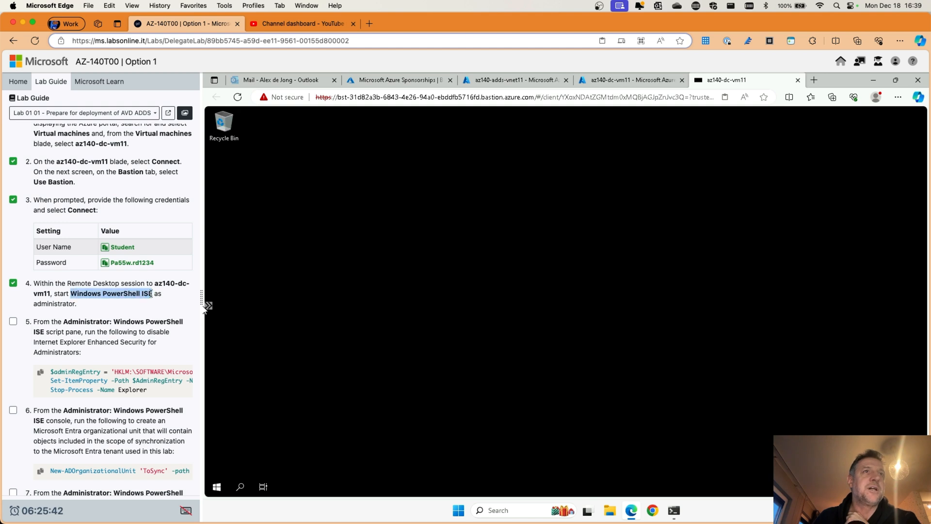
{"action": "left_click", "coordinate": [93, 295]}
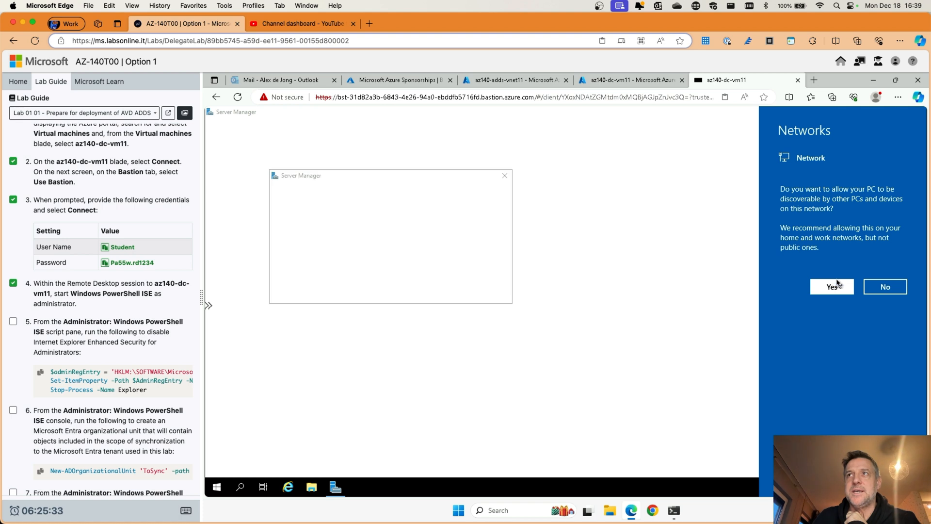
Step: Make the server discoverable on the network, dismiss the Windows Admin Center prompt, and close Server Manager
{"action": "left_click", "coordinate": [833, 286]}
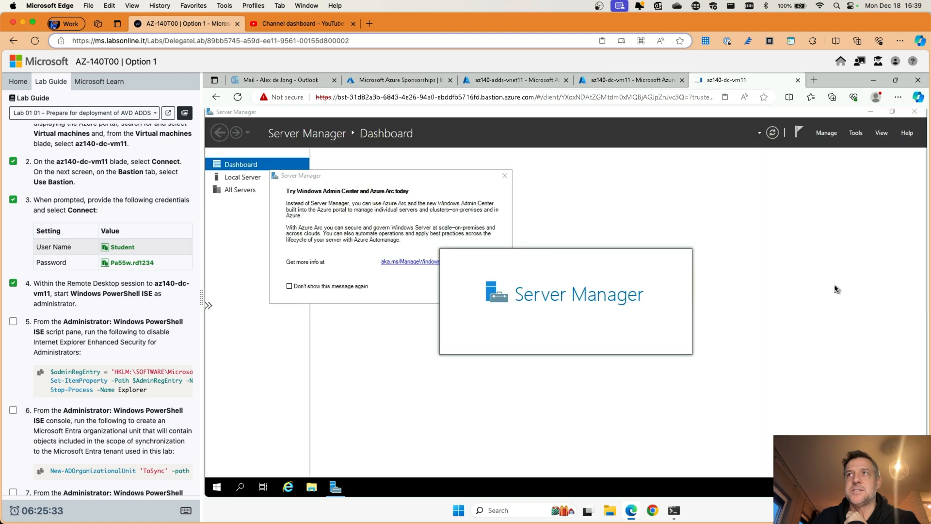
{"action": "left_click", "coordinate": [505, 176]}
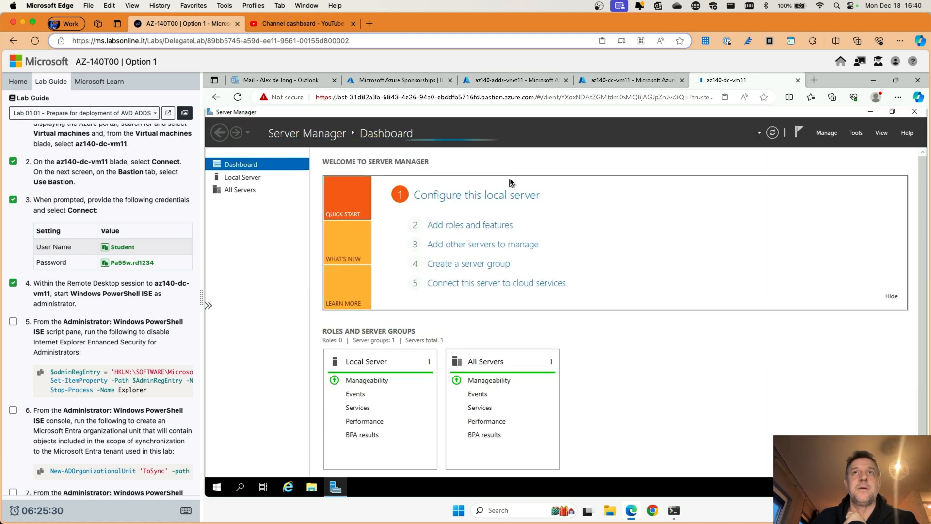
{"action": "left_click", "coordinate": [916, 115]}
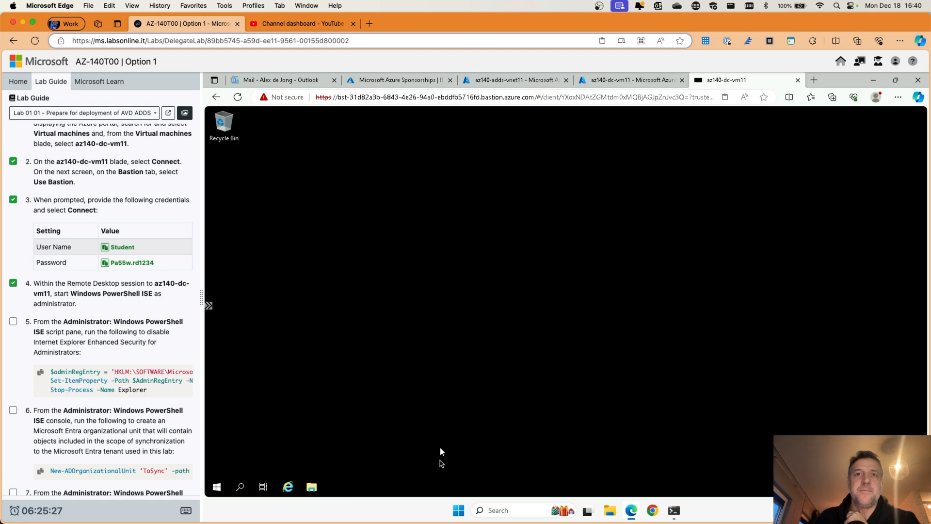
{"action": "left_click", "coordinate": [460, 513]}
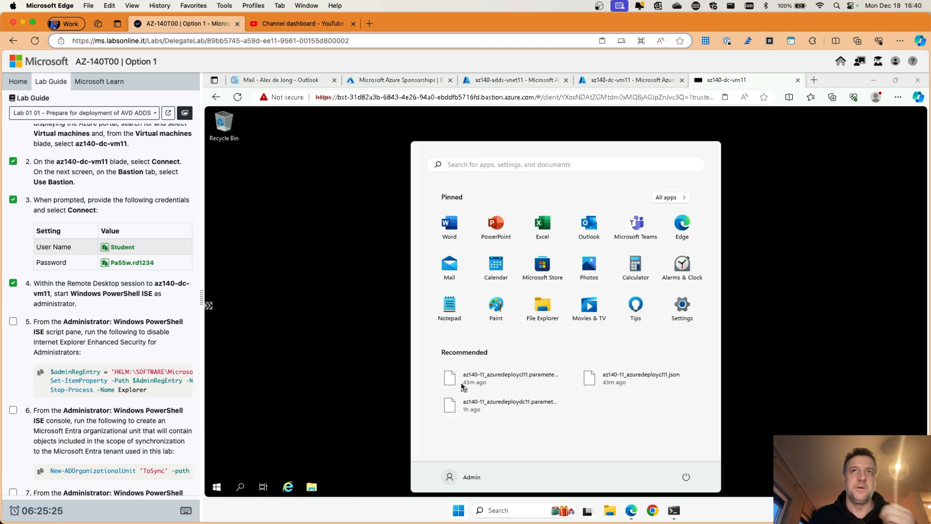
Step: Search 'powershell' and run Windows PowerShell ISE as administrator, approving the UAC prompt
{"action": "type", "text": "po"}
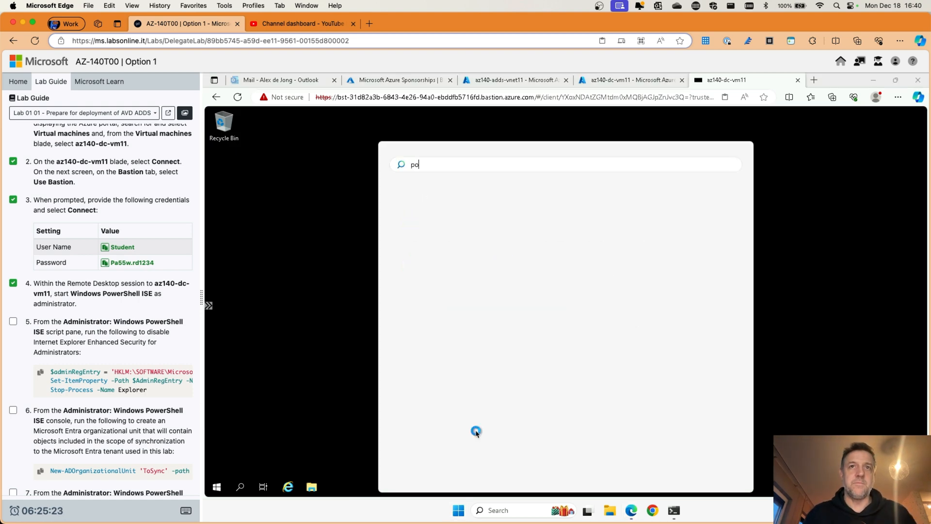
{"action": "type", "text": "wershell"}
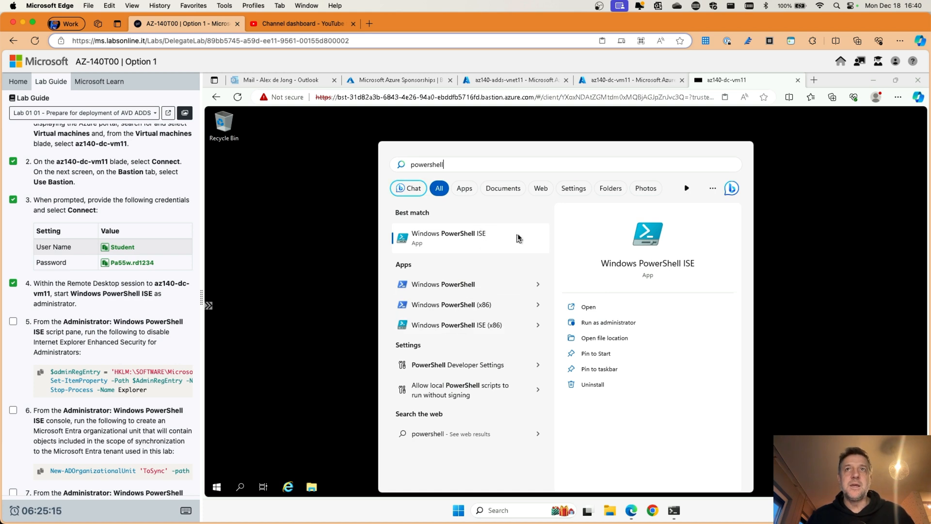
{"action": "left_click", "coordinate": [605, 323]}
{"action": "left_click", "coordinate": [533, 366]}
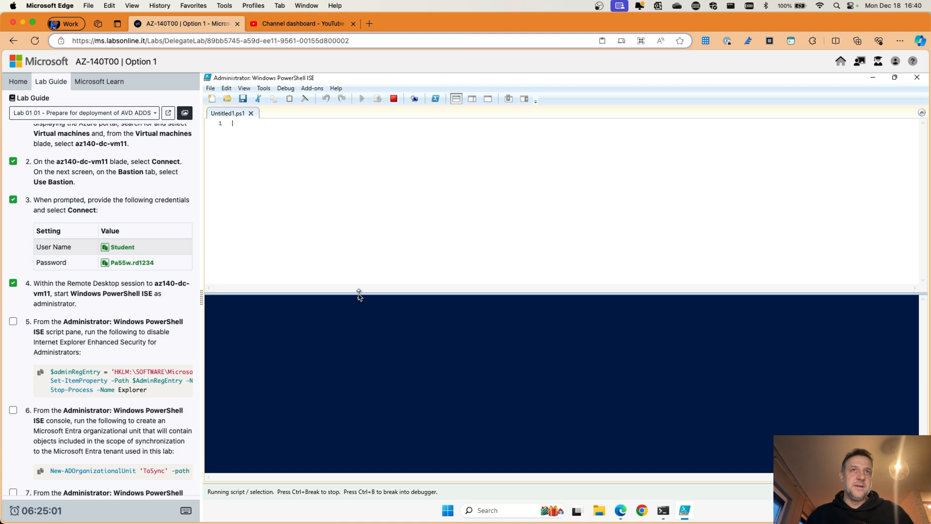
Step: Enlarge the console pane and insert the step 5 IE Enhanced Security script into the editor
{"action": "left_click_drag", "start_coordinate": [359, 294], "coordinate": [362, 233]}
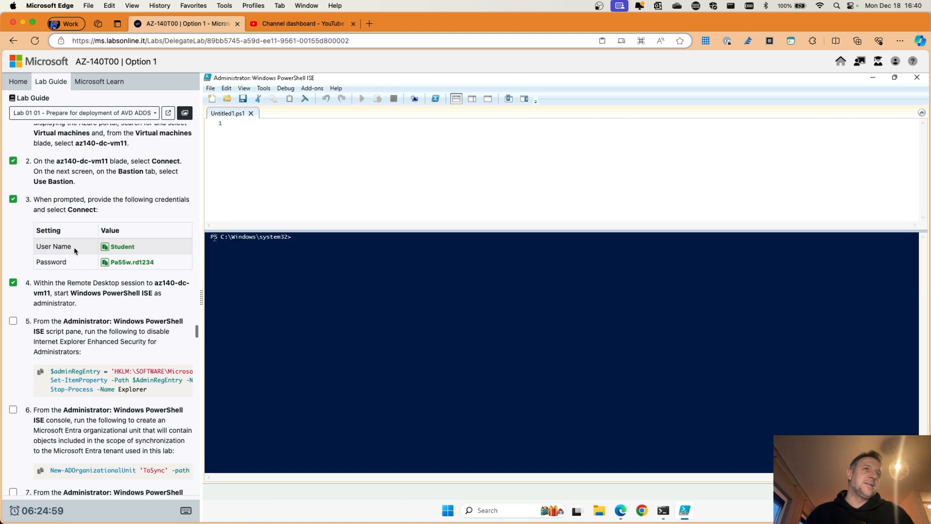
{"action": "scroll", "coordinate": [75, 251], "scroll_direction": "down", "scroll_amount": 5}
{"action": "left_click", "coordinate": [12, 206]}
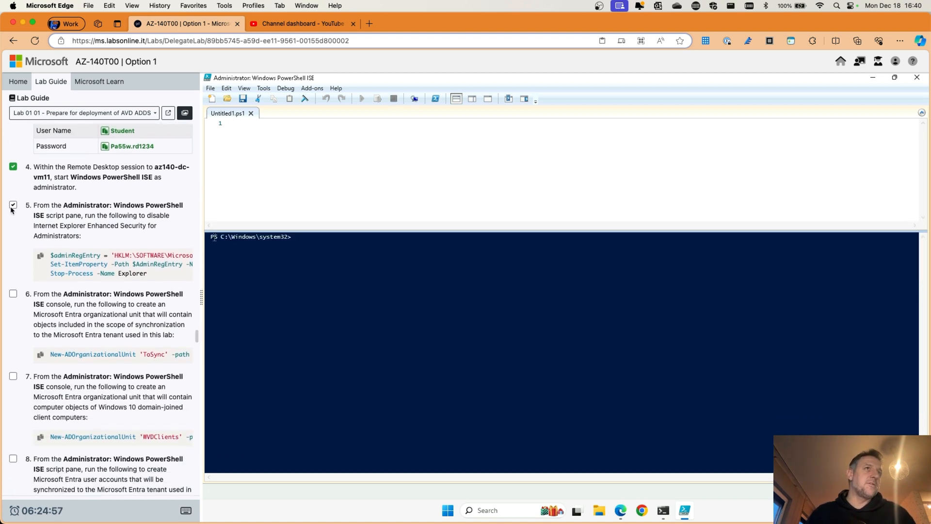
{"action": "left_click", "coordinate": [12, 207]}
{"action": "scroll", "coordinate": [41, 228], "scroll_direction": "down", "scroll_amount": 1}
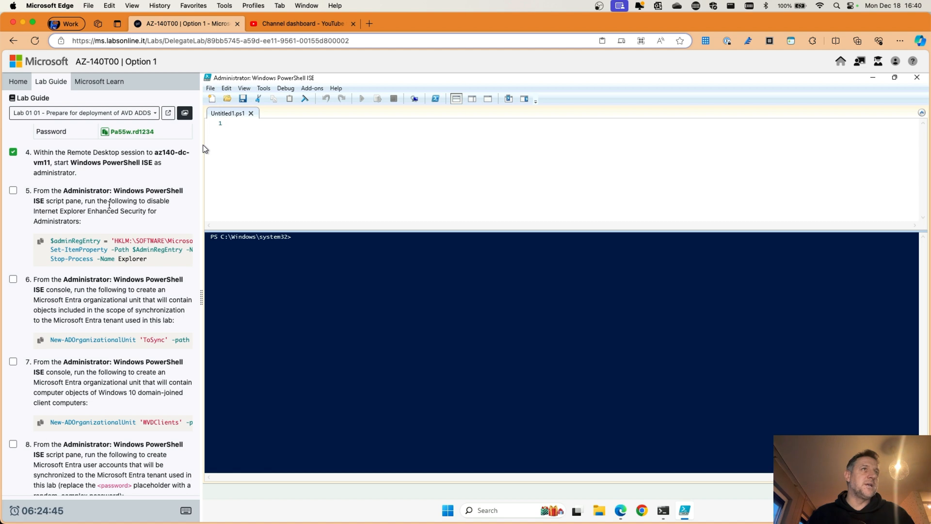
{"action": "left_click", "coordinate": [40, 242]}
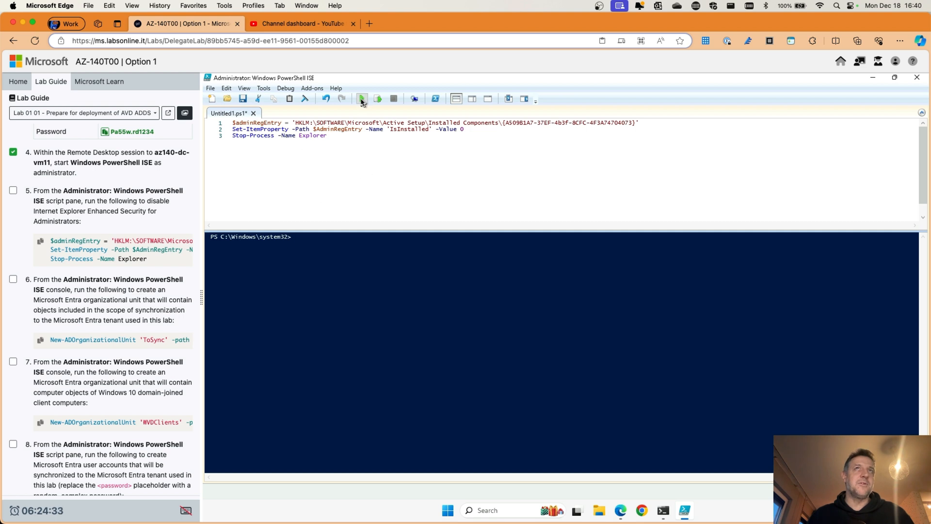
Step: Run the IE Enhanced Security script, which fails with a 'Cannot find path' error
{"action": "left_click", "coordinate": [362, 99]}
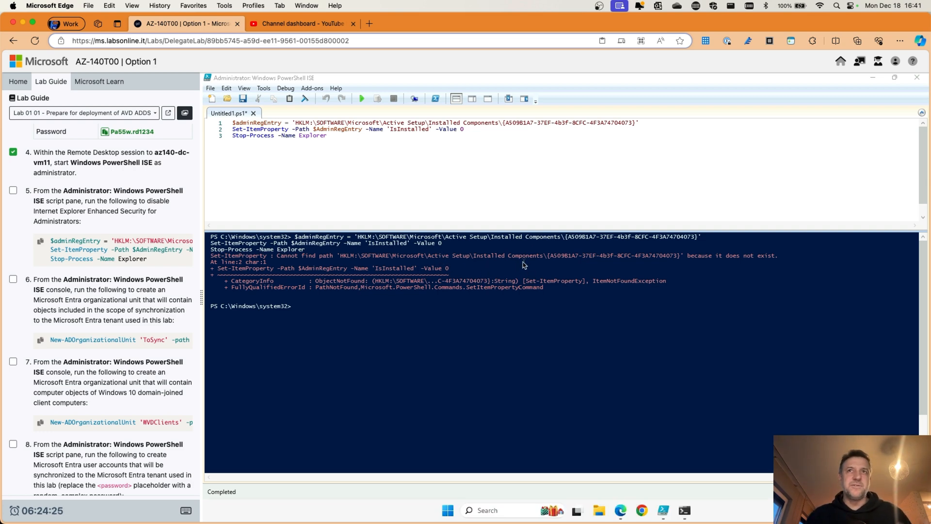
{"action": "left_click", "coordinate": [448, 511]}
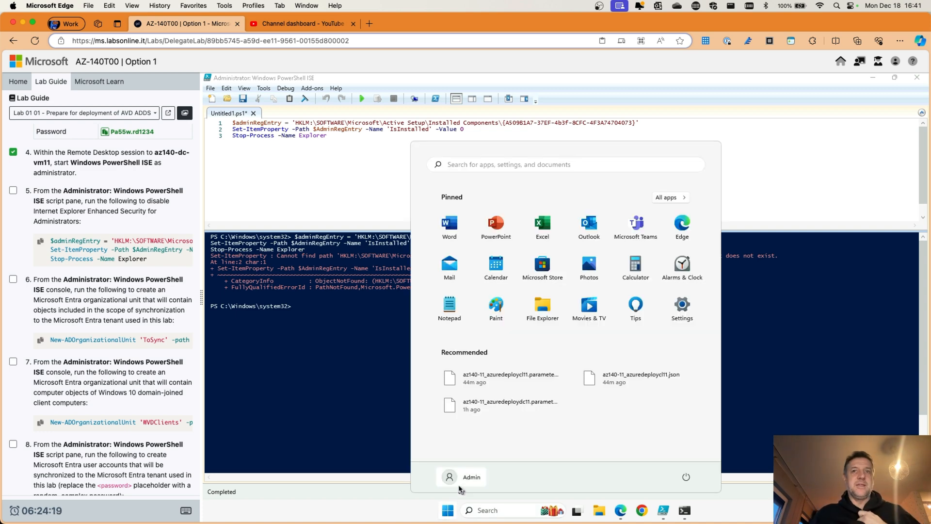
{"action": "left_click", "coordinate": [369, 439]}
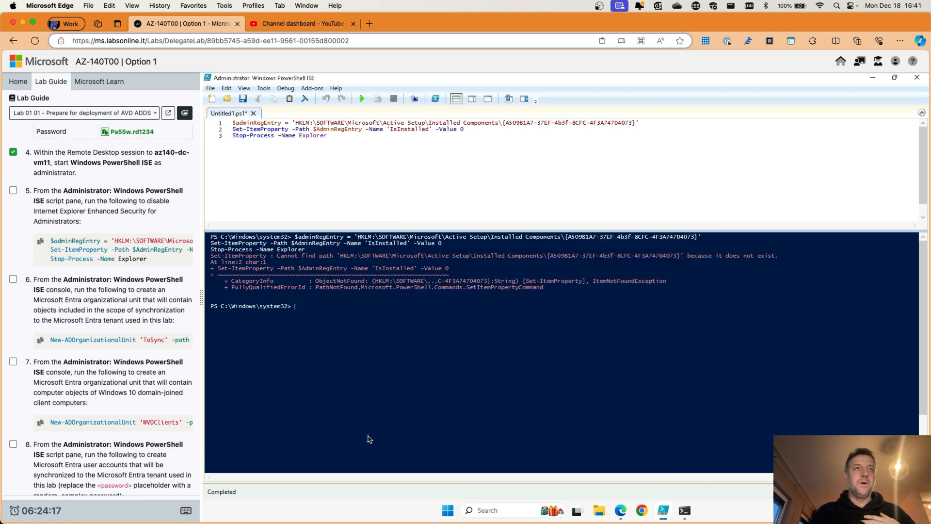
{"action": "left_click_drag", "start_coordinate": [920, 330], "coordinate": [921, 293]}
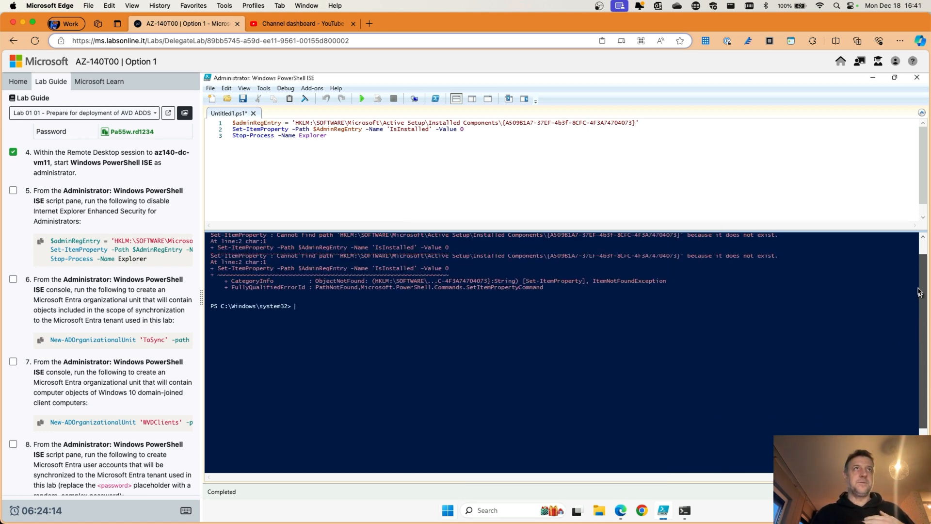
Step: Close PowerShell ISE, discarding the unsaved Untitled1.ps1 script
{"action": "left_click", "coordinate": [918, 79]}
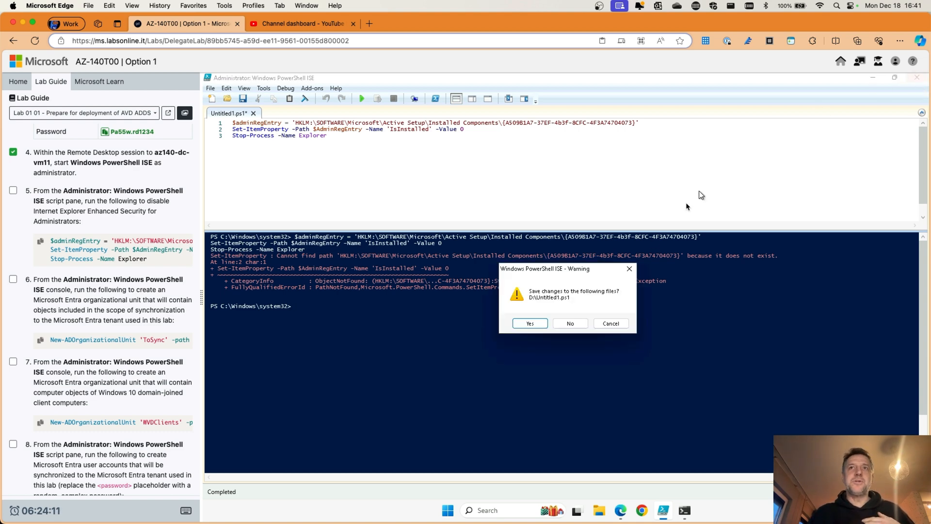
{"action": "left_click", "coordinate": [570, 323]}
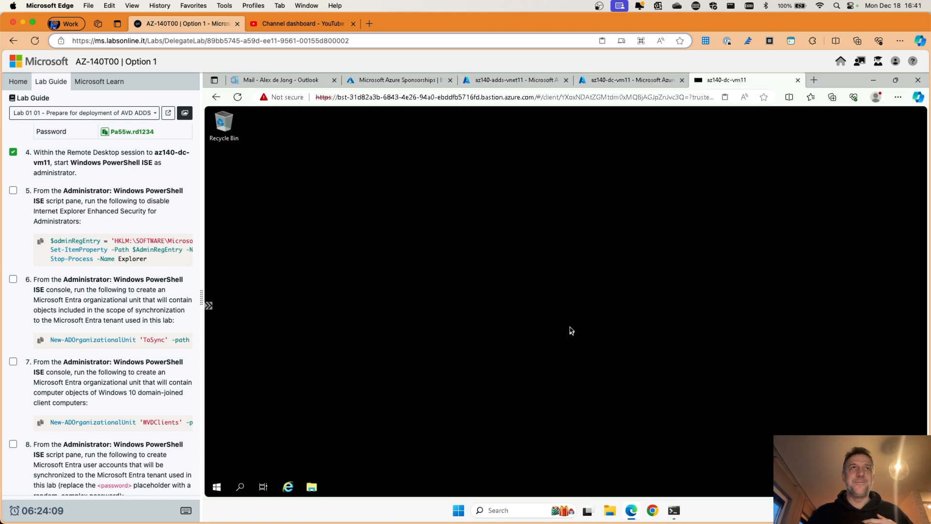
{"action": "left_click", "coordinate": [216, 489]}
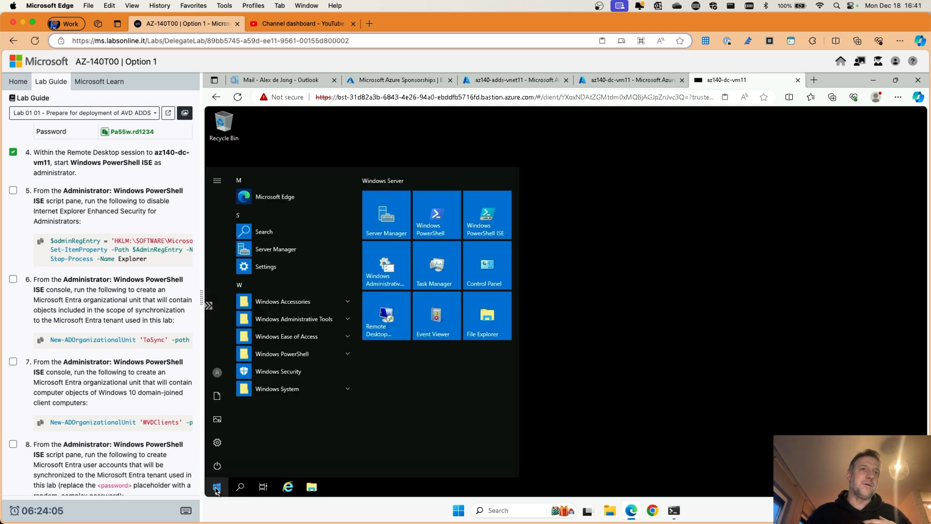
{"action": "left_click", "coordinate": [575, 417]}
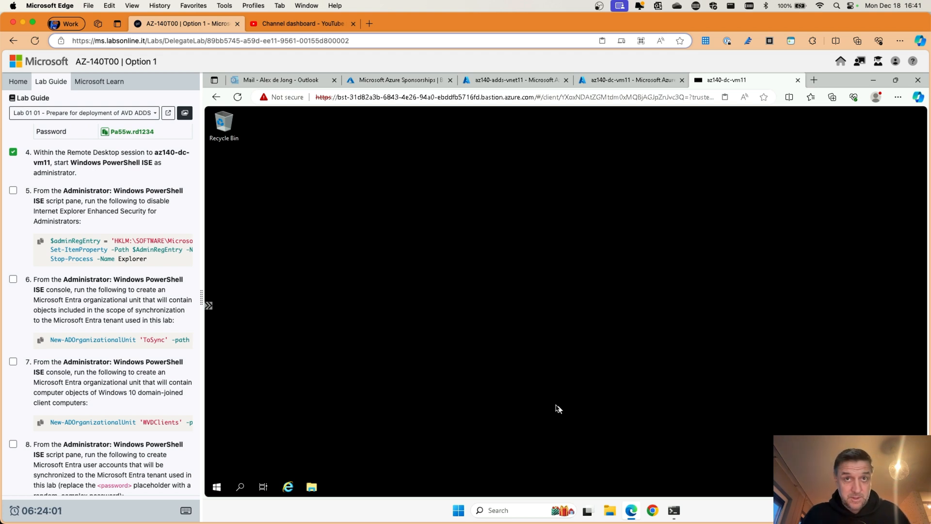
{"action": "left_click", "coordinate": [460, 513]}
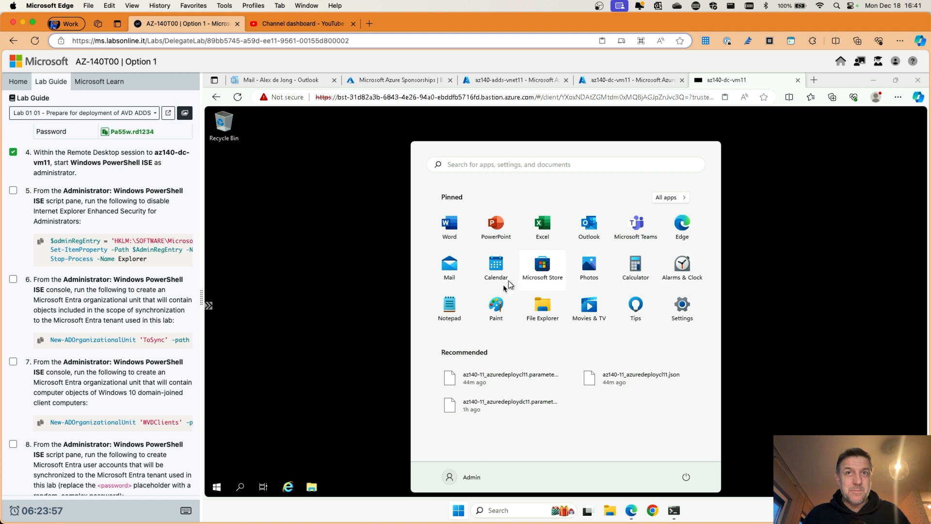
{"action": "left_click", "coordinate": [459, 515]}
{"action": "left_click", "coordinate": [459, 515]}
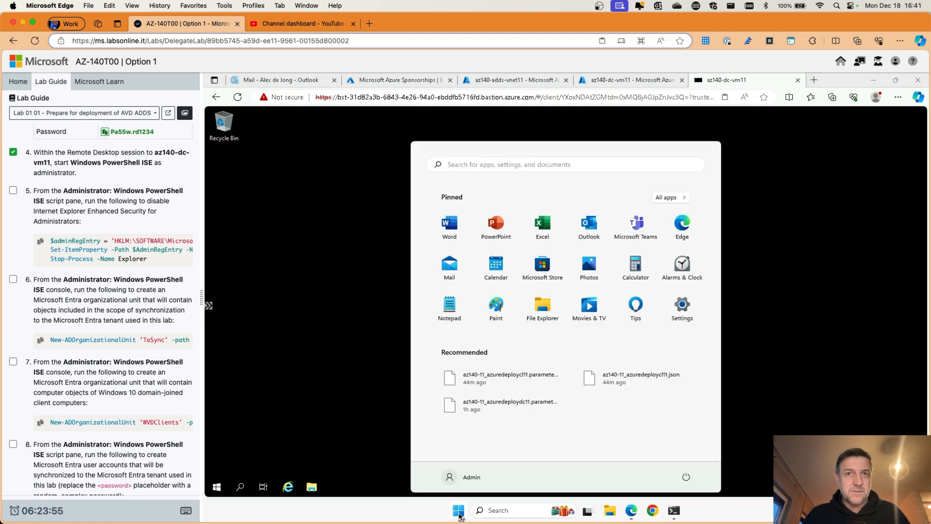
{"action": "left_click", "coordinate": [459, 515]}
{"action": "left_click", "coordinate": [459, 515]}
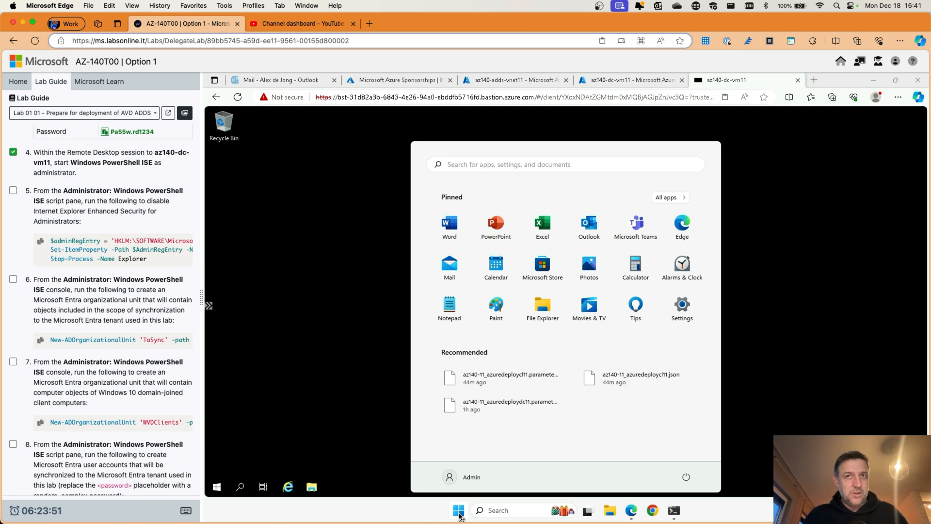
{"action": "left_click", "coordinate": [366, 399]}
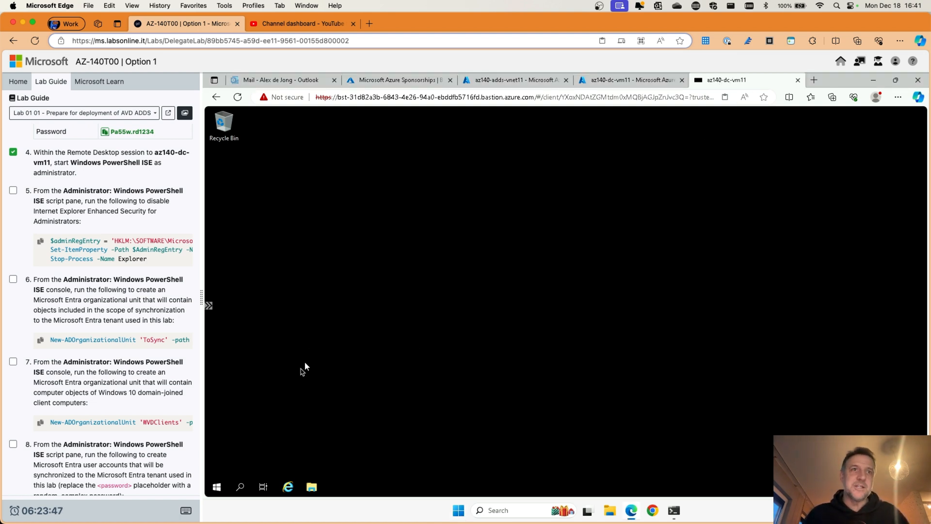
Step: Relaunch Windows PowerShell ISE as administrator from the Start menu's Windows PowerShell folder
{"action": "left_click", "coordinate": [217, 487]}
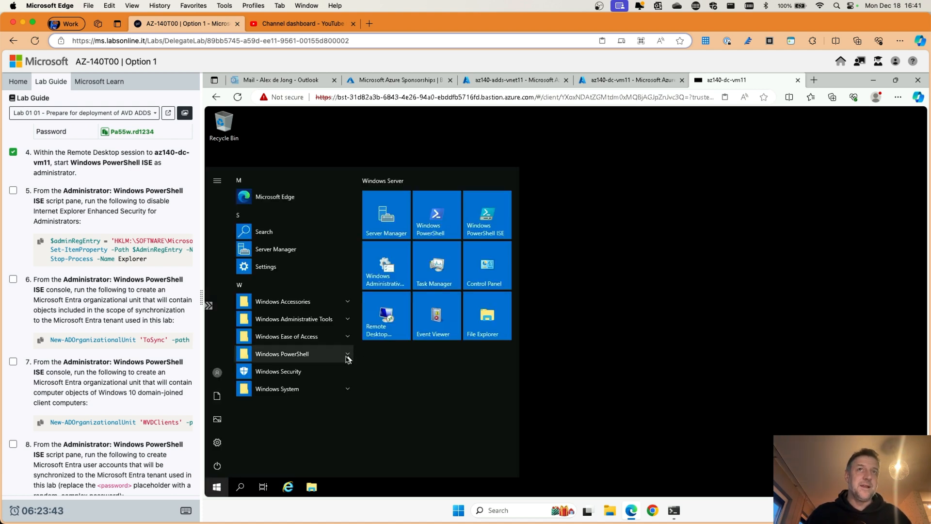
{"action": "left_click", "coordinate": [218, 488]}
{"action": "left_click", "coordinate": [218, 487]}
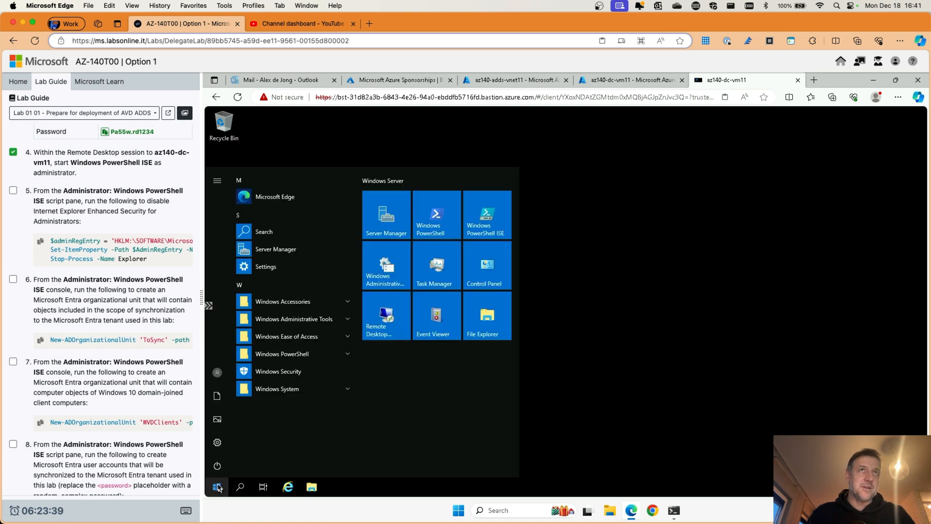
{"action": "left_click", "coordinate": [297, 353]}
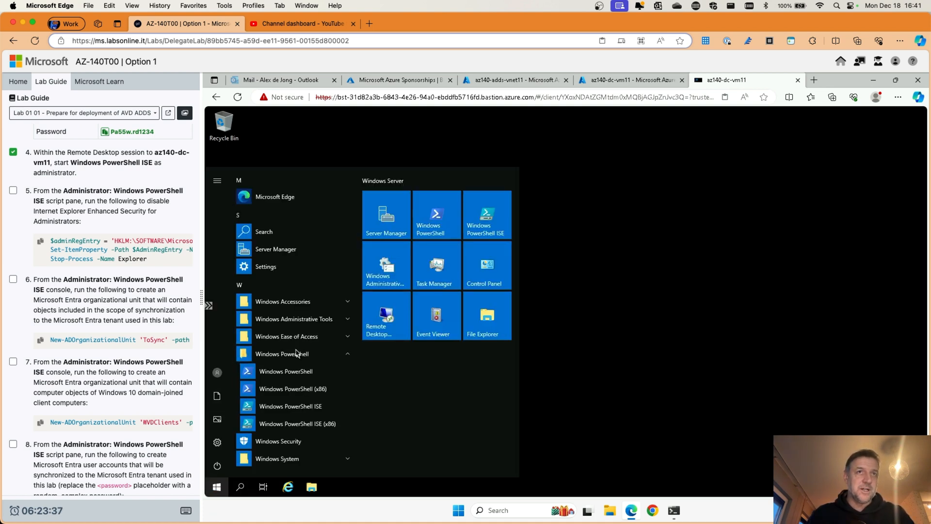
{"action": "right_click", "coordinate": [308, 410]}
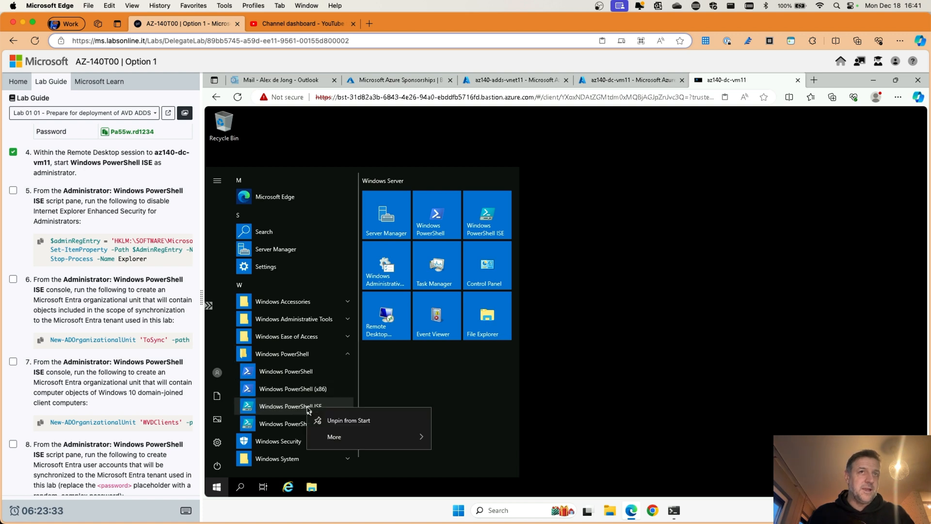
{"action": "mouse_move", "coordinate": [338, 441]}
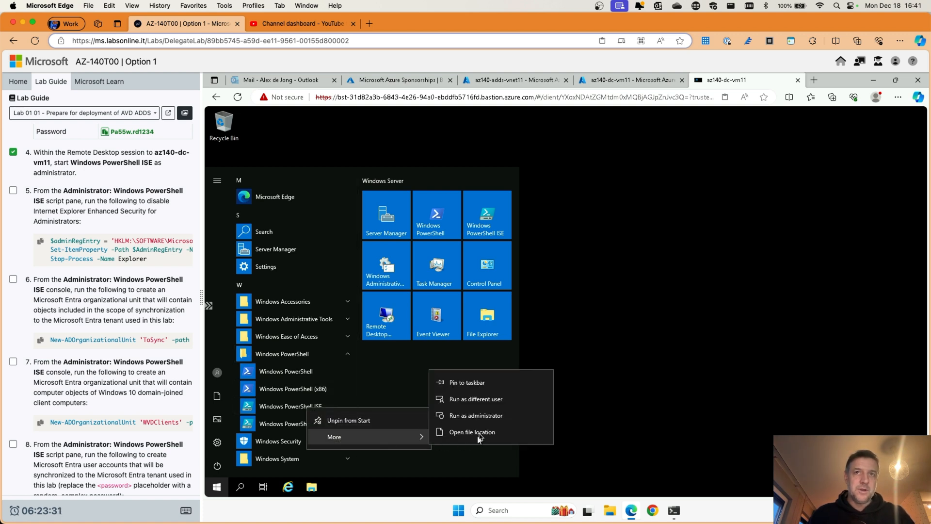
{"action": "left_click", "coordinate": [479, 419]}
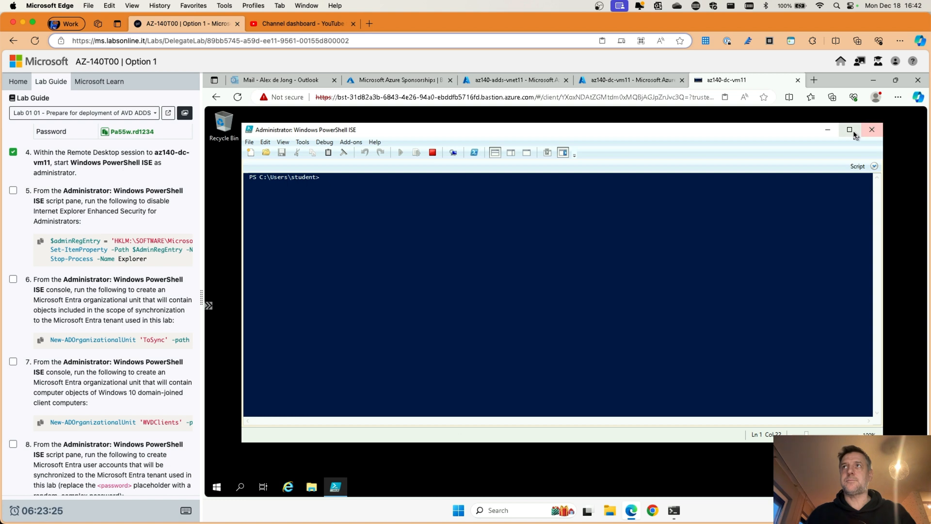
Step: Maximize ISE, show the Script pane, hide Commands, and insert the IE ESC script from the guide
{"action": "left_click", "coordinate": [850, 130]}
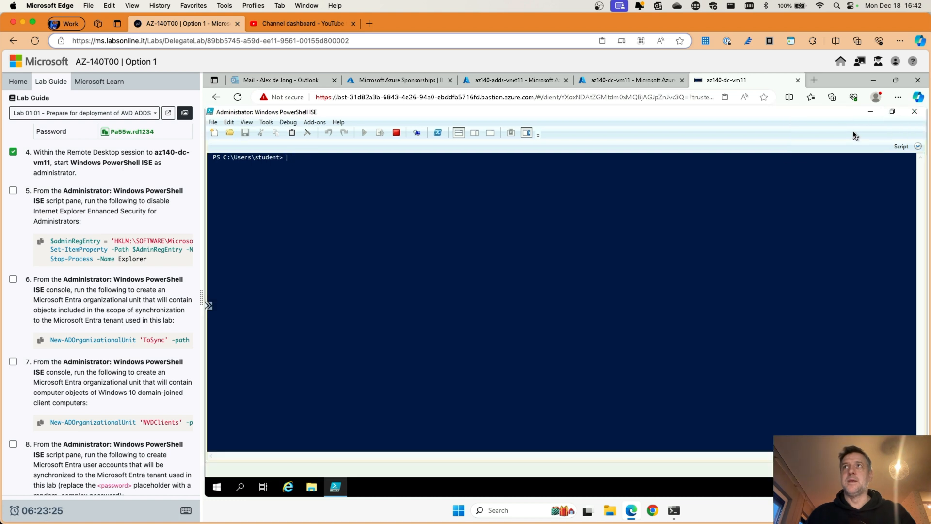
{"action": "left_click", "coordinate": [917, 147]}
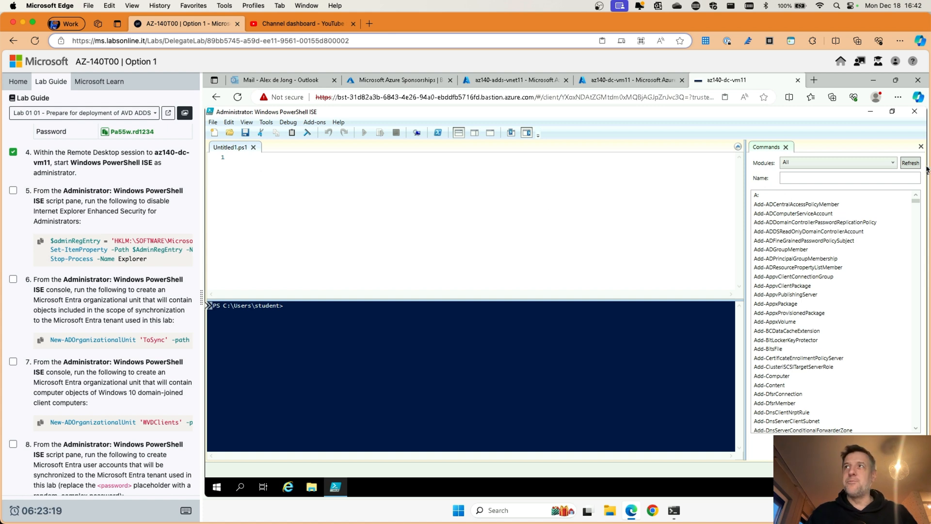
{"action": "left_click", "coordinate": [920, 147]}
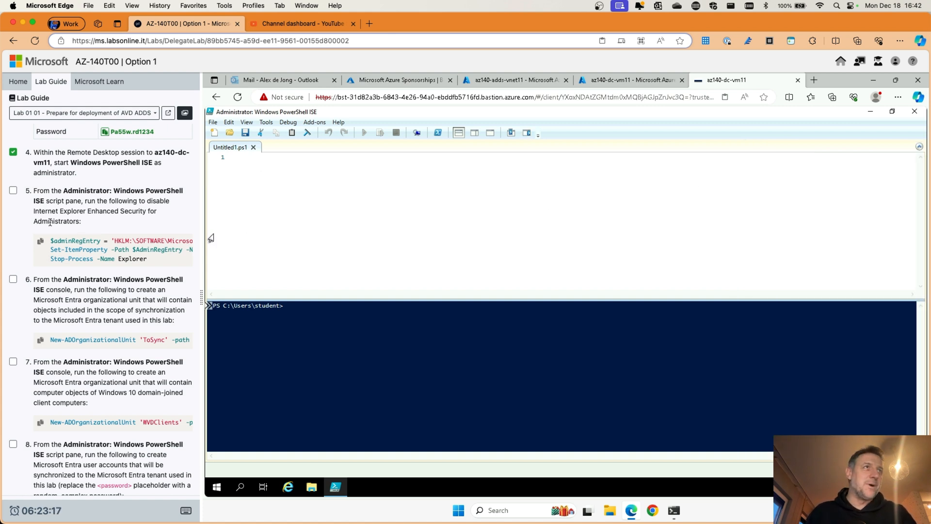
{"action": "left_click", "coordinate": [41, 242]}
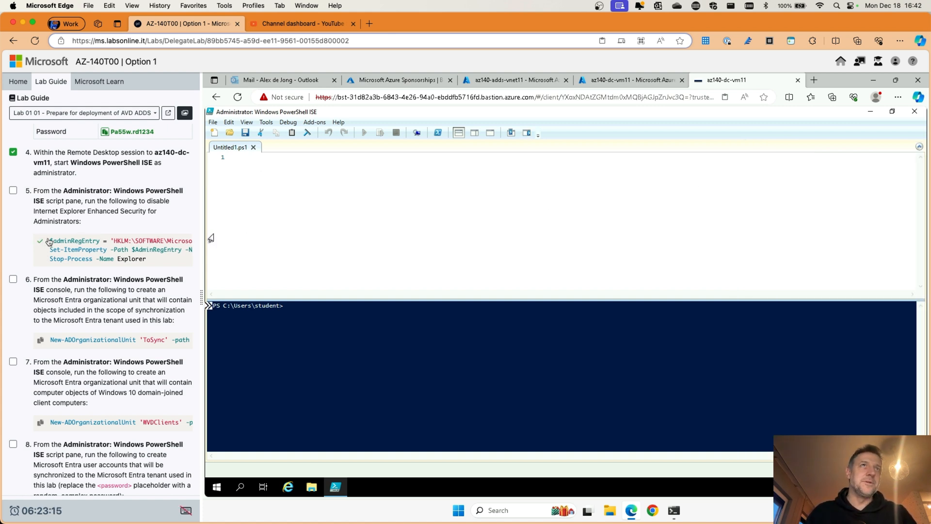
Step: Clean up the garbled script lines and run the IE Enhanced Security script without error
{"action": "left_click", "coordinate": [239, 161]}
{"action": "left_click", "coordinate": [240, 161]}
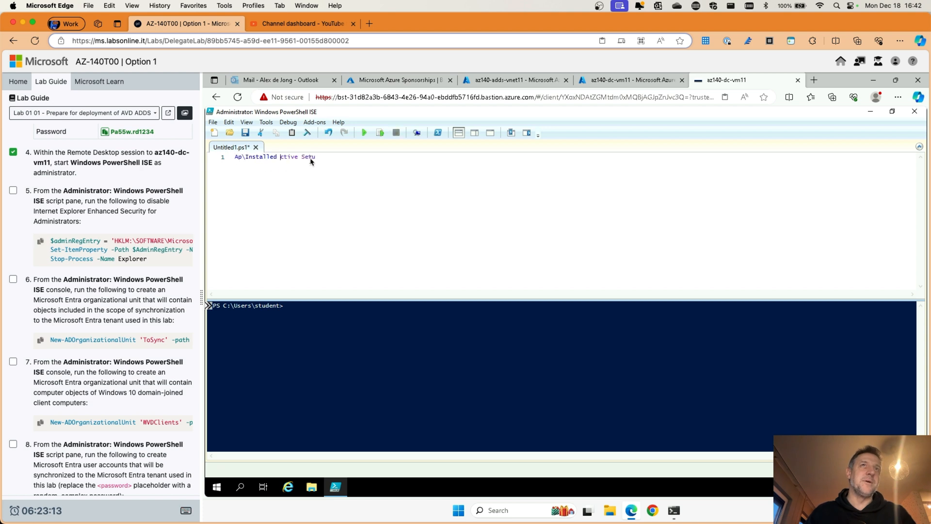
{"action": "left_click", "coordinate": [359, 159]}
{"action": "left_click", "coordinate": [323, 157]}
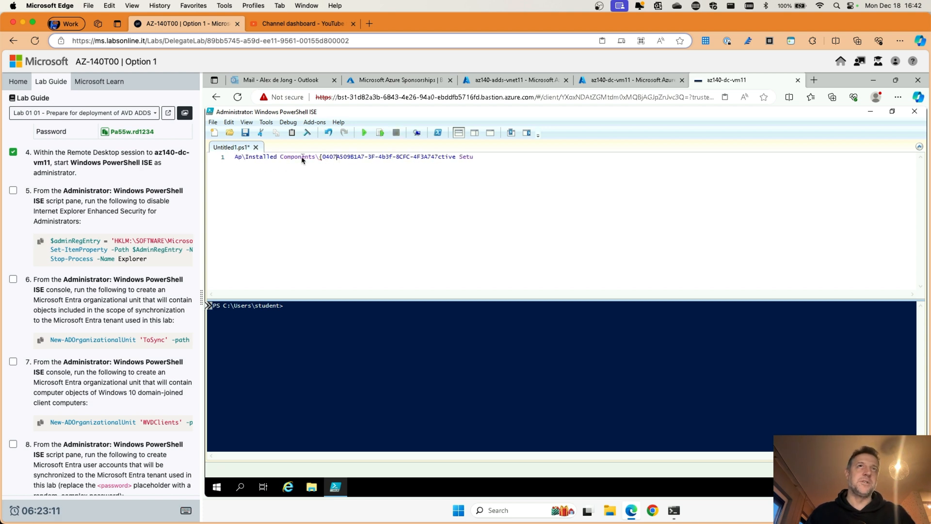
{"action": "left_click", "coordinate": [303, 159]}
{"action": "left_click", "coordinate": [296, 160]}
{"action": "left_click", "coordinate": [294, 159]}
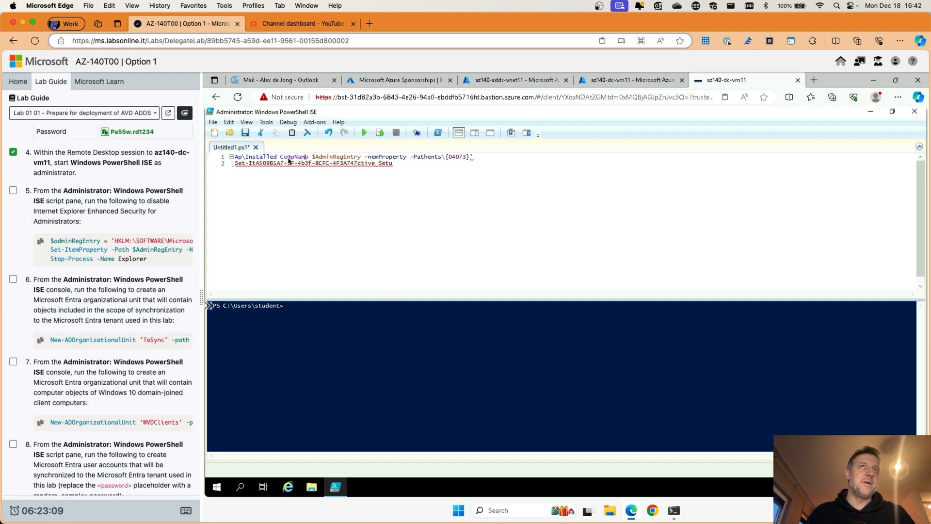
{"action": "left_click", "coordinate": [288, 159]}
{"action": "left_click", "coordinate": [289, 159]}
{"action": "left_click", "coordinate": [288, 159]}
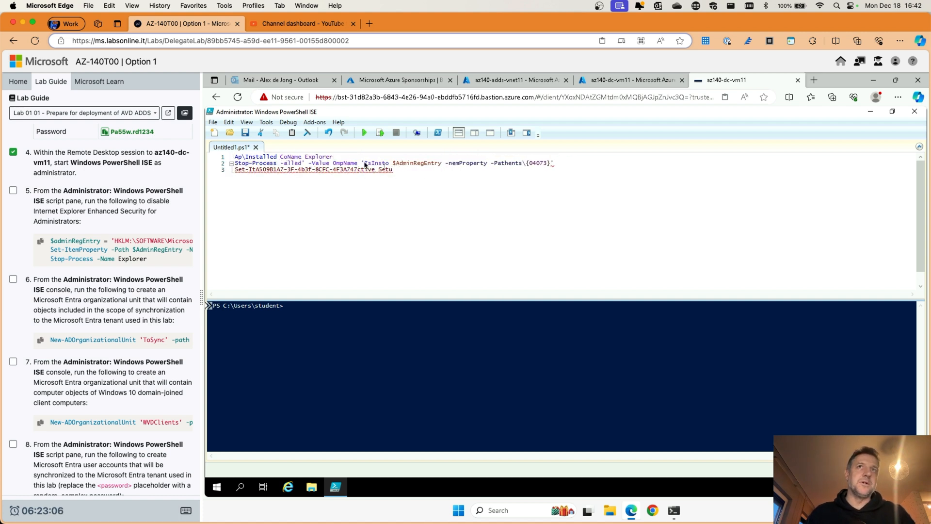
{"action": "left_click_drag", "start_coordinate": [365, 165], "coordinate": [224, 162]}
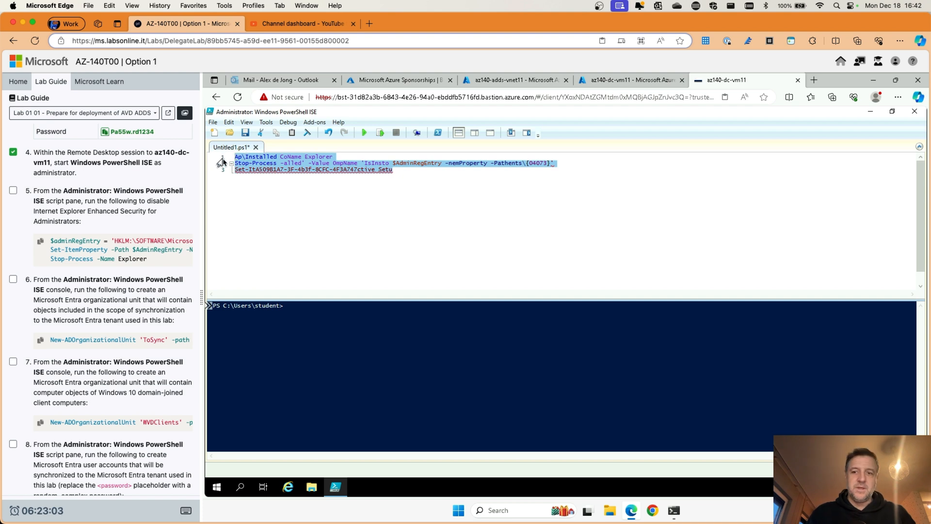
{"action": "key", "text": "Delete"}
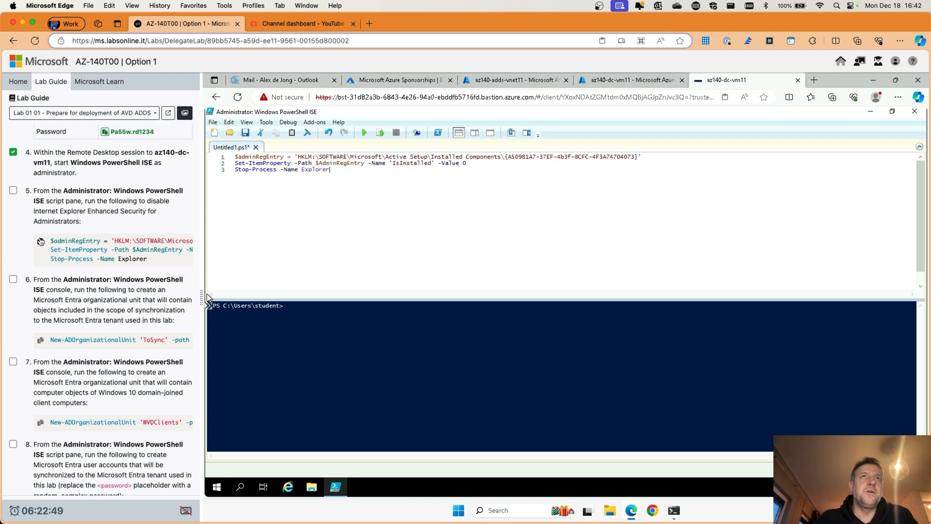
{"action": "left_click", "coordinate": [365, 134]}
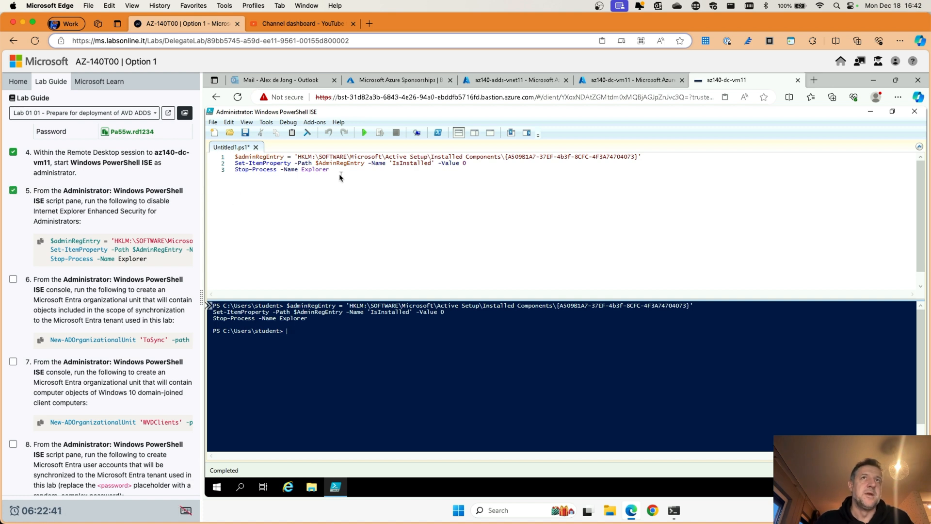
Step: Clear the editor, create the ToSync OU under DC=adatum,DC=com, and tick steps 6–7
{"action": "left_click_drag", "start_coordinate": [330, 169], "coordinate": [221, 162]}
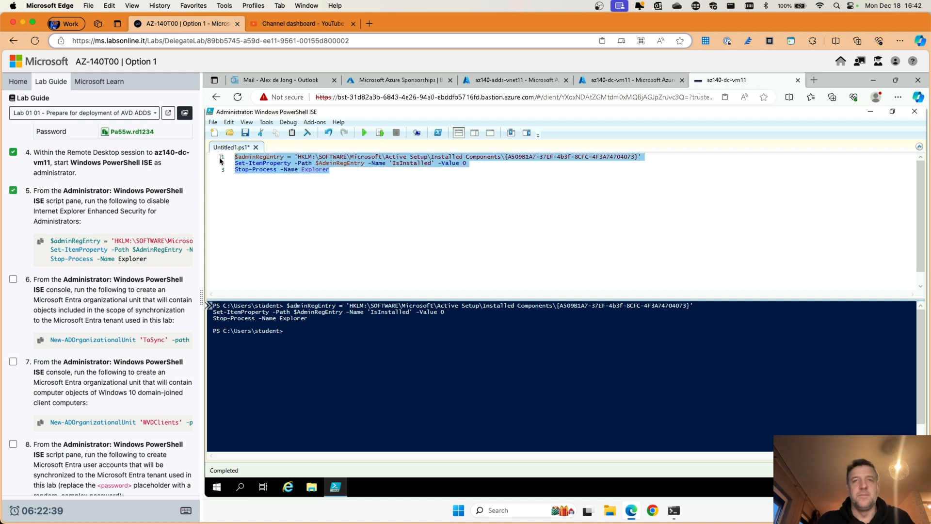
{"action": "key", "text": "Delete"}
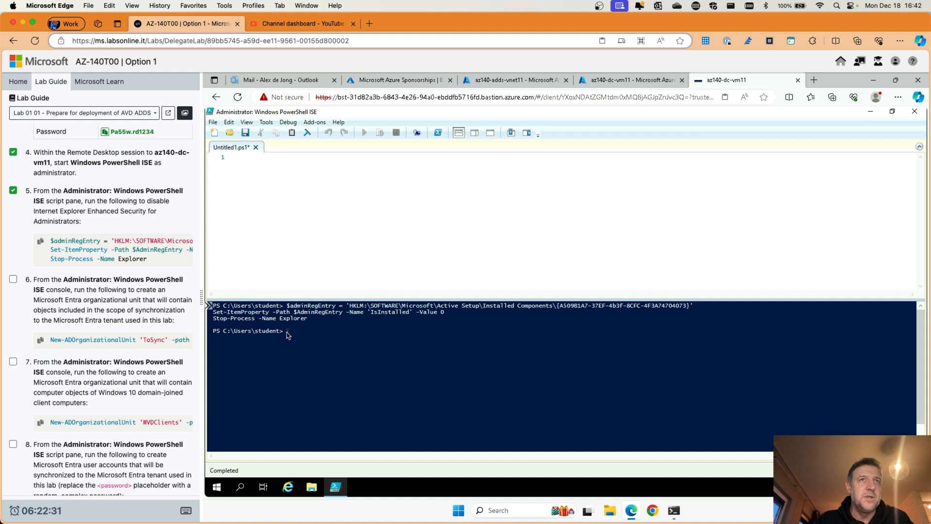
{"action": "left_click", "coordinate": [42, 340]}
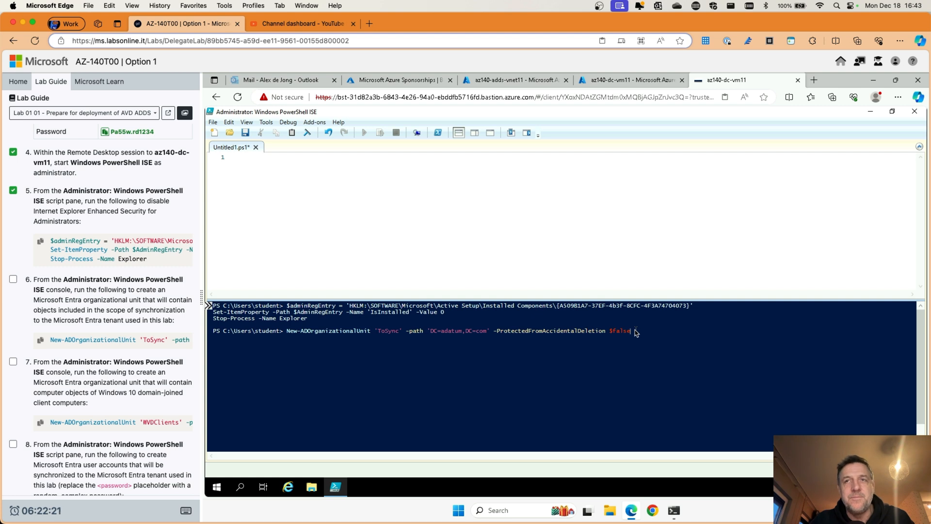
{"action": "key", "text": "Return"}
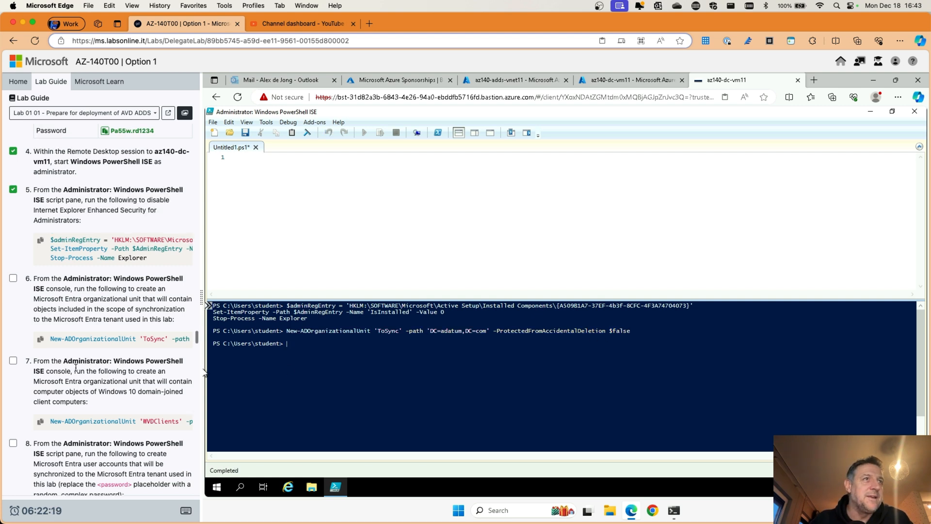
{"action": "scroll", "coordinate": [72, 368], "scroll_direction": "down", "scroll_amount": 2}
{"action": "left_click", "coordinate": [13, 245]}
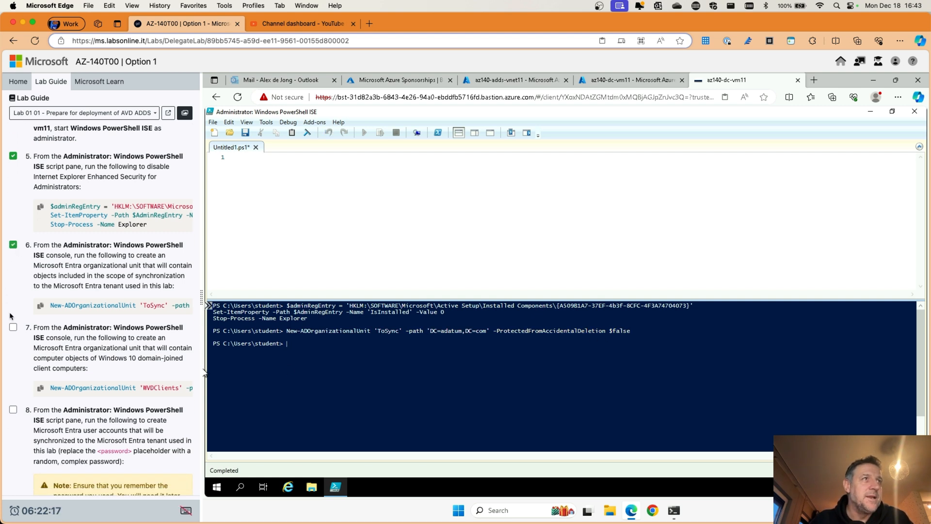
{"action": "left_click", "coordinate": [12, 328]}
Step: Create the WVDClients OU under DC=adatum,DC=com and tick step 8 in the guide
{"action": "left_click", "coordinate": [48, 388]}
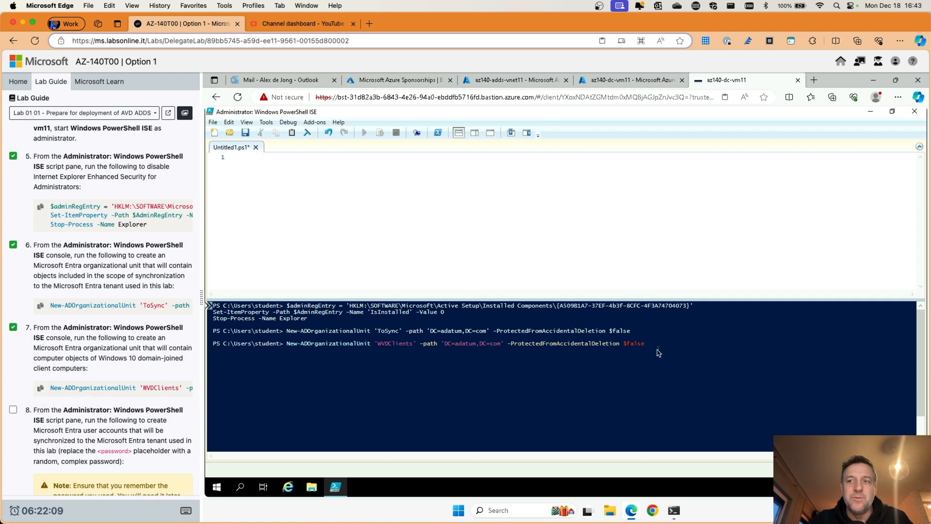
{"action": "key", "text": "Return"}
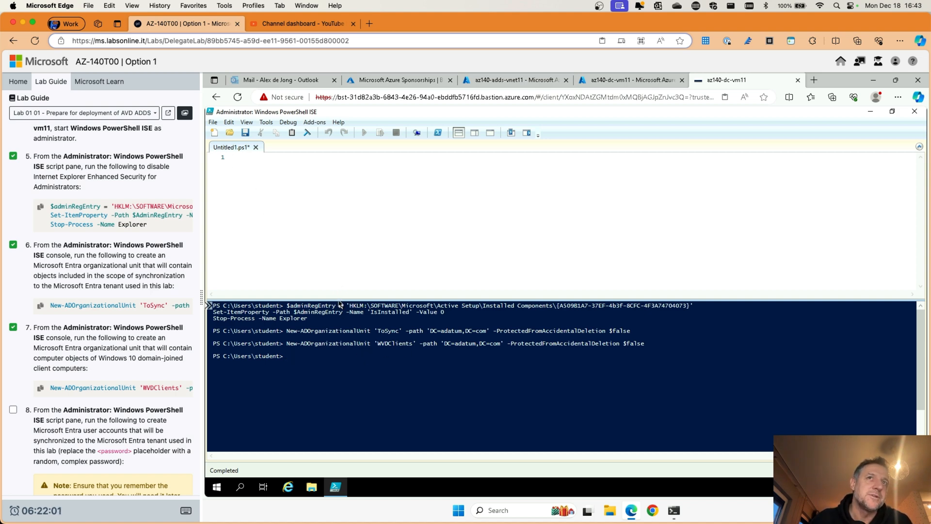
{"action": "left_click_drag", "start_coordinate": [339, 297], "coordinate": [339, 239]}
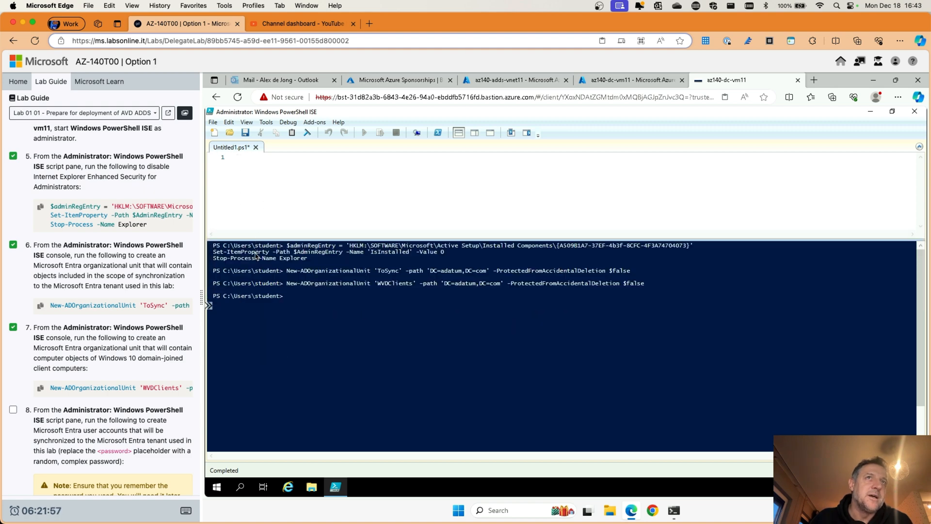
{"action": "left_click_drag", "start_coordinate": [285, 242], "coordinate": [281, 268]}
{"action": "scroll", "coordinate": [86, 396], "scroll_direction": "down", "scroll_amount": 5}
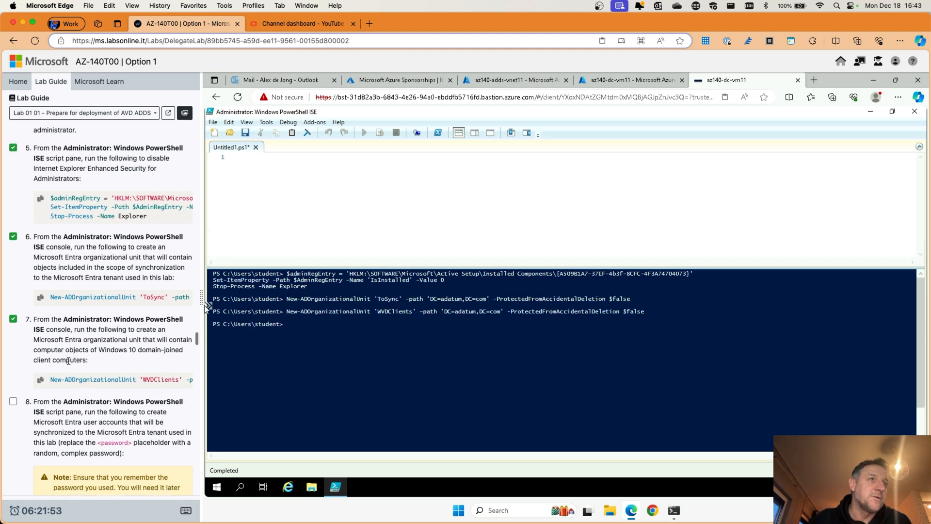
{"action": "left_click", "coordinate": [13, 282]}
{"action": "scroll", "coordinate": [113, 267], "scroll_direction": "down", "scroll_amount": 4}
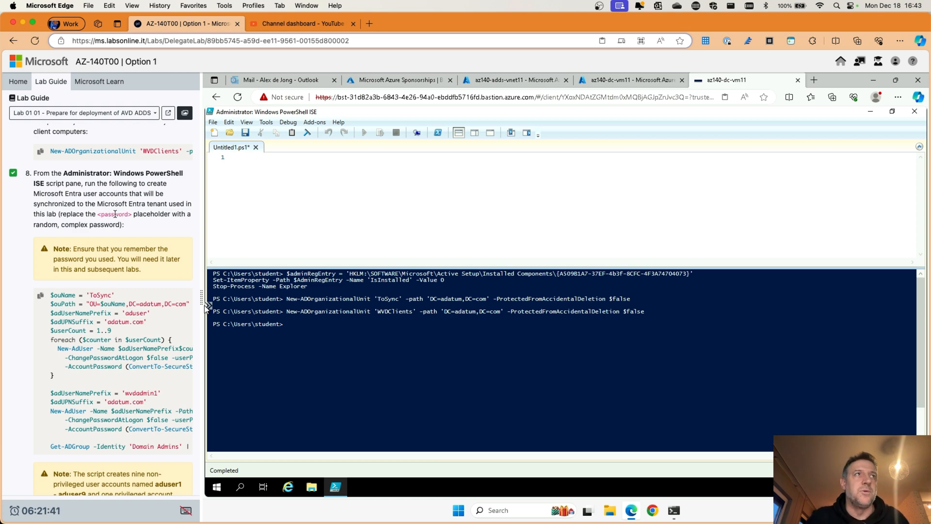
Step: Insert the start of the step 8 script, setting $ouName = 'ToSync' and its adatum.com path
{"action": "left_click", "coordinate": [241, 158]}
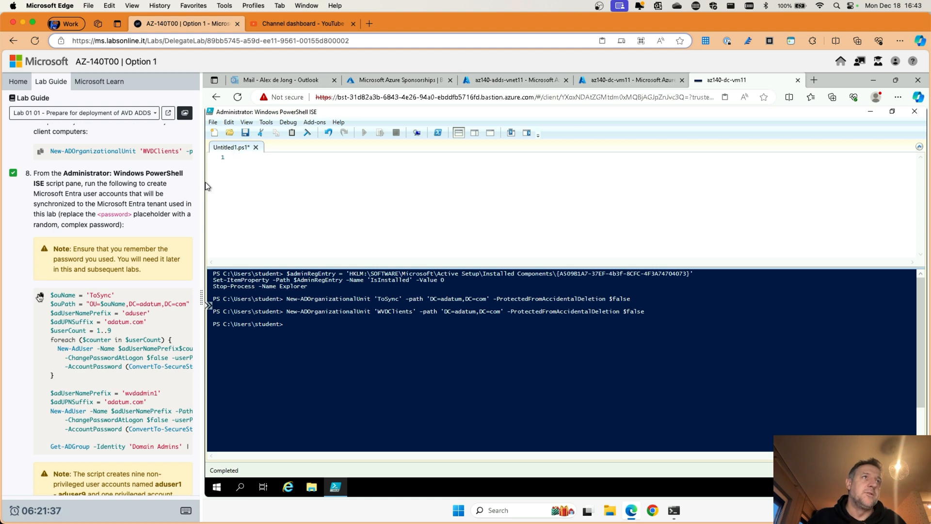
{"action": "left_click", "coordinate": [40, 295]}
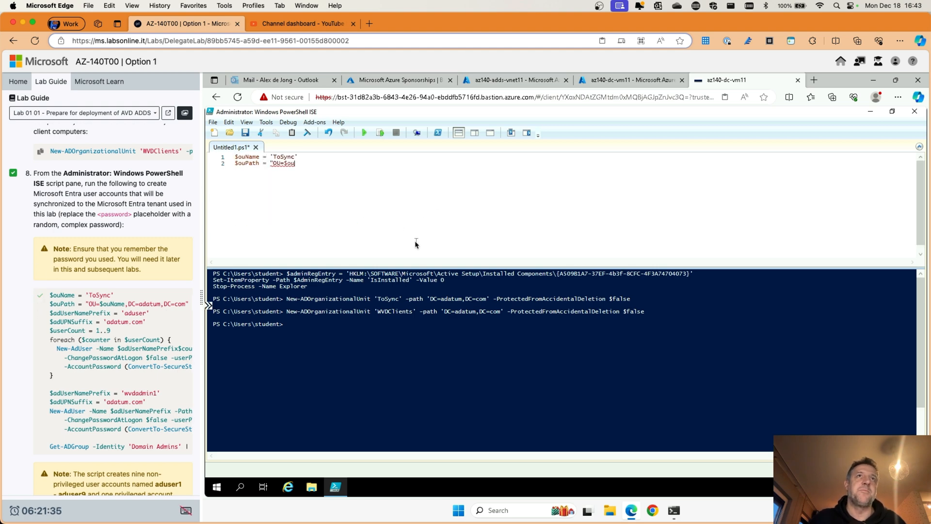
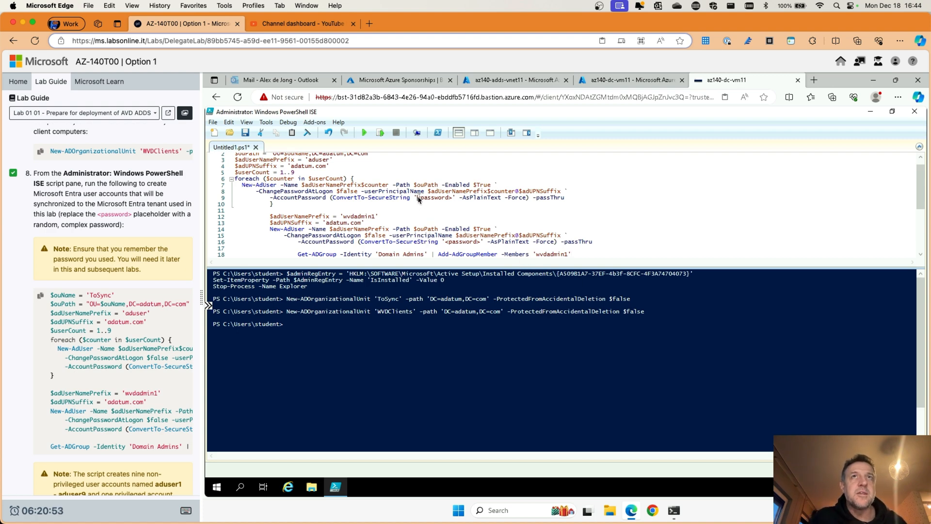
Step: Replace the <password> placeholder on line 9 with the lab password and copy it
{"action": "left_click_drag", "start_coordinate": [417, 197], "coordinate": [451, 201]}
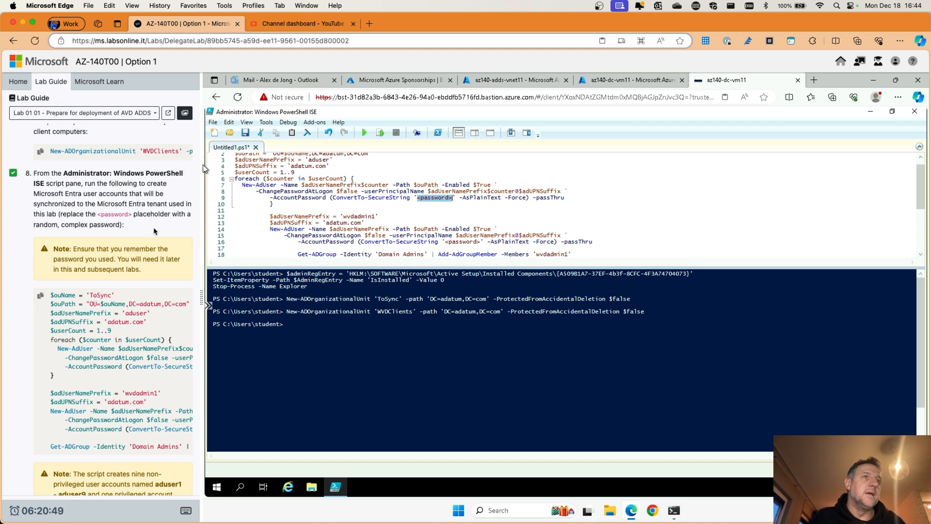
{"action": "left_click", "coordinate": [18, 82]}
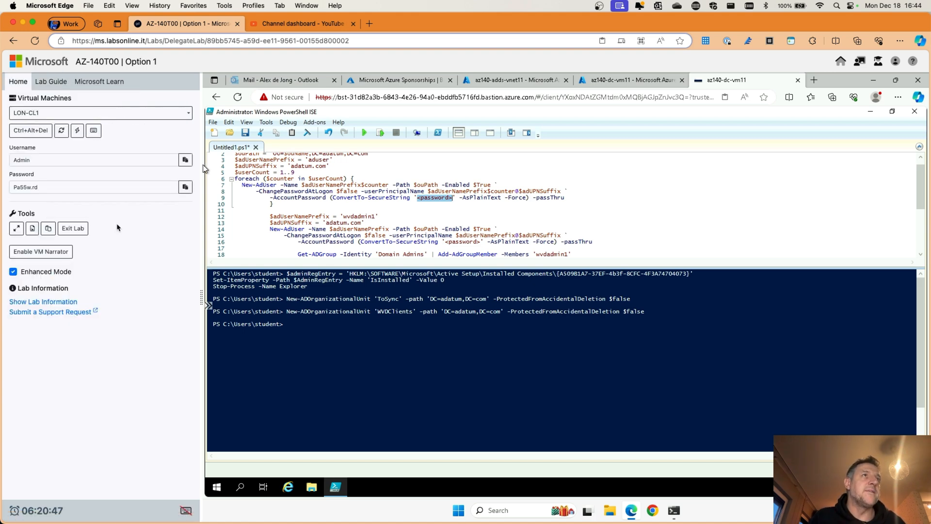
{"action": "left_click", "coordinate": [51, 82]}
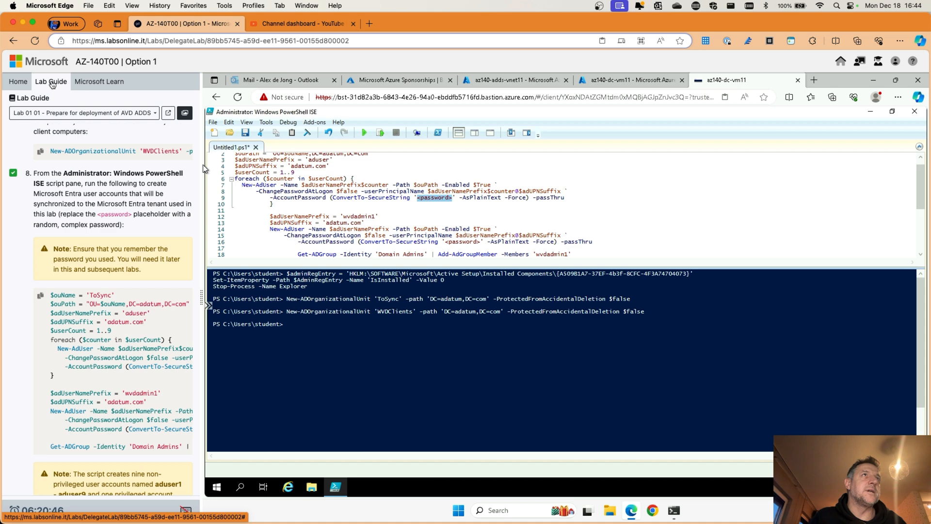
{"action": "left_click", "coordinate": [450, 202]}
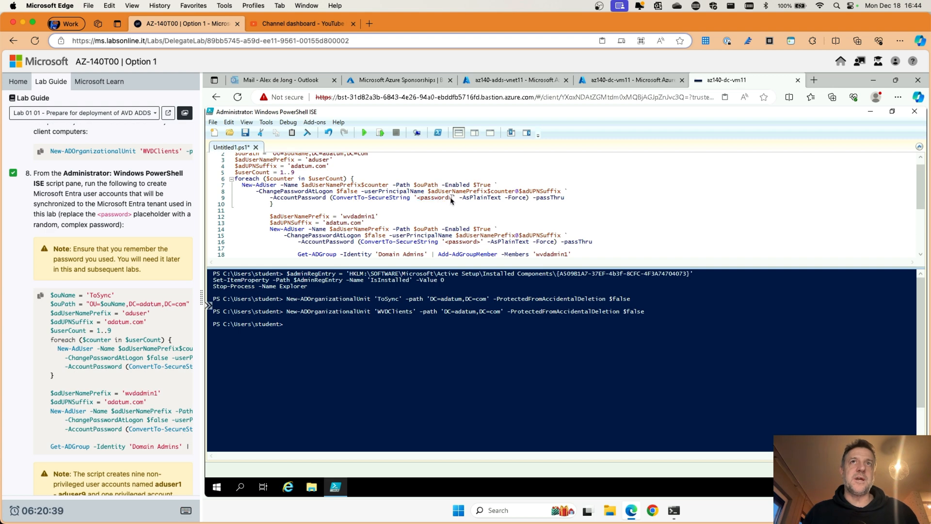
{"action": "left_click_drag", "start_coordinate": [452, 201], "coordinate": [419, 202]}
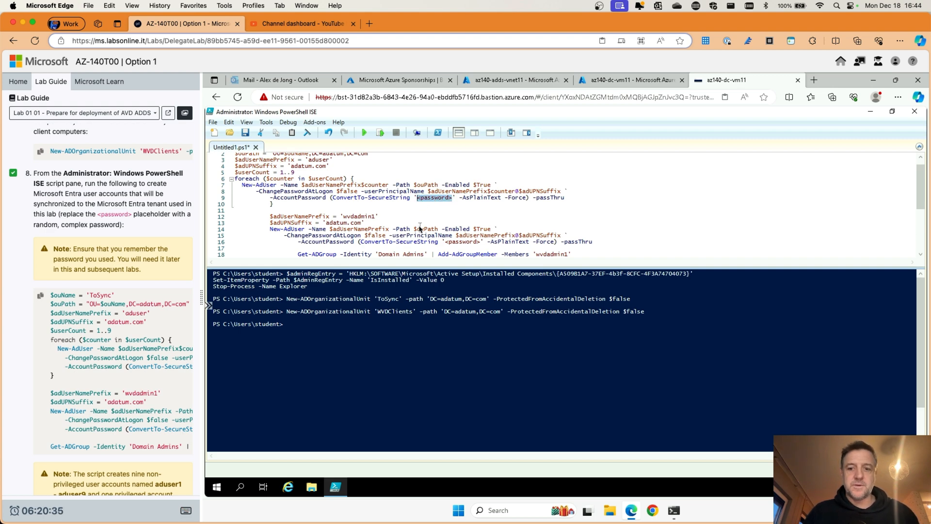
{"action": "type", "text": "Pa"}
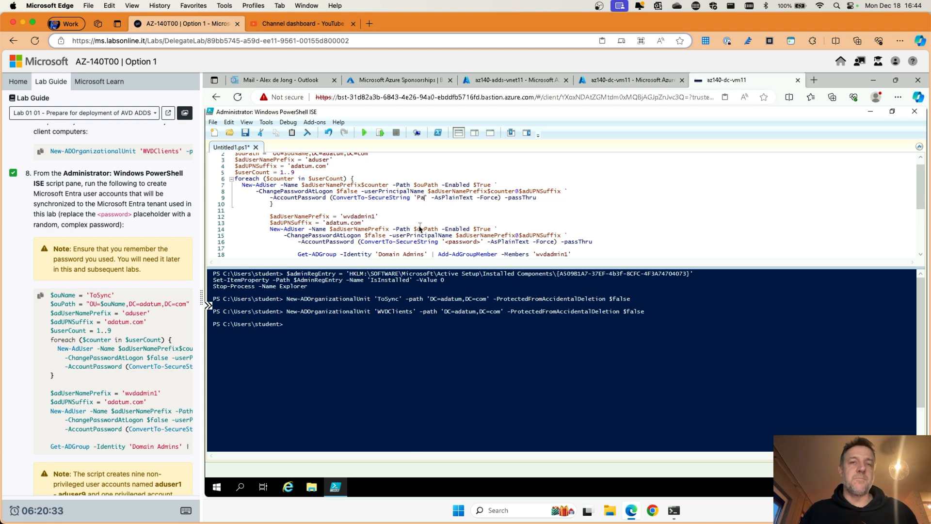
{"action": "type", "text": "55"}
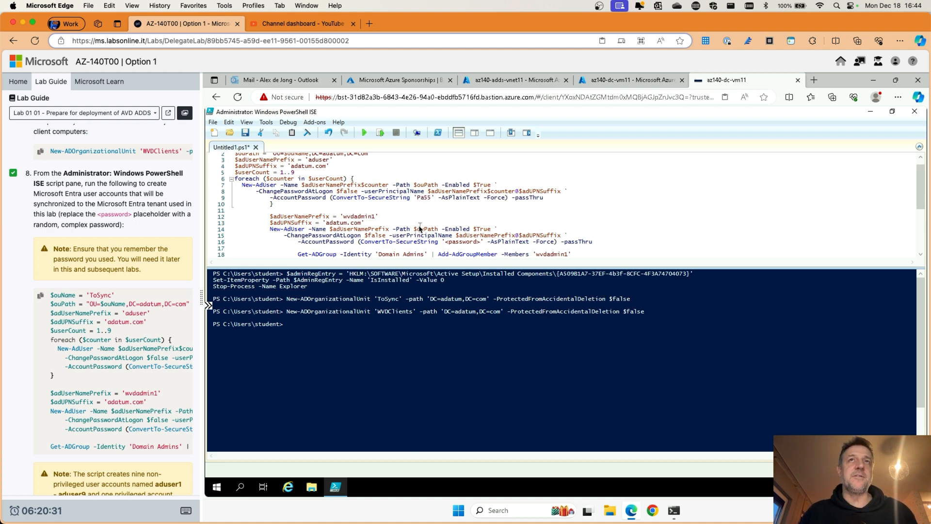
{"action": "type", "text": "w.rd12"}
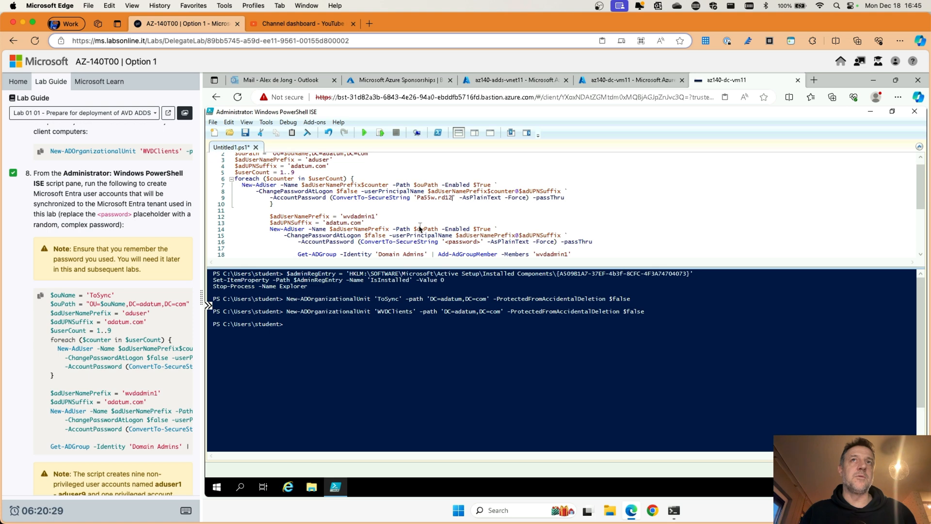
{"action": "type", "text": "34"}
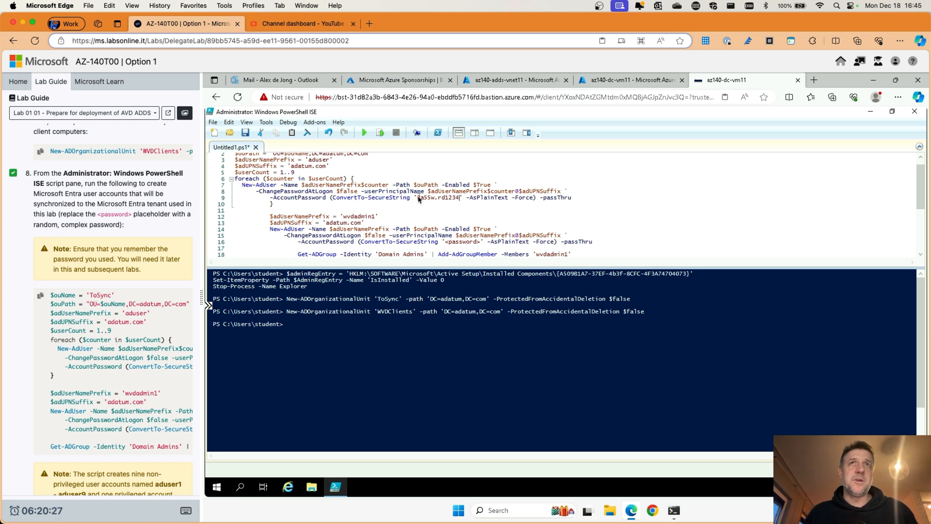
{"action": "left_click_drag", "start_coordinate": [417, 199], "coordinate": [461, 200]}
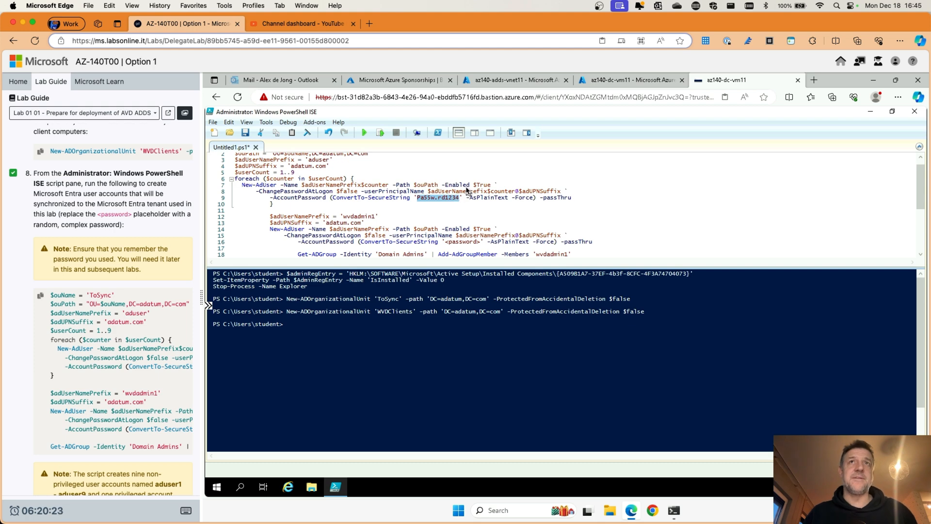
{"action": "right_click", "coordinate": [449, 200]}
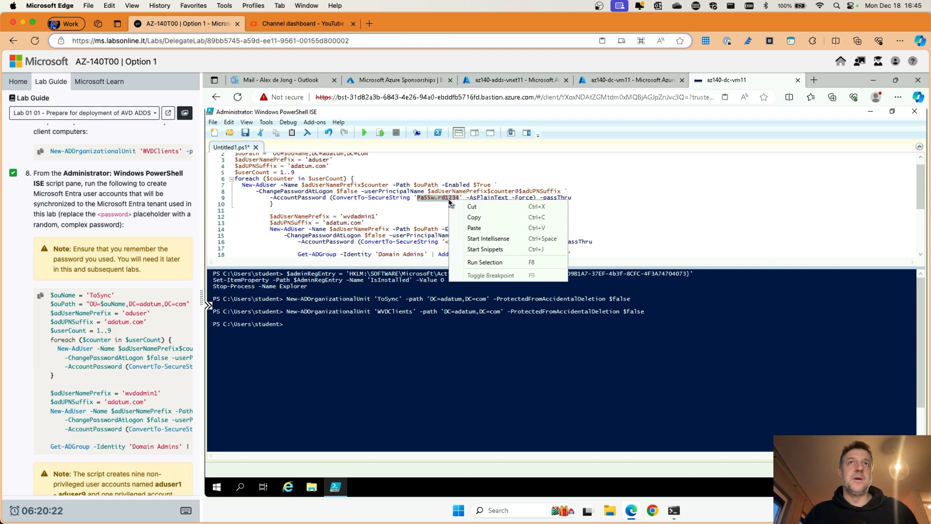
{"action": "left_click", "coordinate": [472, 216]}
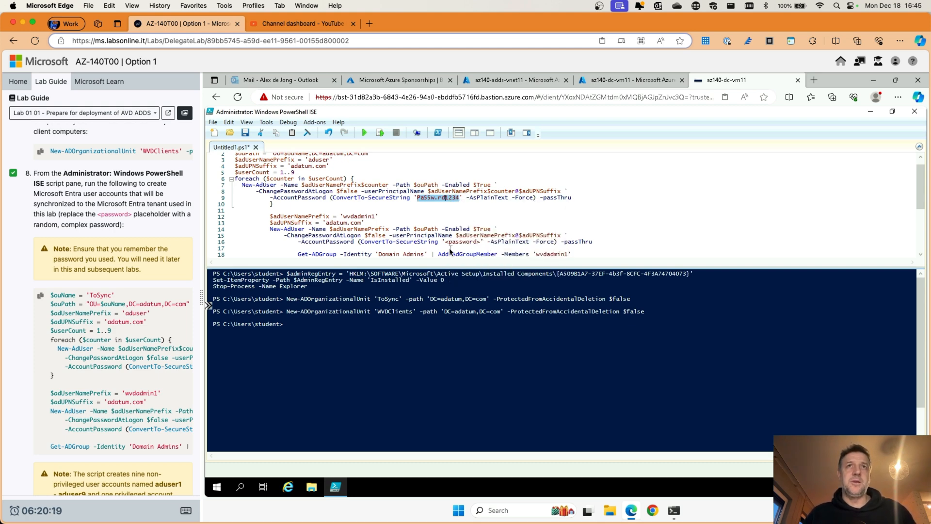
Step: Paste the lab password over line 16's placeholder and run the user-creation script
{"action": "scroll", "coordinate": [442, 244], "scroll_direction": "down", "scroll_amount": 1}
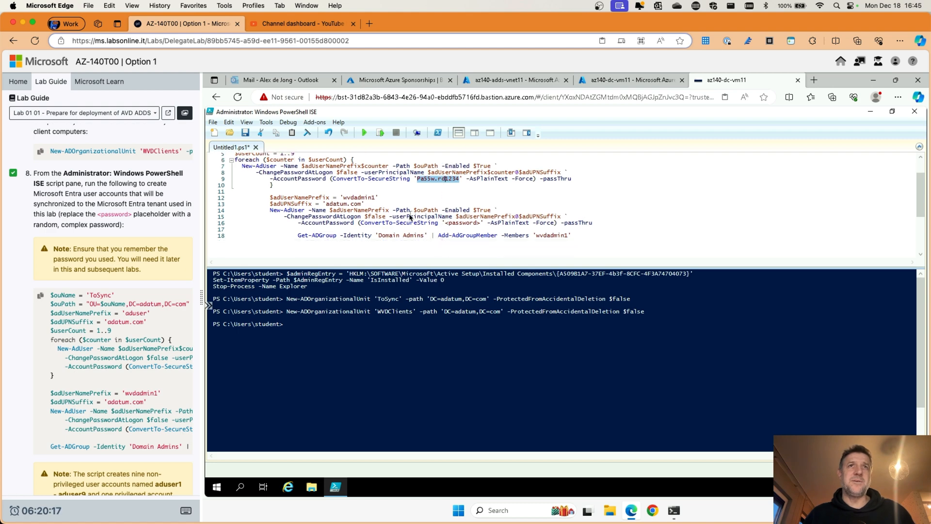
{"action": "left_click", "coordinate": [448, 224]}
{"action": "left_click_drag", "start_coordinate": [448, 225], "coordinate": [477, 227]}
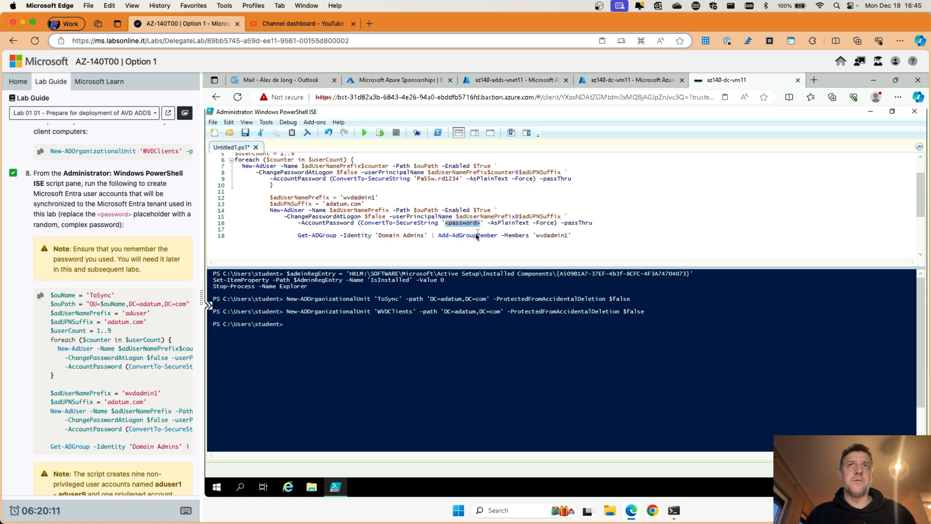
{"action": "key", "text": "BackSpace"}
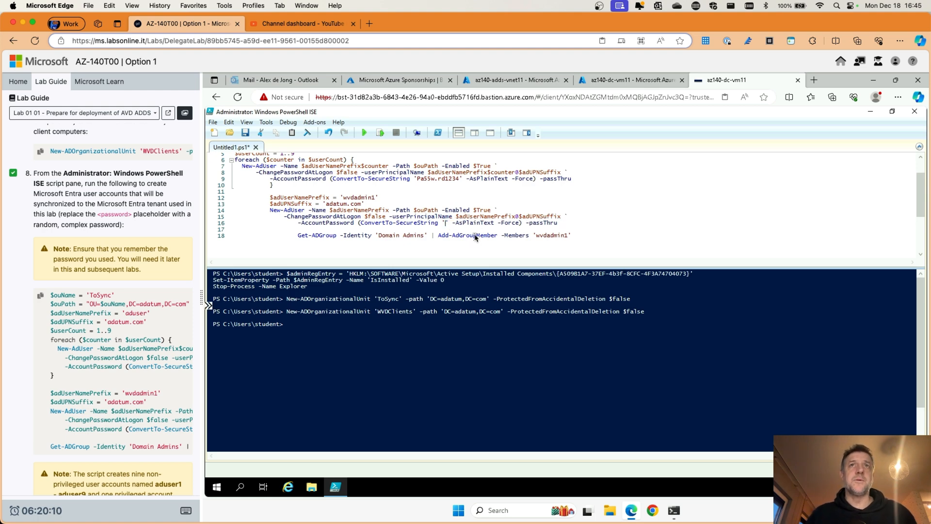
{"action": "right_click", "coordinate": [446, 224]}
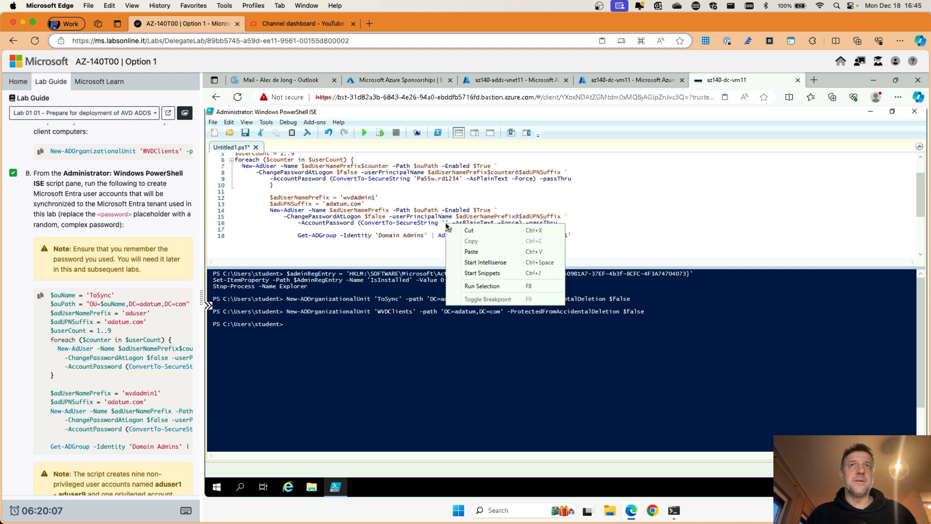
{"action": "left_click", "coordinate": [469, 251]}
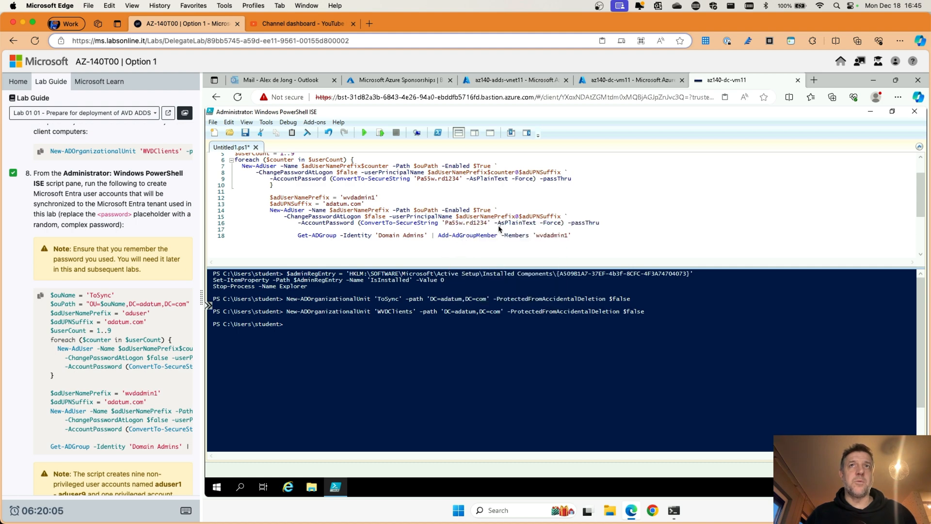
{"action": "left_click", "coordinate": [364, 133]}
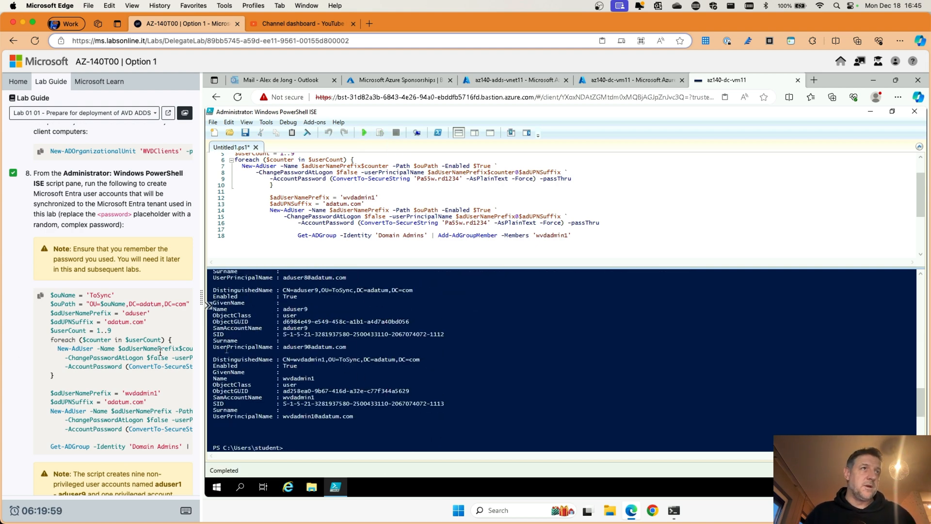
{"action": "scroll", "coordinate": [17, 305], "scroll_direction": "down", "scroll_amount": 10}
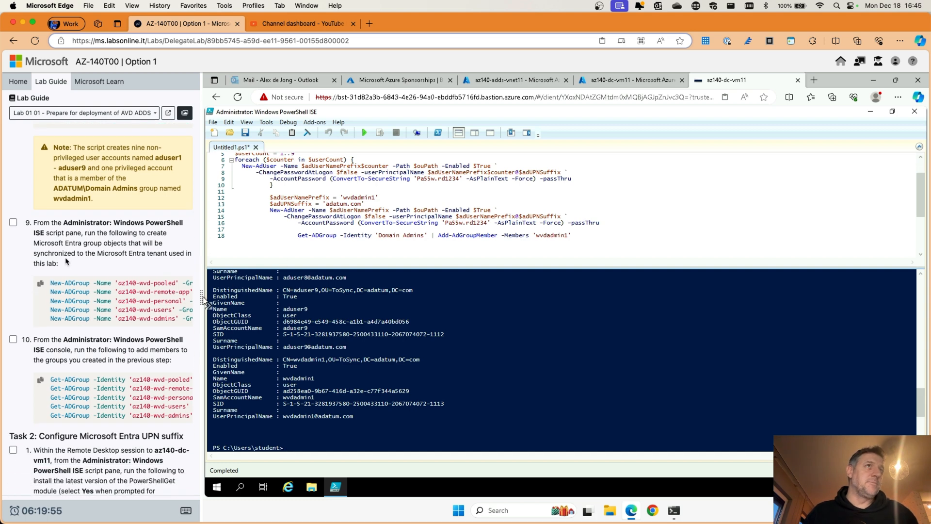
{"action": "scroll", "coordinate": [67, 261], "scroll_direction": "down", "scroll_amount": 1}
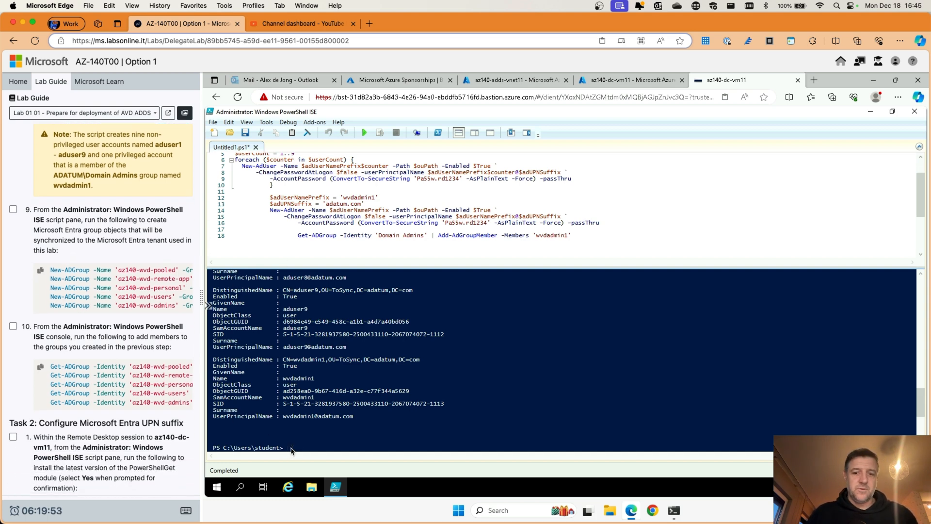
Step: Clear the console and enter the New-ADGroup commands for the az140-wvd groups
{"action": "type", "text": "cls"}
{"action": "key", "text": "Return"}
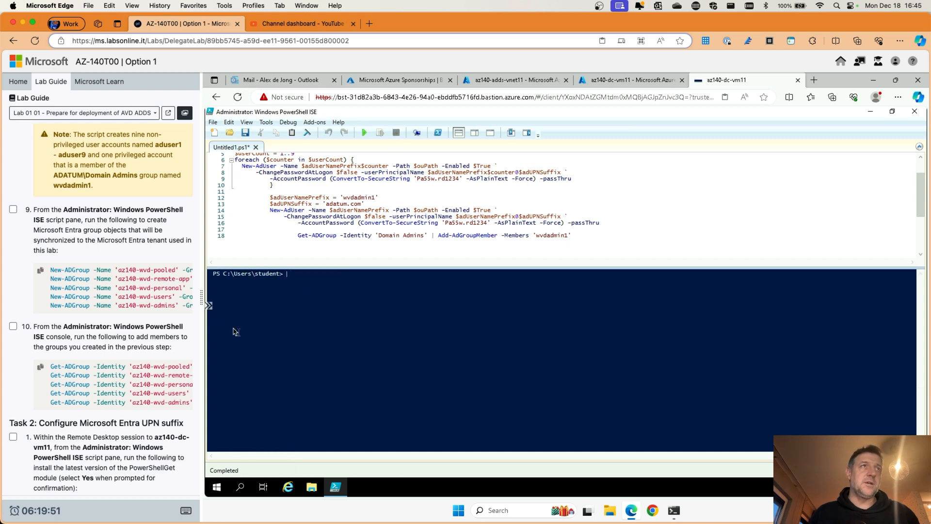
{"action": "left_click", "coordinate": [41, 271]}
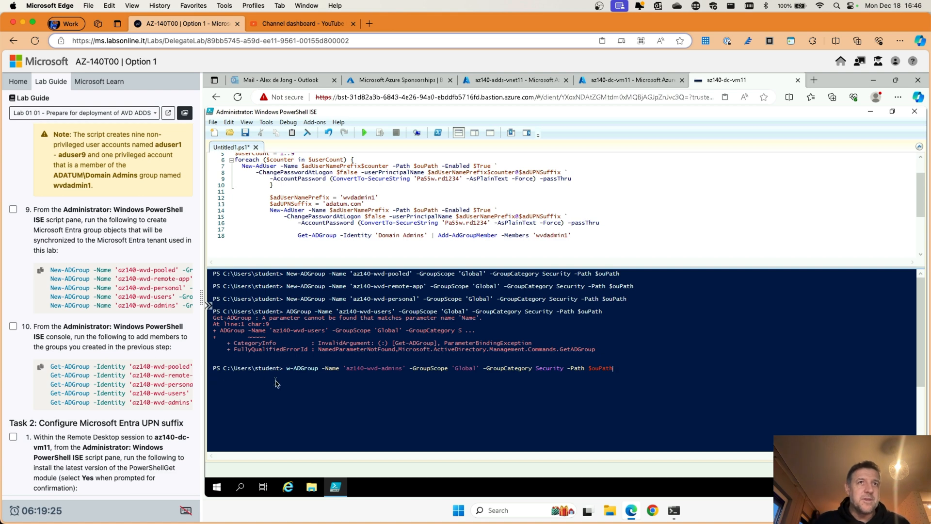
Step: Review the console output, then empty the user-creation script from the script pane
{"action": "scroll", "coordinate": [142, 398], "scroll_direction": "right", "scroll_amount": 5}
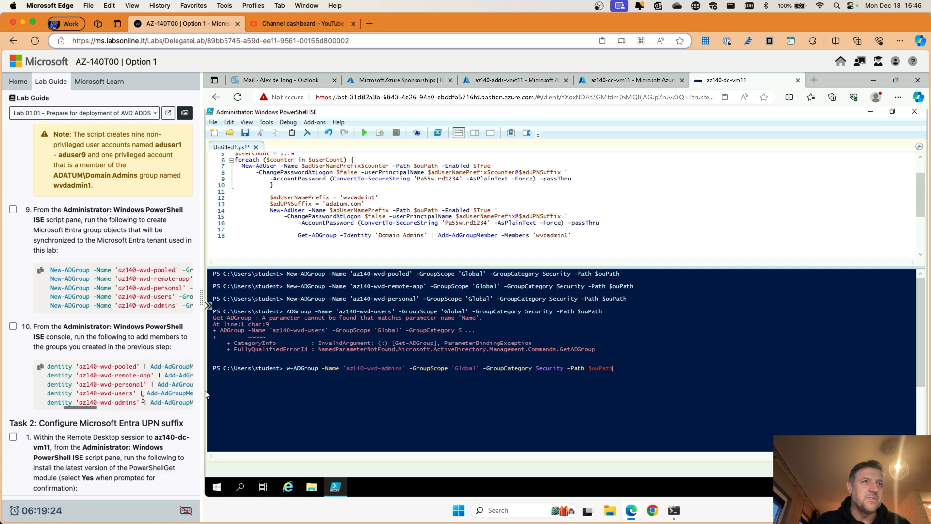
{"action": "scroll", "coordinate": [142, 397], "scroll_direction": "left", "scroll_amount": 5}
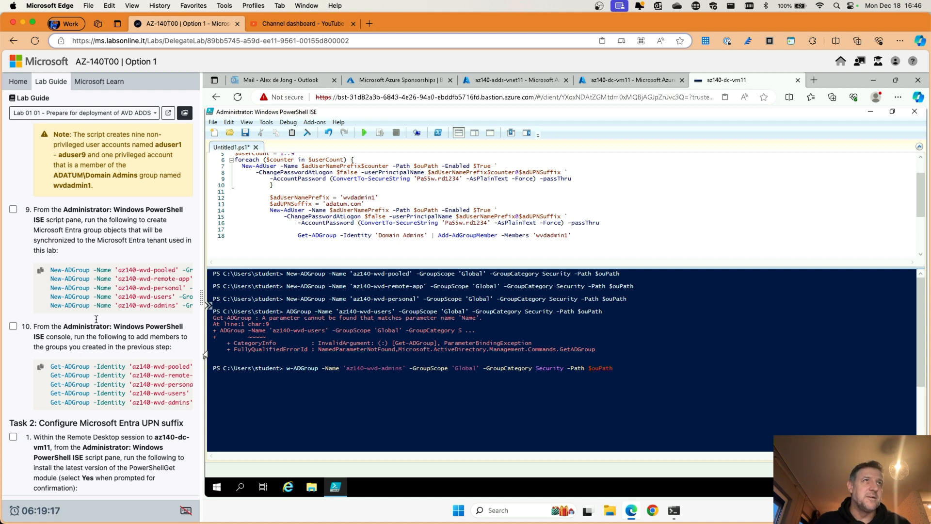
{"action": "scroll", "coordinate": [90, 289], "scroll_direction": "up", "scroll_amount": 2}
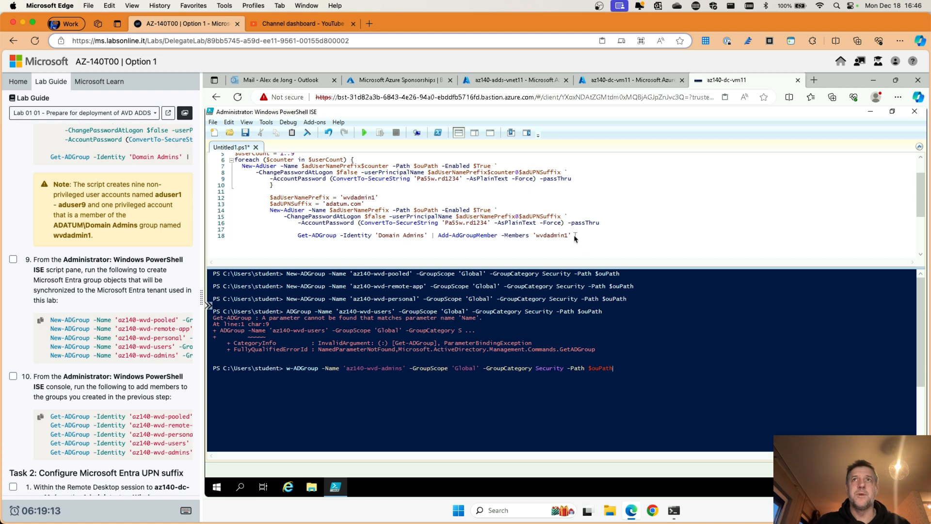
{"action": "left_click_drag", "start_coordinate": [550, 227], "coordinate": [225, 161]}
{"action": "key", "text": "BackSpace"}
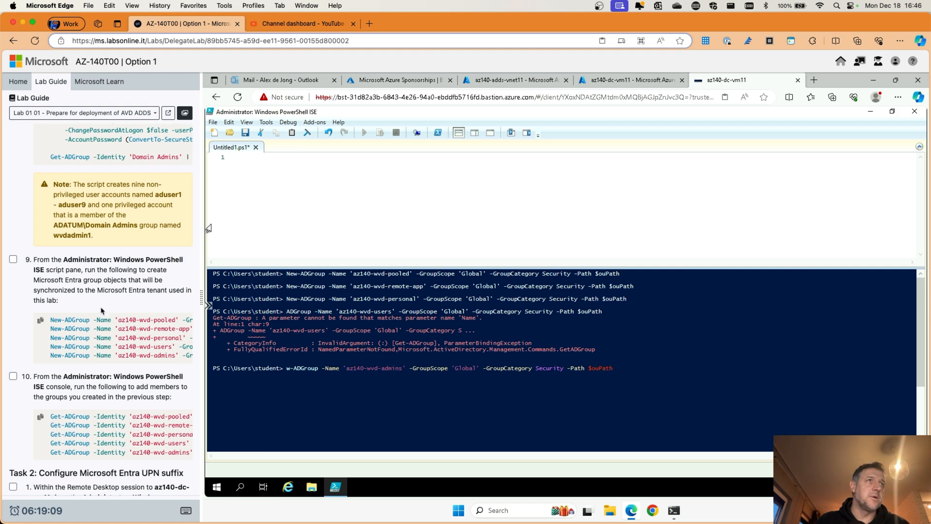
Step: Put the group commands in the script pane, keeping only the az140-wvd-users and az140-wvd-admins lines
{"action": "left_click", "coordinate": [43, 320]}
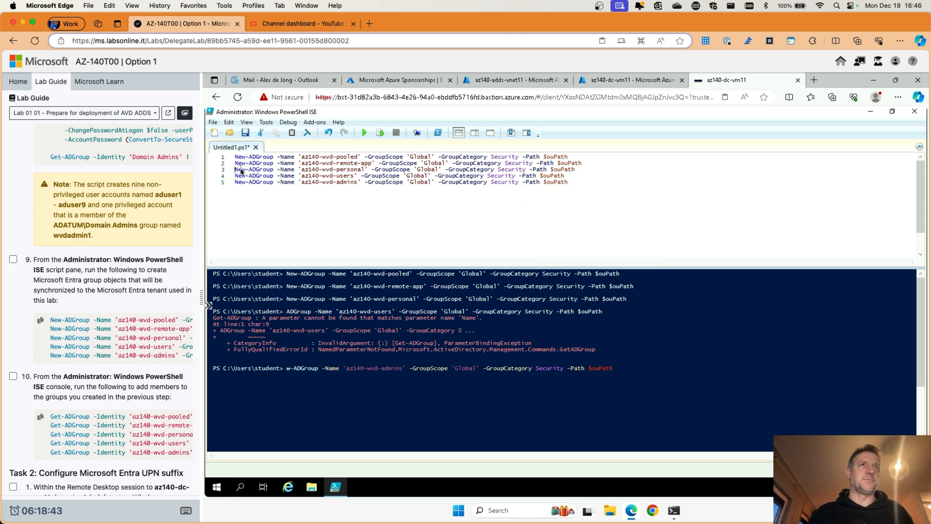
{"action": "type", "text": "/"}
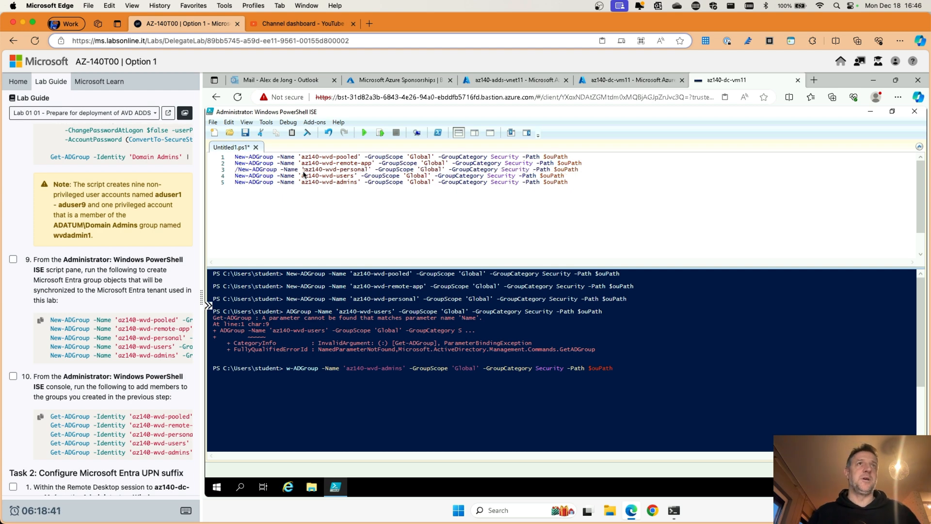
{"action": "type", "text": "/"}
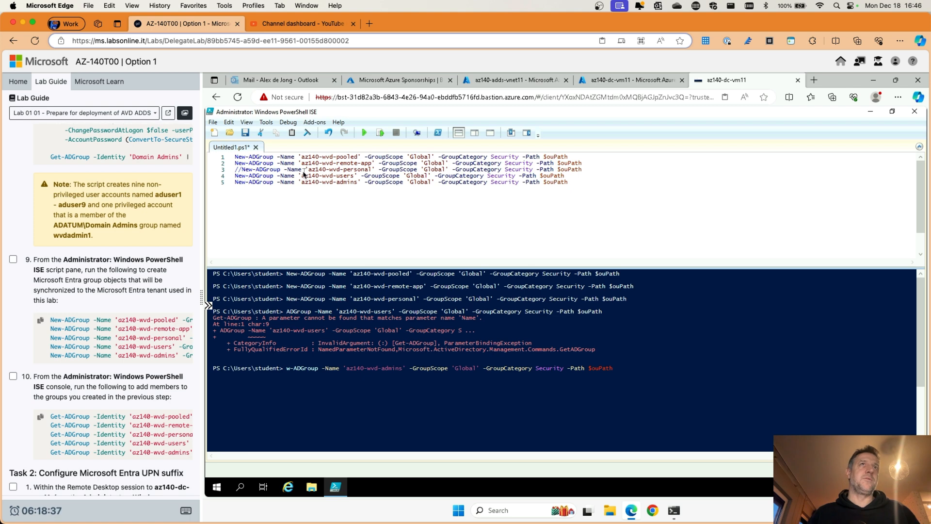
{"action": "key", "text": "BackSpace"}
{"action": "key", "text": "BackSpace"}
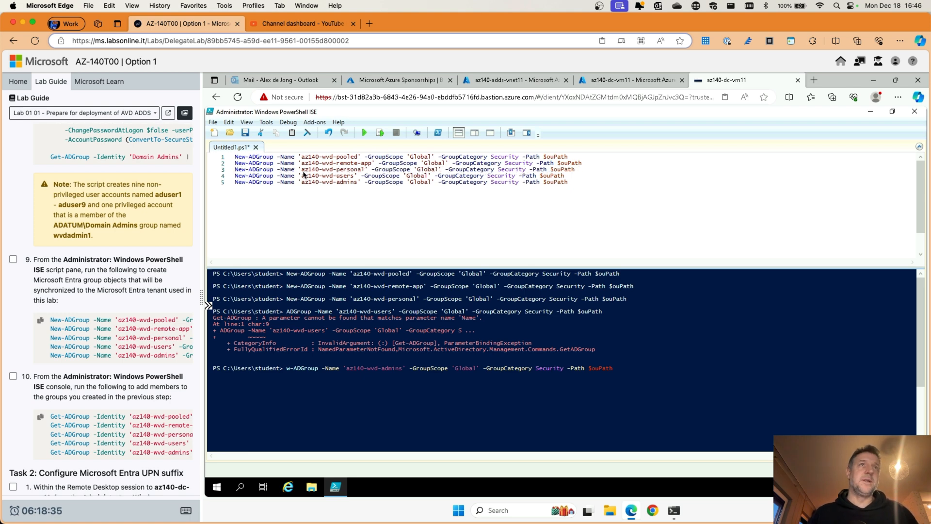
{"action": "left_click_drag", "start_coordinate": [240, 162], "coordinate": [588, 176]}
{"action": "key", "text": "Delete"}
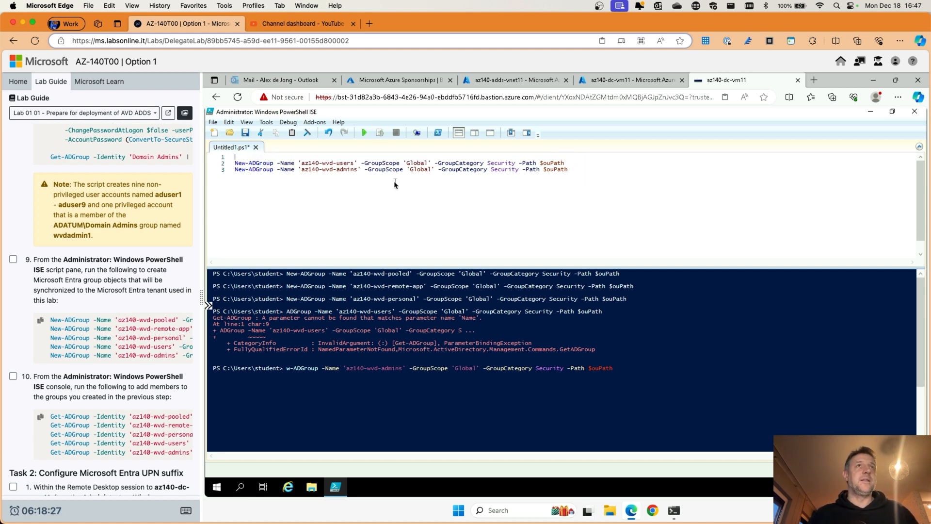
{"action": "key", "text": "BackSpace"}
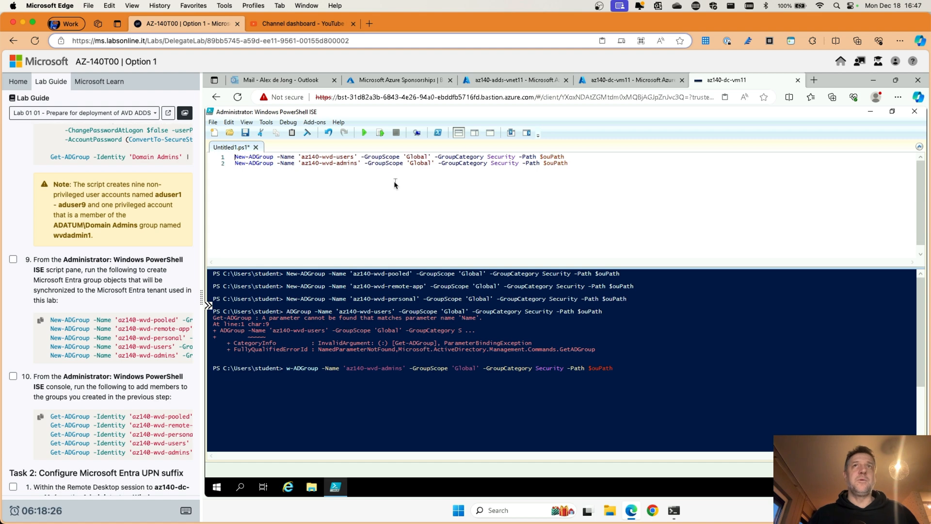
Step: Run the two-line group script, rerun the console command, and clear the console with cls
{"action": "left_click", "coordinate": [364, 134]}
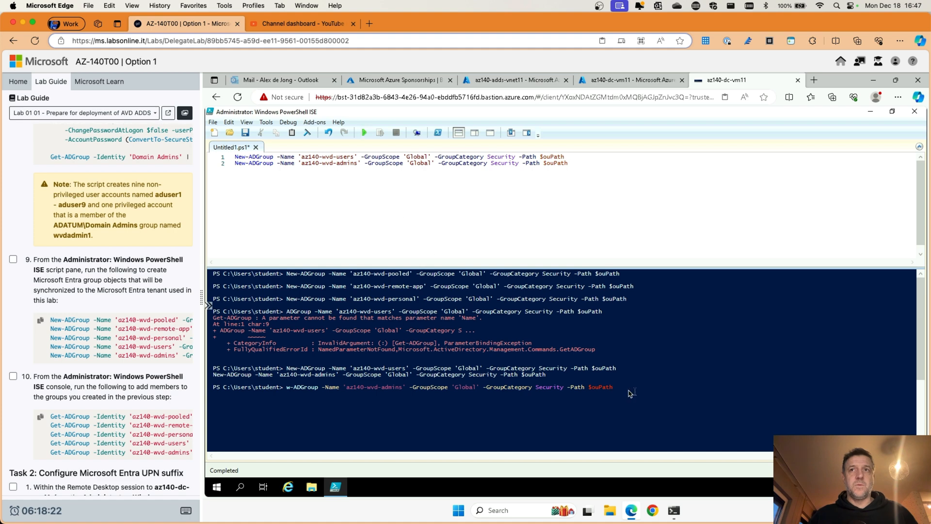
{"action": "left_click_drag", "start_coordinate": [612, 388], "coordinate": [459, 383]}
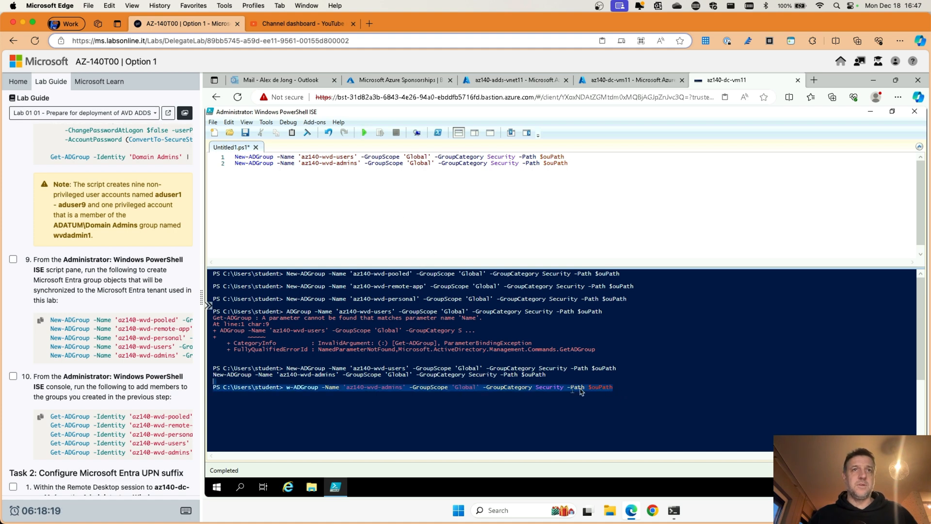
{"action": "left_click", "coordinate": [636, 390]}
{"action": "key", "text": "Return"}
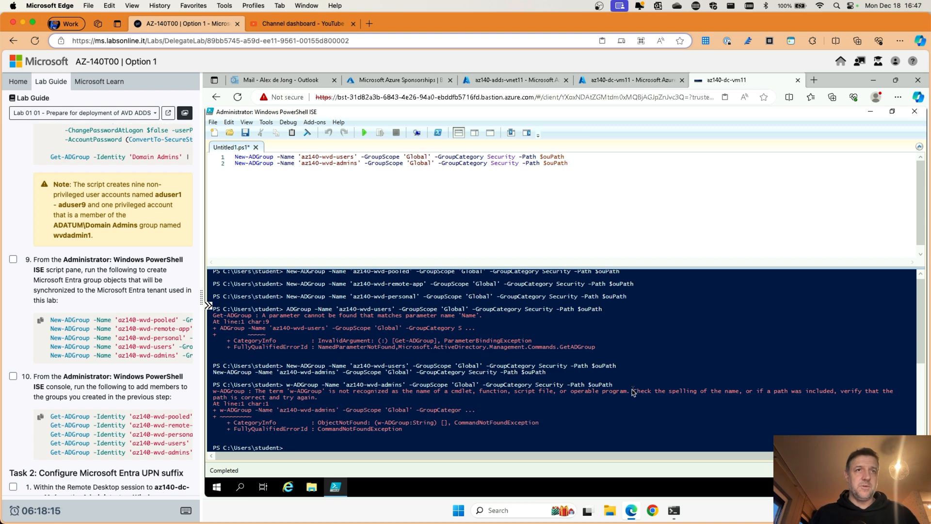
{"action": "type", "text": "cls"}
{"action": "key", "text": "Return"}
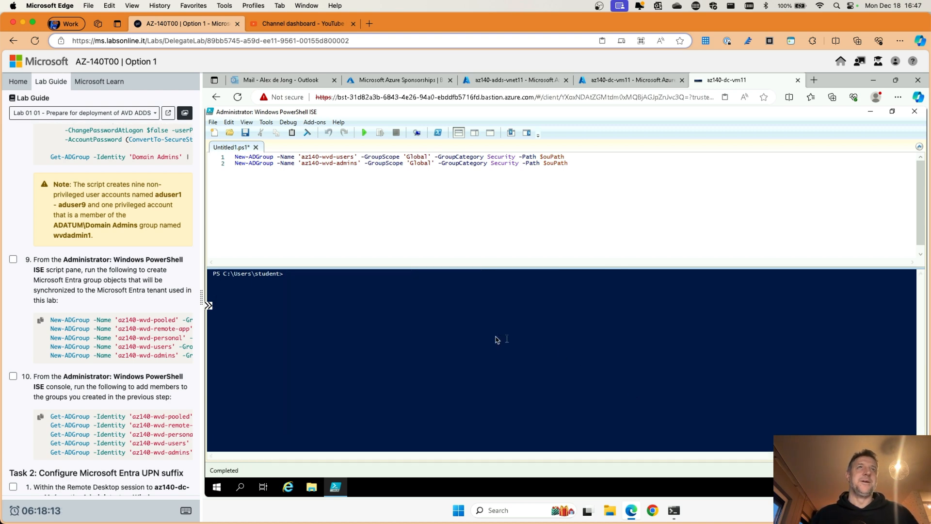
Step: Rerun the script and read errors confirming az140-wvd-users and az140-wvd-admins already exist
{"action": "left_click", "coordinate": [365, 133]}
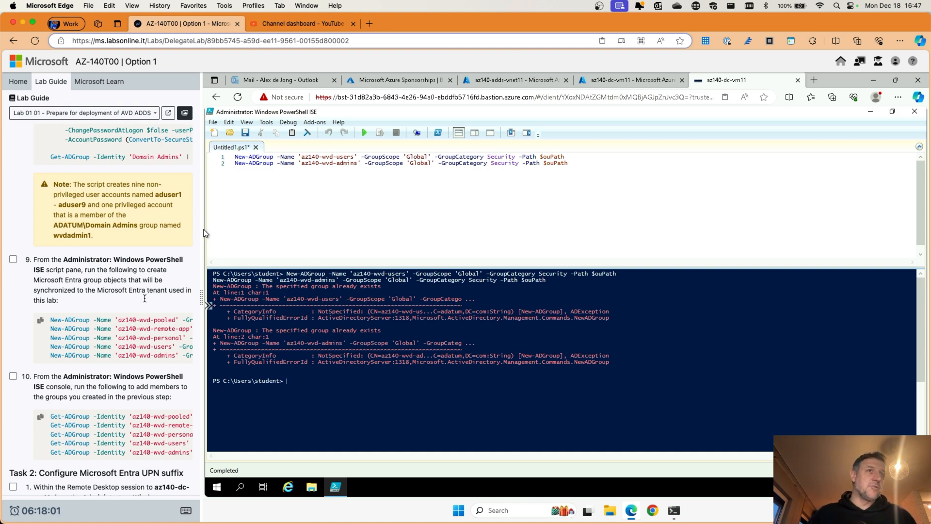
{"action": "scroll", "coordinate": [128, 329], "scroll_direction": "right", "scroll_amount": 2}
{"action": "scroll", "coordinate": [128, 329], "scroll_direction": "right", "scroll_amount": 2}
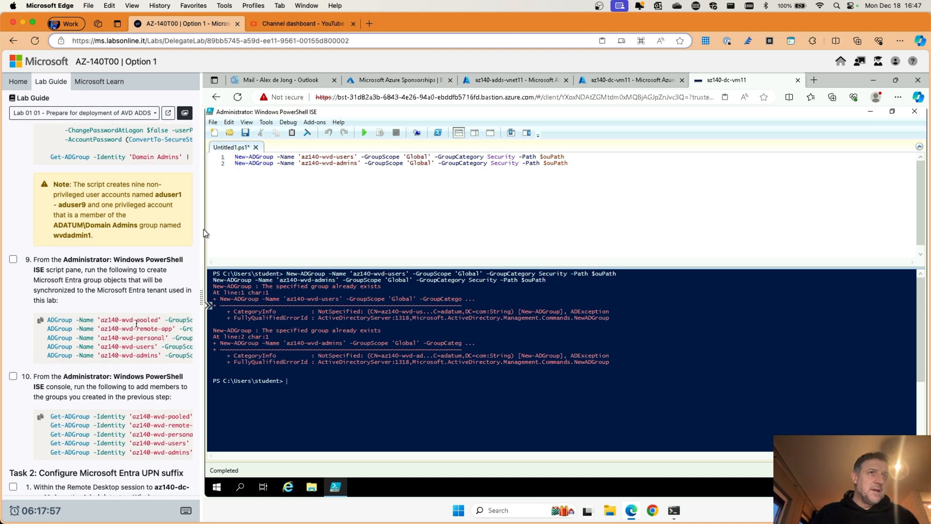
{"action": "scroll", "coordinate": [145, 335], "scroll_direction": "right", "scroll_amount": 3}
{"action": "scroll", "coordinate": [145, 334], "scroll_direction": "right", "scroll_amount": 5}
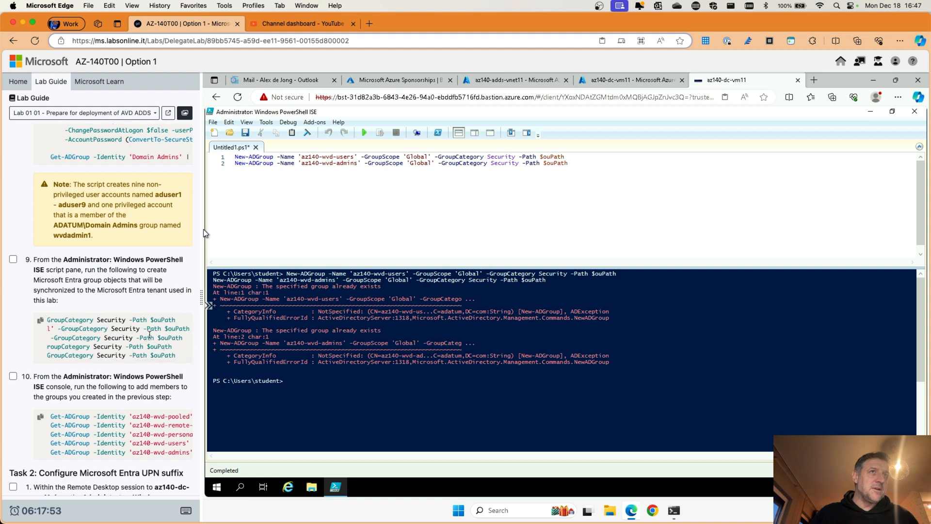
{"action": "scroll", "coordinate": [145, 335], "scroll_direction": "left", "scroll_amount": 10}
{"action": "scroll", "coordinate": [137, 289], "scroll_direction": "up", "scroll_amount": 5}
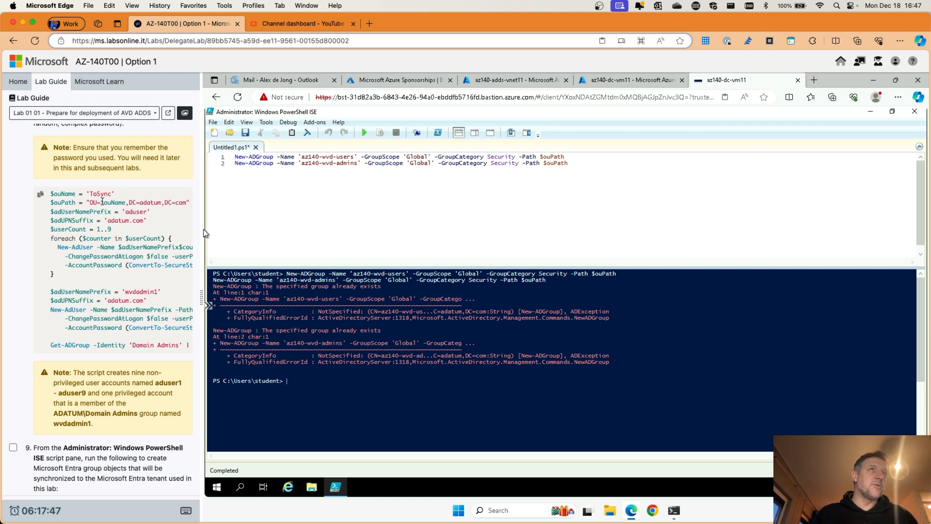
Step: Open Active Directory Users and Computers and view the five az140-wvd groups in the ToSync OU
{"action": "left_click", "coordinate": [217, 486]}
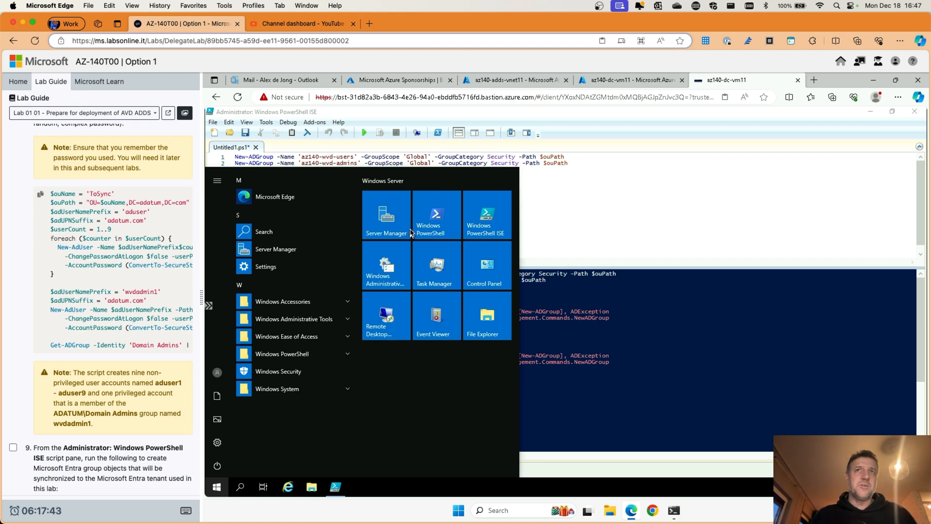
{"action": "left_click", "coordinate": [307, 322]}
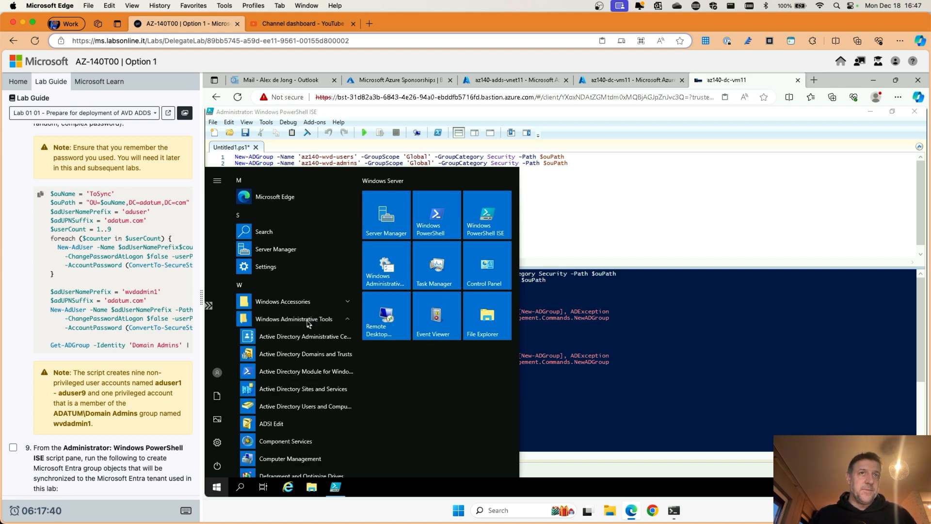
{"action": "left_click", "coordinate": [295, 407]}
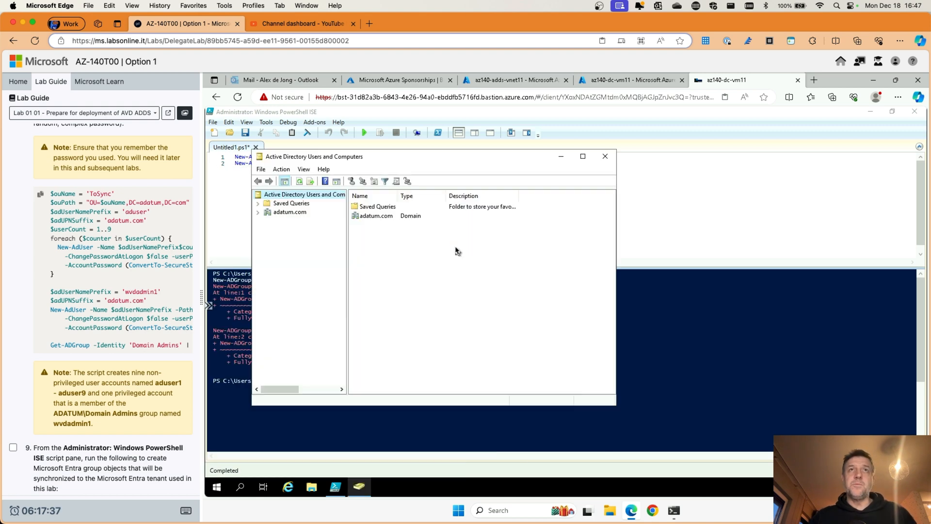
{"action": "double_click", "coordinate": [296, 213]}
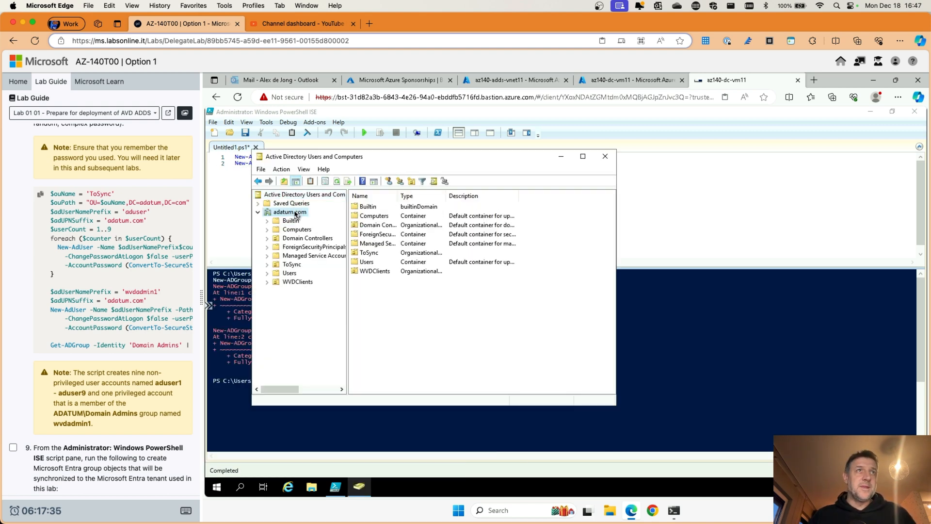
{"action": "left_click", "coordinate": [292, 264]}
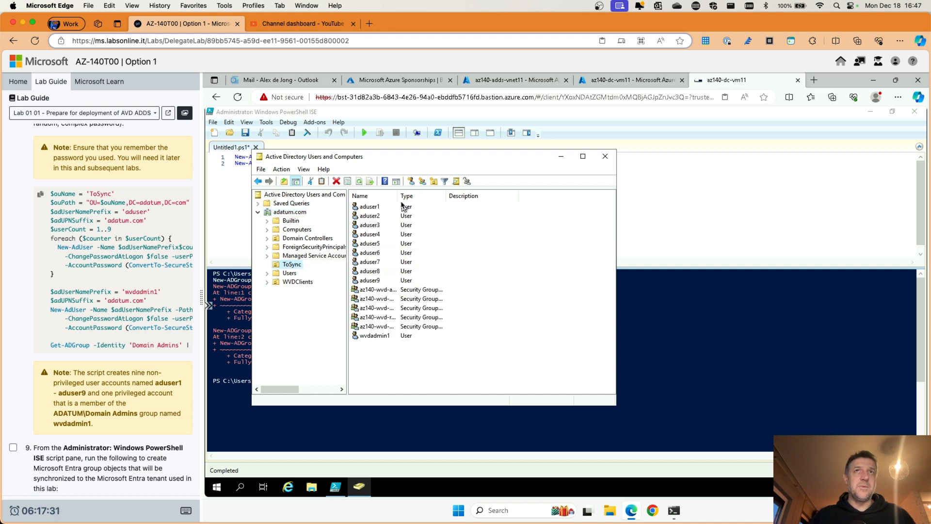
{"action": "left_click_drag", "start_coordinate": [445, 196], "coordinate": [465, 197]}
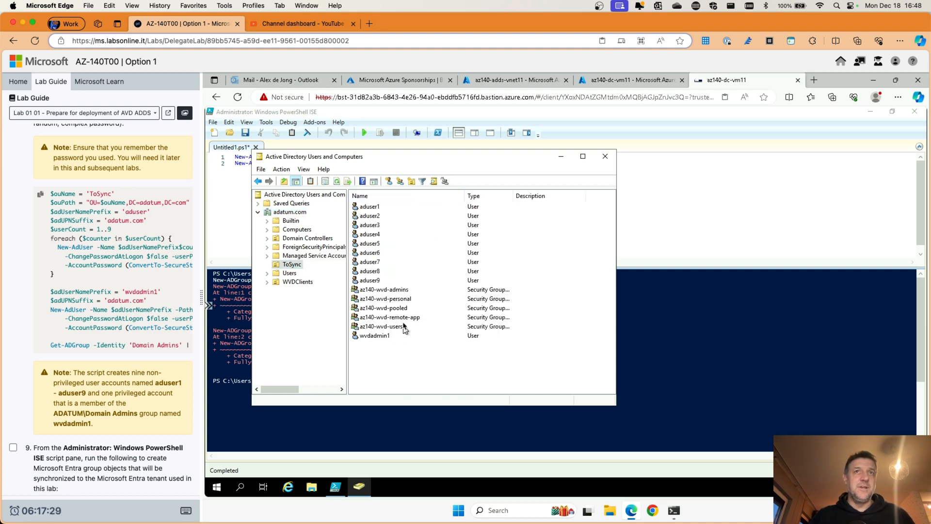
{"action": "scroll", "coordinate": [139, 285], "scroll_direction": "down", "scroll_amount": 10}
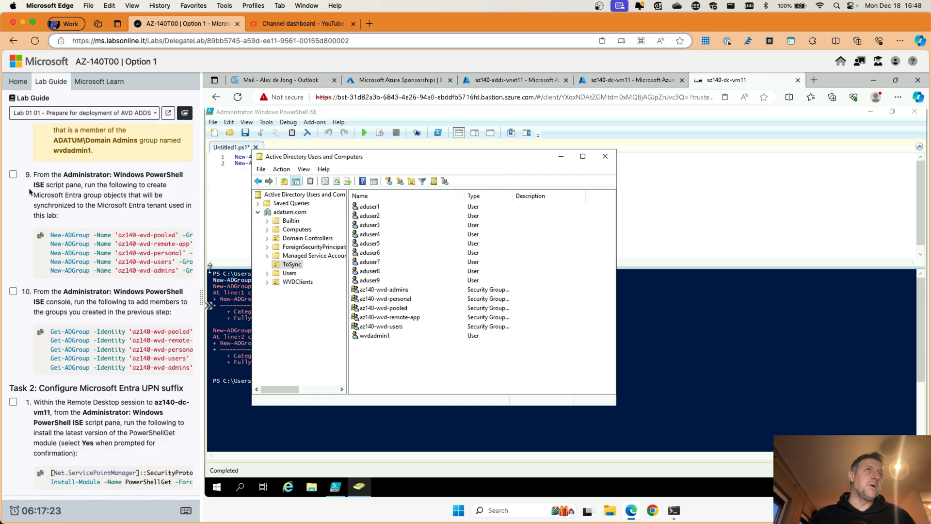
Step: Tick lab step 9 and delete both group-creation lines from the ISE script
{"action": "left_click", "coordinate": [13, 175]}
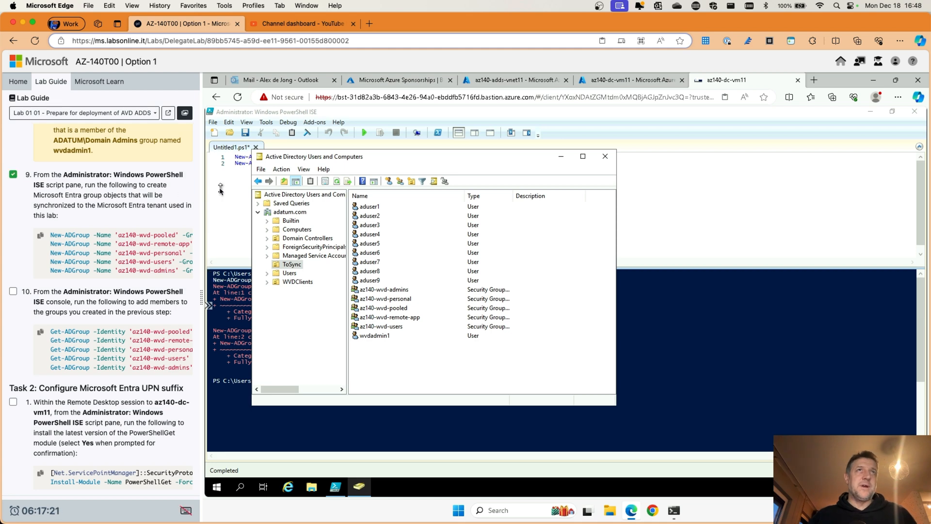
{"action": "left_click", "coordinate": [307, 190]}
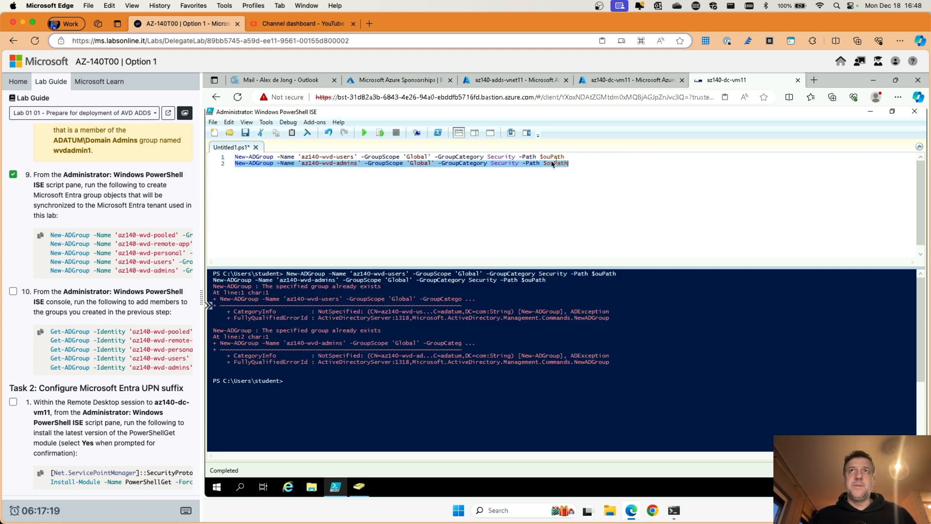
{"action": "left_click_drag", "start_coordinate": [593, 165], "coordinate": [218, 160]}
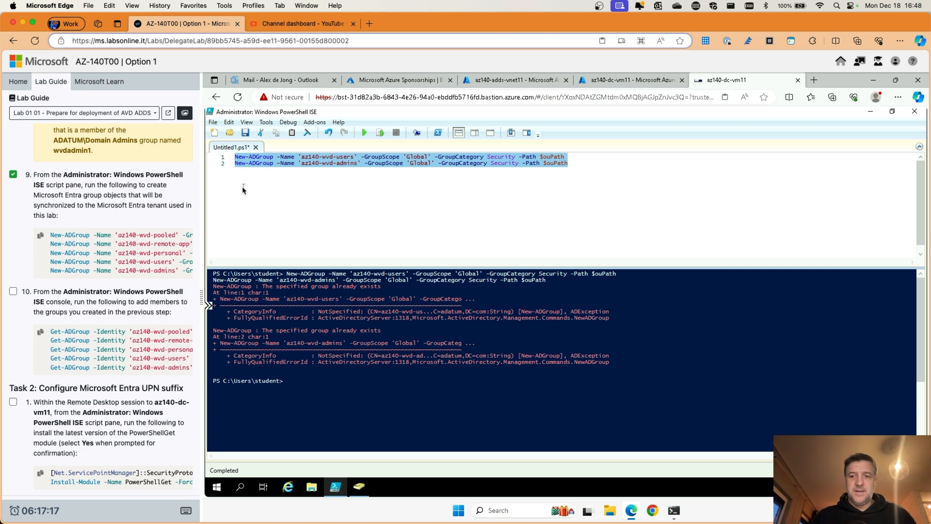
{"action": "key", "text": "Delete"}
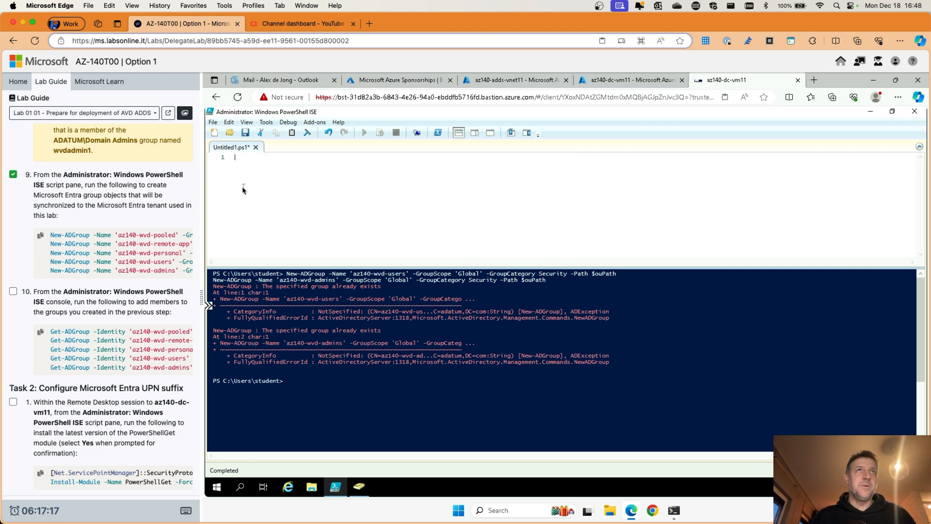
Step: Insert and run step 10's five Add-ADGroupMember commands, tick step 10, and clear the console
{"action": "left_click", "coordinate": [41, 334]}
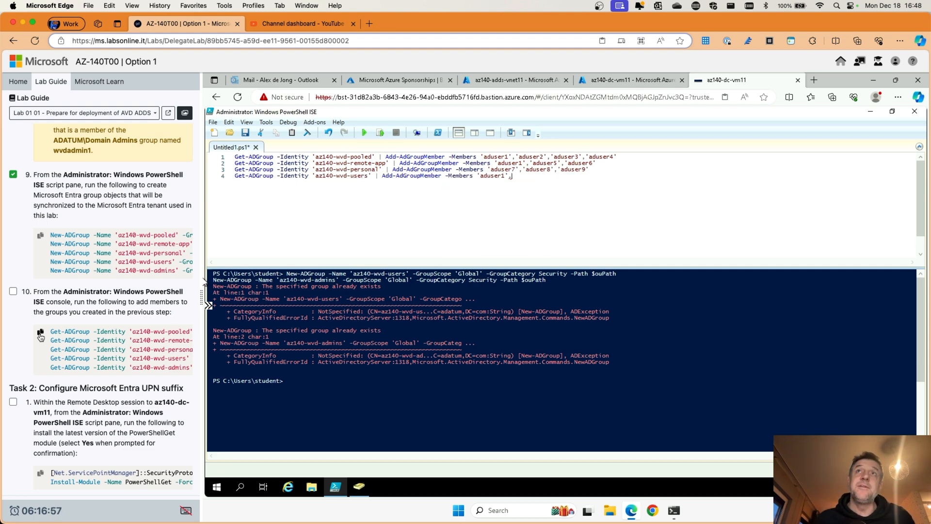
{"action": "left_click", "coordinate": [13, 291]}
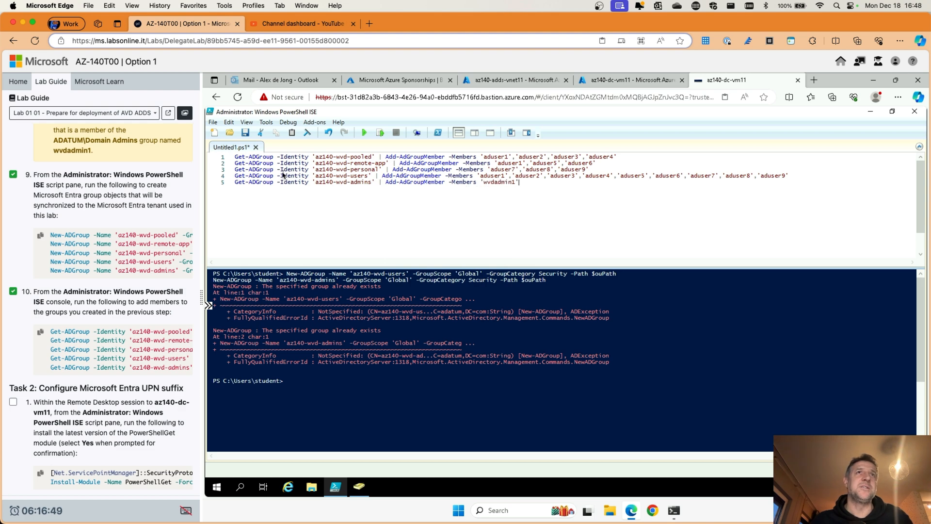
{"action": "left_click", "coordinate": [365, 133]}
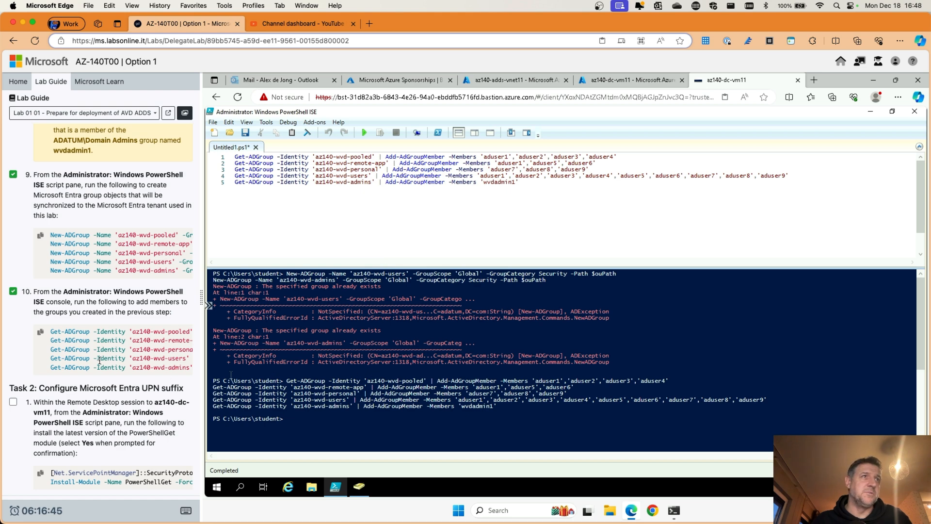
{"action": "scroll", "coordinate": [100, 359], "scroll_direction": "down", "scroll_amount": 5}
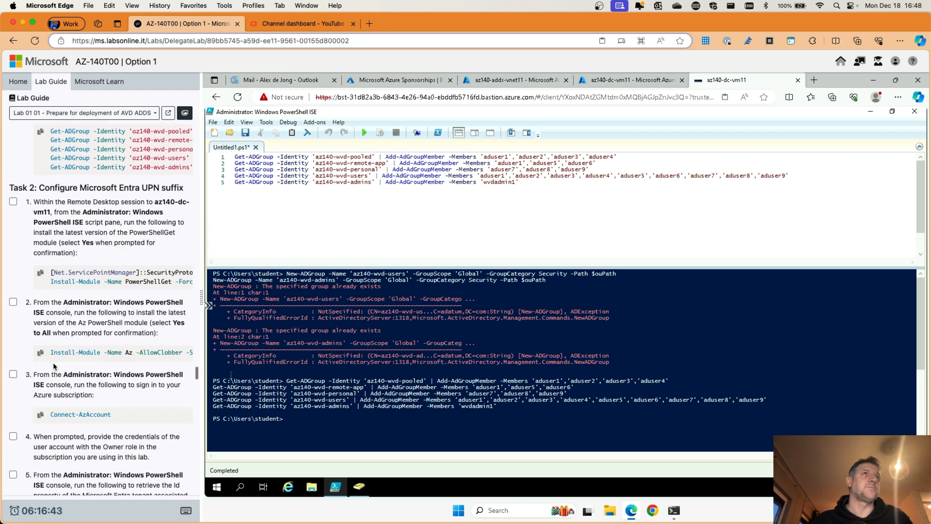
{"action": "scroll", "coordinate": [54, 366], "scroll_direction": "down", "scroll_amount": 2}
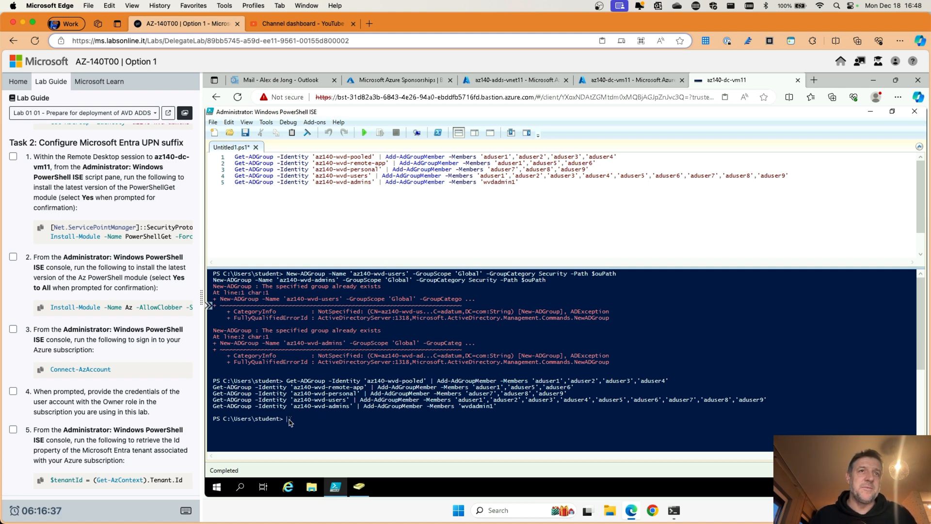
{"action": "type", "text": "cls"}
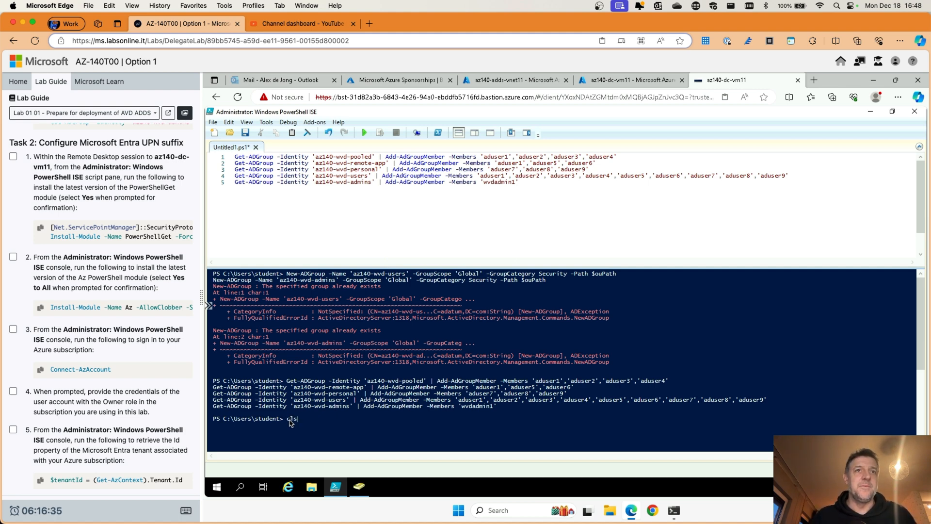
{"action": "key", "text": "Return"}
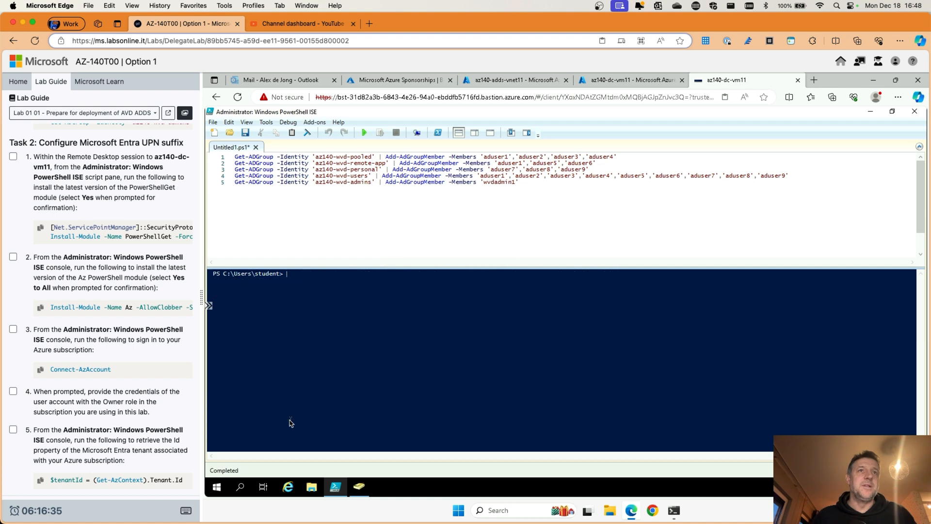
{"action": "left_click", "coordinate": [363, 484]}
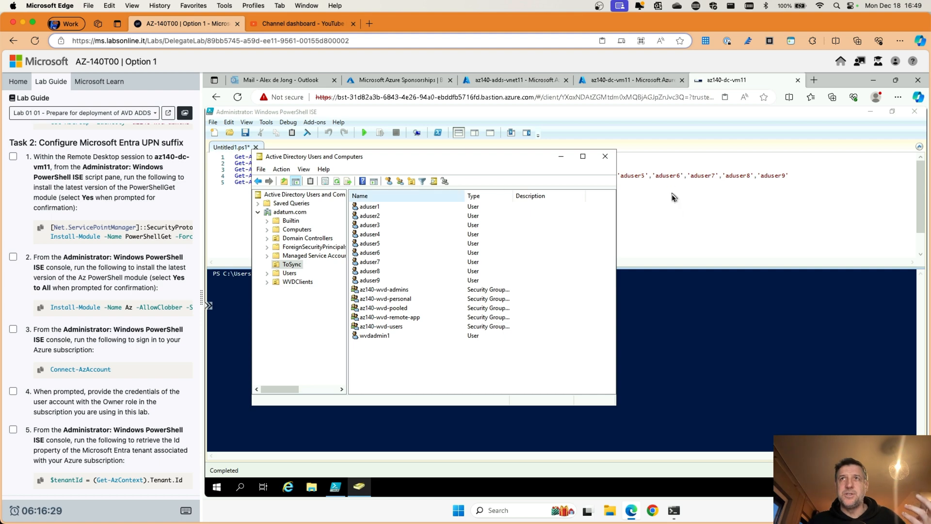
Step: Bring PowerShell ISE back to the front after reviewing the ToSync OU
{"action": "left_click", "coordinate": [647, 234]}
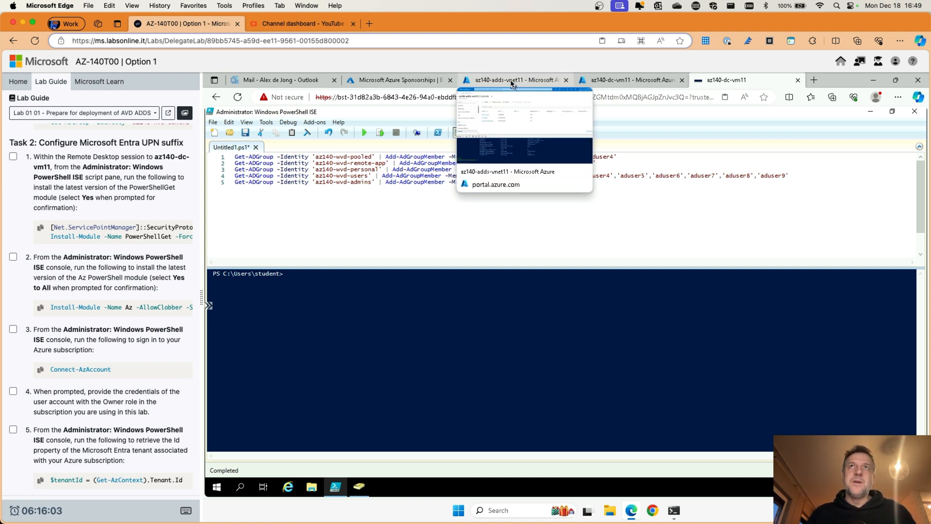
Step: Find the tenant's primary domain on the Microsoft Entra ID Overview page, then return to az140-dc-vm11
{"action": "left_click", "coordinate": [501, 85]}
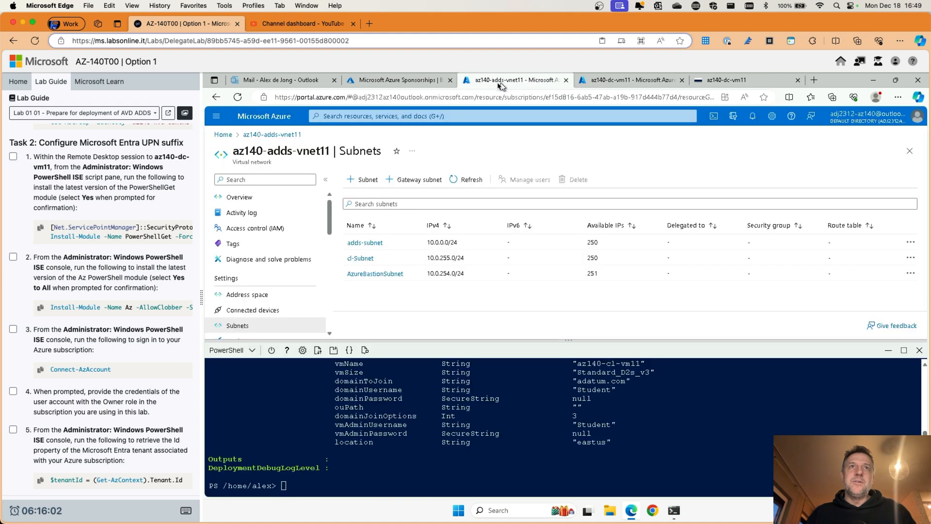
{"action": "left_click", "coordinate": [442, 116]}
{"action": "type", "text": "en"}
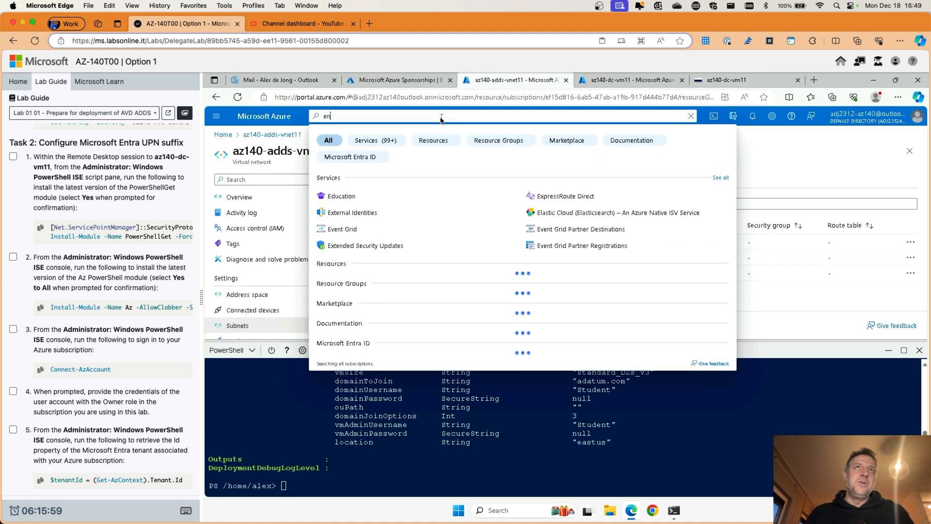
{"action": "type", "text": "tra"}
{"action": "left_click", "coordinate": [367, 196]}
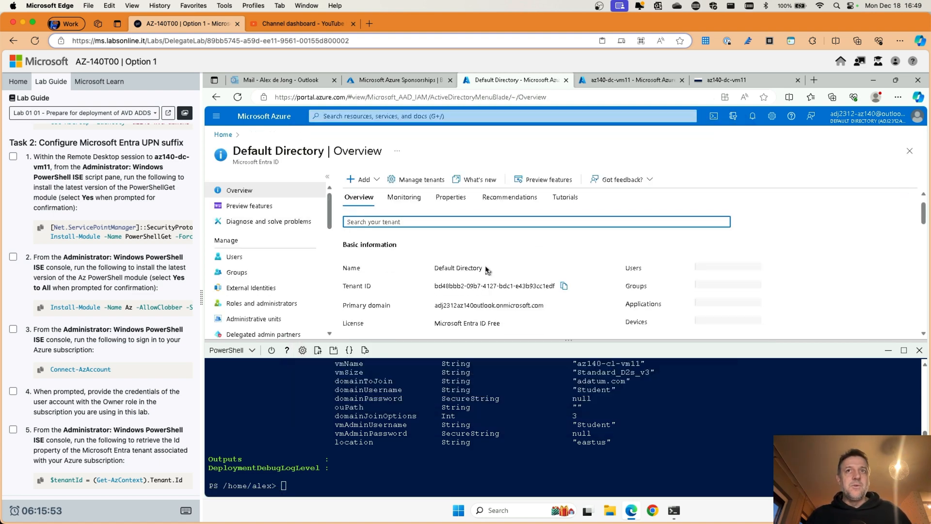
{"action": "scroll", "coordinate": [487, 271], "scroll_direction": "down", "scroll_amount": 1}
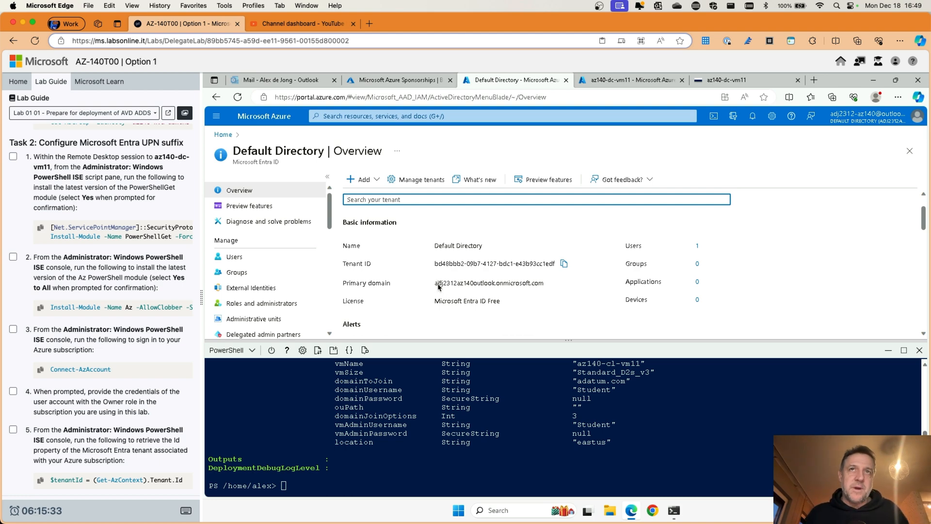
{"action": "left_click_drag", "start_coordinate": [435, 284], "coordinate": [500, 287]}
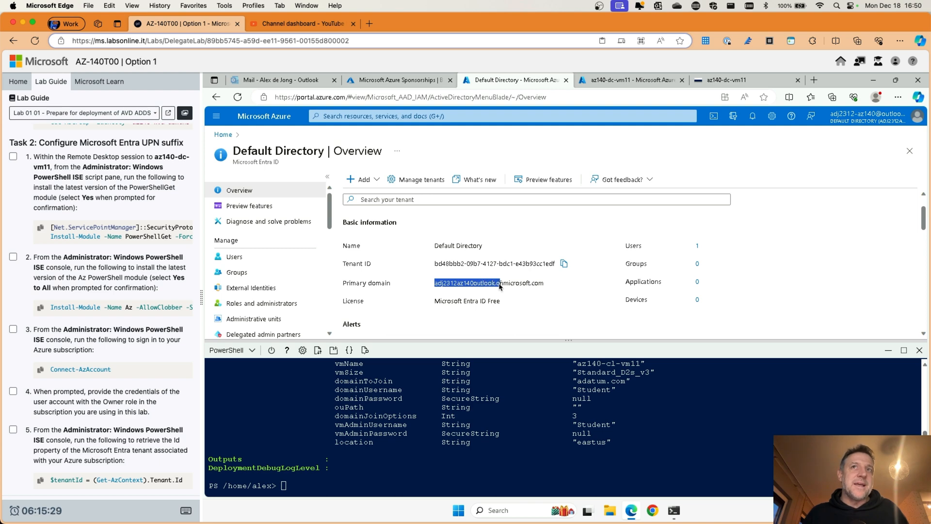
{"action": "left_click", "coordinate": [556, 288]}
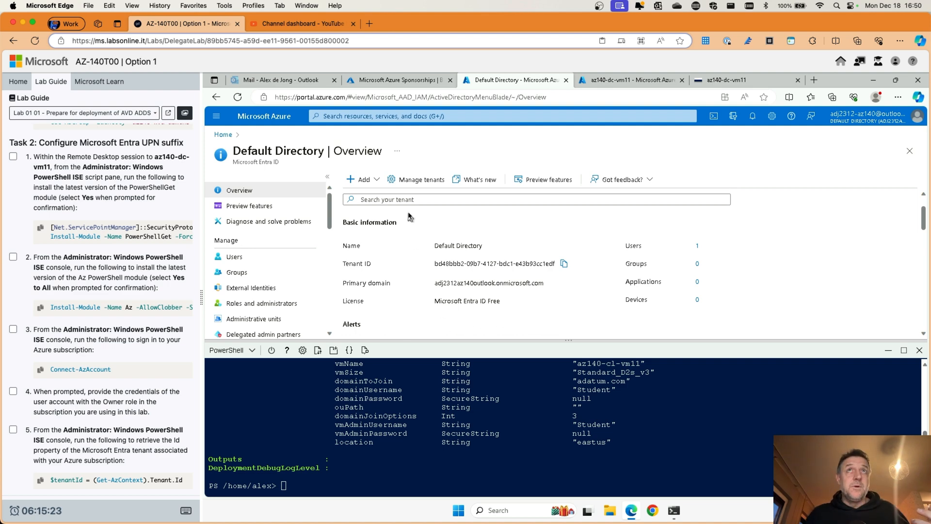
{"action": "left_click", "coordinate": [720, 81]}
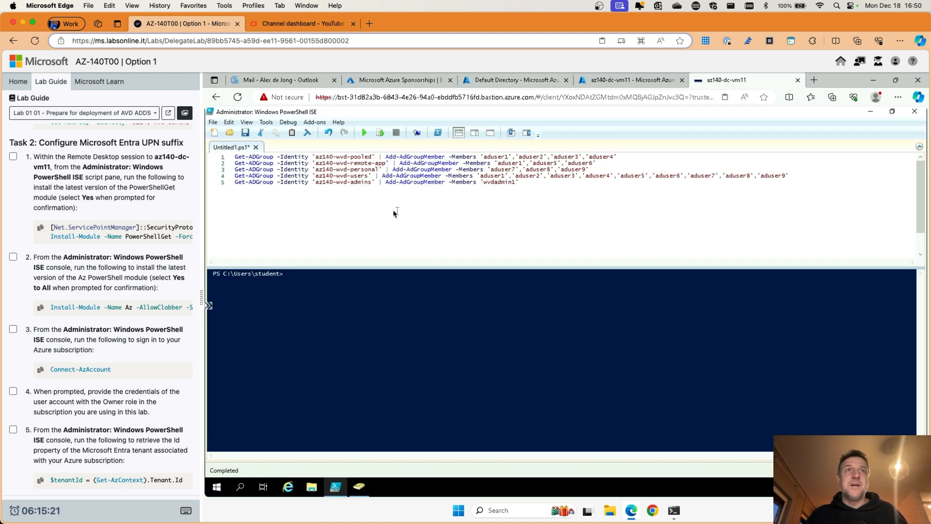
Step: Drag the splitter up to enlarge the console pane, then scroll through the lab guide steps
{"action": "left_click_drag", "start_coordinate": [375, 265], "coordinate": [384, 217]}
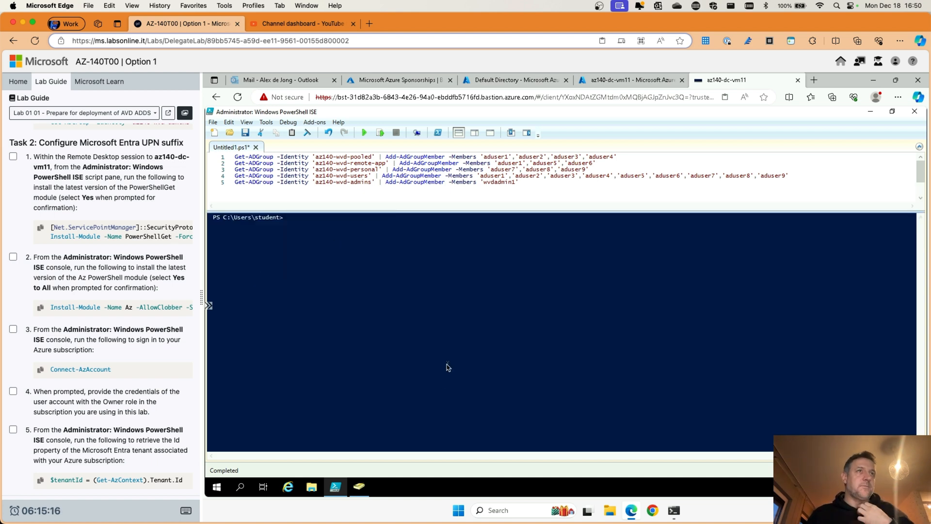
{"action": "scroll", "coordinate": [126, 359], "scroll_direction": "down", "scroll_amount": 8}
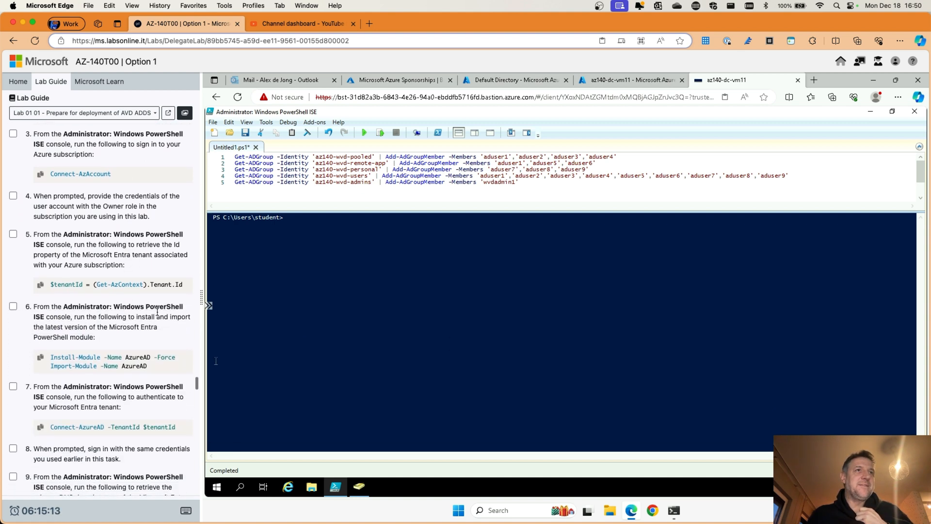
{"action": "scroll", "coordinate": [142, 299], "scroll_direction": "down", "scroll_amount": 1}
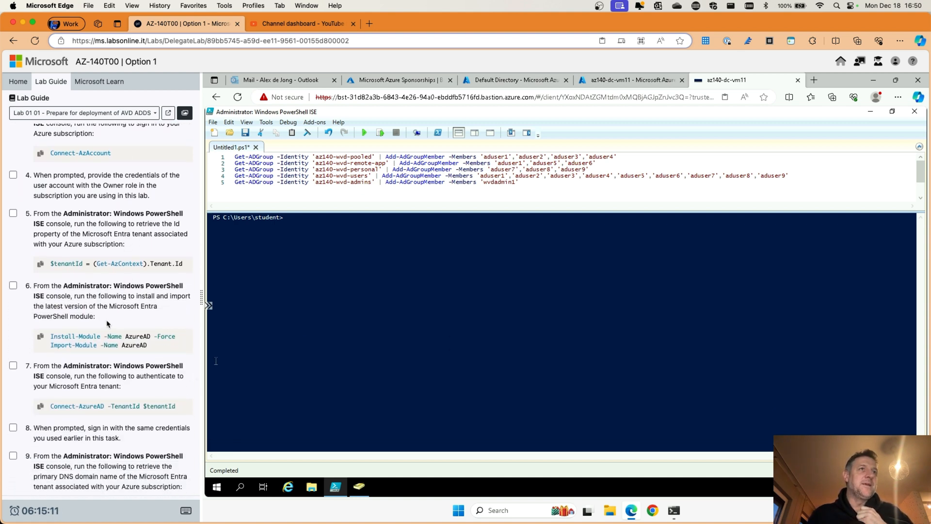
{"action": "scroll", "coordinate": [97, 304], "scroll_direction": "down", "scroll_amount": 7}
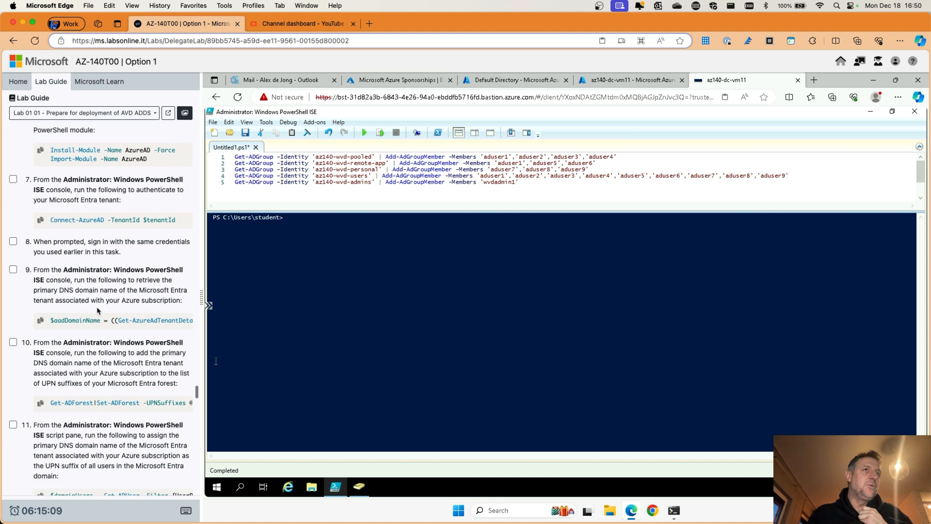
{"action": "scroll", "coordinate": [94, 310], "scroll_direction": "down", "scroll_amount": 3}
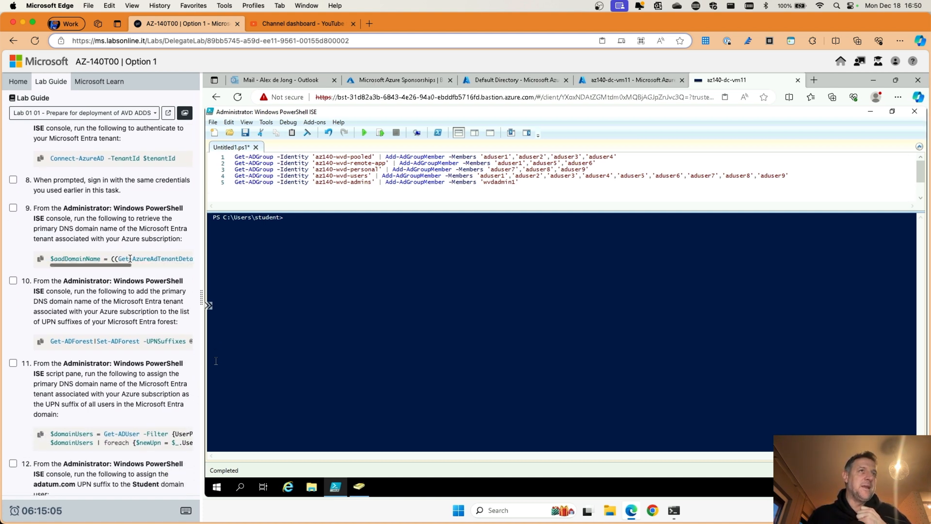
{"action": "scroll", "coordinate": [83, 265], "scroll_direction": "down", "scroll_amount": 3}
{"action": "scroll", "coordinate": [132, 273], "scroll_direction": "right", "scroll_amount": 2}
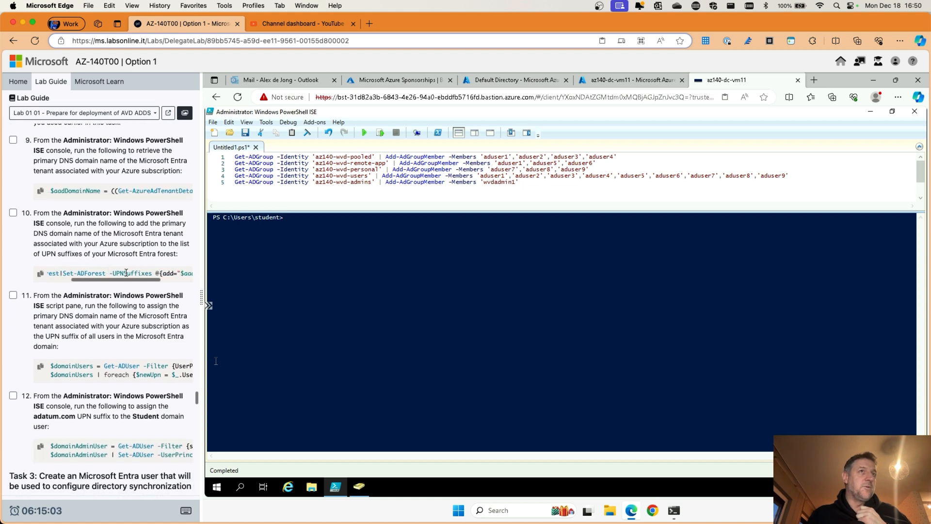
{"action": "scroll", "coordinate": [92, 275], "scroll_direction": "left", "scroll_amount": 2}
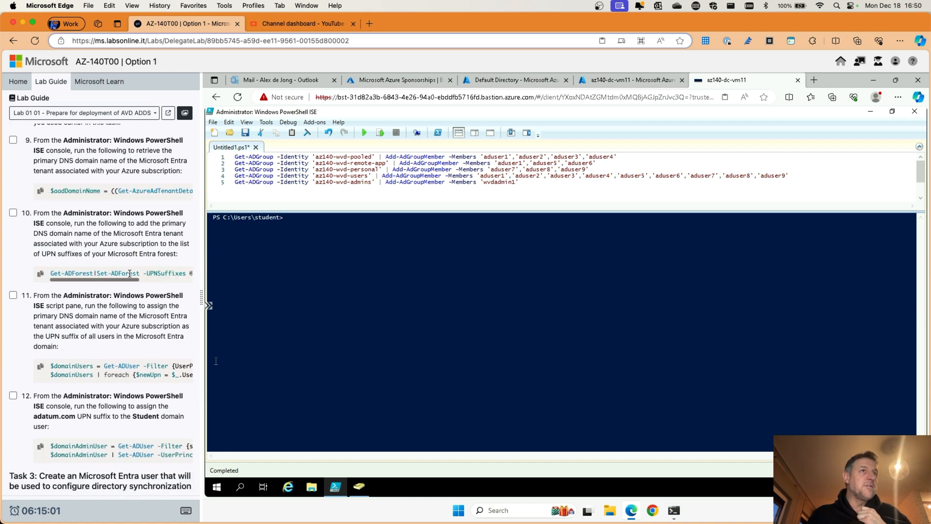
{"action": "scroll", "coordinate": [84, 278], "scroll_direction": "down", "scroll_amount": 4}
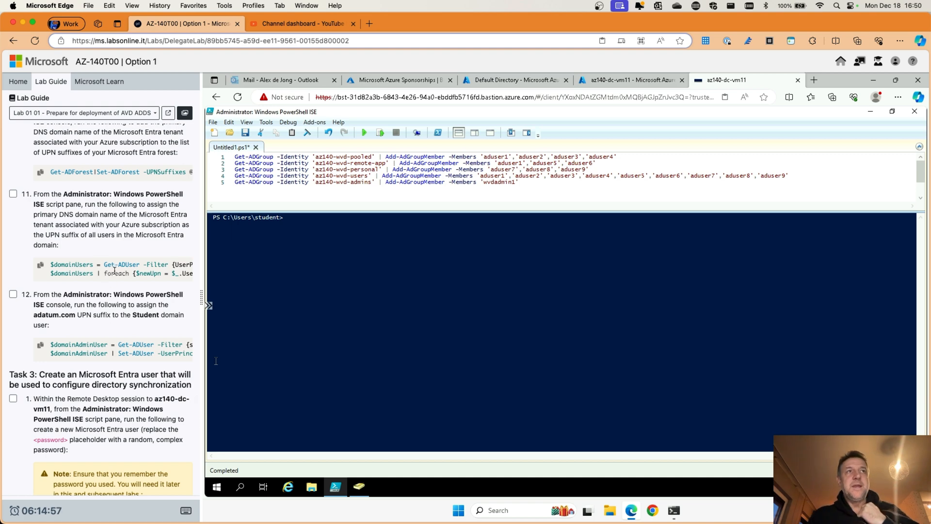
{"action": "scroll", "coordinate": [115, 270], "scroll_direction": "up", "scroll_amount": 10}
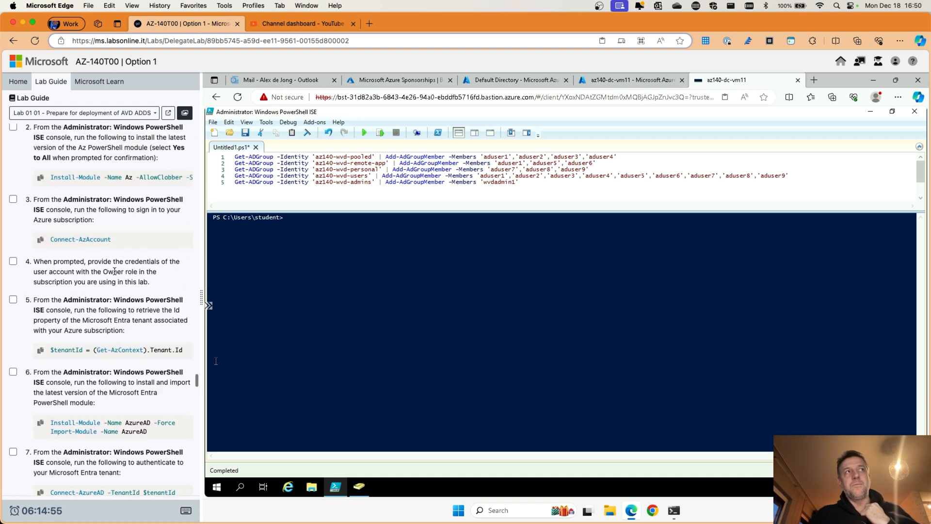
{"action": "scroll", "coordinate": [115, 271], "scroll_direction": "up", "scroll_amount": 5}
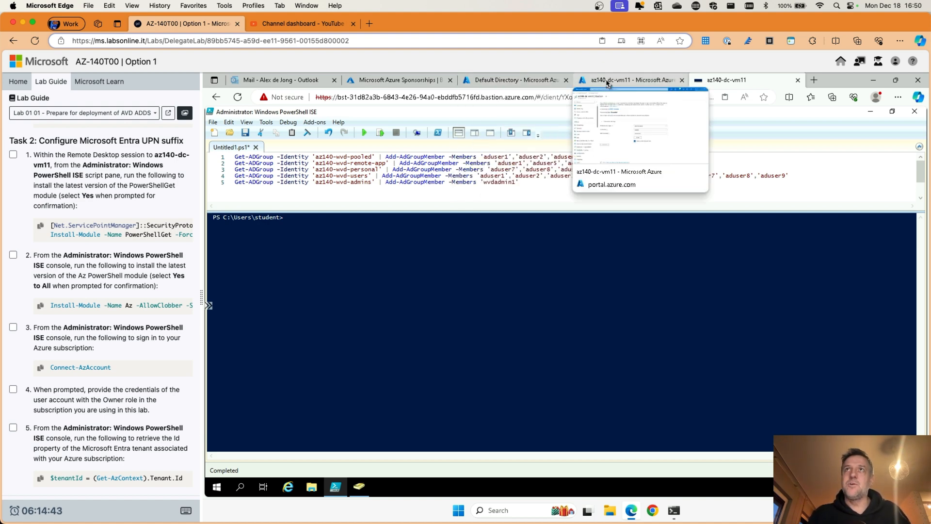
Step: Copy the tenant's primary domain name from the Entra ID overview
{"action": "left_click", "coordinate": [514, 86]}
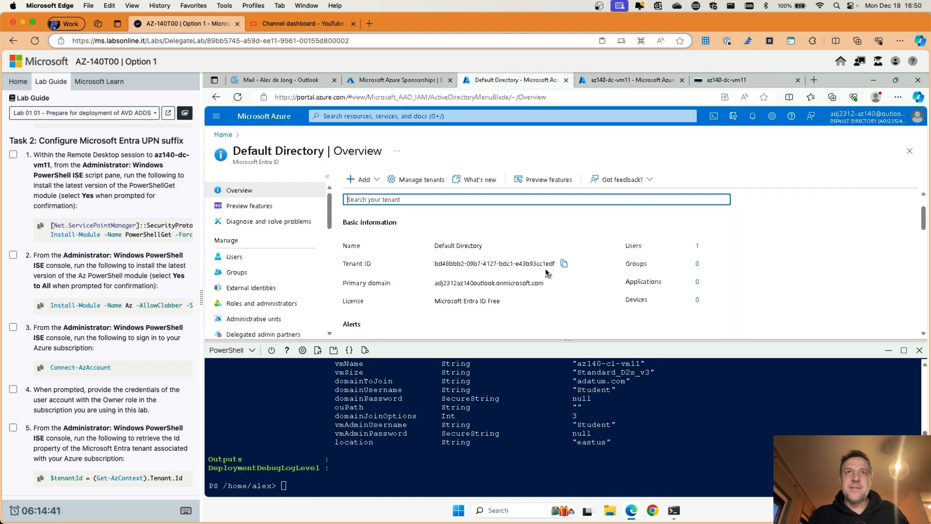
{"action": "left_click_drag", "start_coordinate": [434, 284], "coordinate": [538, 287]}
{"action": "right_click", "coordinate": [537, 286]}
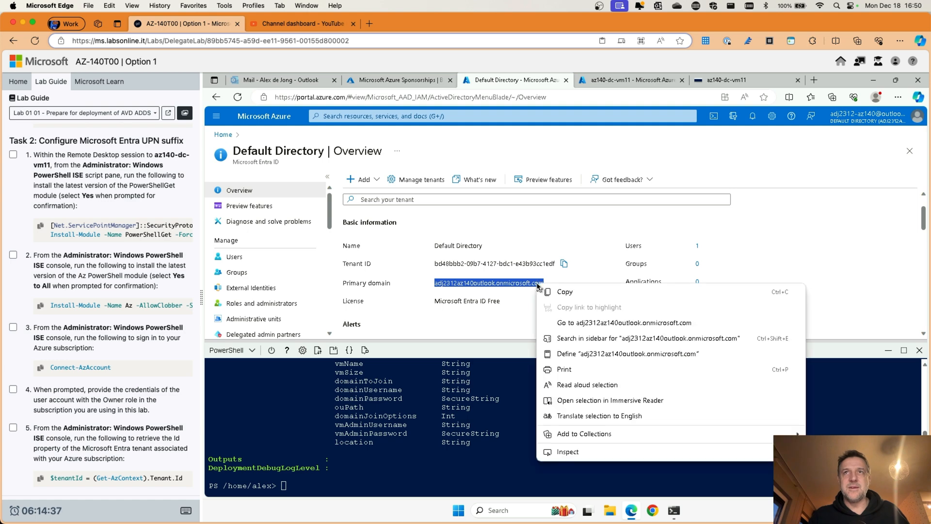
{"action": "left_click", "coordinate": [567, 294]}
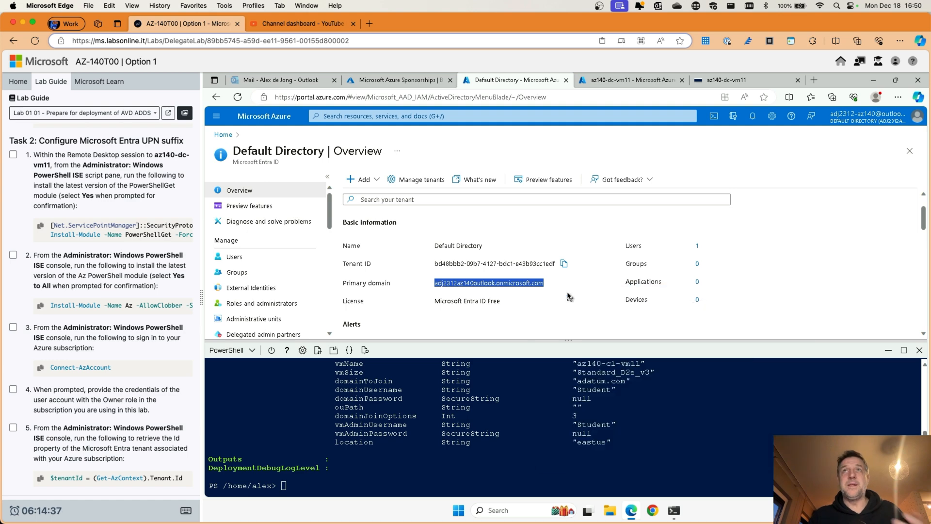
{"action": "left_click", "coordinate": [730, 81]}
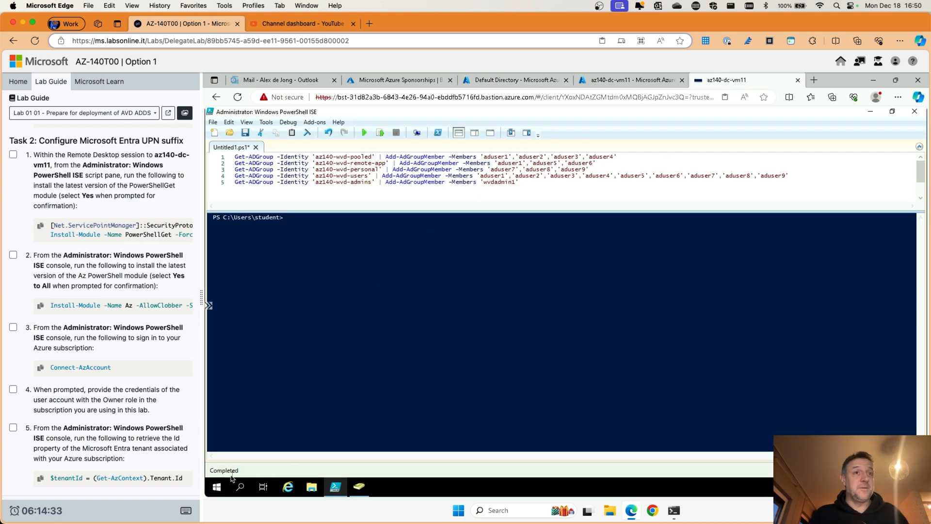
Step: Open Active Directory Domains and Trusts and its UPN Suffixes properties dialog
{"action": "left_click", "coordinate": [217, 486]}
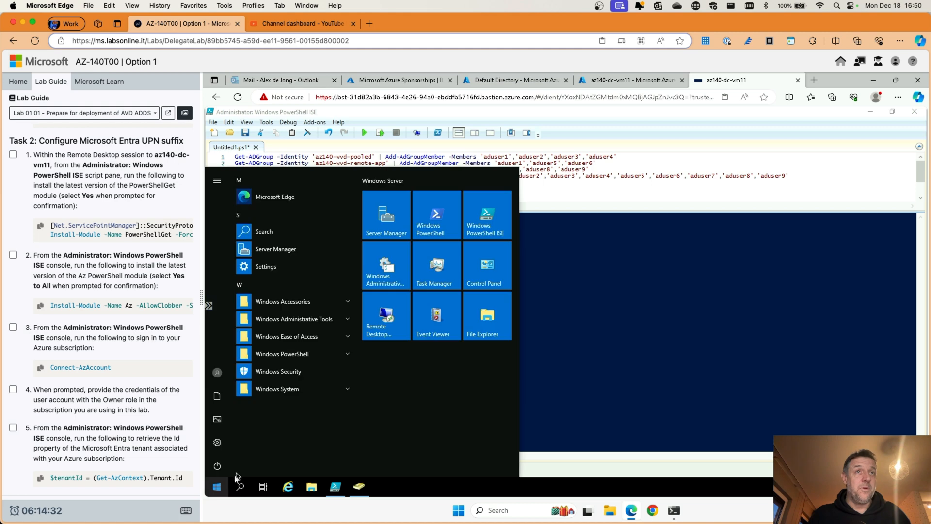
{"action": "left_click", "coordinate": [308, 320]}
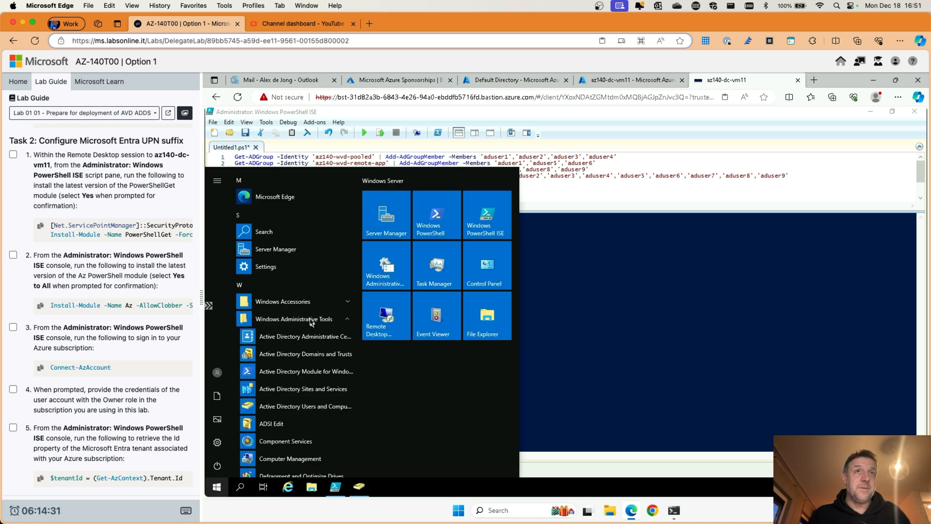
{"action": "left_click", "coordinate": [303, 356]}
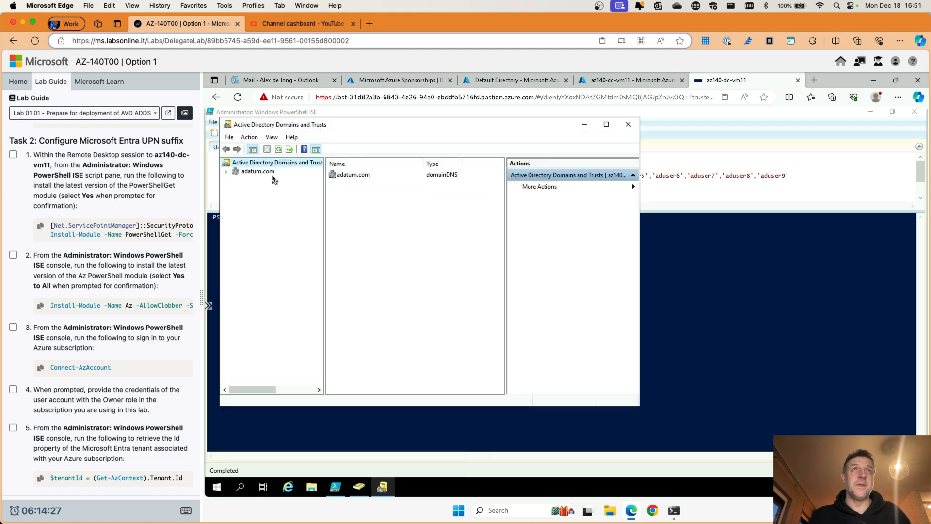
{"action": "right_click", "coordinate": [258, 166]}
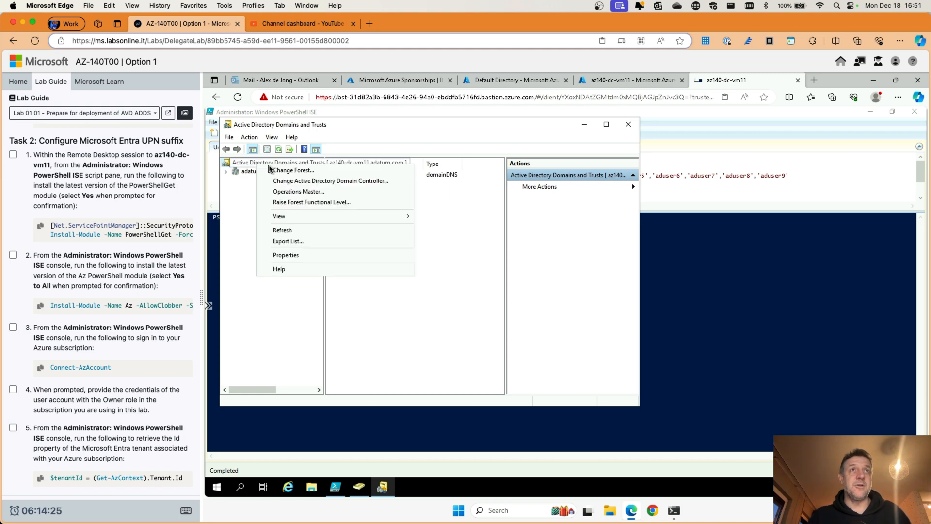
{"action": "left_click", "coordinate": [284, 256]}
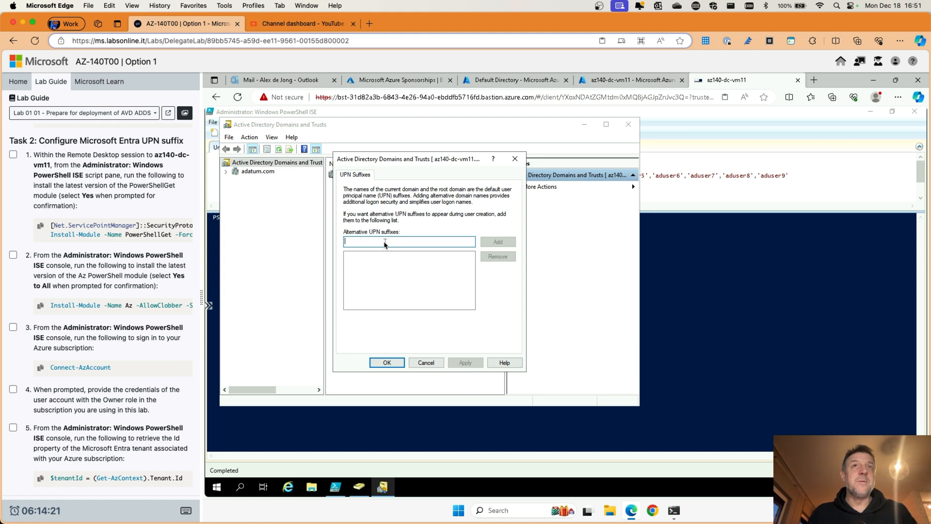
{"action": "type", "text": "v"}
{"action": "key", "text": "BackSpace"}
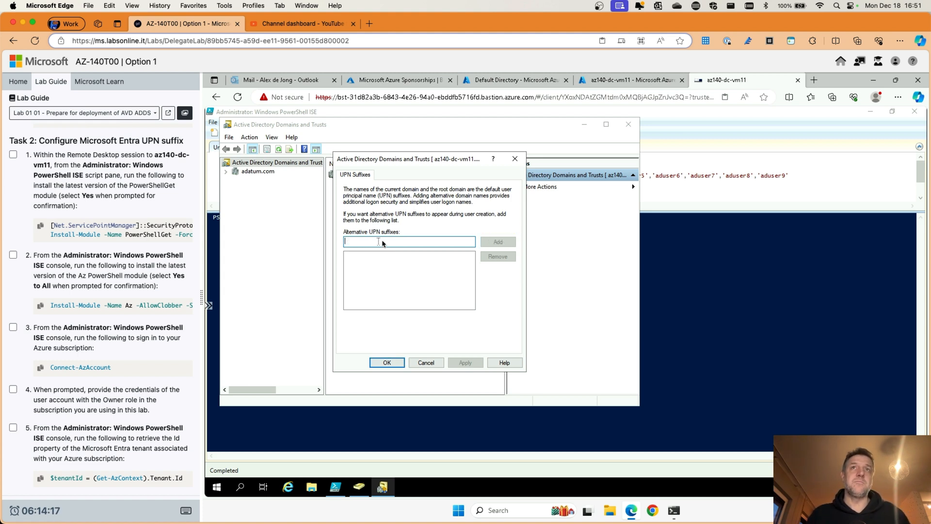
Step: Type the tenant's primary onmicrosoft.com domain as an alternative UPN suffix
{"action": "left_click", "coordinate": [515, 80]}
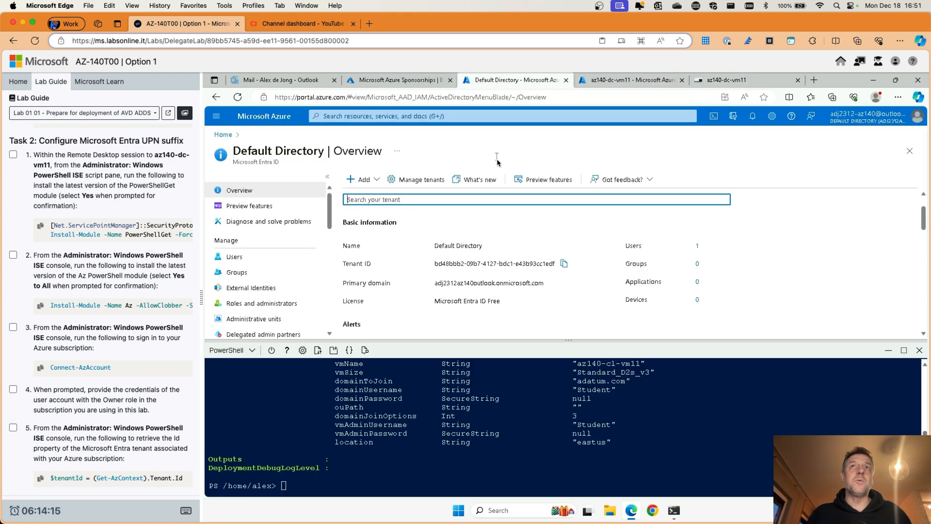
{"action": "left_click_drag", "start_coordinate": [434, 285], "coordinate": [545, 287]}
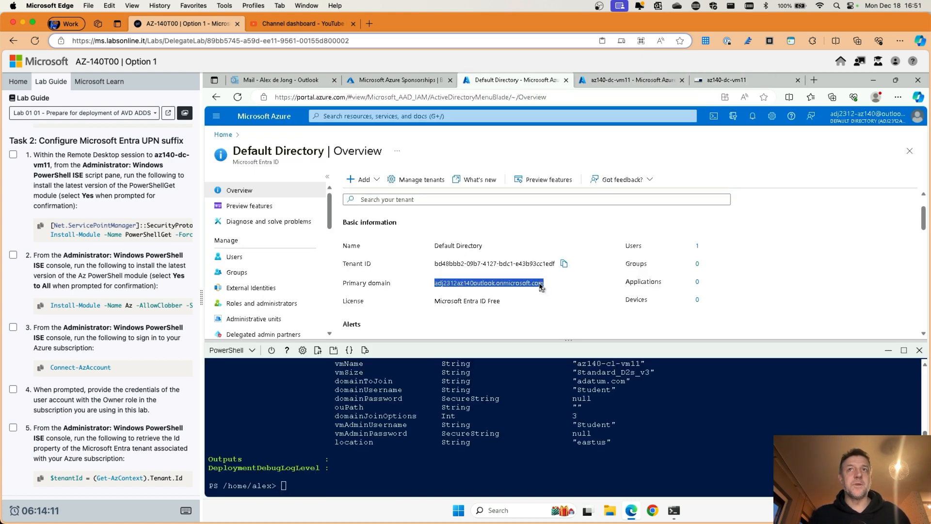
{"action": "right_click", "coordinate": [541, 286]}
{"action": "left_click", "coordinate": [562, 293]}
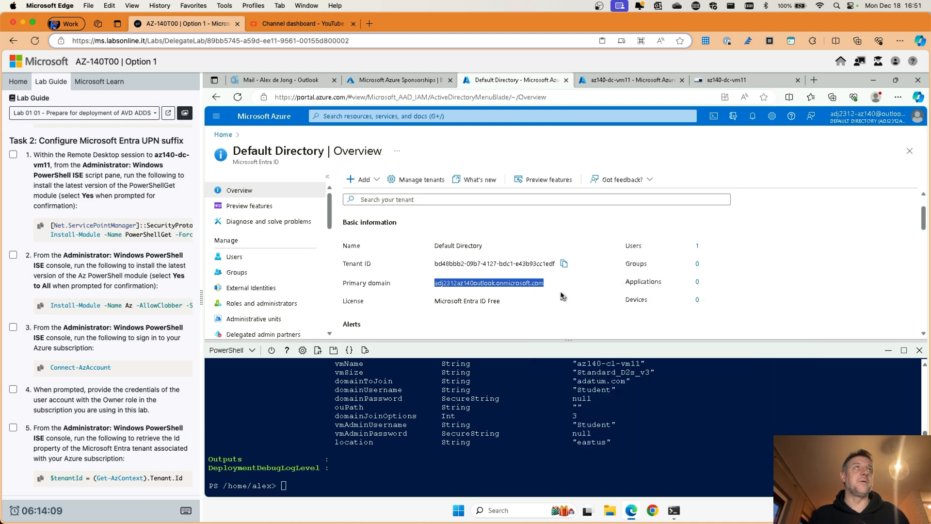
{"action": "left_click", "coordinate": [717, 80]}
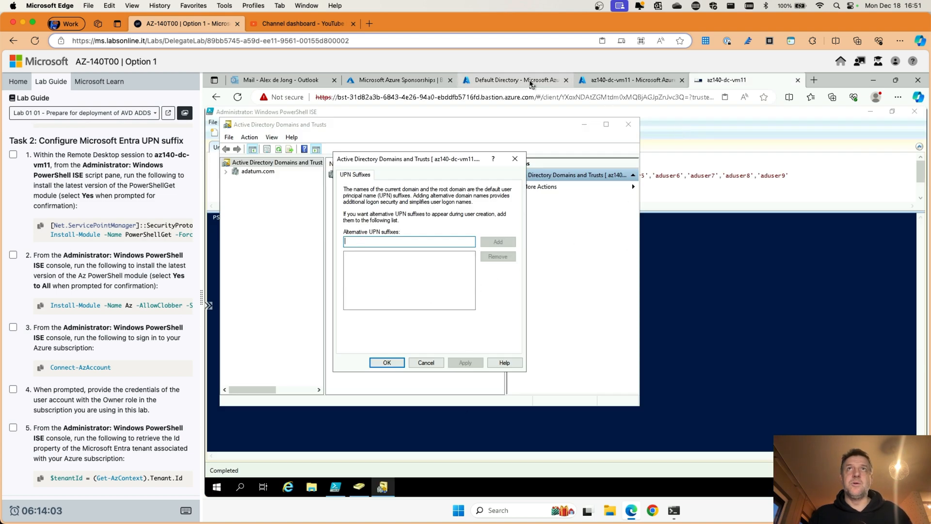
{"action": "left_click", "coordinate": [531, 84]}
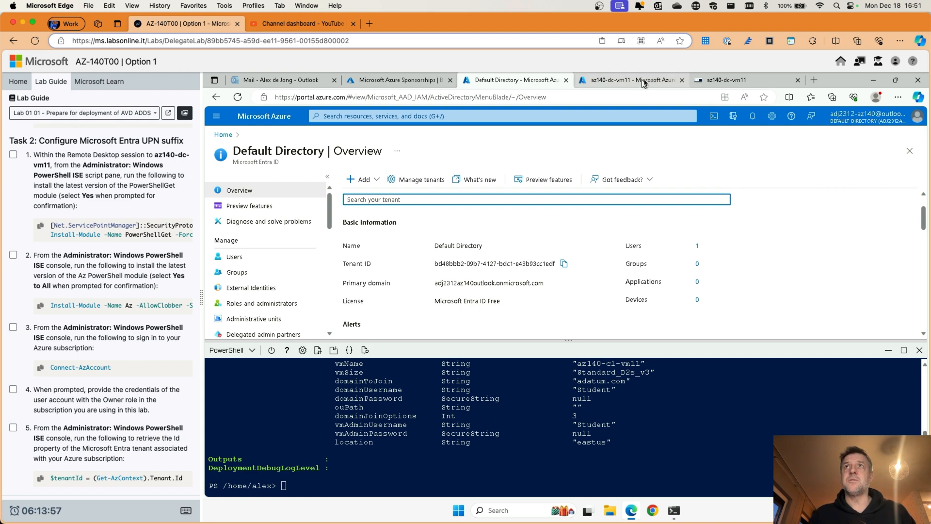
{"action": "left_click", "coordinate": [709, 83]}
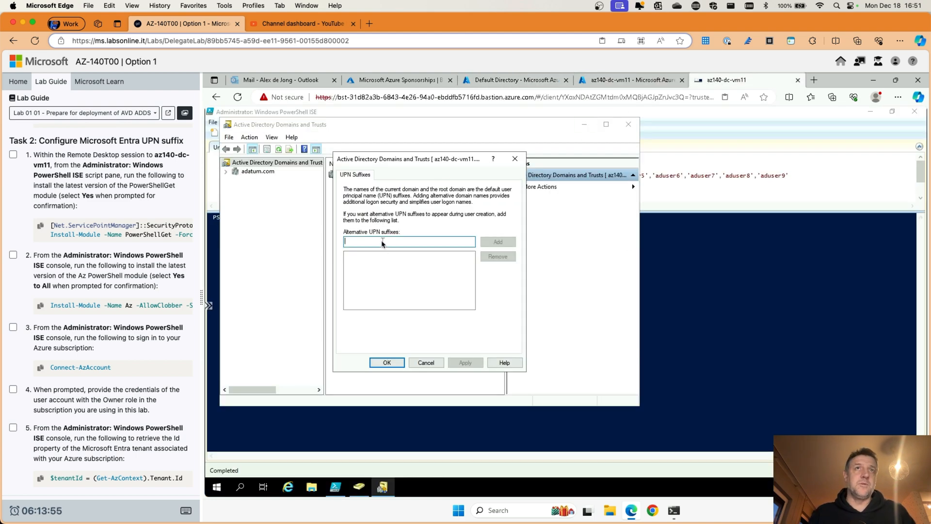
{"action": "type", "text": "adj2"}
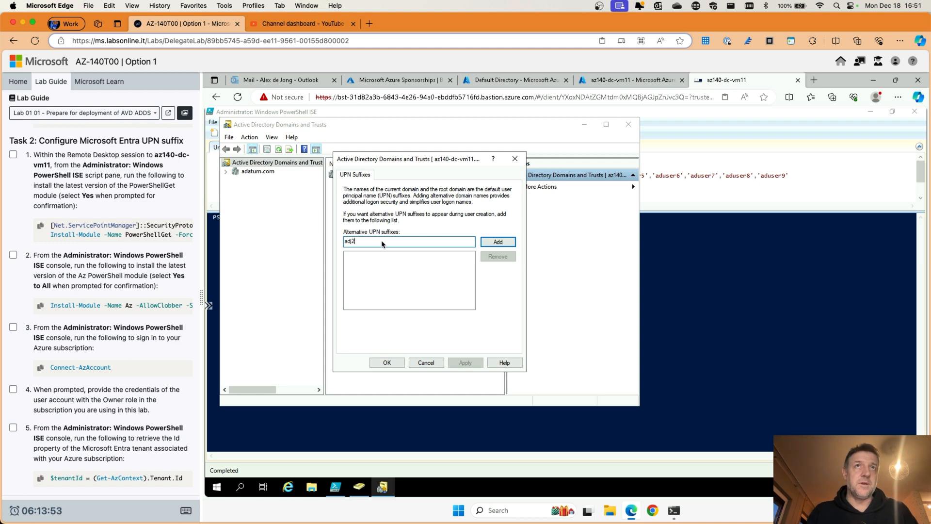
{"action": "type", "text": "312"}
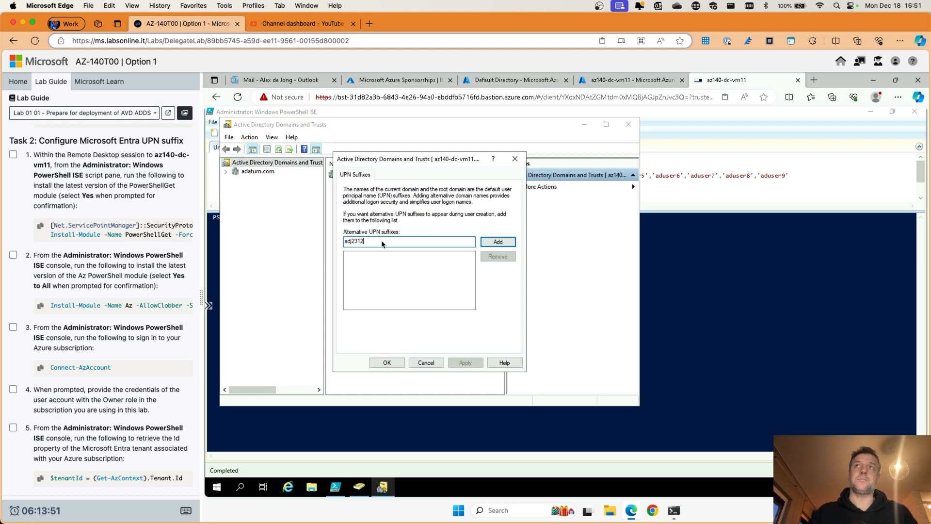
{"action": "type", "text": "az"}
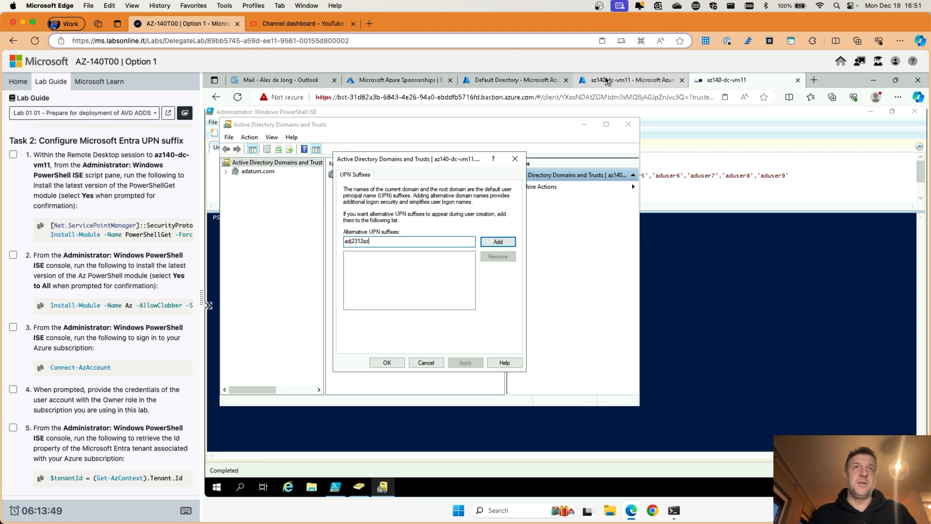
{"action": "type", "text": "140.o"}
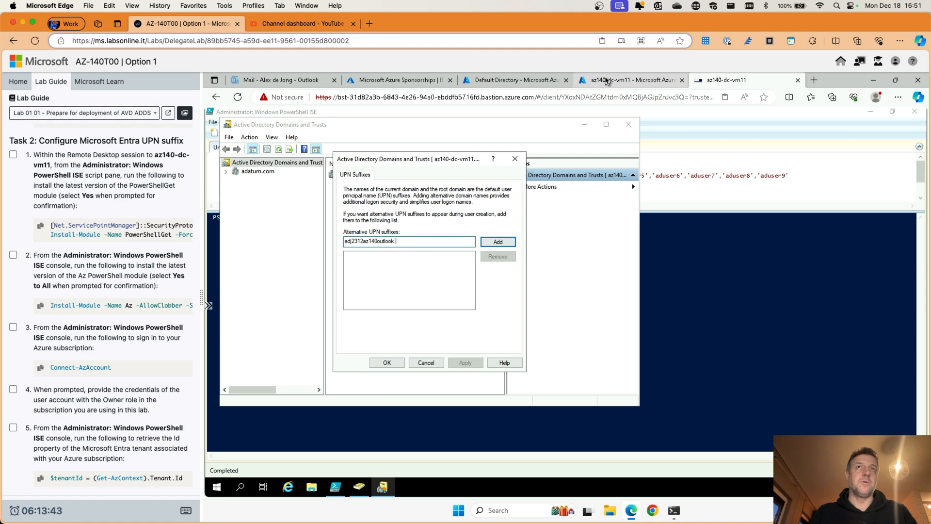
{"action": "type", "text": "utlook.onmicrosoft.co"}
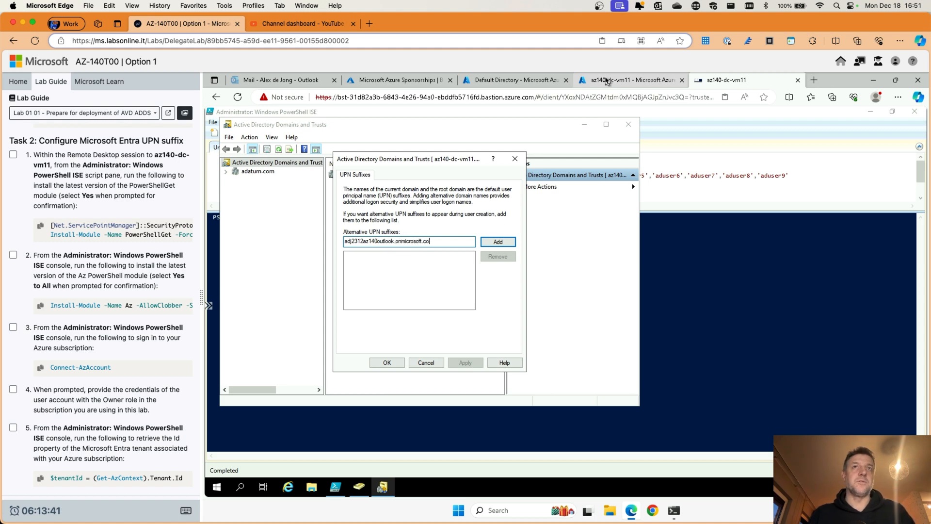
{"action": "type", "text": "m"}
Step: Recheck the primary domain in the portal, then cancel the UPN Suffixes dialog without adding it
{"action": "left_click", "coordinate": [520, 81]}
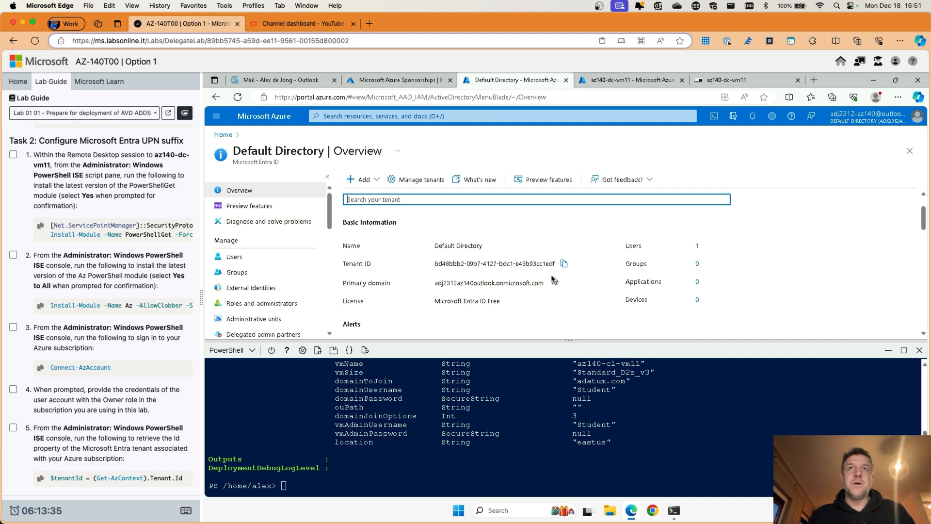
{"action": "left_click", "coordinate": [718, 83]}
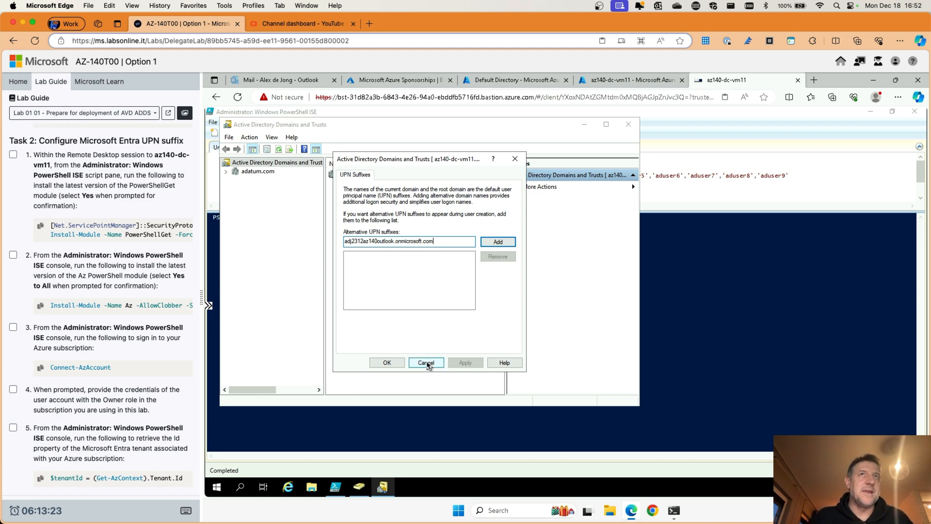
{"action": "left_click", "coordinate": [426, 362]}
Step: Replace the old group-membership script with the TLS 1.2 and PowerShellGet install commands
{"action": "left_click", "coordinate": [628, 124]}
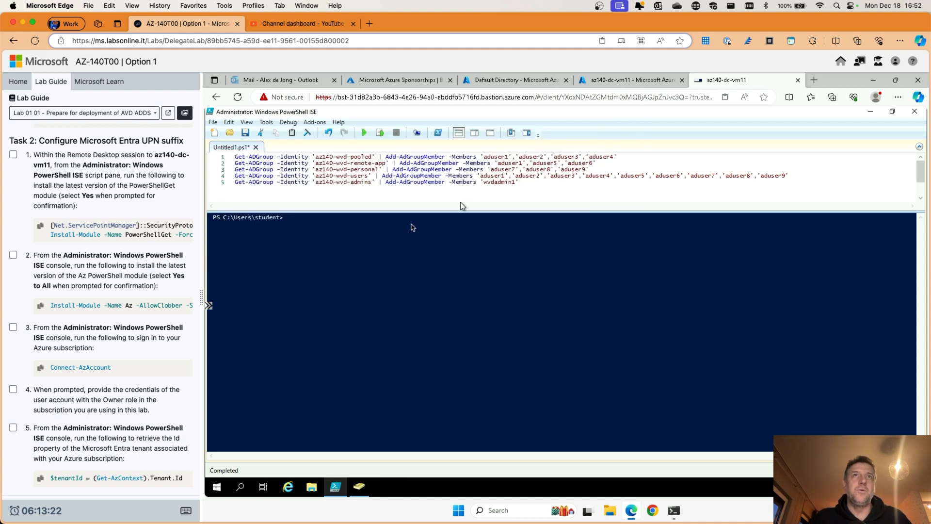
{"action": "left_click", "coordinate": [304, 222]}
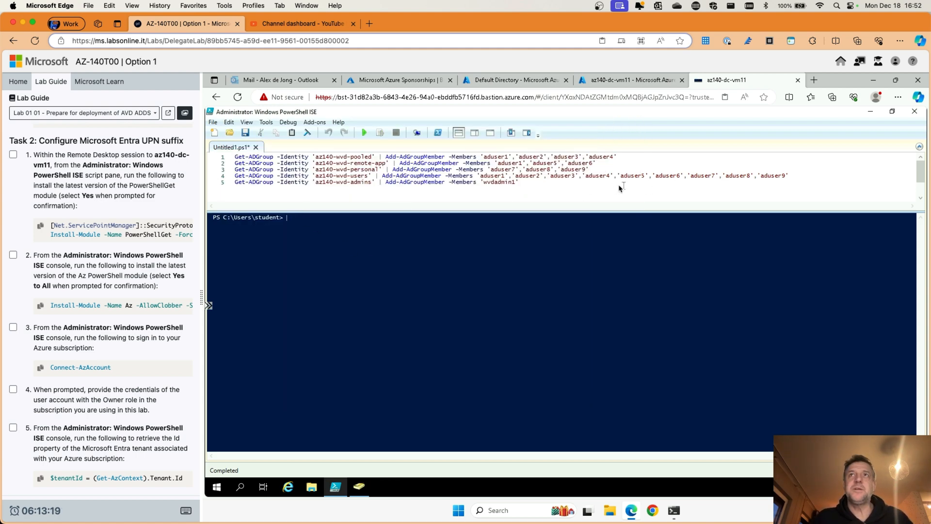
{"action": "left_click_drag", "start_coordinate": [518, 183], "coordinate": [231, 157]}
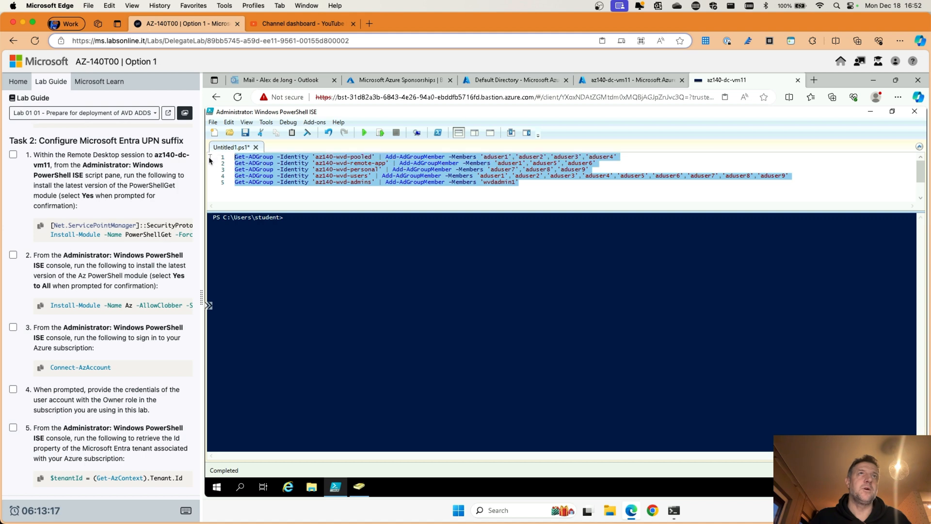
{"action": "key", "text": "Delete"}
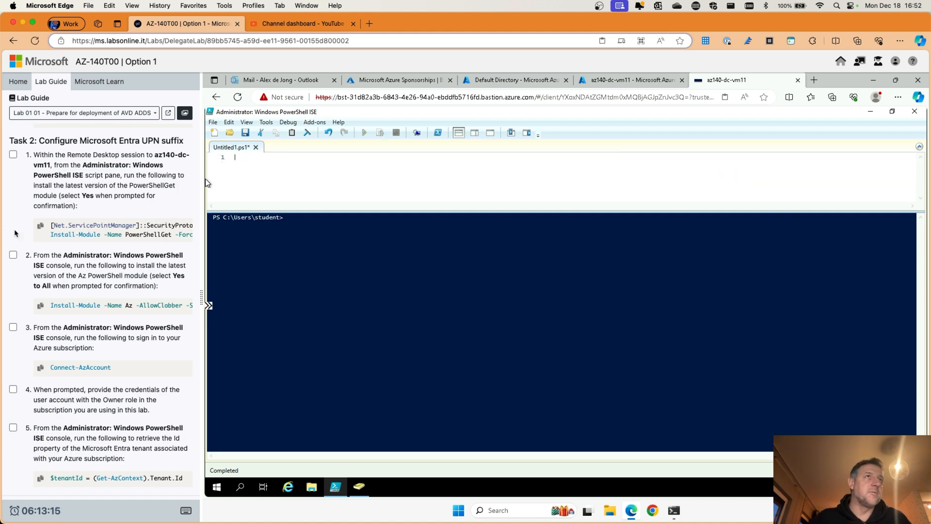
{"action": "left_click", "coordinate": [40, 226]}
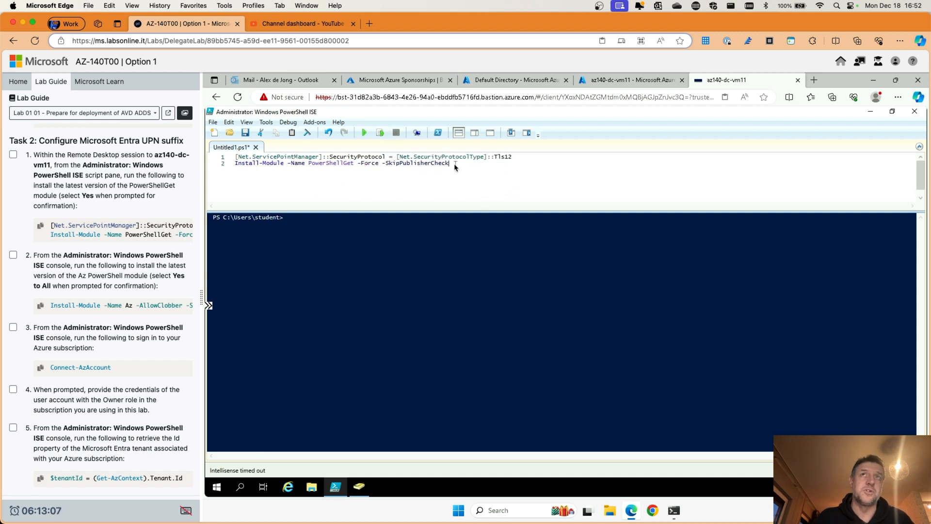
Step: Run the PowerShellGet script, approving the NuGet provider install, and tick lab step 1
{"action": "left_click", "coordinate": [364, 134]}
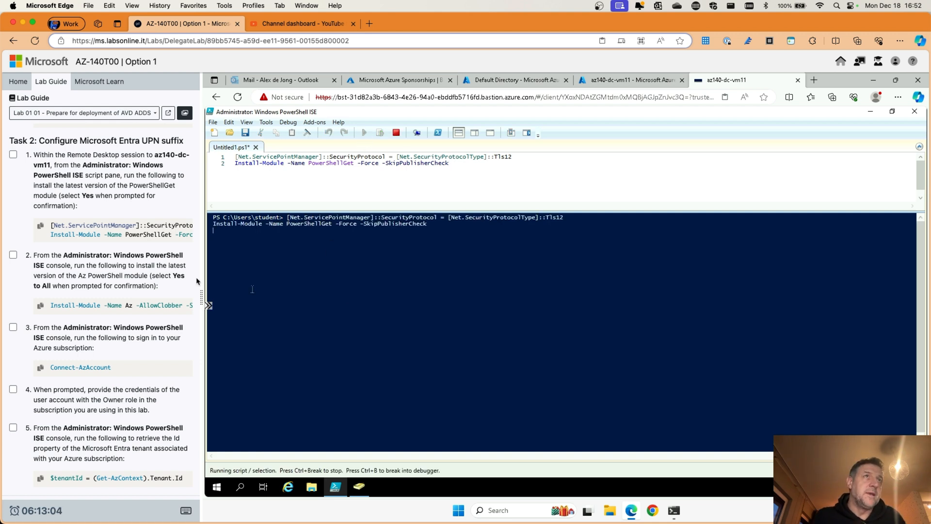
{"action": "left_click", "coordinate": [13, 154]}
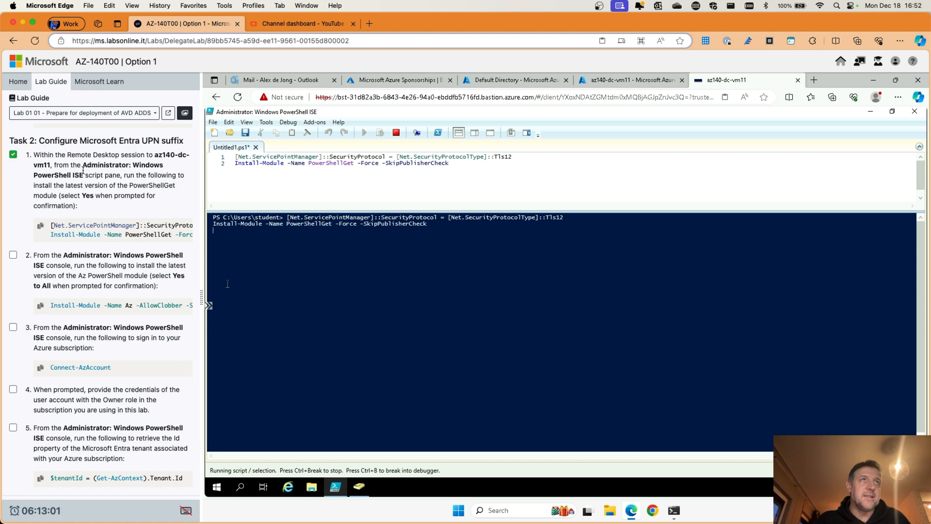
{"action": "scroll", "coordinate": [92, 193], "scroll_direction": "down", "scroll_amount": 3}
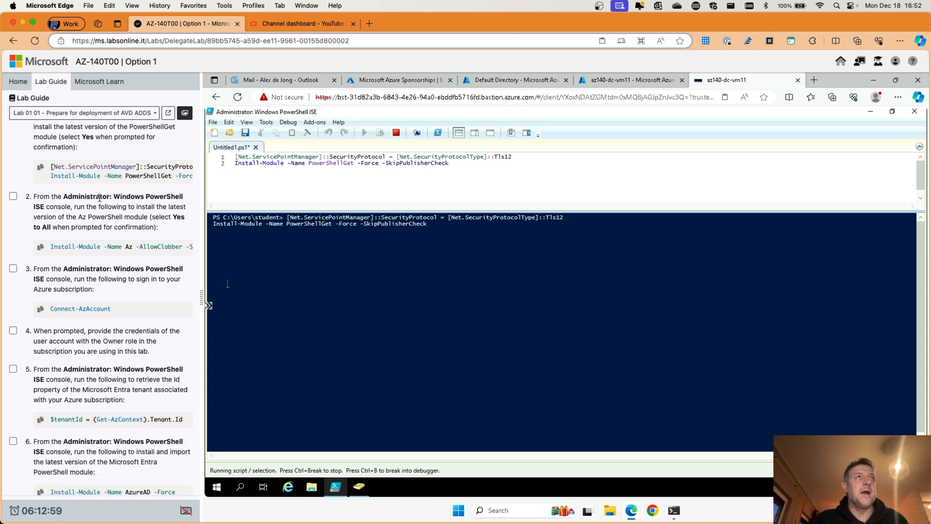
{"action": "scroll", "coordinate": [99, 199], "scroll_direction": "down", "scroll_amount": 2}
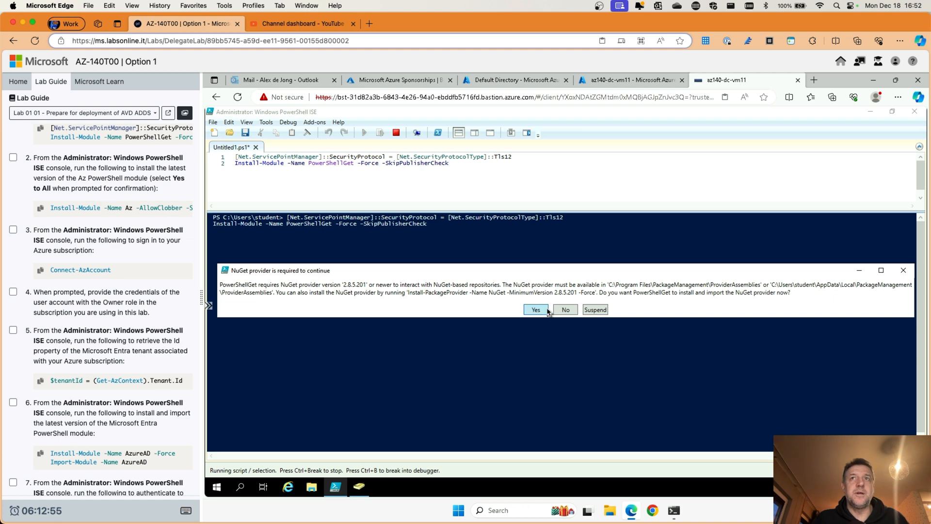
{"action": "left_click", "coordinate": [536, 309]}
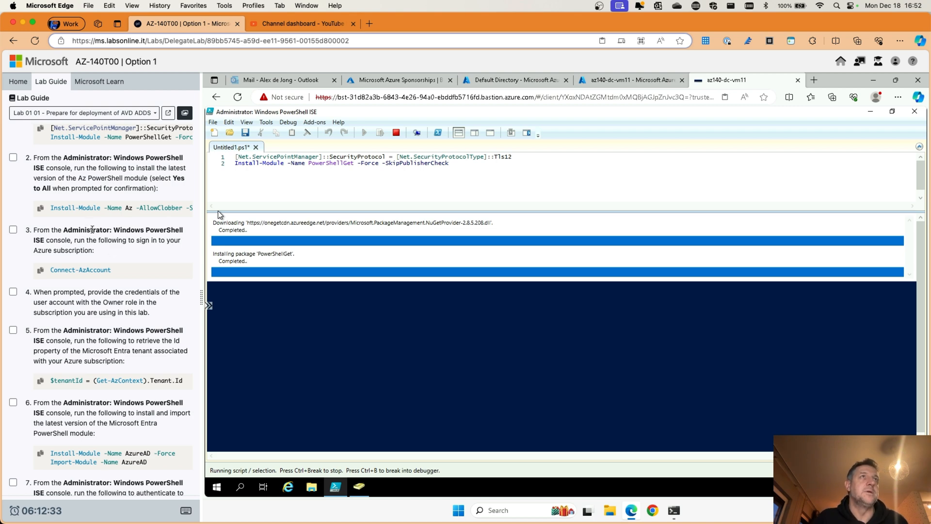
{"action": "scroll", "coordinate": [92, 229], "scroll_direction": "up", "scroll_amount": 1}
{"action": "scroll", "coordinate": [92, 229], "scroll_direction": "up", "scroll_amount": 2}
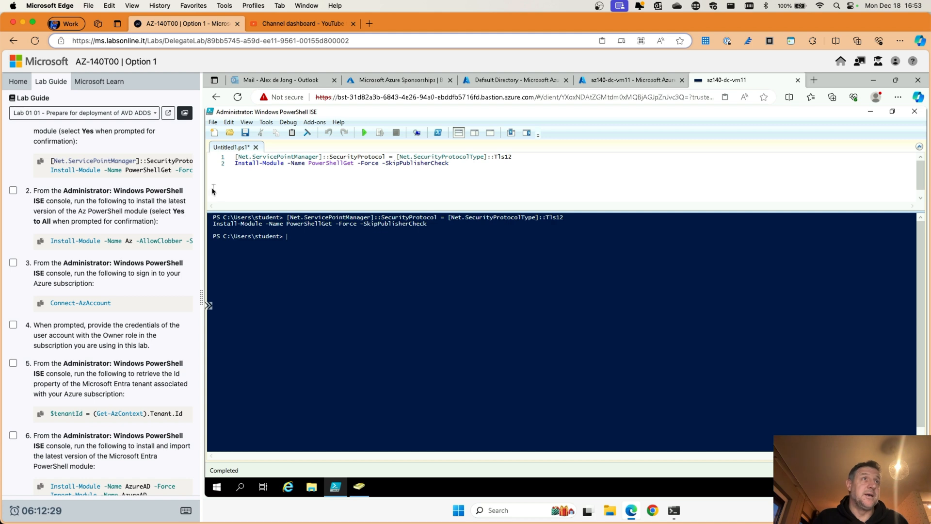
Step: Run Install-Module -Name Az -AllowClobber -SkipPublisherCheck, trusting PSGallery with Yes to All; tick step 2
{"action": "left_click", "coordinate": [41, 241]}
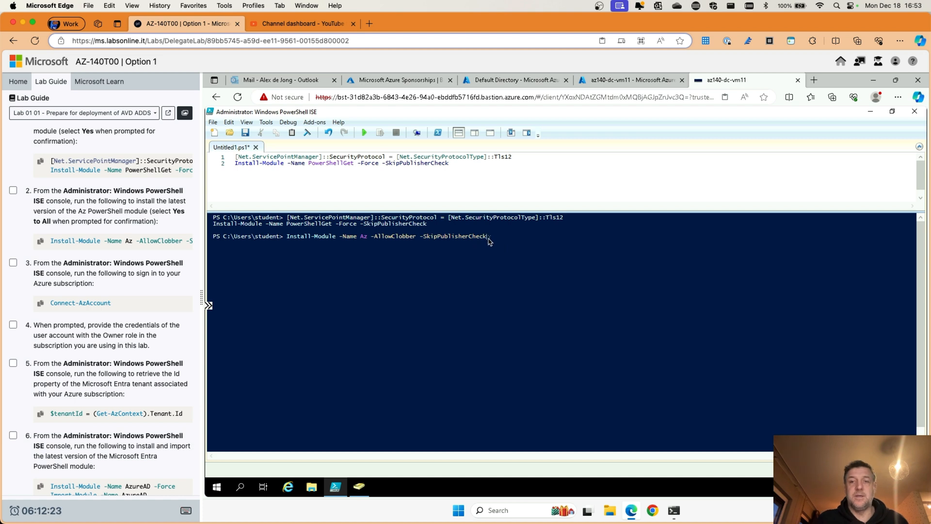
{"action": "key", "text": "Return"}
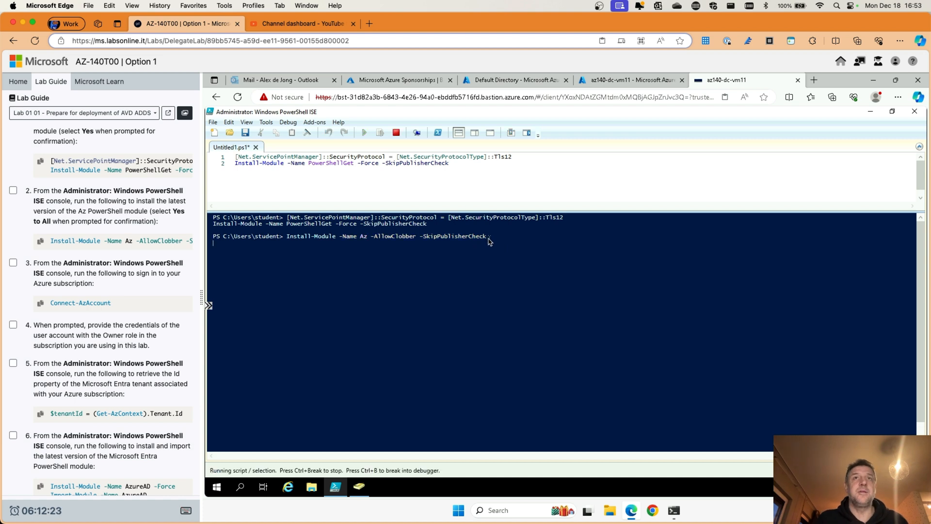
{"action": "left_click", "coordinate": [14, 190]}
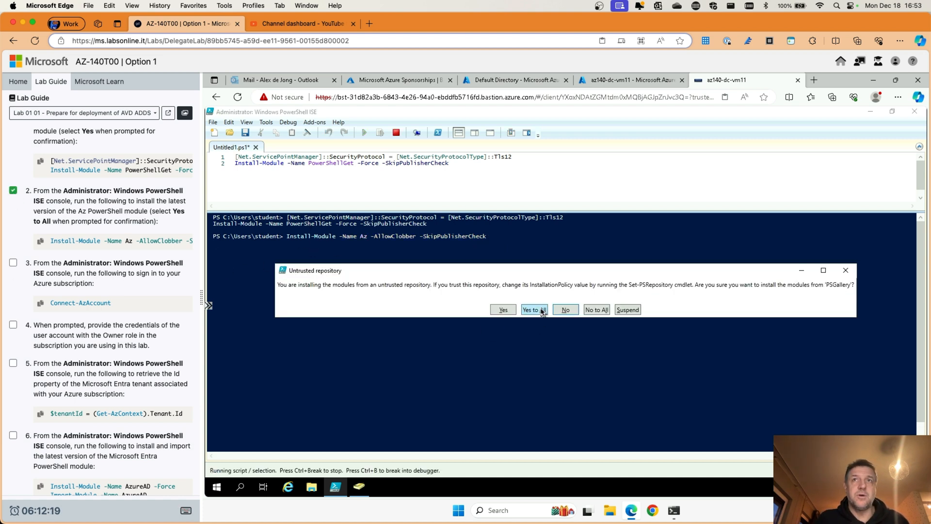
{"action": "left_click", "coordinate": [539, 309]}
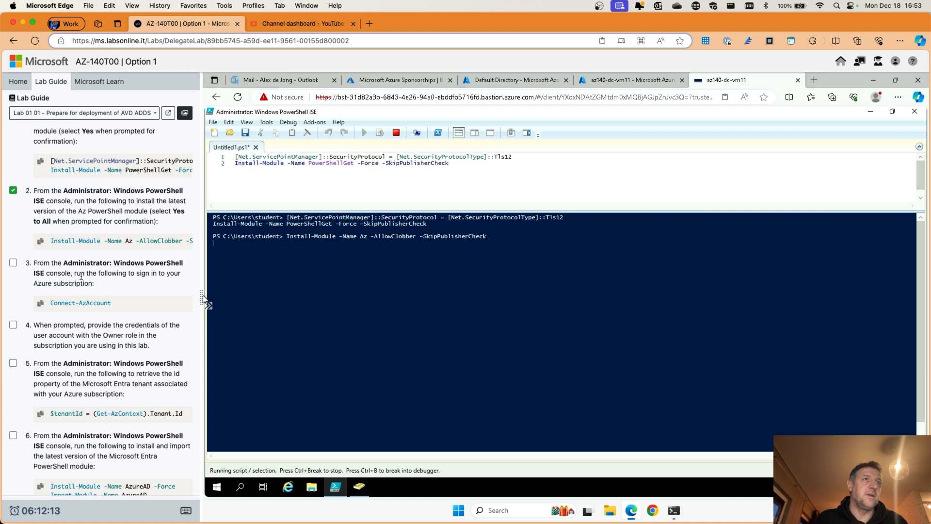
{"action": "scroll", "coordinate": [81, 277], "scroll_direction": "down", "scroll_amount": 4}
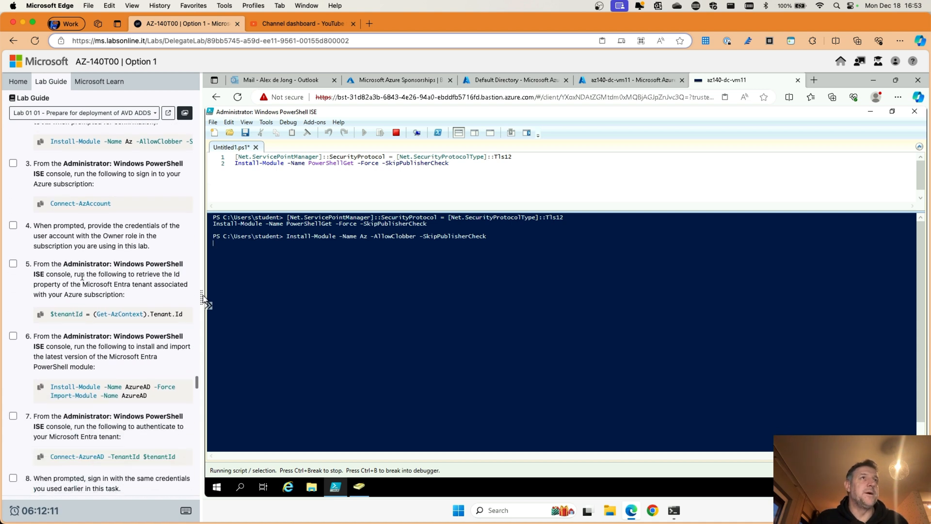
{"action": "scroll", "coordinate": [91, 147], "scroll_direction": "up", "scroll_amount": 1}
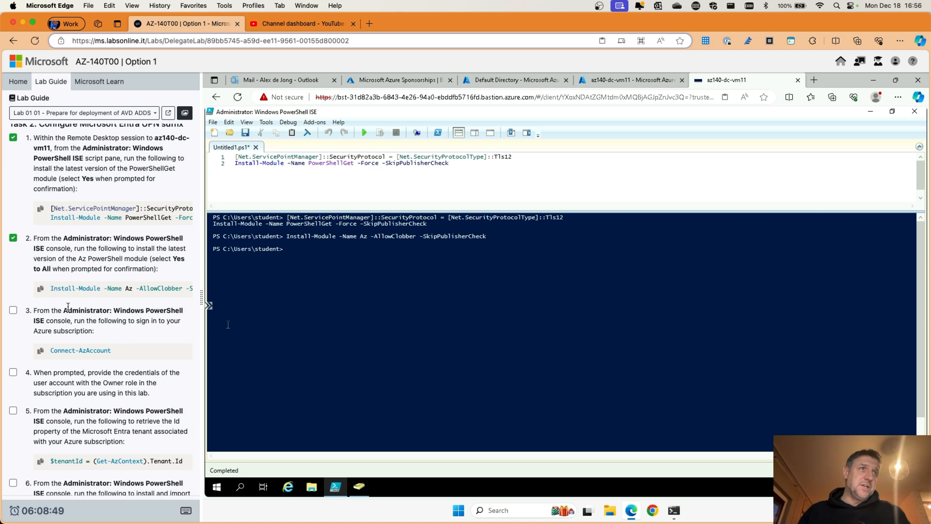
{"action": "scroll", "coordinate": [67, 305], "scroll_direction": "down", "scroll_amount": 1}
Step: Tick lab step 3 and run Connect-AzAccount in the console
{"action": "left_click", "coordinate": [14, 282]}
{"action": "left_click", "coordinate": [14, 282]}
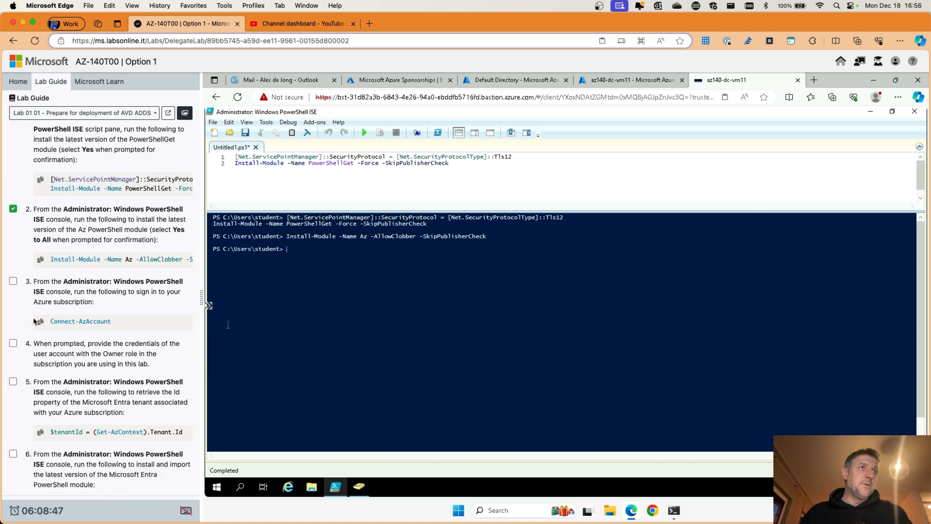
{"action": "left_click", "coordinate": [13, 281]}
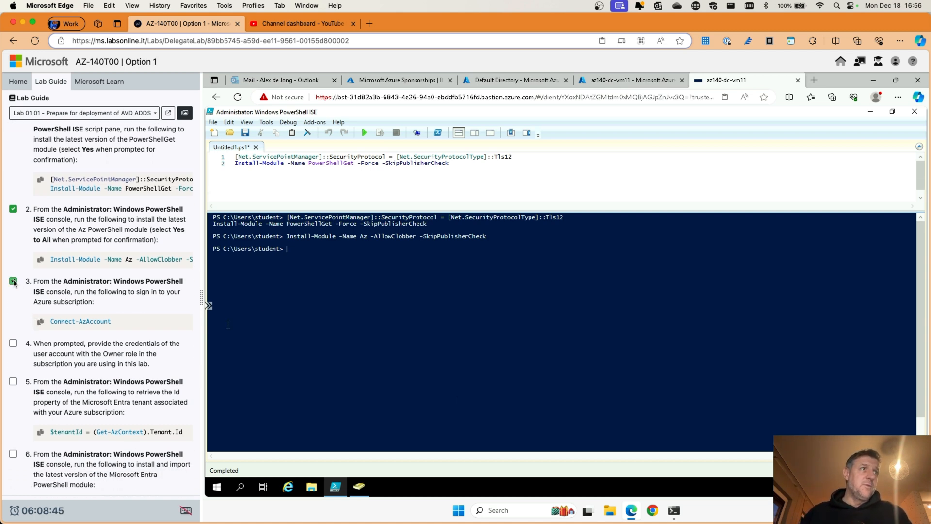
{"action": "left_click", "coordinate": [36, 321]}
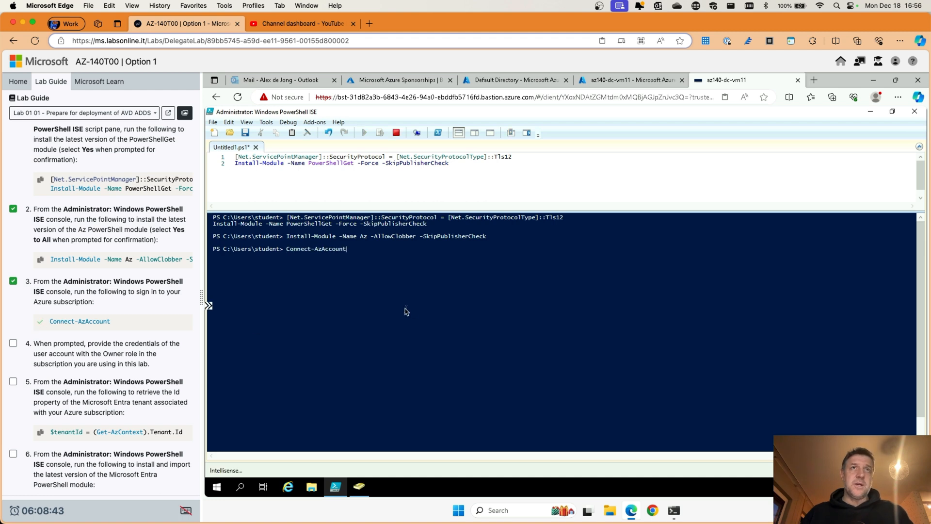
{"action": "key", "text": "Return"}
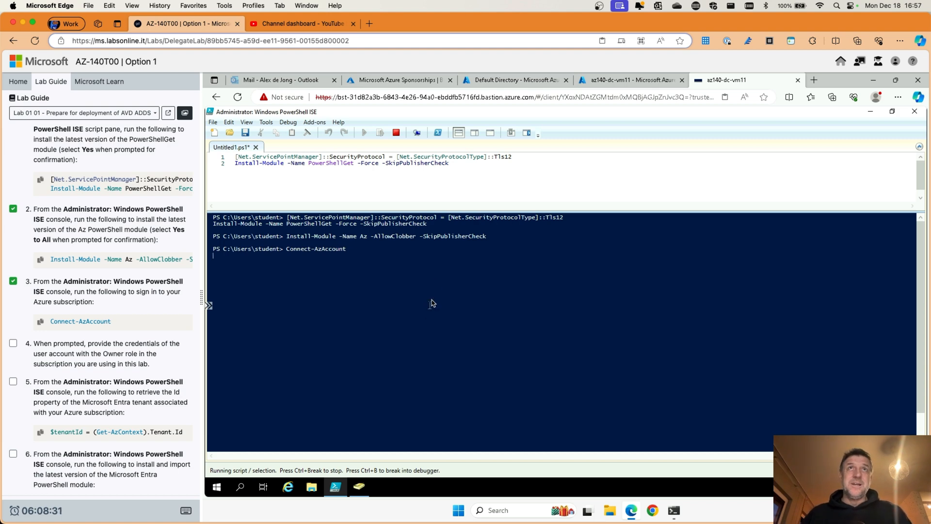
Step: Check which account the Azure portal's Default Directory overview is signed in with
{"action": "left_click", "coordinate": [379, 85]}
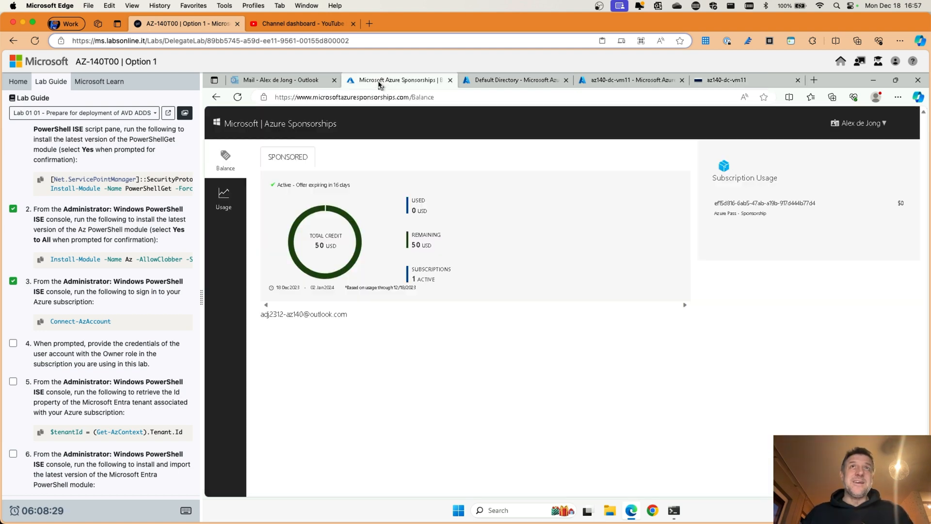
{"action": "left_click", "coordinate": [505, 85]}
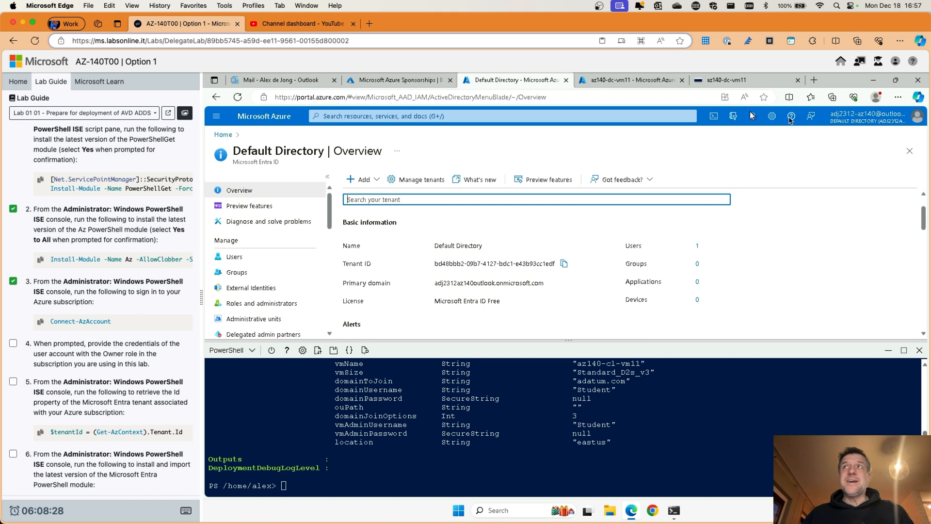
{"action": "left_click", "coordinate": [876, 97]}
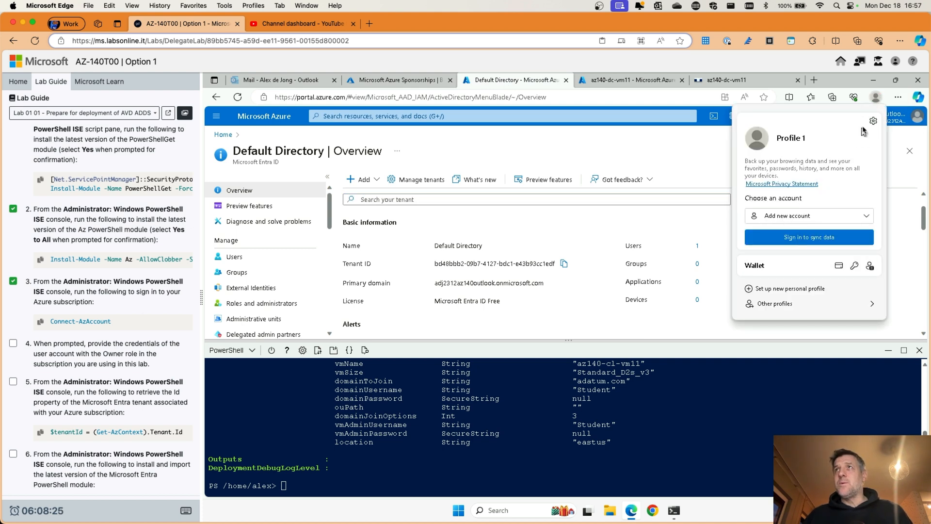
{"action": "left_click", "coordinate": [896, 150]}
{"action": "left_click", "coordinate": [889, 125]}
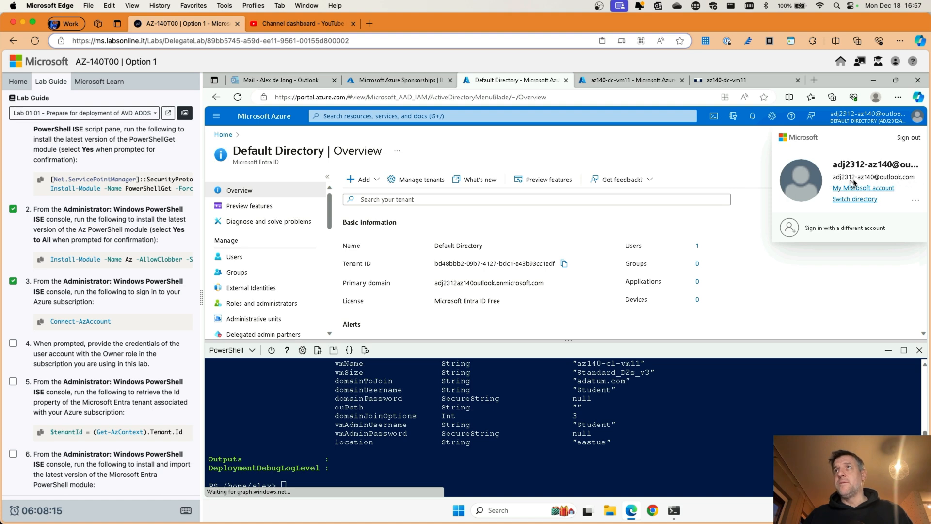
Step: Complete the Connect-AzAccount sign-in with the lab account's username and password
{"action": "left_click", "coordinate": [721, 82]}
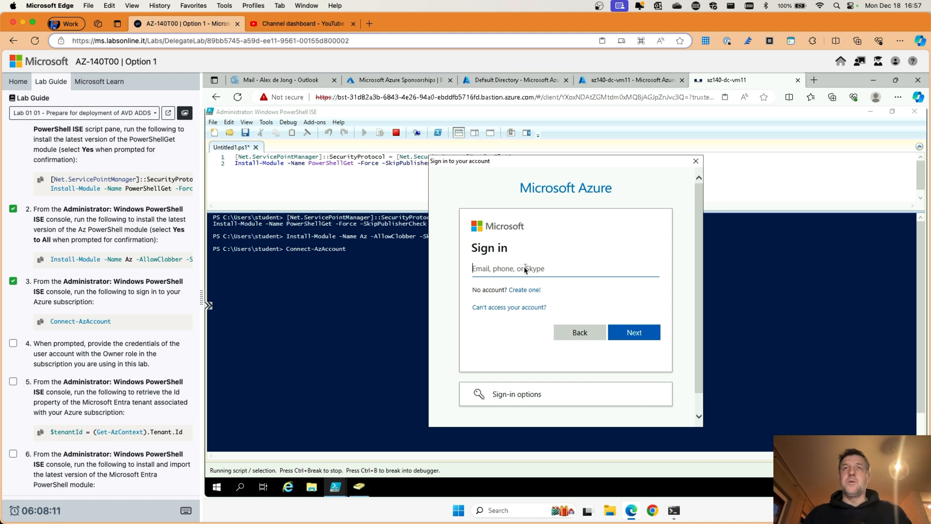
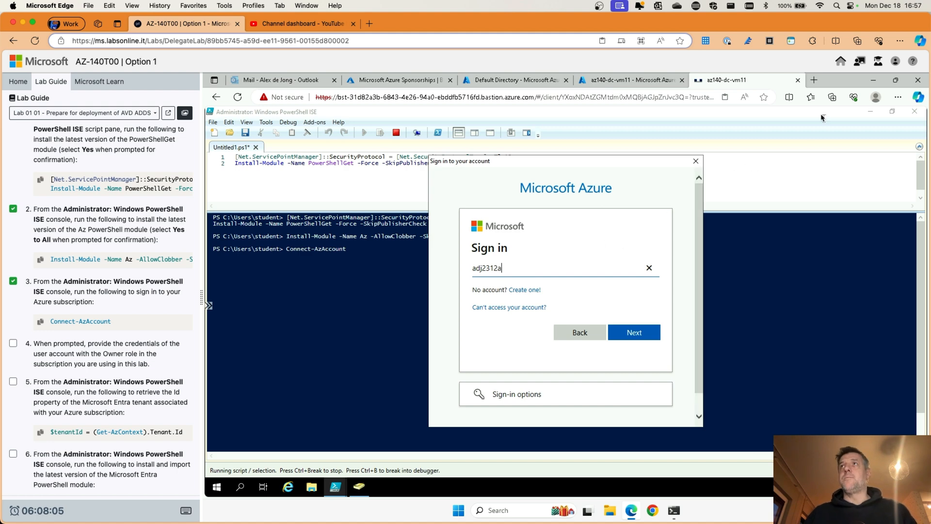
{"action": "left_click", "coordinate": [509, 80]}
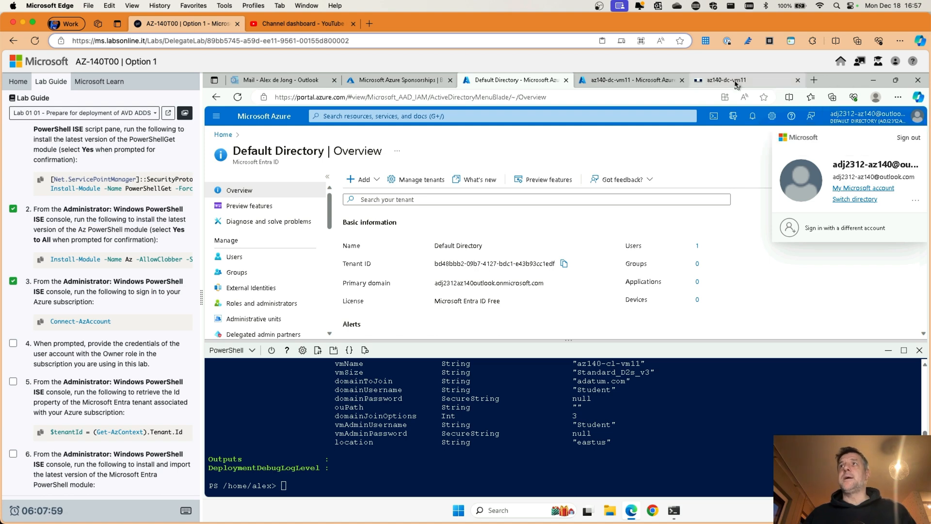
{"action": "left_click", "coordinate": [718, 80]}
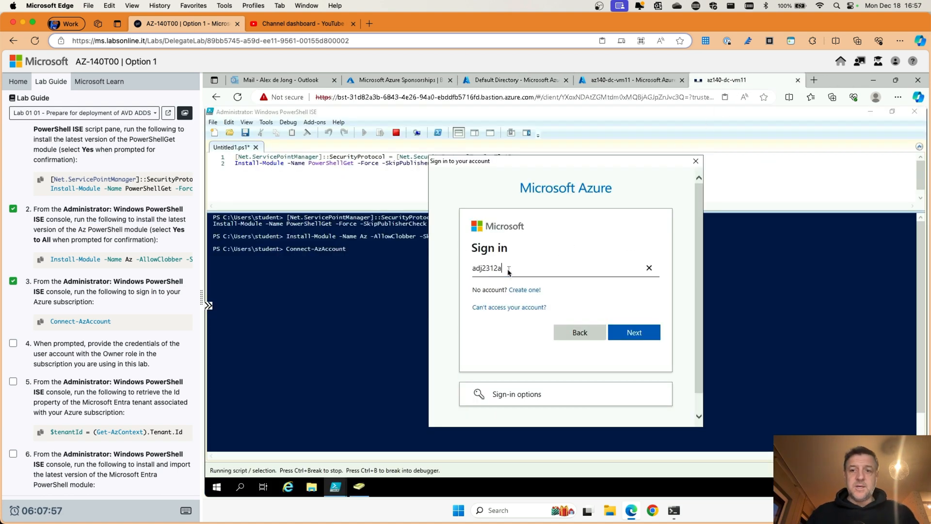
{"action": "key", "text": "BackSpace"}
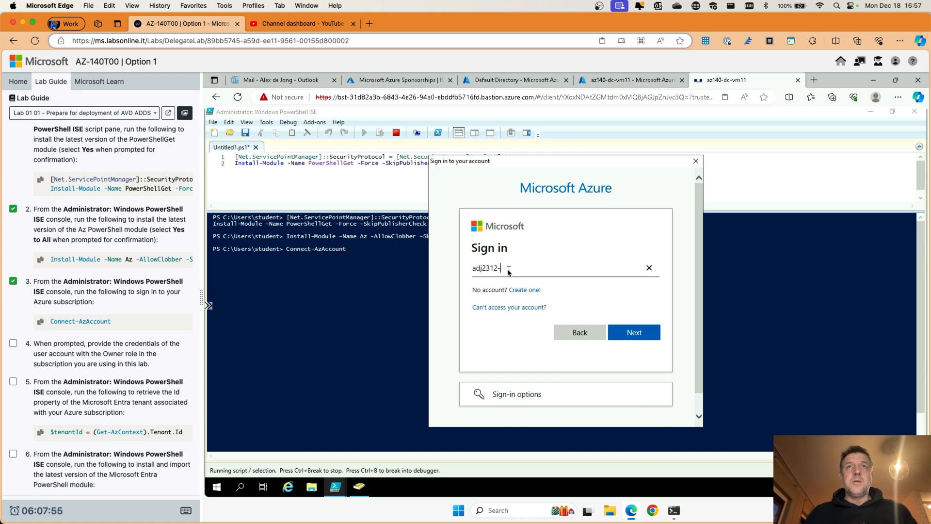
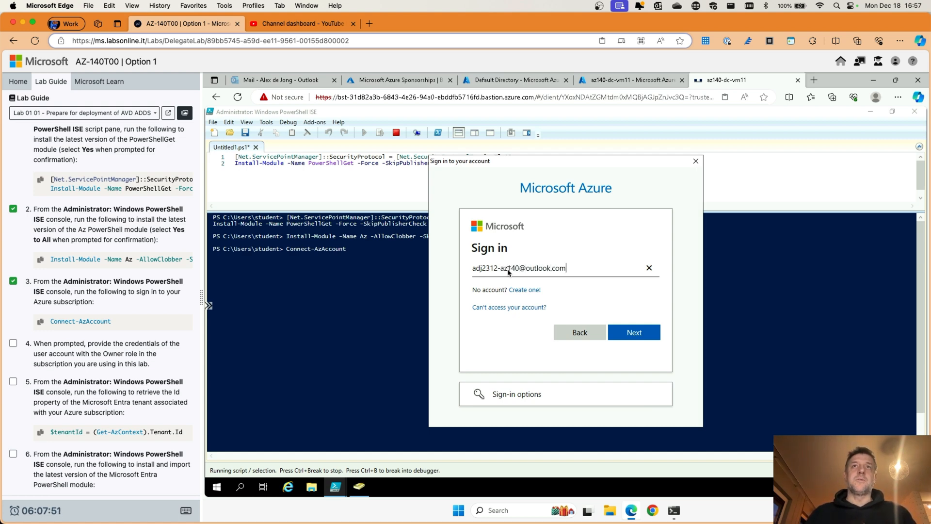
{"action": "left_click", "coordinate": [630, 333]}
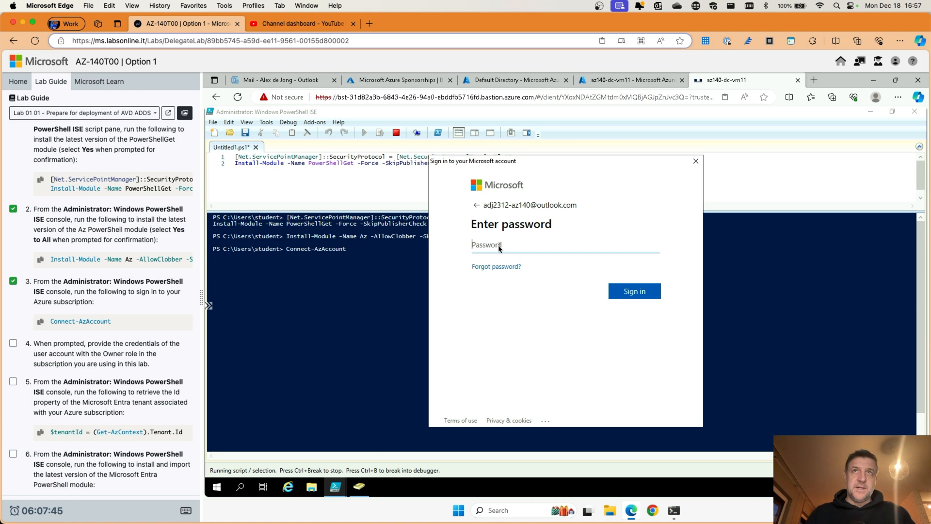
{"action": "type", "text": "••"}
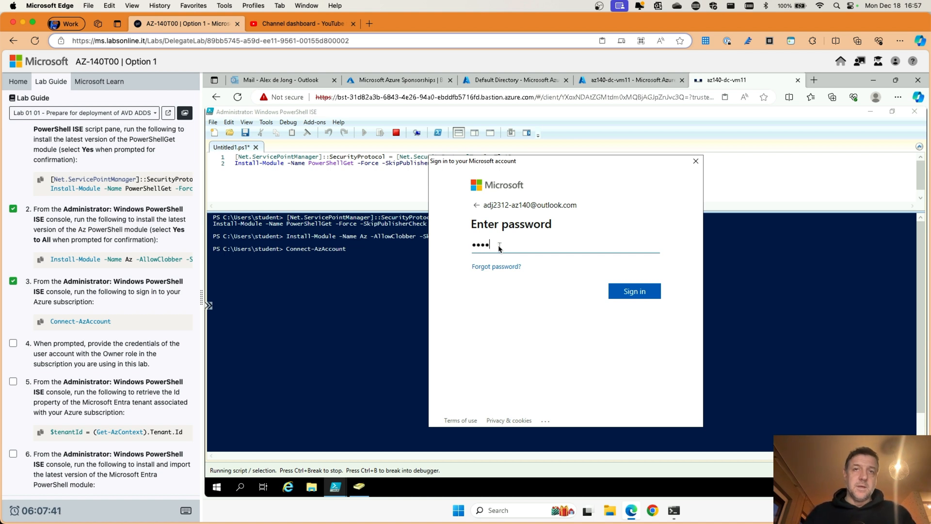
{"action": "type", "text": "•••••"}
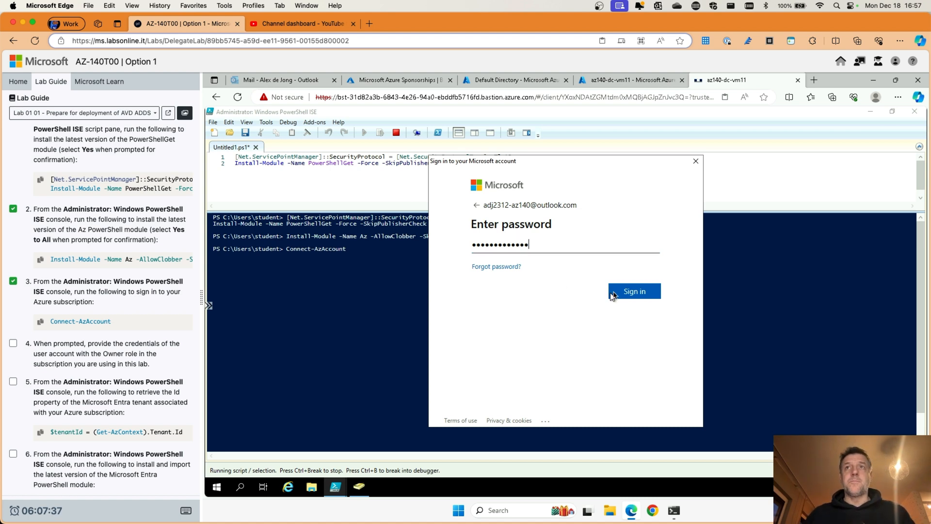
{"action": "left_click", "coordinate": [637, 293]}
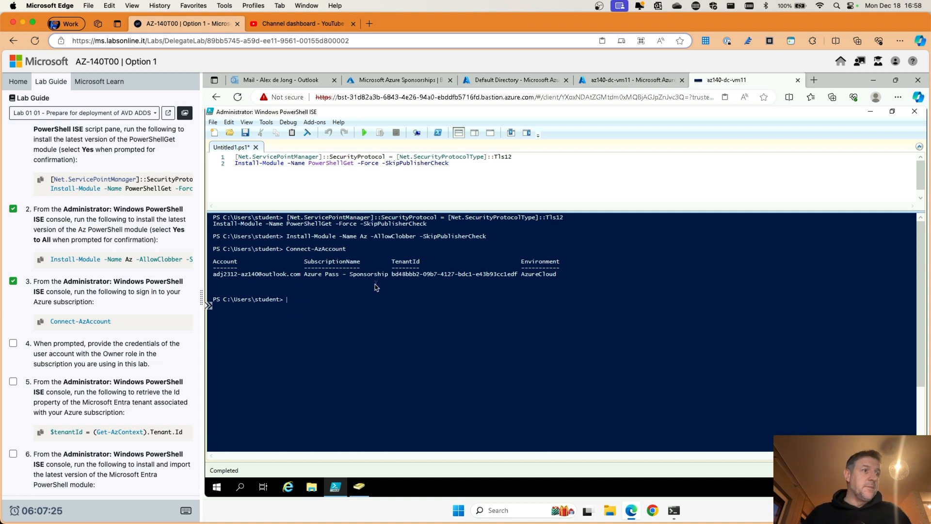
Step: Store the tenant ID with $tenantId = (Get-AzContext).Tenant.Id, ticking lab steps 4 and 5
{"action": "scroll", "coordinate": [45, 315], "scroll_direction": "down", "scroll_amount": 5}
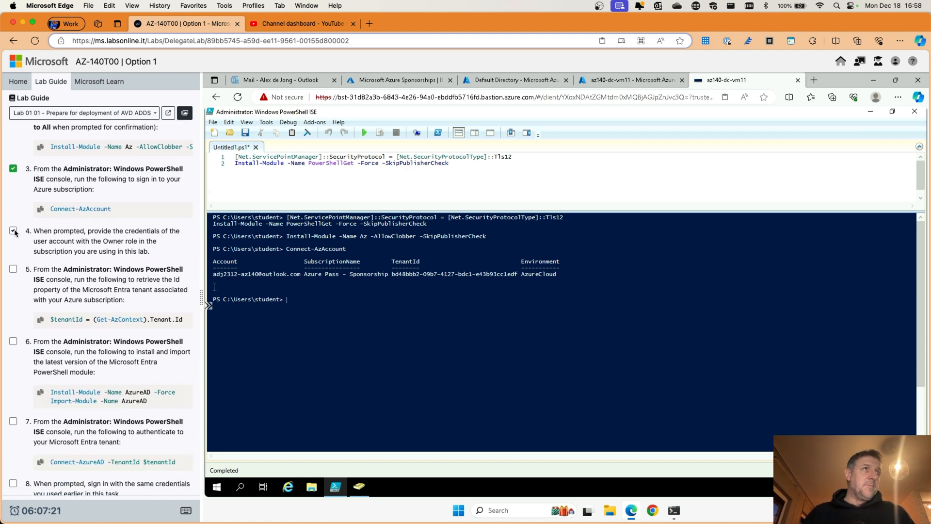
{"action": "left_click", "coordinate": [14, 230]}
{"action": "scroll", "coordinate": [42, 247], "scroll_direction": "down", "scroll_amount": 3}
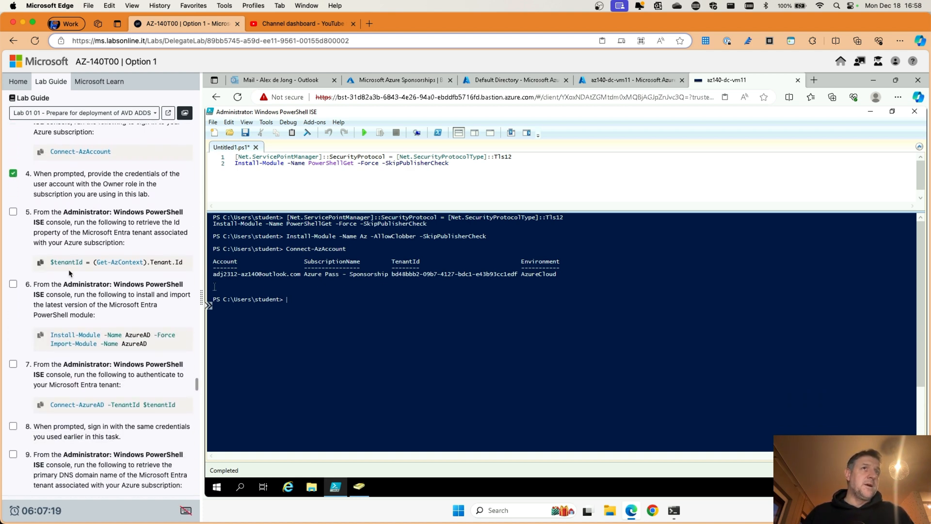
{"action": "left_click", "coordinate": [39, 263]}
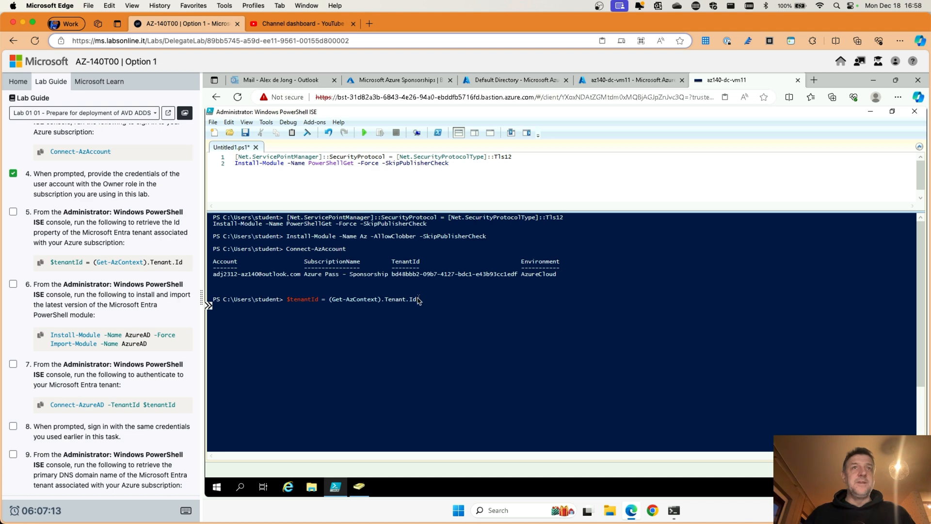
{"action": "key", "text": "Return"}
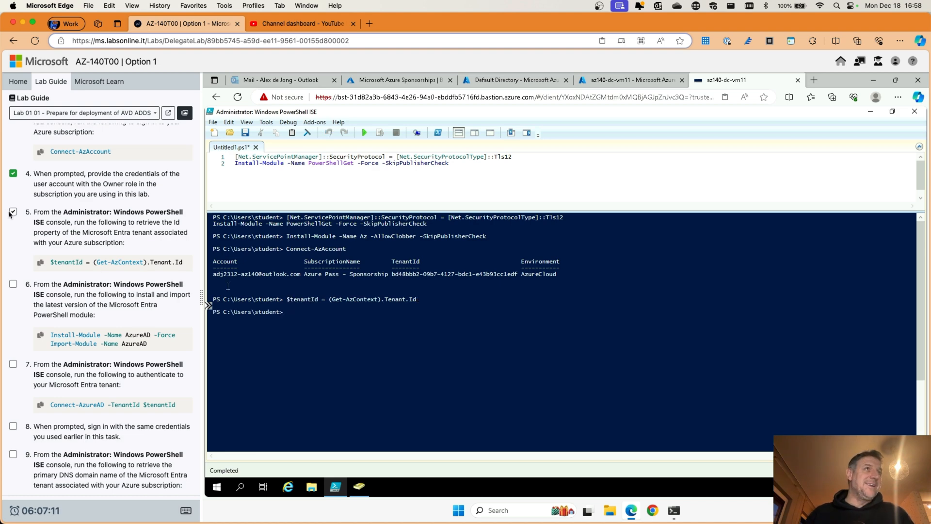
{"action": "left_click", "coordinate": [13, 212]}
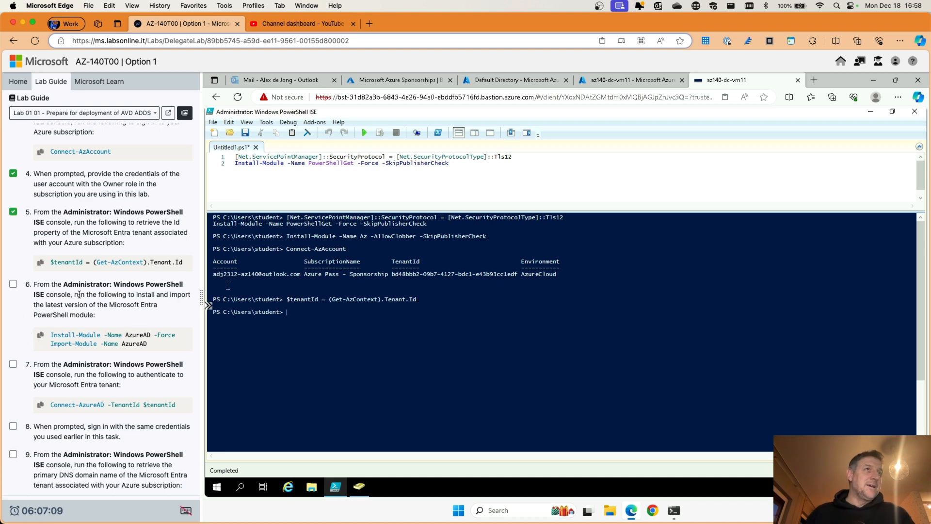
Step: Replace the script with Install-Module -Name AzureAD -Force and Import-Module -Name AzureAD
{"action": "scroll", "coordinate": [79, 294], "scroll_direction": "down", "scroll_amount": 2}
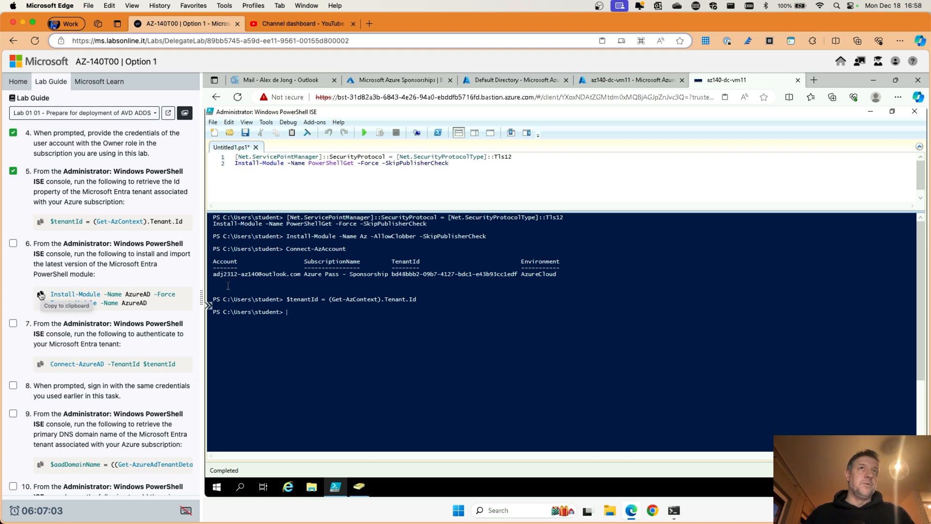
{"action": "left_click_drag", "start_coordinate": [456, 166], "coordinate": [216, 165]}
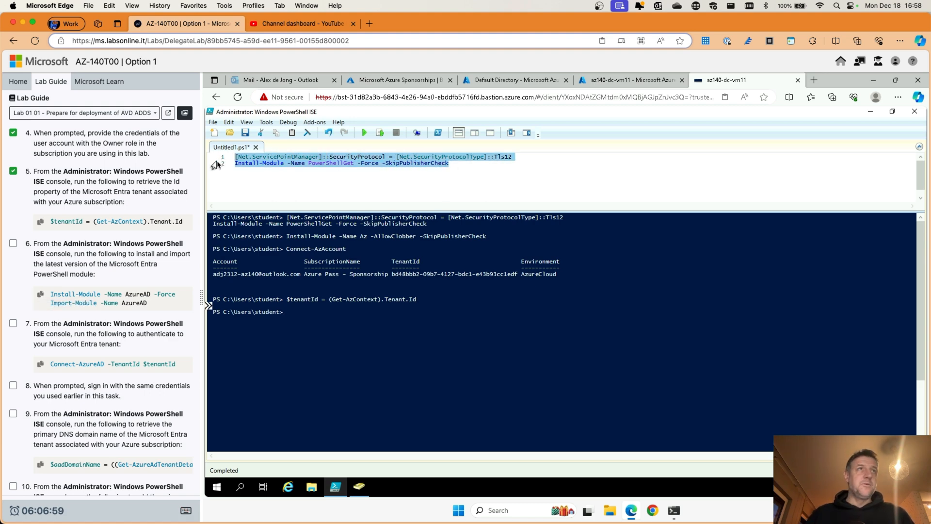
{"action": "key", "text": "Delete"}
{"action": "left_click", "coordinate": [41, 294]}
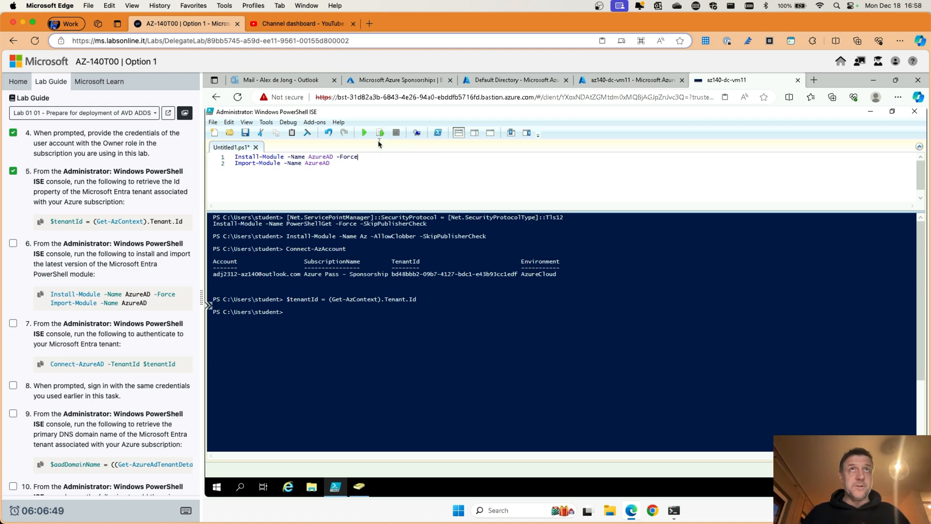
Step: Run the Install-Module -Name AzureAD -Force line, then move to the Import-Module line
{"action": "left_click", "coordinate": [380, 133]}
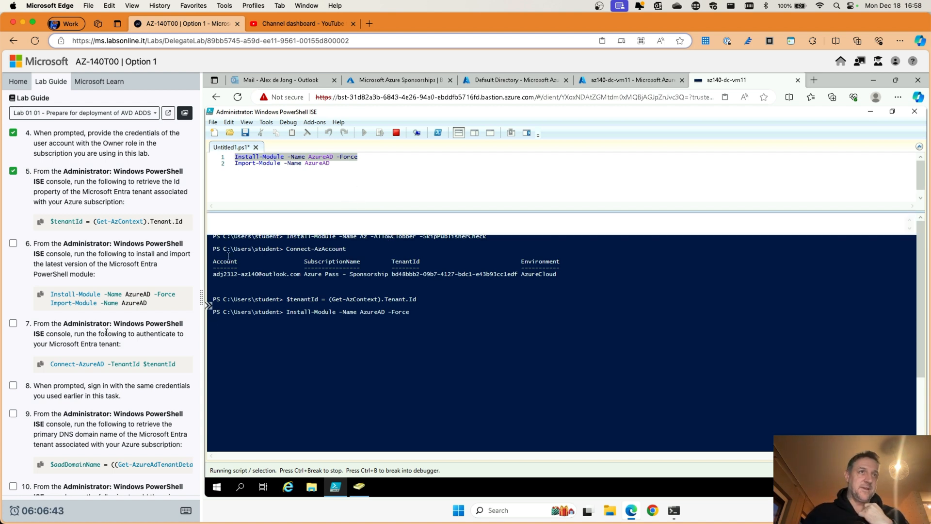
{"action": "scroll", "coordinate": [107, 333], "scroll_direction": "down", "scroll_amount": 4}
{"action": "scroll", "coordinate": [107, 333], "scroll_direction": "down", "scroll_amount": 2}
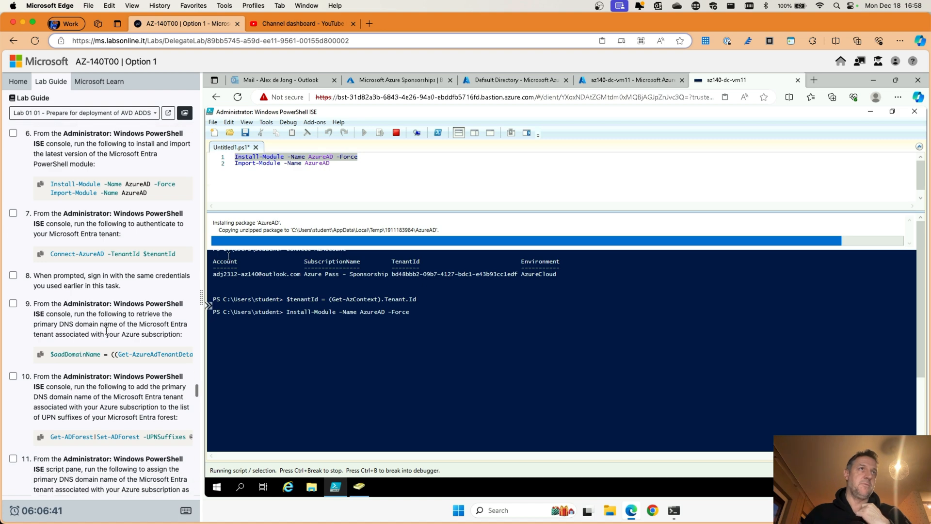
{"action": "scroll", "coordinate": [63, 177], "scroll_direction": "down", "scroll_amount": 1}
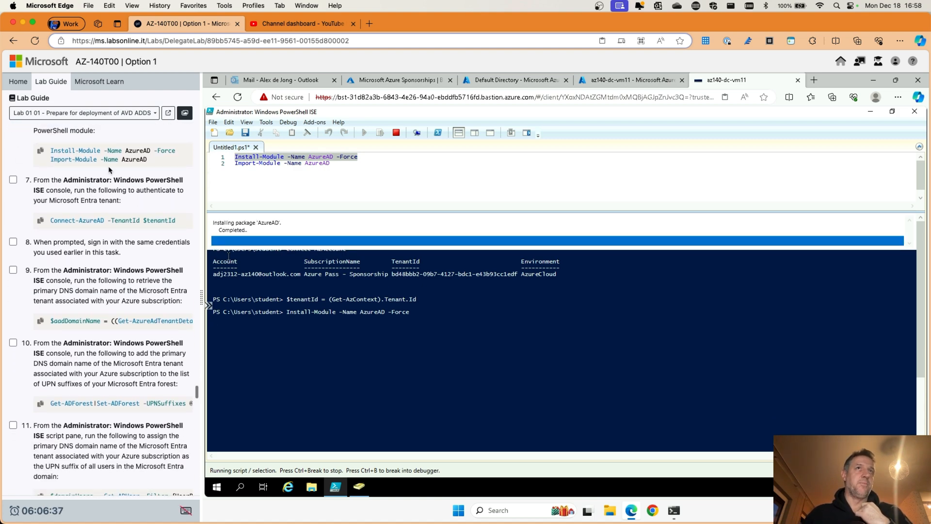
{"action": "scroll", "coordinate": [75, 186], "scroll_direction": "down", "scroll_amount": 1}
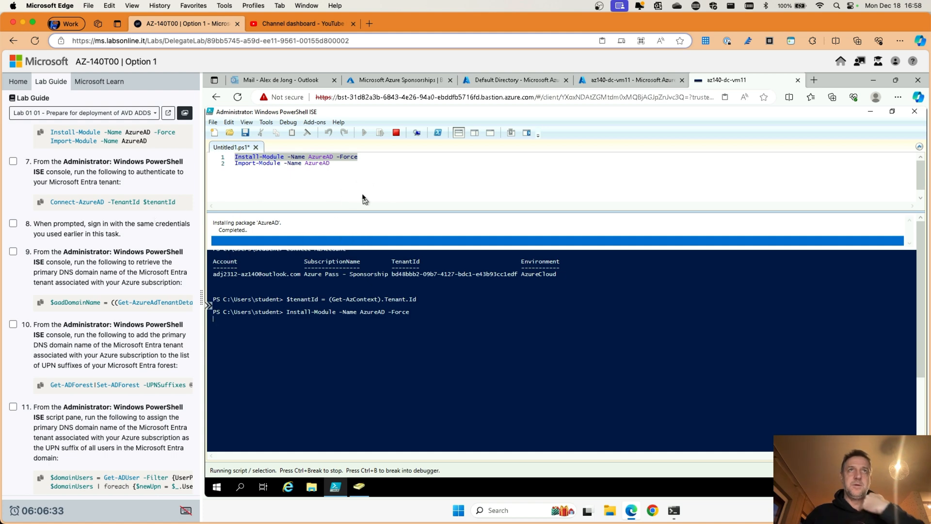
{"action": "left_click", "coordinate": [332, 165]}
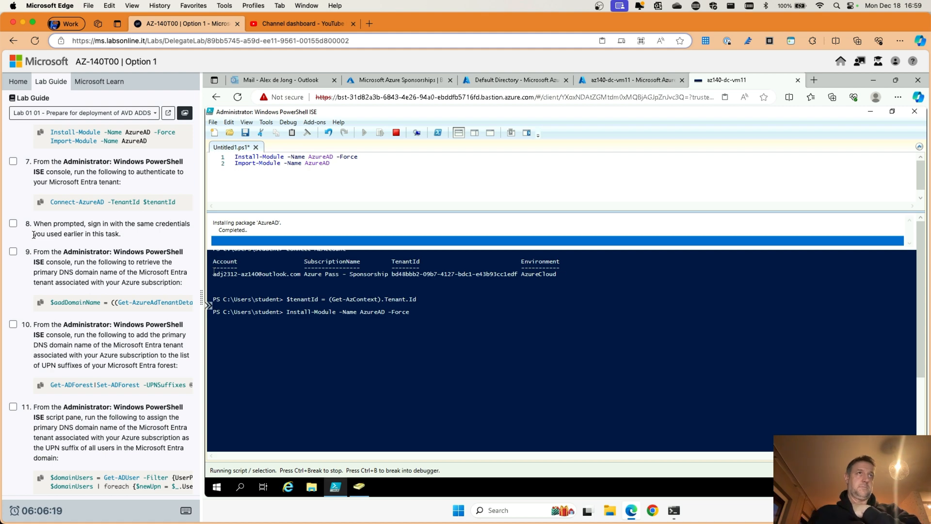
{"action": "scroll", "coordinate": [33, 235], "scroll_direction": "up", "scroll_amount": 1}
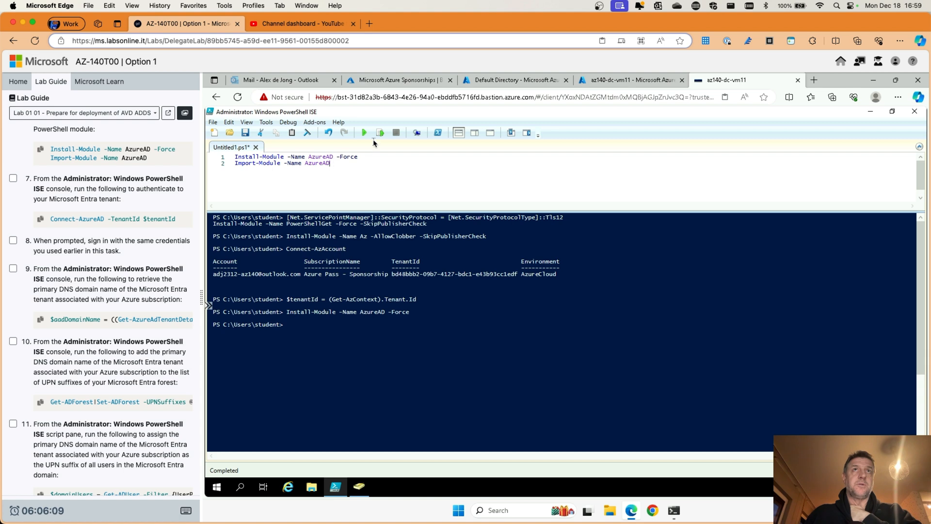
Step: Import AzureAD and run Connect-AzureAD -TenantId $tenantId with the signed-in account; tick steps 7–8
{"action": "left_click", "coordinate": [380, 134]}
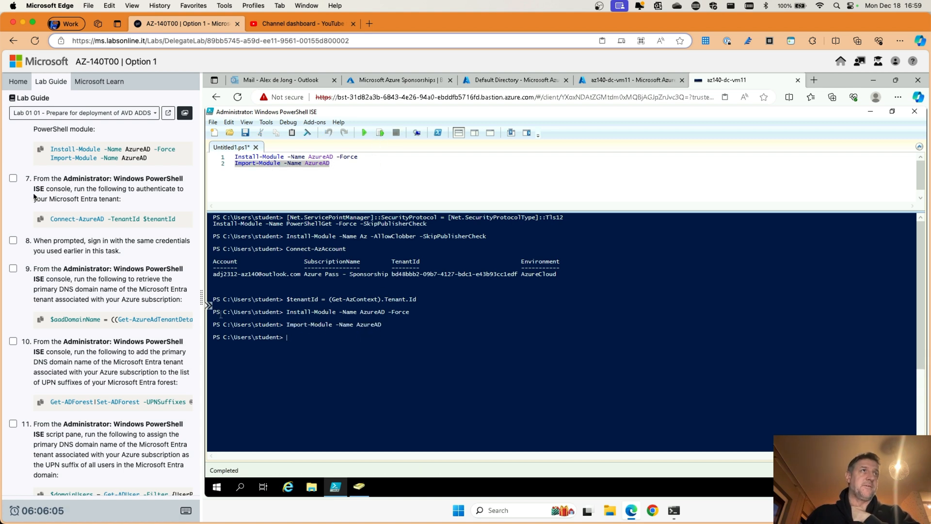
{"action": "left_click", "coordinate": [13, 177]}
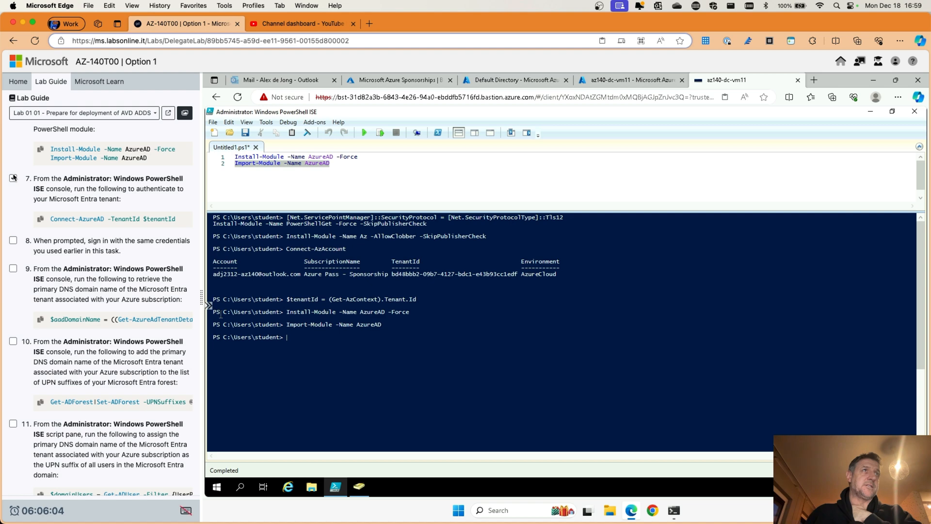
{"action": "left_click", "coordinate": [41, 220]}
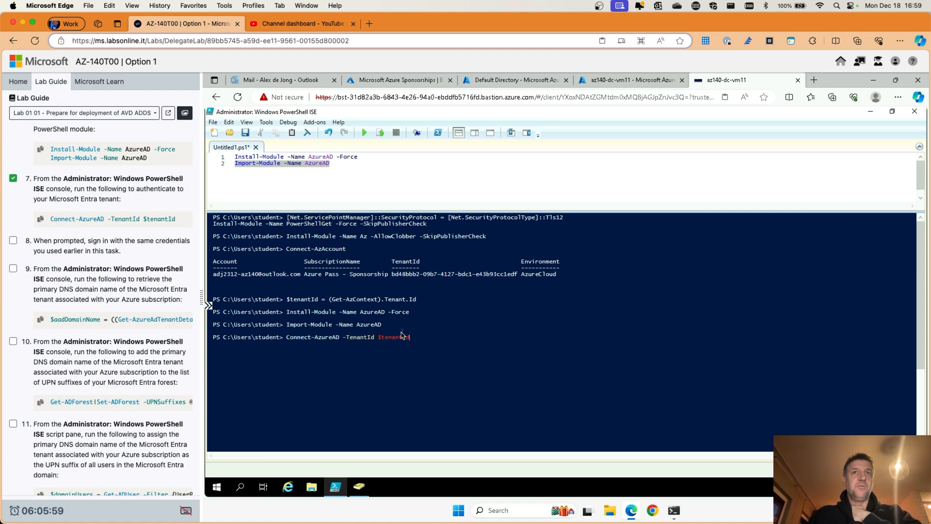
{"action": "key", "text": "Return"}
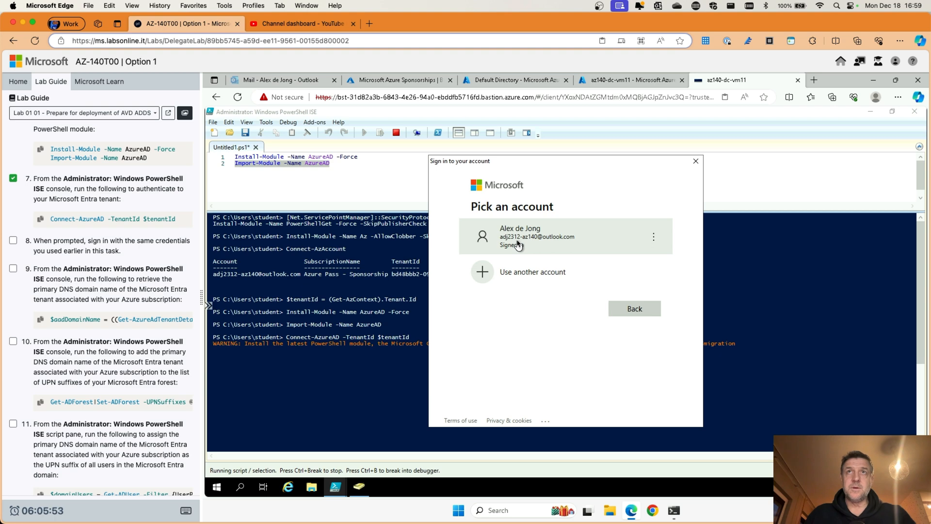
{"action": "left_click", "coordinate": [518, 245]}
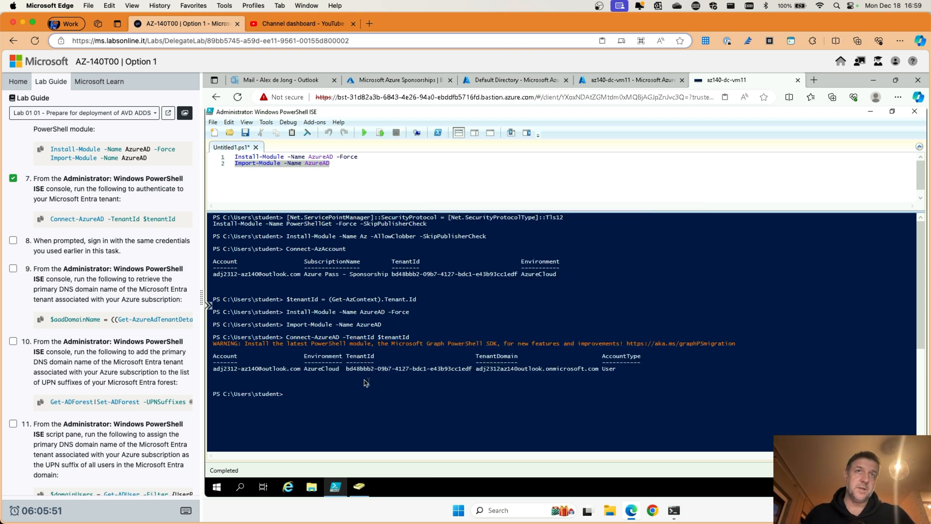
{"action": "left_click", "coordinate": [13, 241]}
Step: Glance at the Azure portal directory overview, then return to the VM's PowerShell session
{"action": "scroll", "coordinate": [77, 265], "scroll_direction": "down", "scroll_amount": 3}
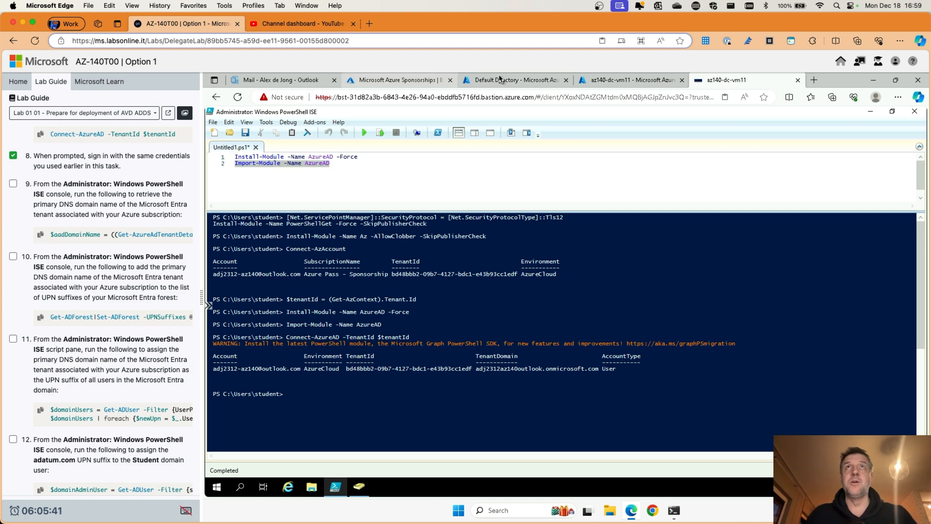
{"action": "left_click", "coordinate": [514, 80]}
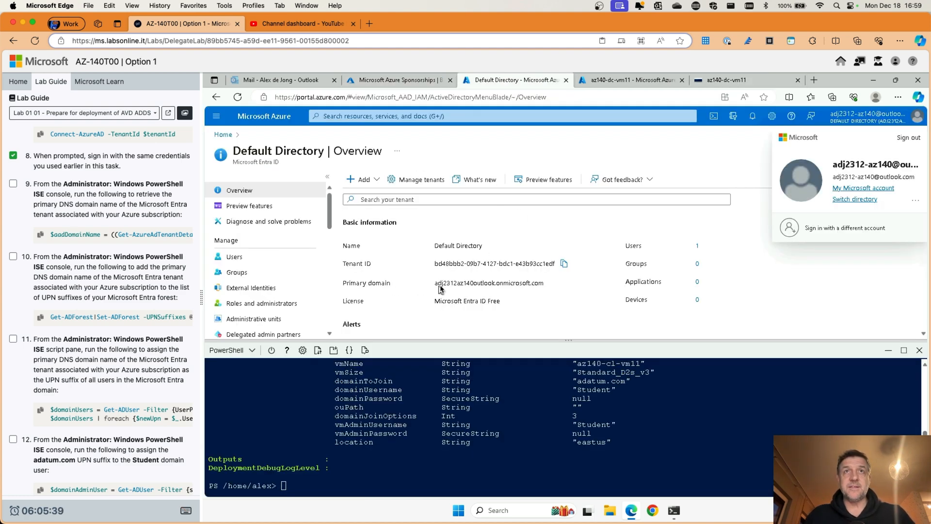
{"action": "left_click", "coordinate": [725, 81]}
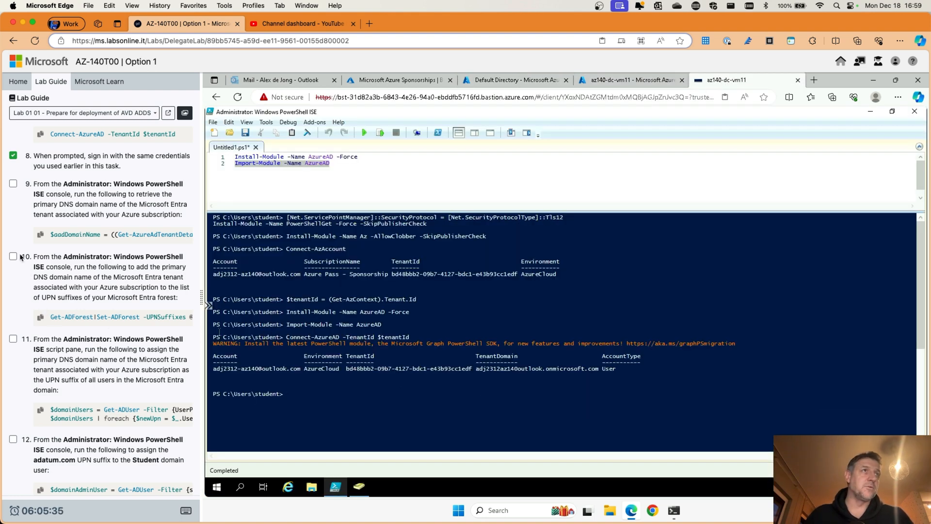
Step: Store the tenant's primary domain name in $aadDomainName and display its value
{"action": "left_click", "coordinate": [40, 234]}
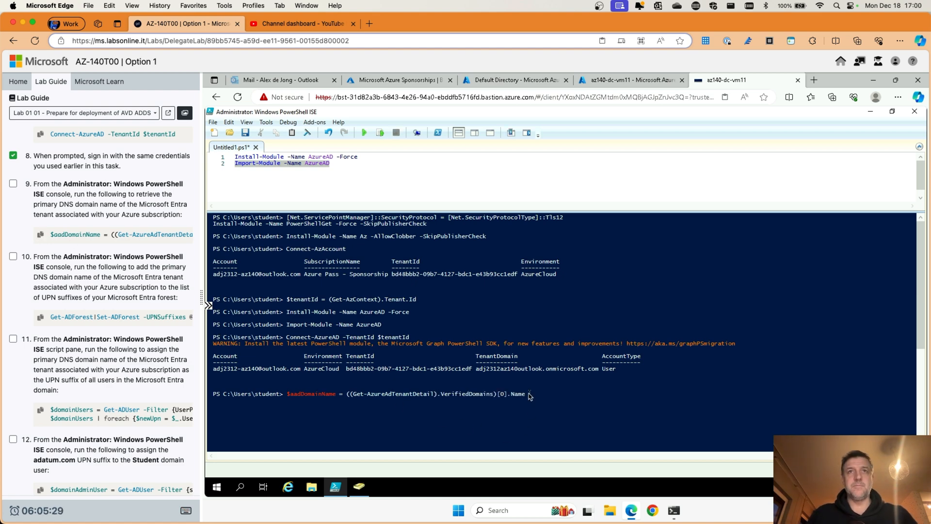
{"action": "key", "text": "Return"}
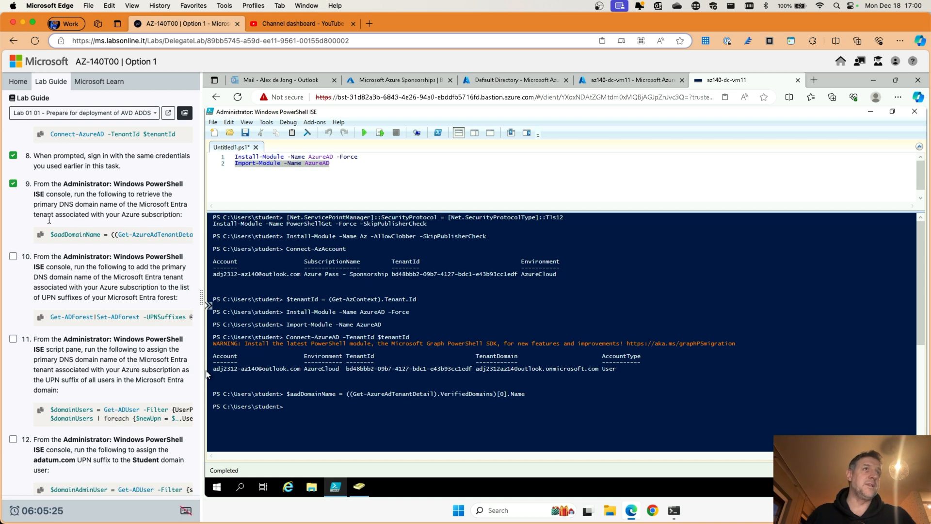
{"action": "scroll", "coordinate": [49, 220], "scroll_direction": "down", "scroll_amount": 2}
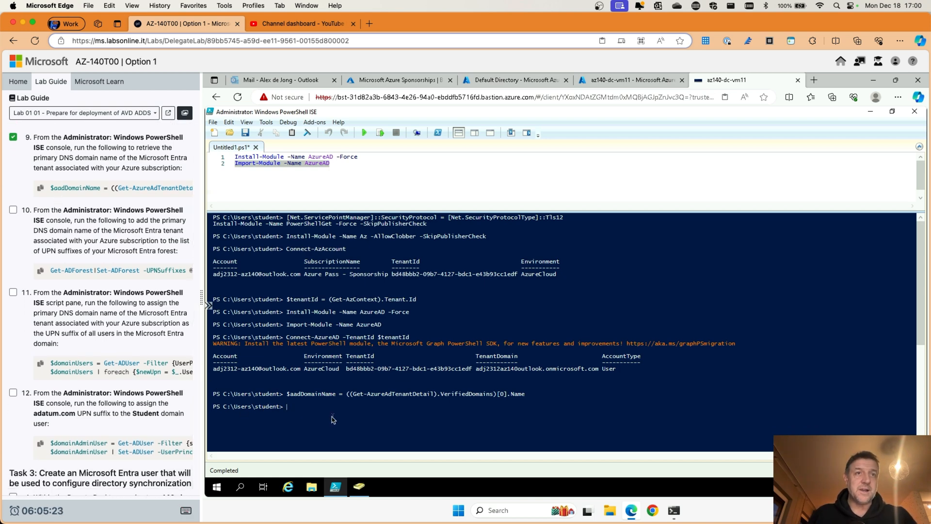
{"action": "type", "text": "$"}
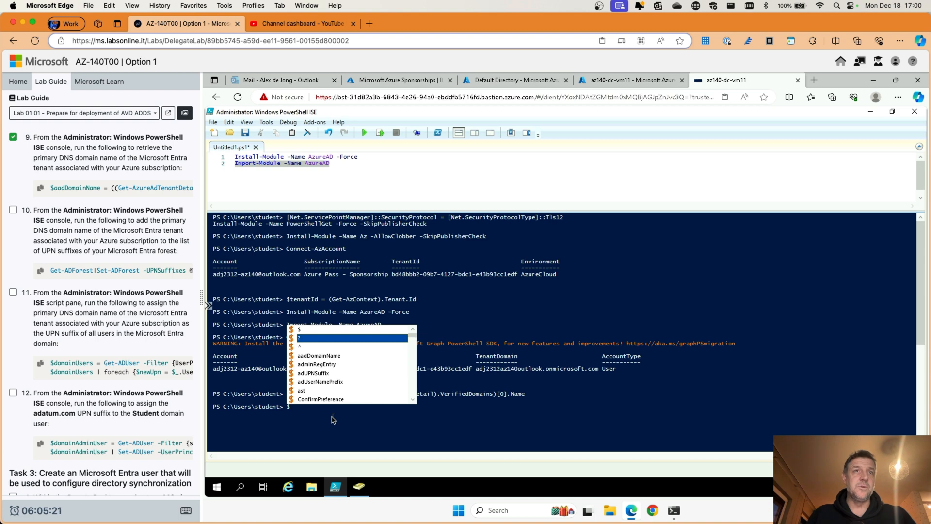
{"action": "type", "text": "aadDomainName"}
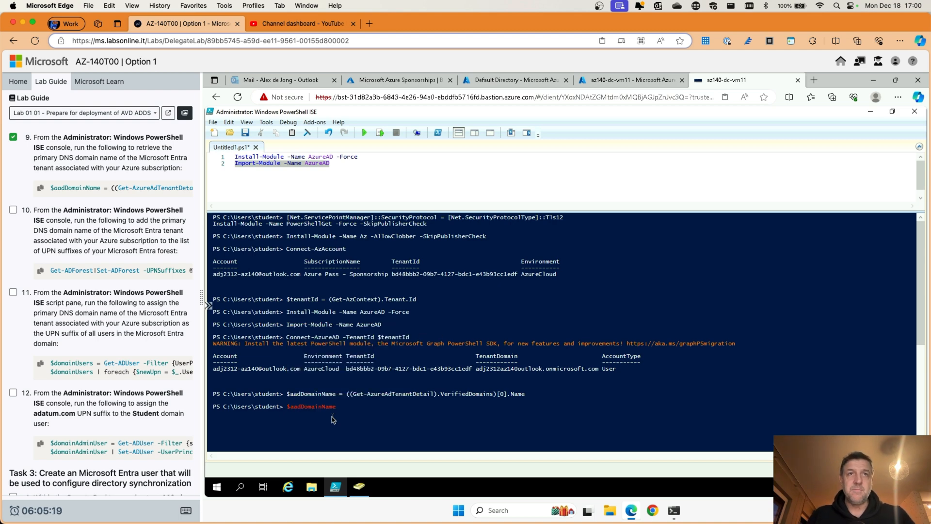
{"action": "key", "text": "Return"}
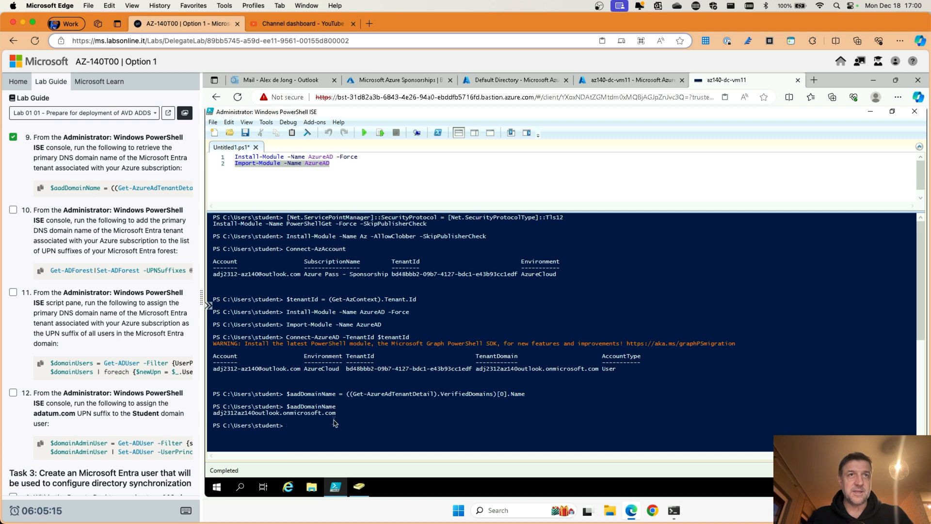
Step: Tick step 10 and add $aadDomainName as a forest UPN suffix via Get-ADForest|Set-ADForest -UPNSuffixes
{"action": "scroll", "coordinate": [296, 425], "scroll_direction": "down", "scroll_amount": 1}
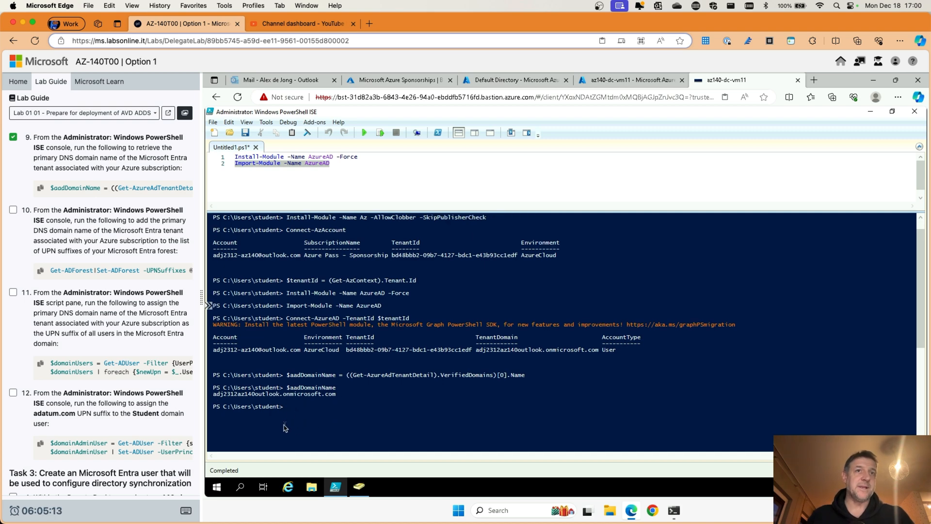
{"action": "scroll", "coordinate": [285, 426], "scroll_direction": "down", "scroll_amount": 1}
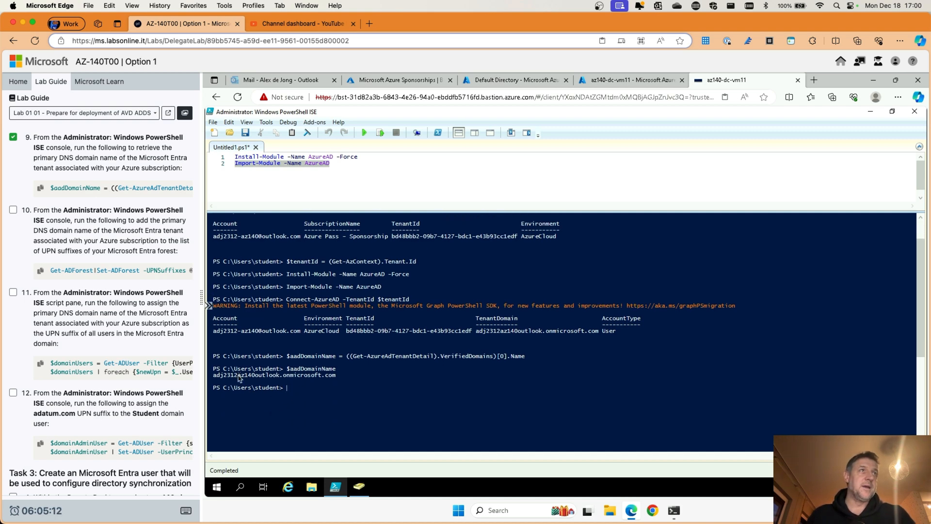
{"action": "left_click", "coordinate": [13, 209]}
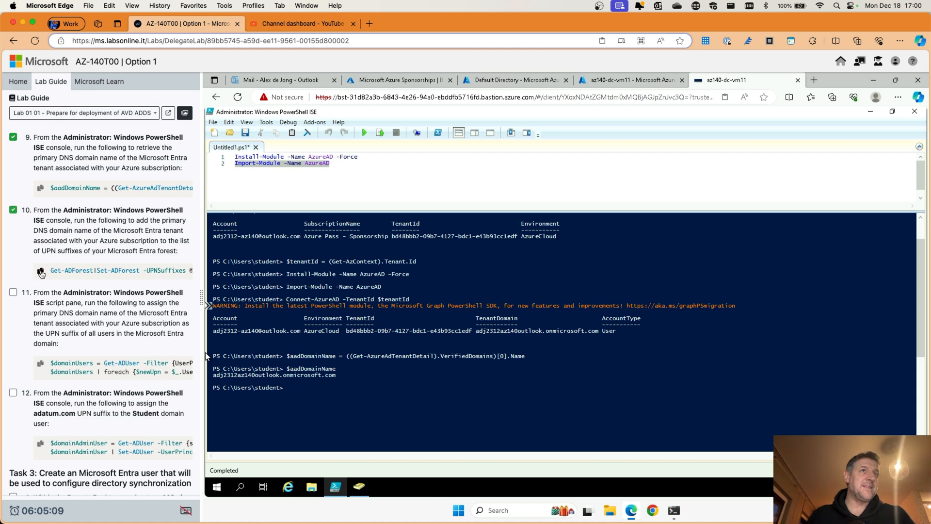
{"action": "scroll", "coordinate": [144, 270], "scroll_direction": "right", "scroll_amount": 5}
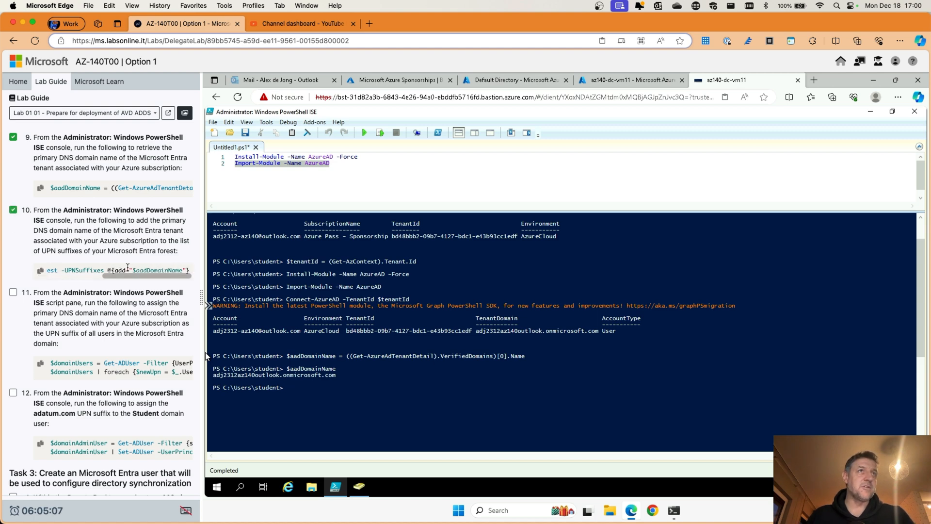
{"action": "scroll", "coordinate": [144, 269], "scroll_direction": "left", "scroll_amount": 5}
{"action": "left_click", "coordinate": [41, 272]}
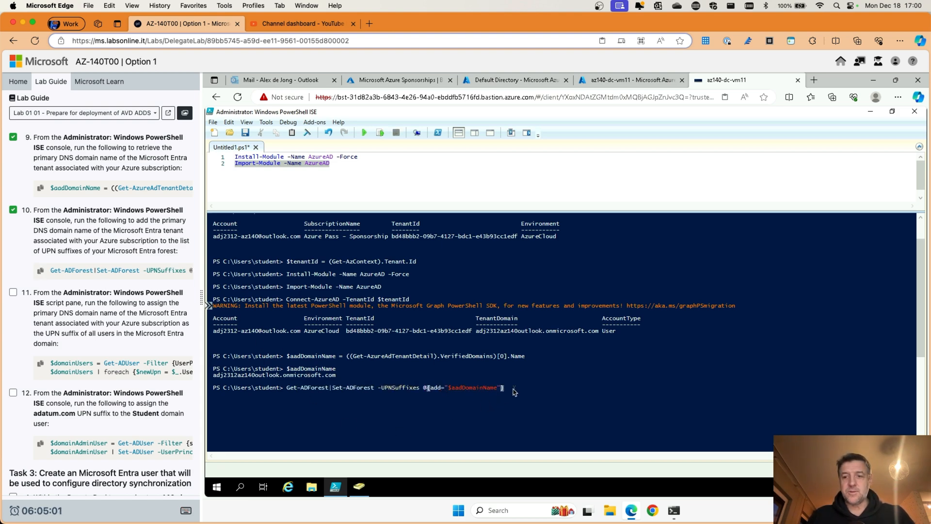
{"action": "key", "text": "Return"}
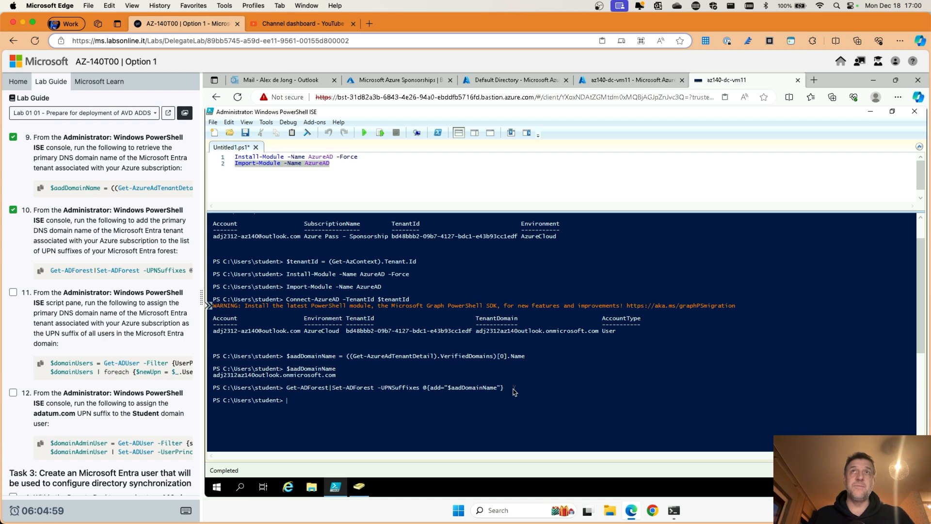
{"action": "left_click", "coordinate": [217, 488]}
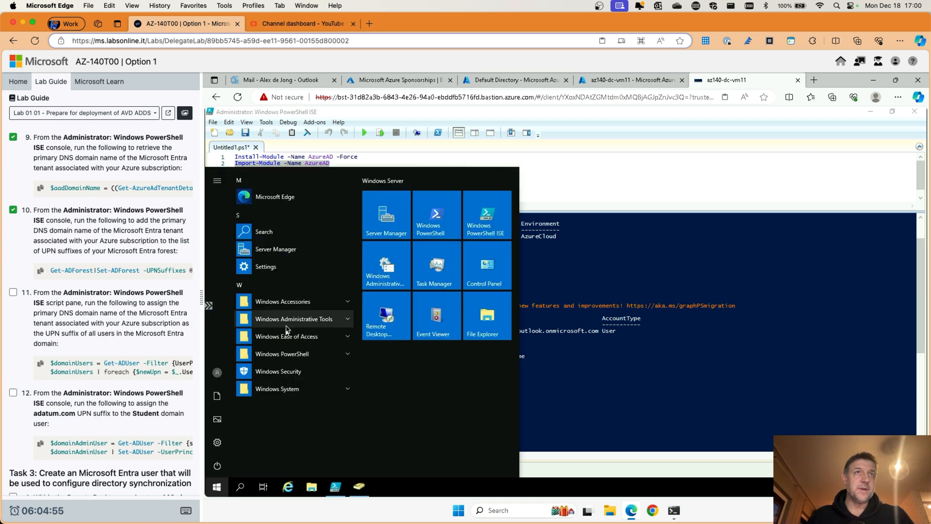
{"action": "left_click", "coordinate": [286, 321]}
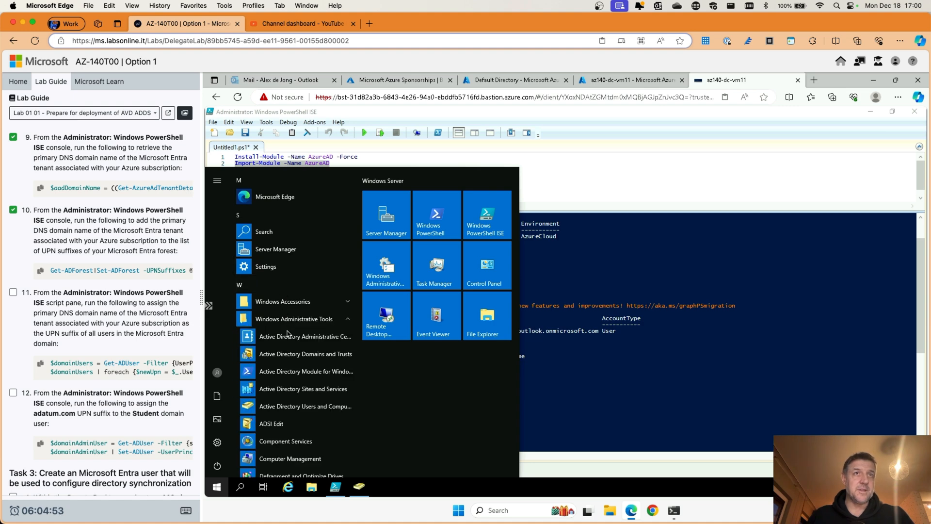
{"action": "left_click", "coordinate": [296, 354]}
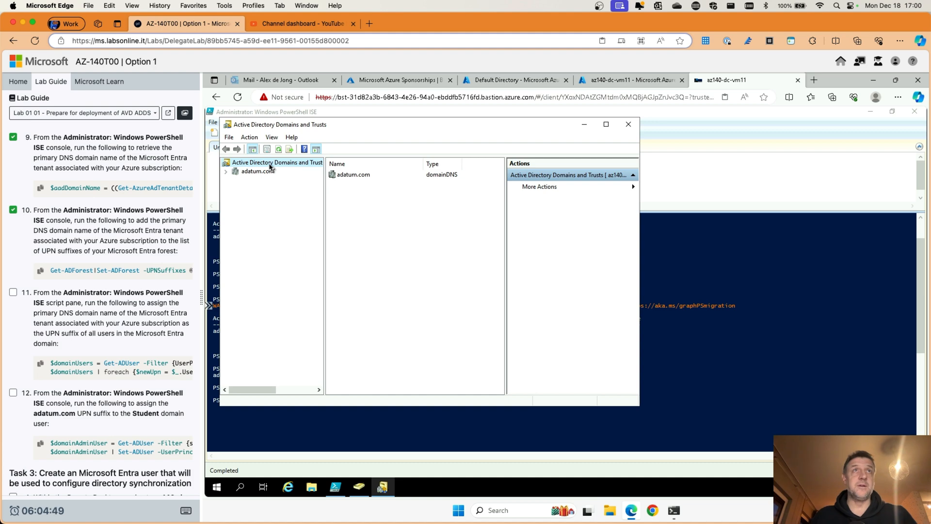
{"action": "right_click", "coordinate": [270, 164]}
{"action": "left_click", "coordinate": [294, 256]}
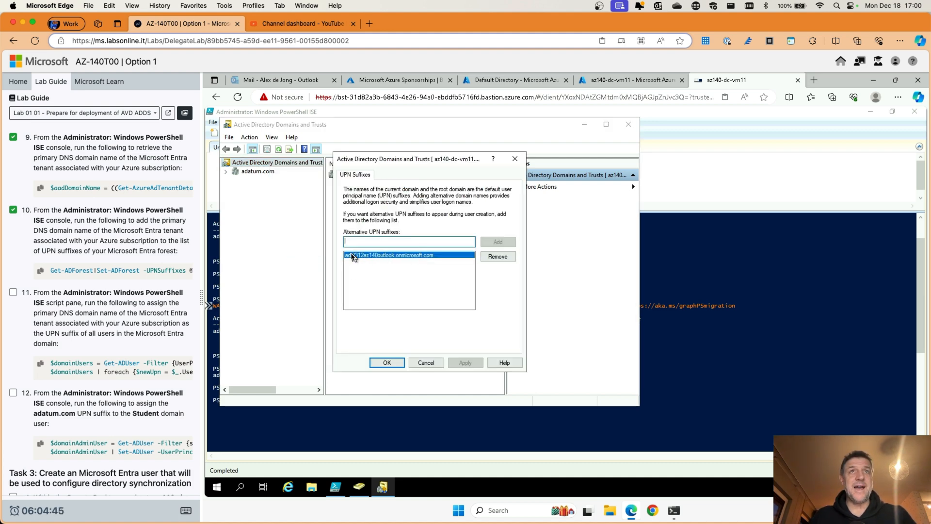
{"action": "left_click", "coordinate": [426, 362]}
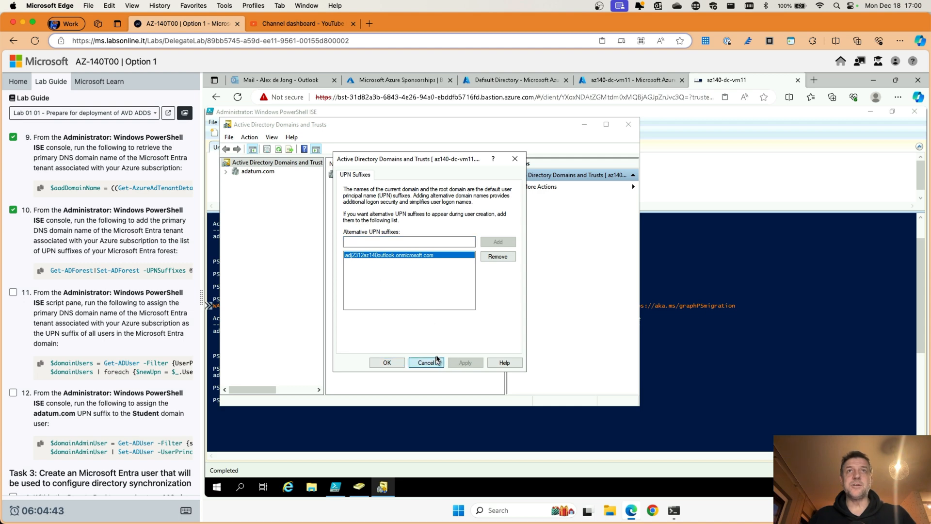
{"action": "left_click", "coordinate": [629, 126]}
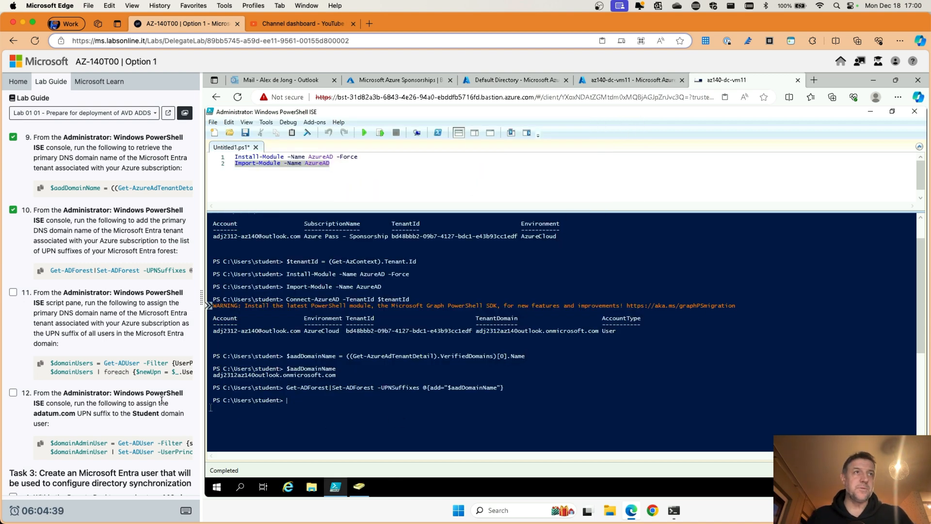
{"action": "scroll", "coordinate": [95, 331], "scroll_direction": "down", "scroll_amount": 4}
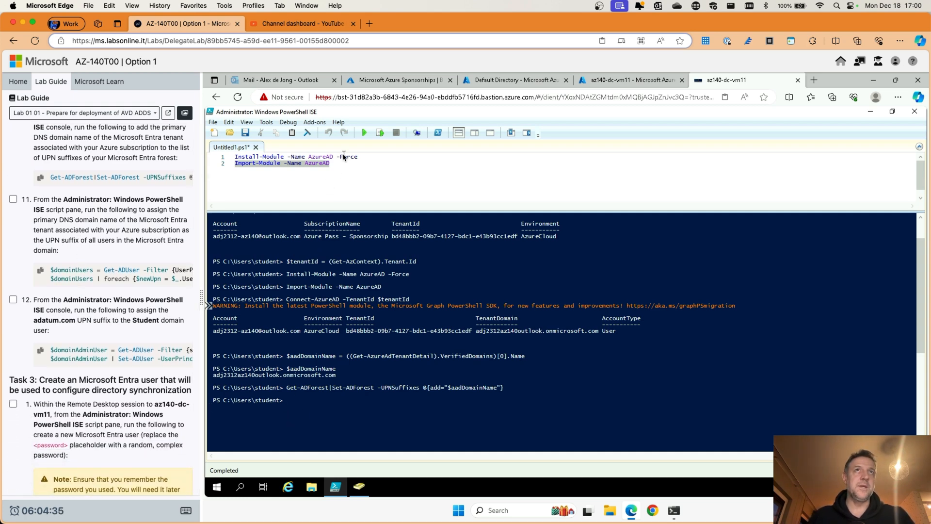
Step: Replace the script with the step-11 Get-ADUser/Set-ADUser lines, run it, then bring up ADUC
{"action": "left_click_drag", "start_coordinate": [334, 165], "coordinate": [226, 156]}
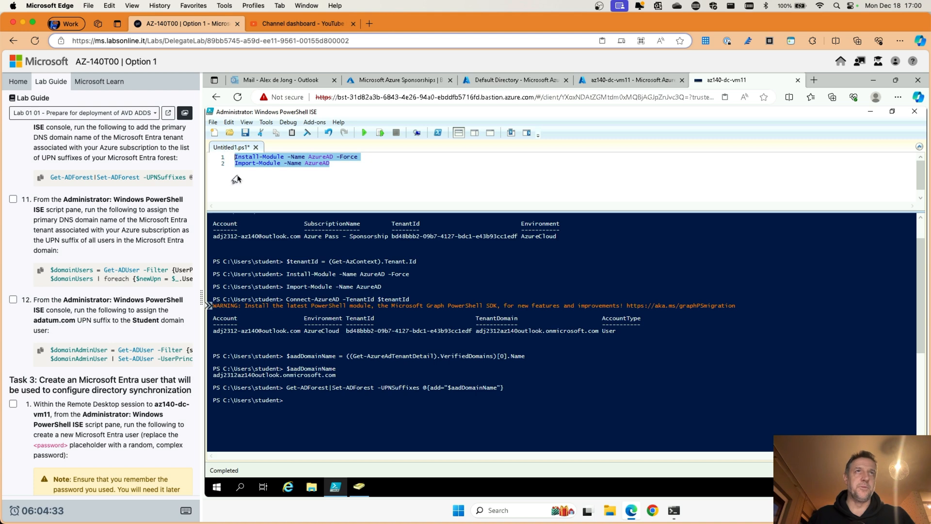
{"action": "key", "text": "Delete"}
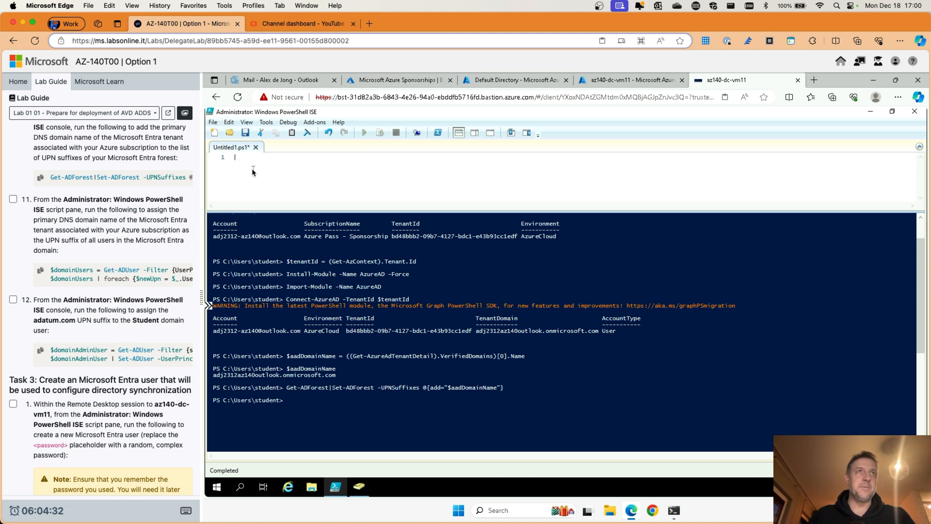
{"action": "left_click", "coordinate": [41, 271]}
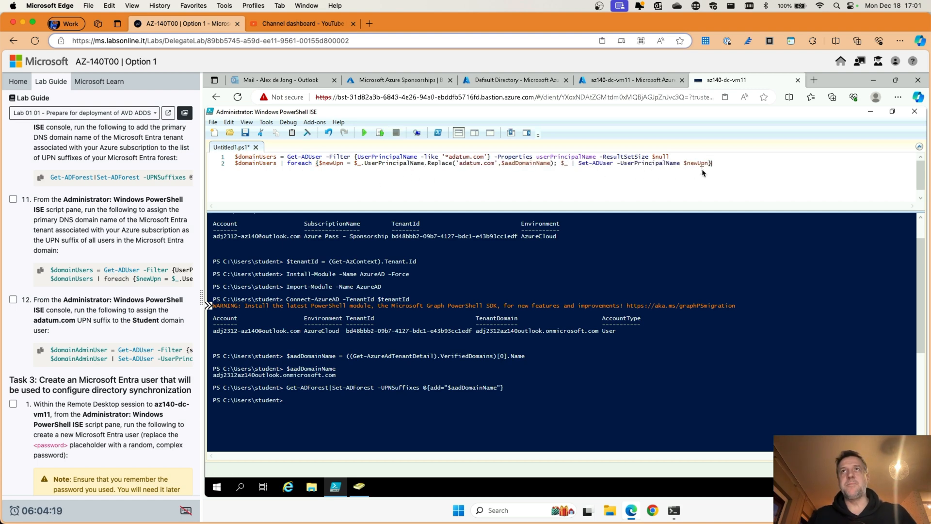
{"action": "left_click", "coordinate": [364, 133]}
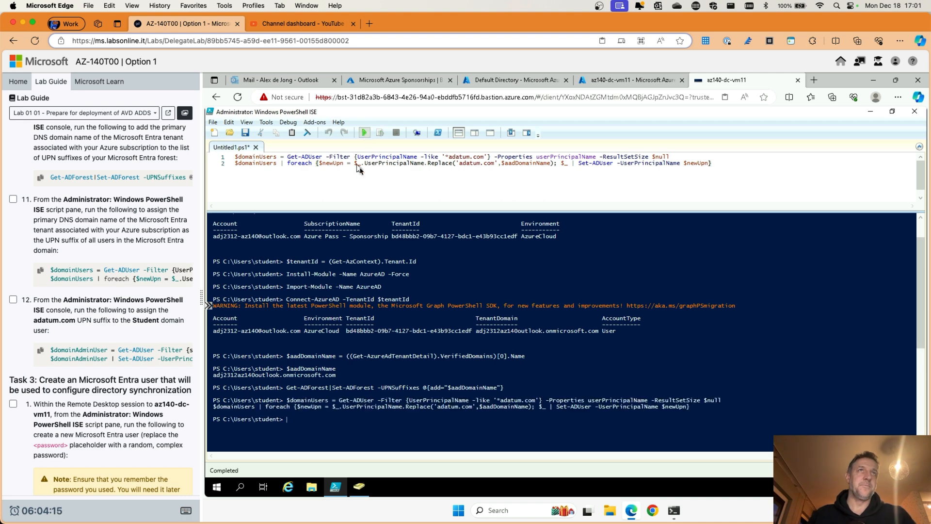
{"action": "left_click", "coordinate": [360, 487]}
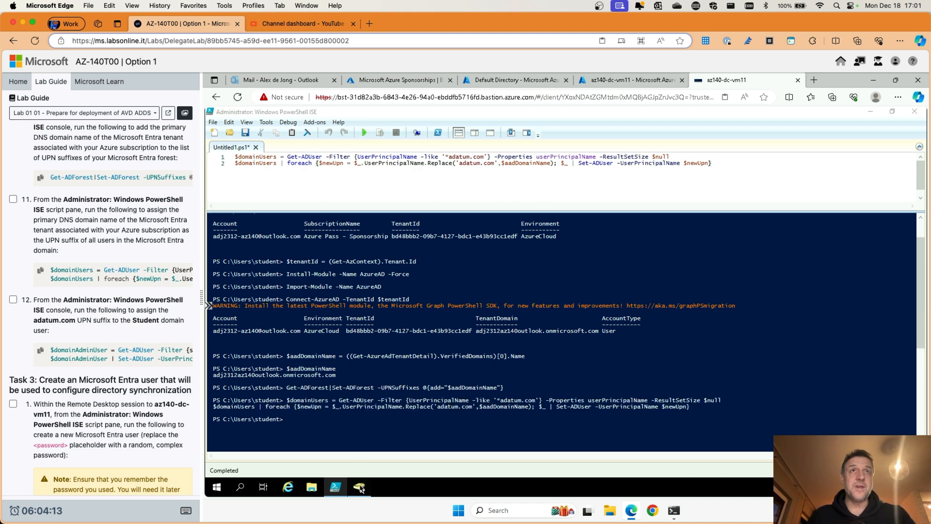
Step: Verify aduser1's Account tab shows the tenant's onmicrosoft.com logon suffix, then minimize ADUC
{"action": "left_click", "coordinate": [372, 208]}
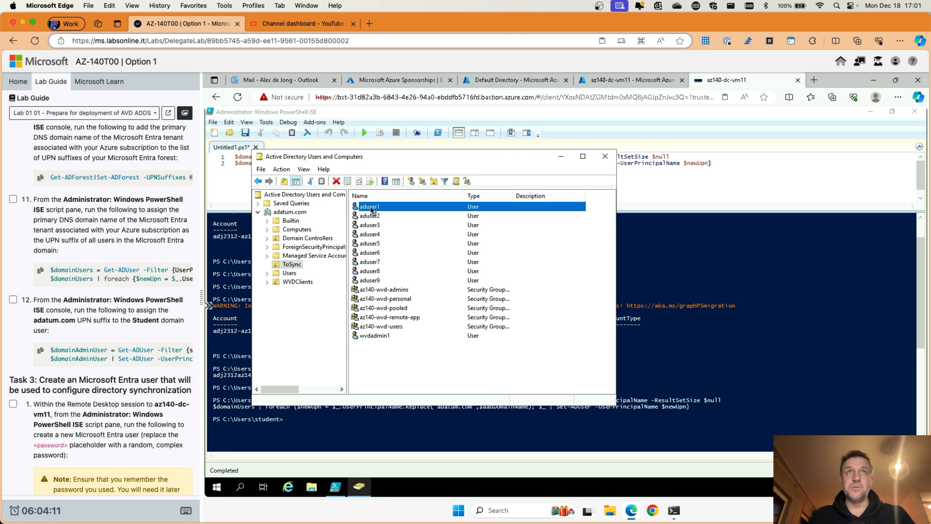
{"action": "double_click", "coordinate": [372, 207]}
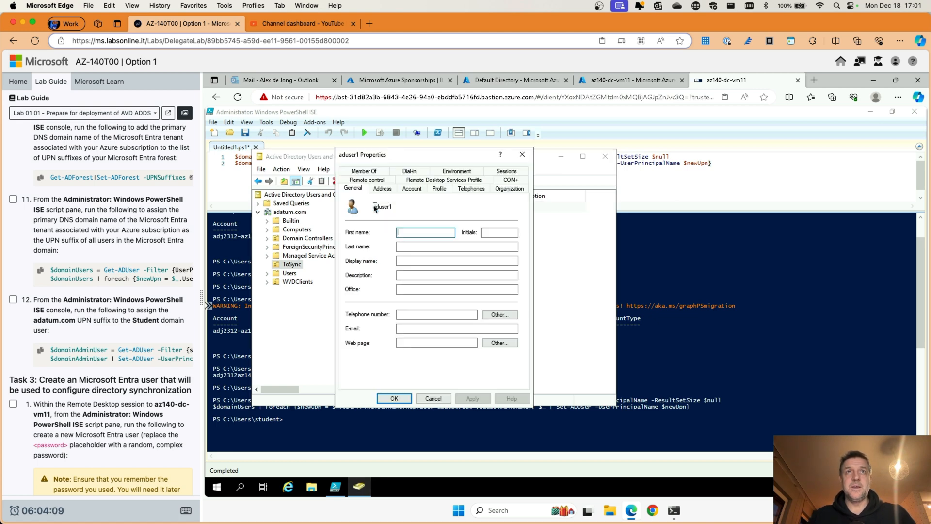
{"action": "left_click", "coordinate": [412, 189]}
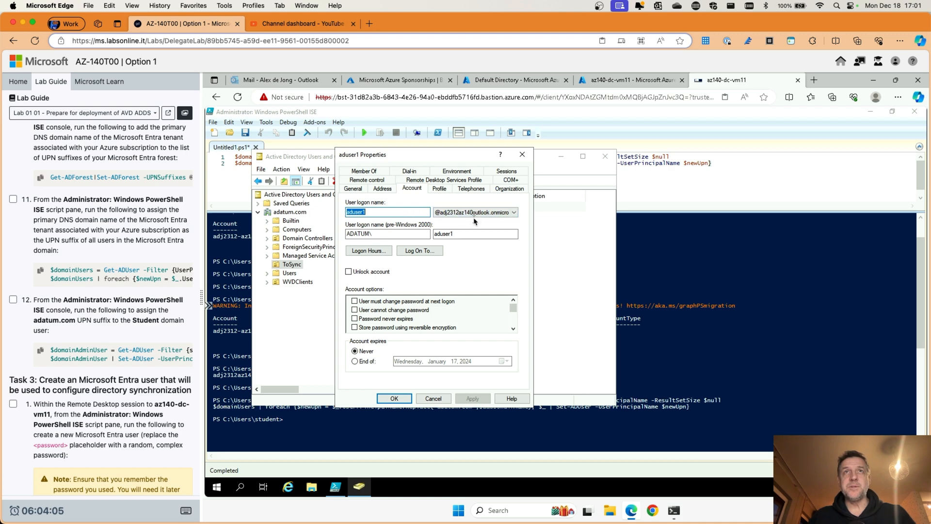
{"action": "left_click", "coordinate": [522, 154]}
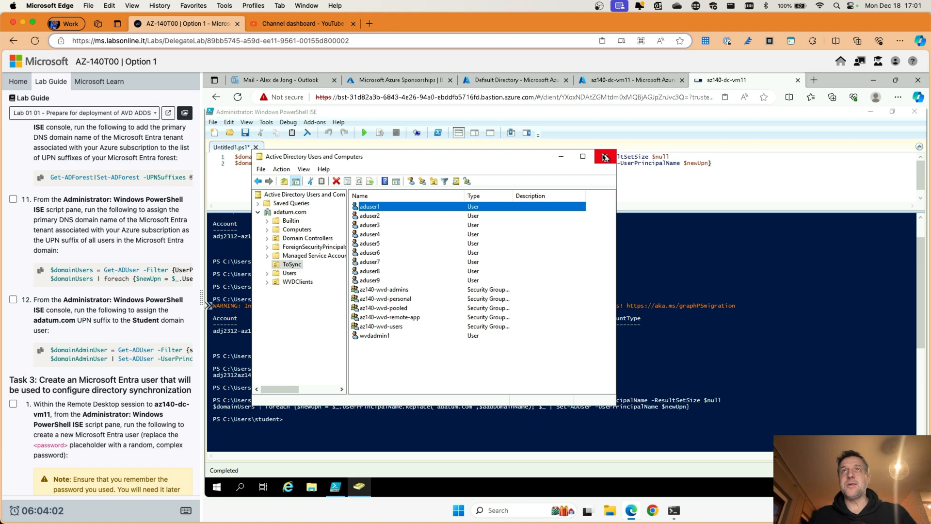
{"action": "left_click", "coordinate": [561, 157]}
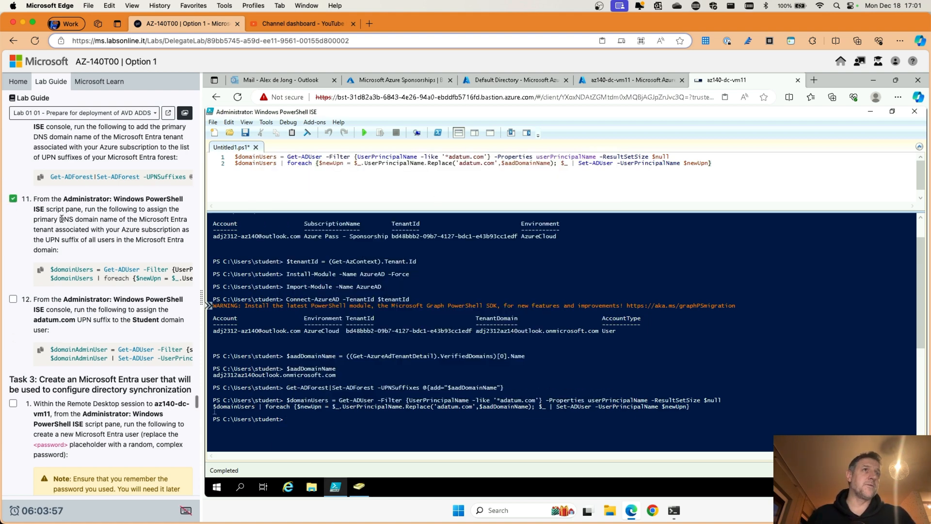
{"action": "scroll", "coordinate": [55, 247], "scroll_direction": "down", "scroll_amount": 3}
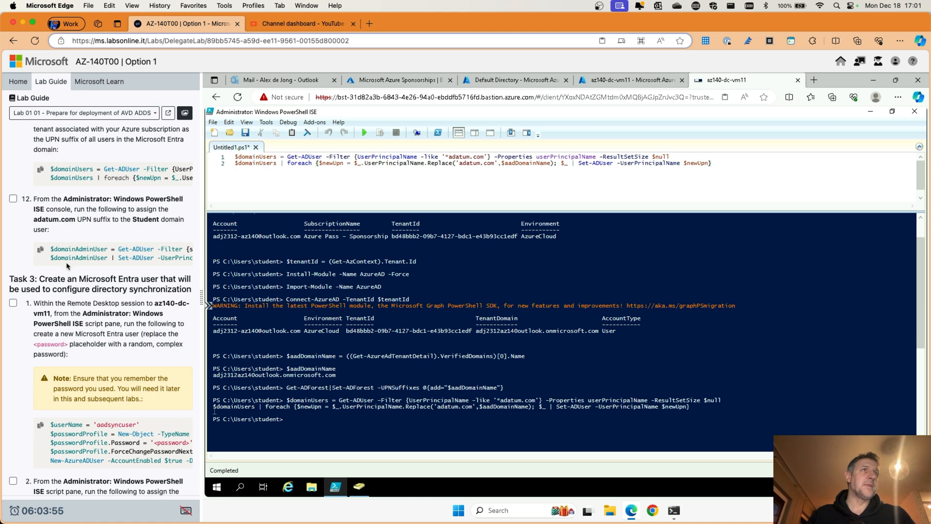
{"action": "scroll", "coordinate": [55, 206], "scroll_direction": "up", "scroll_amount": 2}
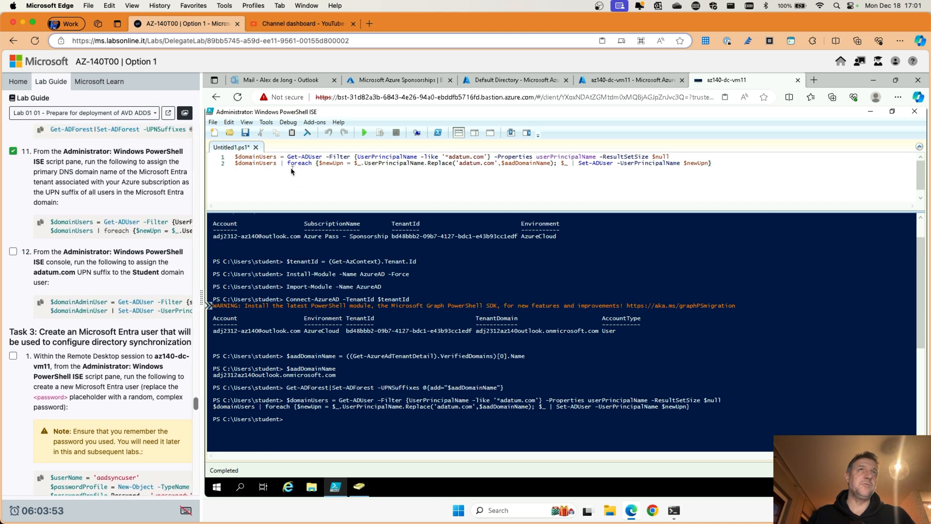
{"action": "scroll", "coordinate": [114, 285], "scroll_direction": "down", "scroll_amount": 1}
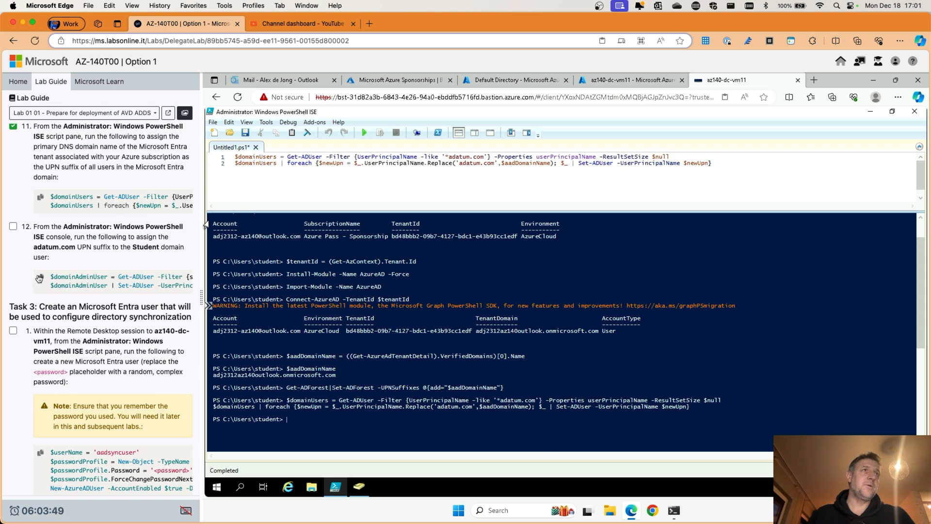
{"action": "left_click_drag", "start_coordinate": [714, 163], "coordinate": [205, 162]}
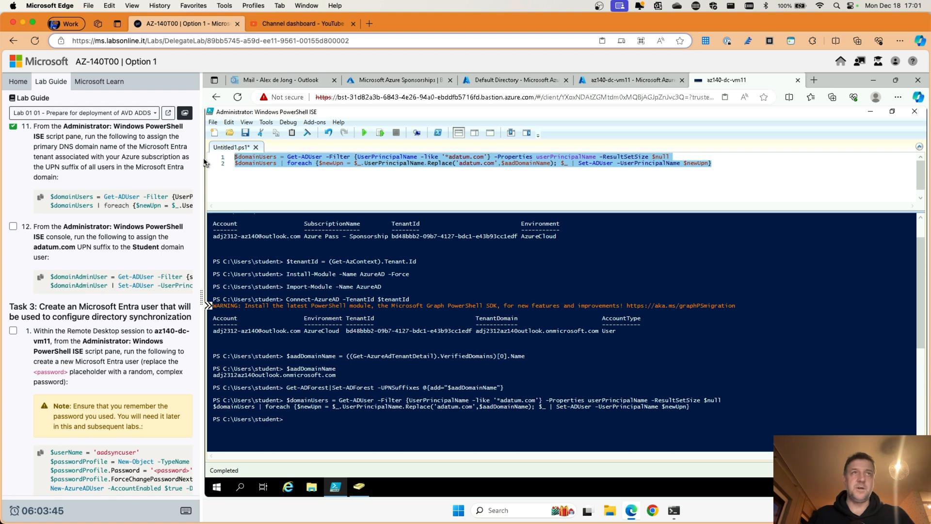
{"action": "key", "text": "BackSpace"}
{"action": "left_click", "coordinate": [40, 279]}
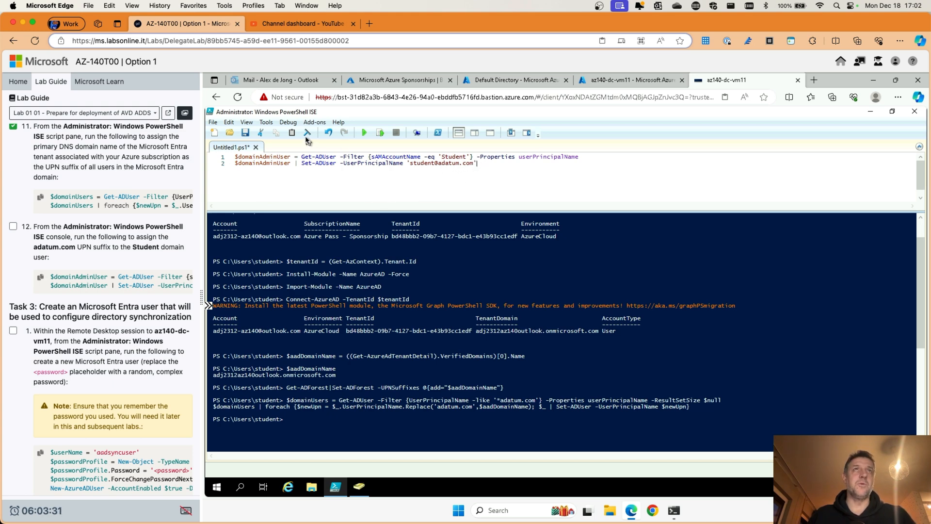
{"action": "left_click", "coordinate": [365, 133]}
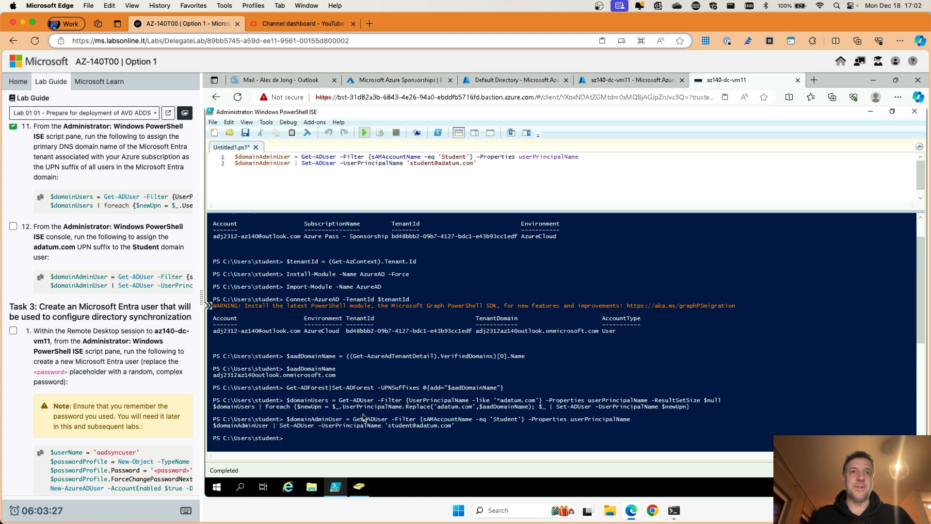
Step: Tick lab step 12 and clear both script lines from the editor
{"action": "scroll", "coordinate": [369, 340], "scroll_direction": "down", "scroll_amount": 5}
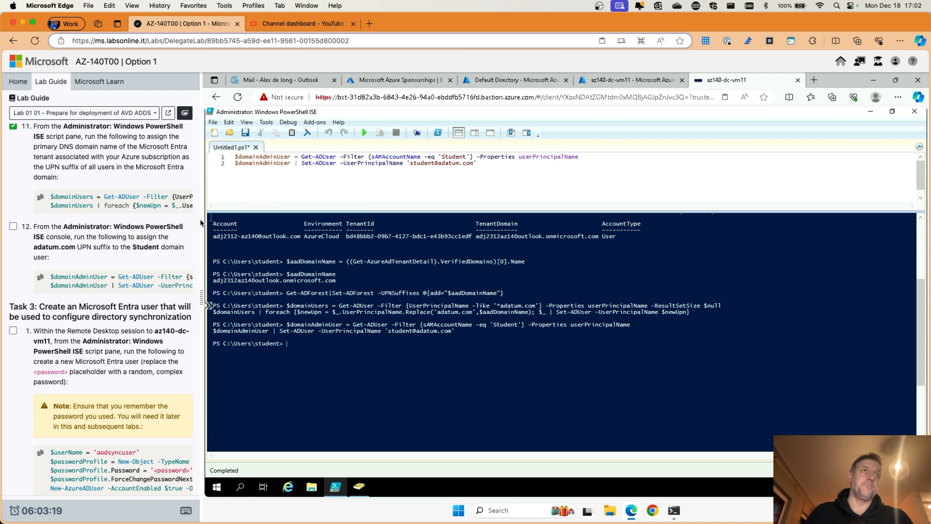
{"action": "left_click", "coordinate": [13, 227]}
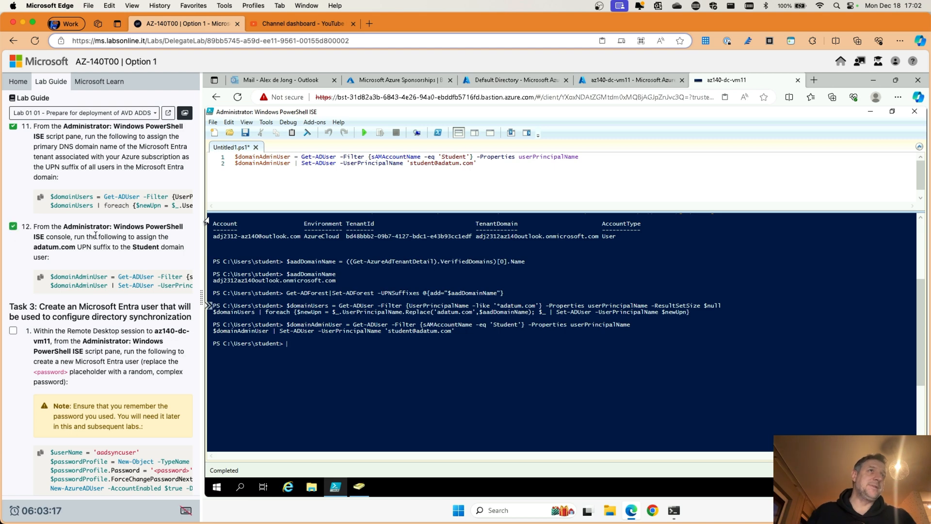
{"action": "scroll", "coordinate": [97, 238], "scroll_direction": "down", "scroll_amount": 2}
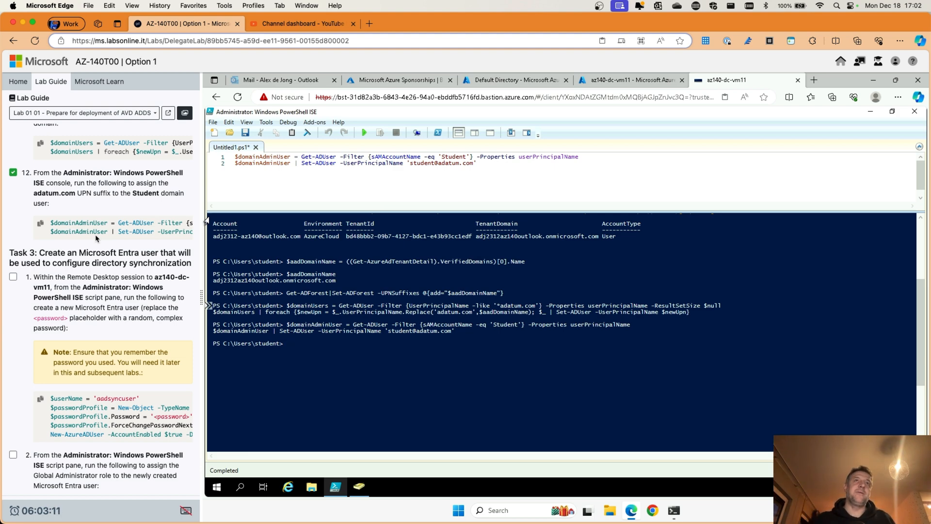
{"action": "left_click_drag", "start_coordinate": [477, 163], "coordinate": [229, 157]}
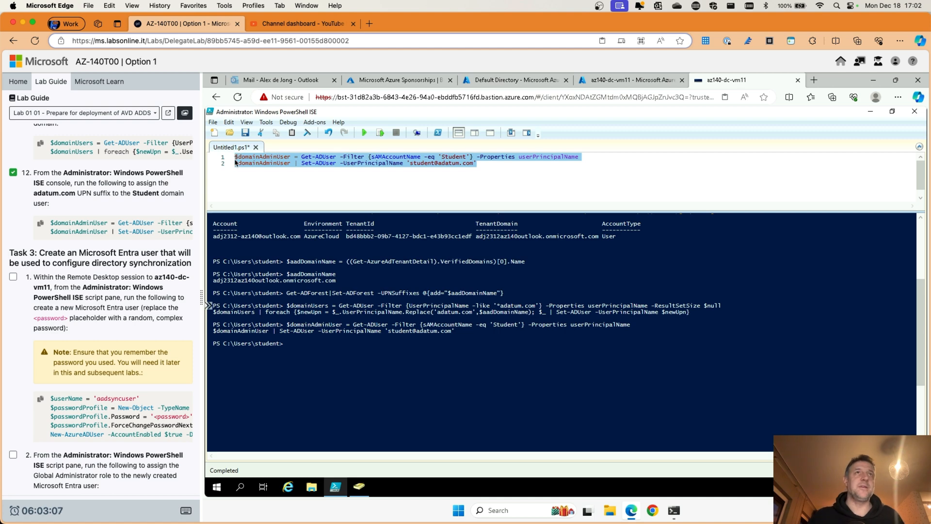
{"action": "key", "text": "Delete"}
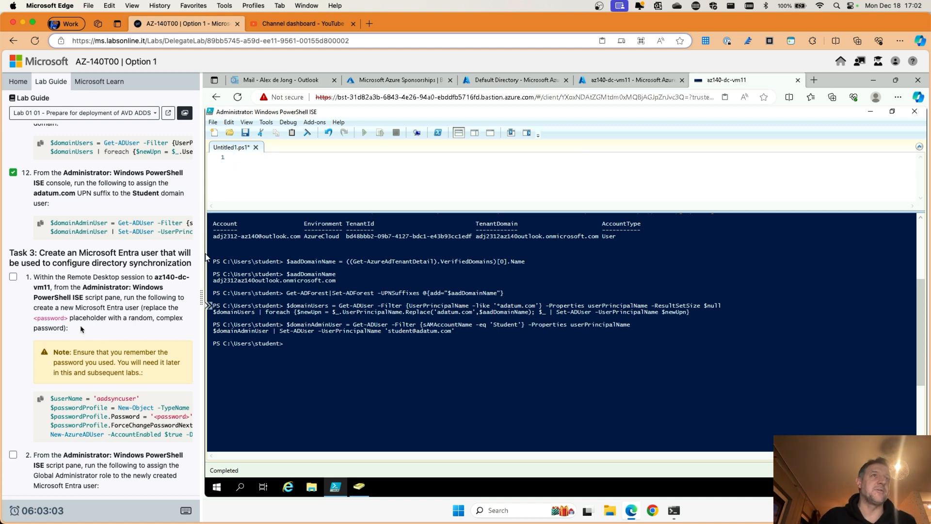
Step: Paste the New-AzureADUser script, replace the password placeholder, and run it to create aadsyncuser
{"action": "scroll", "coordinate": [97, 326], "scroll_direction": "down", "scroll_amount": 3}
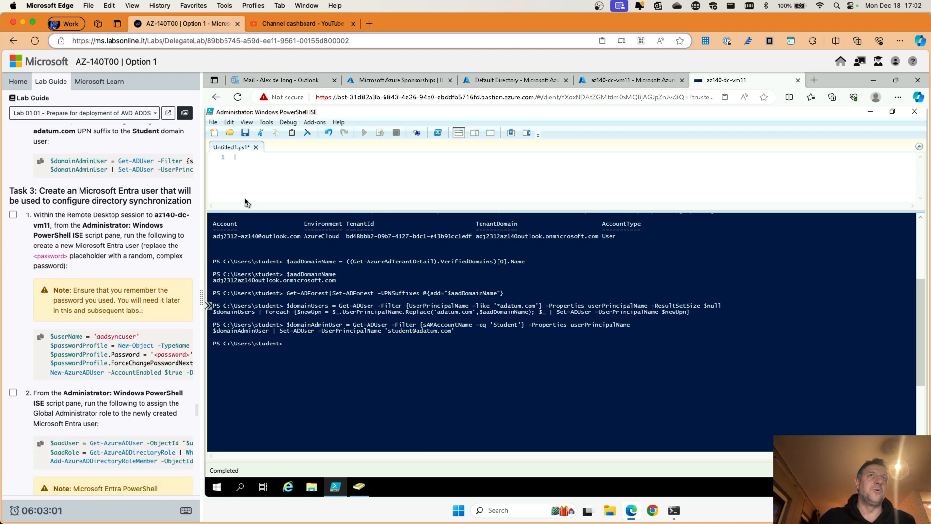
{"action": "left_click", "coordinate": [41, 337]}
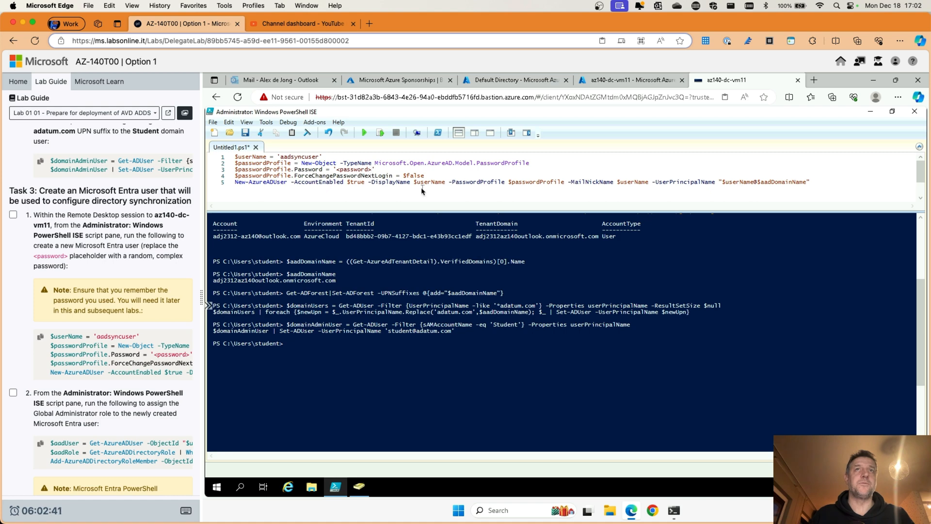
{"action": "key", "text": "BackSpace"}
{"action": "key", "text": "BackSpace"}
{"action": "key", "text": "BackSpace"}
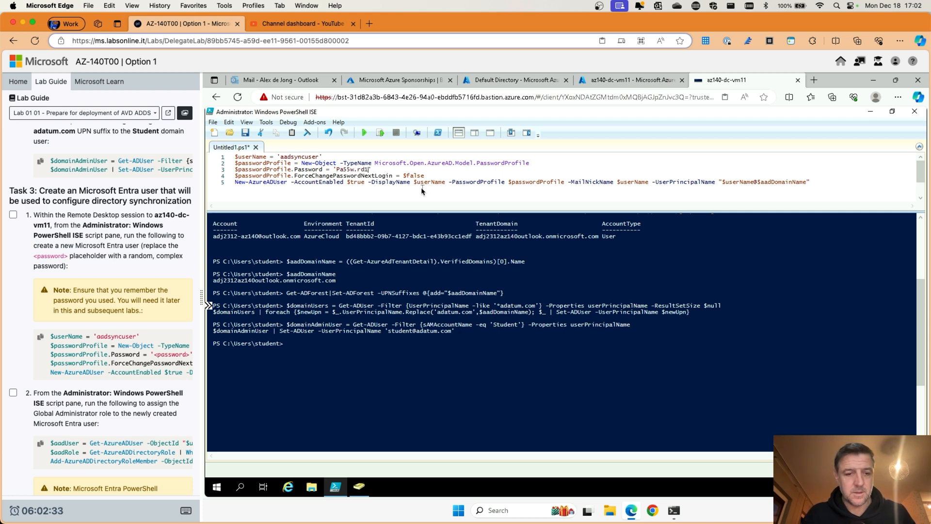
{"action": "left_click", "coordinate": [364, 133]}
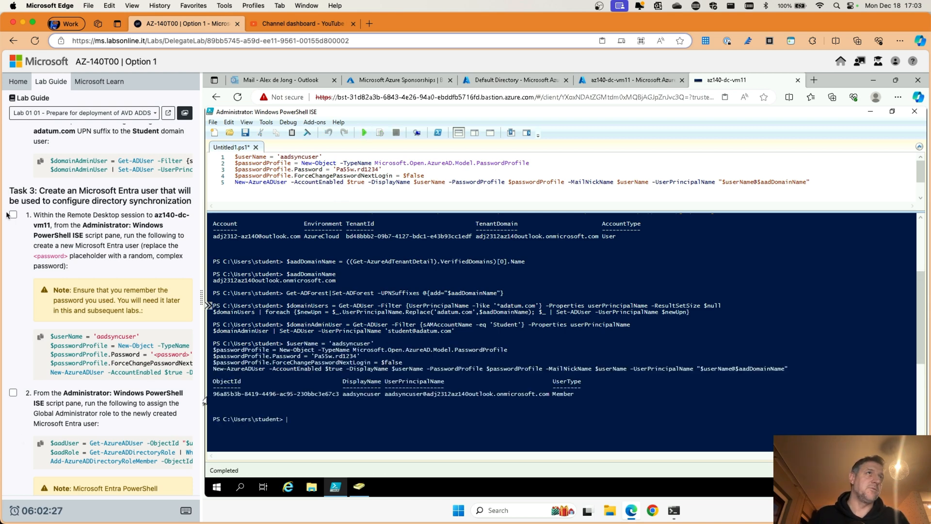
Step: Replace the five user-creation lines with the Global Administrator role-assignment script
{"action": "scroll", "coordinate": [103, 305], "scroll_direction": "down", "scroll_amount": 3}
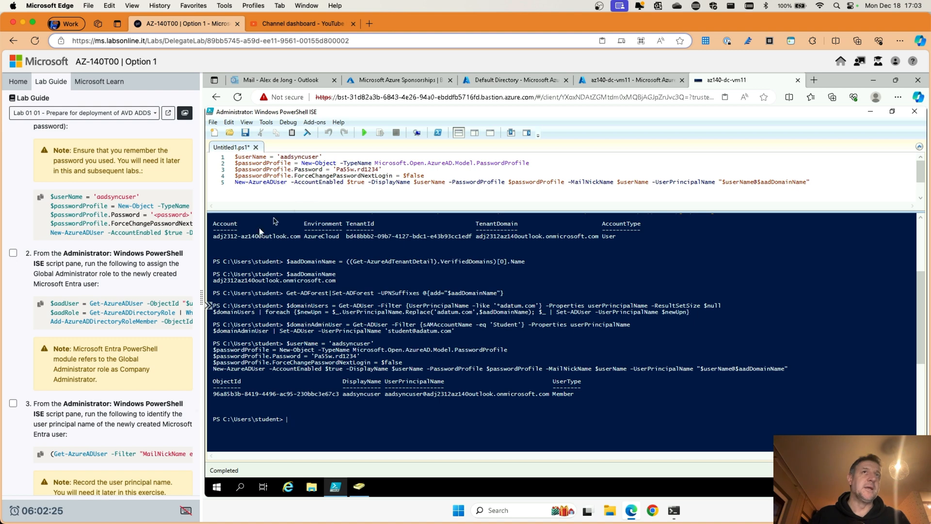
{"action": "left_click_drag", "start_coordinate": [809, 182], "coordinate": [234, 159]}
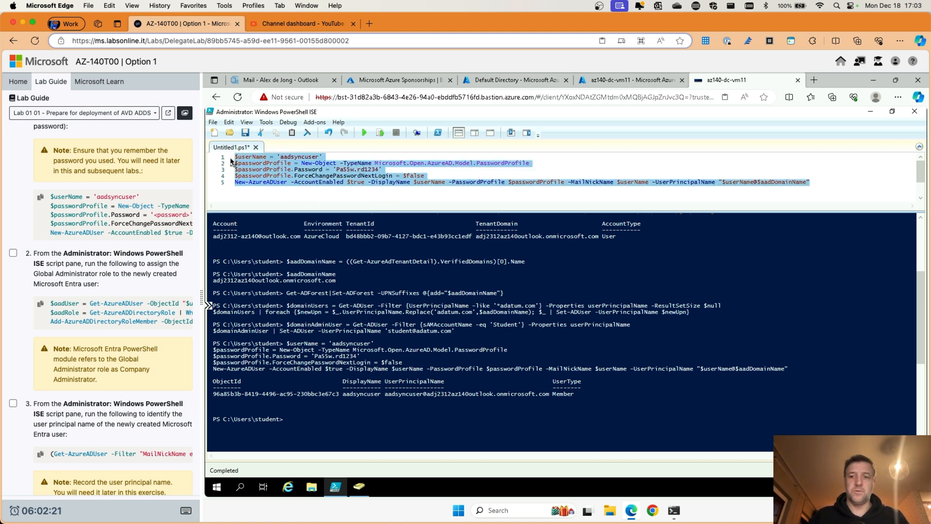
{"action": "key", "text": "Delete"}
{"action": "left_click", "coordinate": [42, 305]}
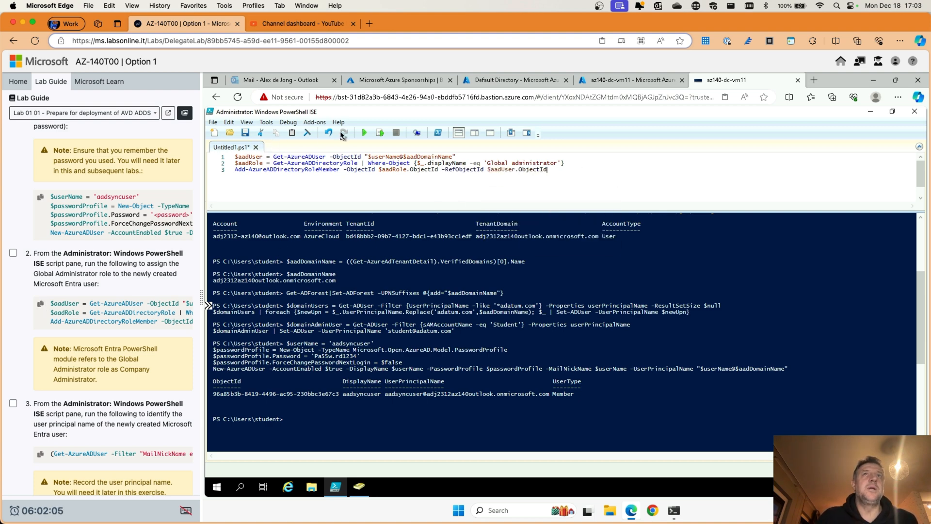
Step: Run the script assigning aadsyncuser the Global Administrator role
{"action": "left_click", "coordinate": [364, 133]}
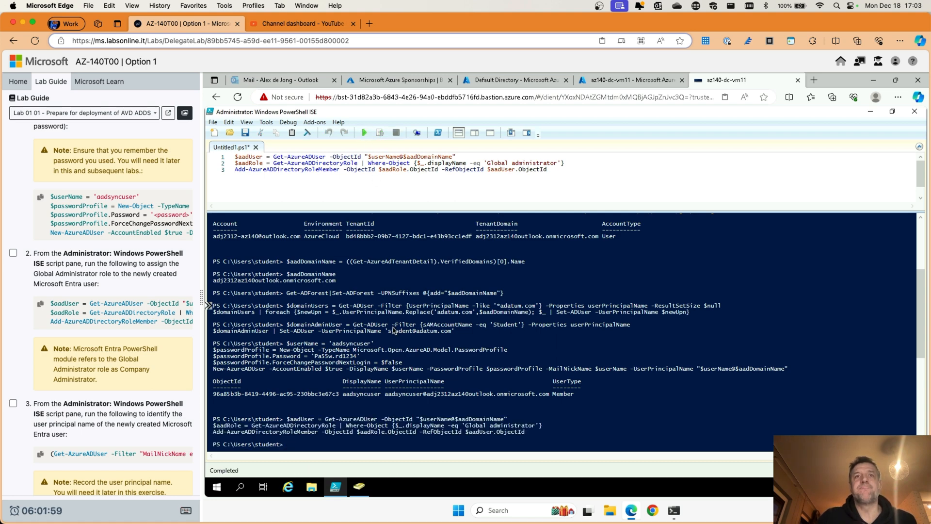
{"action": "scroll", "coordinate": [366, 349], "scroll_direction": "down", "scroll_amount": 2}
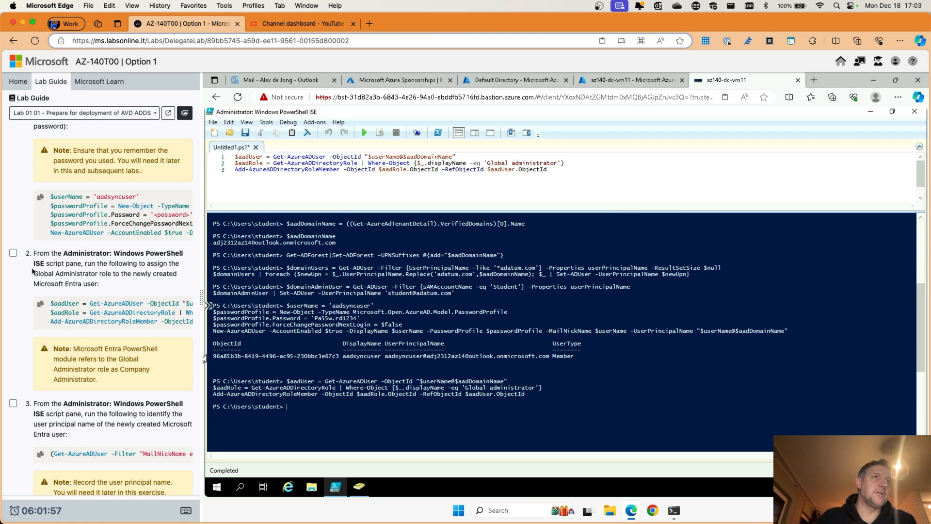
{"action": "left_click", "coordinate": [13, 253]}
{"action": "scroll", "coordinate": [110, 288], "scroll_direction": "down", "scroll_amount": 5}
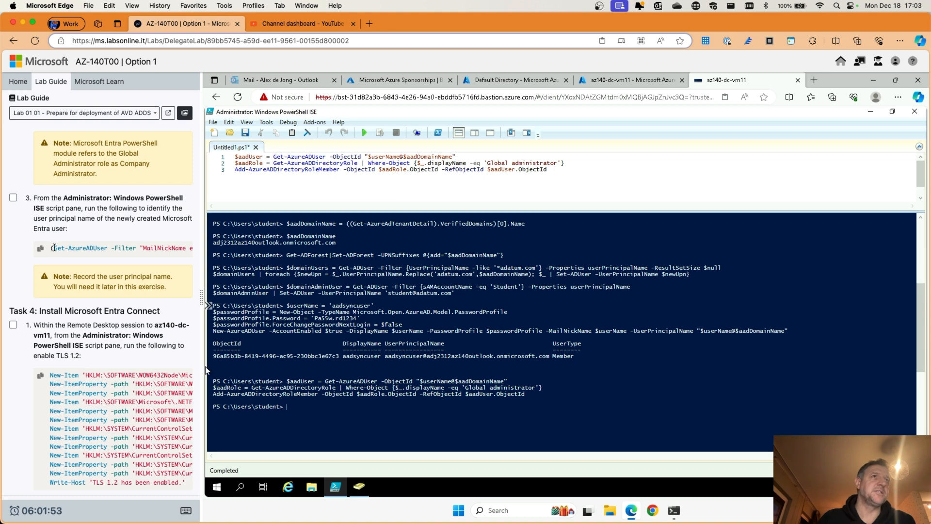
Step: Query aadsyncuser's user principal name with Get-AzureADUser, then clear the console with cls
{"action": "left_click", "coordinate": [36, 250]}
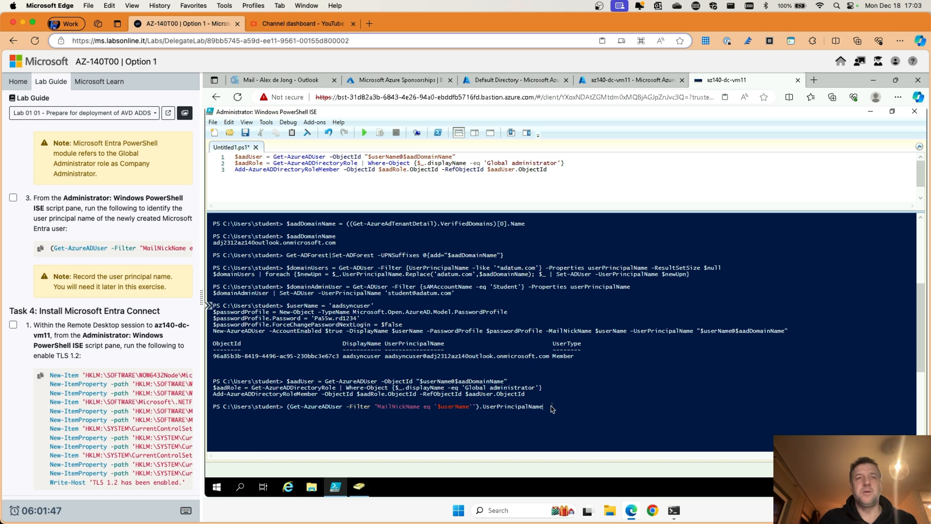
{"action": "key", "text": "Return"}
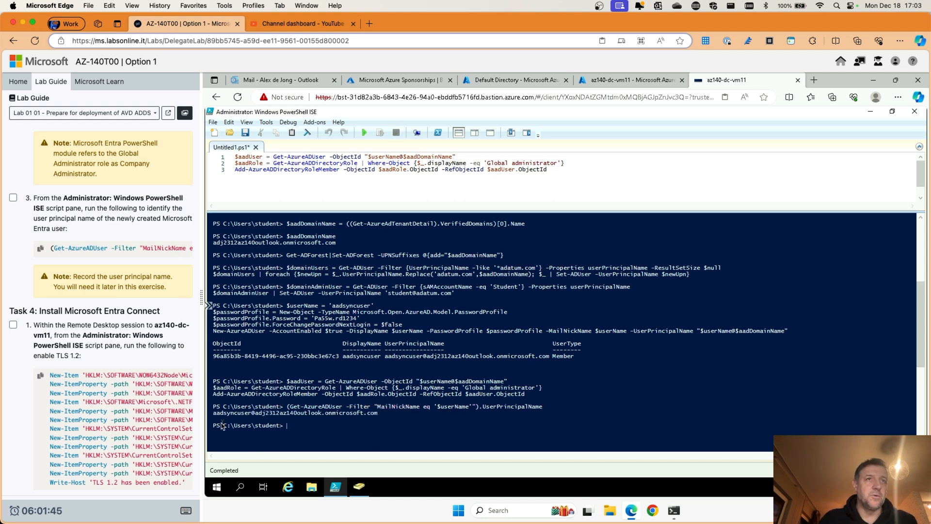
{"action": "double_click", "coordinate": [270, 413]}
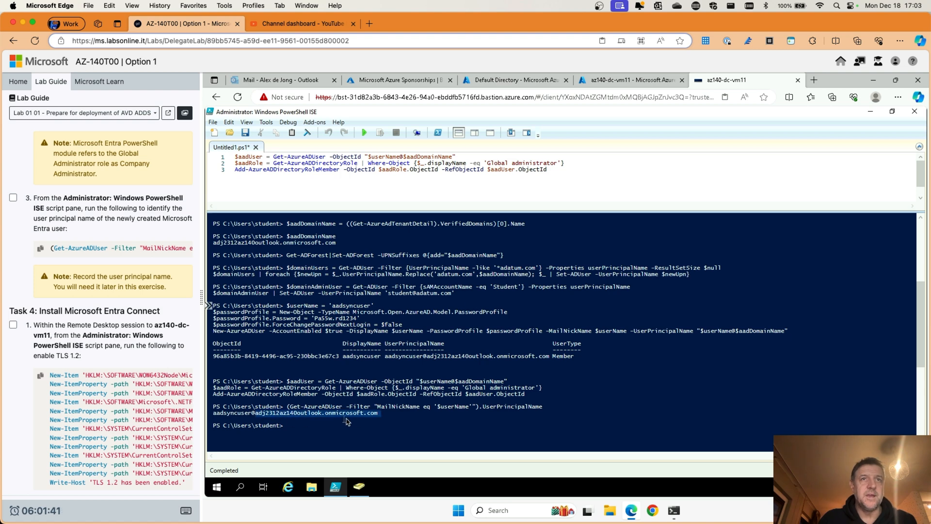
{"action": "left_click", "coordinate": [405, 418]}
{"action": "left_click", "coordinate": [310, 429]}
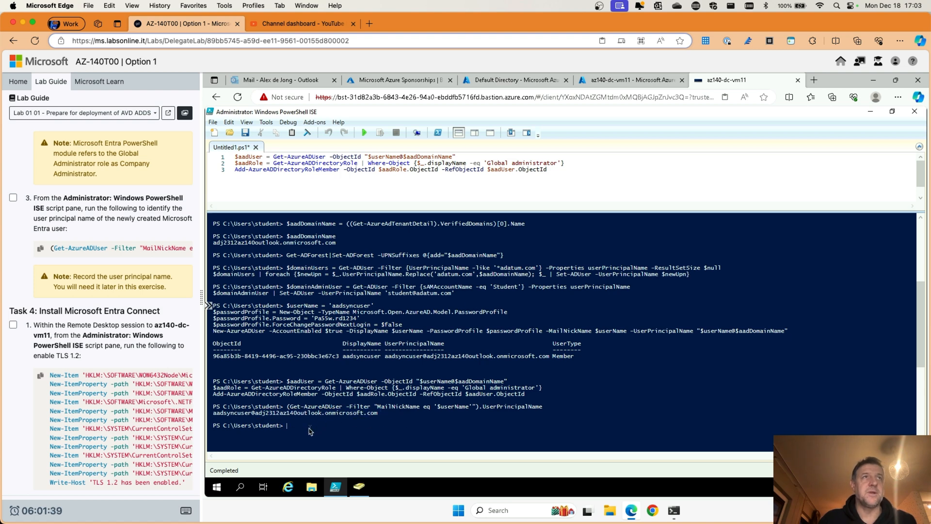
{"action": "scroll", "coordinate": [127, 263], "scroll_direction": "down", "scroll_amount": 2}
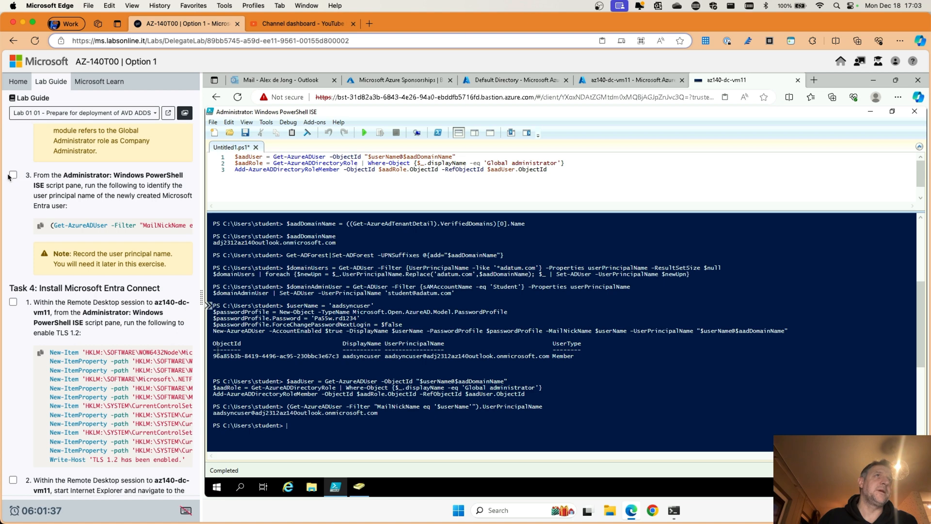
{"action": "scroll", "coordinate": [18, 180], "scroll_direction": "down", "scroll_amount": 5}
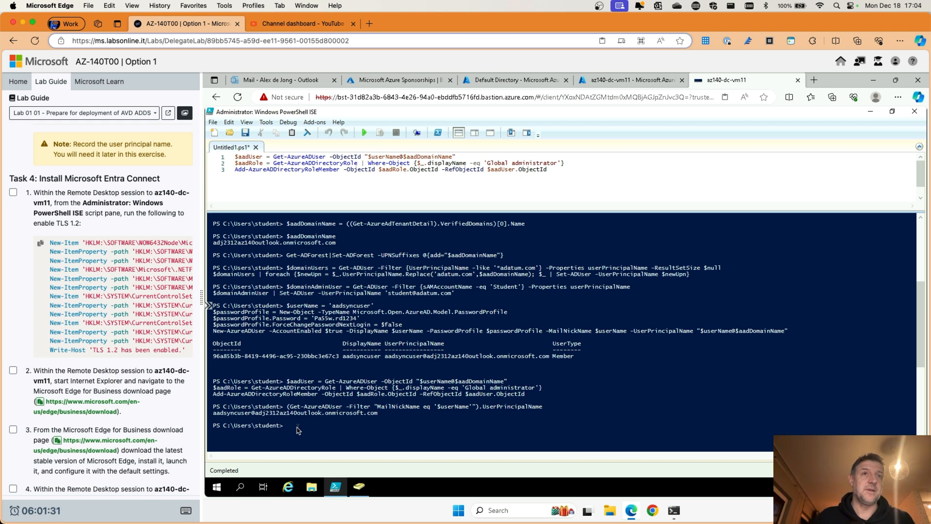
{"action": "type", "text": "cls"}
{"action": "key", "text": "Return"}
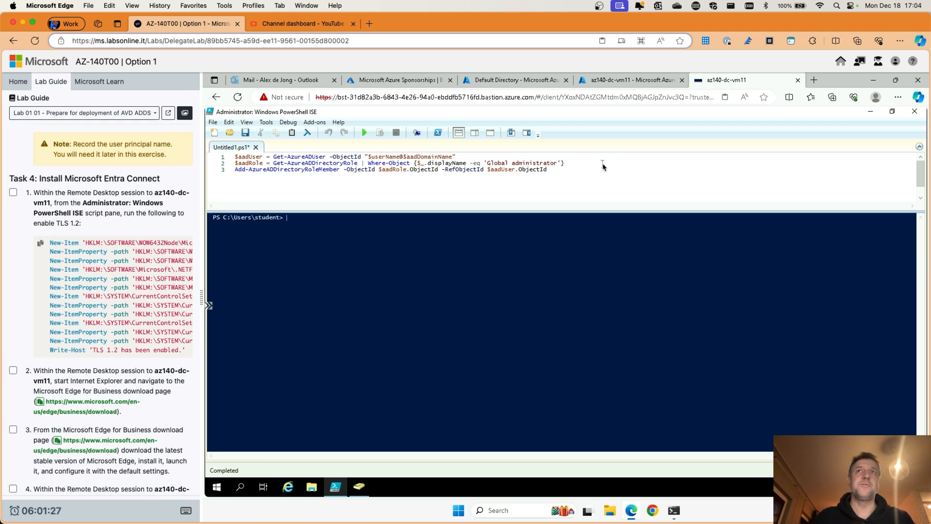
Step: Swap the role-assignment lines for the 13-line TLS 1.2 registry script and run it
{"action": "left_click_drag", "start_coordinate": [561, 173], "coordinate": [205, 161]}
{"action": "key", "text": "Delete"}
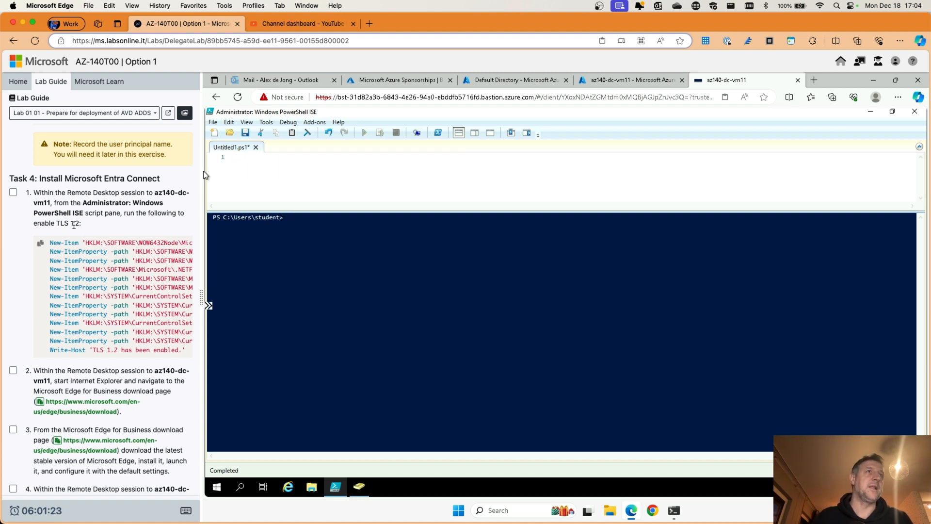
{"action": "left_click", "coordinate": [39, 244]}
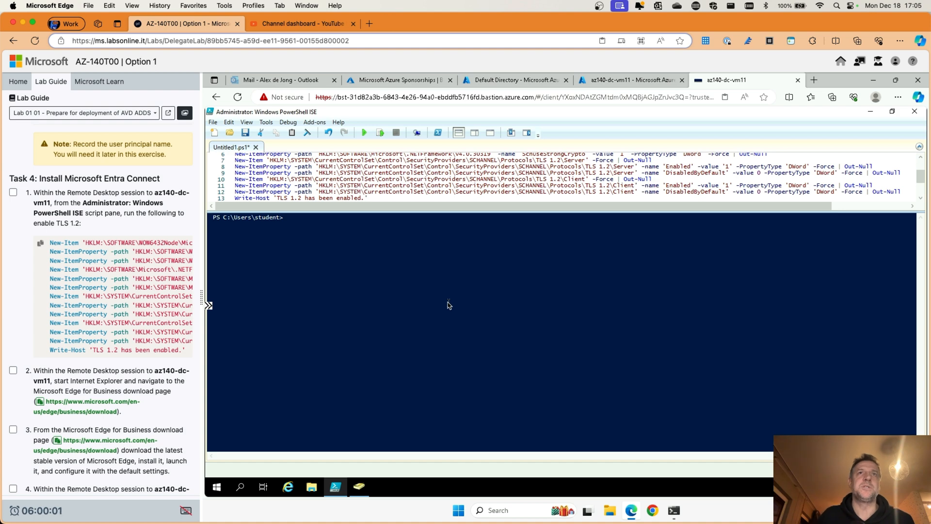
{"action": "left_click", "coordinate": [365, 133]}
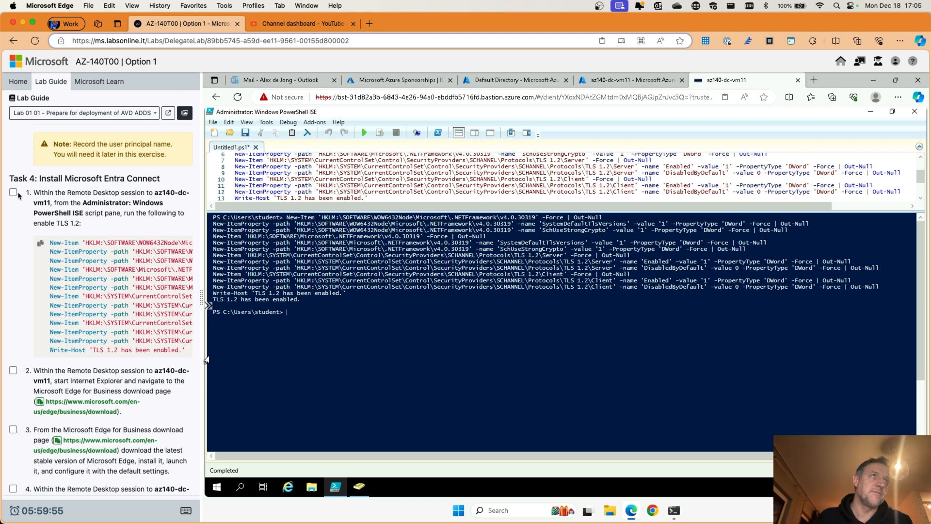
{"action": "scroll", "coordinate": [32, 223], "scroll_direction": "down", "scroll_amount": 3}
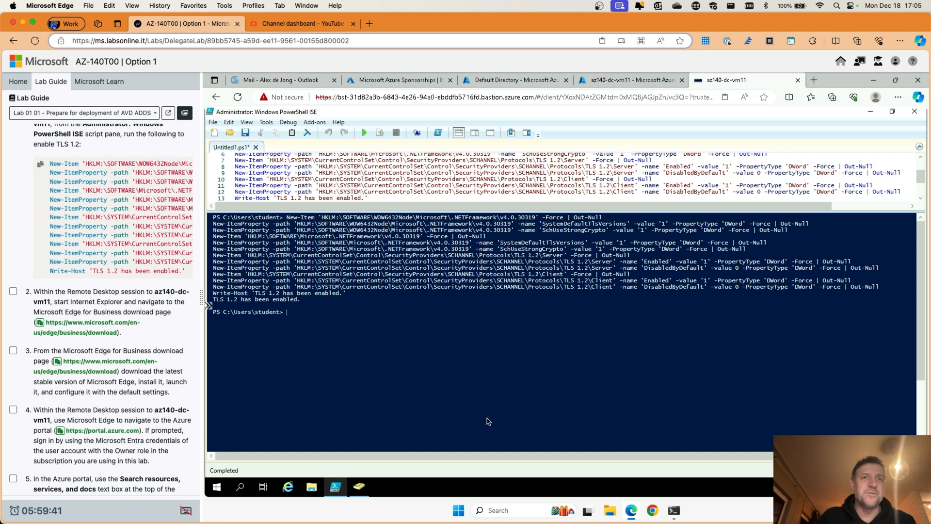
Step: Accept Internet Explorer 11's recommended settings and maximize its window
{"action": "left_click", "coordinate": [871, 113]}
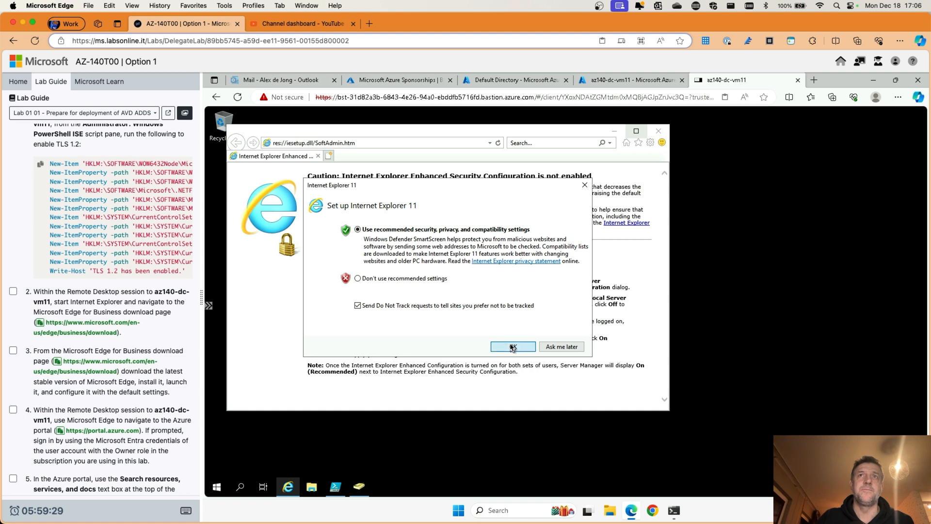
{"action": "left_click", "coordinate": [512, 347]}
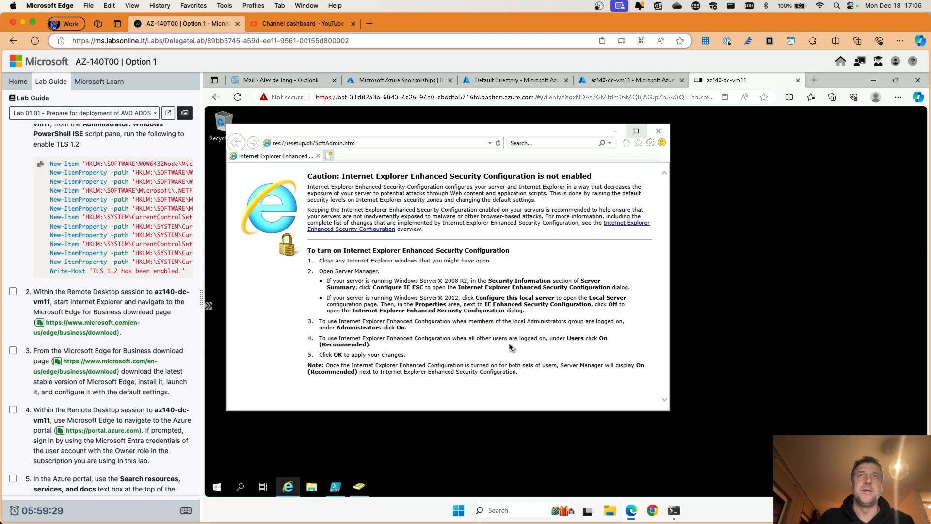
{"action": "left_click", "coordinate": [636, 131]}
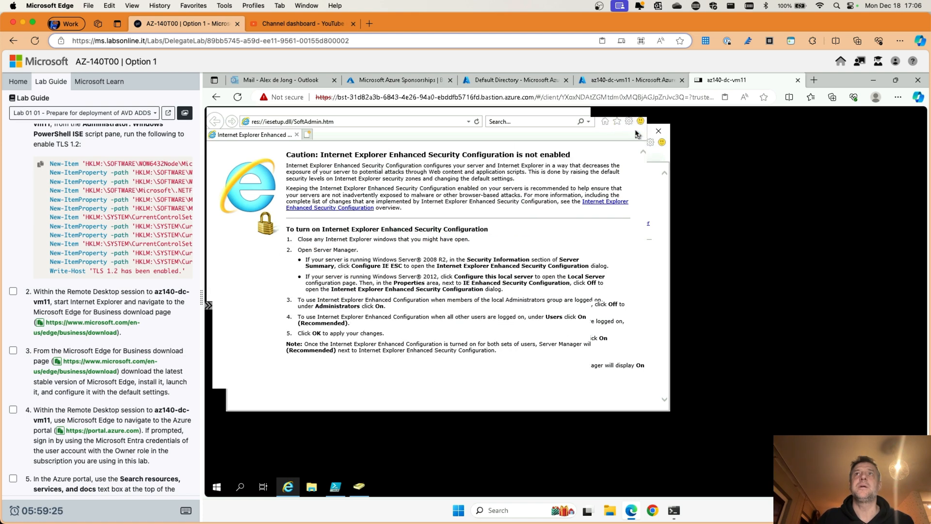
Step: Open the Edge for Business page, accept and download Edge, and run the installer
{"action": "left_click", "coordinate": [365, 126]}
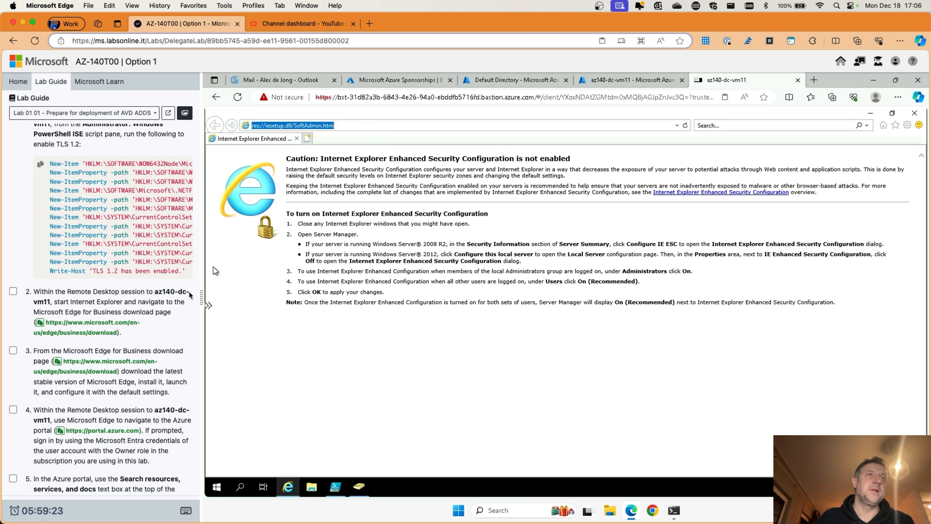
{"action": "left_click", "coordinate": [92, 323]}
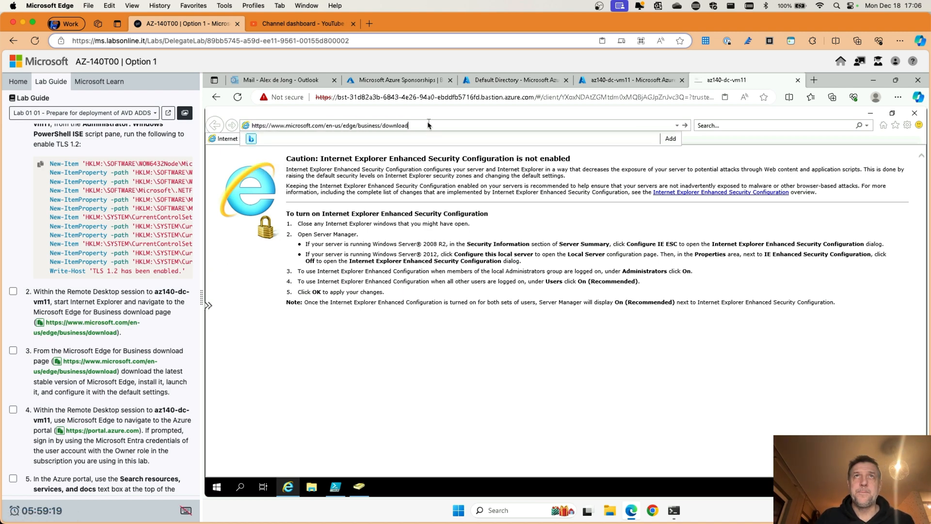
{"action": "key", "text": "Return"}
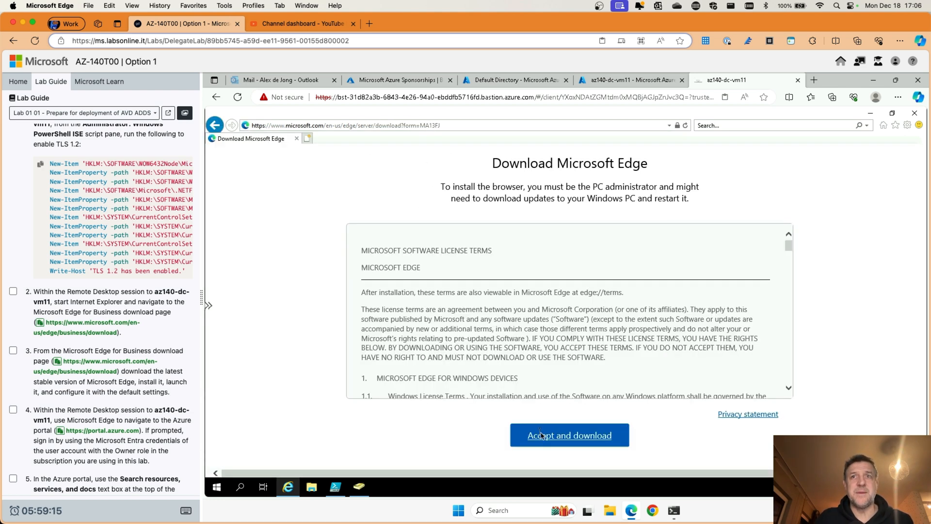
{"action": "left_click", "coordinate": [541, 435]}
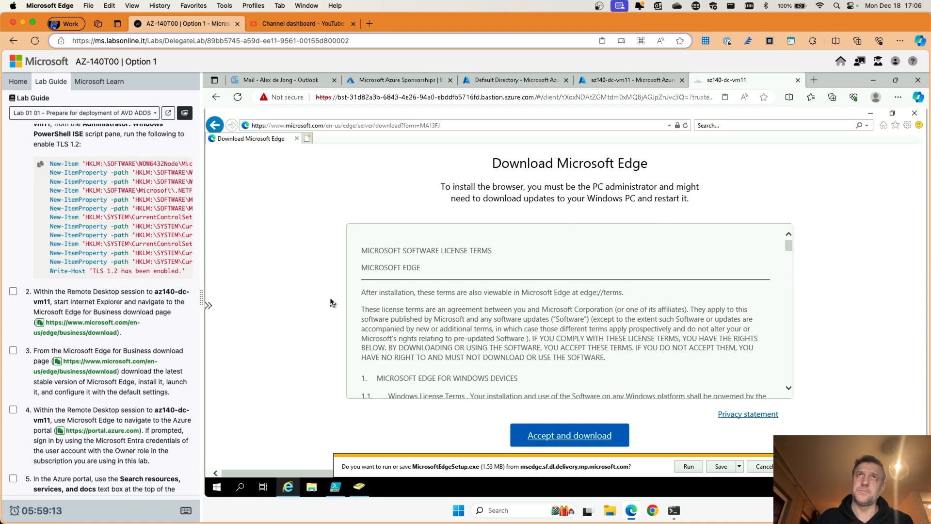
{"action": "left_click", "coordinate": [689, 467]}
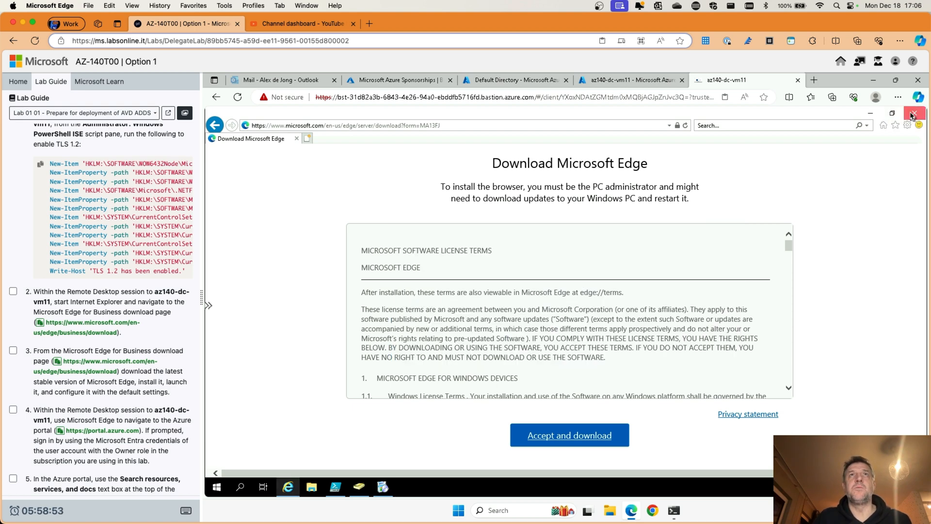
Step: Close Internet Explorer, move the Edge installer aside, and wait for installation to finish
{"action": "left_click", "coordinate": [913, 116]}
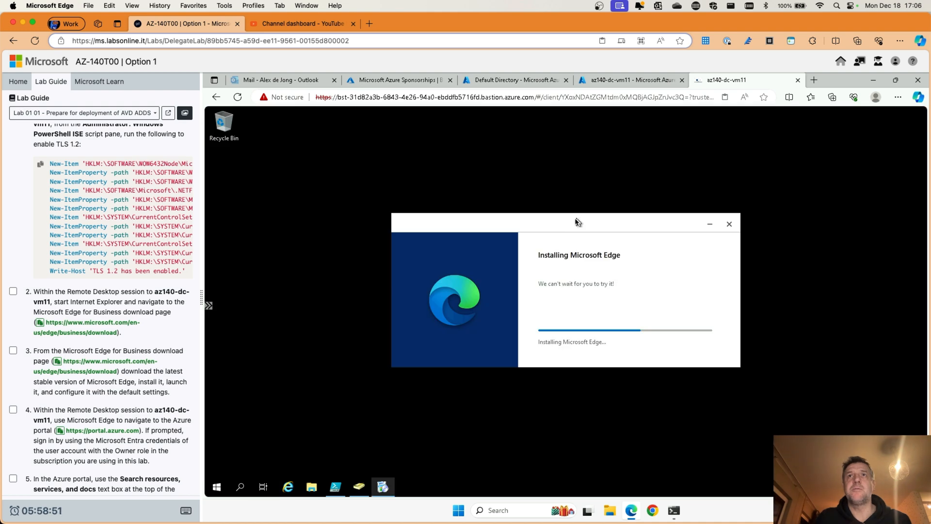
{"action": "left_click_drag", "start_coordinate": [547, 222], "coordinate": [542, 182]}
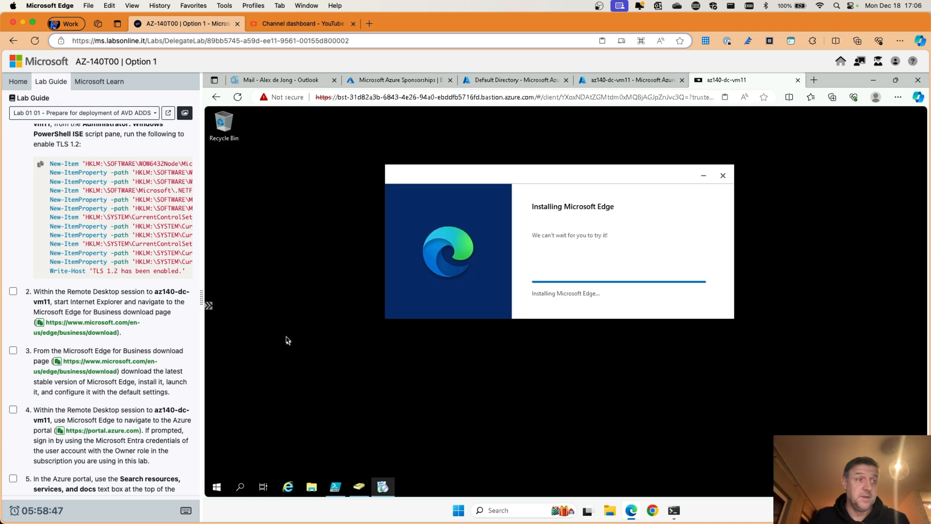
{"action": "scroll", "coordinate": [72, 199], "scroll_direction": "down", "scroll_amount": 5}
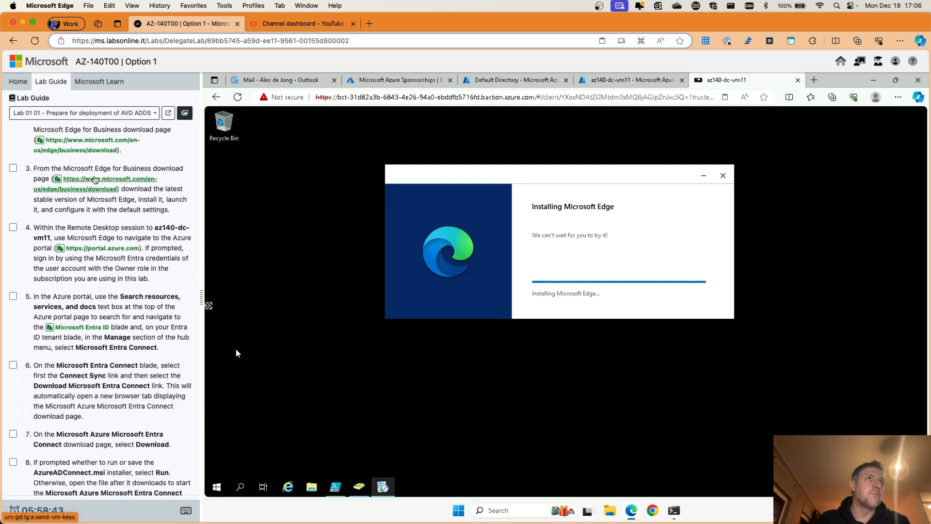
{"action": "scroll", "coordinate": [83, 185], "scroll_direction": "up", "scroll_amount": 1}
{"action": "scroll", "coordinate": [83, 184], "scroll_direction": "up", "scroll_amount": 1}
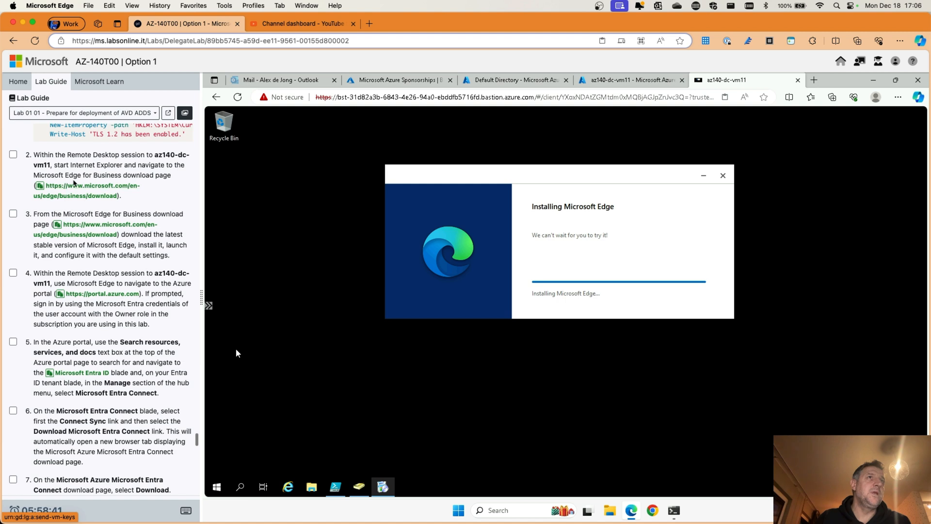
{"action": "scroll", "coordinate": [80, 183], "scroll_direction": "down", "scroll_amount": 1}
{"action": "scroll", "coordinate": [80, 183], "scroll_direction": "down", "scroll_amount": 1}
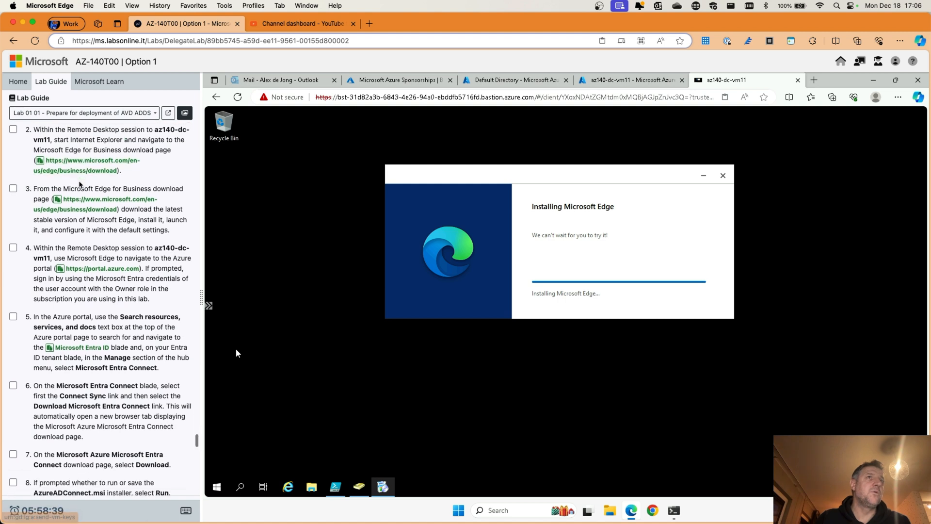
{"action": "left_click", "coordinate": [13, 185]}
{"action": "scroll", "coordinate": [13, 186], "scroll_direction": "down", "scroll_amount": 2}
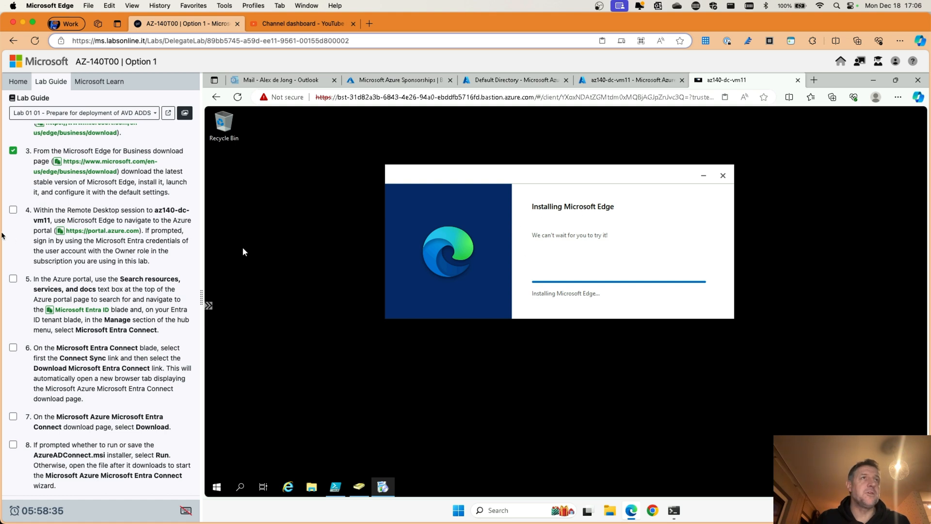
{"action": "scroll", "coordinate": [102, 238], "scroll_direction": "down", "scroll_amount": 2}
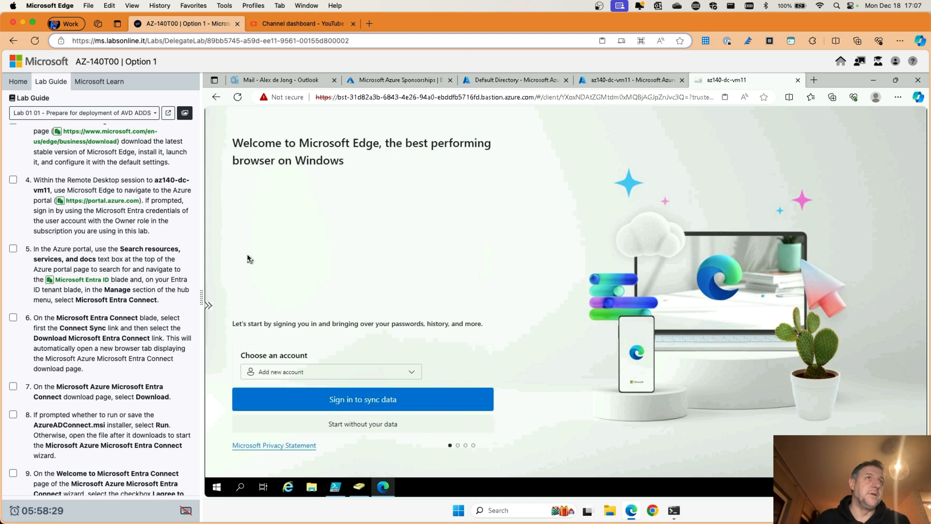
{"action": "scroll", "coordinate": [113, 301], "scroll_direction": "down", "scroll_amount": 1}
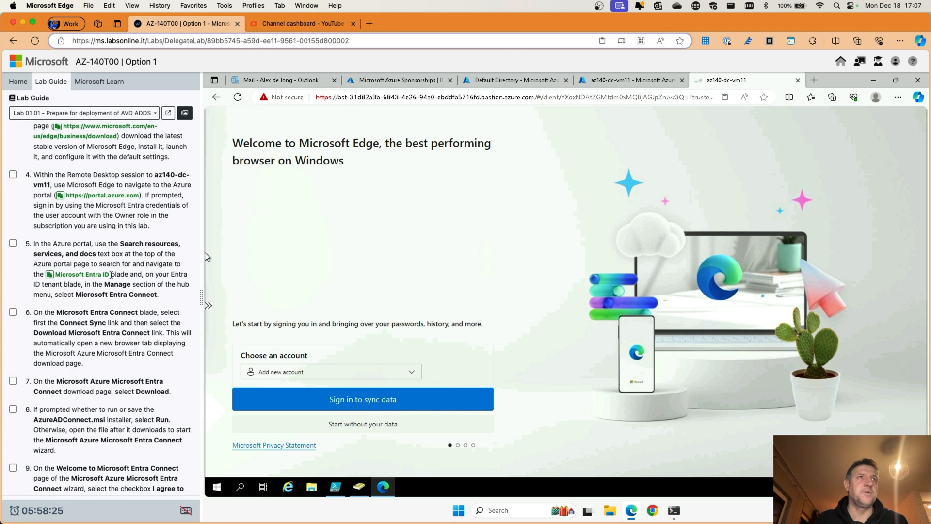
Step: Choose Start without your data, skip importing Google data, and confirm to start browsing
{"action": "scroll", "coordinate": [111, 275], "scroll_direction": "down", "scroll_amount": 2}
{"action": "scroll", "coordinate": [114, 253], "scroll_direction": "up", "scroll_amount": 5}
{"action": "scroll", "coordinate": [119, 208], "scroll_direction": "down", "scroll_amount": 4}
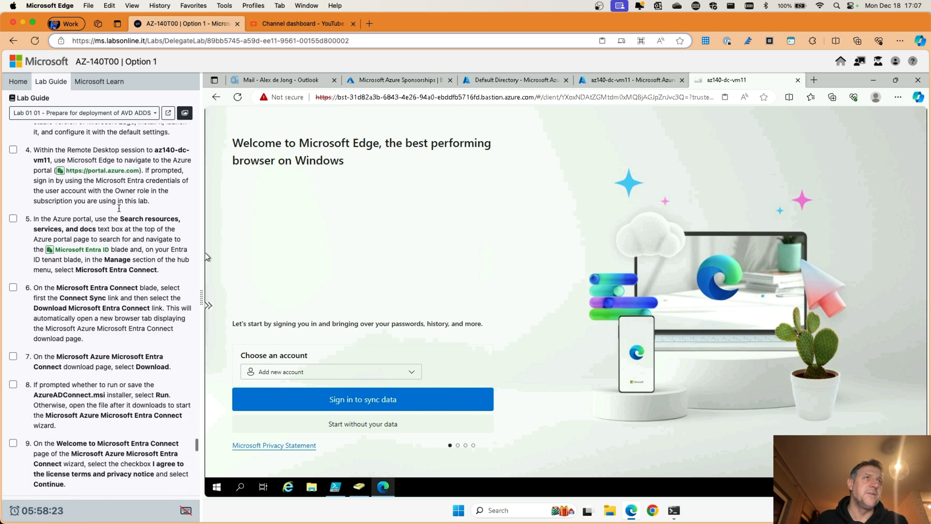
{"action": "scroll", "coordinate": [119, 208], "scroll_direction": "down", "scroll_amount": 4}
{"action": "scroll", "coordinate": [82, 199], "scroll_direction": "up", "scroll_amount": 4}
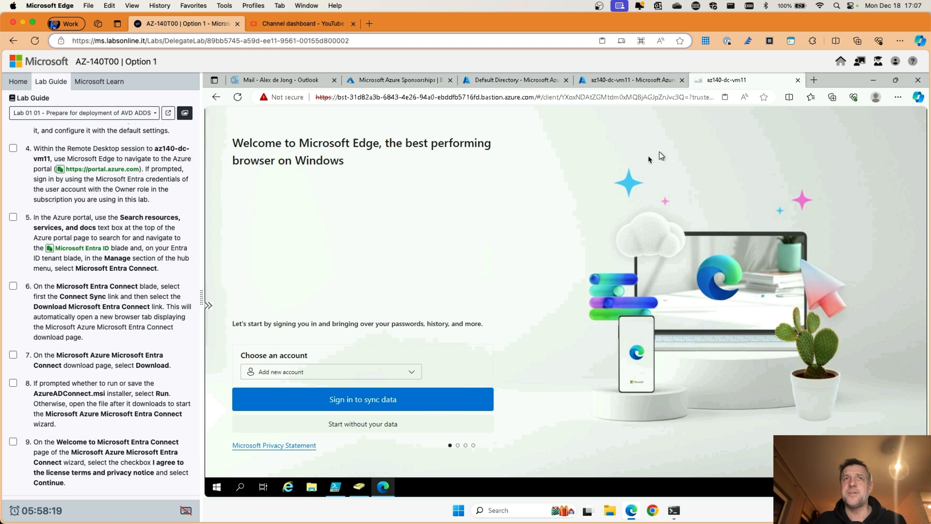
{"action": "left_click", "coordinate": [347, 425]}
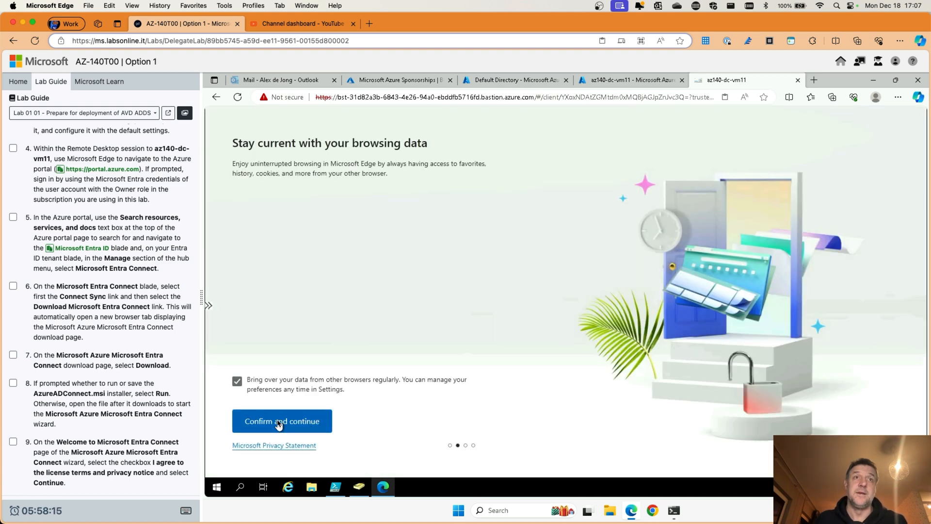
{"action": "left_click", "coordinate": [278, 425]}
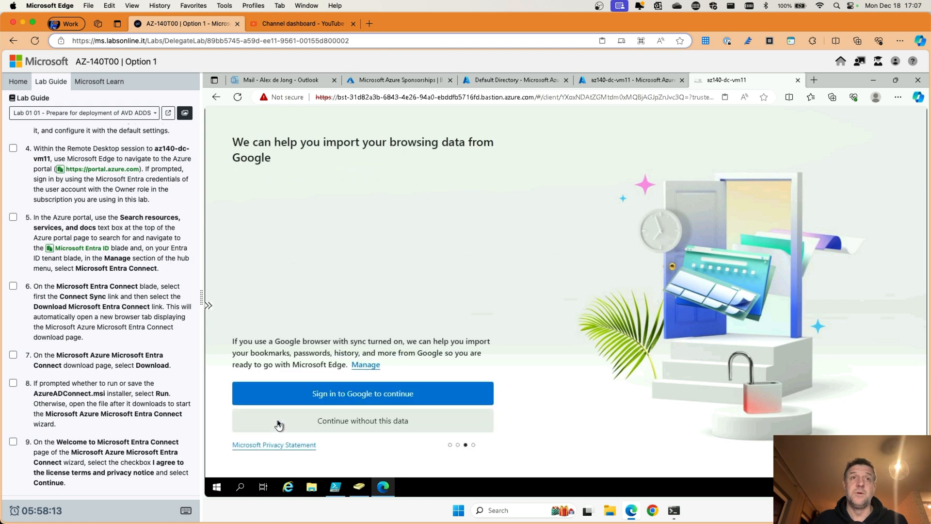
{"action": "left_click", "coordinate": [364, 422]}
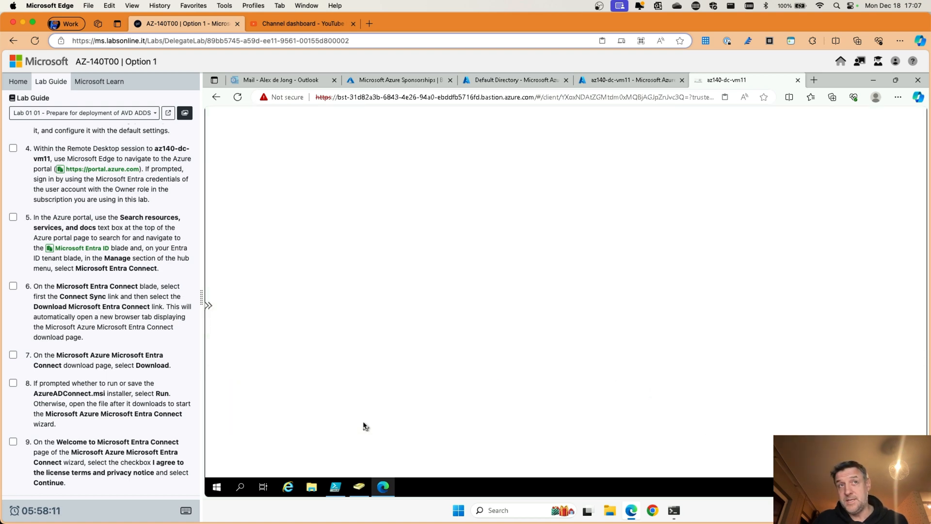
{"action": "left_click", "coordinate": [275, 427]}
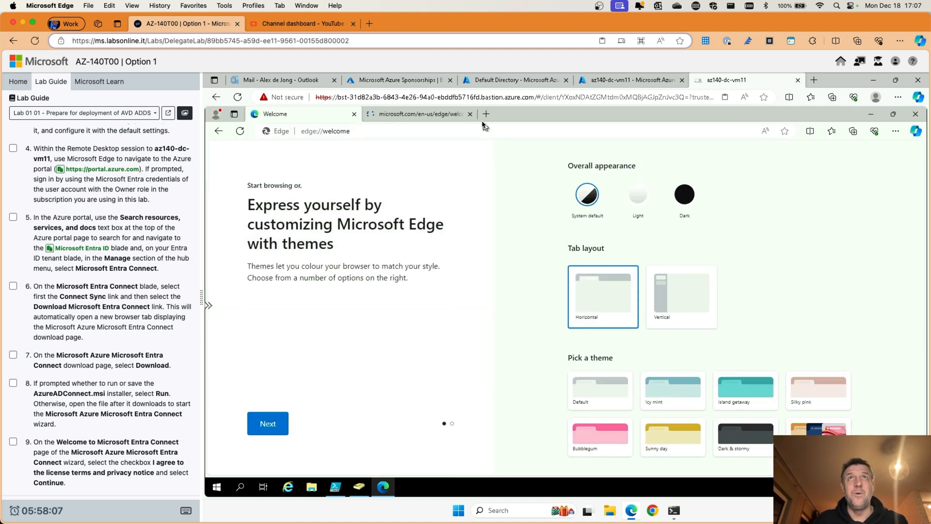
{"action": "left_click", "coordinate": [395, 132]}
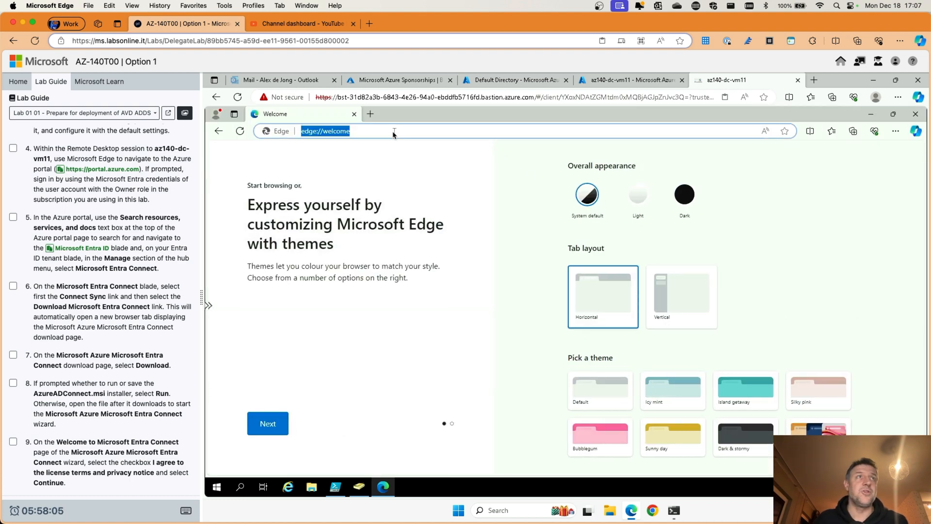
{"action": "type", "text": "https"}
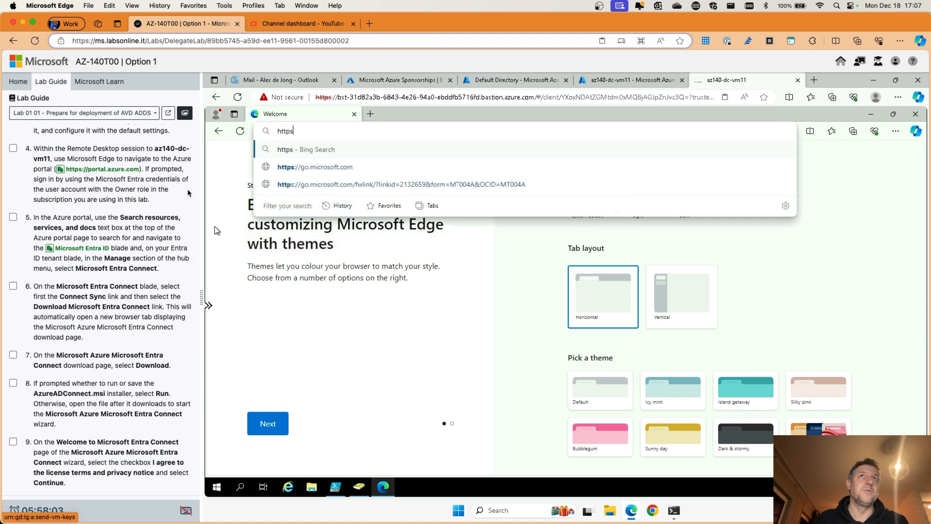
{"action": "type", "text": "://portal.azure.com"}
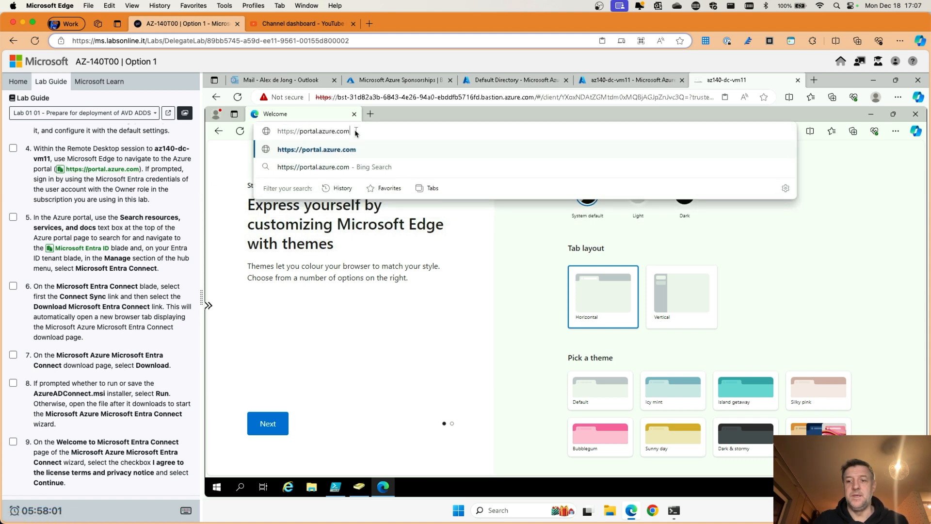
{"action": "key", "text": "Return"}
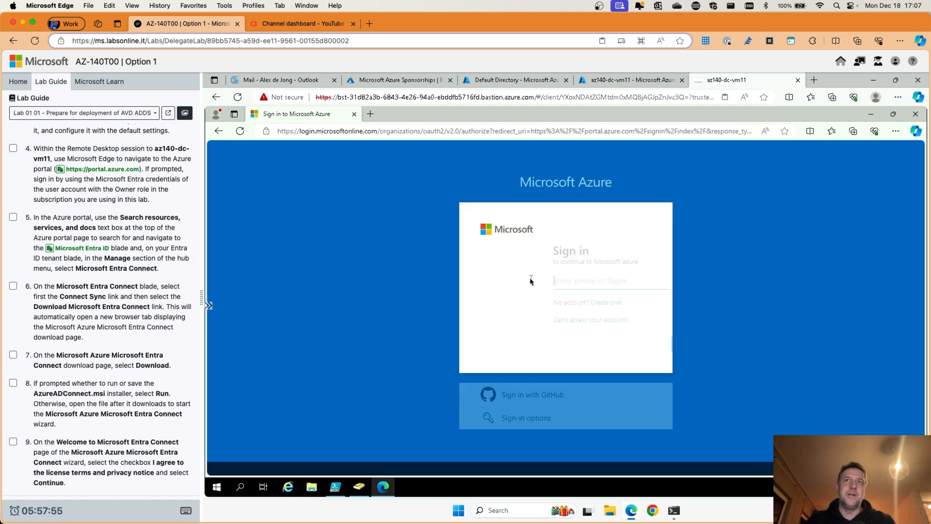
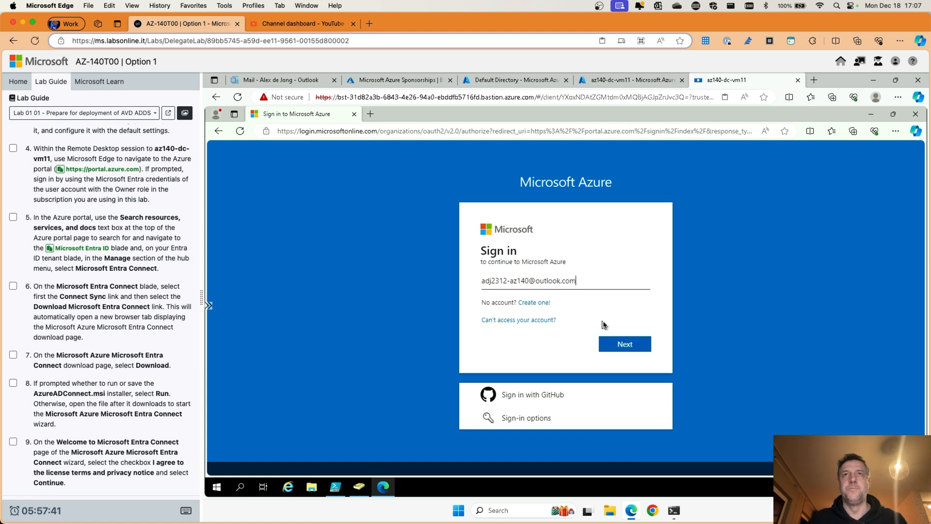
{"action": "left_click", "coordinate": [618, 345]}
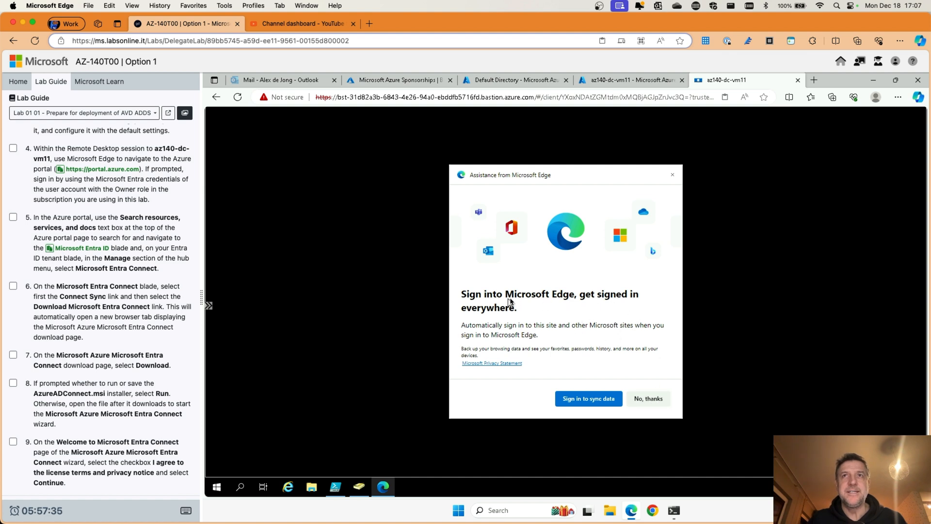
Step: Decline Edge browser sign-in, enter the account password, and stay signed in to Azure
{"action": "left_click", "coordinate": [650, 398]}
{"action": "left_click", "coordinate": [491, 320]}
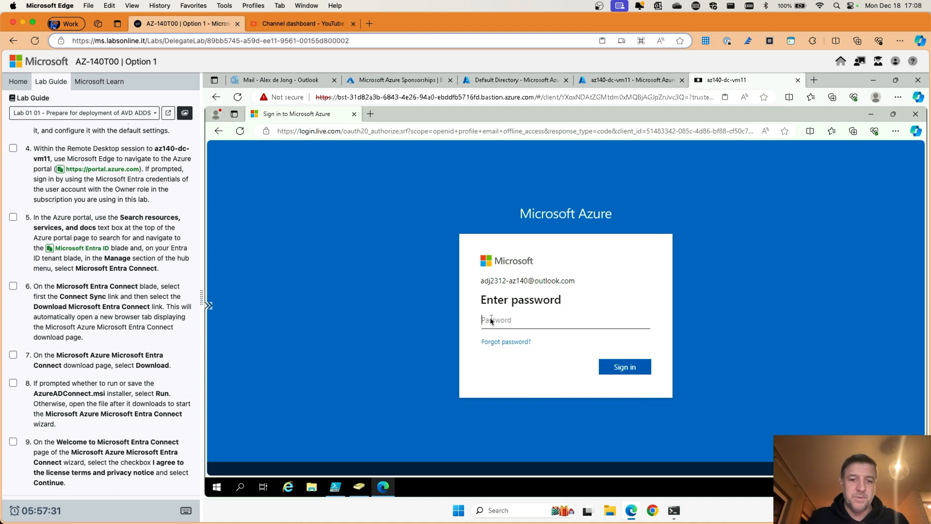
{"action": "type", "text": "•••"}
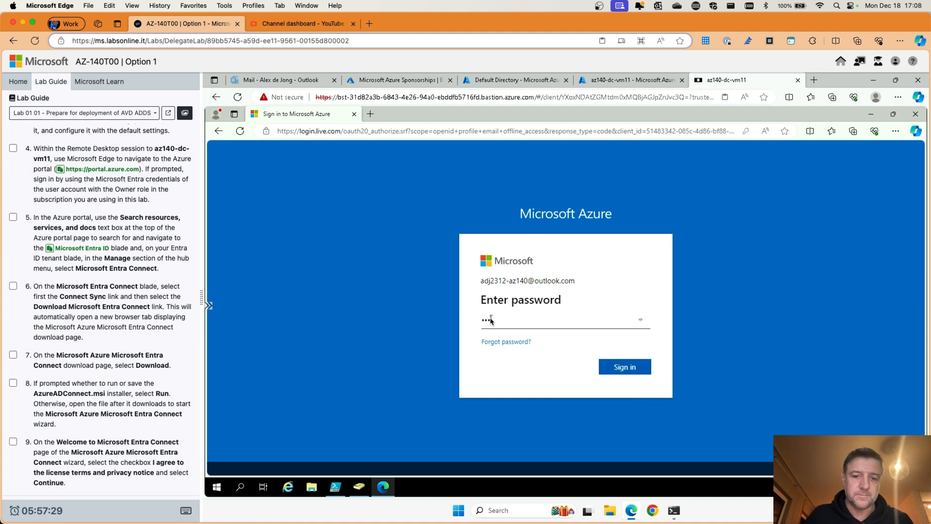
{"action": "type", "text": "••"}
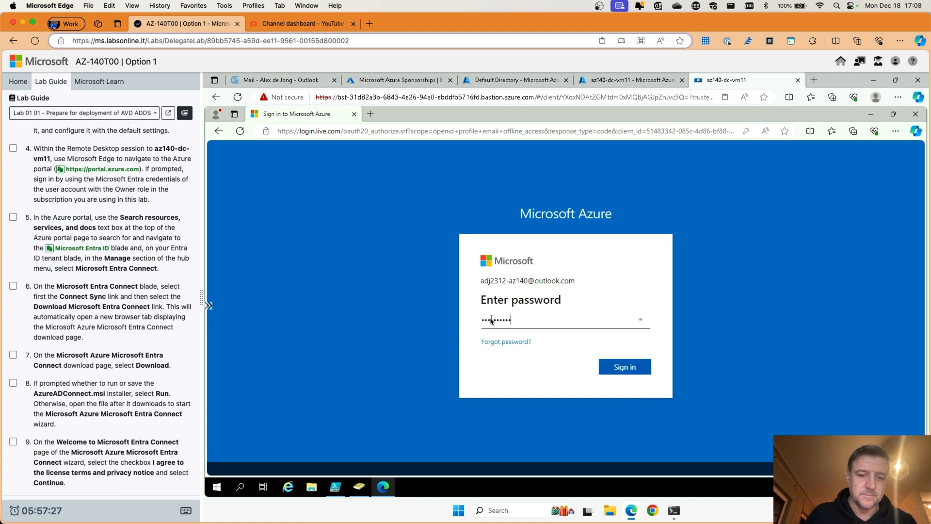
{"action": "type", "text": "•••••••"}
{"action": "left_click", "coordinate": [617, 366]}
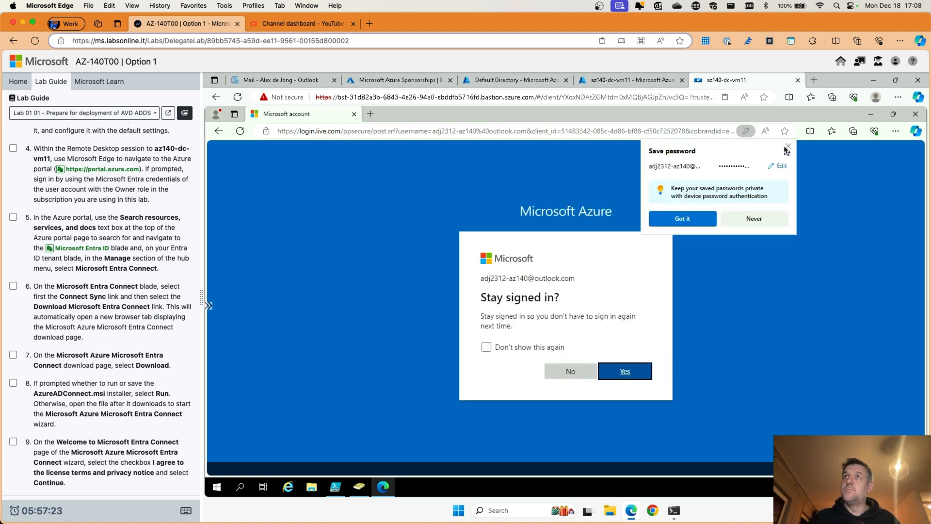
{"action": "left_click", "coordinate": [626, 372]}
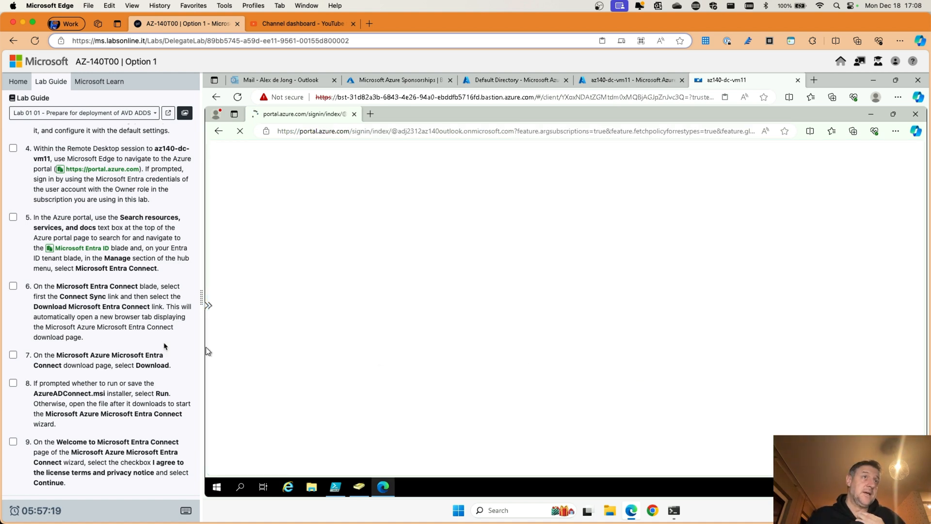
{"action": "scroll", "coordinate": [82, 323], "scroll_direction": "down", "scroll_amount": 2}
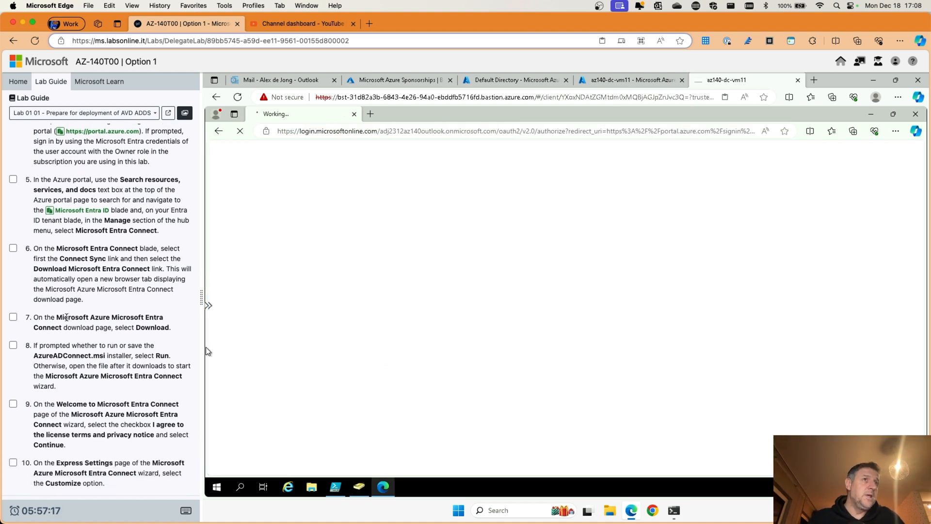
{"action": "left_click", "coordinate": [13, 179]}
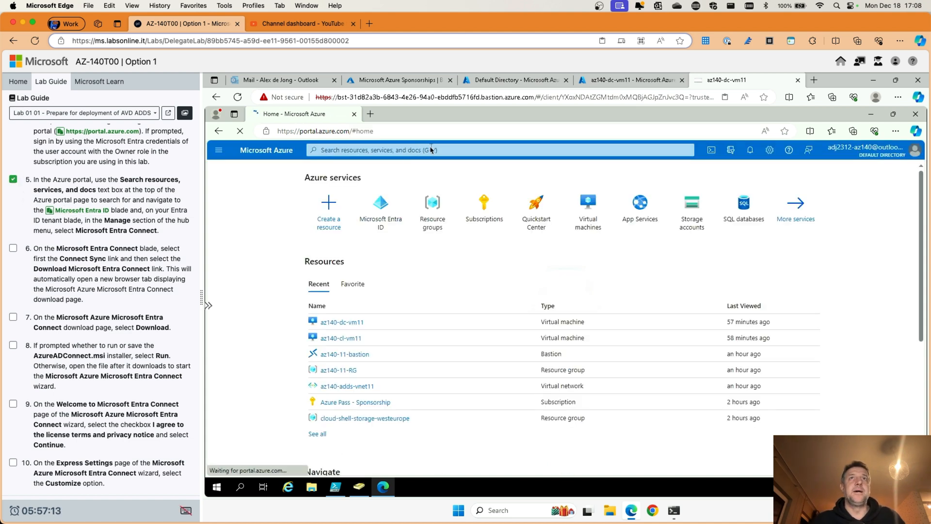
Step: Search 'entra', open Microsoft Entra ID, and follow 'Go to Microsoft Entra Connect'
{"action": "left_click", "coordinate": [449, 151]}
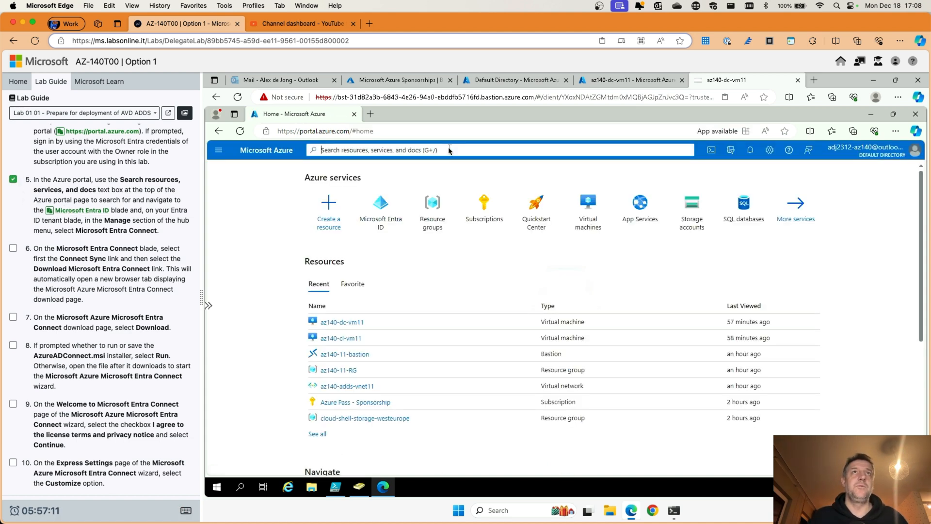
{"action": "type", "text": "entra"}
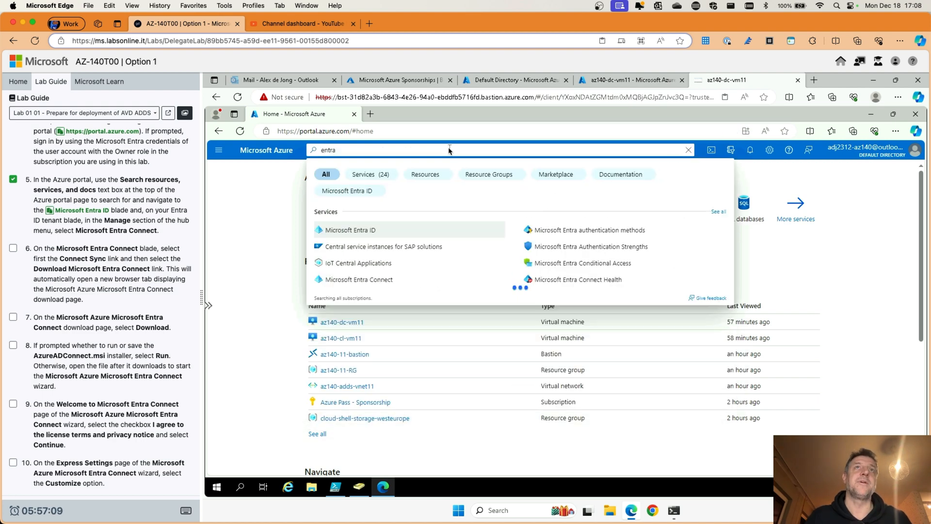
{"action": "left_click", "coordinate": [361, 234]}
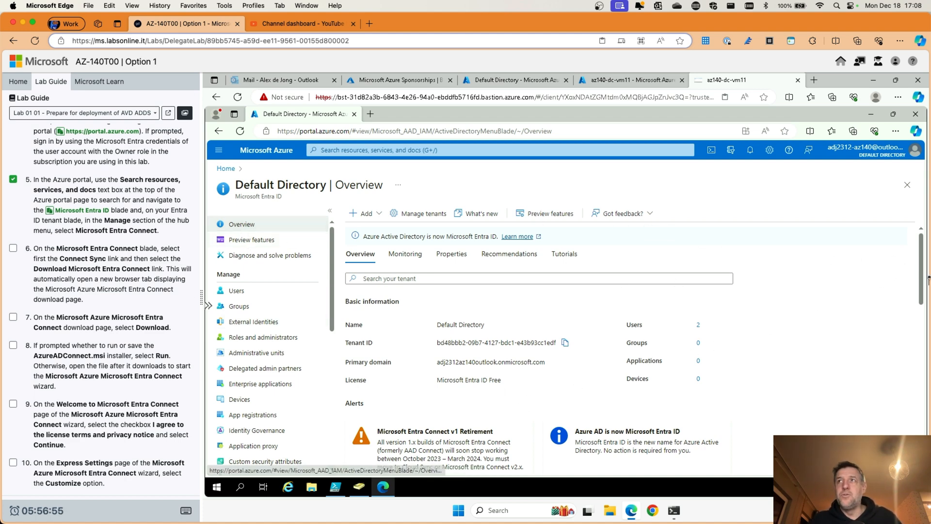
{"action": "scroll", "coordinate": [922, 282], "scroll_direction": "down", "scroll_amount": 3}
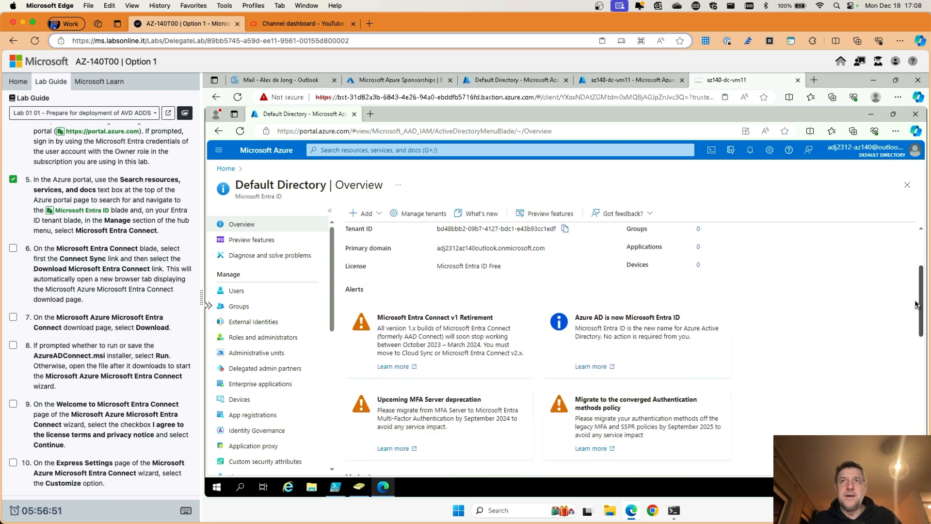
{"action": "left_click_drag", "start_coordinate": [917, 308], "coordinate": [918, 398]}
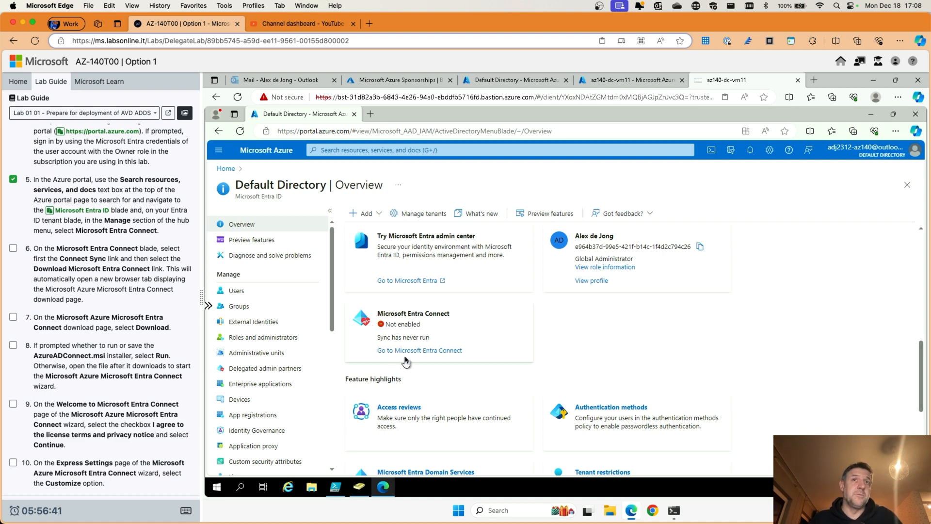
{"action": "left_click", "coordinate": [413, 350]}
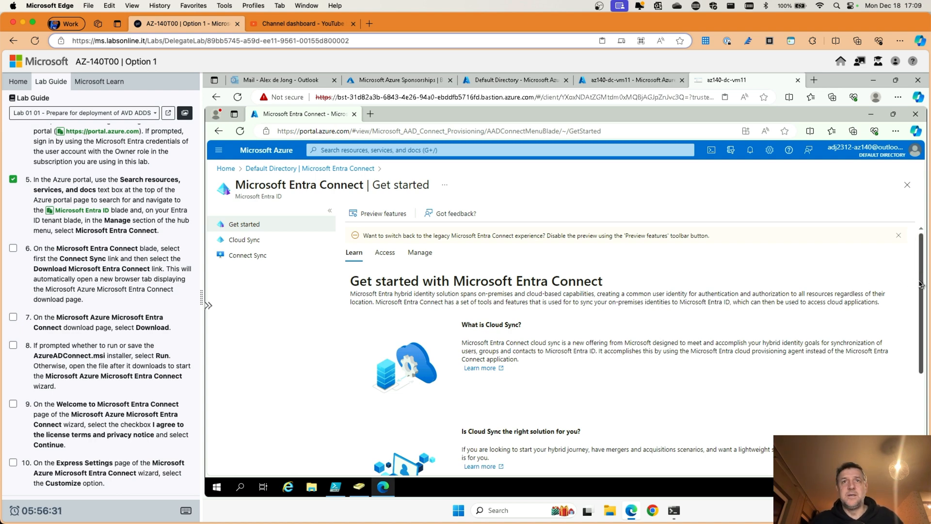
{"action": "scroll", "coordinate": [914, 313], "scroll_direction": "down", "scroll_amount": 1}
{"action": "scroll", "coordinate": [914, 312], "scroll_direction": "down", "scroll_amount": 3}
{"action": "scroll", "coordinate": [637, 272], "scroll_direction": "up", "scroll_amount": 5}
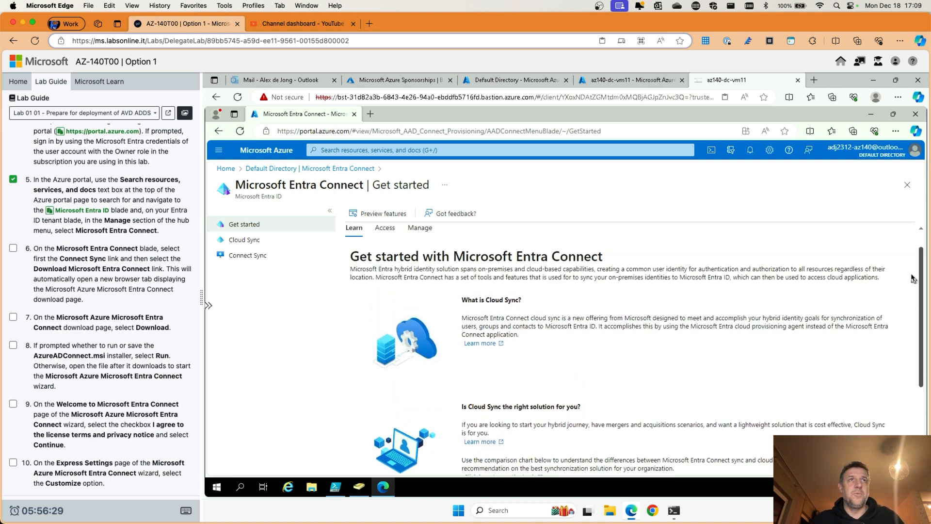
Step: From Connect Sync, download the Azure AD Connect V2 installer
{"action": "left_click", "coordinate": [249, 259]}
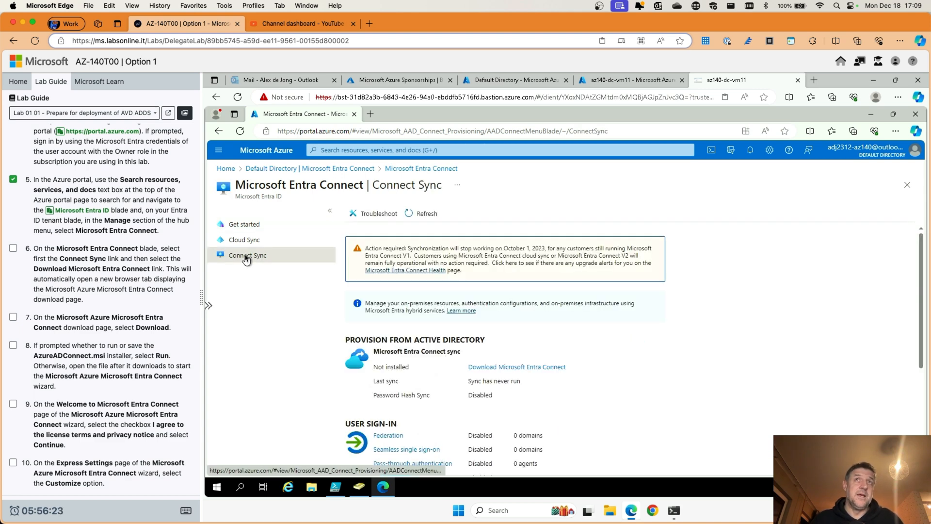
{"action": "left_click", "coordinate": [528, 368]}
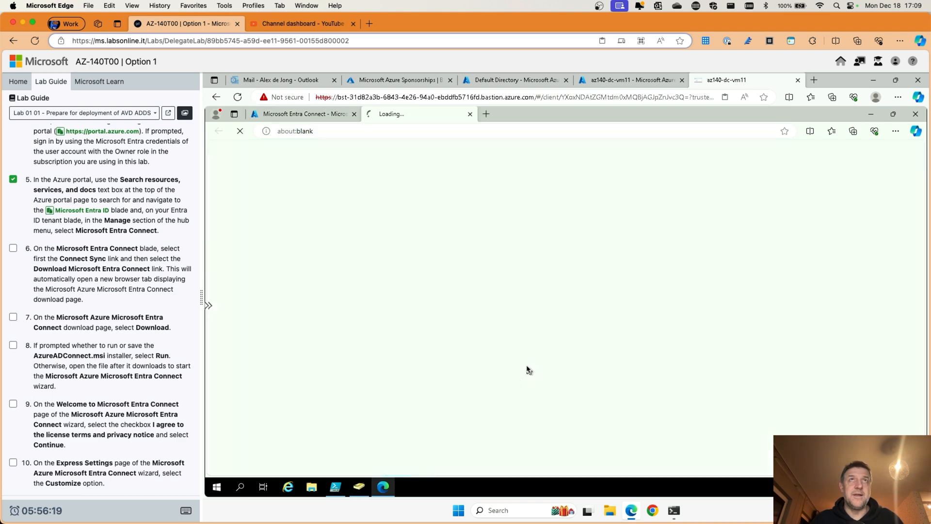
{"action": "left_click", "coordinate": [13, 248]}
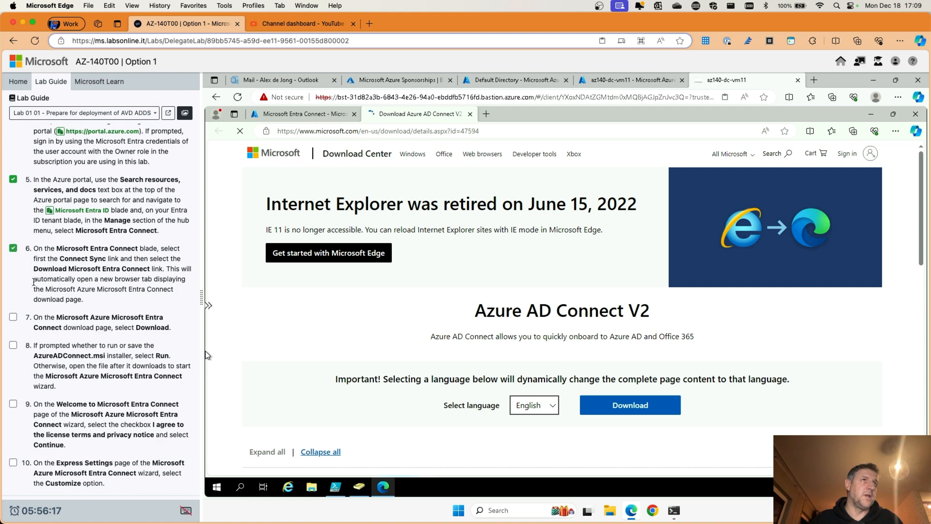
{"action": "left_click", "coordinate": [626, 406]}
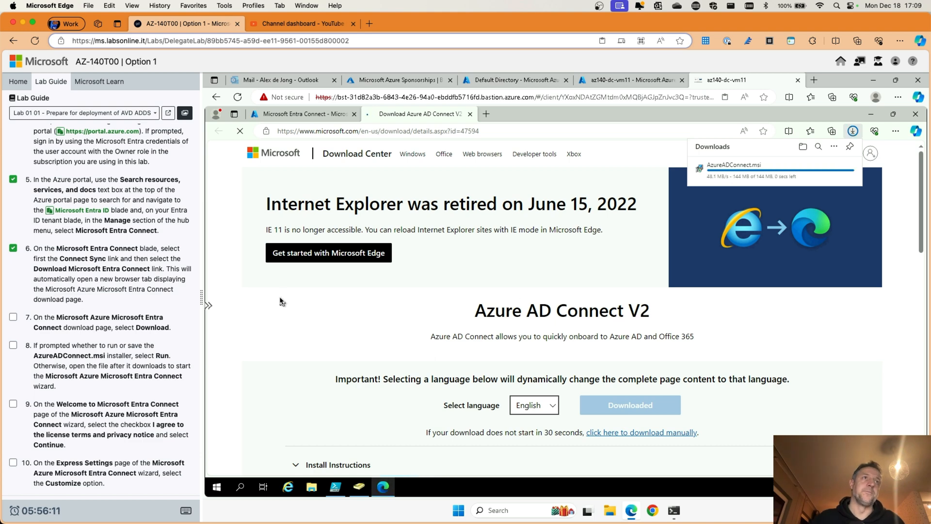
Step: Run AzureADConnect.msi from the downloads and close the download tab
{"action": "left_click", "coordinate": [13, 316]}
{"action": "scroll", "coordinate": [22, 315], "scroll_direction": "down", "scroll_amount": 1}
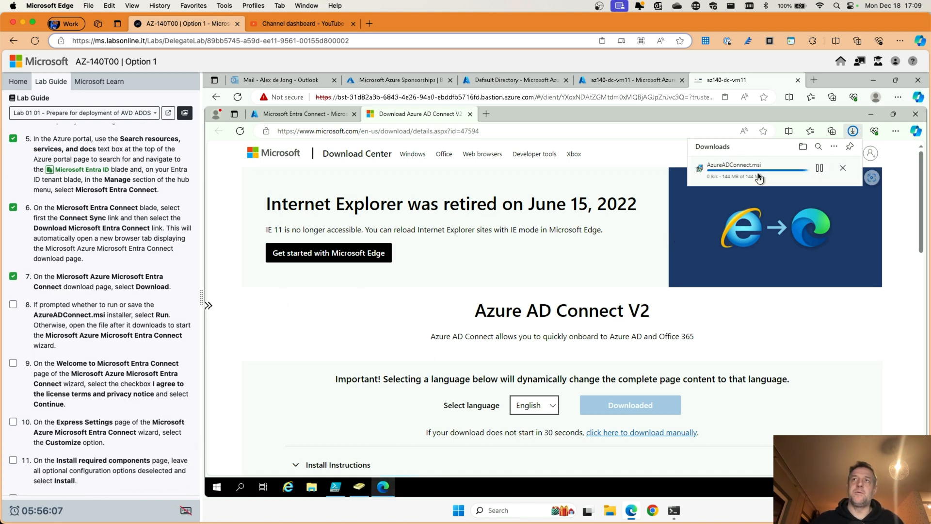
{"action": "left_click", "coordinate": [14, 305]}
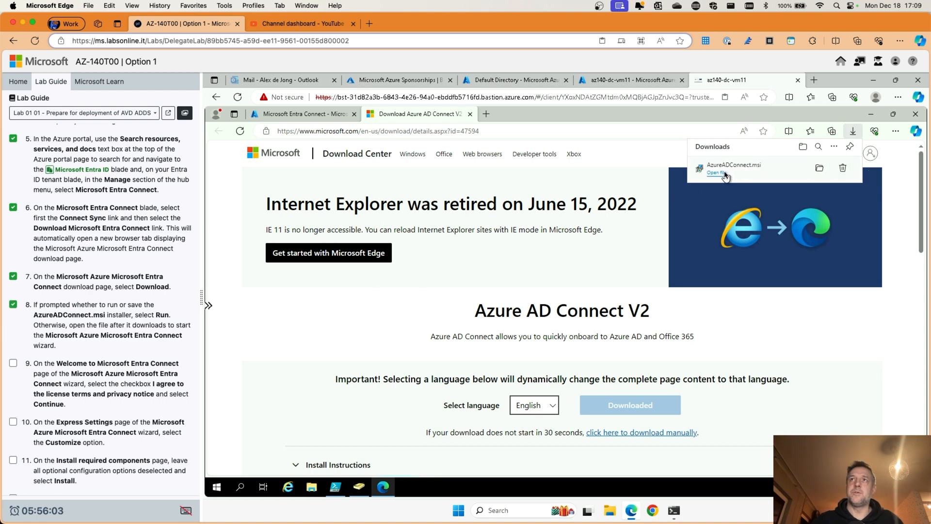
{"action": "left_click", "coordinate": [724, 174]}
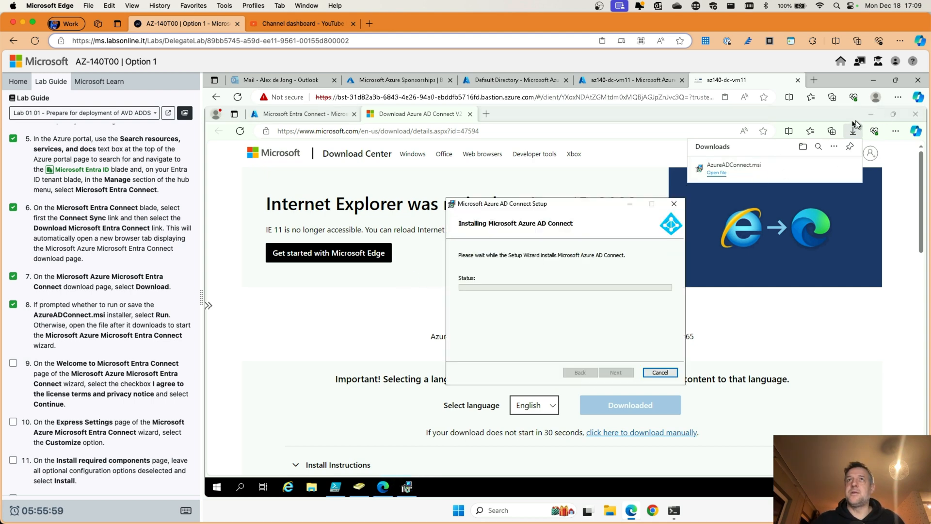
{"action": "left_click", "coordinate": [469, 115]}
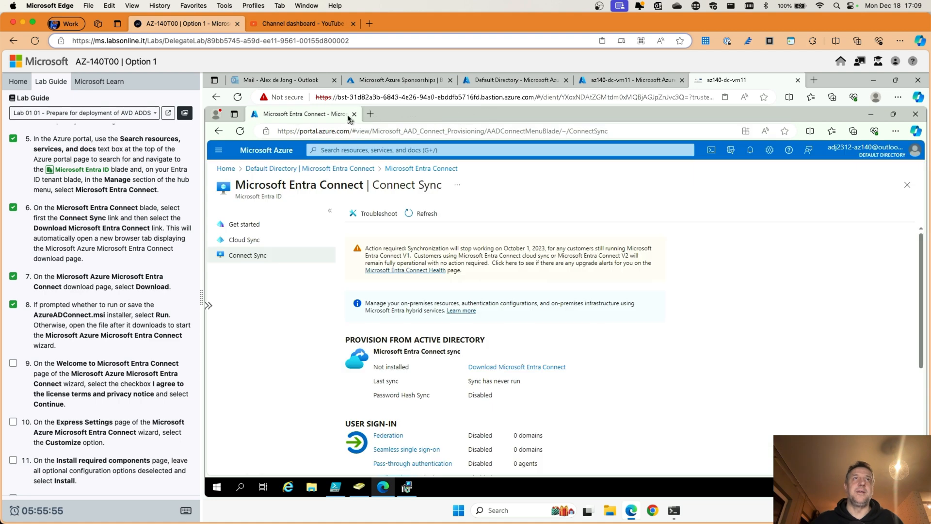
Step: Tick 'I agree to the license terms and privacy notice' in Azure AD Connect and continue
{"action": "left_click", "coordinate": [872, 115]}
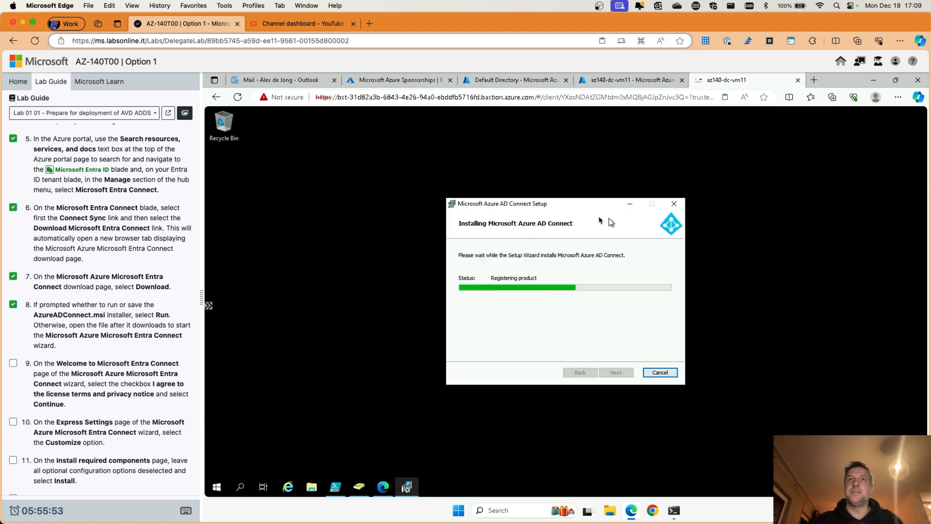
{"action": "scroll", "coordinate": [97, 311], "scroll_direction": "down", "scroll_amount": 4}
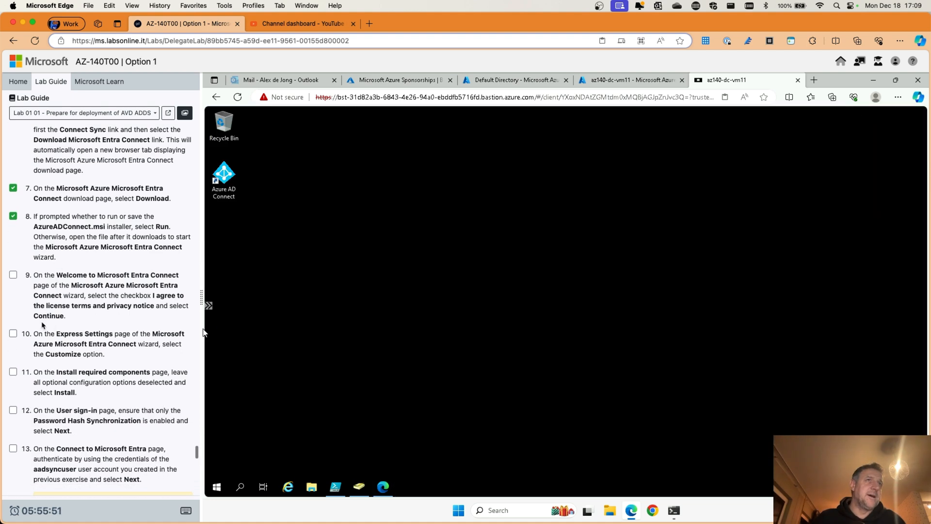
{"action": "left_click", "coordinate": [13, 275]}
{"action": "scroll", "coordinate": [116, 303], "scroll_direction": "down", "scroll_amount": 6}
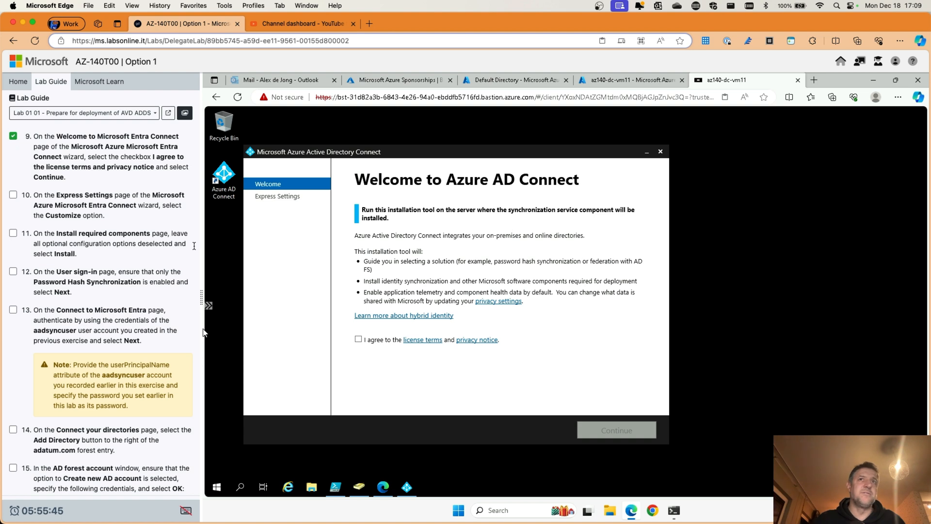
{"action": "left_click", "coordinate": [358, 339]}
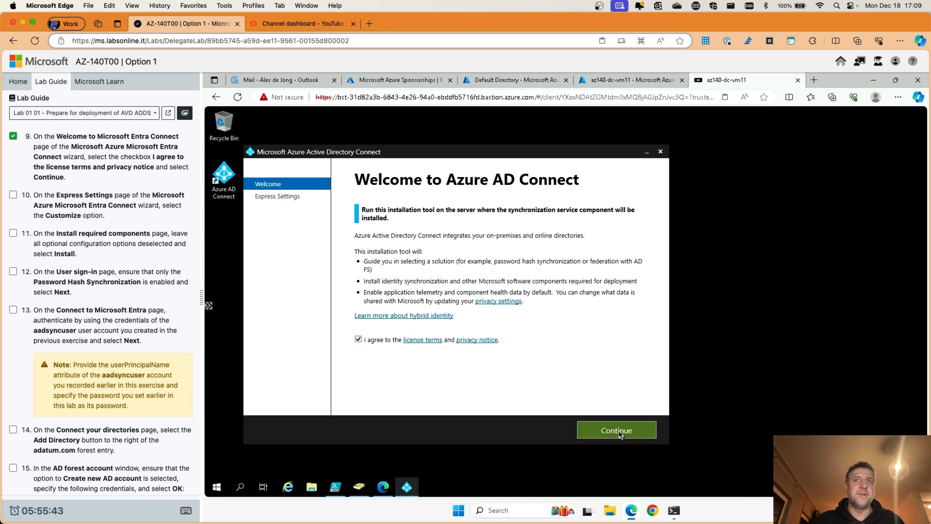
{"action": "left_click", "coordinate": [619, 434]}
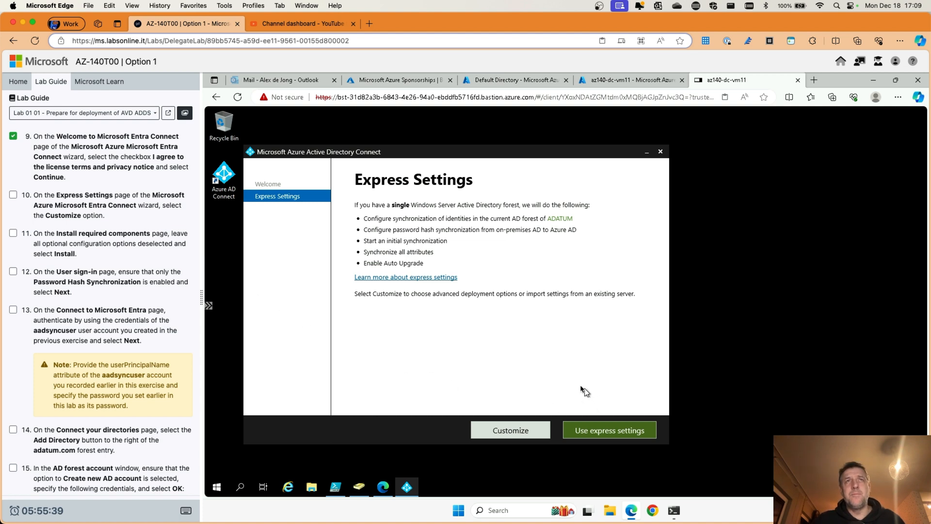
{"action": "left_click_drag", "start_coordinate": [627, 157], "coordinate": [542, 152]}
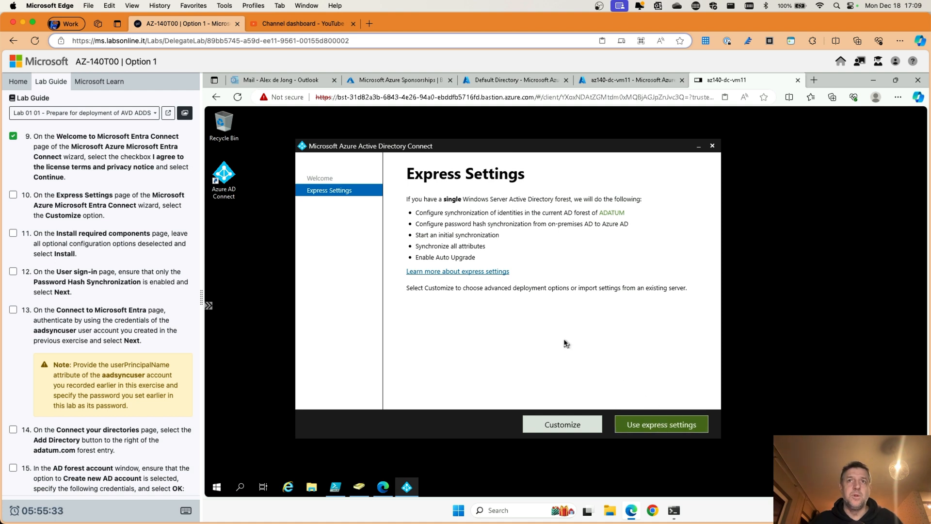
Step: Choose Customize and install the required components with all optional settings unchecked, then tick lab steps 10–11
{"action": "left_click", "coordinate": [558, 425]}
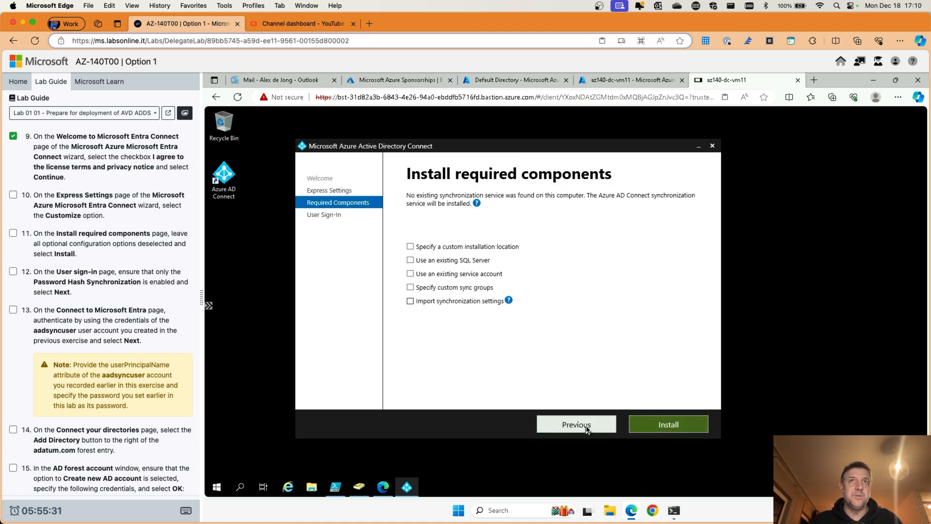
{"action": "left_click", "coordinate": [696, 431]}
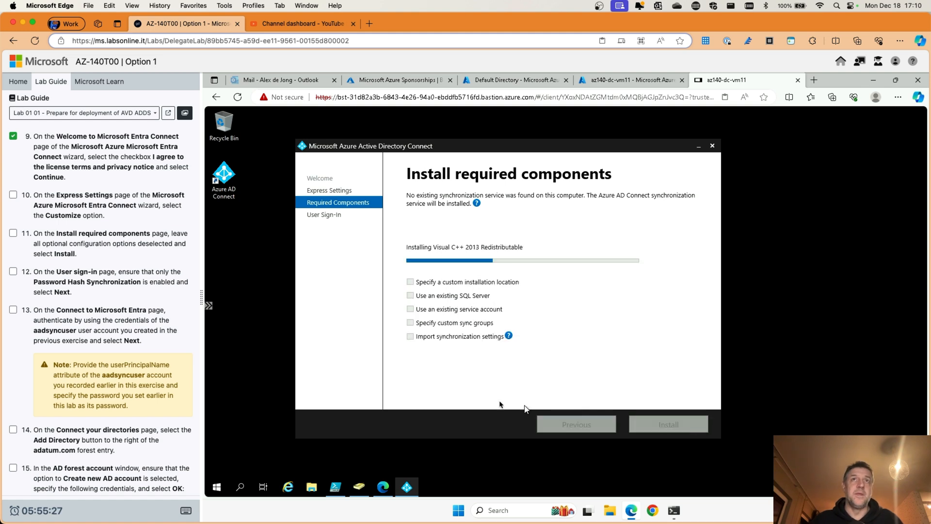
{"action": "left_click", "coordinate": [13, 233]}
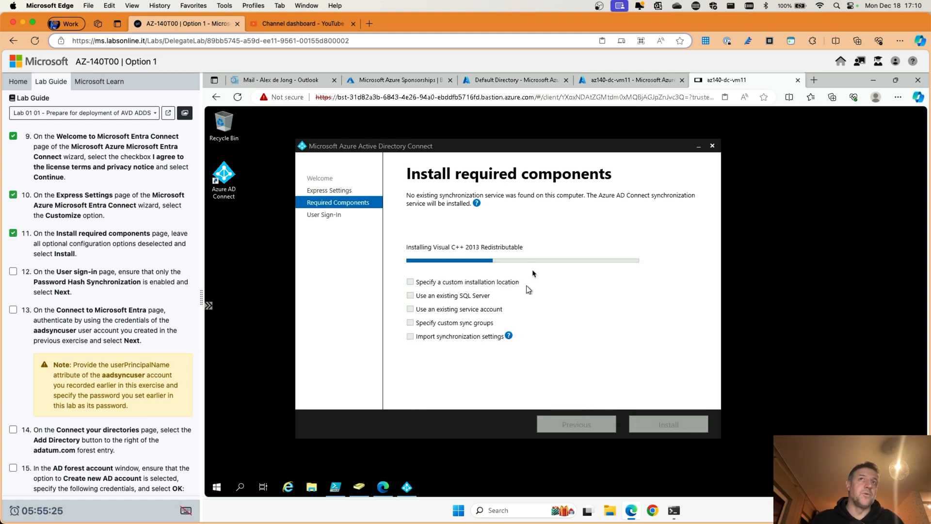
{"action": "scroll", "coordinate": [93, 302], "scroll_direction": "down", "scroll_amount": 1}
{"action": "scroll", "coordinate": [92, 301], "scroll_direction": "down", "scroll_amount": 3}
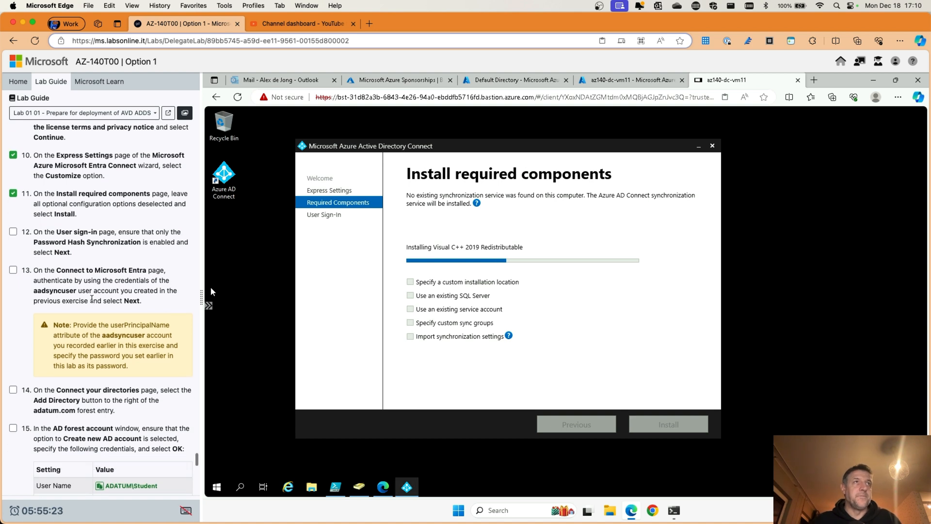
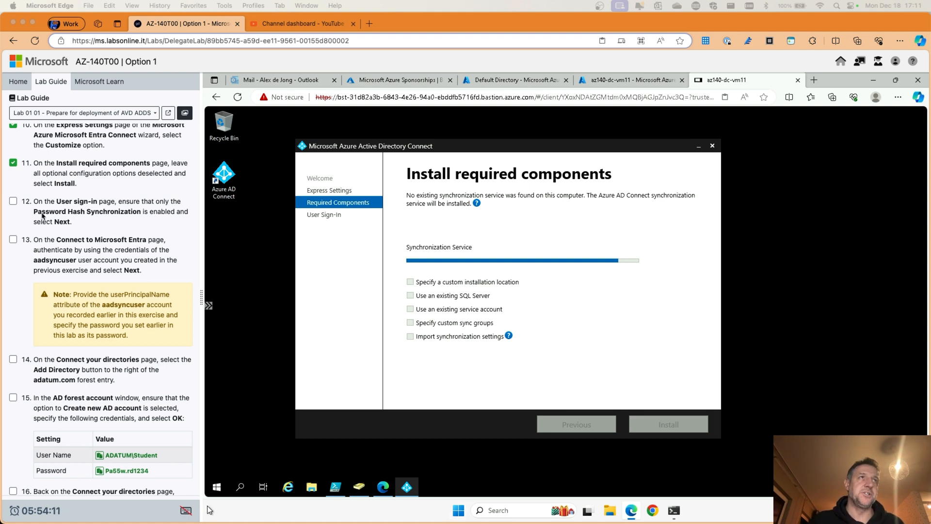
Step: Wait in the lab guide until the components install and Password Hash Synchronization shows on User sign-in
{"action": "left_click", "coordinate": [74, 211]}
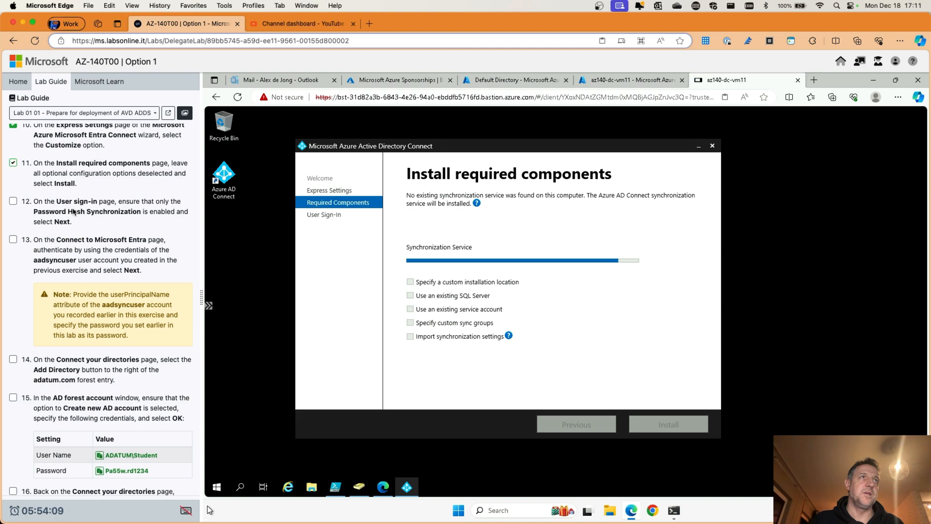
{"action": "scroll", "coordinate": [67, 207], "scroll_direction": "up", "scroll_amount": 5}
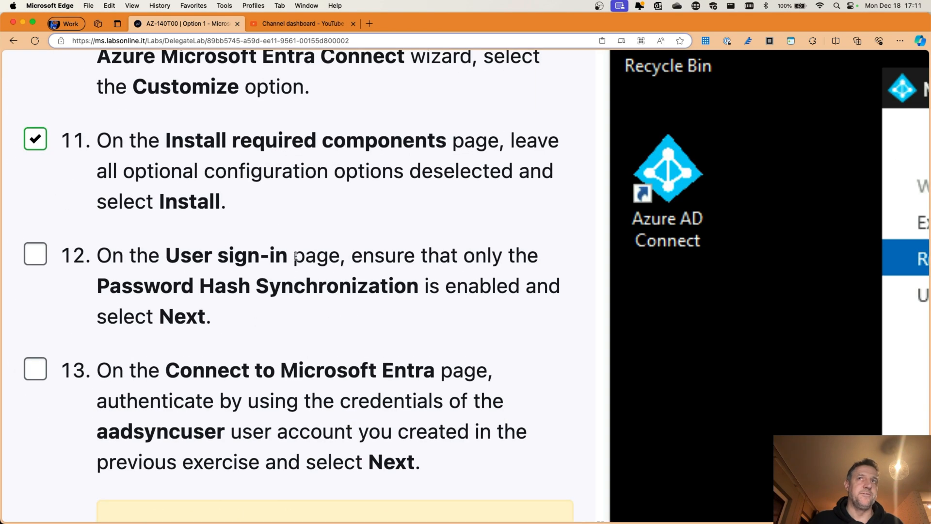
{"action": "scroll", "coordinate": [315, 291], "scroll_direction": "down", "scroll_amount": 5}
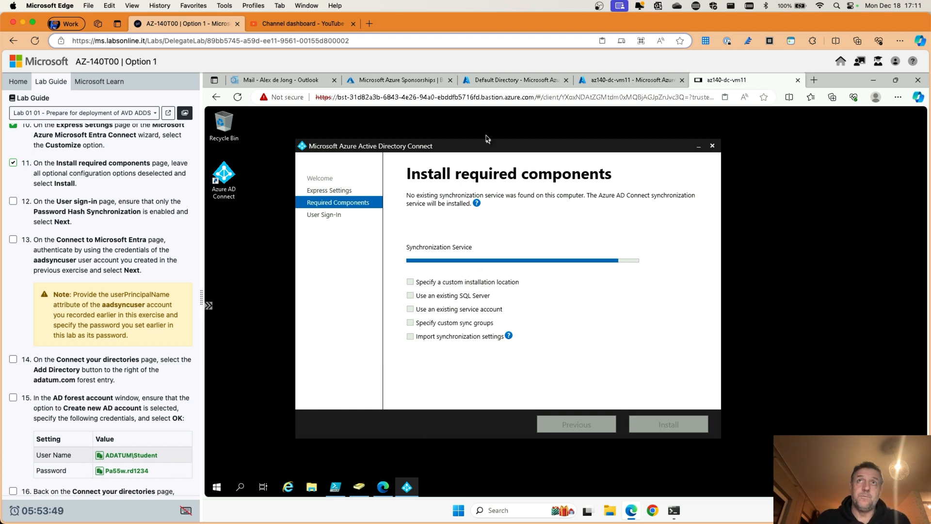
{"action": "left_click", "coordinate": [280, 386]}
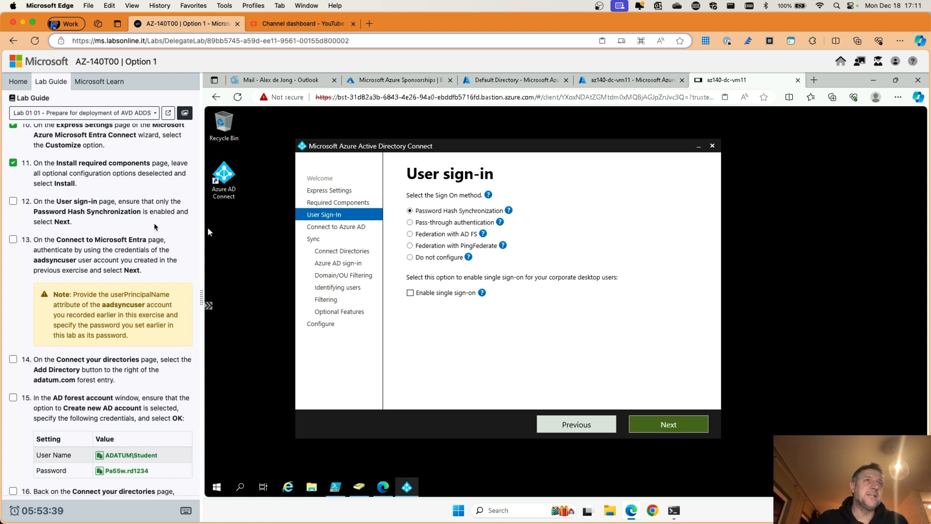
Step: Accept Password Hash Synchronization on User sign-in and tick lab step 12
{"action": "left_click", "coordinate": [671, 425]}
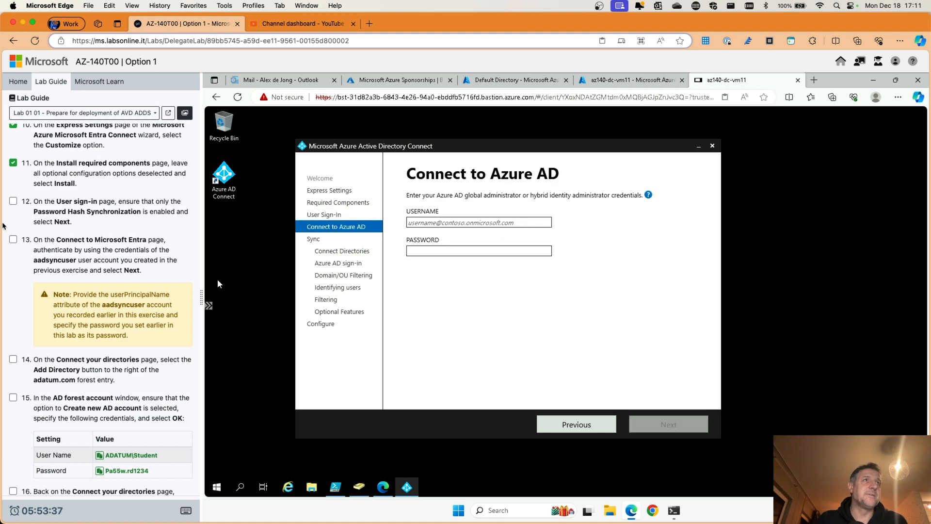
{"action": "left_click", "coordinate": [14, 201]}
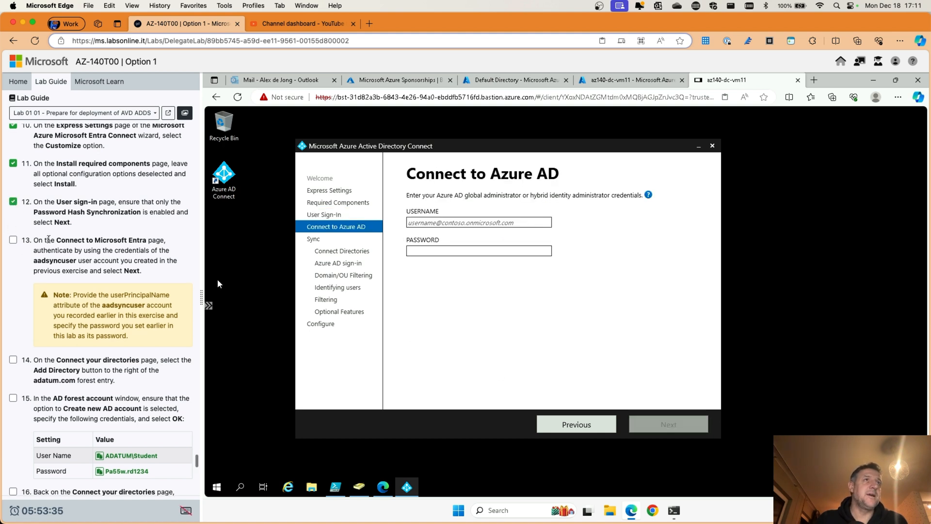
{"action": "scroll", "coordinate": [88, 245], "scroll_direction": "down", "scroll_amount": 1}
{"action": "scroll", "coordinate": [88, 245], "scroll_direction": "down", "scroll_amount": 1}
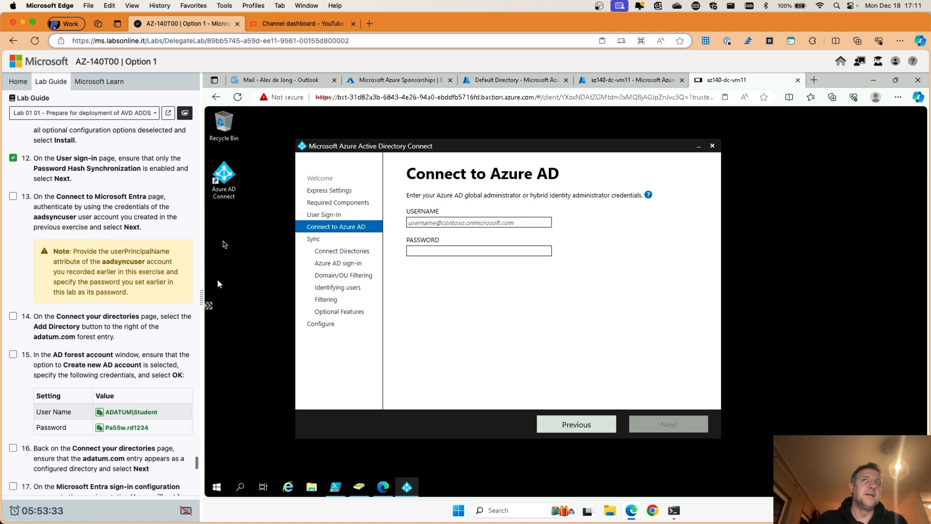
Step: Submit the tenant admin's e-mail and password on Connect to Azure AD, which fails validation
{"action": "left_click", "coordinate": [454, 222]}
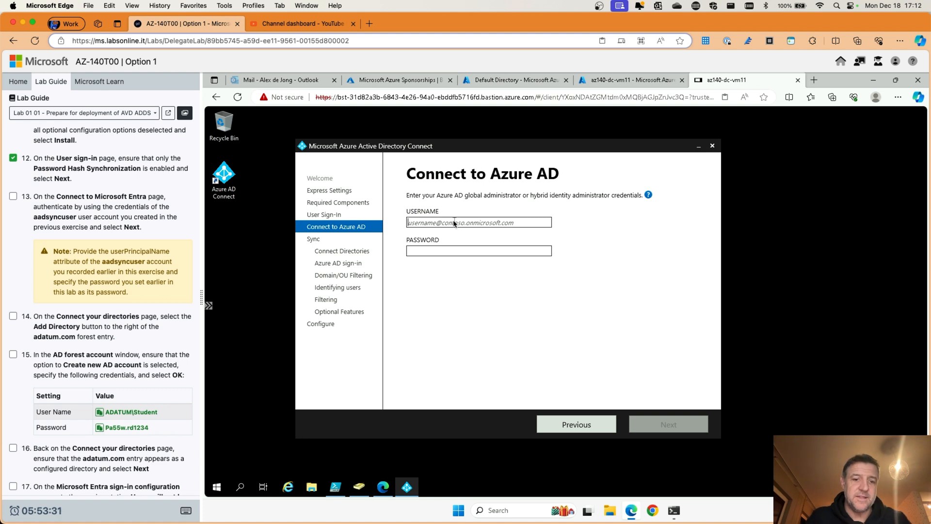
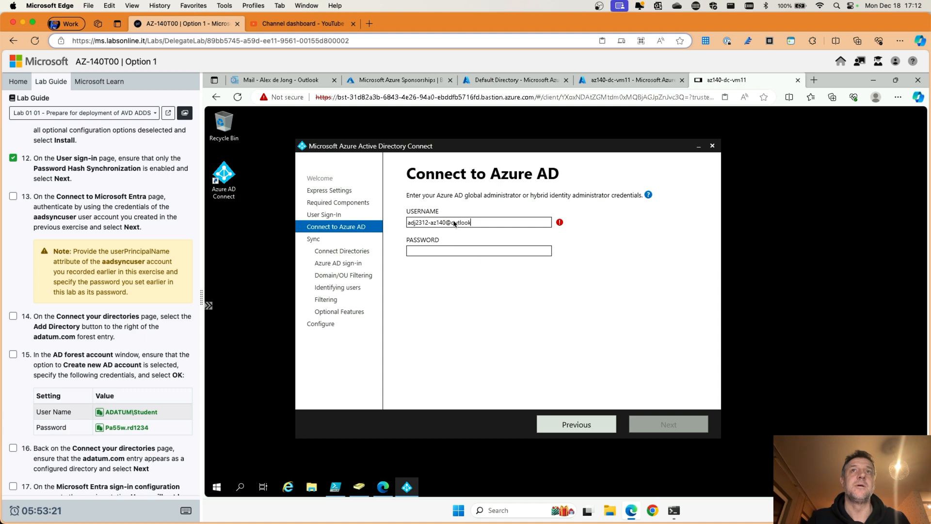
{"action": "key", "text": "Tab"}
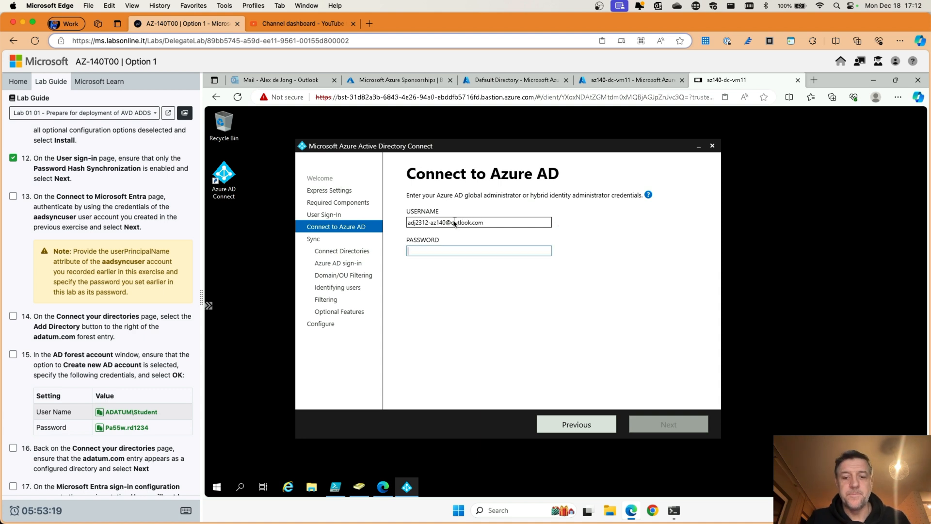
{"action": "type", "text": "Pa5"}
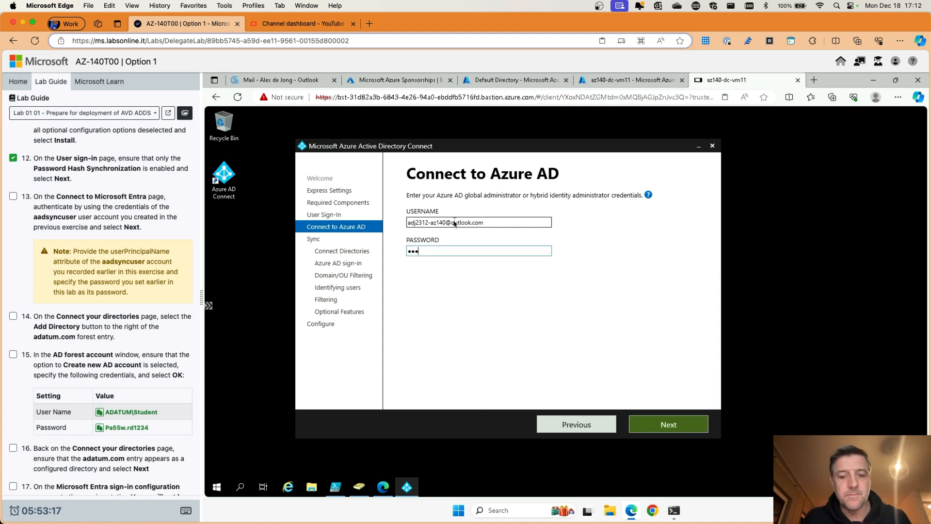
{"action": "type", "text": "5w."}
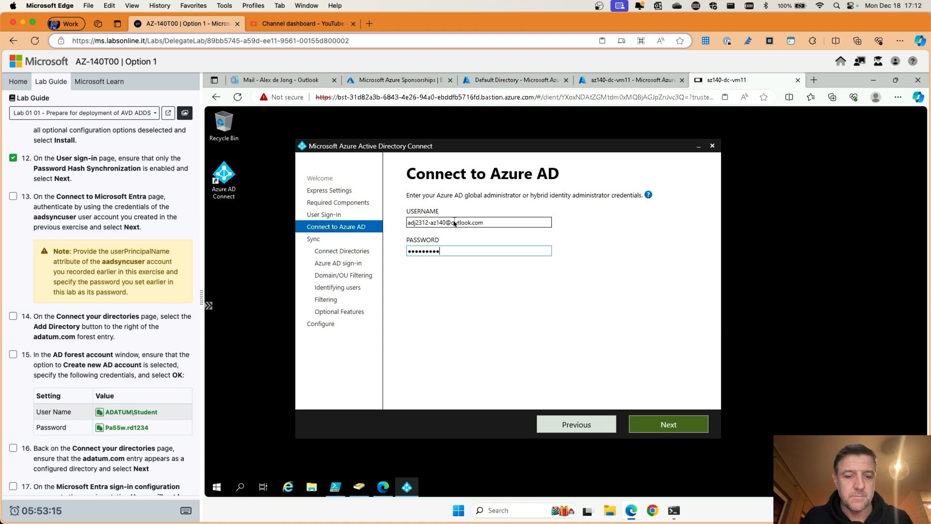
{"action": "left_click", "coordinate": [654, 425]}
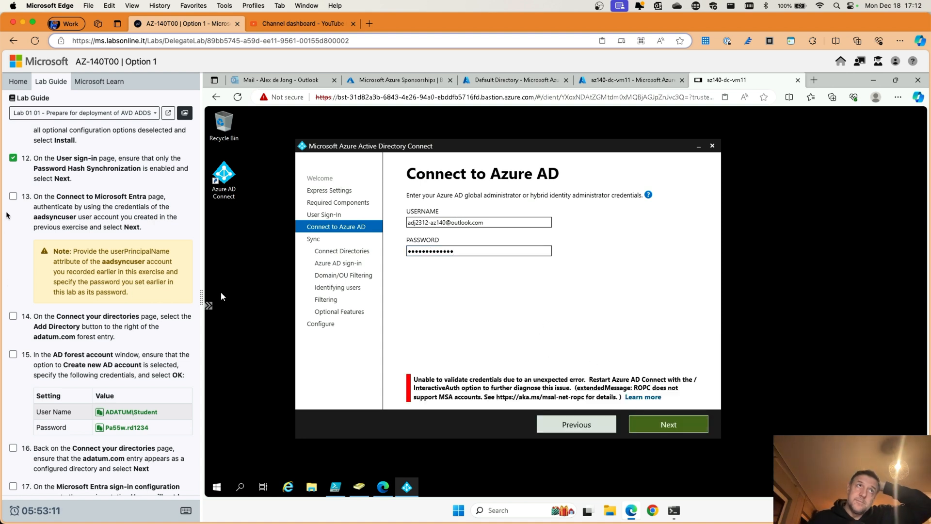
Step: Overwrite the rejected USERNAME entry with aadsyncuser
{"action": "left_click", "coordinate": [12, 196]}
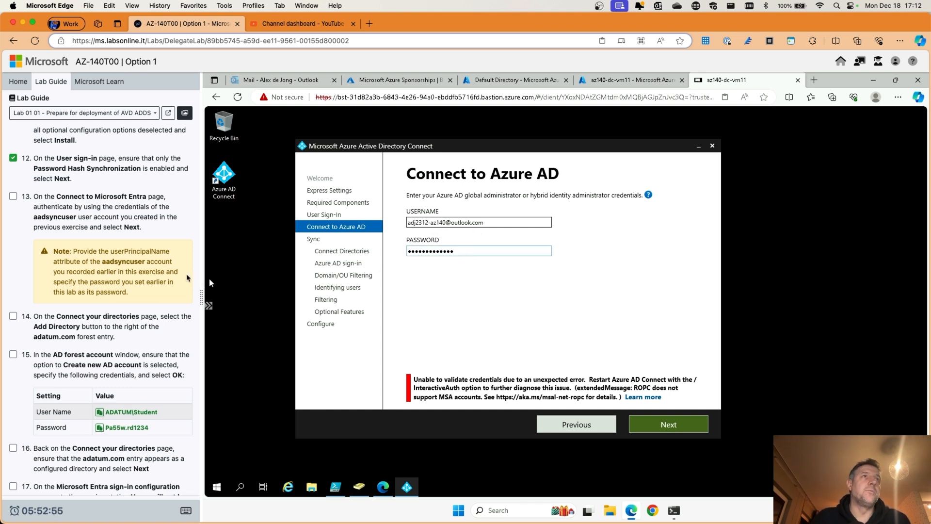
{"action": "left_click_drag", "start_coordinate": [458, 222], "coordinate": [398, 226]}
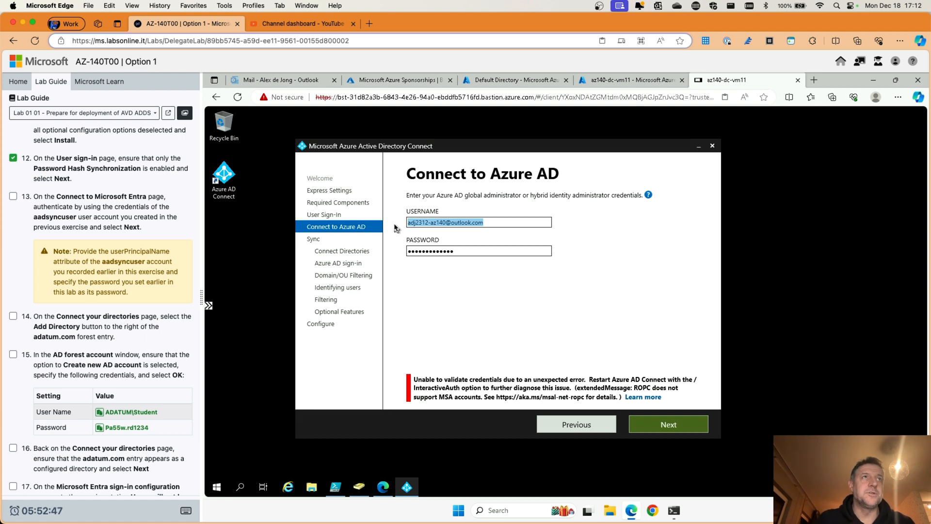
{"action": "type", "text": "aadsyn"}
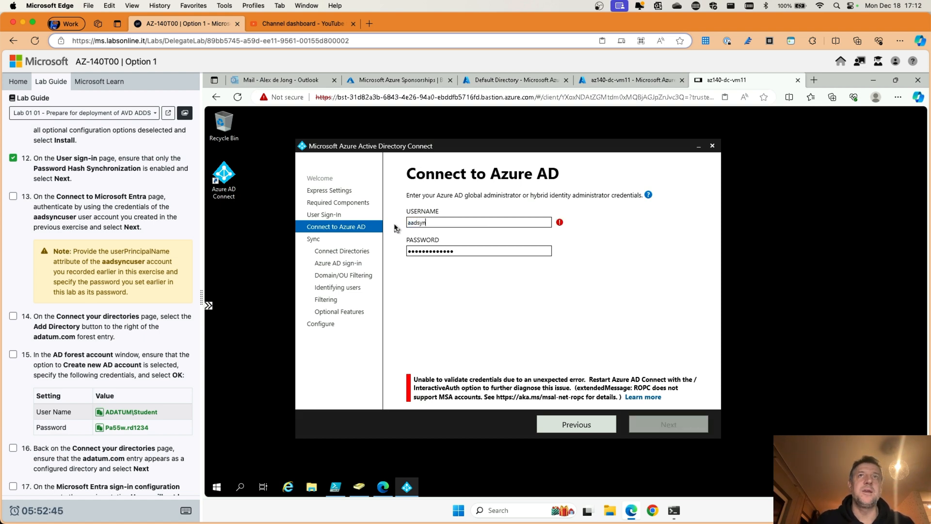
{"action": "type", "text": "cuse"}
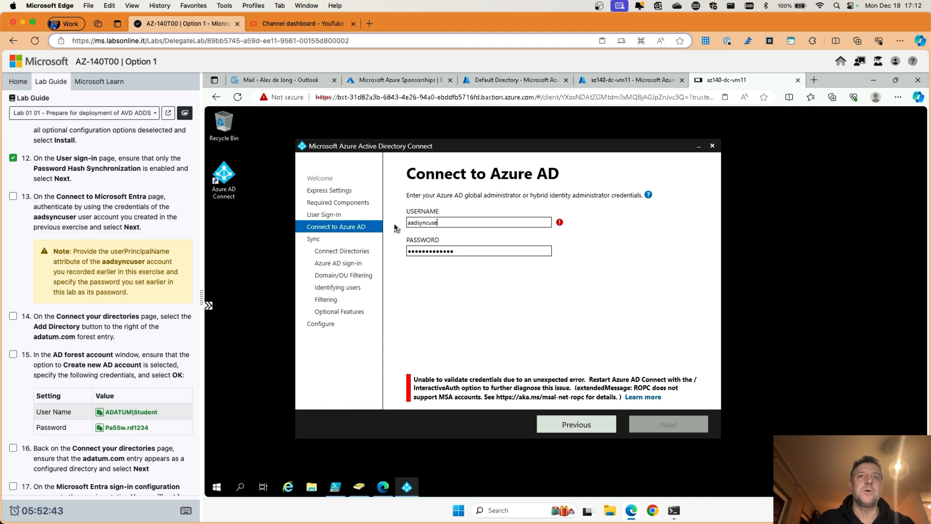
{"action": "type", "text": "r"}
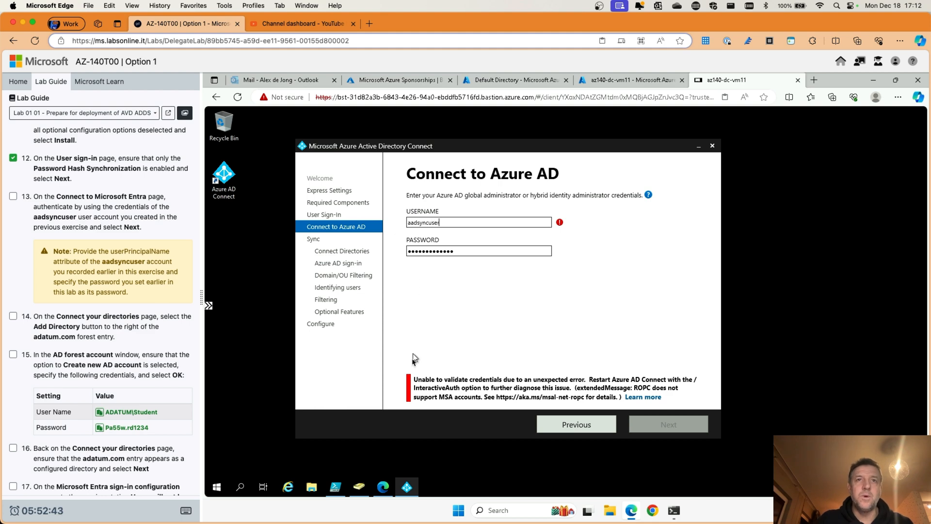
Step: Switch among the taskbar windows to bring Active Directory Users and Computers forward
{"action": "left_click", "coordinate": [383, 489]}
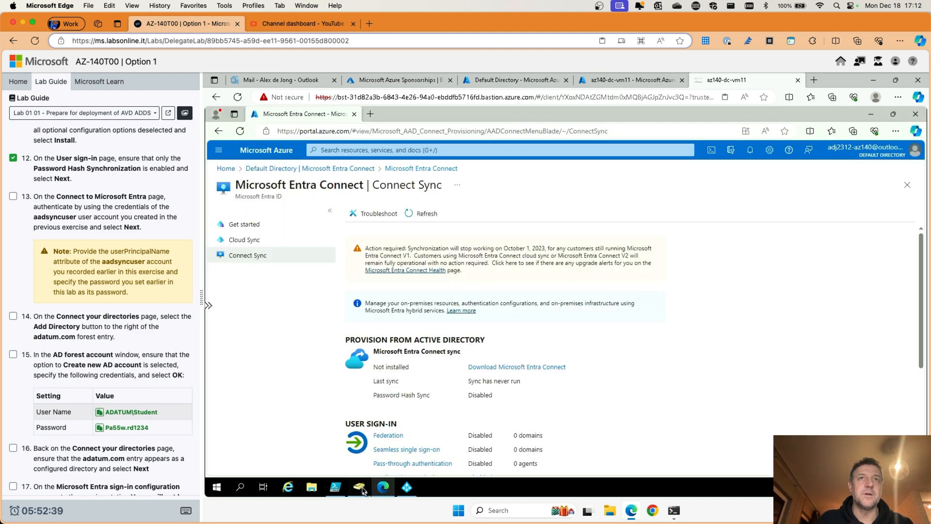
{"action": "left_click", "coordinate": [362, 489]}
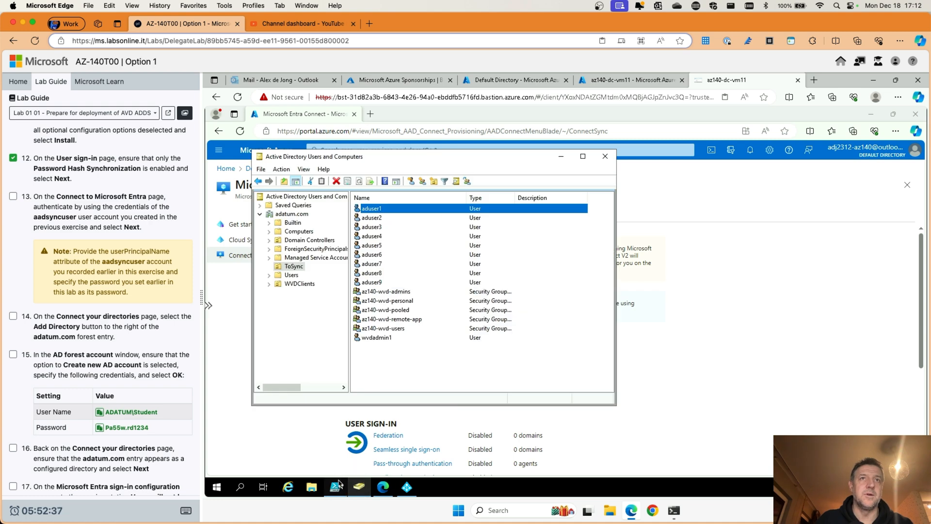
{"action": "left_click", "coordinate": [339, 483]}
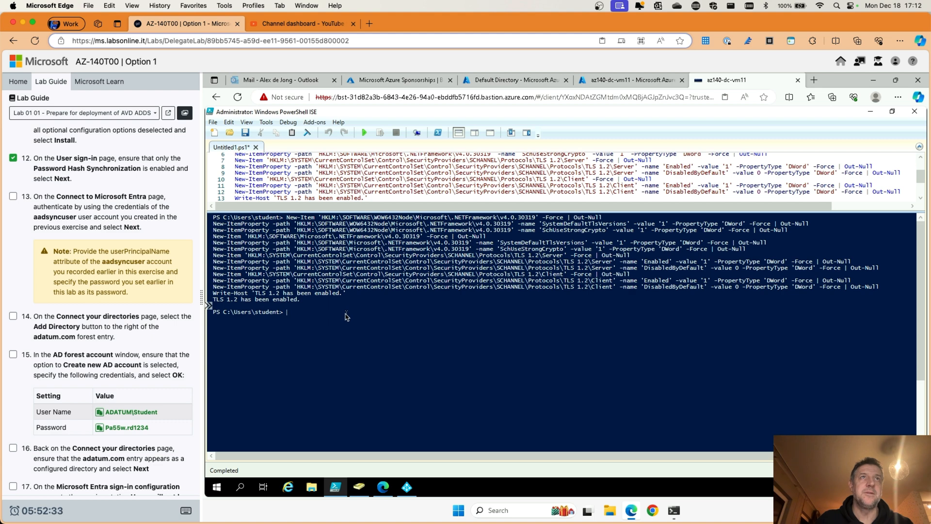
{"action": "scroll", "coordinate": [346, 315], "scroll_direction": "down", "scroll_amount": 2}
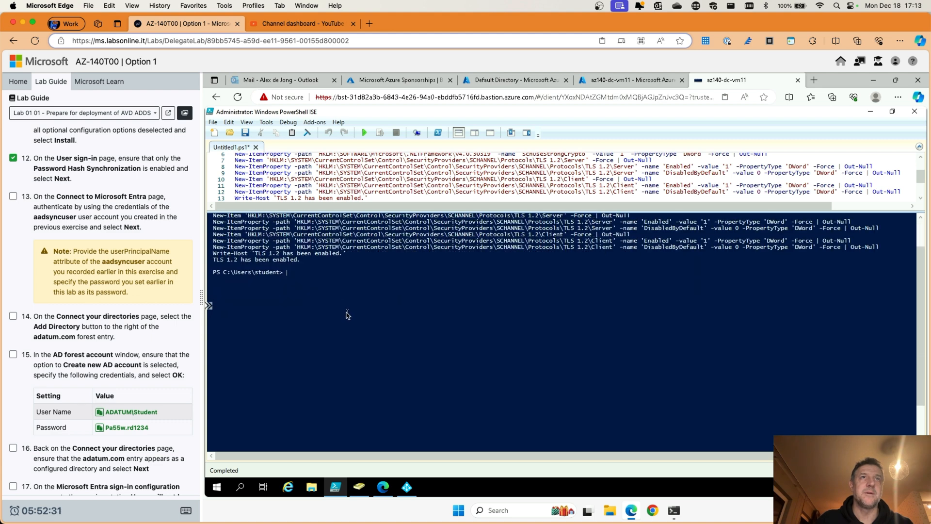
{"action": "scroll", "coordinate": [345, 314], "scroll_direction": "up", "scroll_amount": 2}
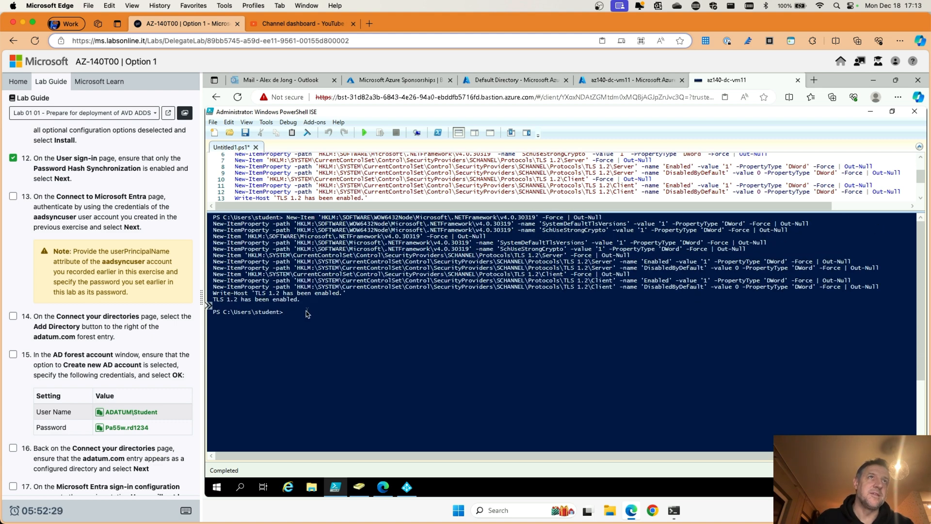
{"action": "left_click", "coordinate": [358, 486]}
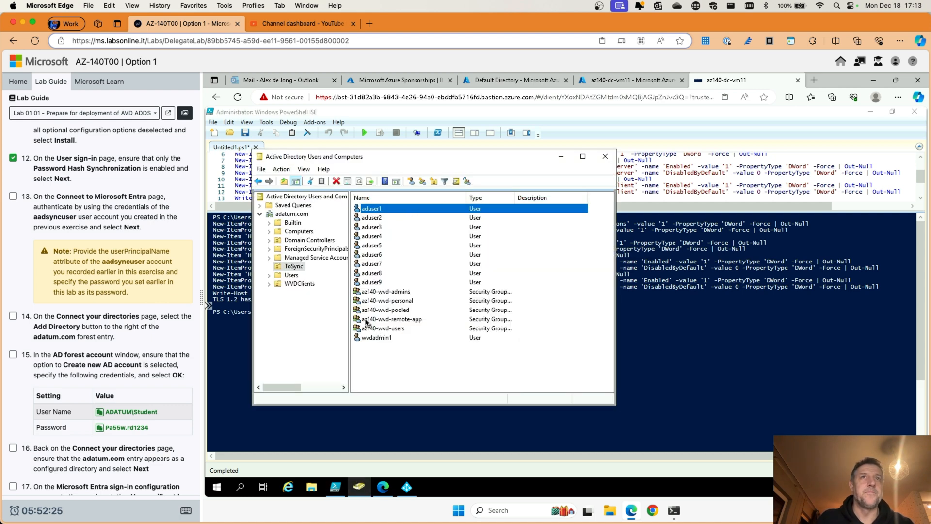
Step: Browse the Users, WVDClients and ToSync containers, then minimize the console for the browser
{"action": "left_click", "coordinate": [292, 275]}
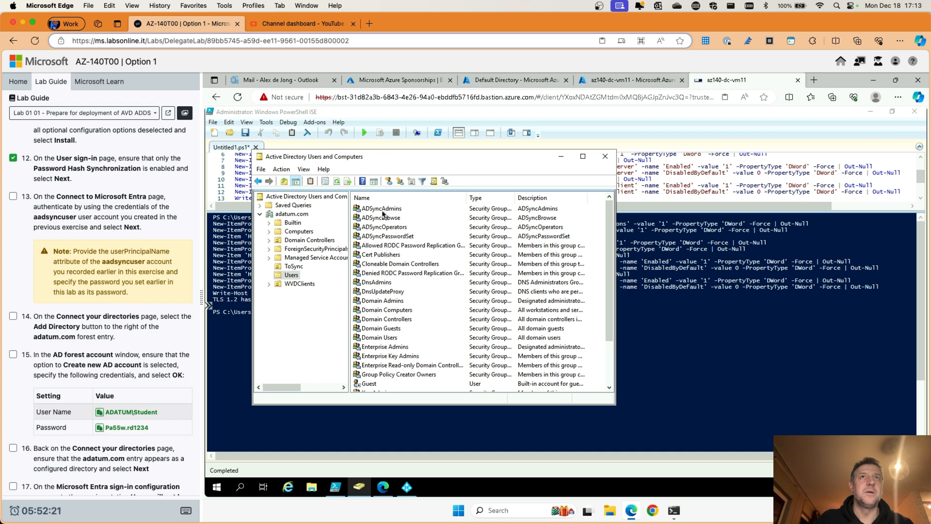
{"action": "left_click", "coordinate": [299, 284]}
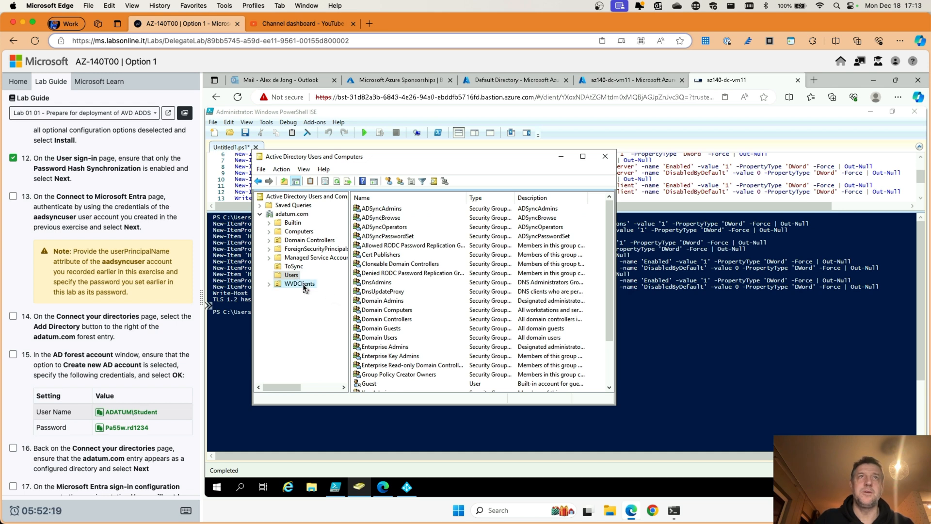
{"action": "left_click", "coordinate": [294, 266]}
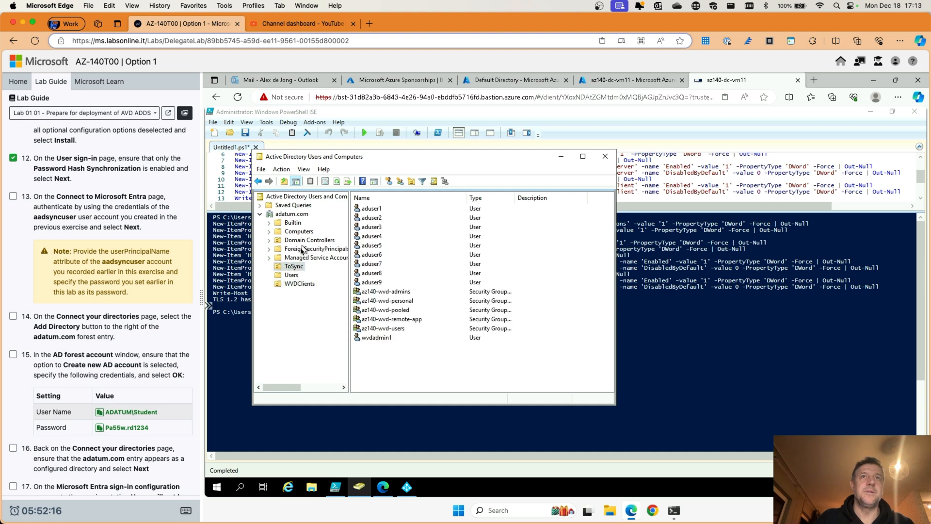
{"action": "left_click", "coordinate": [292, 275]}
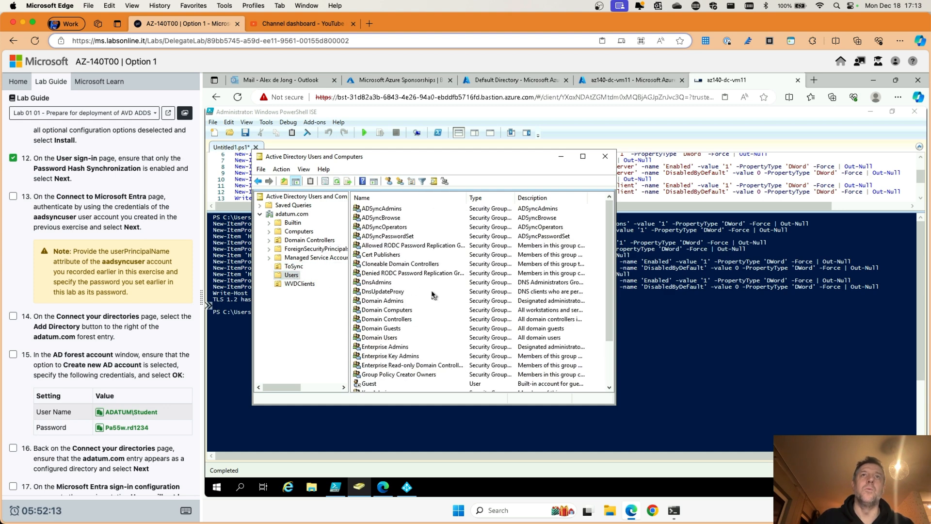
{"action": "left_click", "coordinate": [561, 157]}
{"action": "left_click", "coordinate": [384, 487]}
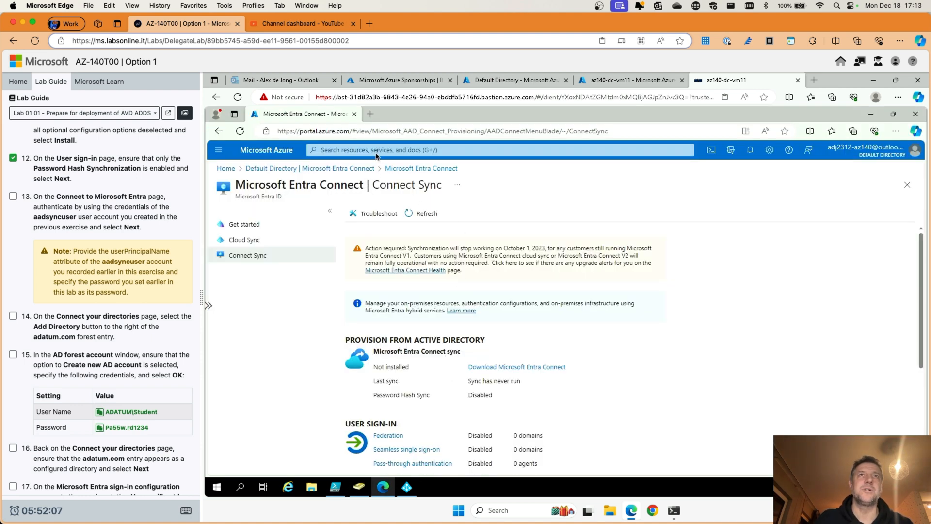
Step: Open Default Directory's Users list and copy aadsyncuser's user principal name
{"action": "left_click", "coordinate": [377, 152]}
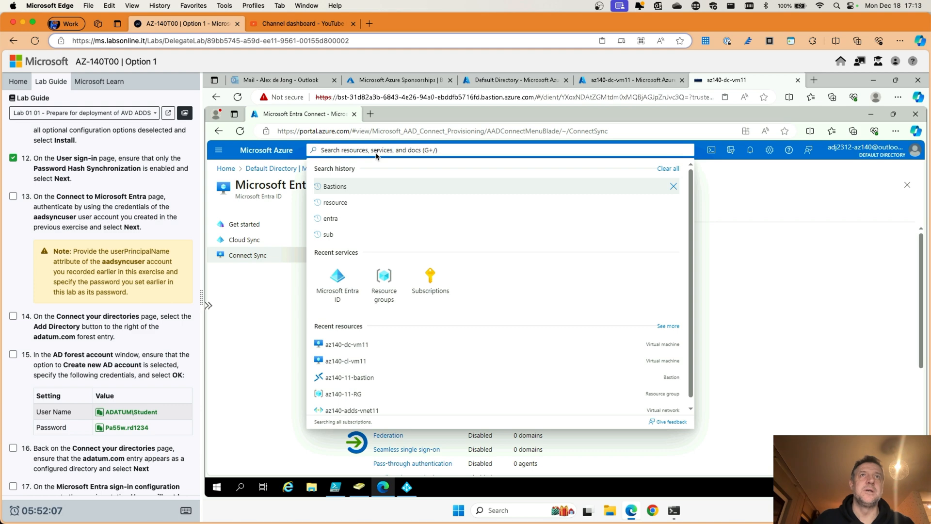
{"action": "left_click", "coordinate": [260, 168]}
{"action": "left_click", "coordinate": [245, 292]}
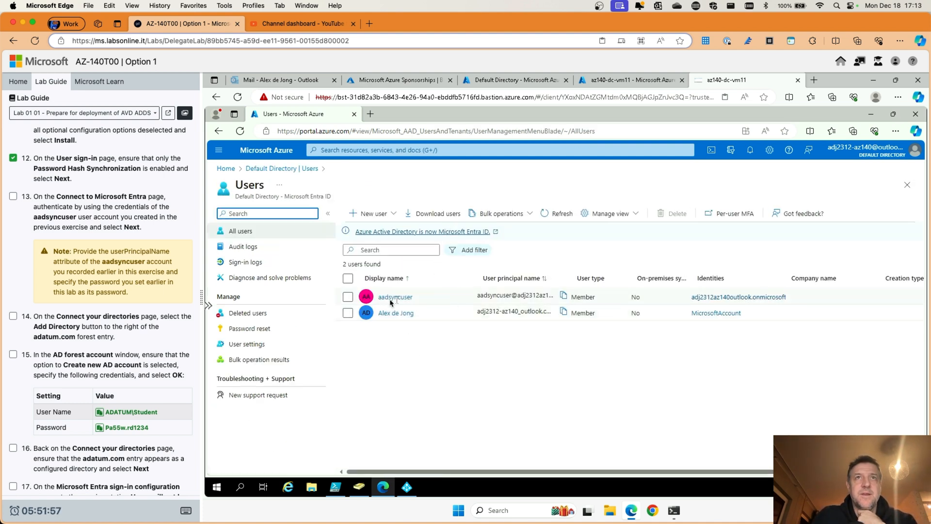
{"action": "left_click", "coordinate": [563, 297]}
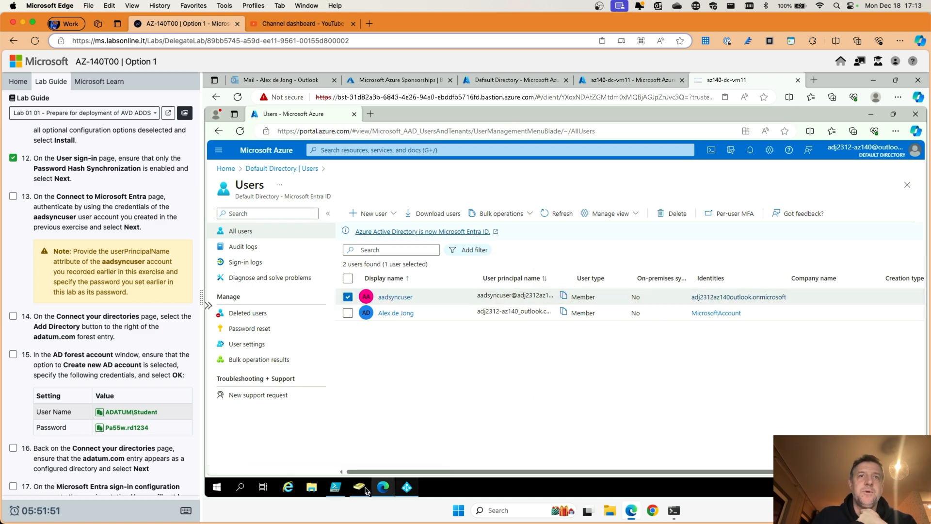
Step: Replace the short username with aadsyncuser's pasted full user principal name
{"action": "left_click", "coordinate": [406, 487]}
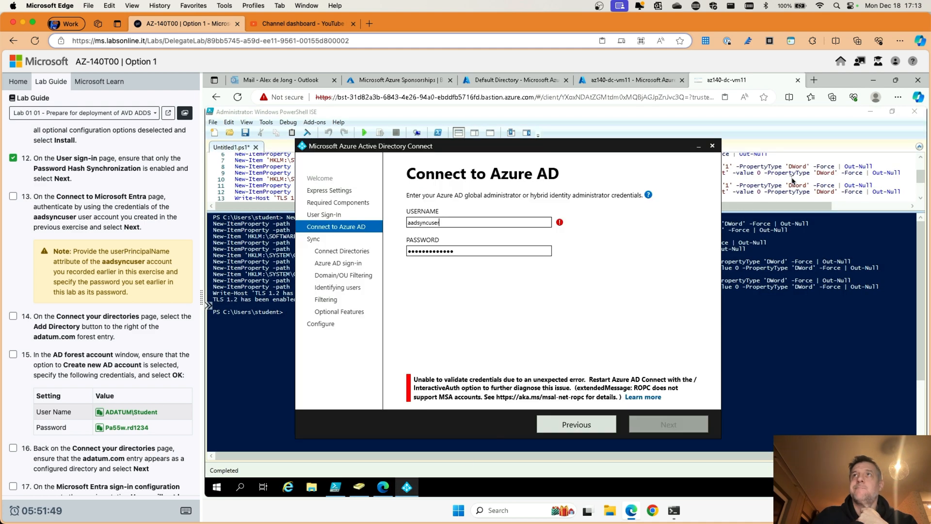
{"action": "left_click_drag", "start_coordinate": [463, 224], "coordinate": [400, 225]}
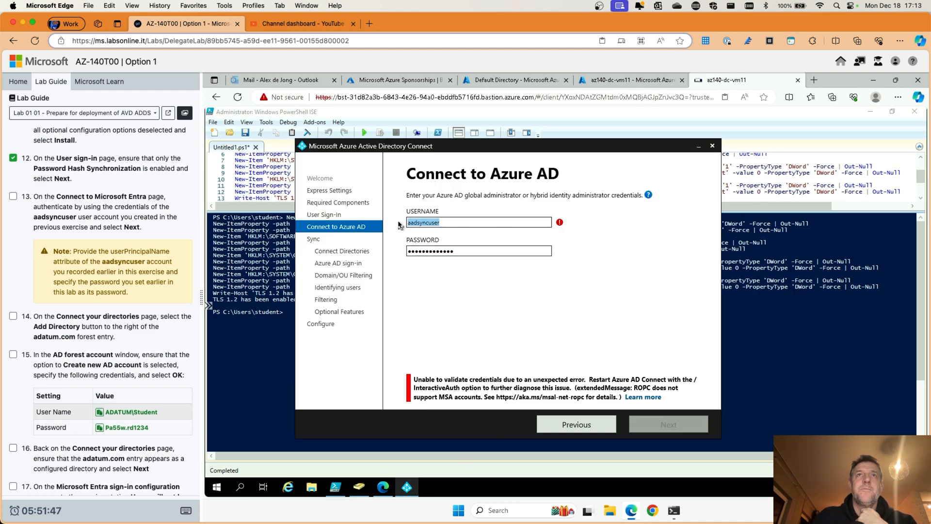
{"action": "right_click", "coordinate": [429, 222]}
{"action": "left_click", "coordinate": [454, 249]}
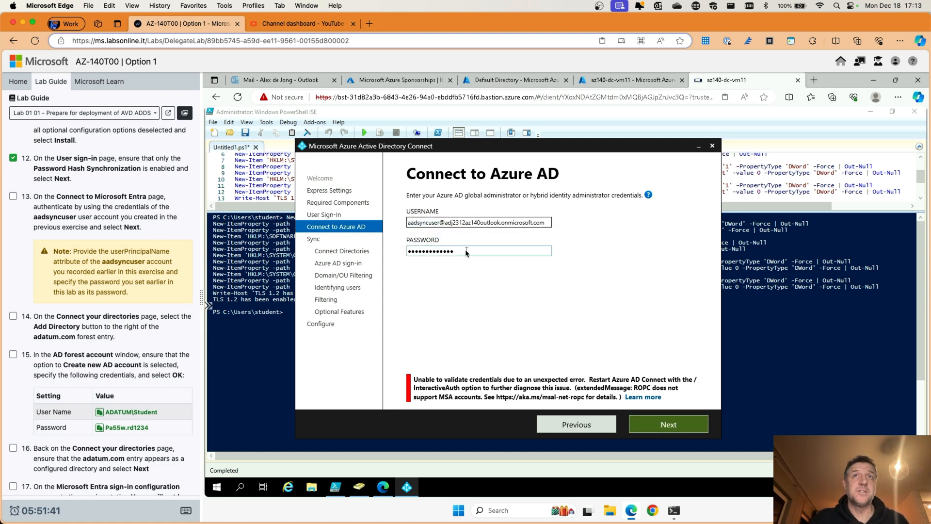
Step: Re-enter the account password, submit the sign-in, and tick lab step 13
{"action": "left_click_drag", "start_coordinate": [461, 253], "coordinate": [392, 253]}
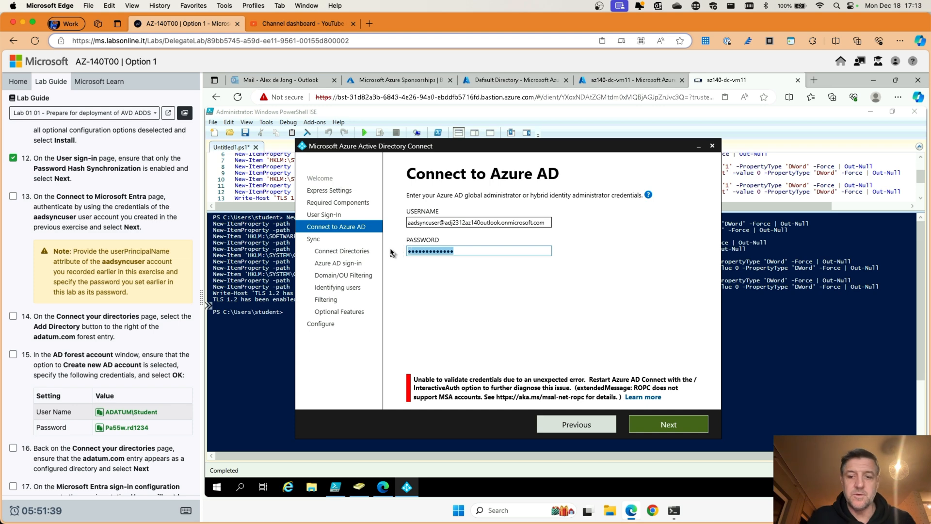
{"action": "type", "text": "P"}
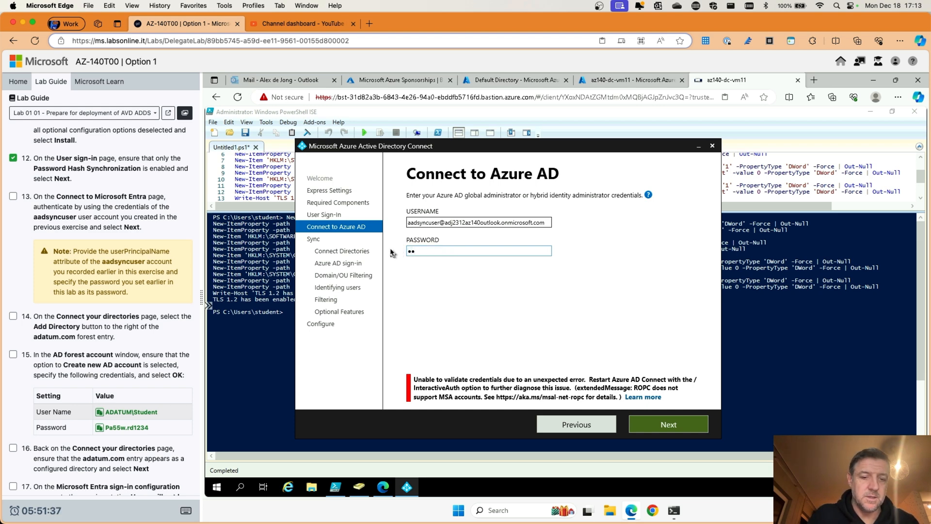
{"action": "type", "text": "a55w."}
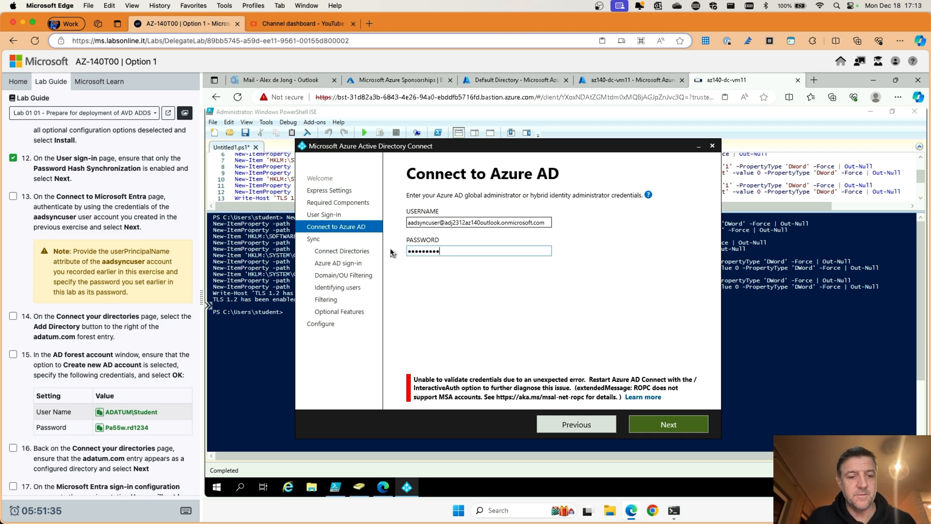
{"action": "type", "text": "rd1234"}
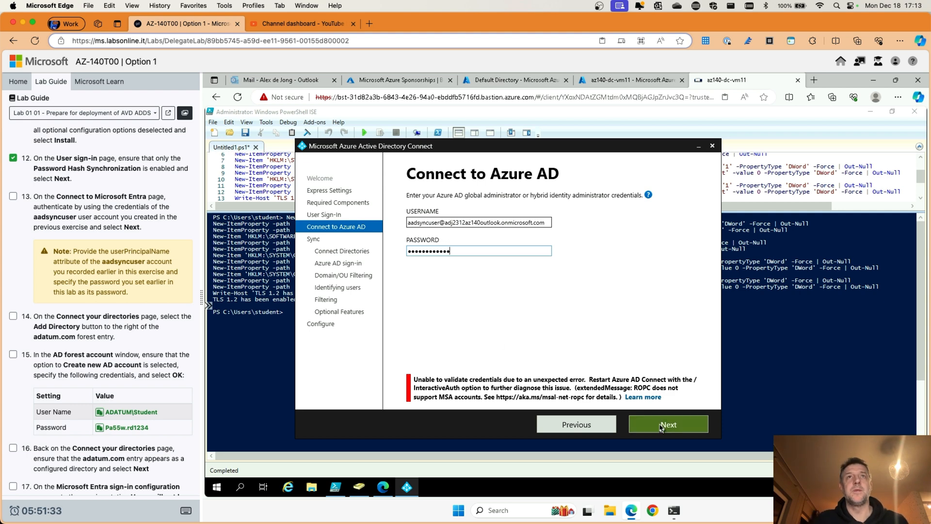
{"action": "left_click", "coordinate": [662, 427]}
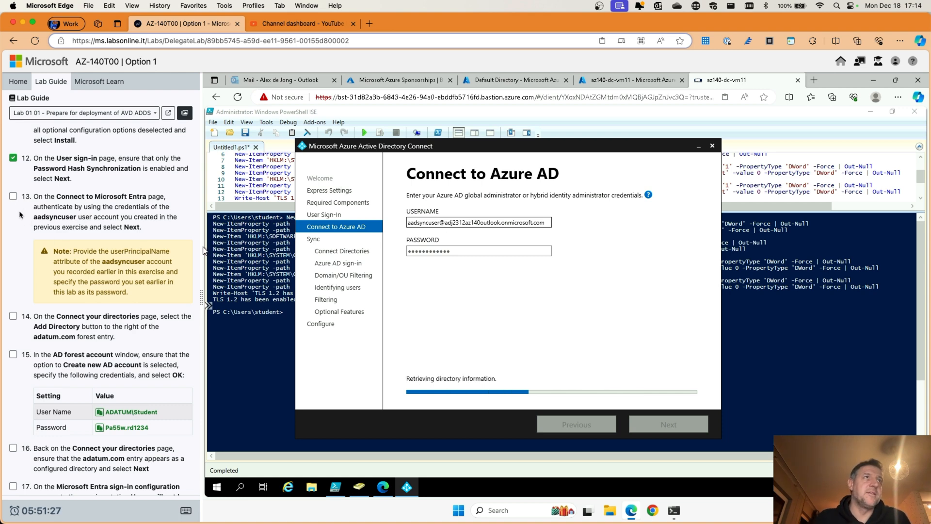
{"action": "left_click", "coordinate": [13, 196]}
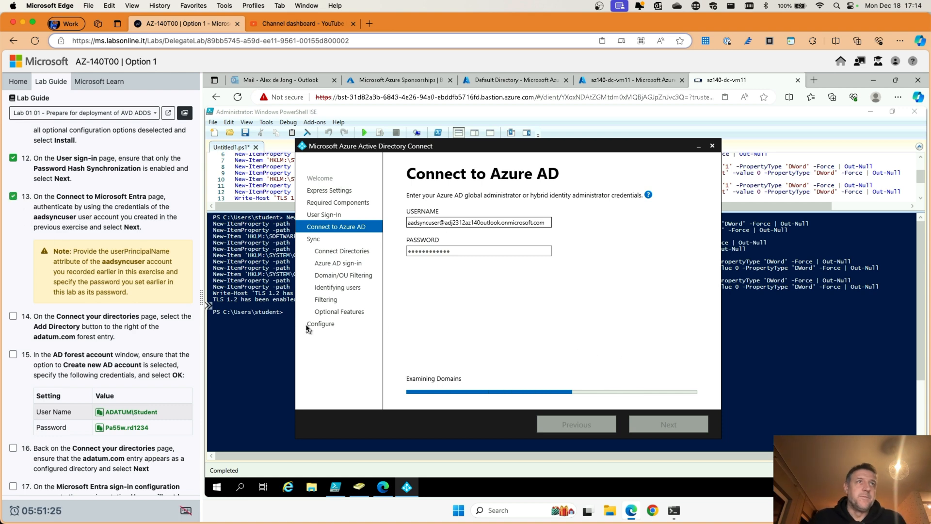
{"action": "scroll", "coordinate": [62, 293], "scroll_direction": "down", "scroll_amount": 5}
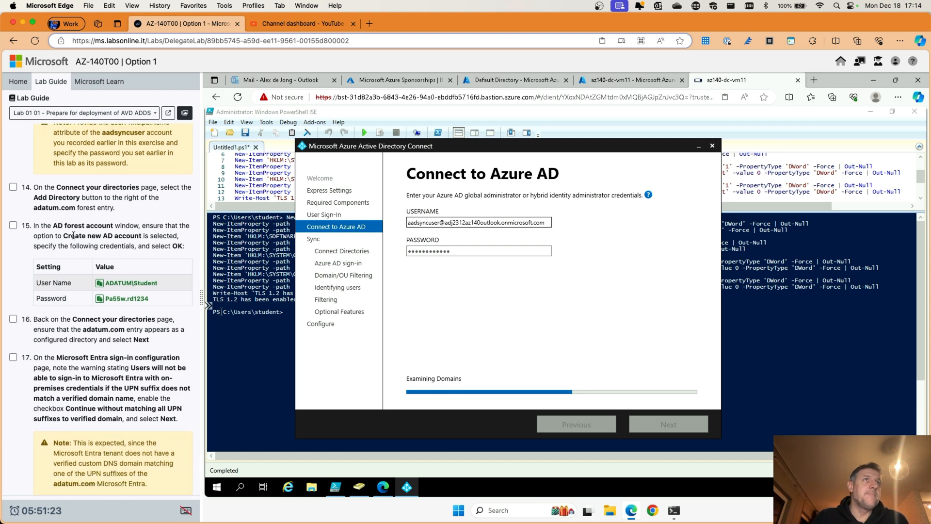
Step: Add adatum.com with a new AD account using the guide's enterprise admin username and password
{"action": "scroll", "coordinate": [96, 205], "scroll_direction": "down", "scroll_amount": 1}
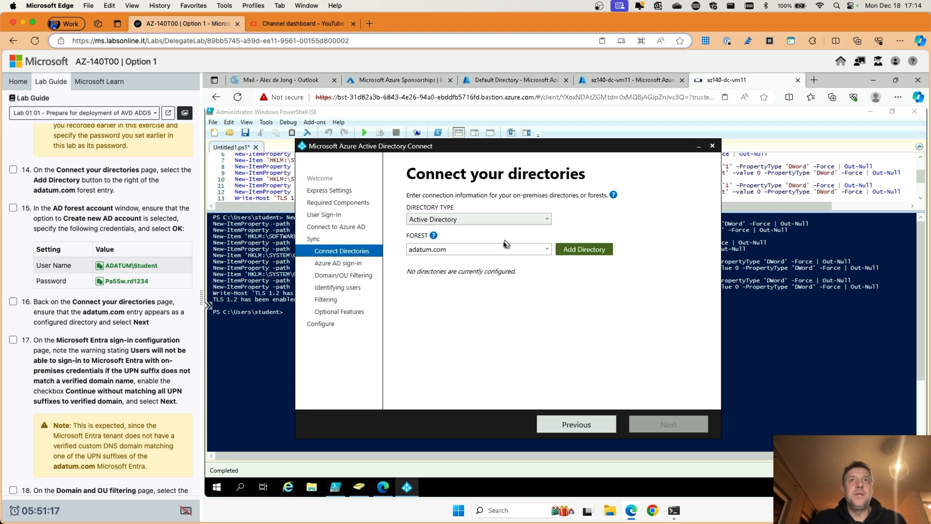
{"action": "left_click", "coordinate": [578, 249]}
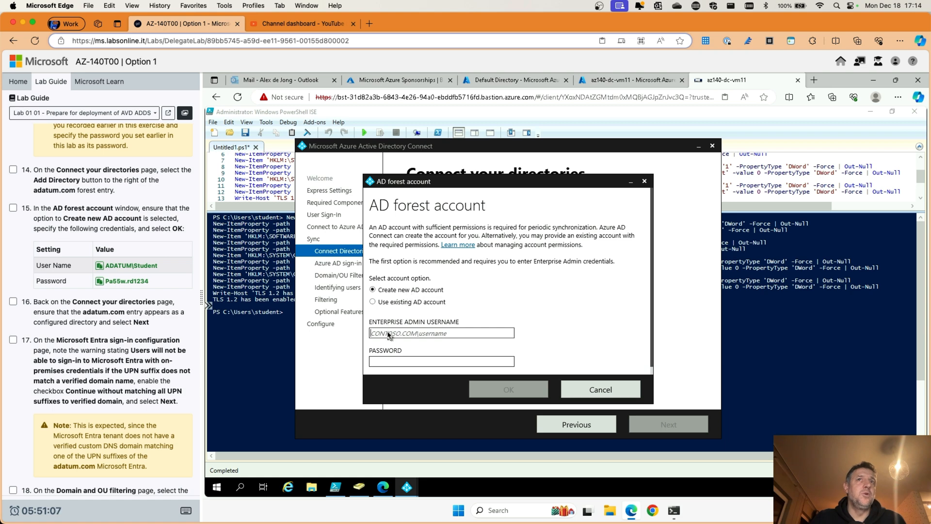
{"action": "left_click", "coordinate": [104, 266]}
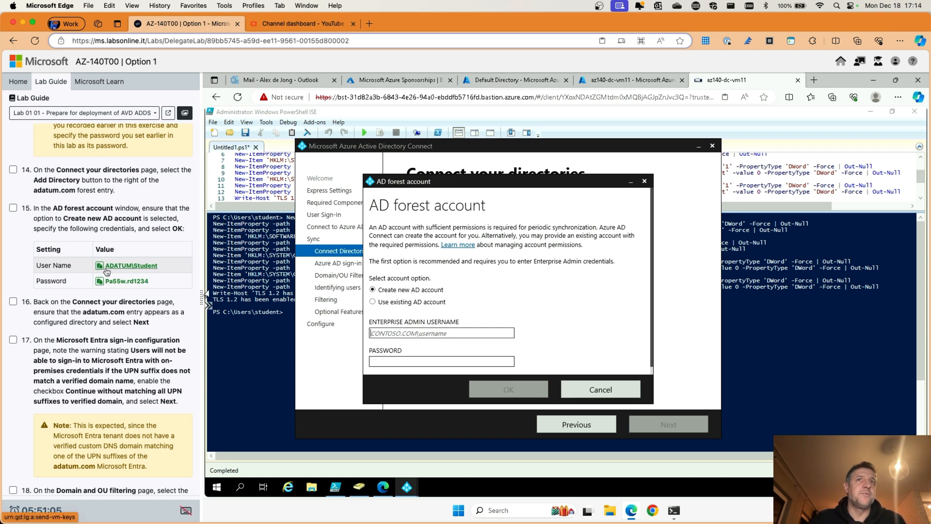
{"action": "left_click", "coordinate": [400, 362]}
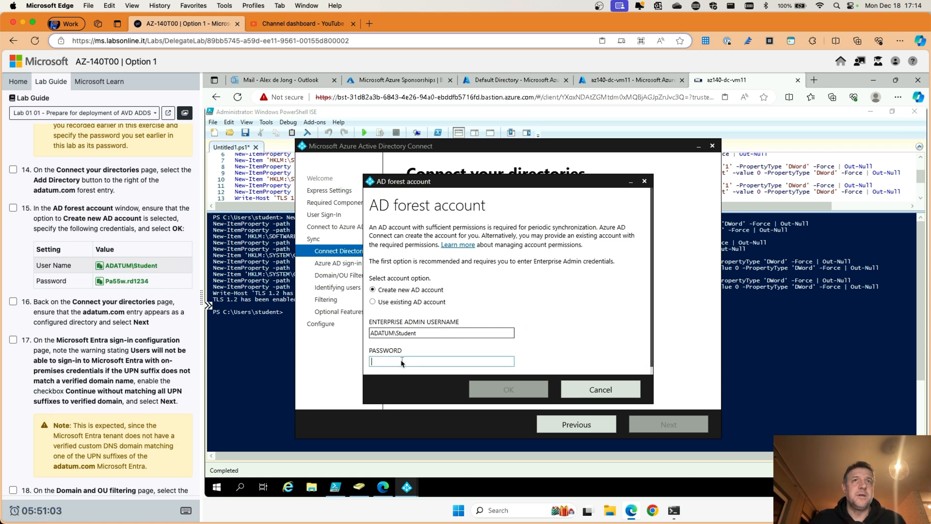
{"action": "left_click", "coordinate": [104, 282]}
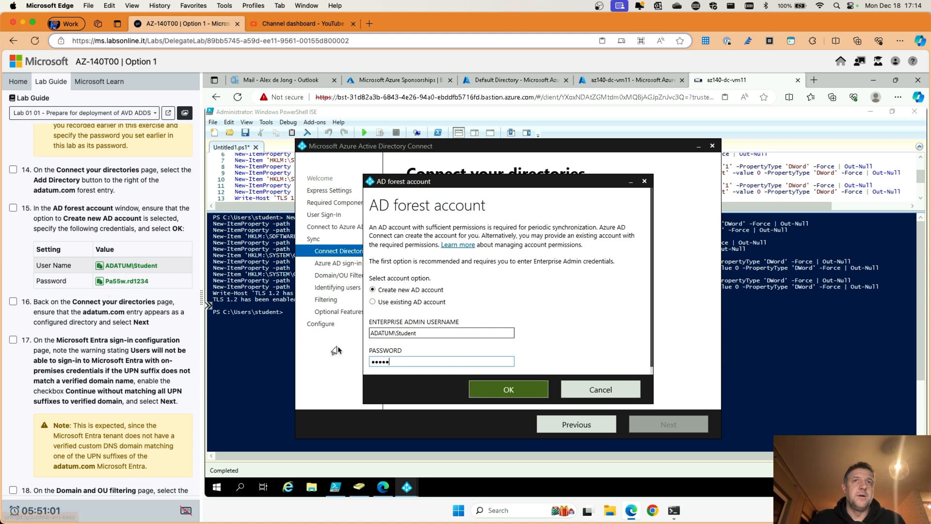
{"action": "left_click", "coordinate": [503, 392]}
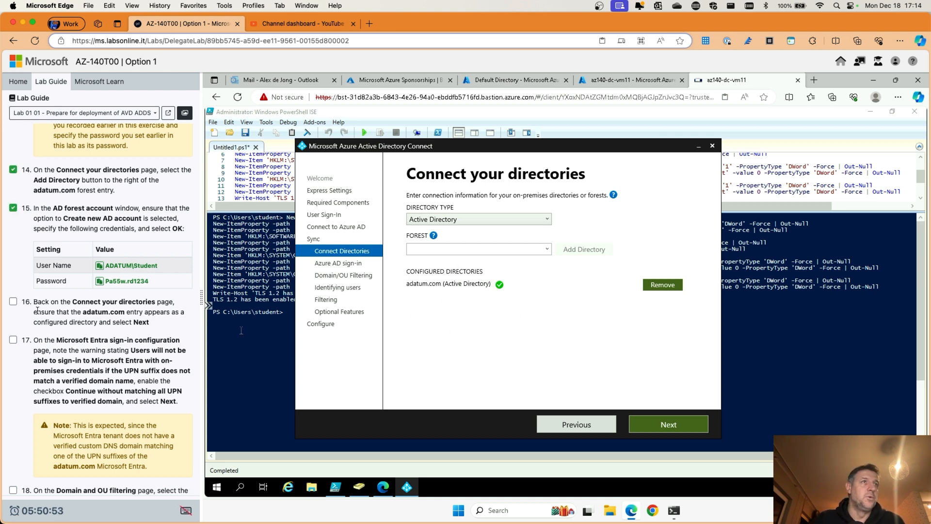
{"action": "scroll", "coordinate": [38, 310], "scroll_direction": "down", "scroll_amount": 3}
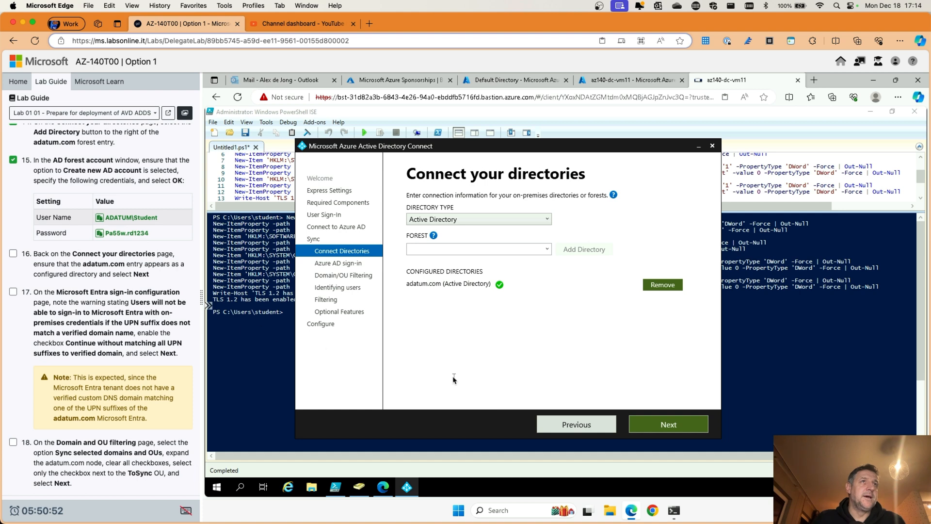
Step: Continue without matching all UPN suffixes to verified domains and move to OU filtering
{"action": "left_click", "coordinate": [668, 426]}
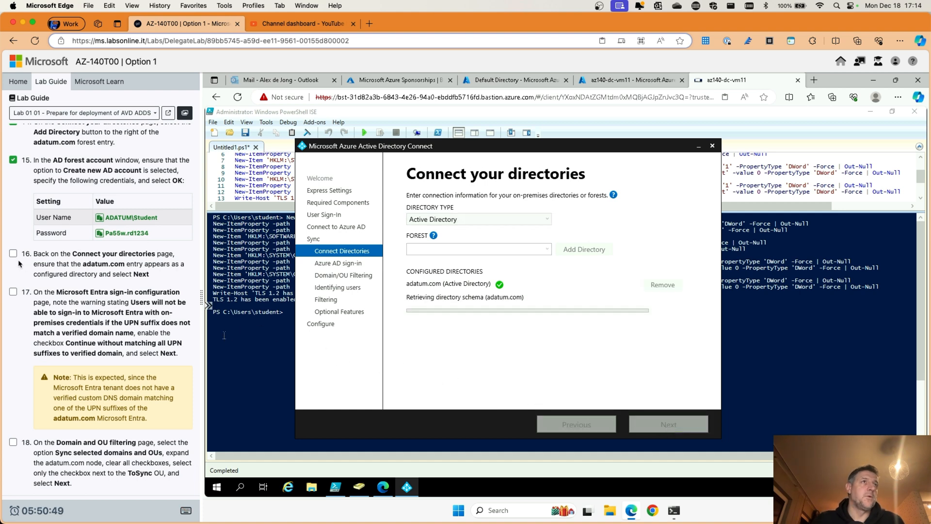
{"action": "scroll", "coordinate": [77, 308], "scroll_direction": "down", "scroll_amount": 2}
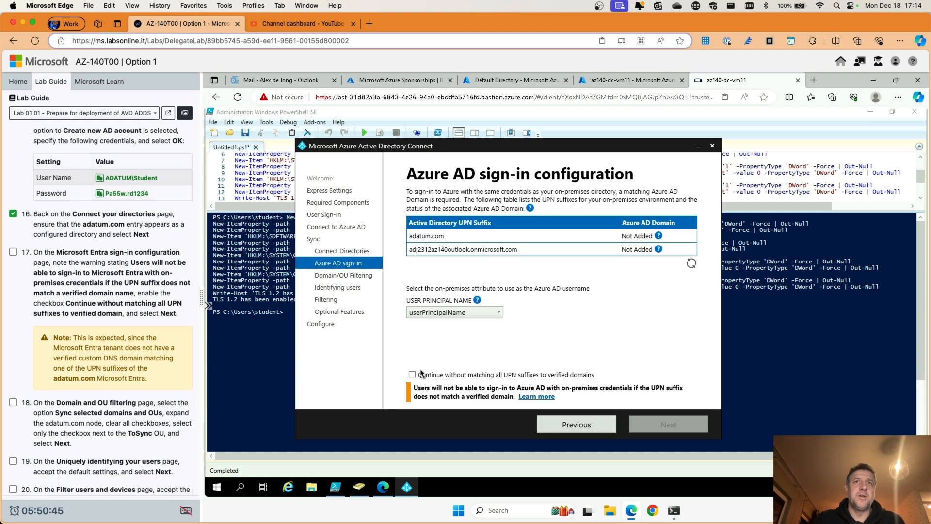
{"action": "left_click", "coordinate": [411, 375]}
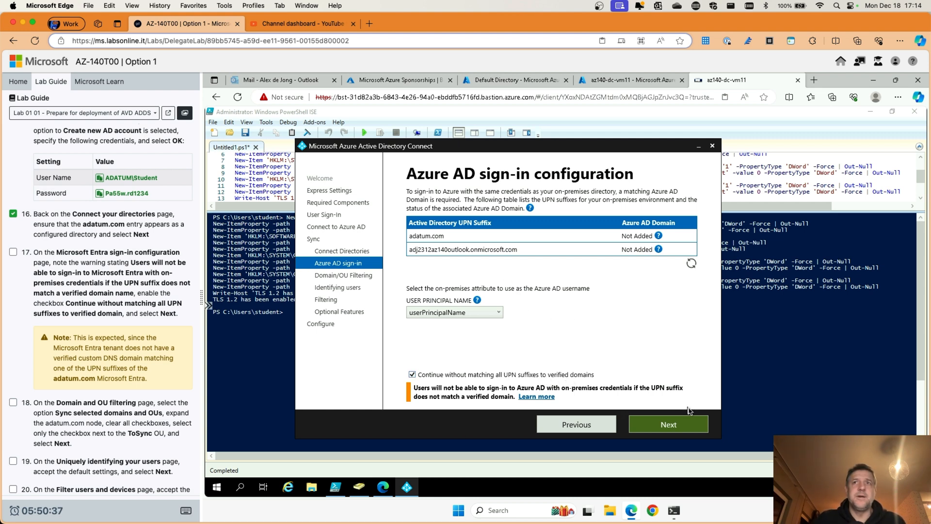
{"action": "left_click", "coordinate": [669, 425]}
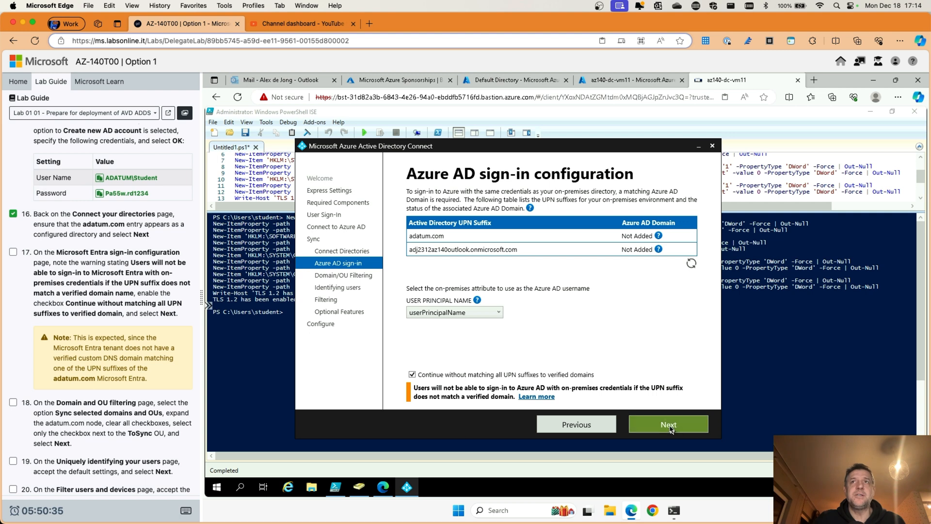
Step: Confirm only the ToSync OU under adatum.com is selected and tick lab step 18
{"action": "scroll", "coordinate": [77, 326], "scroll_direction": "down", "scroll_amount": 2}
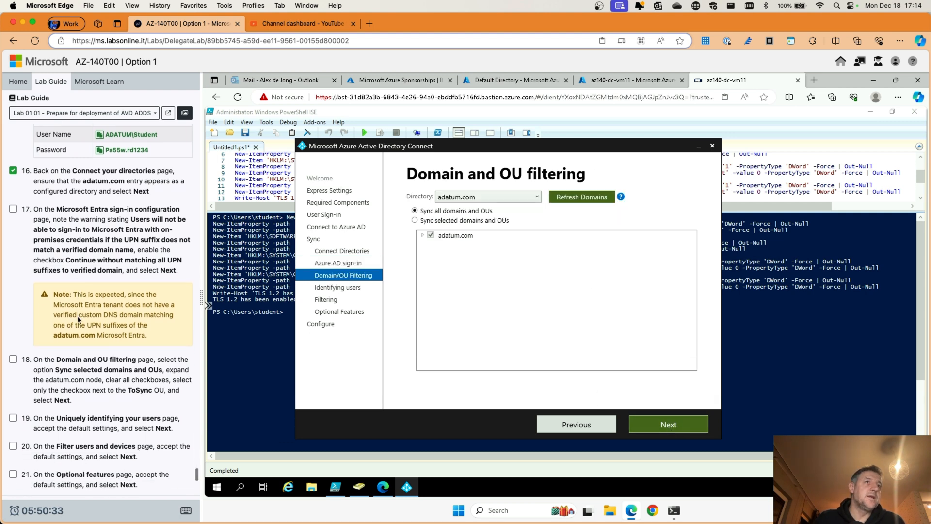
{"action": "left_click", "coordinate": [423, 235]}
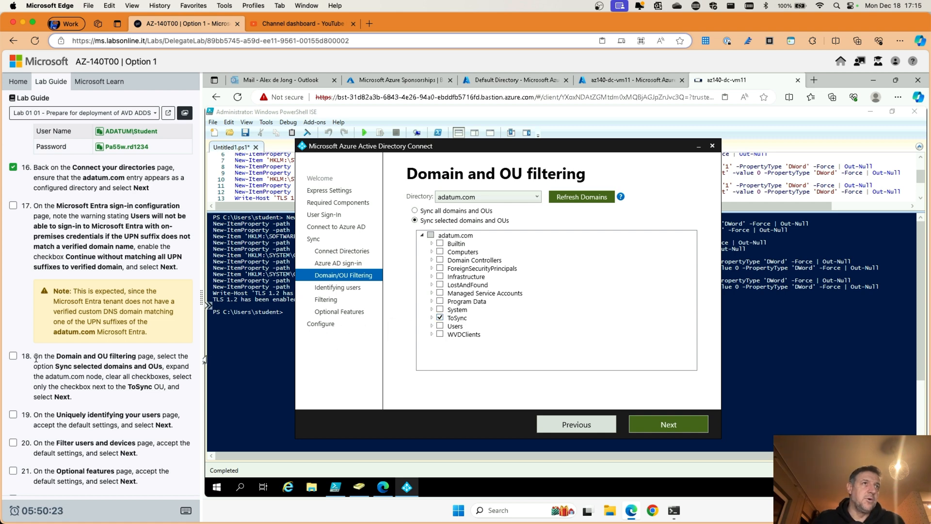
{"action": "left_click", "coordinate": [13, 356]}
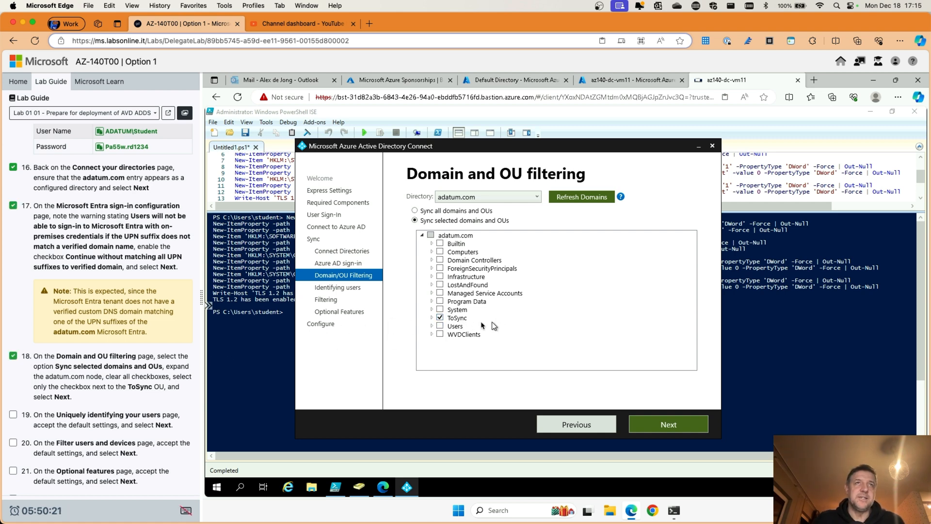
{"action": "left_click", "coordinate": [668, 425]}
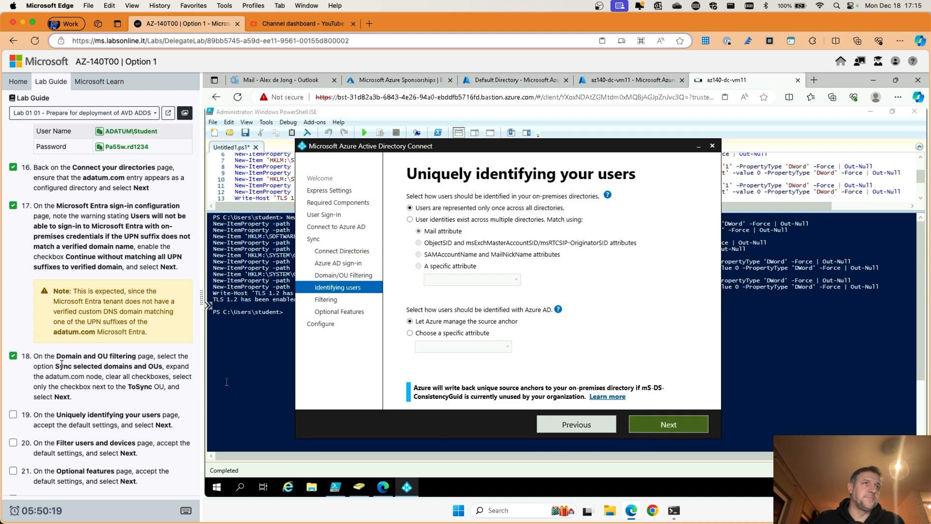
Step: Accept default user identification and sync-all-users filtering settings to reach Optional features
{"action": "scroll", "coordinate": [66, 365], "scroll_direction": "down", "scroll_amount": 3}
{"action": "scroll", "coordinate": [67, 365], "scroll_direction": "down", "scroll_amount": 3}
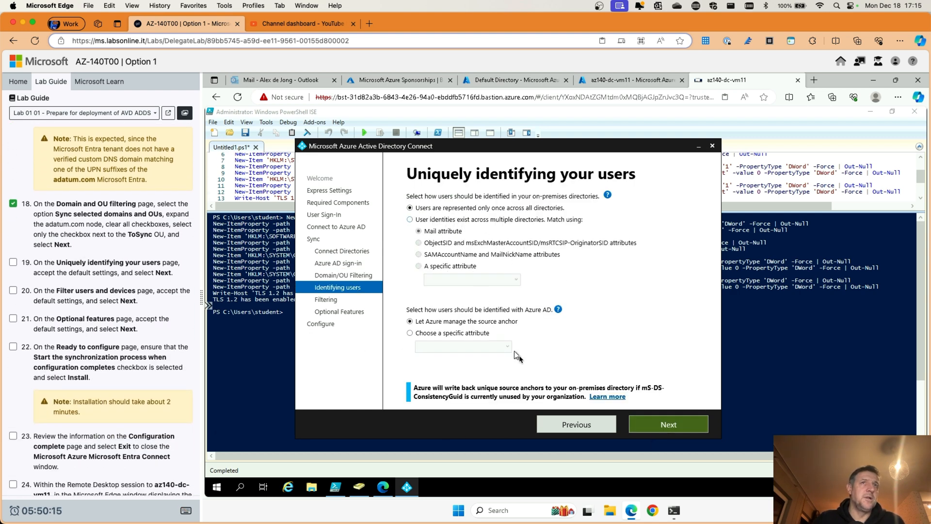
{"action": "left_click", "coordinate": [650, 425]}
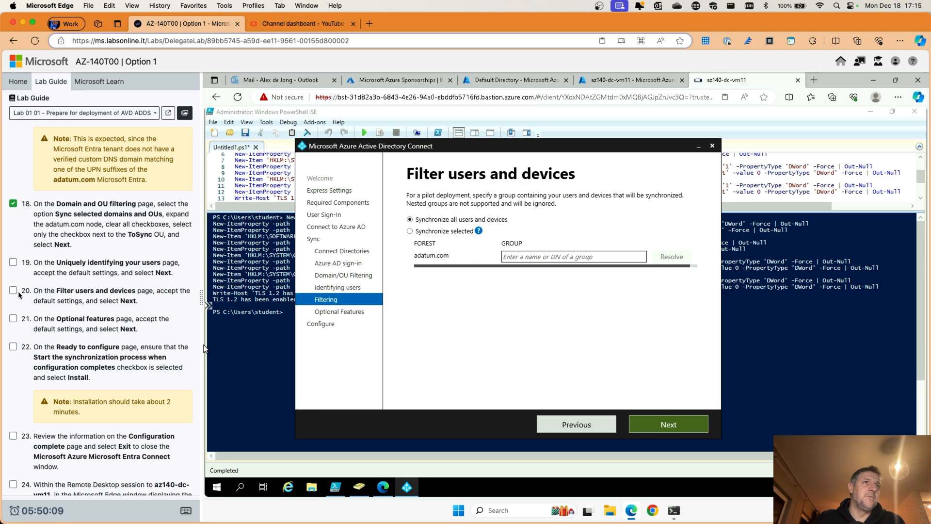
{"action": "left_click", "coordinate": [681, 426]}
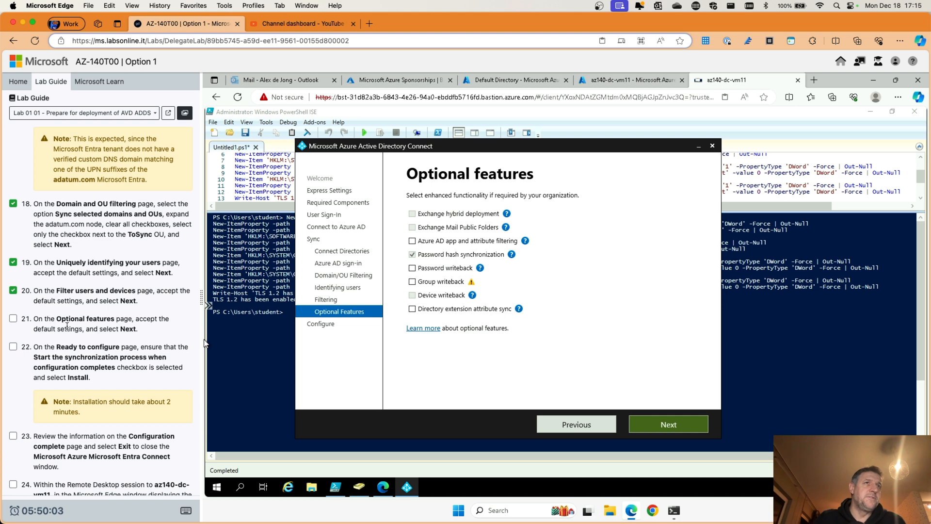
{"action": "left_click", "coordinate": [648, 423]}
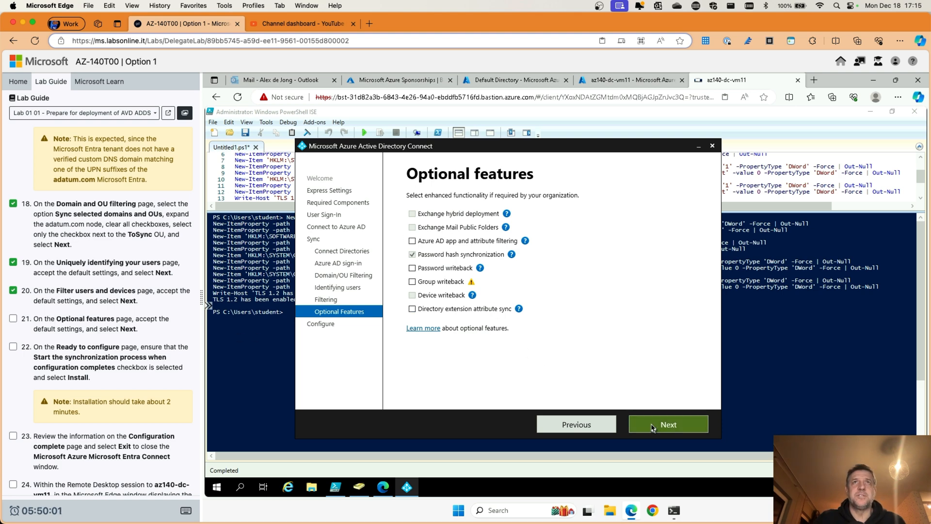
Step: Tick lab step 21 and install with 'Start the synchronization process' left checked
{"action": "left_click", "coordinate": [13, 319]}
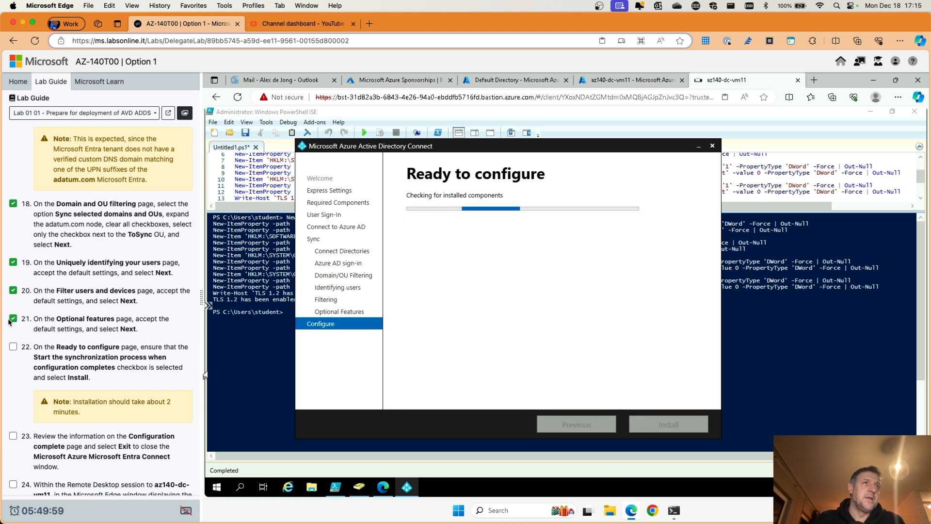
{"action": "scroll", "coordinate": [104, 290], "scroll_direction": "down", "scroll_amount": 3}
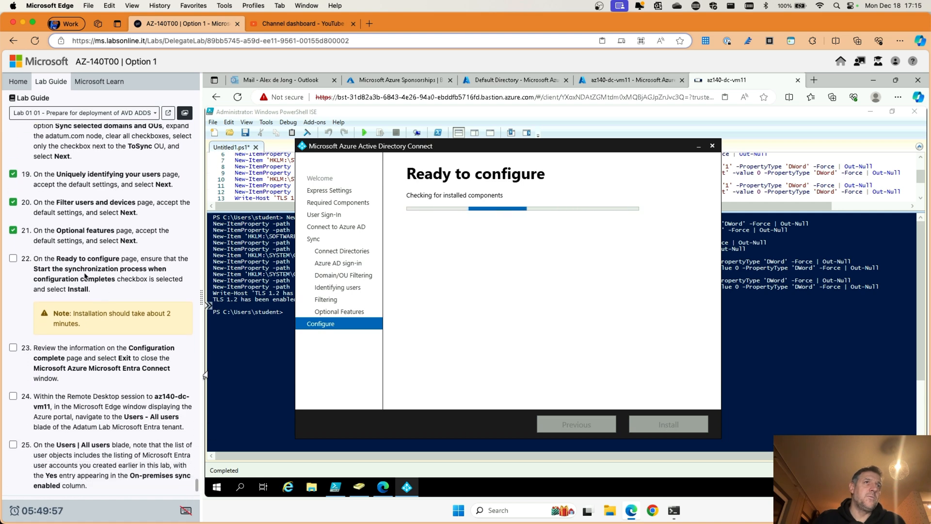
{"action": "scroll", "coordinate": [104, 272], "scroll_direction": "down", "scroll_amount": 1}
{"action": "scroll", "coordinate": [103, 255], "scroll_direction": "down", "scroll_amount": 2}
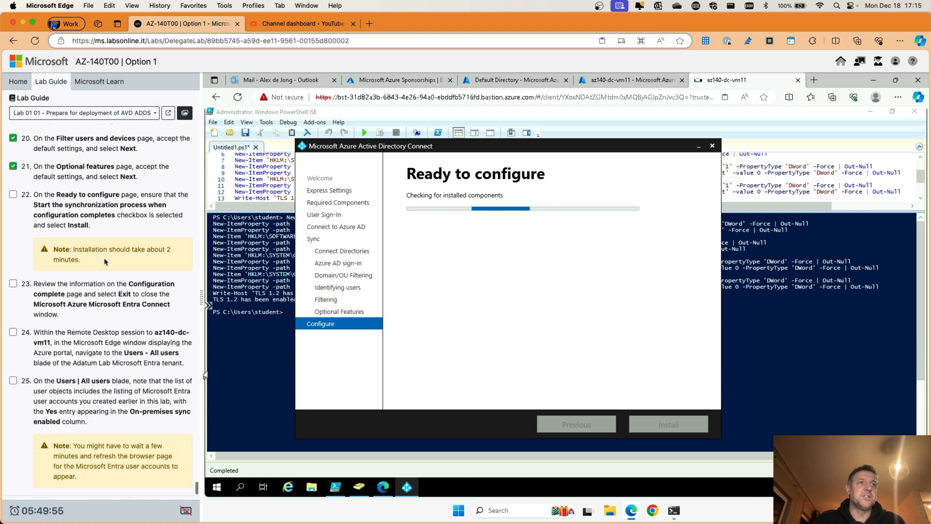
{"action": "scroll", "coordinate": [104, 255], "scroll_direction": "up", "scroll_amount": 1}
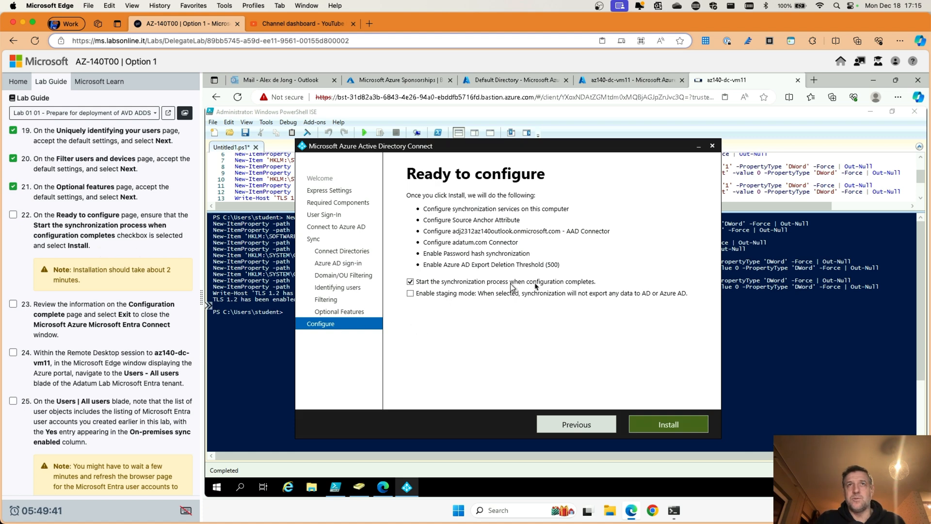
{"action": "left_click", "coordinate": [654, 426]}
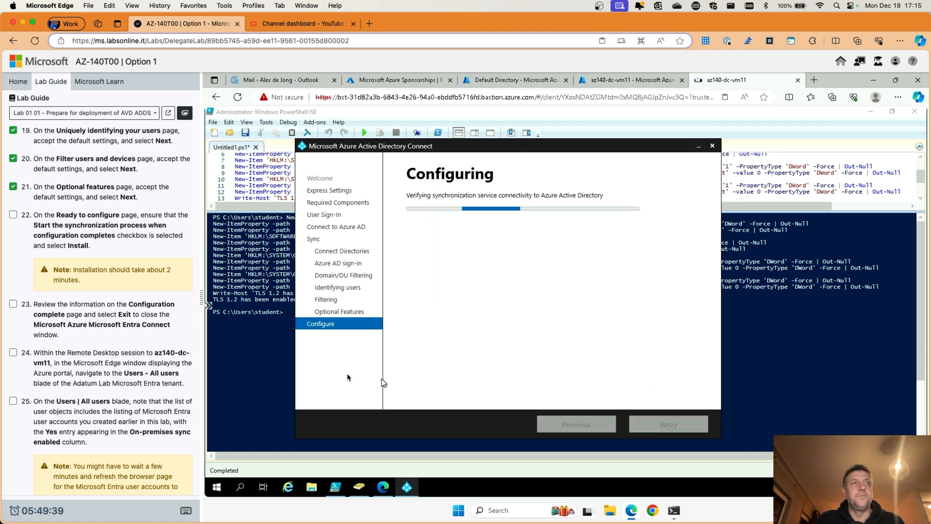
Step: Check off steps 22, 23 and 24 in the lab guide
{"action": "scroll", "coordinate": [107, 334], "scroll_direction": "down", "scroll_amount": 1}
{"action": "scroll", "coordinate": [107, 334], "scroll_direction": "down", "scroll_amount": 1}
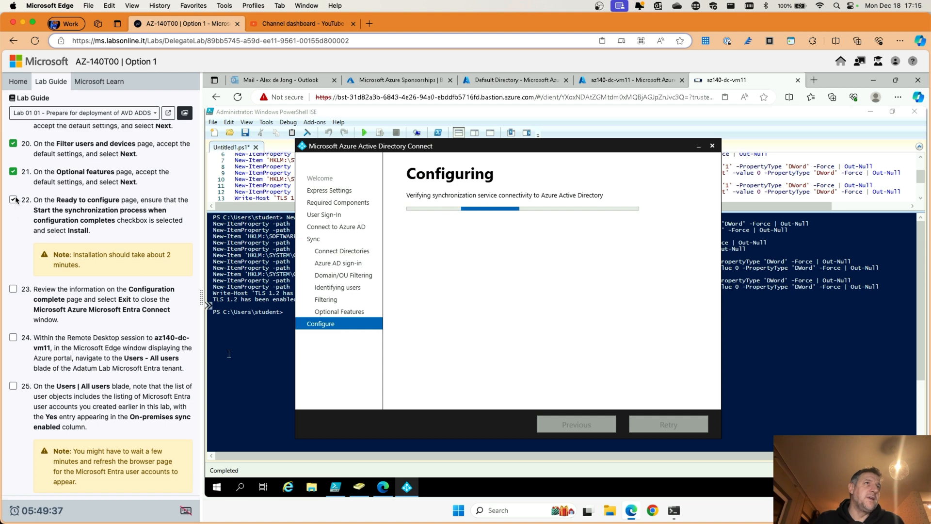
{"action": "left_click", "coordinate": [13, 202]}
{"action": "scroll", "coordinate": [84, 306], "scroll_direction": "down", "scroll_amount": 1}
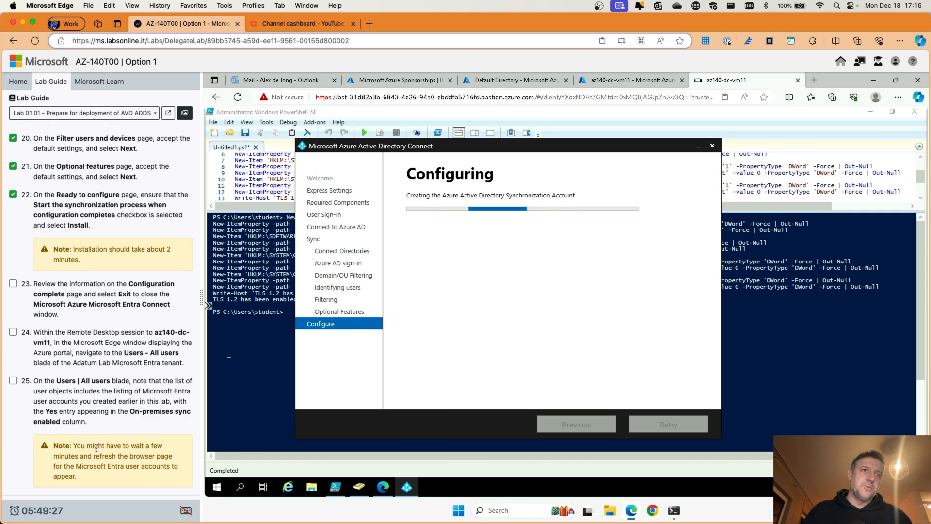
{"action": "scroll", "coordinate": [97, 367], "scroll_direction": "up", "scroll_amount": 3}
{"action": "scroll", "coordinate": [97, 367], "scroll_direction": "down", "scroll_amount": 3}
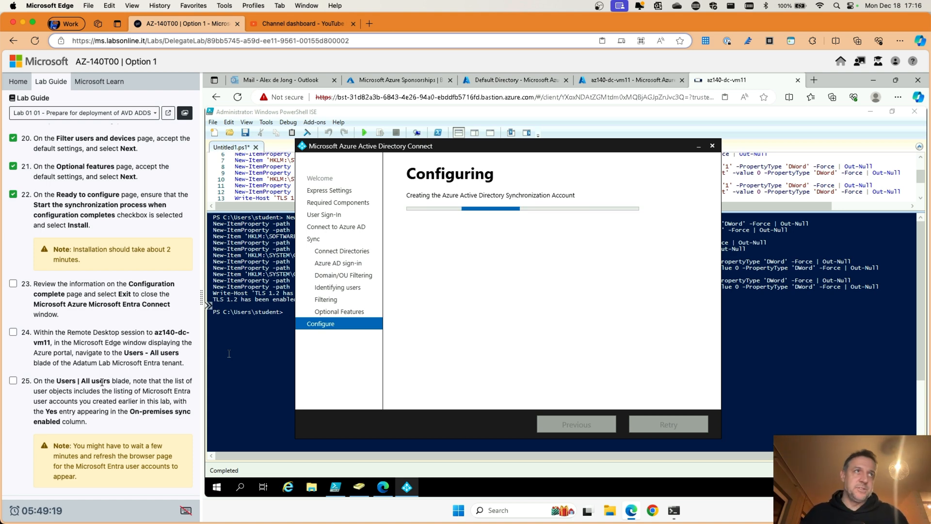
{"action": "left_click", "coordinate": [13, 283]}
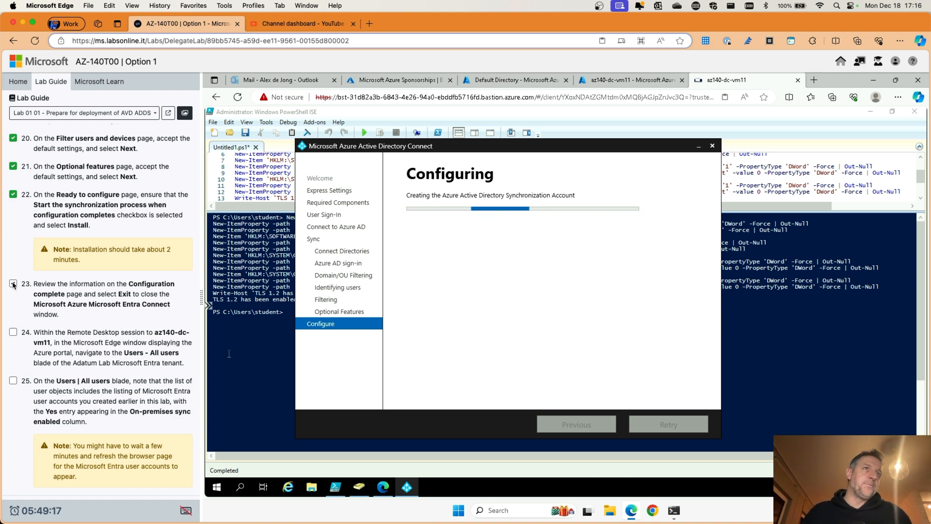
{"action": "left_click", "coordinate": [14, 333]}
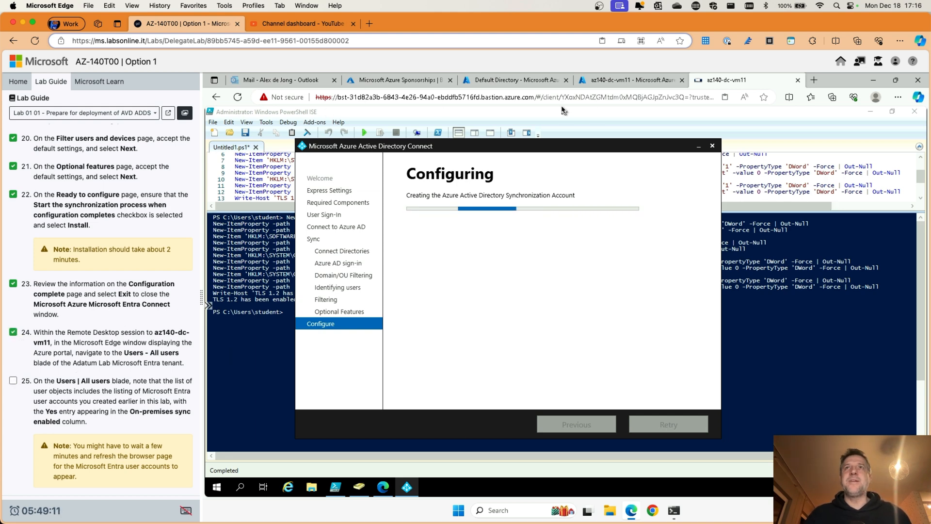
Step: Move the Azure AD Connect wizard aside and minimize the PowerShell ISE window
{"action": "left_click_drag", "start_coordinate": [488, 149], "coordinate": [533, 181]}
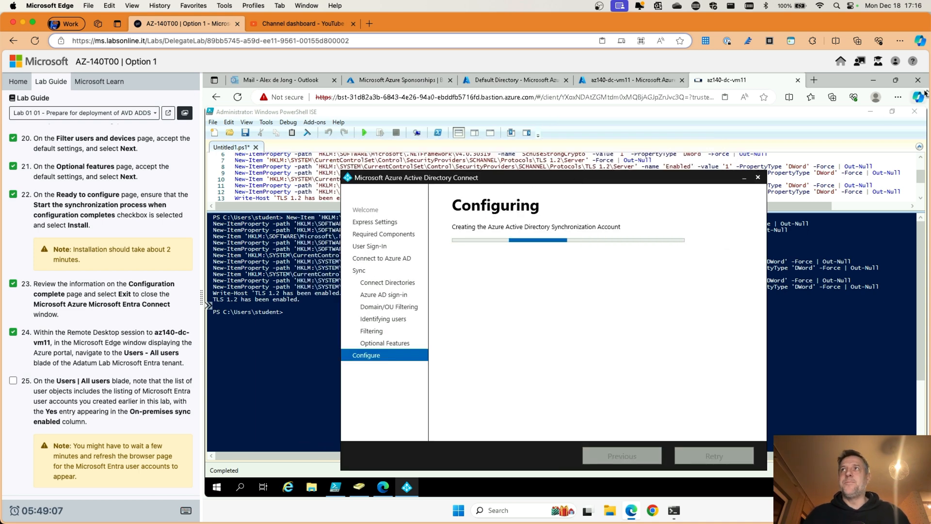
{"action": "left_click", "coordinate": [870, 113]}
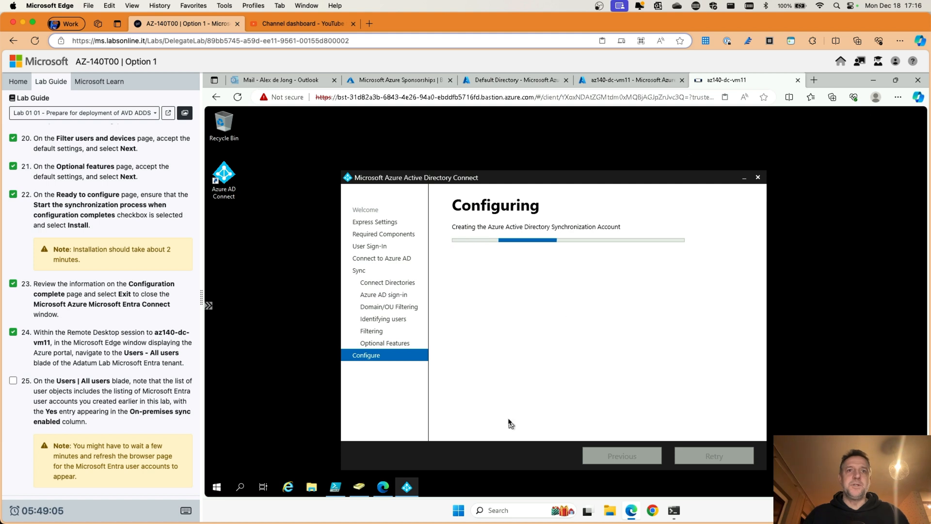
{"action": "left_click", "coordinate": [383, 487]}
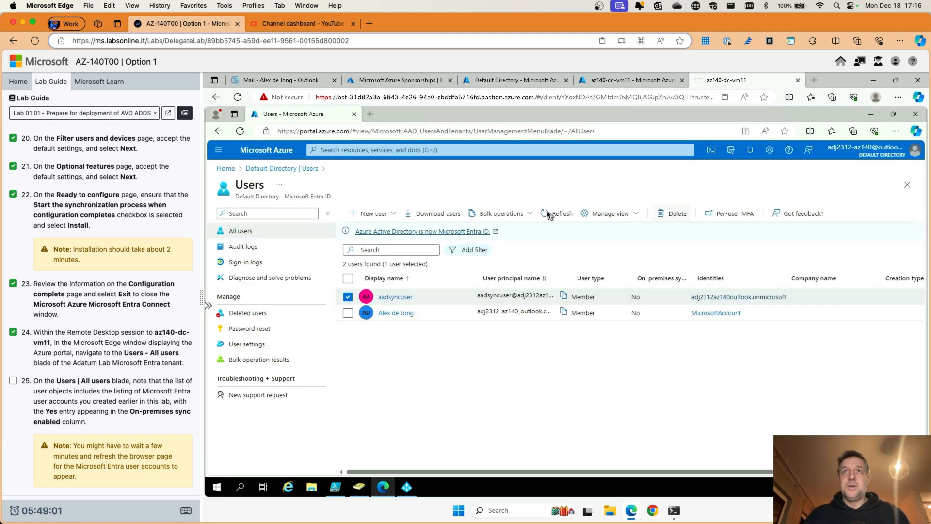
Step: Refresh the Entra ID All users list and reposition the configuring Azure AD Connect wizard
{"action": "left_click", "coordinate": [561, 215]}
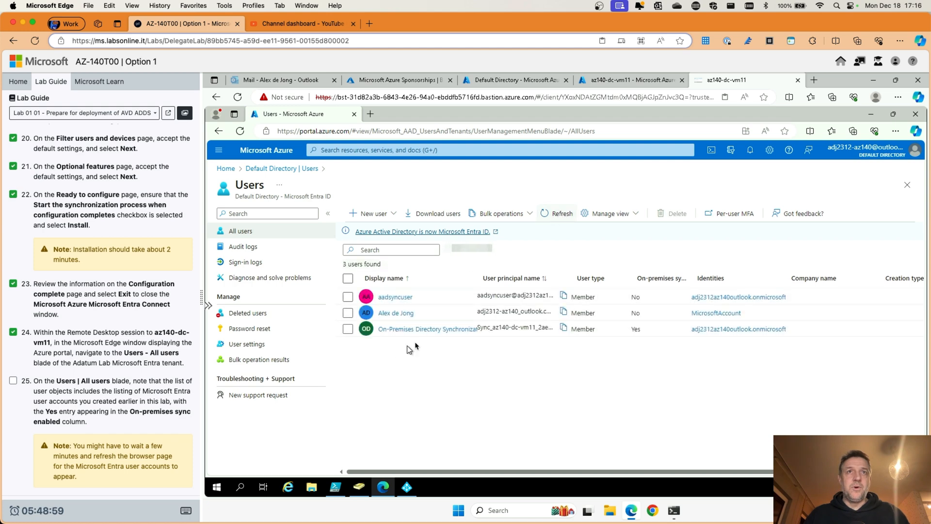
{"action": "left_click", "coordinate": [555, 218]}
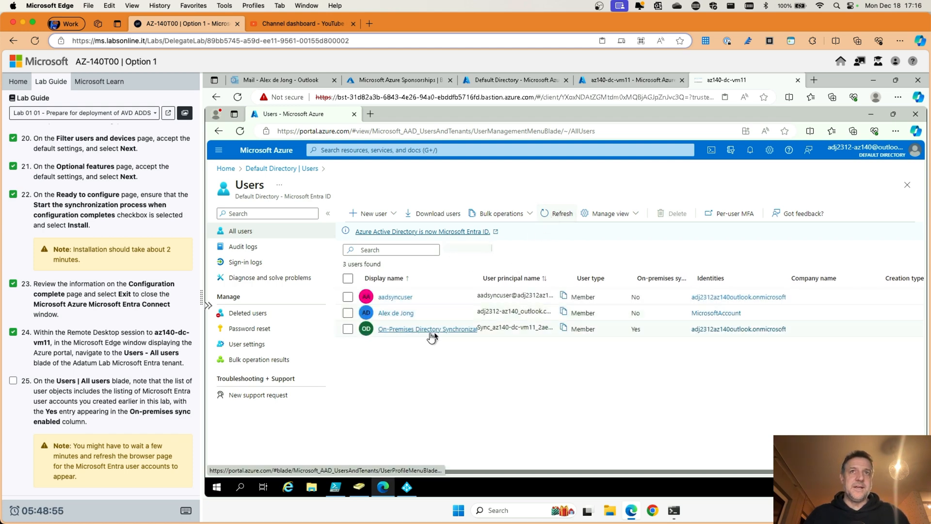
{"action": "left_click", "coordinate": [406, 492]}
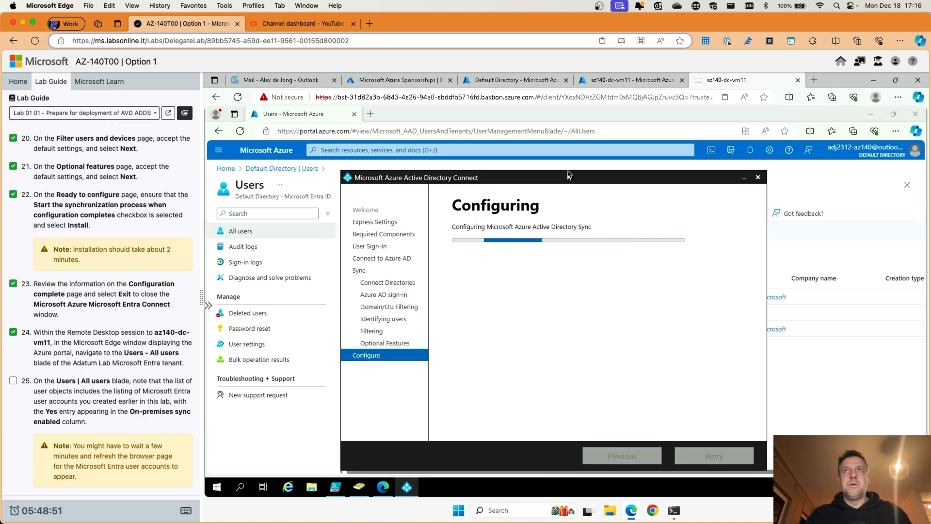
{"action": "left_click_drag", "start_coordinate": [569, 174], "coordinate": [565, 154]}
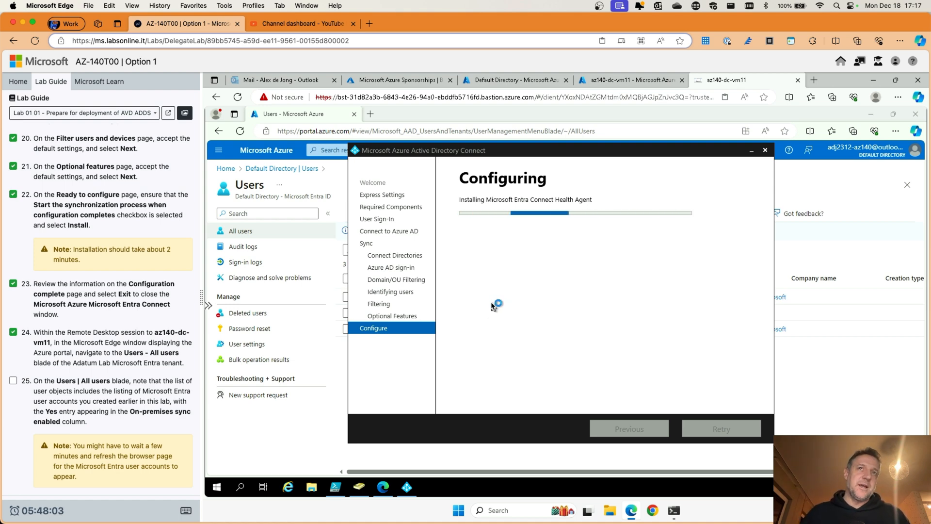
{"action": "left_click", "coordinate": [465, 114]}
Step: Alternate between refreshing the Users list and checking the wizard until it shows Configuration complete
{"action": "left_click", "coordinate": [566, 215]}
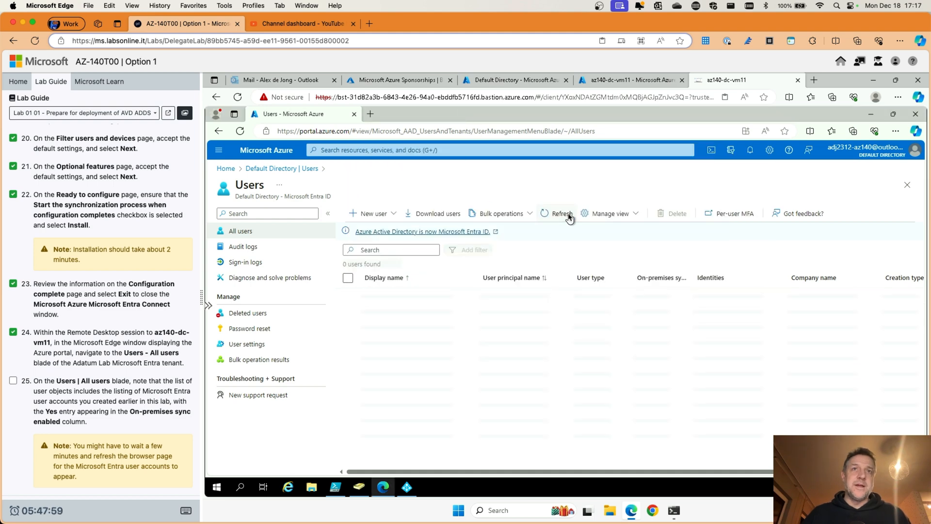
{"action": "left_click", "coordinate": [569, 217]}
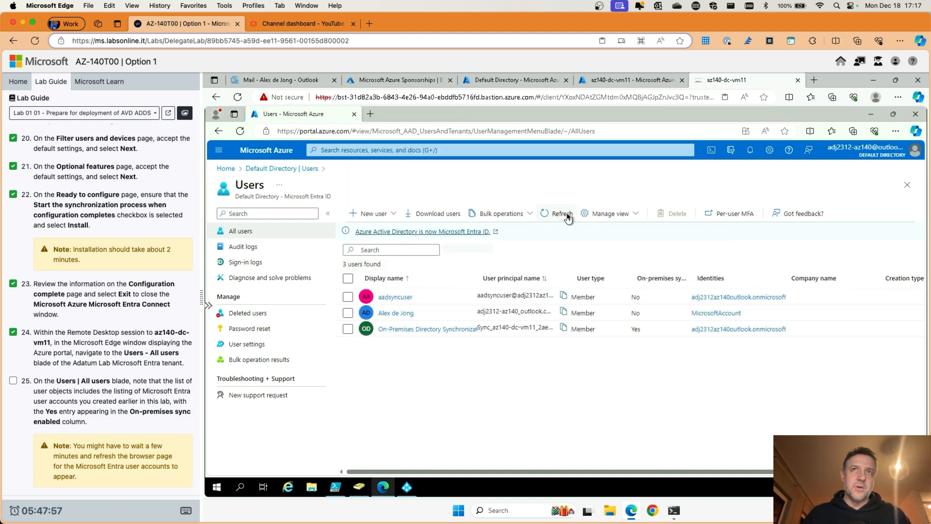
{"action": "left_click", "coordinate": [566, 216]}
{"action": "left_click", "coordinate": [567, 217]}
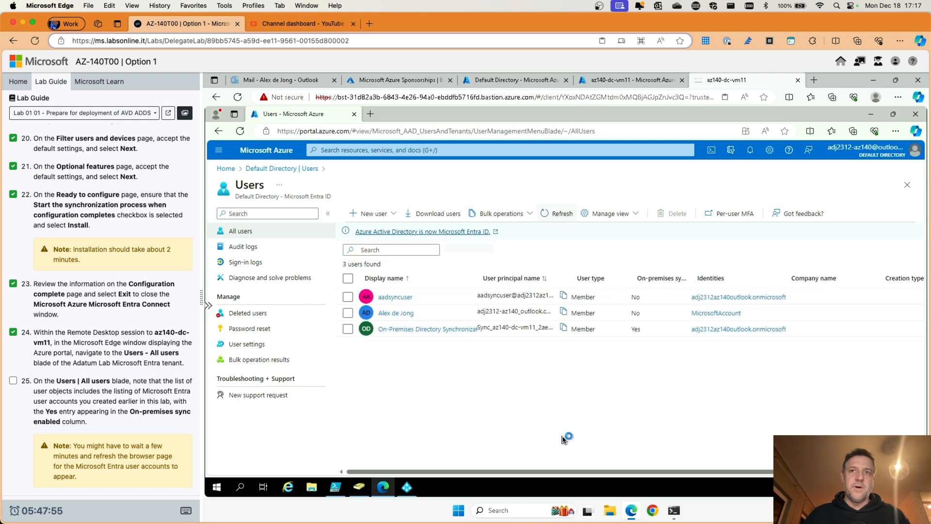
{"action": "left_click", "coordinate": [408, 488]}
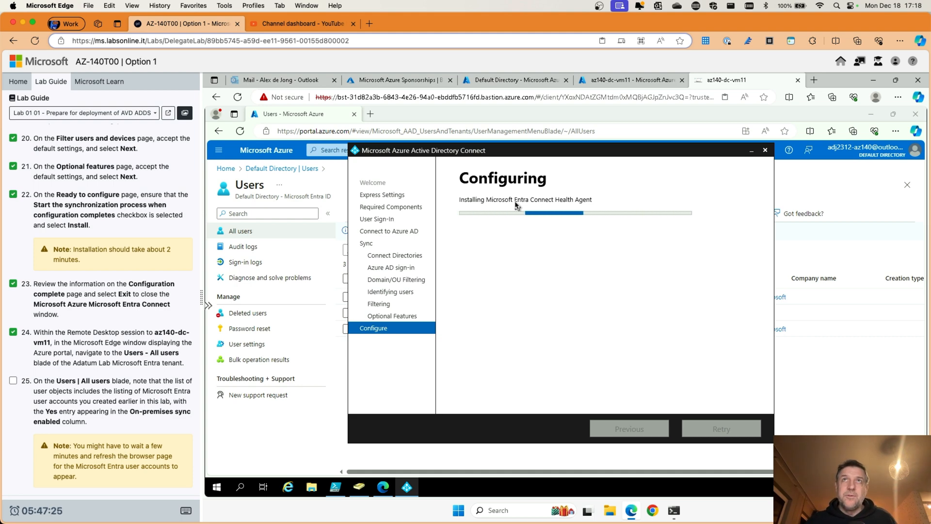
{"action": "left_click", "coordinate": [532, 117]}
{"action": "left_click", "coordinate": [563, 213]}
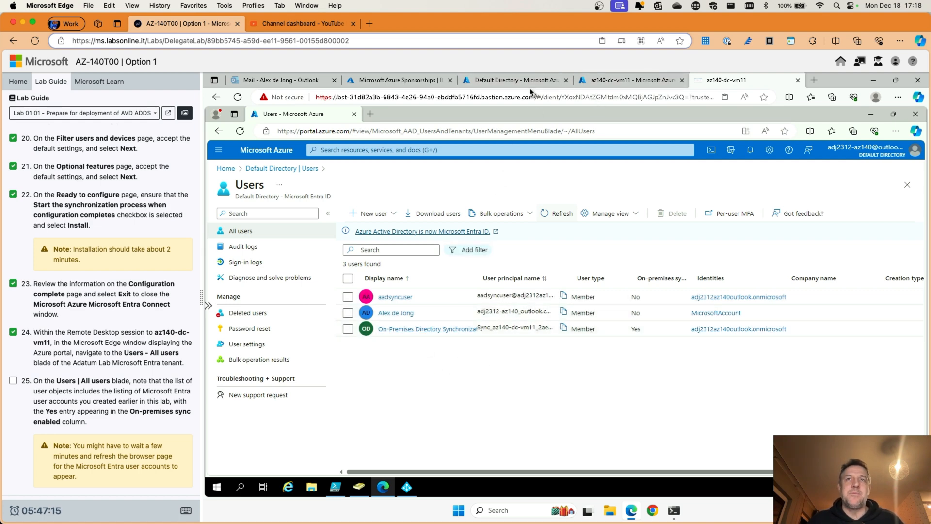
{"action": "left_click", "coordinate": [407, 486]}
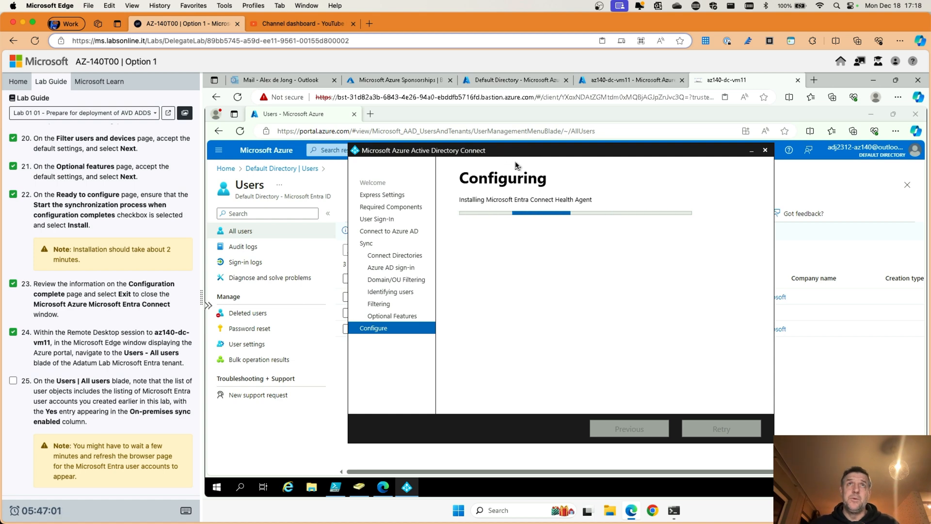
{"action": "left_click_drag", "start_coordinate": [531, 152], "coordinate": [509, 161]}
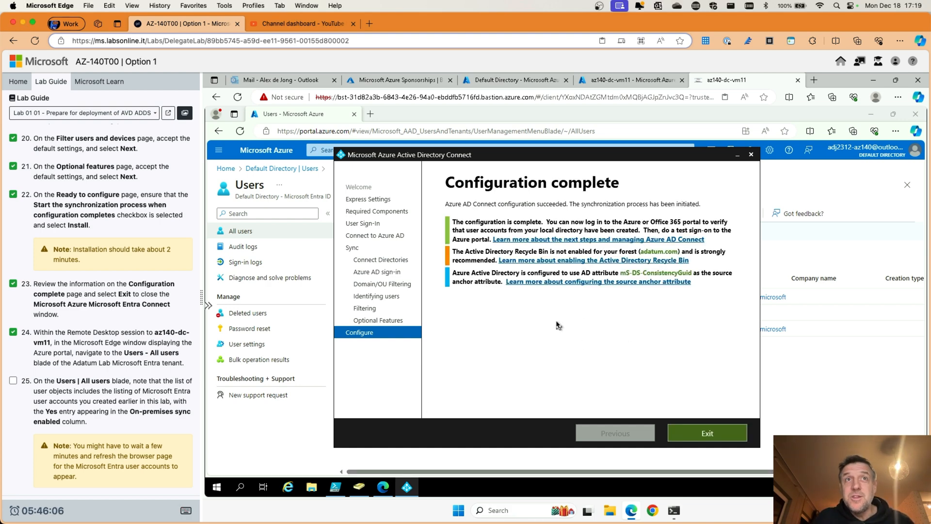
Step: Exit the finished wizard and refresh Users until synced aduser1–aduser9 appear among 13 users
{"action": "left_click", "coordinate": [694, 434]}
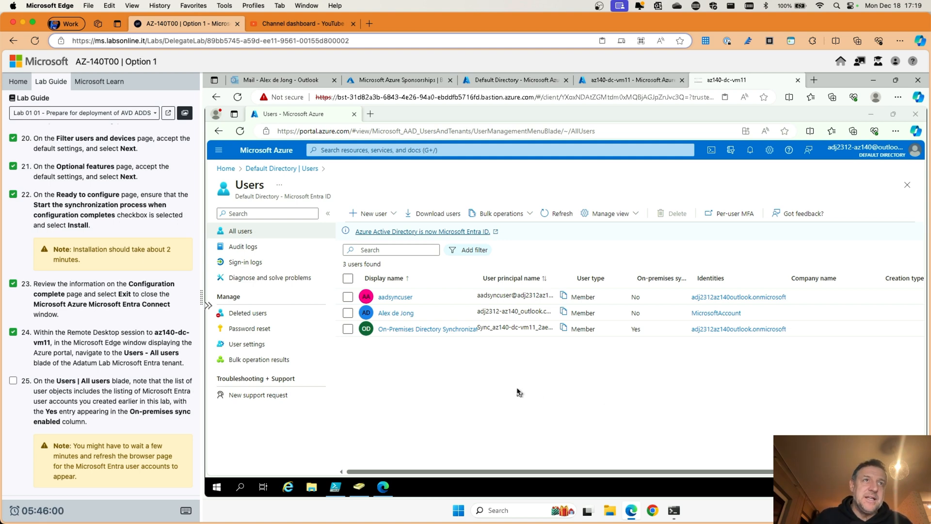
{"action": "left_click", "coordinate": [560, 218]}
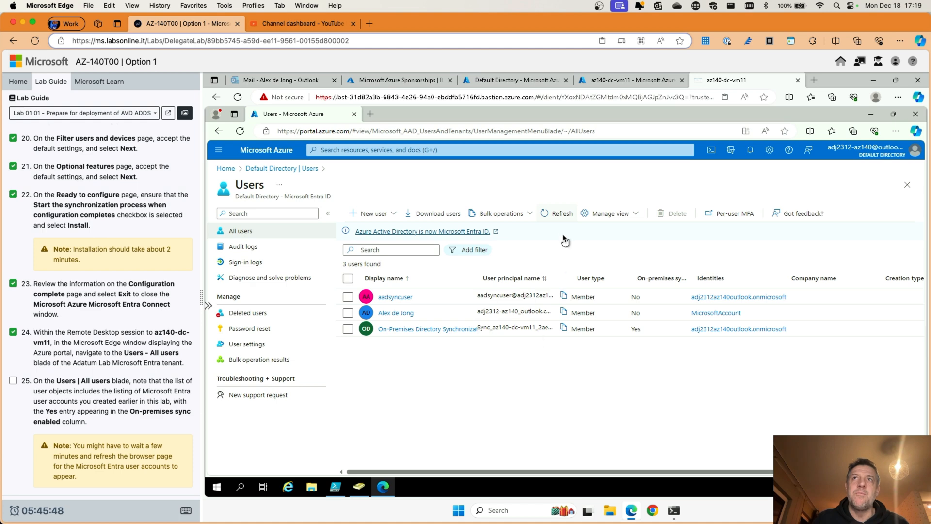
{"action": "left_click", "coordinate": [559, 216]}
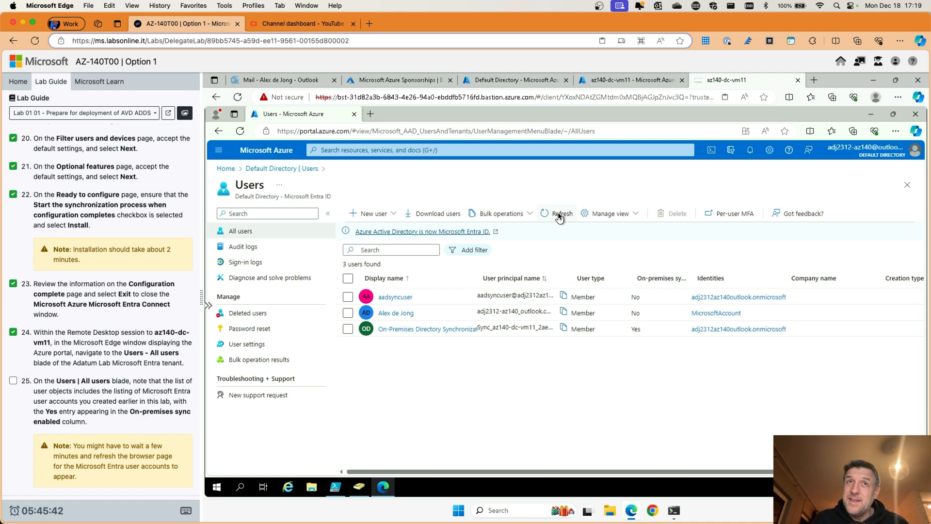
{"action": "left_click", "coordinate": [559, 216]}
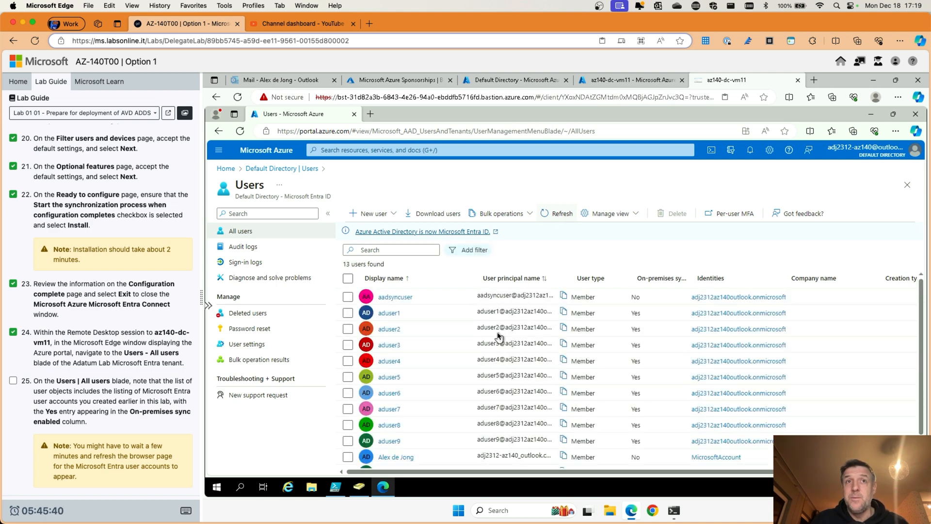
{"action": "scroll", "coordinate": [498, 335], "scroll_direction": "down", "scroll_amount": 1}
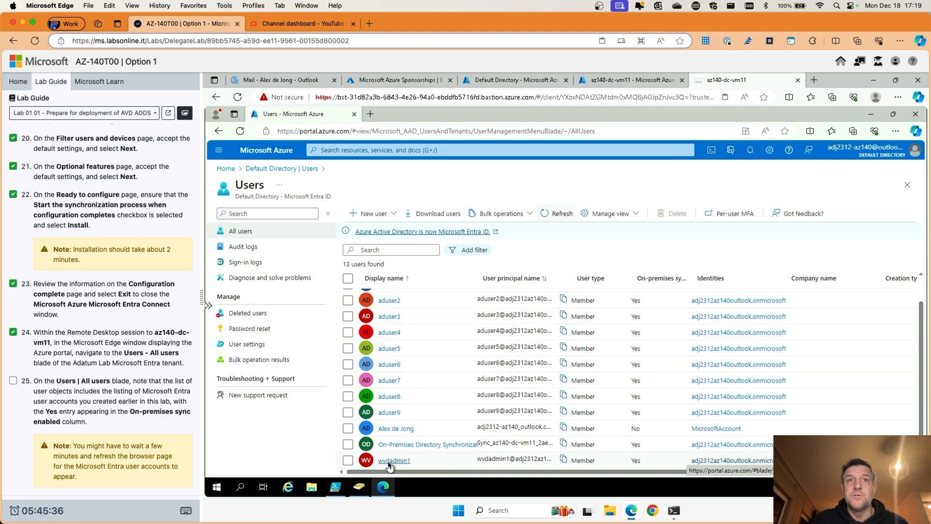
{"action": "scroll", "coordinate": [549, 388], "scroll_direction": "up", "scroll_amount": 1}
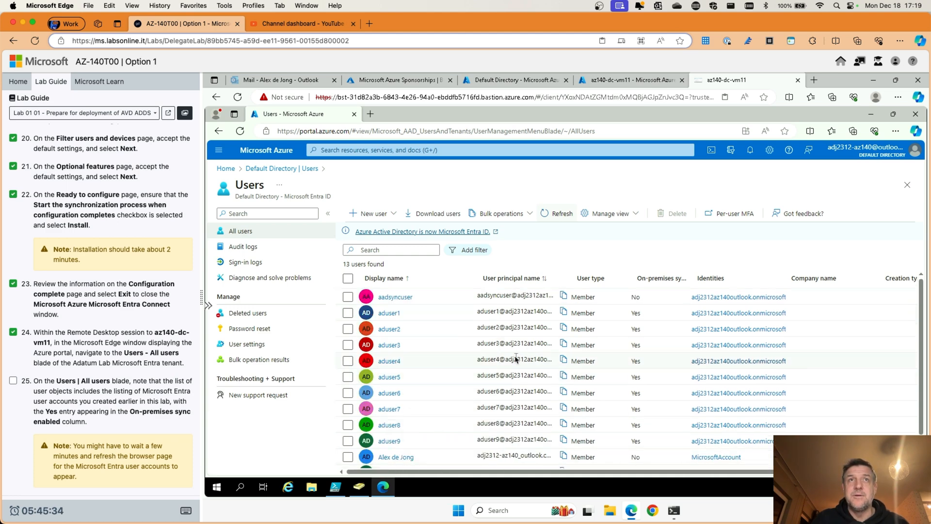
{"action": "left_click", "coordinate": [554, 213]}
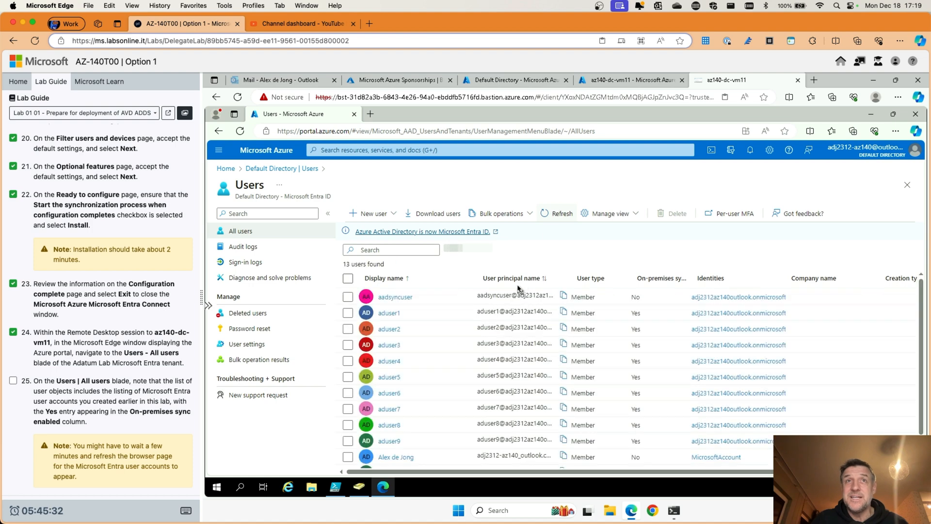
{"action": "scroll", "coordinate": [493, 337], "scroll_direction": "down", "scroll_amount": 1}
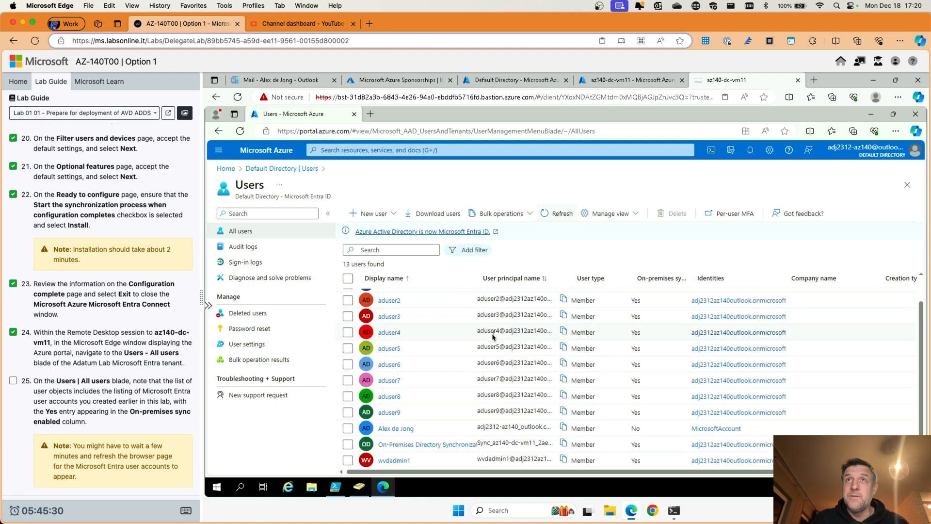
Step: Search 'virtual' to reach Virtual machines, then stop az140-dc-vm11 and confirm
{"action": "left_click", "coordinate": [464, 154]}
{"action": "type", "text": "v"}
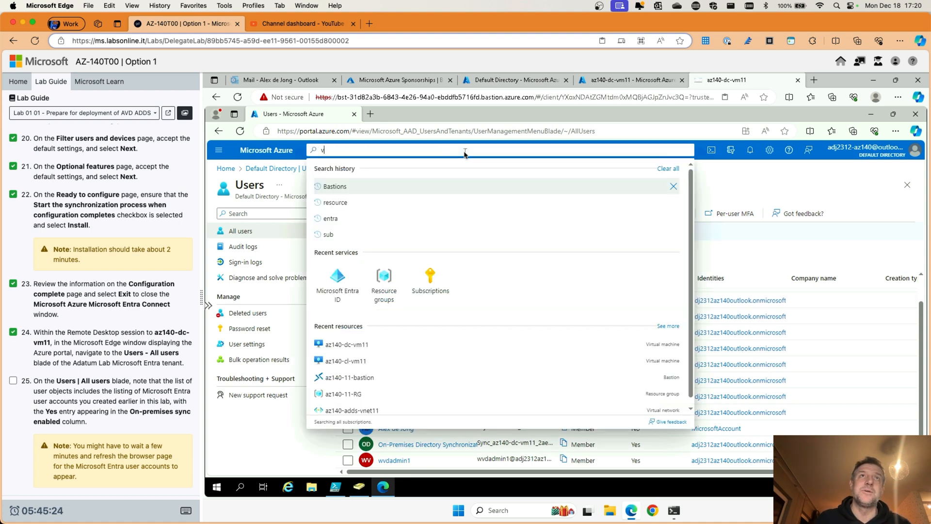
{"action": "type", "text": "irtual"}
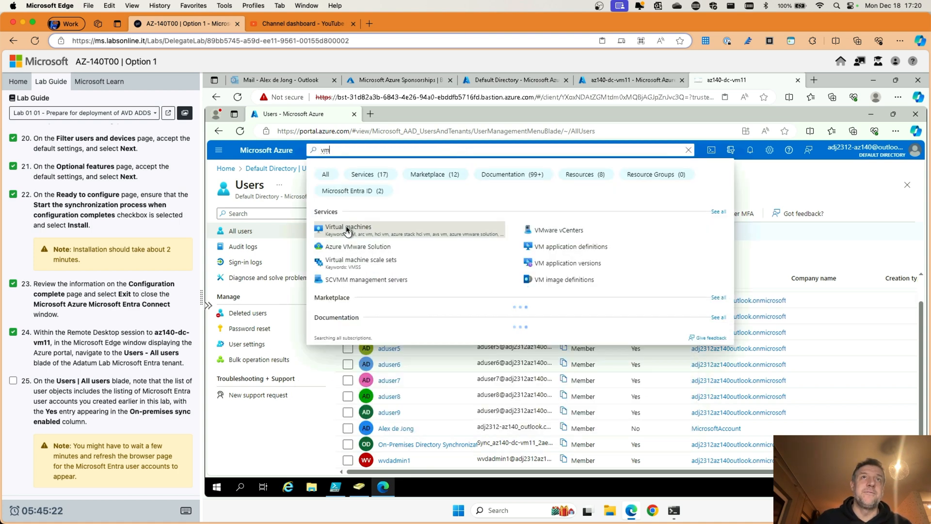
{"action": "left_click", "coordinate": [348, 231]}
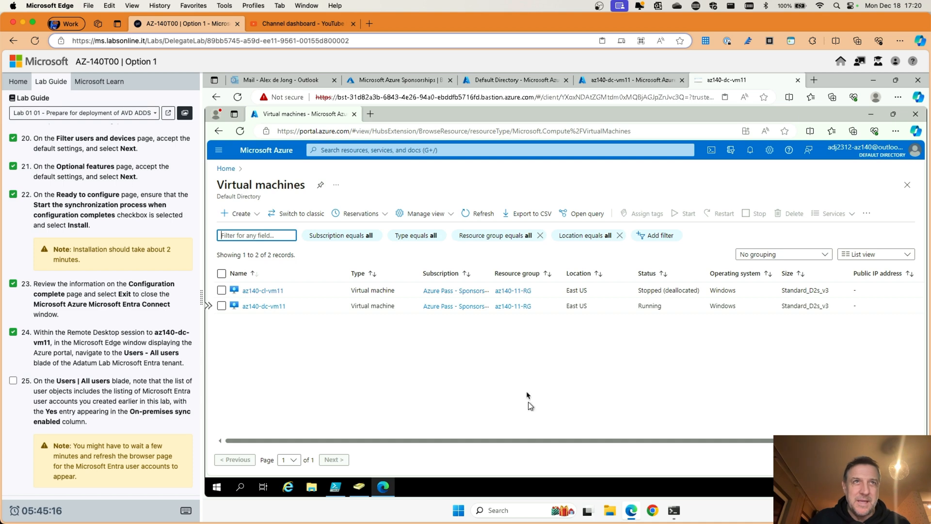
{"action": "left_click", "coordinate": [222, 306]}
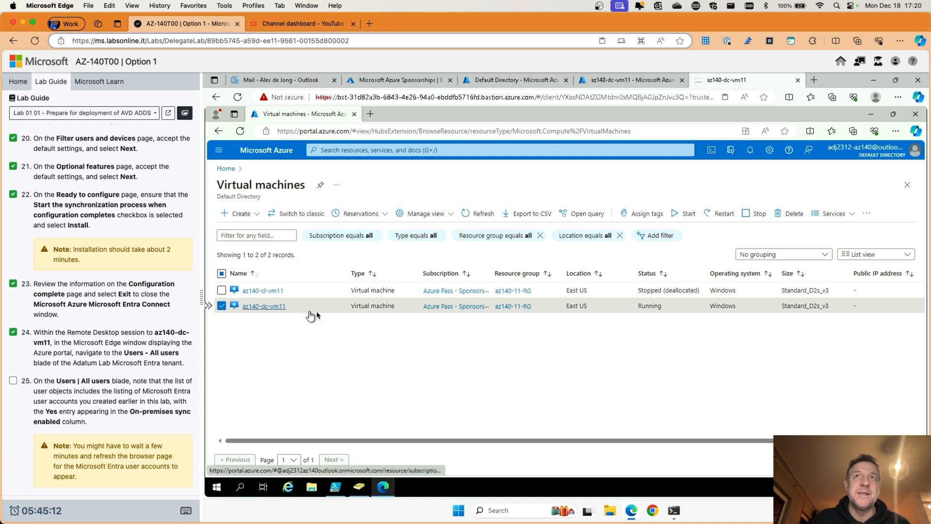
{"action": "left_click", "coordinate": [747, 218]}
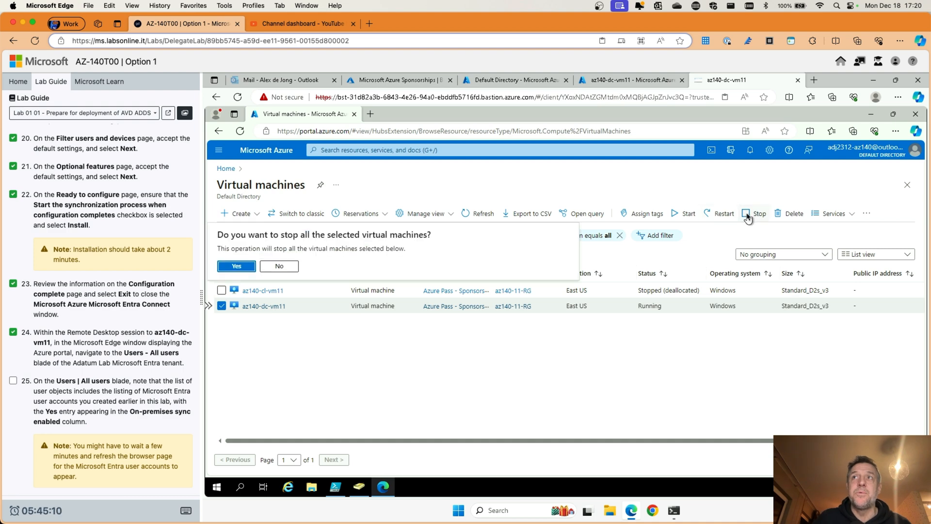
{"action": "left_click", "coordinate": [232, 269]}
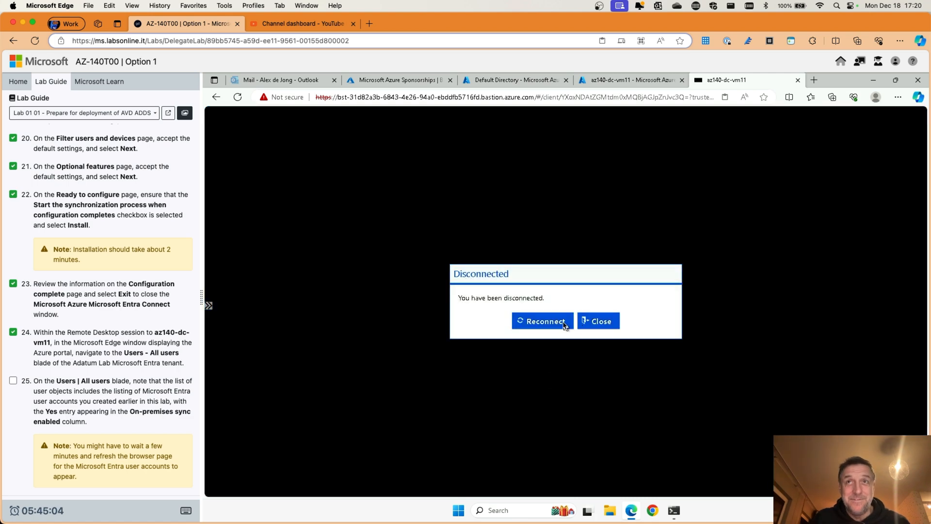
Step: Dismiss the disconnect notice, open az140-dc-vm11 and refresh until it shows Stopped (deallocated)
{"action": "left_click", "coordinate": [599, 322]}
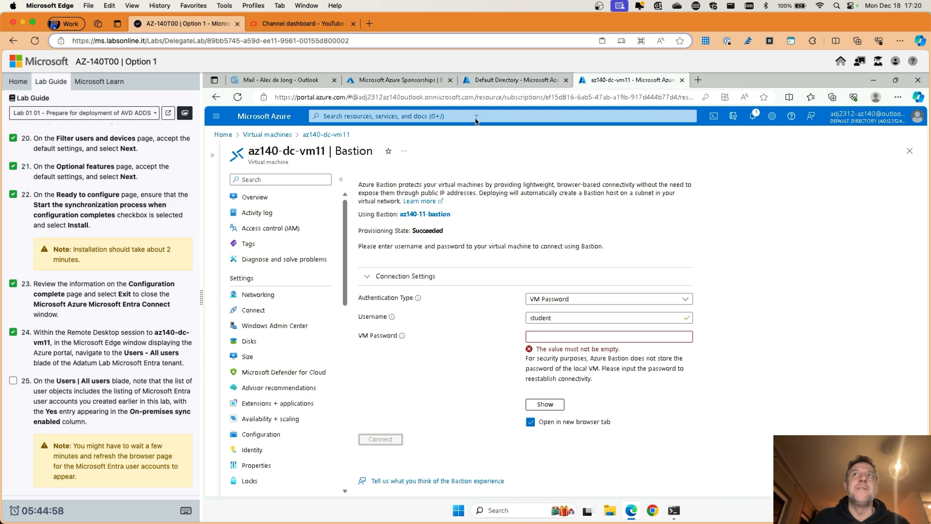
{"action": "left_click", "coordinate": [265, 116]}
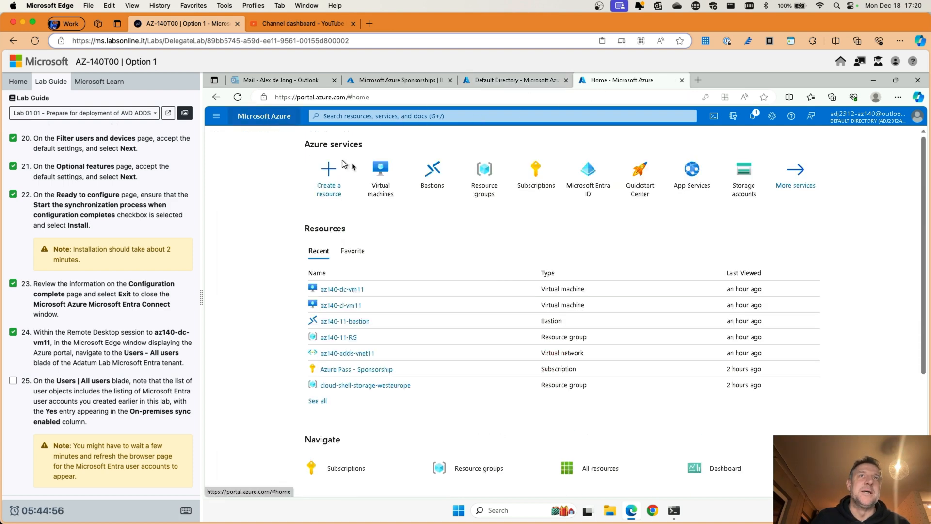
{"action": "left_click", "coordinate": [393, 173]}
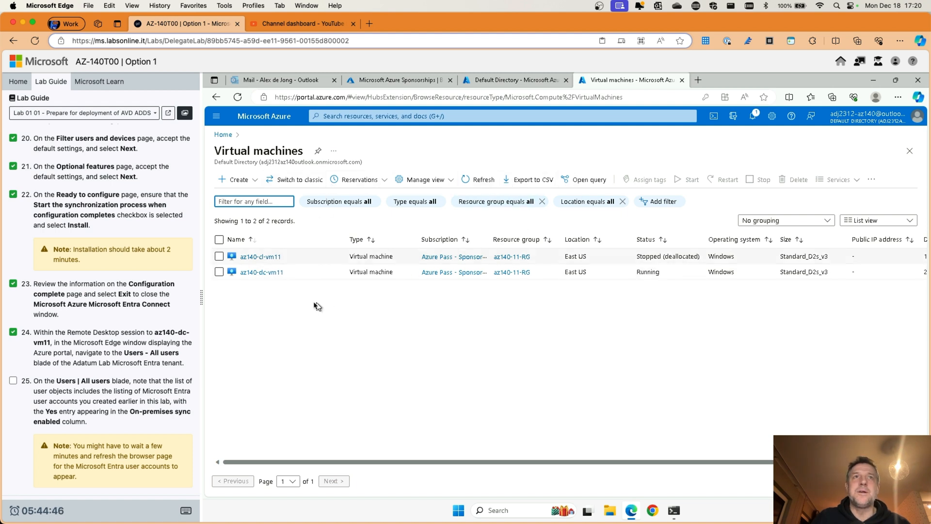
{"action": "left_click", "coordinate": [268, 274]}
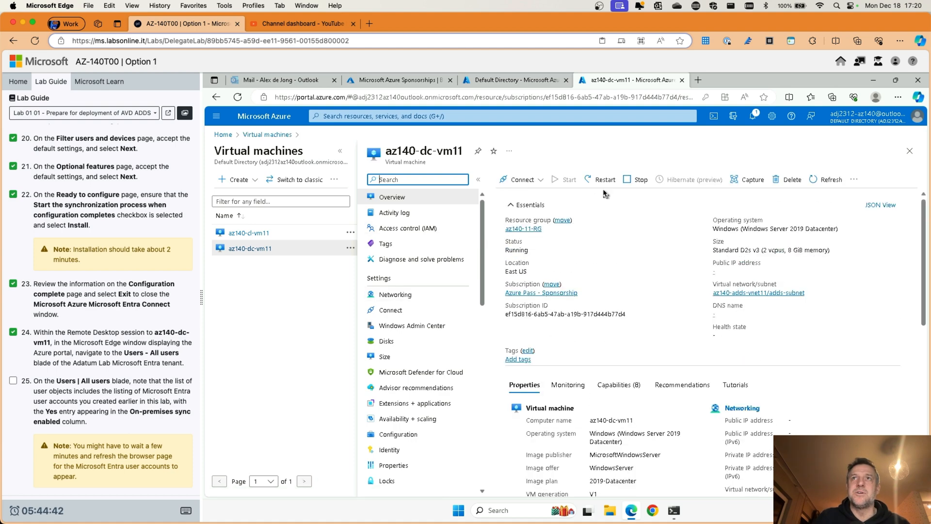
{"action": "left_click", "coordinate": [823, 182]}
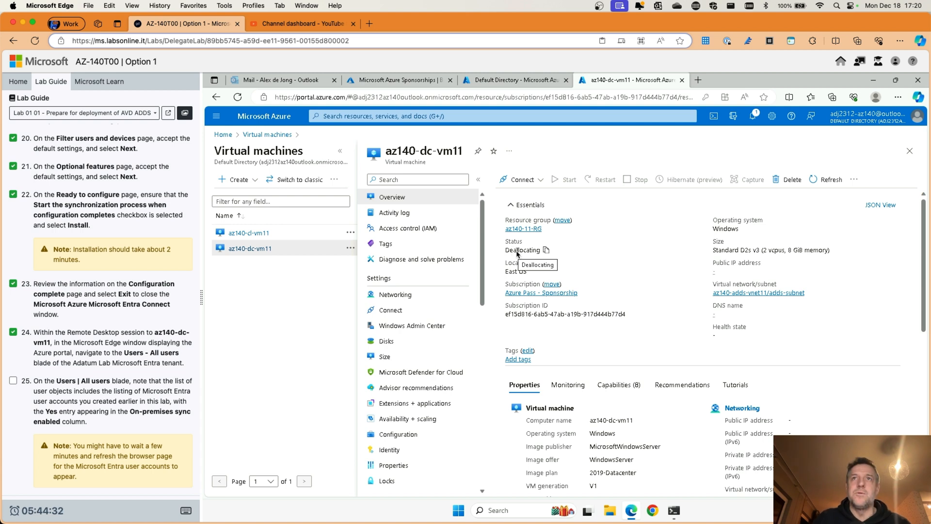
{"action": "left_click", "coordinate": [831, 181]}
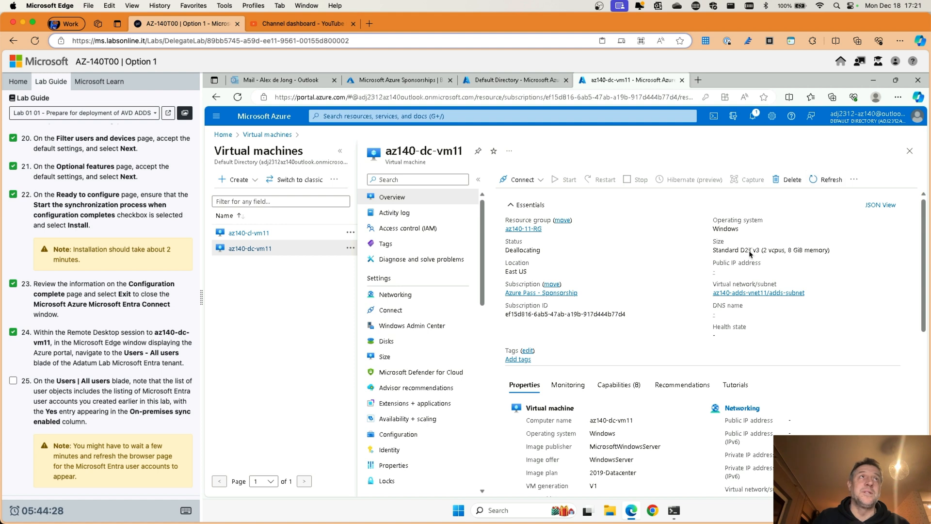
{"action": "left_click", "coordinate": [825, 182]}
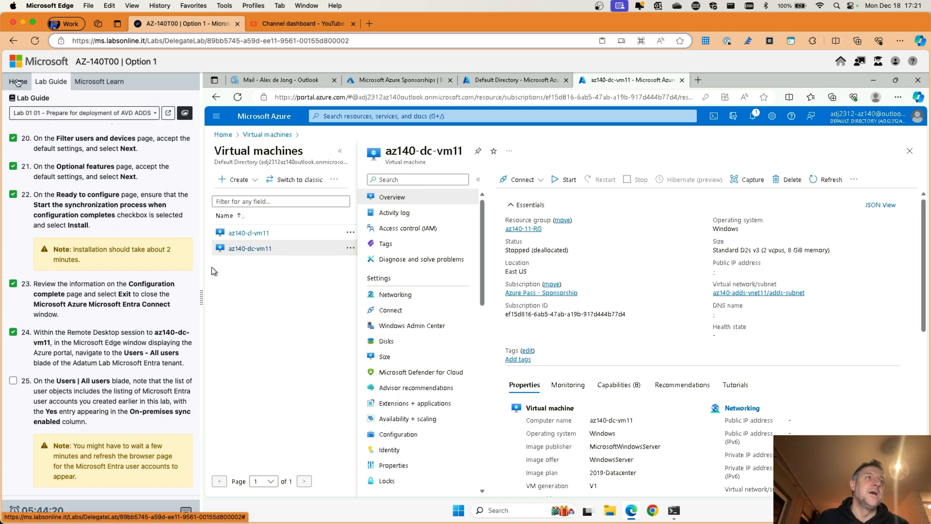
Step: Check off lab step 25, then save and exit the lab with Exit Lab > Save Lab
{"action": "left_click", "coordinate": [13, 380]}
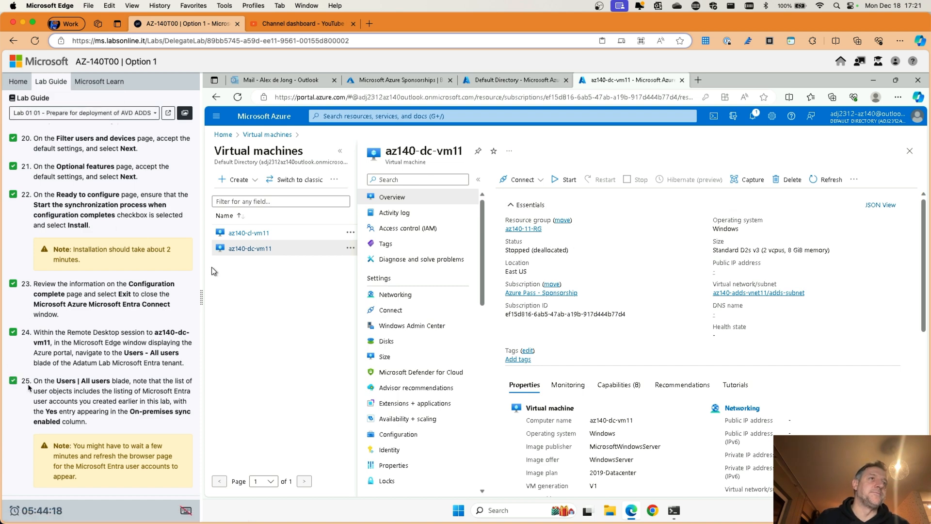
{"action": "left_click", "coordinate": [19, 82]}
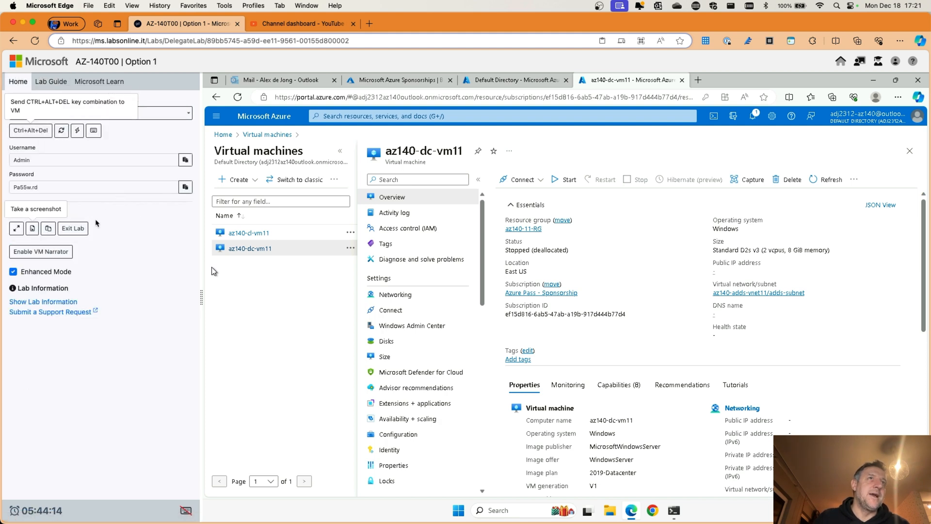
{"action": "left_click", "coordinate": [82, 228]}
{"action": "left_click", "coordinate": [83, 248]}
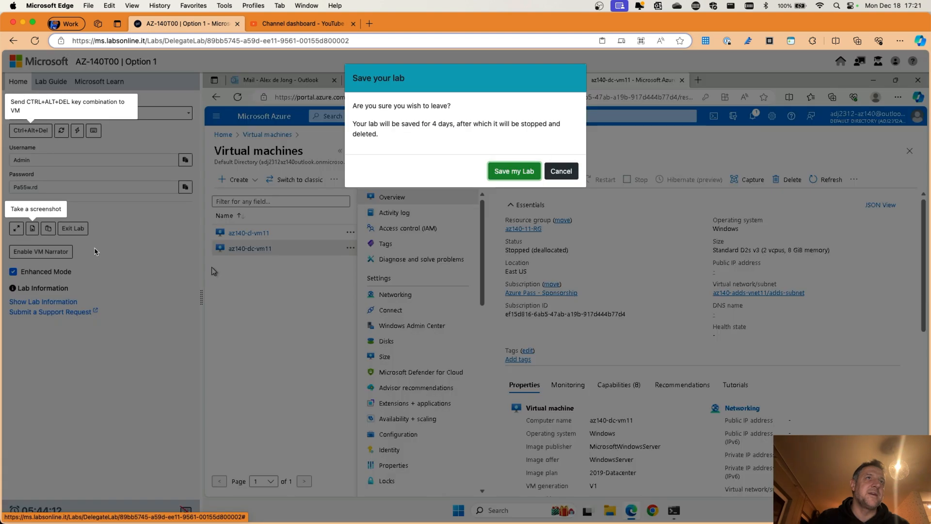
{"action": "left_click", "coordinate": [526, 172]}
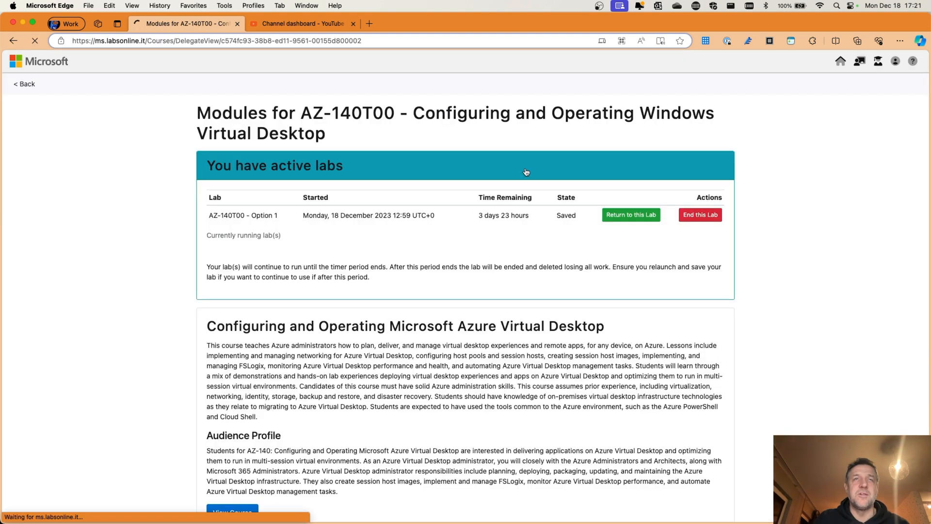